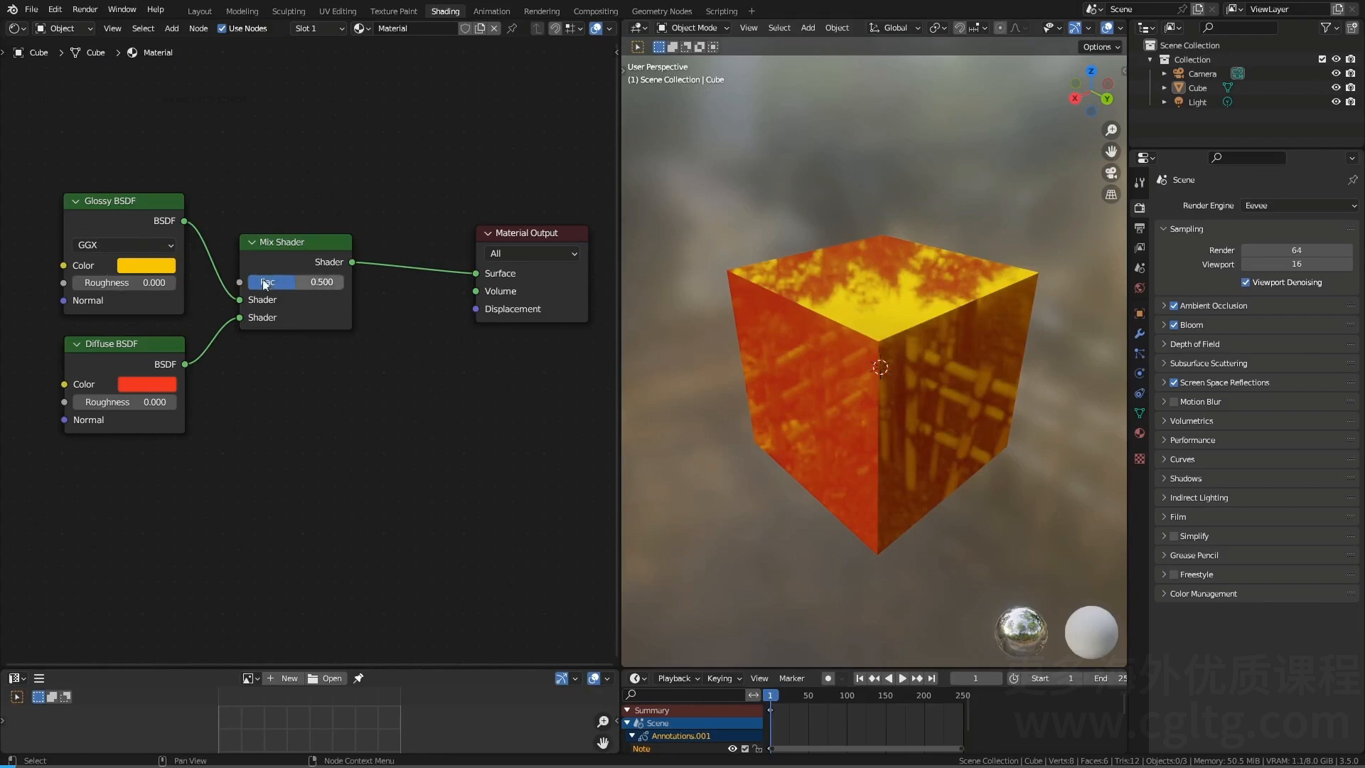
Step: Set the Mix Shader factor to 0 and reset it to its default value
{"action": "left_click_drag", "start_coordinate": [282, 282], "coordinate": [251, 282]}
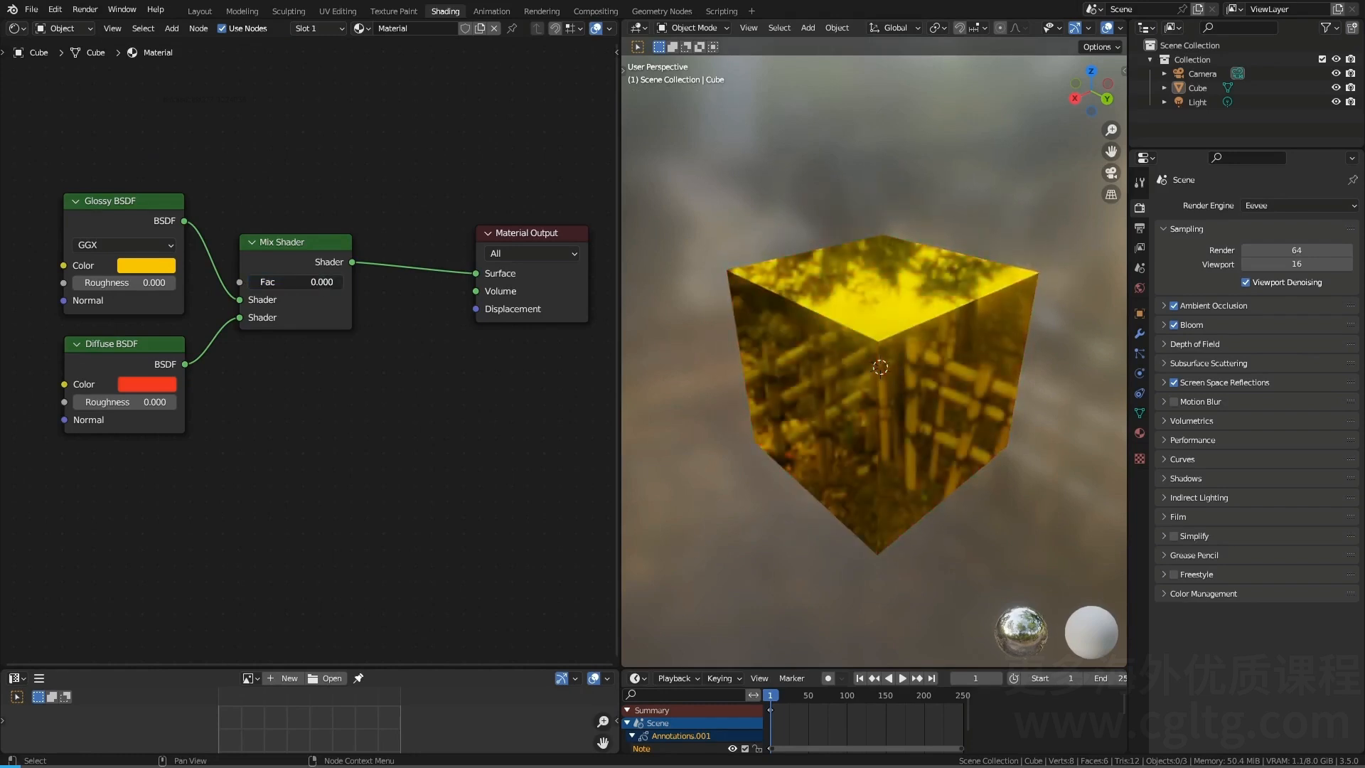
{"action": "key", "text": "BackSpace"}
Step: Add a Mix node beside the Glossy and Diffuse BSDF nodes
{"action": "middle_click_drag", "start_coordinate": [247, 347], "coordinate": [460, 355]}
{"action": "key", "text": "shift+a"}
{"action": "left_click", "coordinate": [172, 277]}
{"action": "type", "text": "mix"}
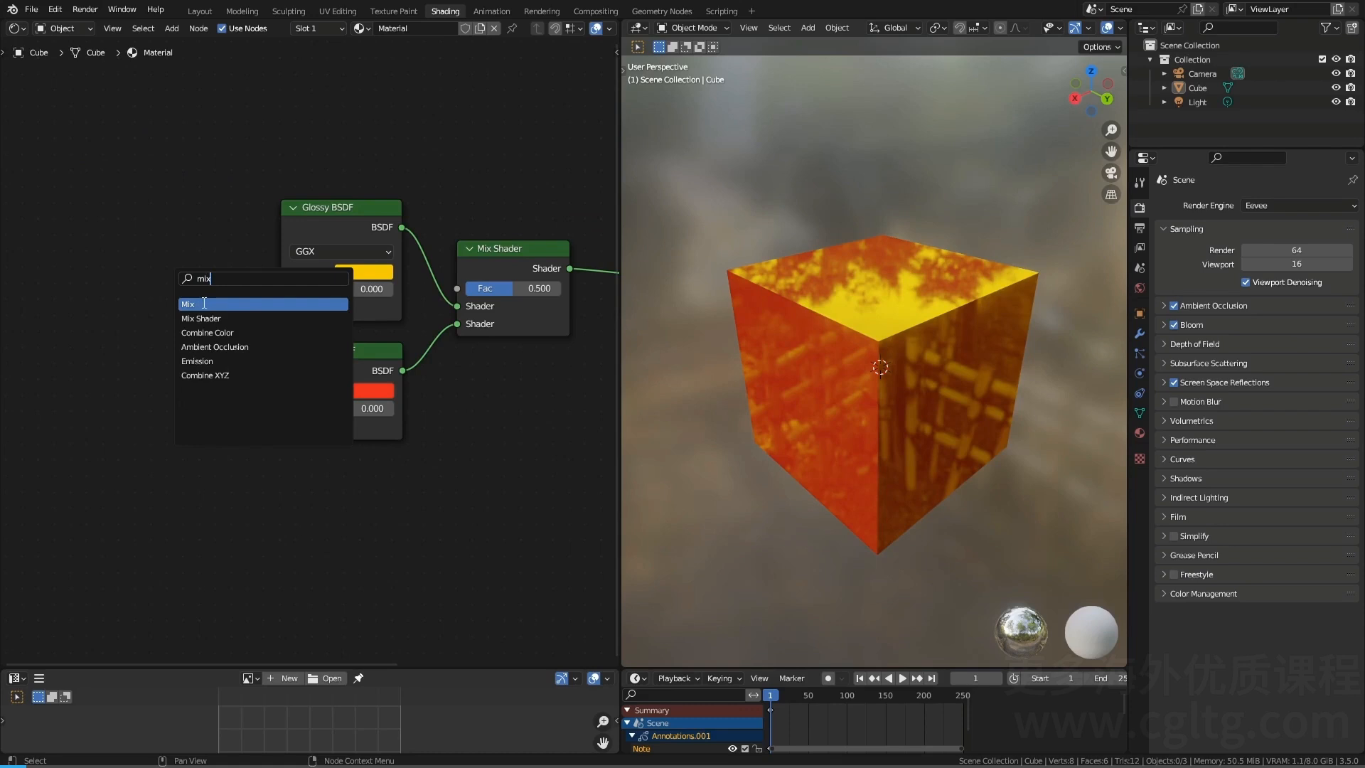
{"action": "key", "text": "Return"}
{"action": "left_click", "coordinate": [138, 286]}
Step: Switch the Mix node's data type to Vector and to Color, and delete the node
{"action": "left_click", "coordinate": [148, 298]}
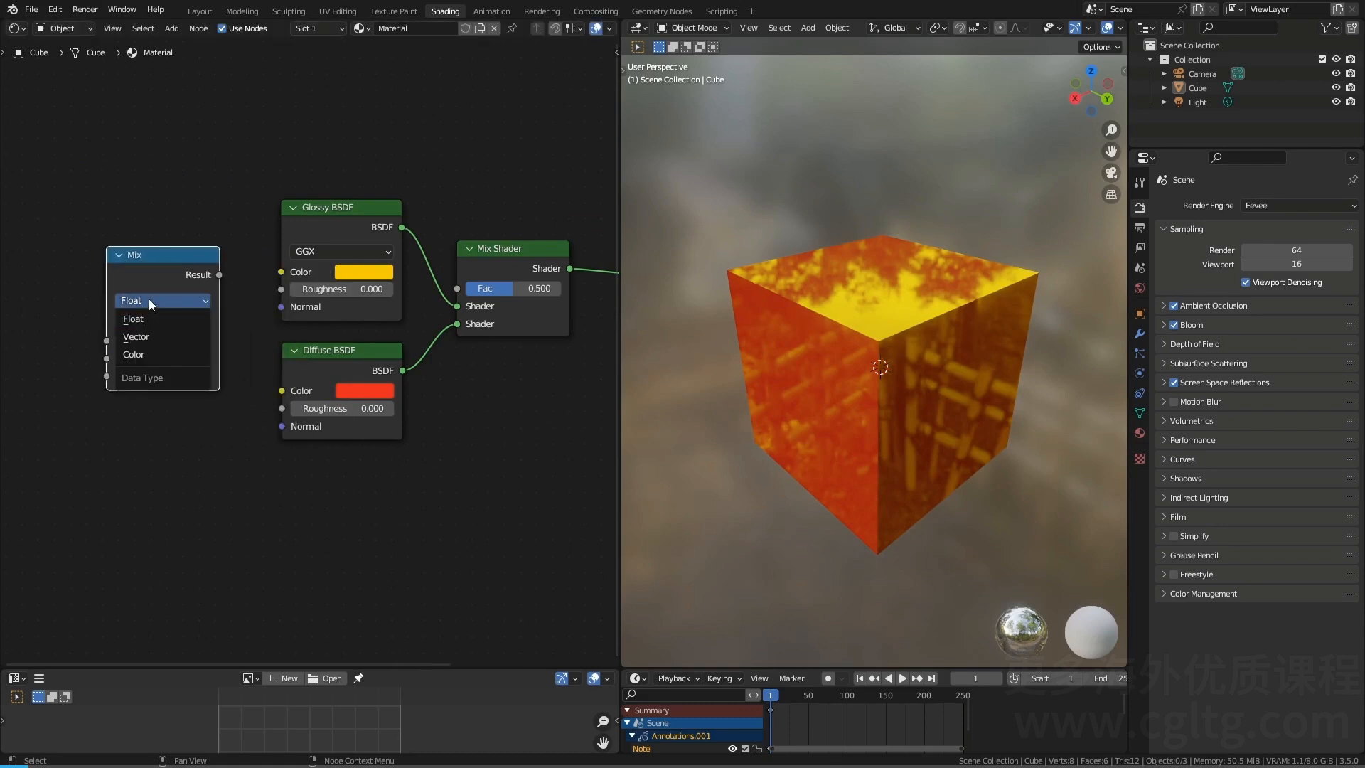
{"action": "left_click", "coordinate": [144, 338]}
{"action": "left_click", "coordinate": [151, 299]}
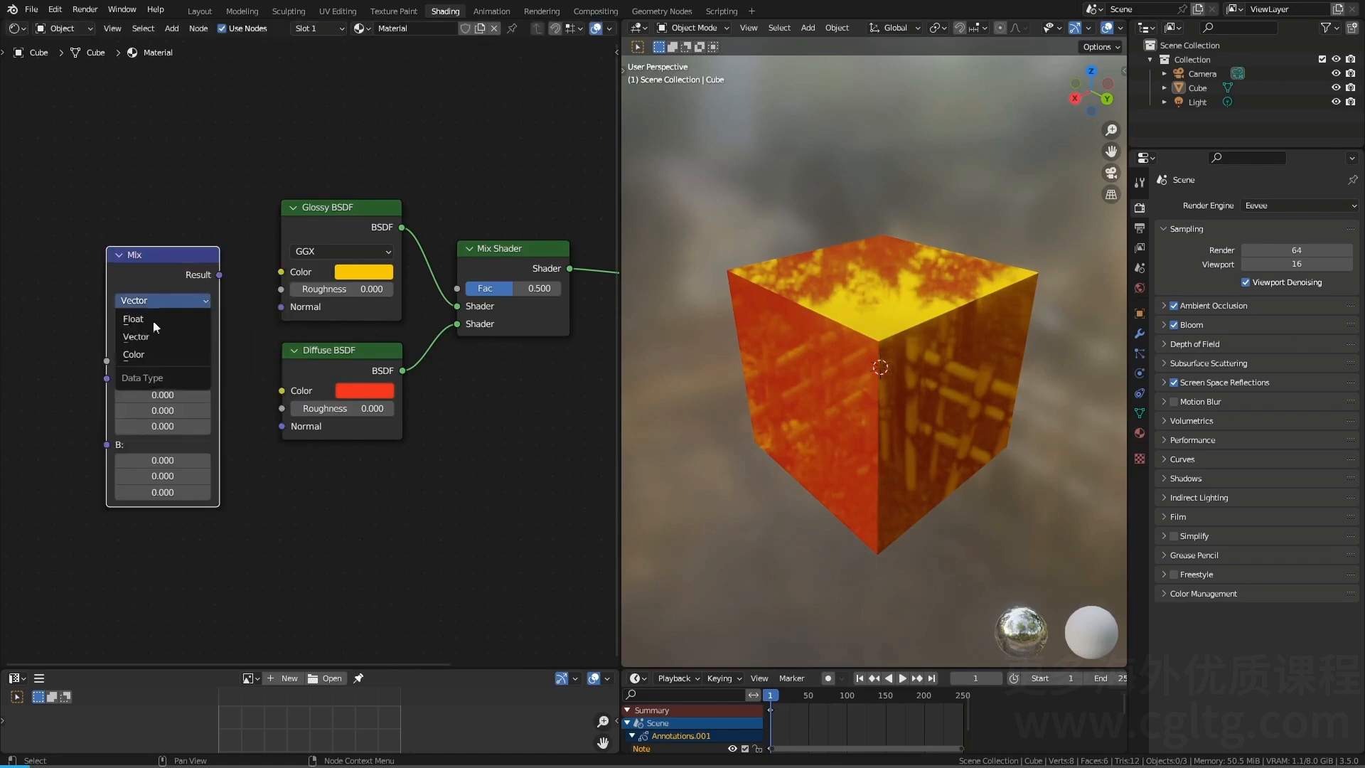
{"action": "left_click", "coordinate": [153, 353]}
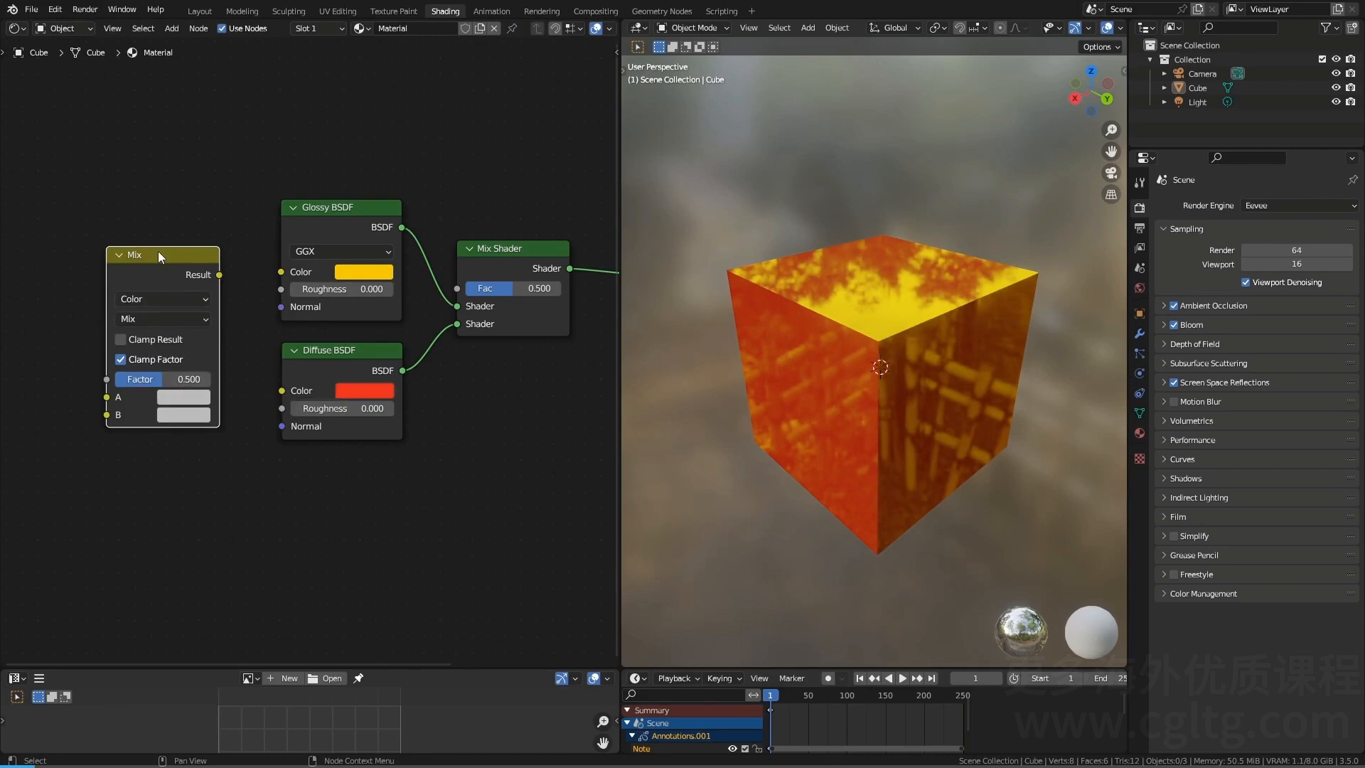
{"action": "key", "text": "x"}
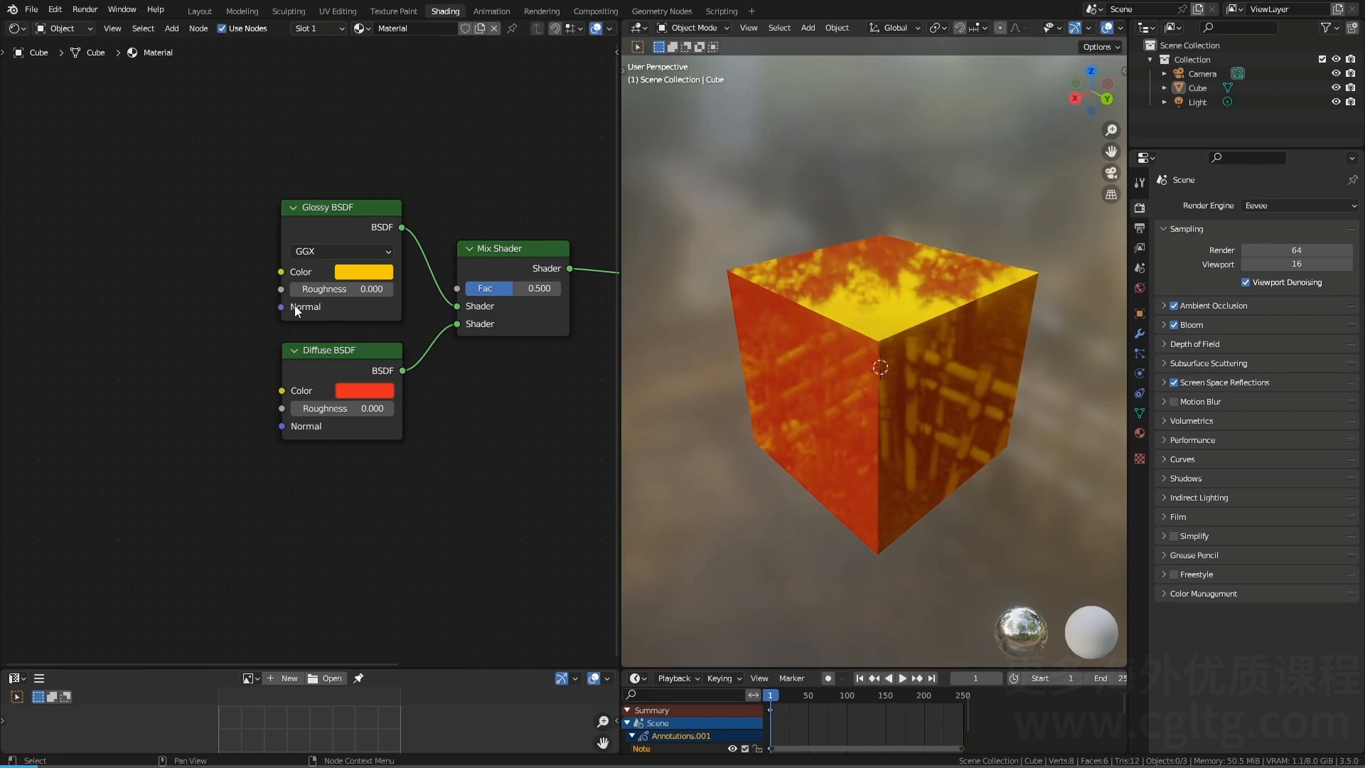
Step: Delete the Mix Shader node between the BSDF nodes and the Material Output
{"action": "middle_click_drag", "start_coordinate": [410, 367], "coordinate": [245, 364]}
{"action": "left_click", "coordinate": [347, 249]}
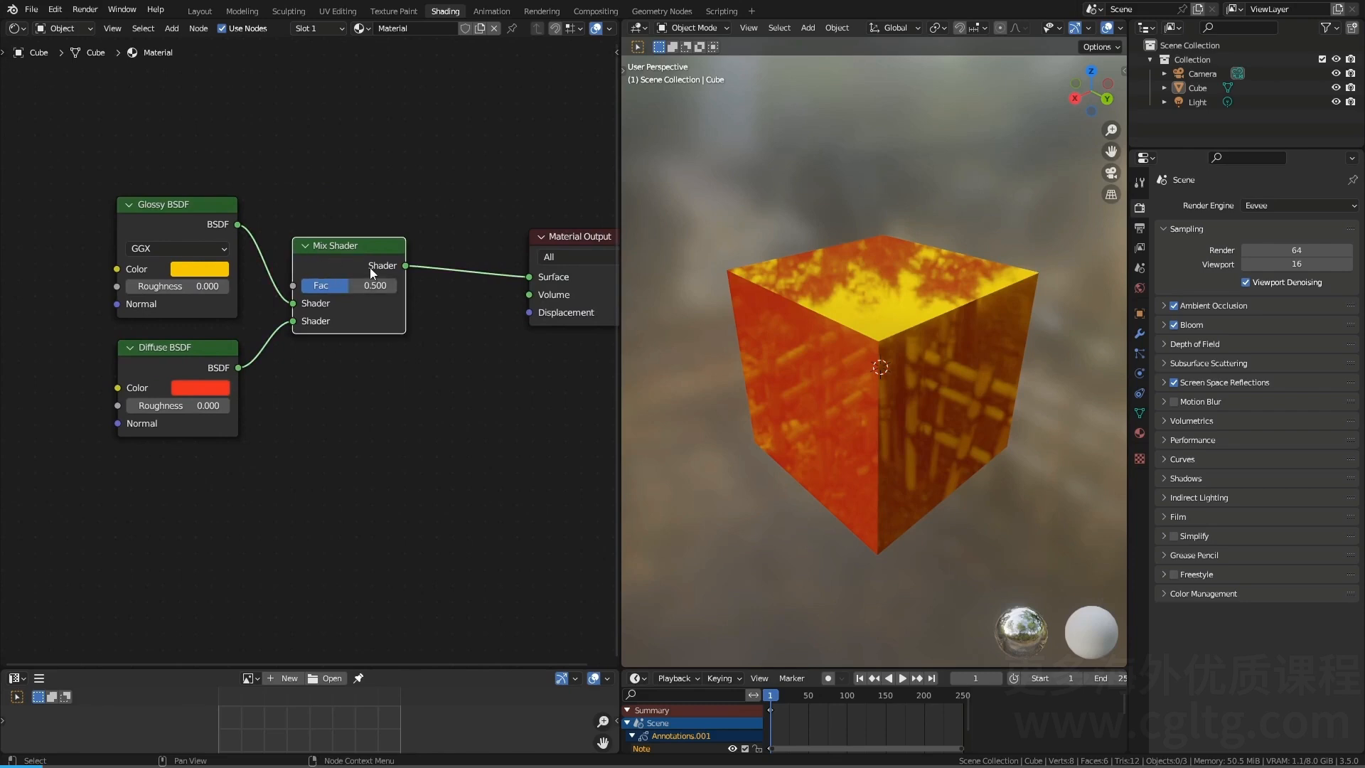
{"action": "key", "text": "x"}
Step: Try adding a new Mix Shader node through the node search and undo the addition
{"action": "key", "text": "shift+a"}
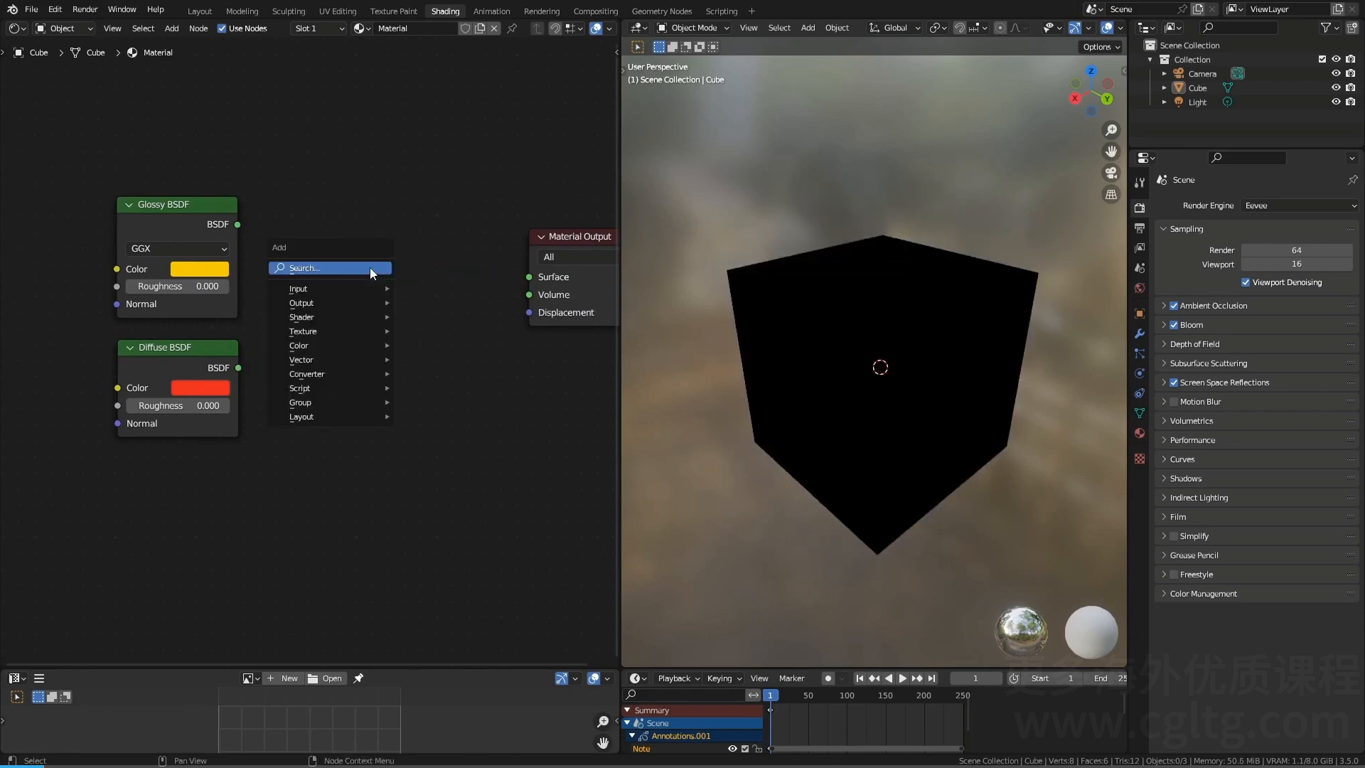
{"action": "type", "text": "mix"}
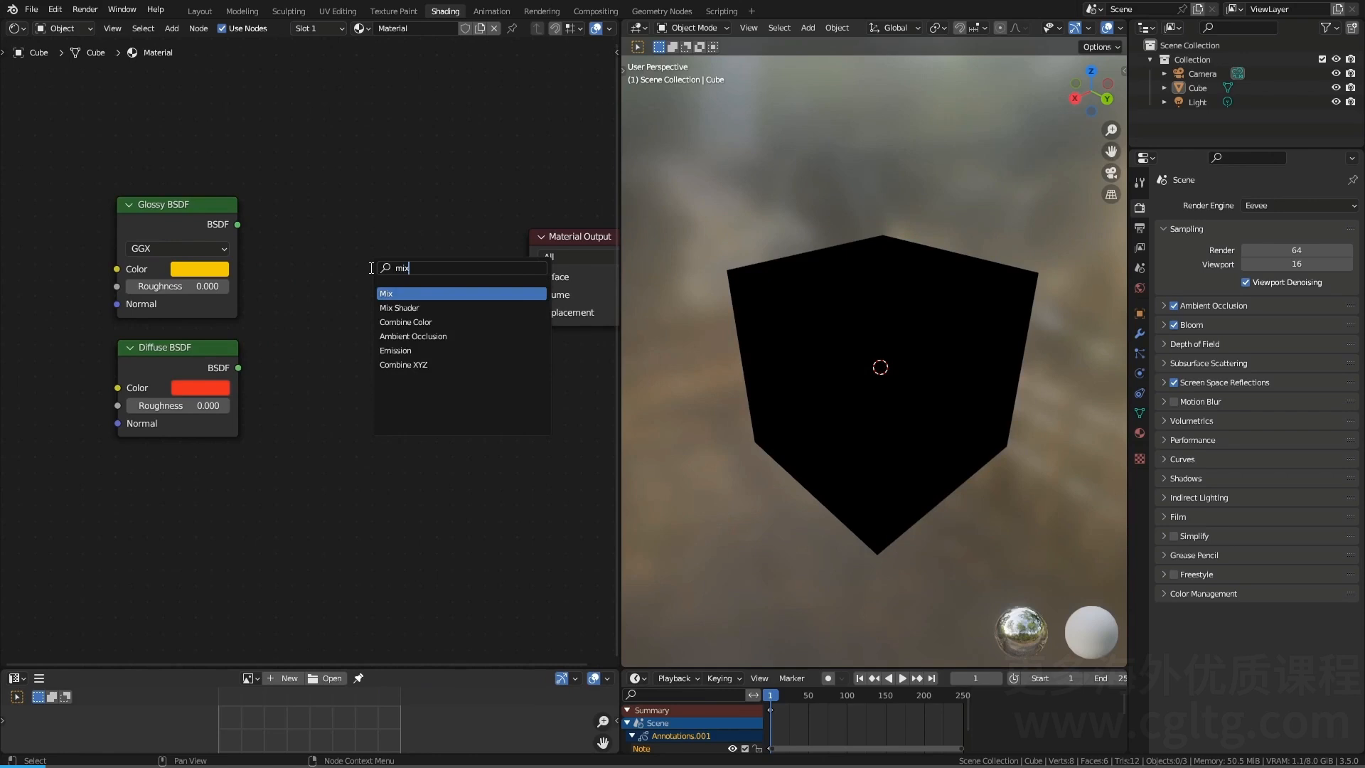
{"action": "left_click", "coordinate": [385, 307]}
{"action": "left_click", "coordinate": [307, 305]}
{"action": "key", "text": "ctrl+z"}
{"action": "key", "text": "ctrl+z"}
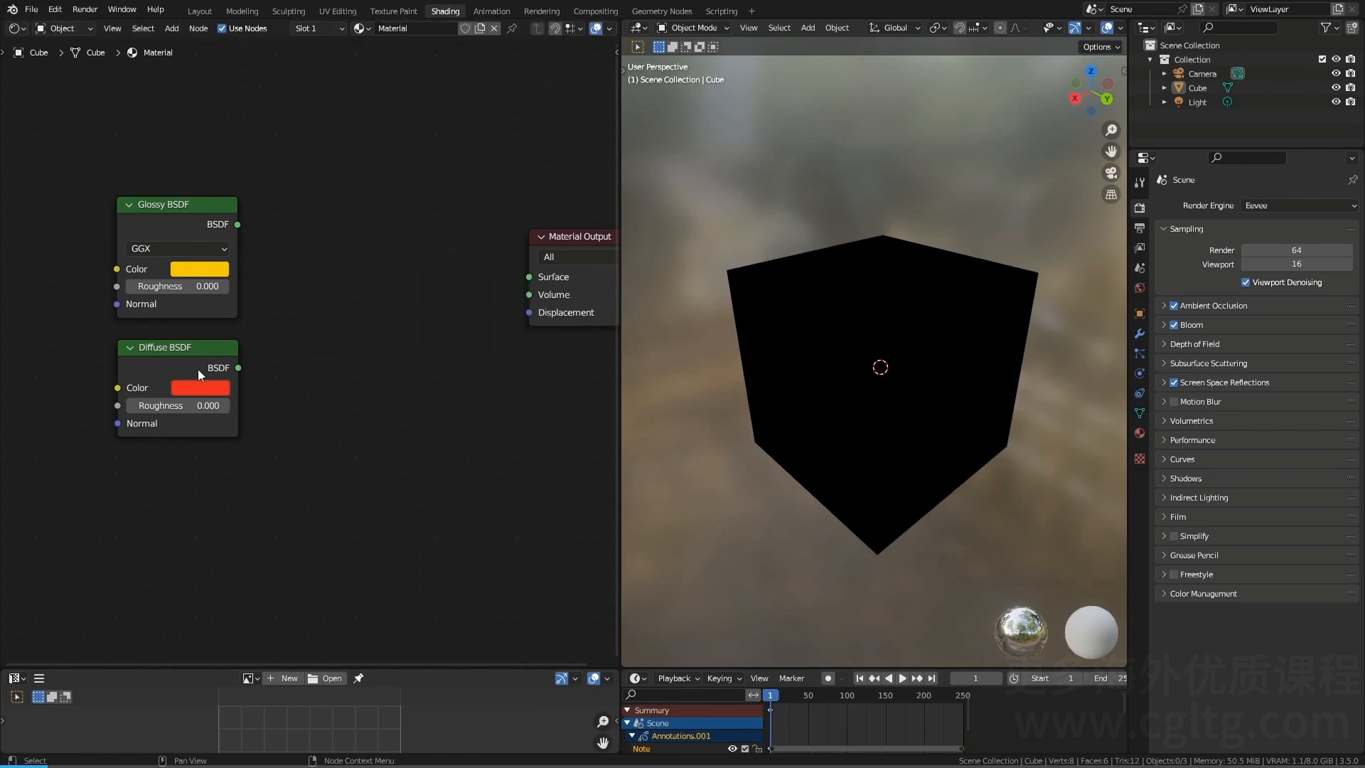
Step: Merge the Glossy and Diffuse BSDF nodes through a Mix Shader and delete that Mix Shader
{"action": "left_click", "coordinate": [356, 291], "text": "ctrl+shift"}
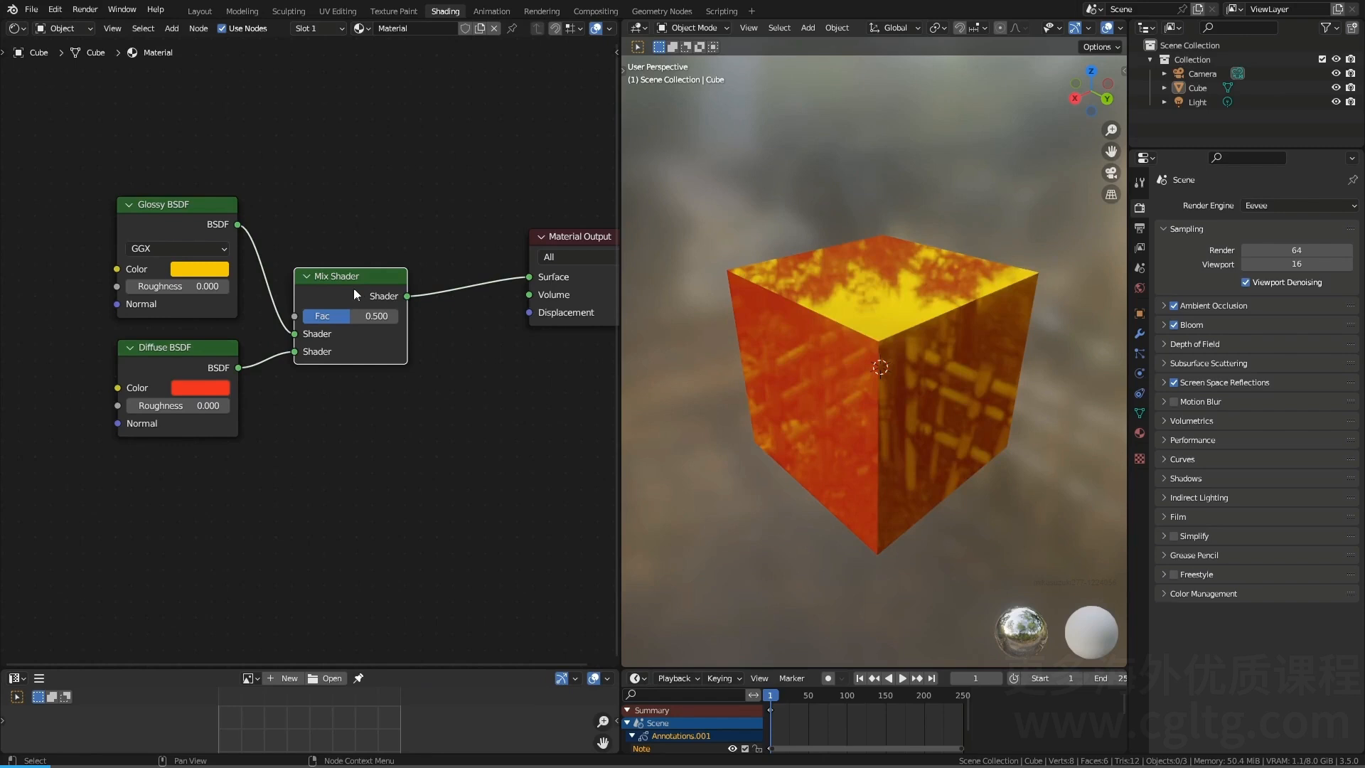
{"action": "key", "text": "x"}
Step: Merge the Glossy BSDF and Diffuse BSDF into a new Mix Shader and connect it to the Material Output's Surface
{"action": "left_click", "coordinate": [215, 295], "text": "shift"}
{"action": "right_click_drag", "start_coordinate": [215, 296], "coordinate": [221, 348], "text": "ctrl+shift"}
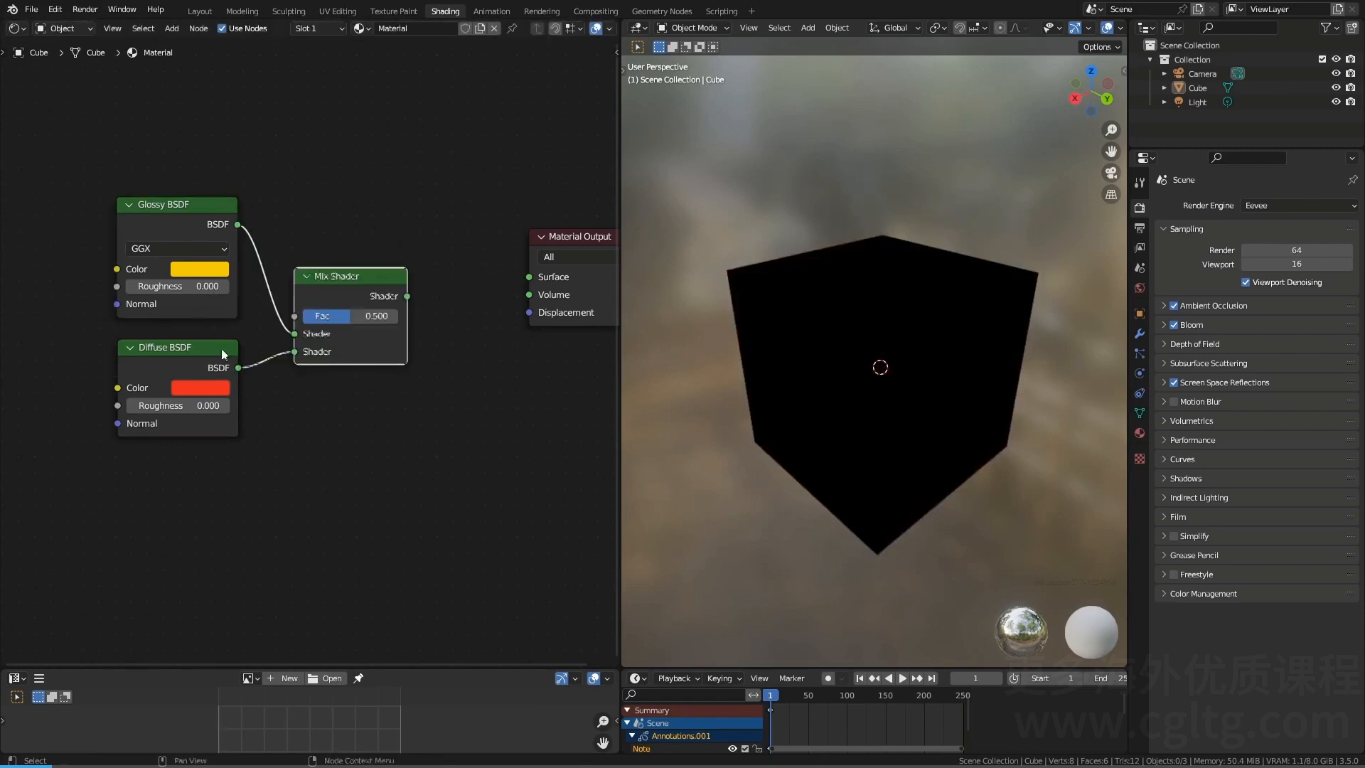
{"action": "left_click", "coordinate": [327, 285], "text": "ctrl+shift"}
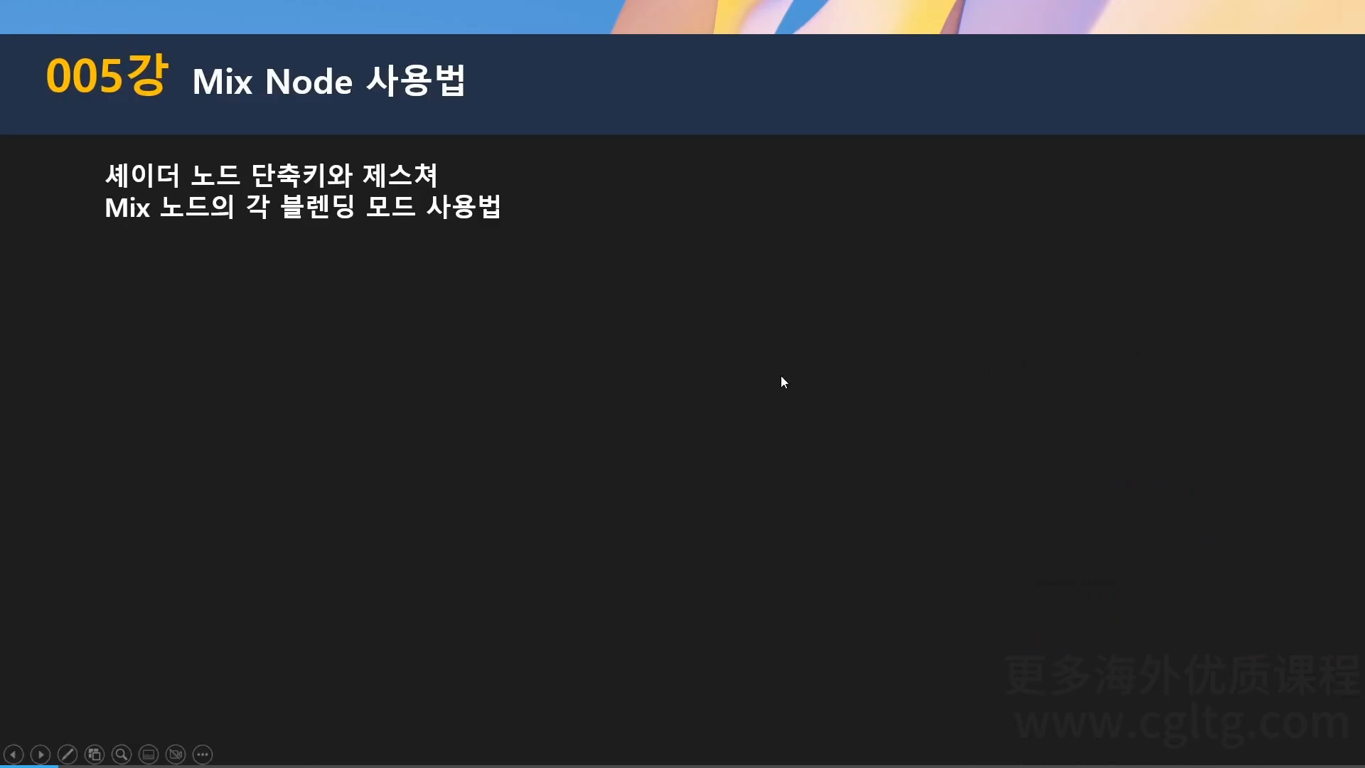
{"action": "left_click", "coordinate": [781, 376]}
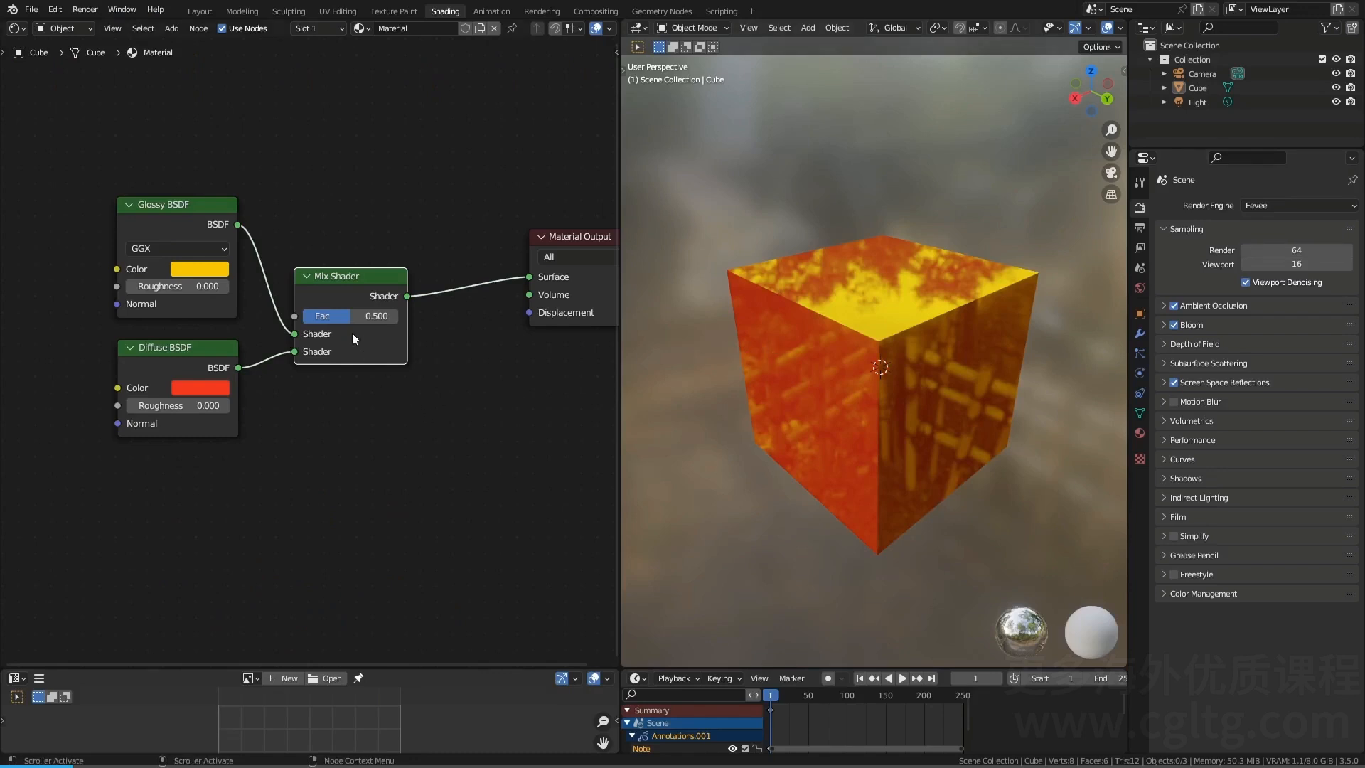
Step: Move the Mix Shader node up, delete it, and undo both changes
{"action": "left_click_drag", "start_coordinate": [343, 276], "coordinate": [355, 243]}
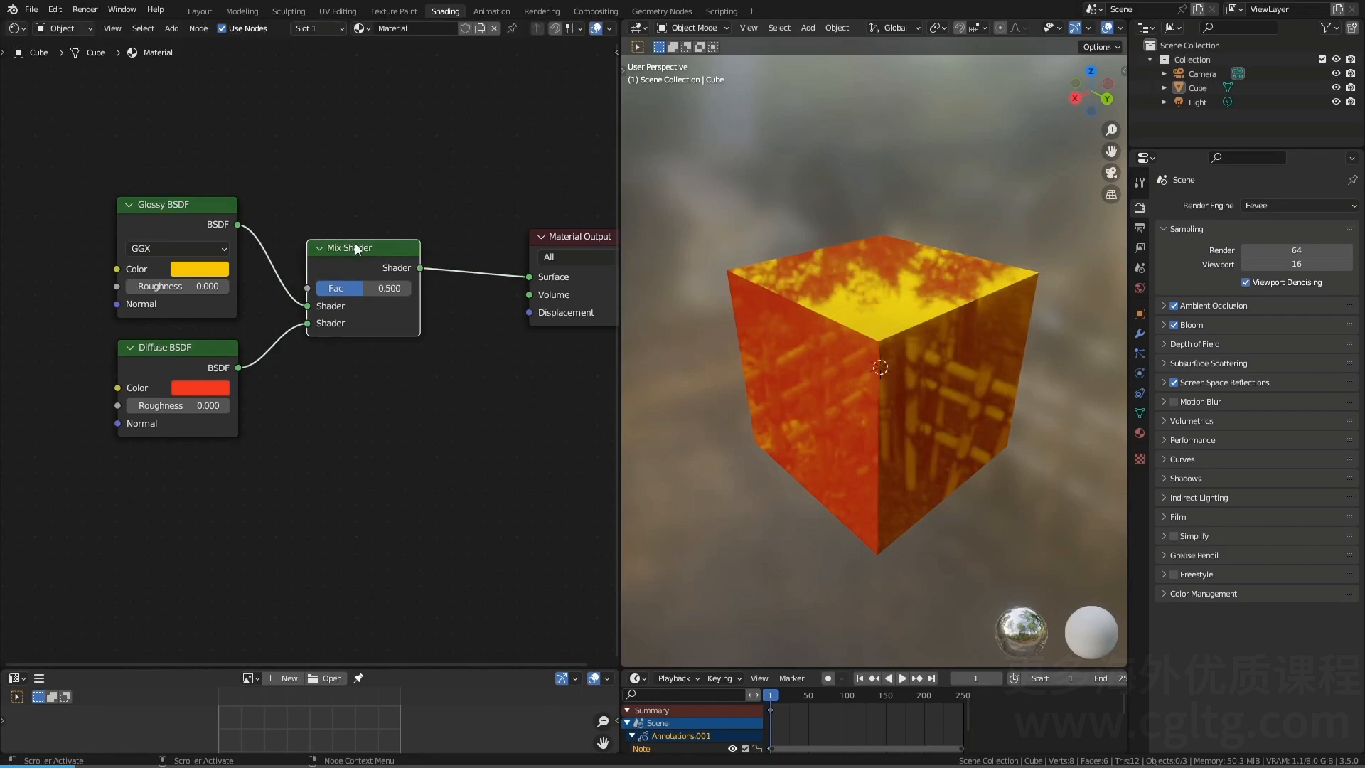
{"action": "key", "text": "x"}
{"action": "key", "text": "ctrl+z"}
{"action": "key", "text": "ctrl+z"}
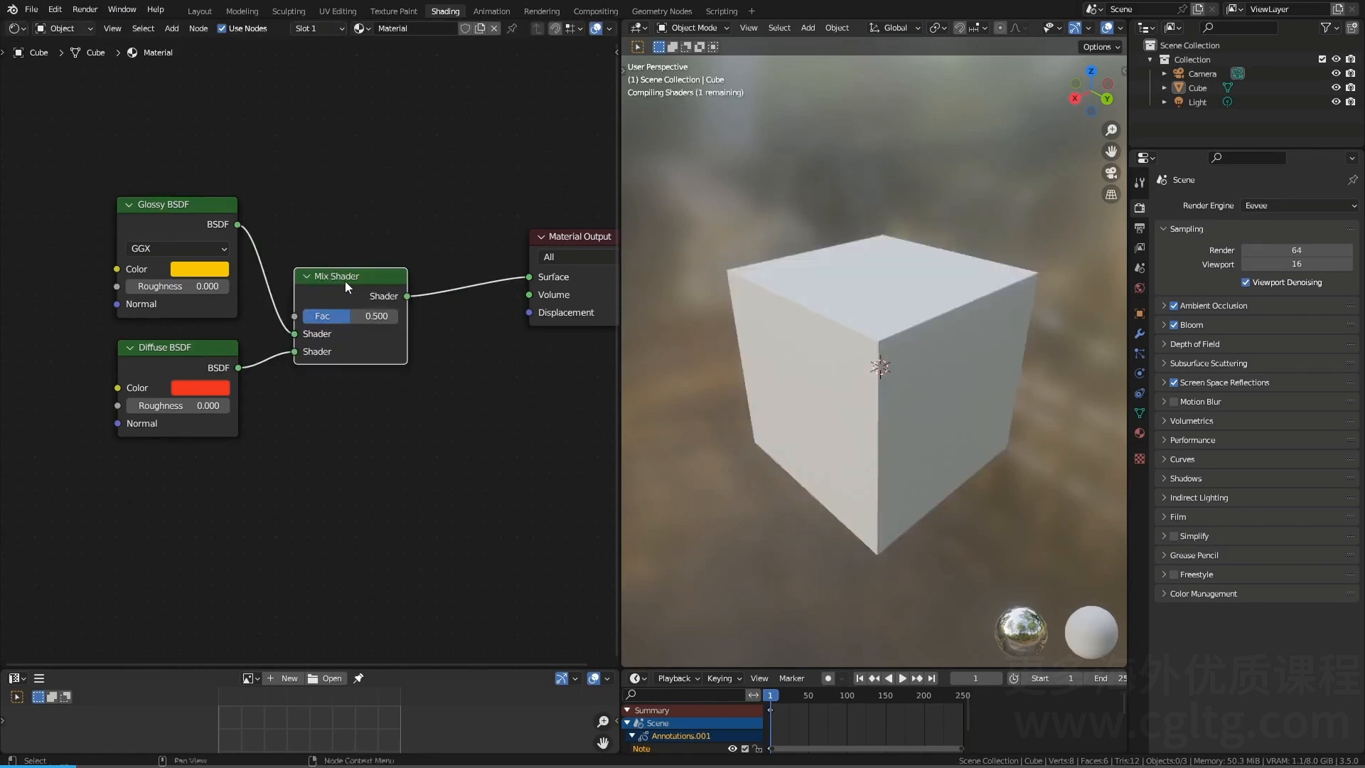
Step: Move the Mix Shader node up to the height of the Material Output node and deselect it
{"action": "left_click_drag", "start_coordinate": [344, 280], "coordinate": [349, 238]}
{"action": "left_click", "coordinate": [393, 349]}
Step: Add a second Mix Shader node below the existing one
{"action": "key", "text": "shift+a"}
{"action": "type", "text": "mix"}
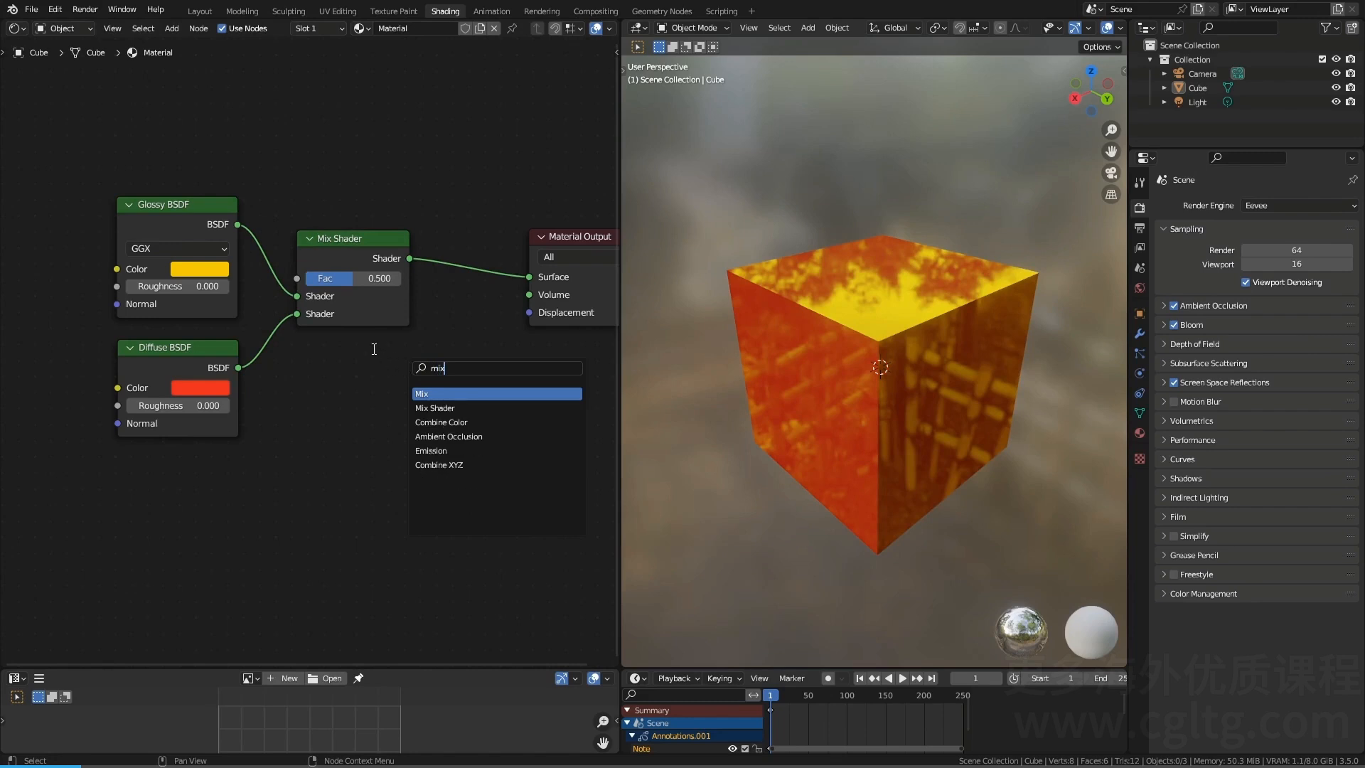
{"action": "key", "text": "Down"}
{"action": "key", "text": "Return"}
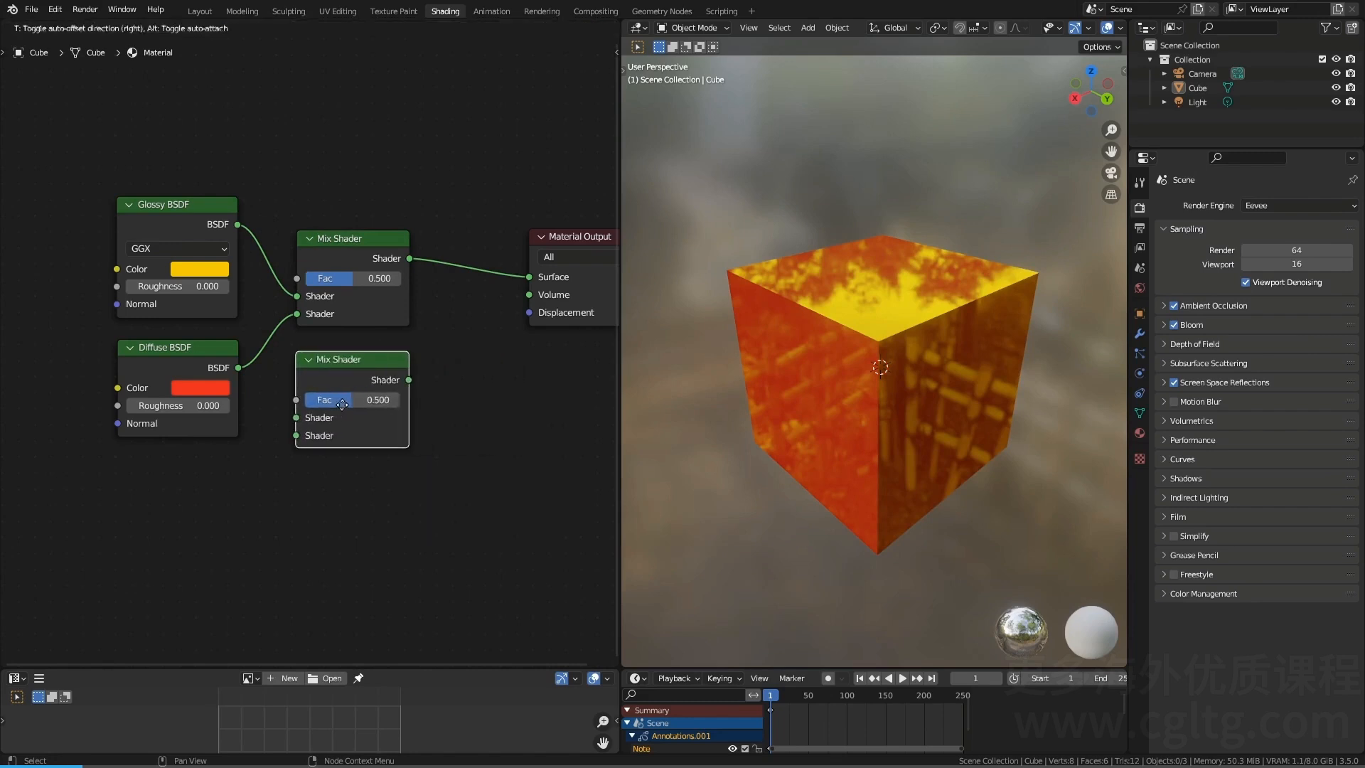
{"action": "left_click", "coordinate": [303, 367]}
Step: Link the Glossy and Diffuse BSDF outputs to the second Mix Shader's two Shader inputs, and delete that Mix Shader
{"action": "left_click_drag", "start_coordinate": [237, 224], "coordinate": [295, 418]}
{"action": "left_click_drag", "start_coordinate": [238, 368], "coordinate": [296, 435]}
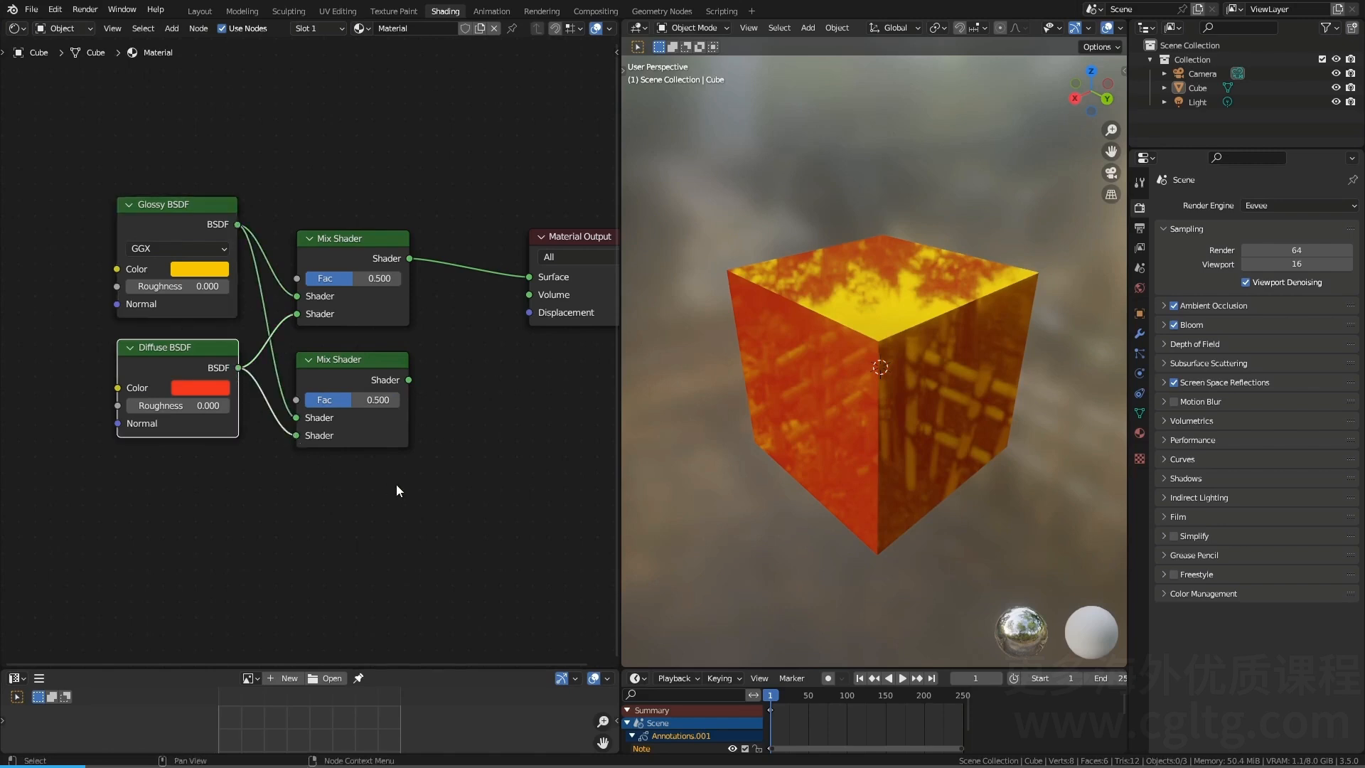
{"action": "left_click", "coordinate": [366, 364]}
{"action": "key", "text": "x"}
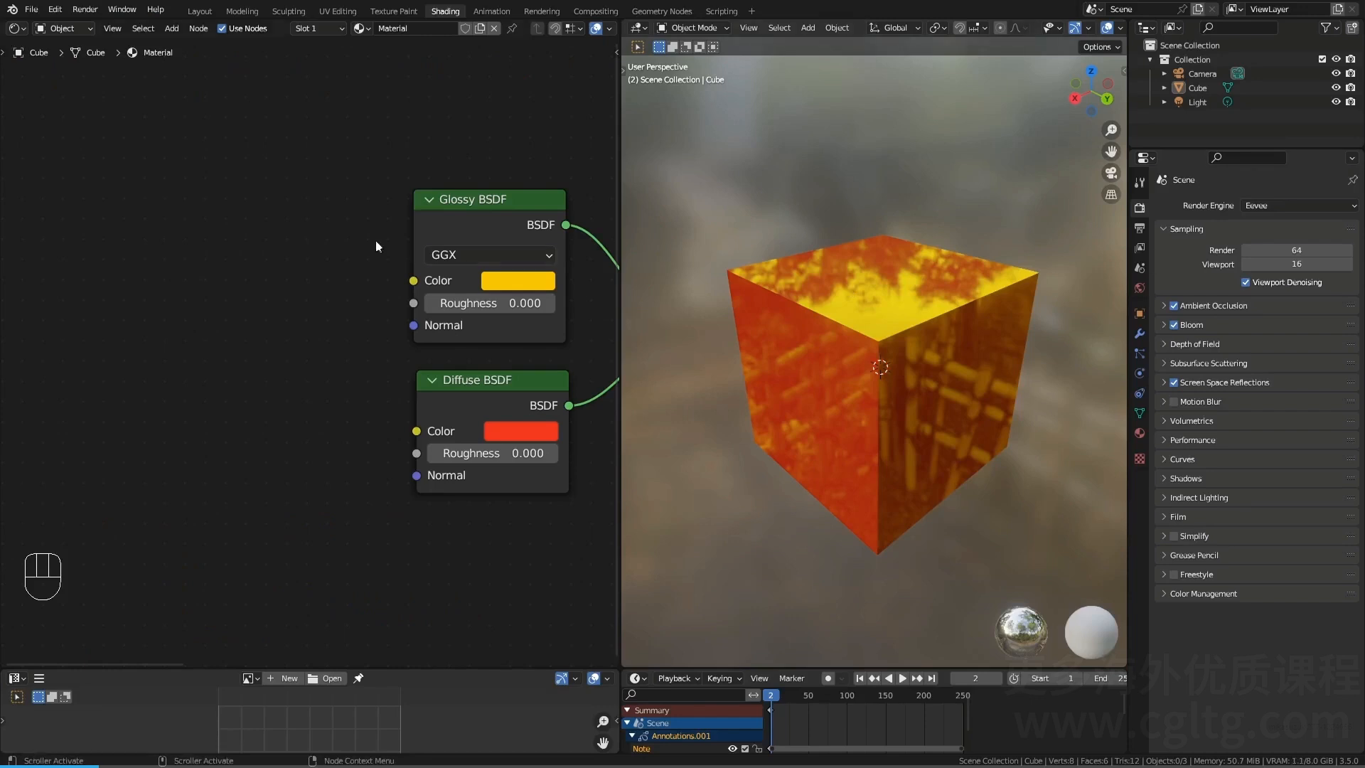
Step: Show the material options in the node editor's sidebar and set the render engine to Cycles
{"action": "key", "text": "n"}
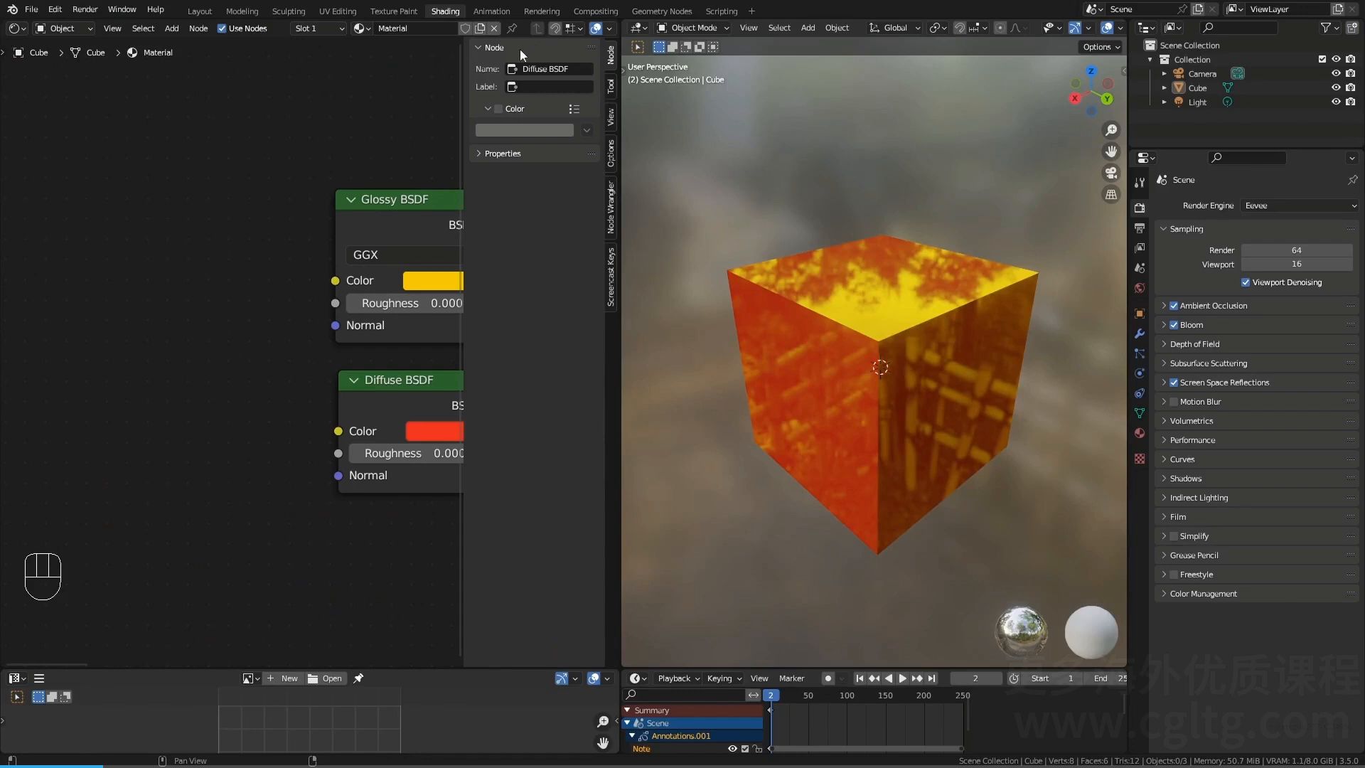
{"action": "left_click", "coordinate": [611, 154]}
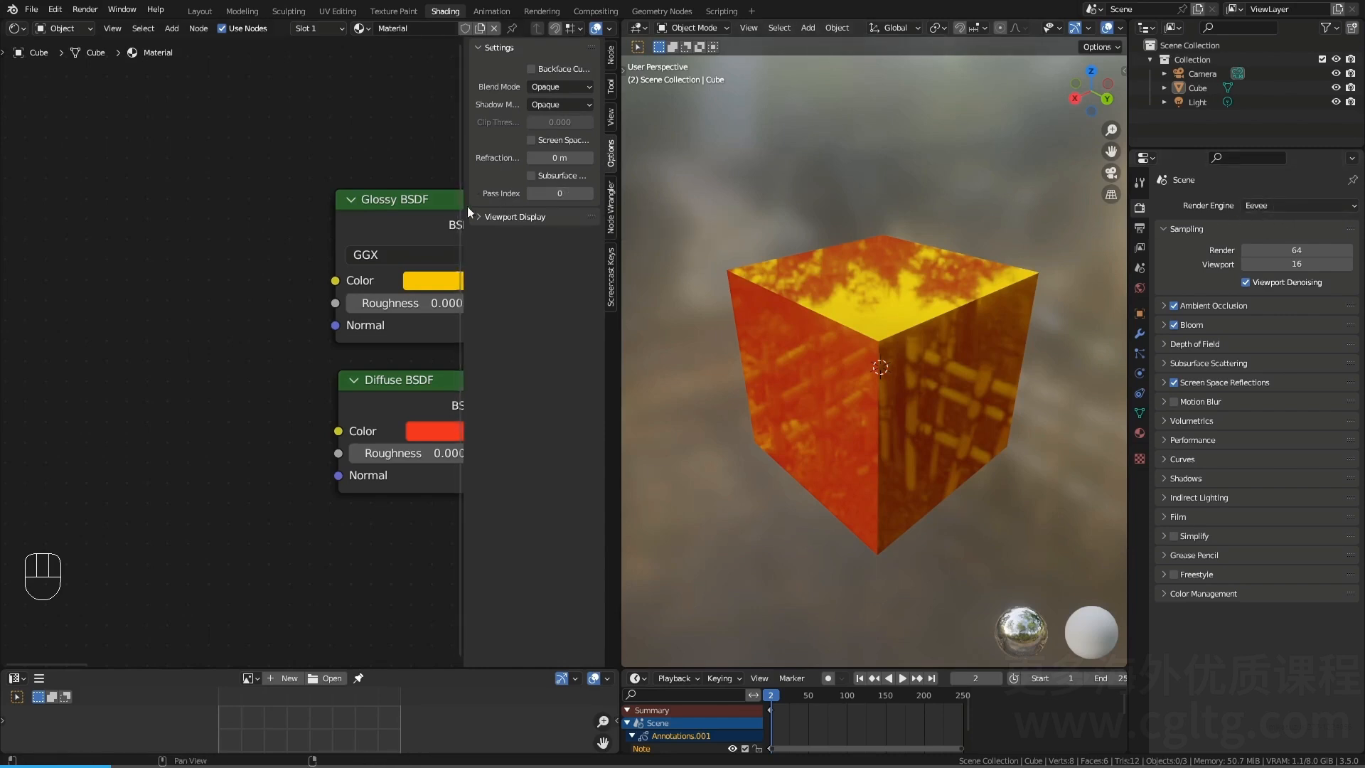
{"action": "left_click", "coordinate": [1268, 209]}
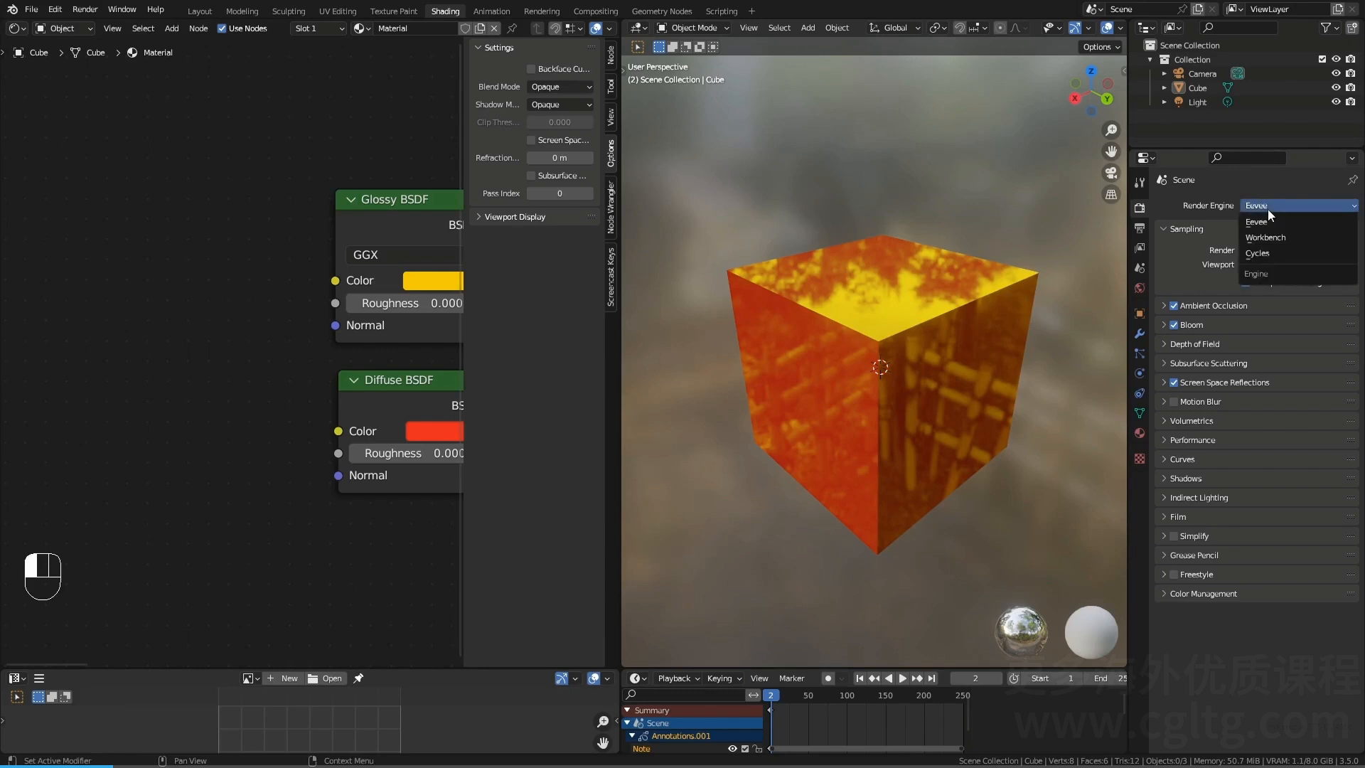
{"action": "left_click", "coordinate": [1269, 253]}
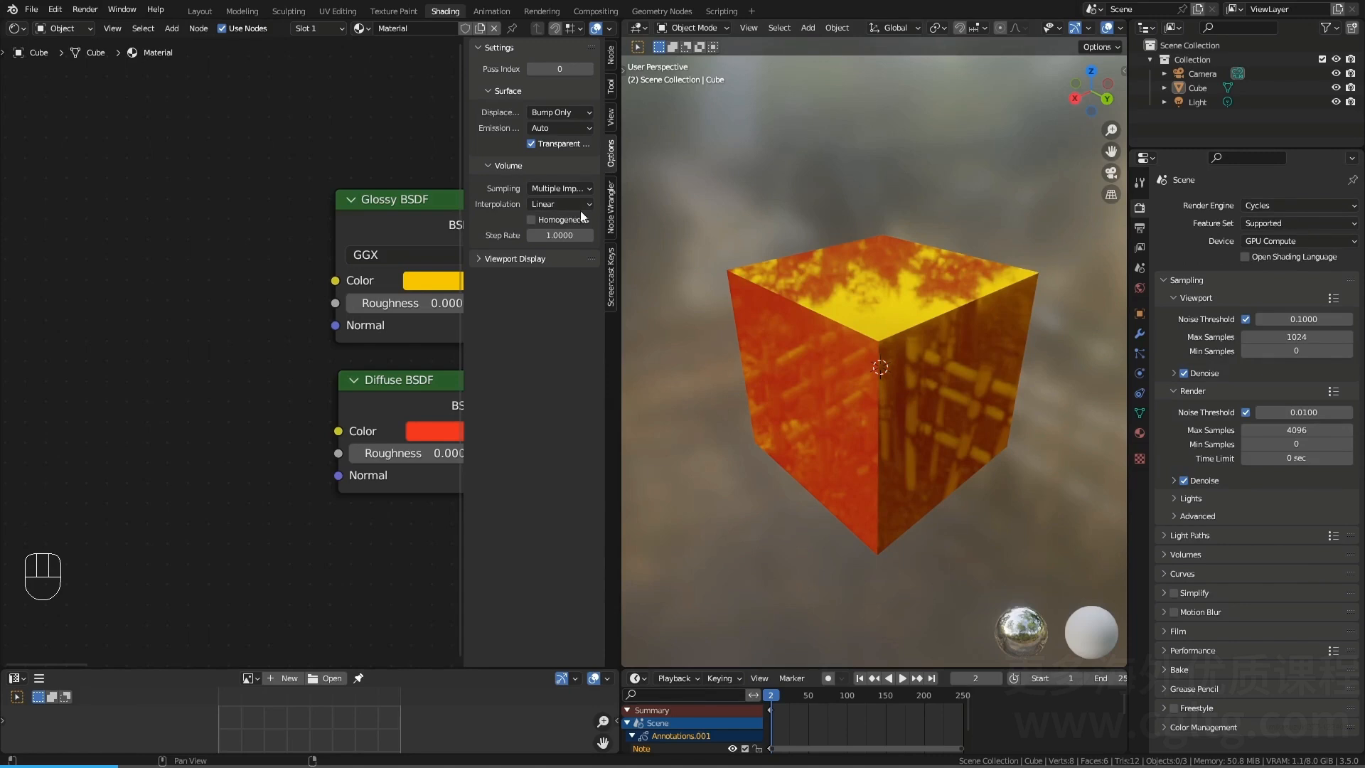
Step: Set the render engine back to Eevee and hide the node editor's sidebar
{"action": "left_click", "coordinate": [1325, 205]}
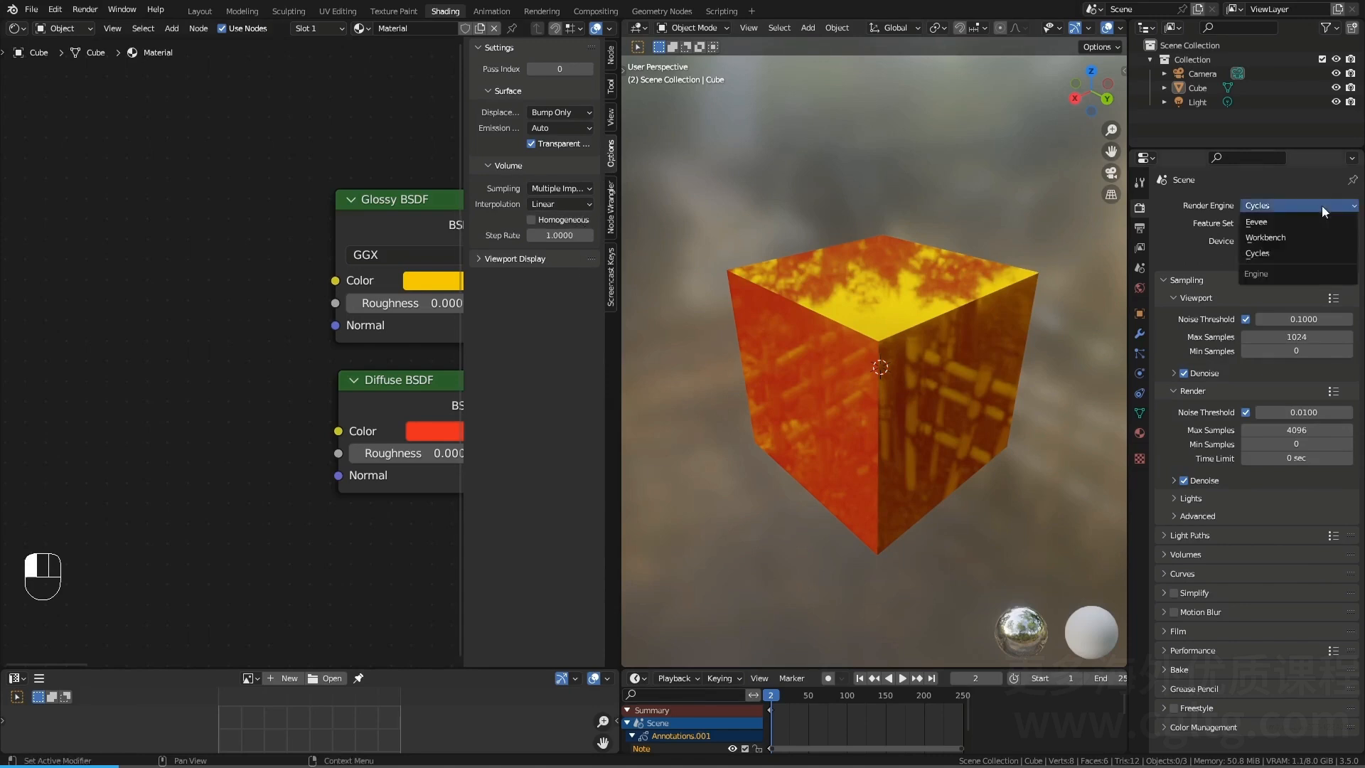
{"action": "left_click", "coordinate": [1306, 222]}
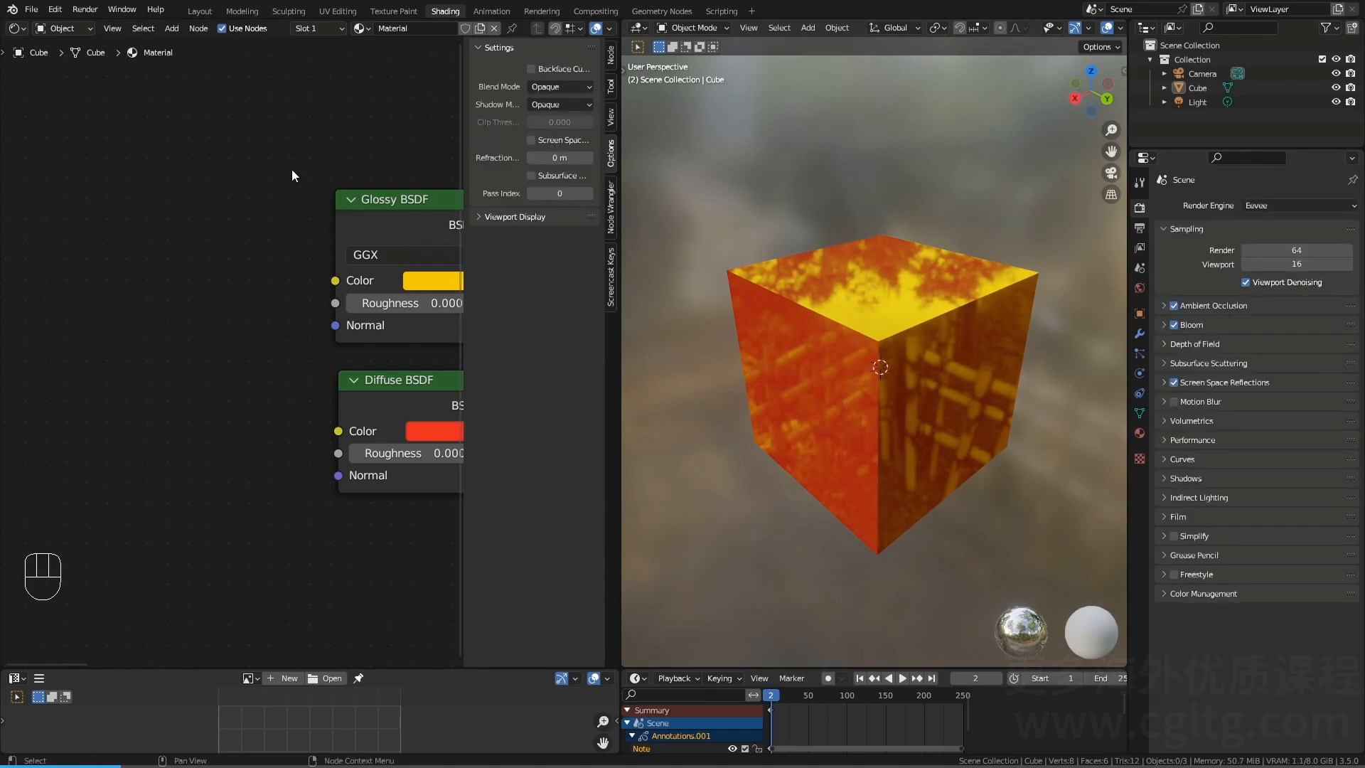
{"action": "key", "text": "n"}
{"action": "key", "text": "n"}
{"action": "key", "text": "n"}
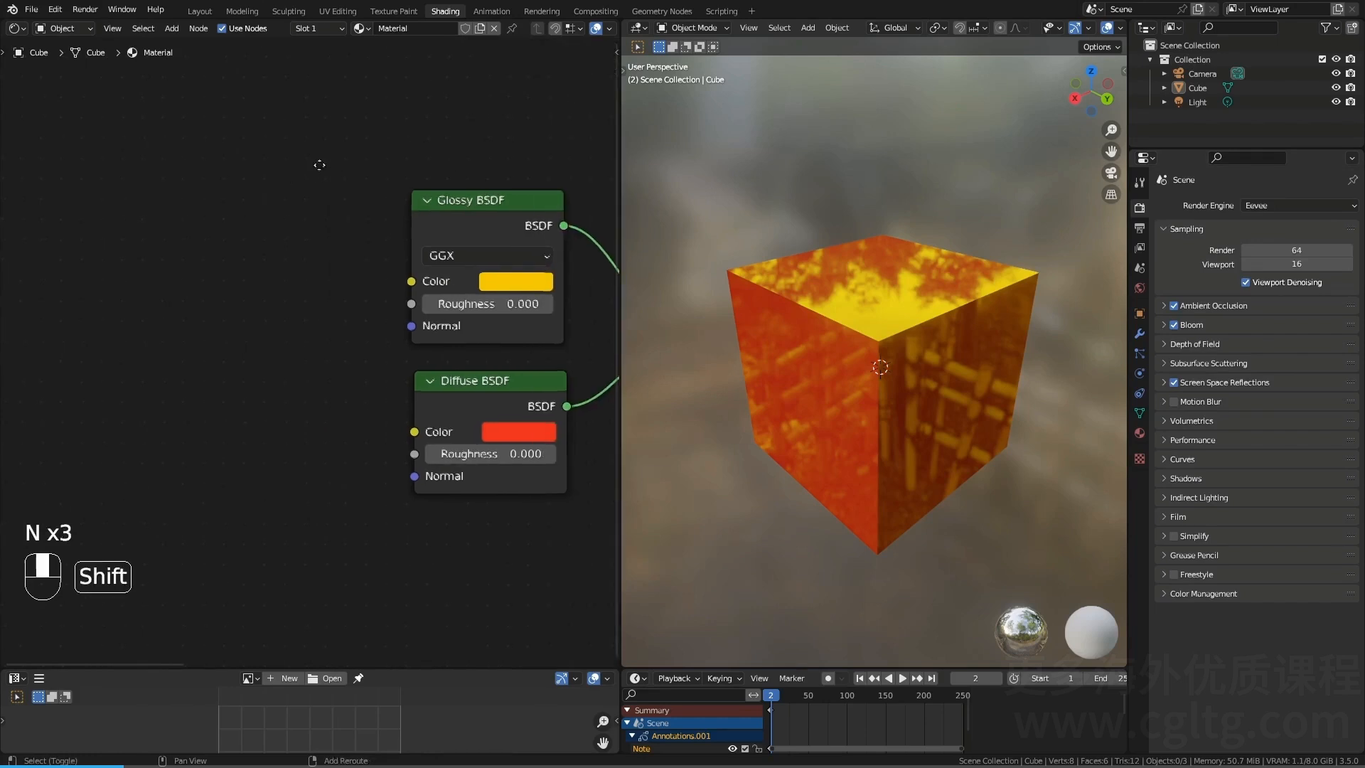
Step: Move the Glossy BSDF node slightly up, away from the Diffuse BSDF node
{"action": "middle_click_drag", "start_coordinate": [318, 163], "coordinate": [244, 173], "text": "shift"}
{"action": "left_click", "coordinate": [352, 188]}
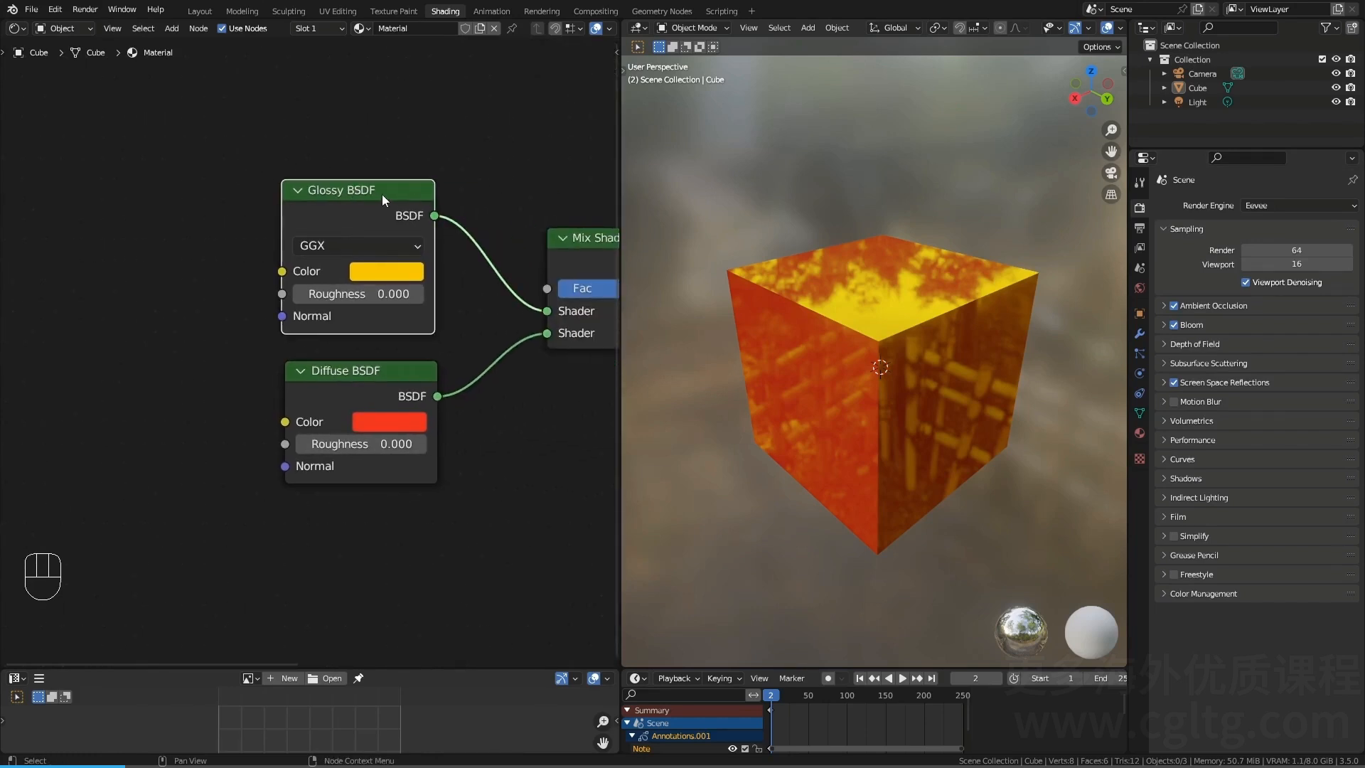
{"action": "key", "text": "g"}
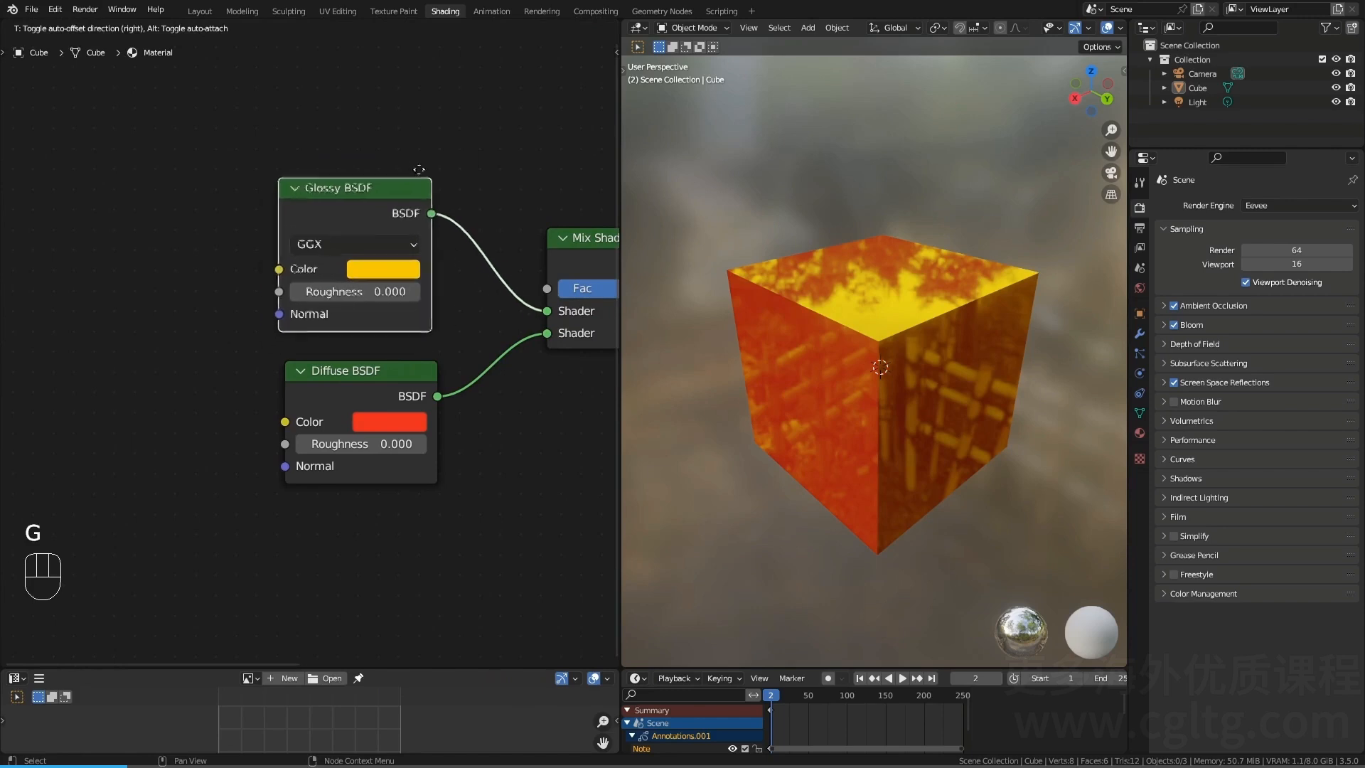
{"action": "left_click", "coordinate": [418, 169]}
Step: Delete the Glossy BSDF node and undo the deletion
{"action": "middle_click_drag", "start_coordinate": [397, 163], "coordinate": [364, 160]}
{"action": "key", "text": "x"}
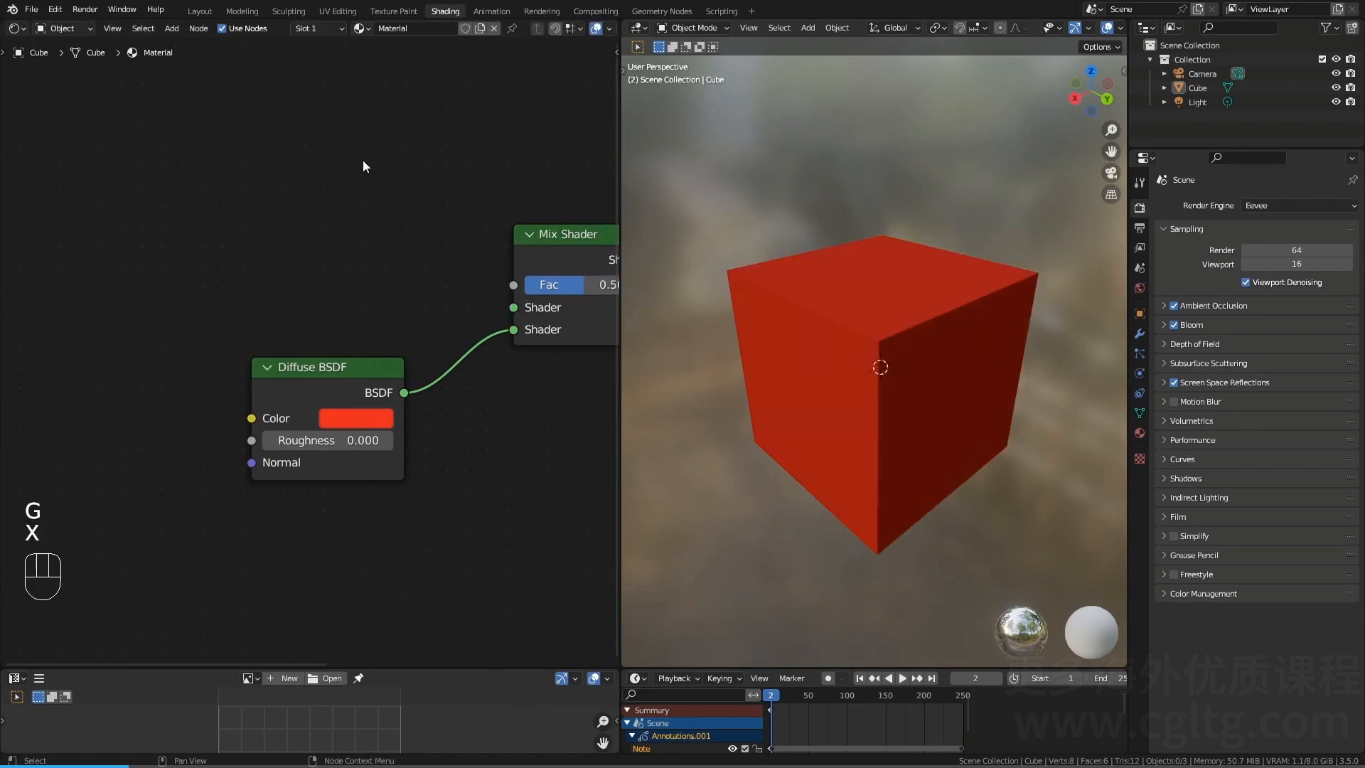
{"action": "key", "text": "ctrl+z"}
Step: Add a Texture Coordinate node in the empty area ahead of the Glossy and Diffuse BSDF nodes
{"action": "middle_click_drag", "start_coordinate": [45, 197], "coordinate": [314, 194], "text": "shift"}
{"action": "left_click", "coordinate": [314, 194]}
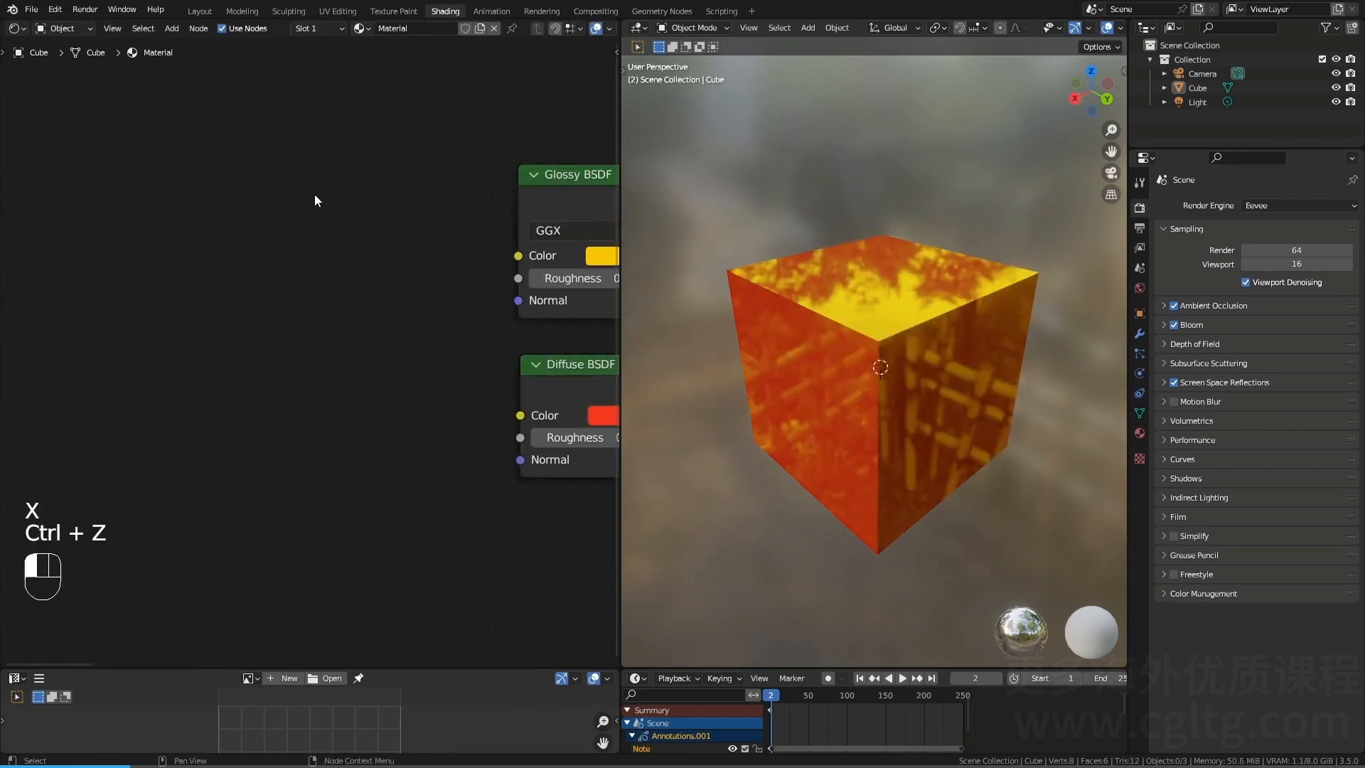
{"action": "key", "text": "shift+a"}
{"action": "type", "text": "textru"}
{"action": "key", "text": "BackSpace"}
{"action": "type", "text": "ure co"}
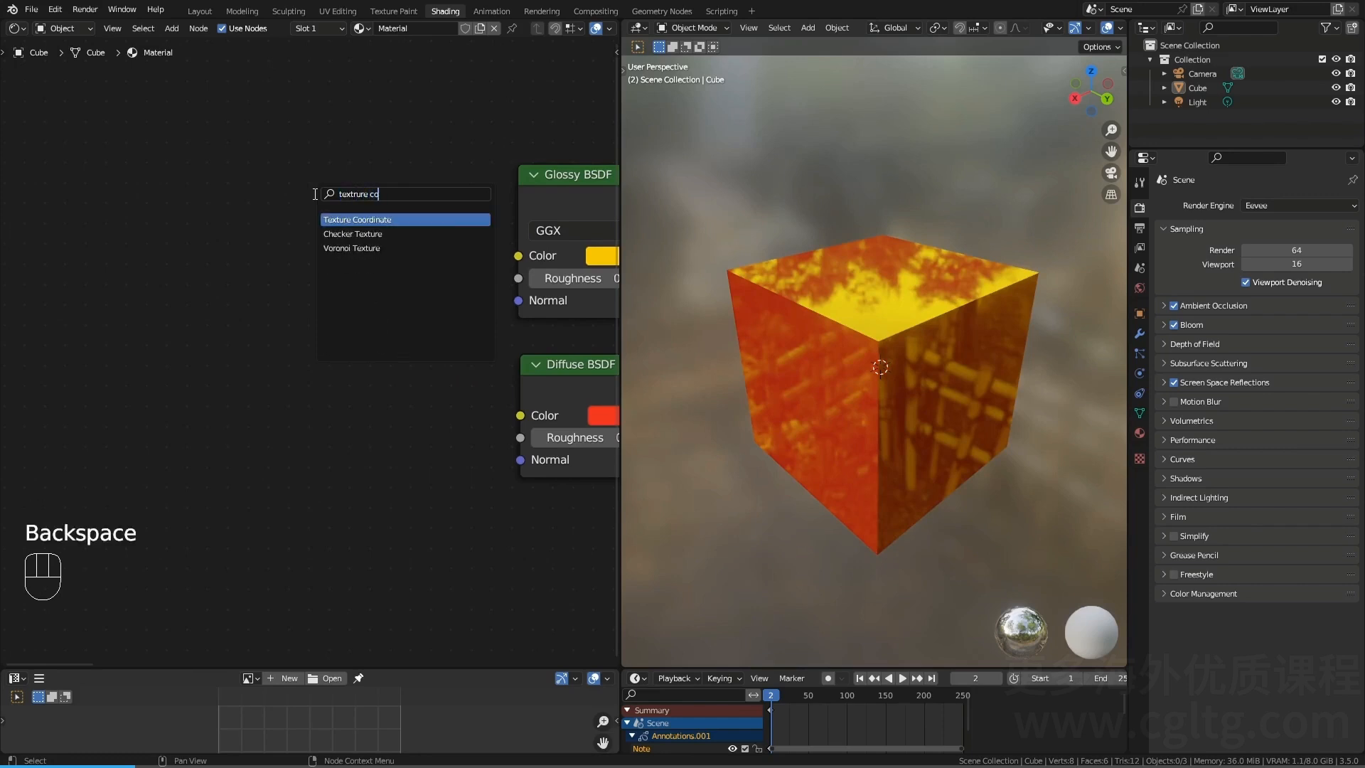
{"action": "type", "text": "ordi"}
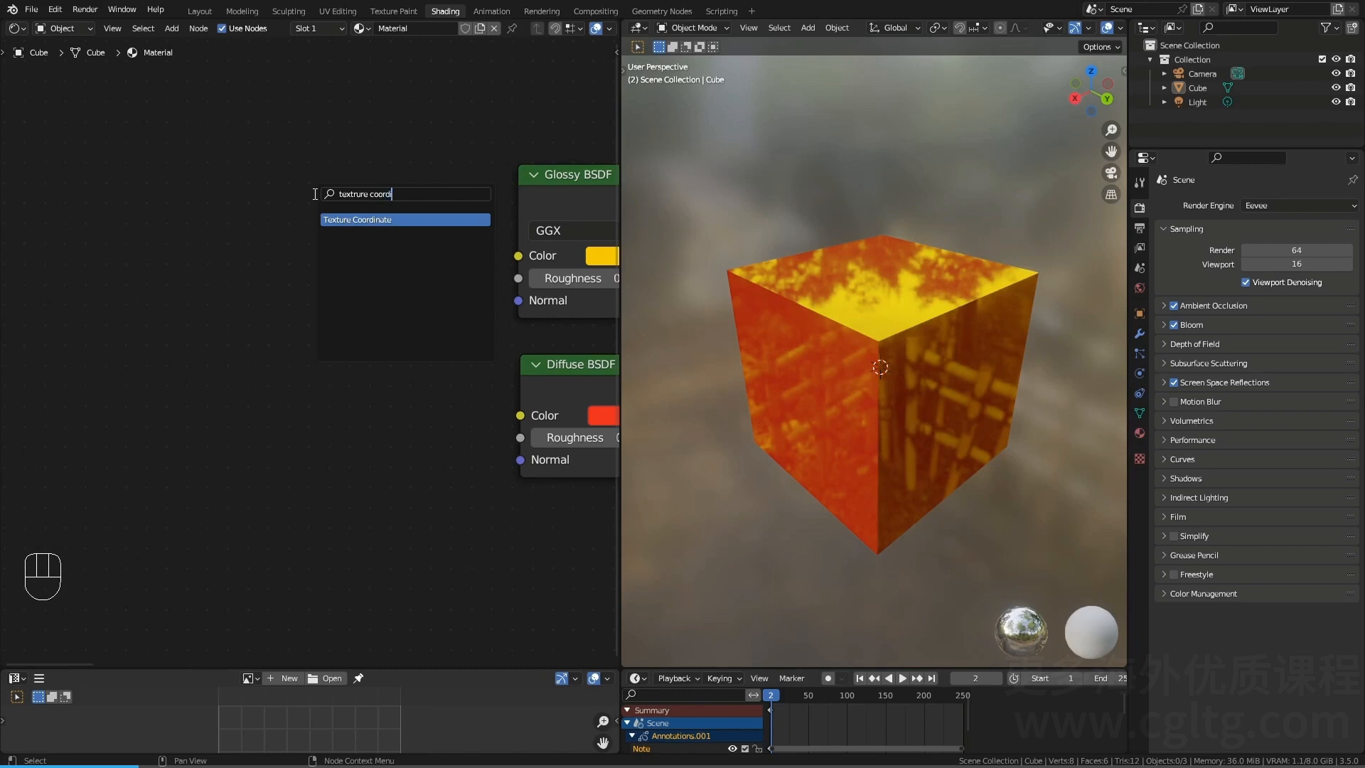
{"action": "left_click", "coordinate": [375, 219]}
Step: Add a second Texture Coordinate node using the search initials "tc" and delete it again
{"action": "middle_click_drag", "start_coordinate": [249, 202], "coordinate": [203, 237]}
{"action": "scroll", "coordinate": [312, 231], "scroll_direction": "up", "scroll_amount": 3}
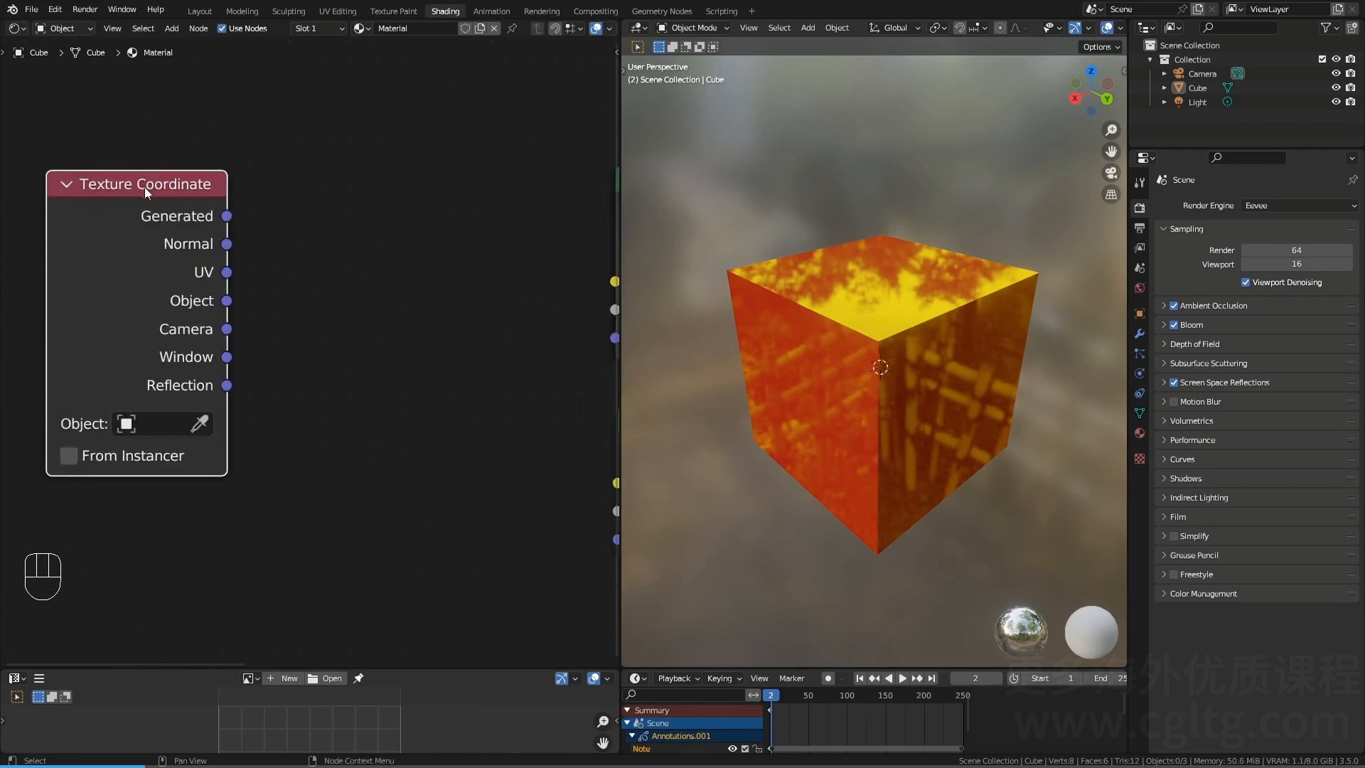
{"action": "middle_click_drag", "start_coordinate": [155, 186], "coordinate": [94, 176]}
{"action": "key", "text": "shift+a"}
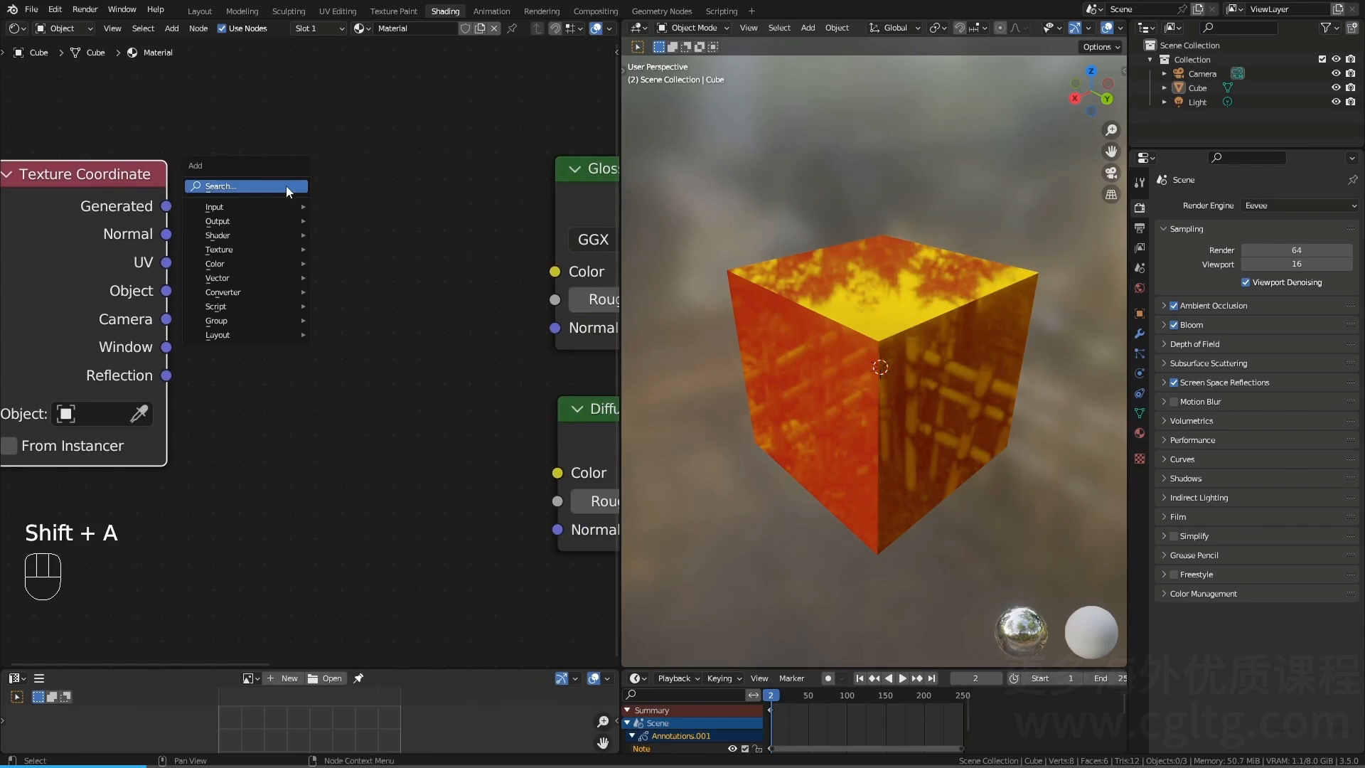
{"action": "left_click", "coordinate": [286, 185]}
{"action": "type", "text": "tc"}
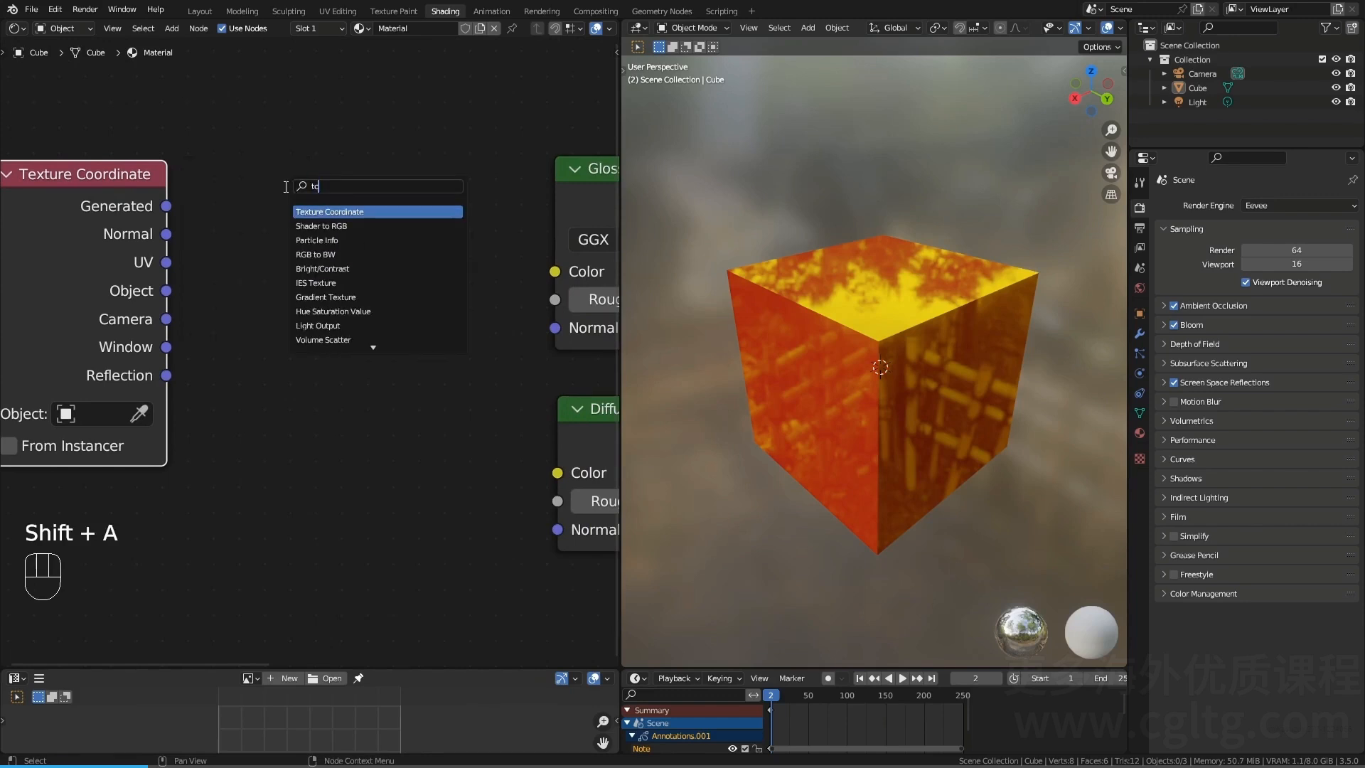
{"action": "left_click", "coordinate": [324, 212]}
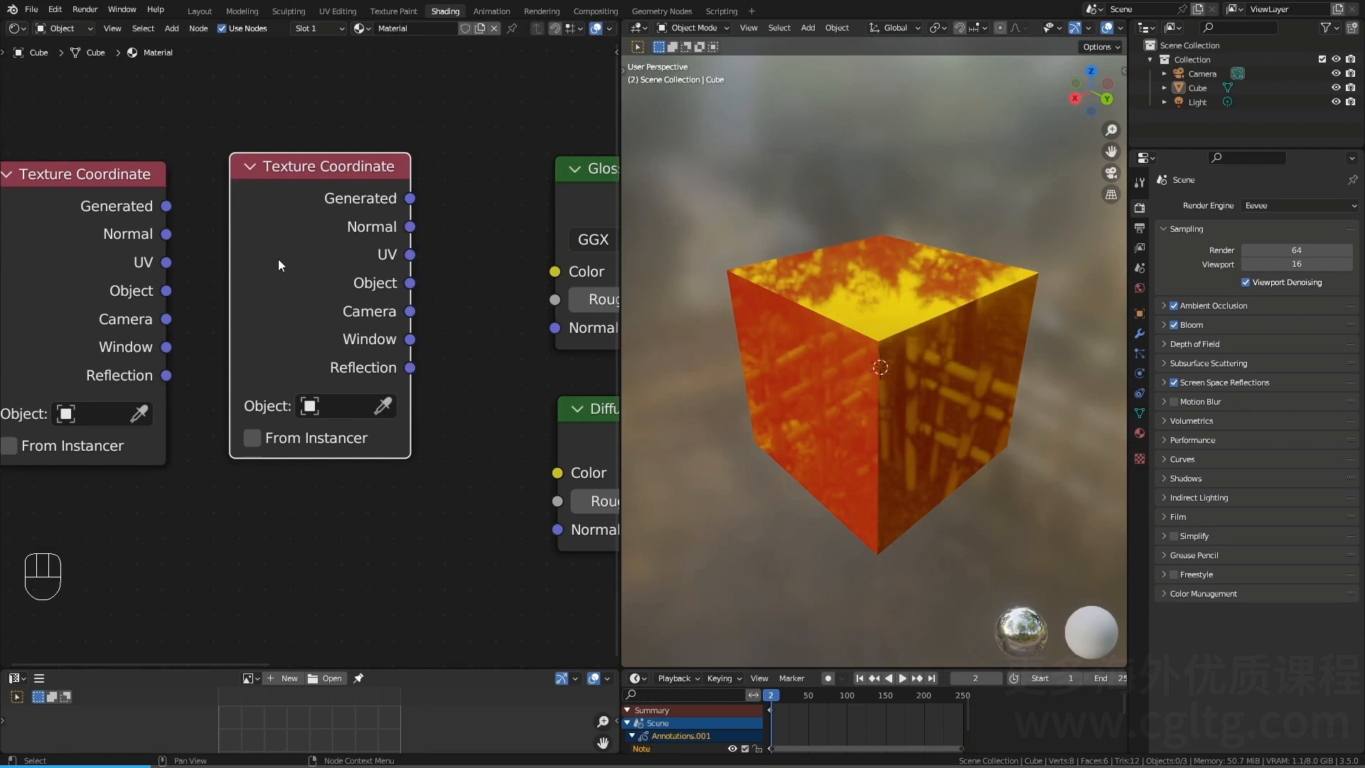
{"action": "key", "text": "x"}
Step: Add a Separate XYZ node between the Texture Coordinate and Glossy BSDF nodes
{"action": "key", "text": "shift+a"}
{"action": "left_click", "coordinate": [306, 199]}
{"action": "type", "text": "seput"}
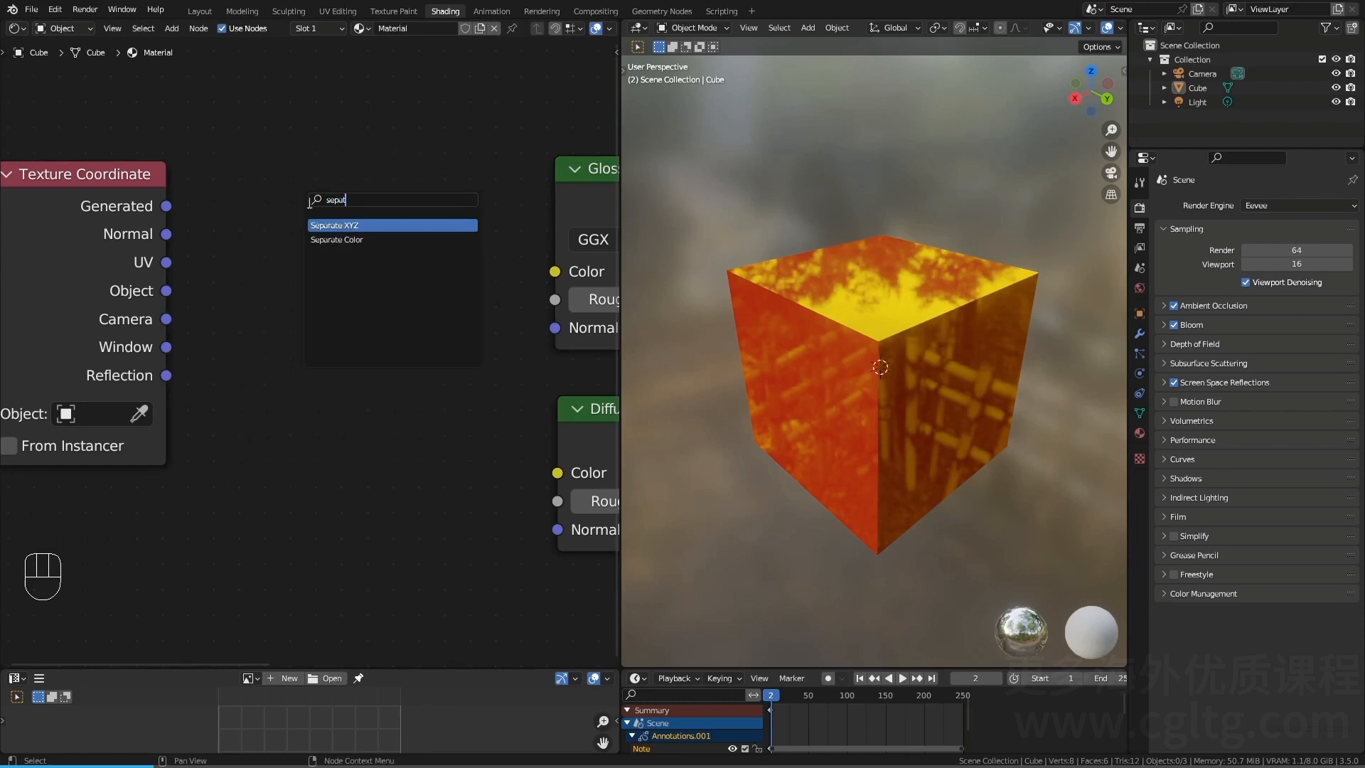
{"action": "key", "text": "Return"}
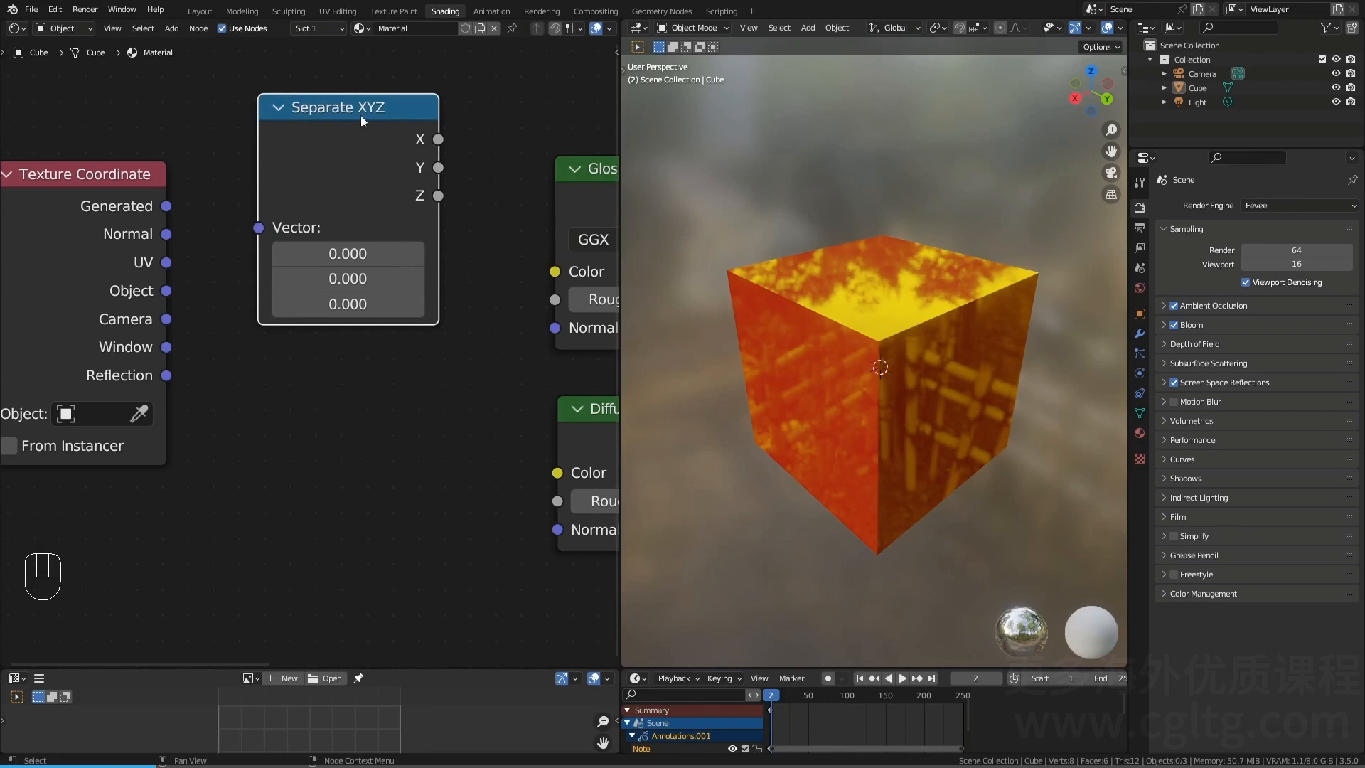
{"action": "middle_click_drag", "start_coordinate": [321, 362], "coordinate": [301, 219], "text": "shift"}
Step: Add another Separate XYZ node directly below the first one using the search initials "sx"
{"action": "left_click", "coordinate": [301, 219]}
{"action": "key", "text": "shift+a"}
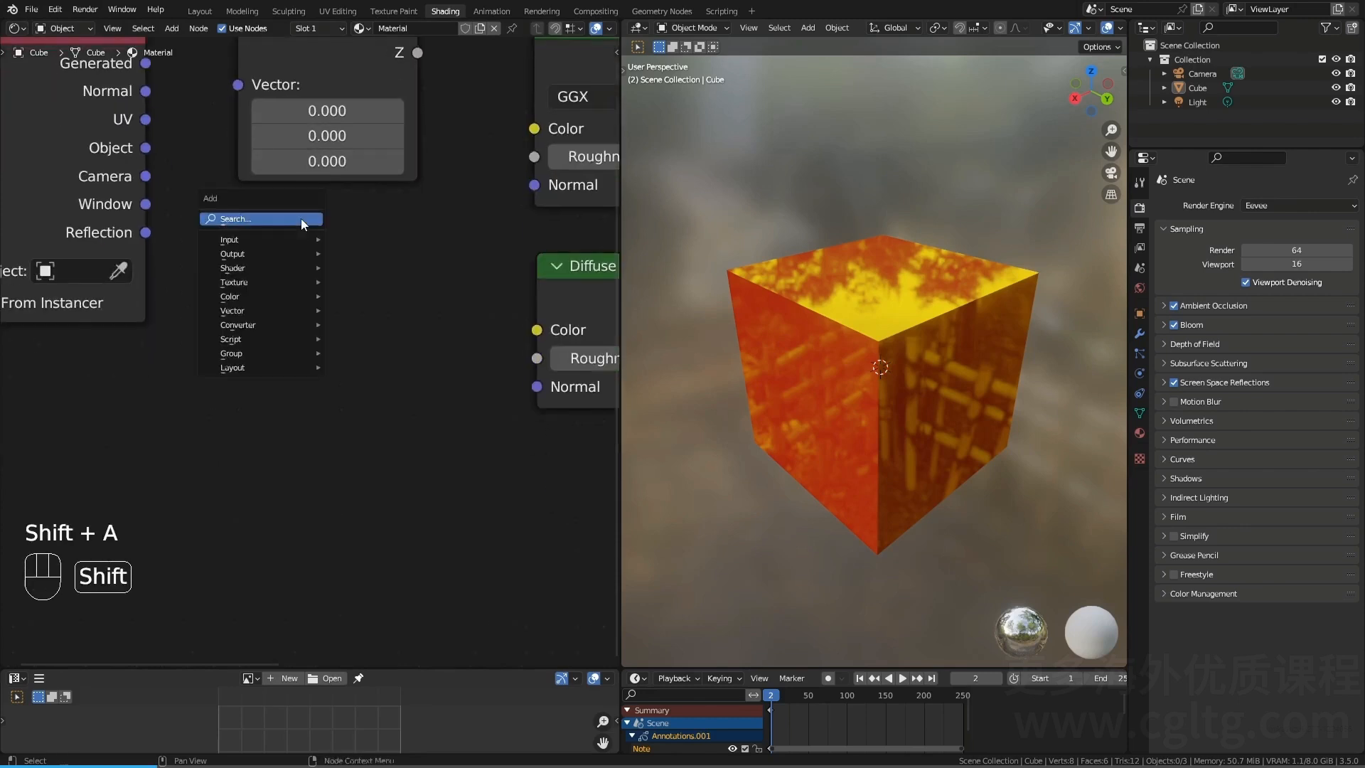
{"action": "left_click", "coordinate": [300, 219]}
{"action": "type", "text": "sx"}
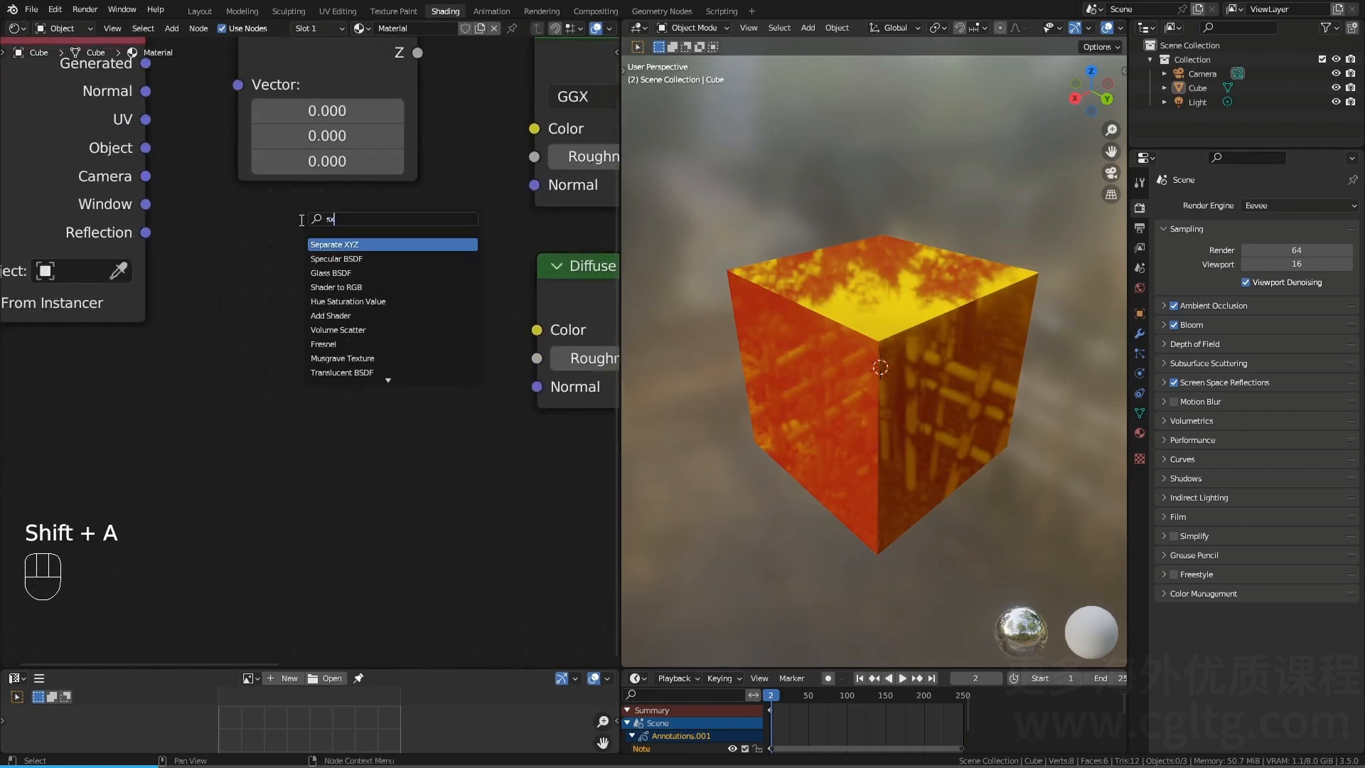
{"action": "left_click", "coordinate": [343, 243]}
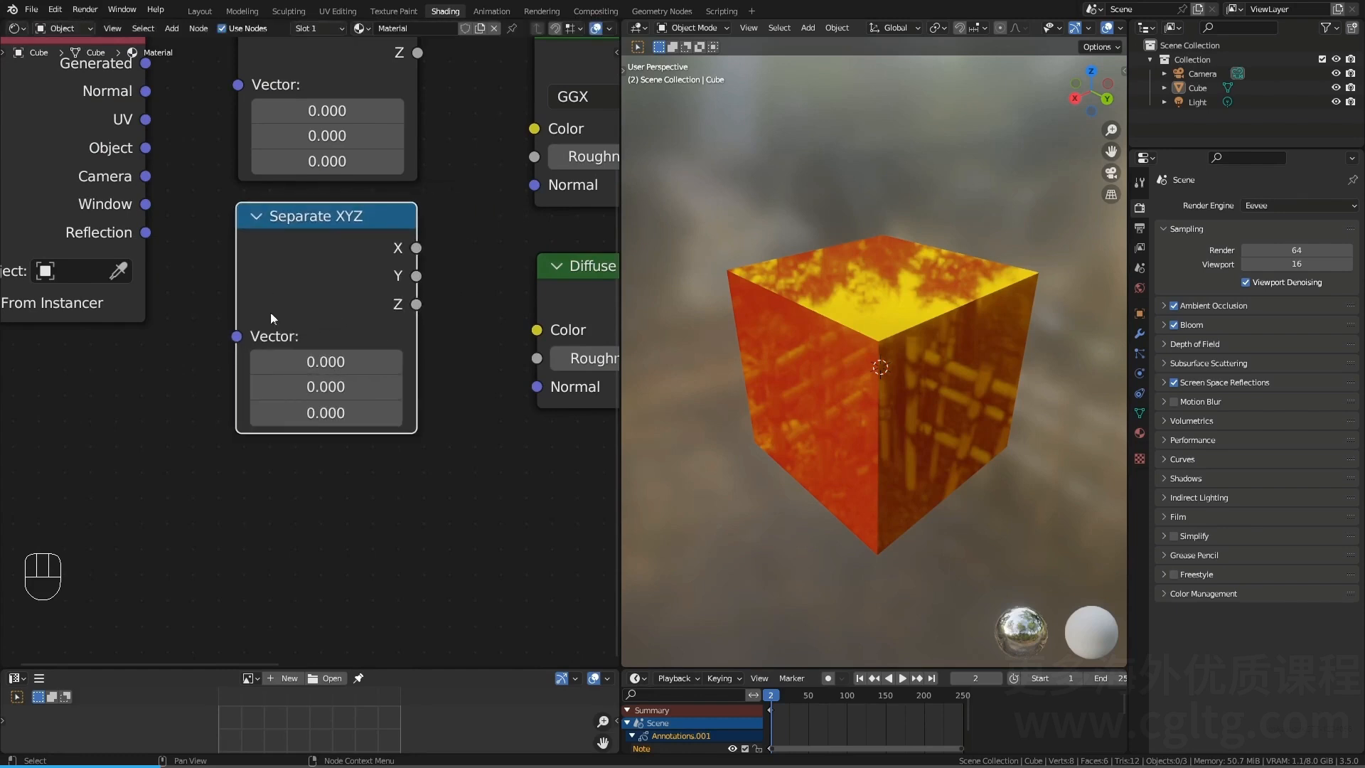
Step: Add a Float Curve node below the Texture Coordinate node using the search initials "fc"
{"action": "middle_click_drag", "start_coordinate": [270, 312], "coordinate": [463, 199], "text": "shift"}
{"action": "key", "text": "shift+a"}
{"action": "left_click", "coordinate": [216, 259]}
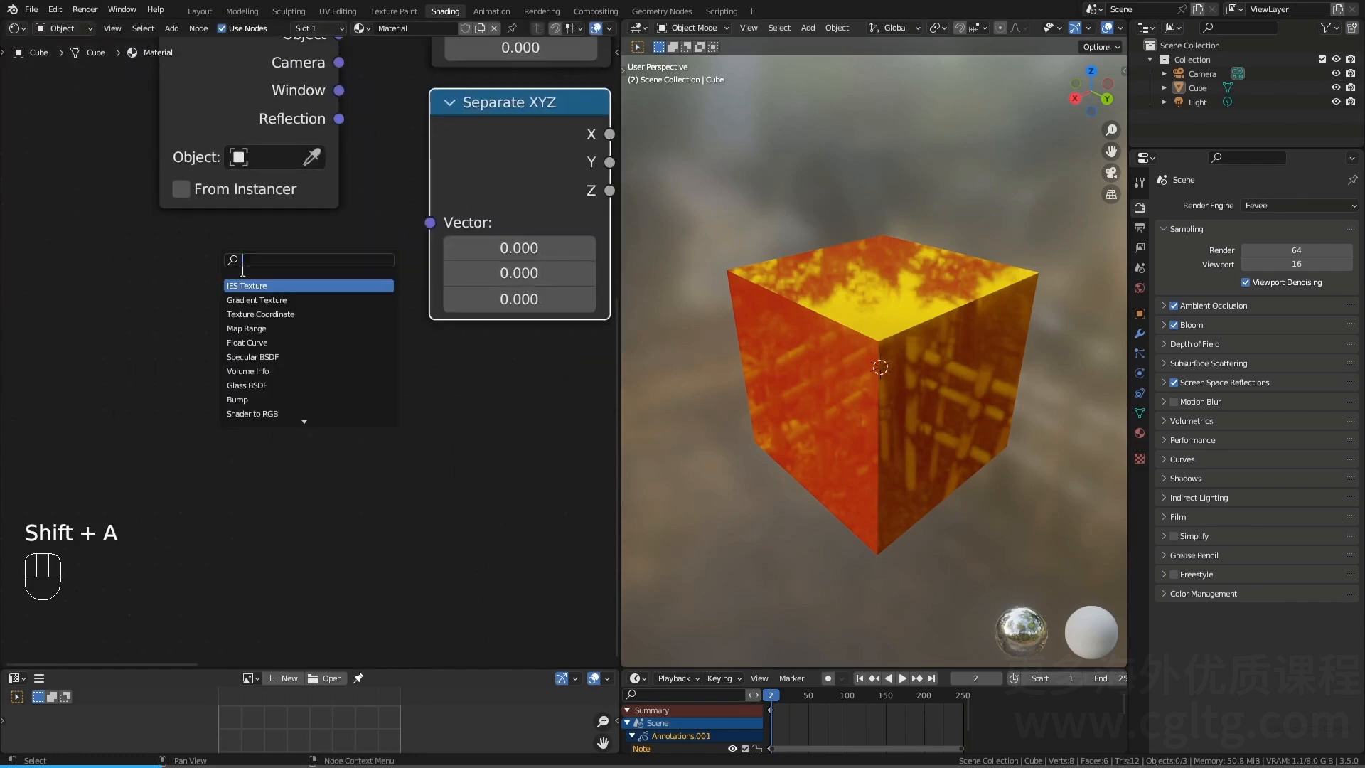
{"action": "type", "text": "fc"}
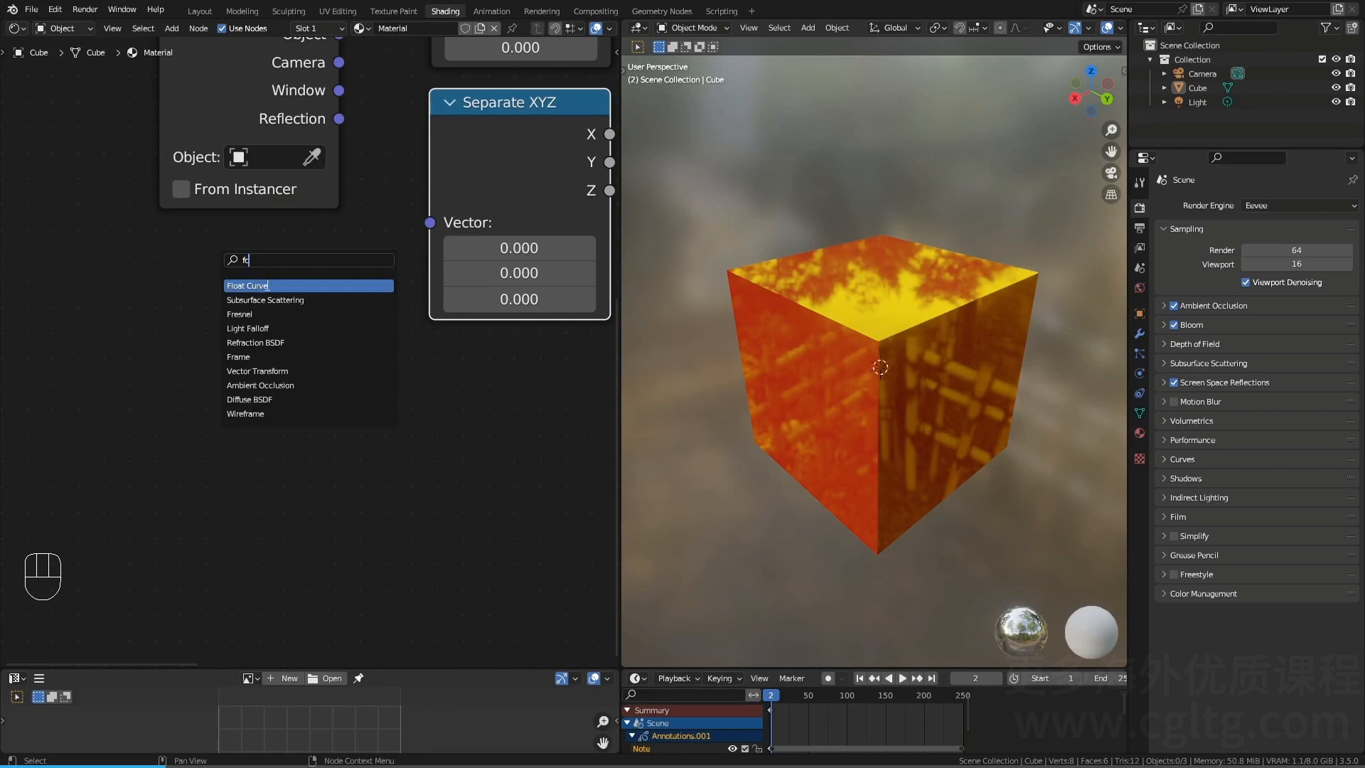
{"action": "left_click", "coordinate": [262, 286]}
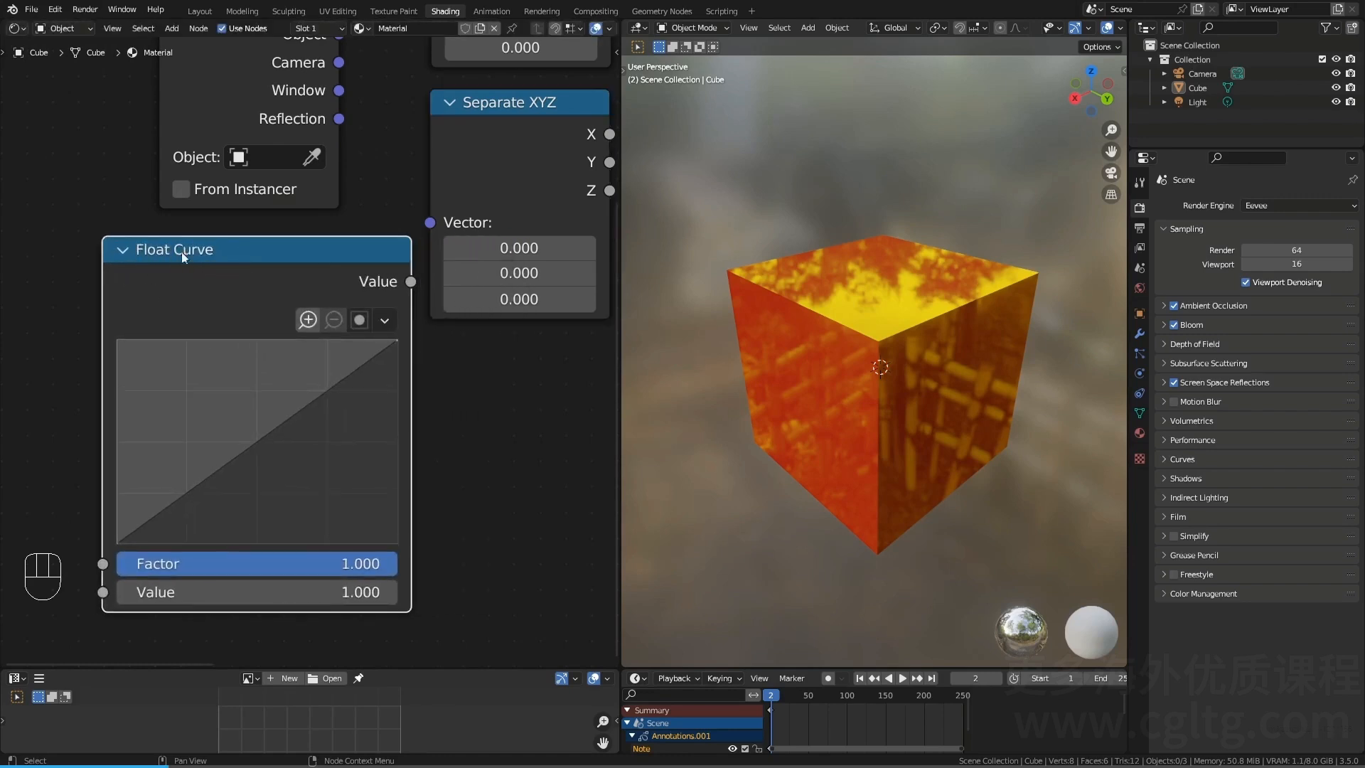
Step: Add a Brick Texture node in the empty area ahead of the Texture Coordinate node using the search initials "bt"
{"action": "scroll", "coordinate": [182, 256], "scroll_direction": "down", "scroll_amount": 2}
{"action": "middle_click_drag", "start_coordinate": [159, 247], "coordinate": [428, 284]}
{"action": "key", "text": "shift+a"}
{"action": "left_click", "coordinate": [218, 193]}
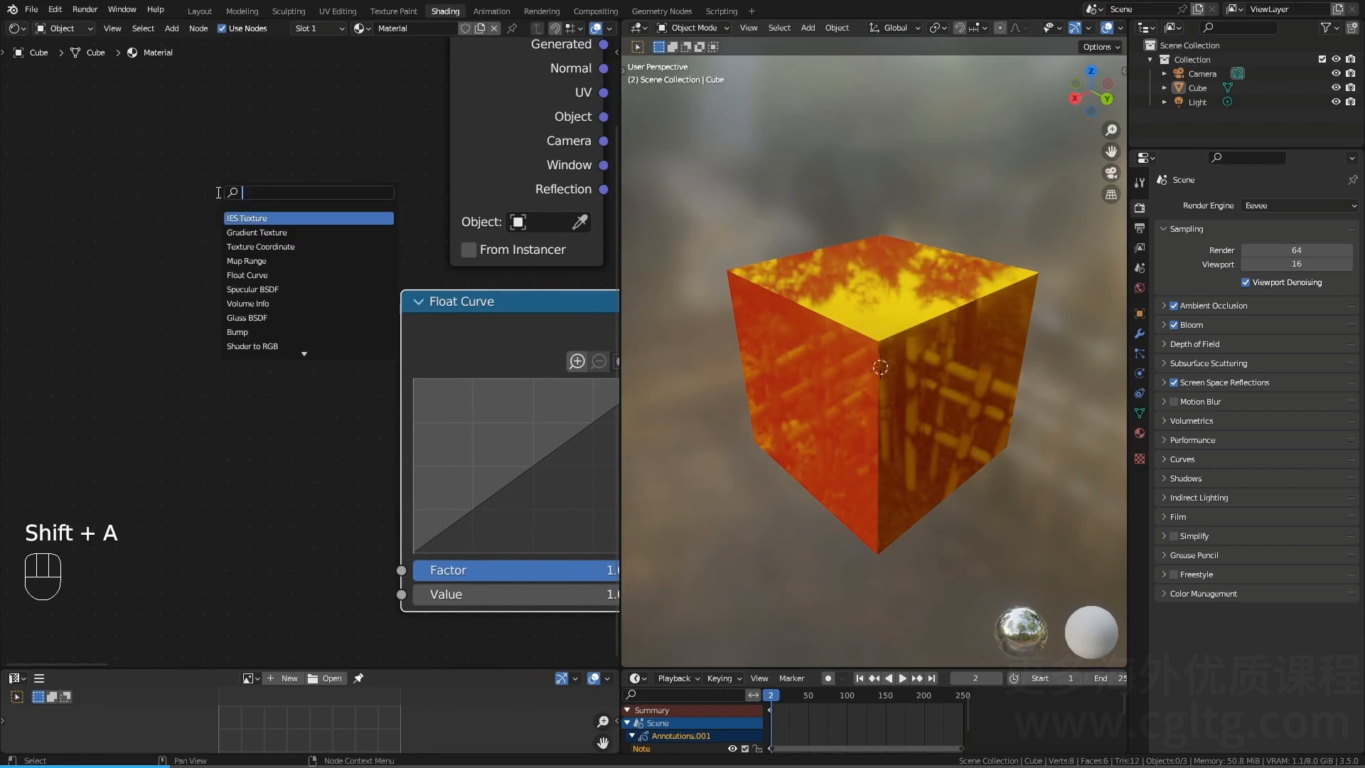
{"action": "type", "text": "bt"}
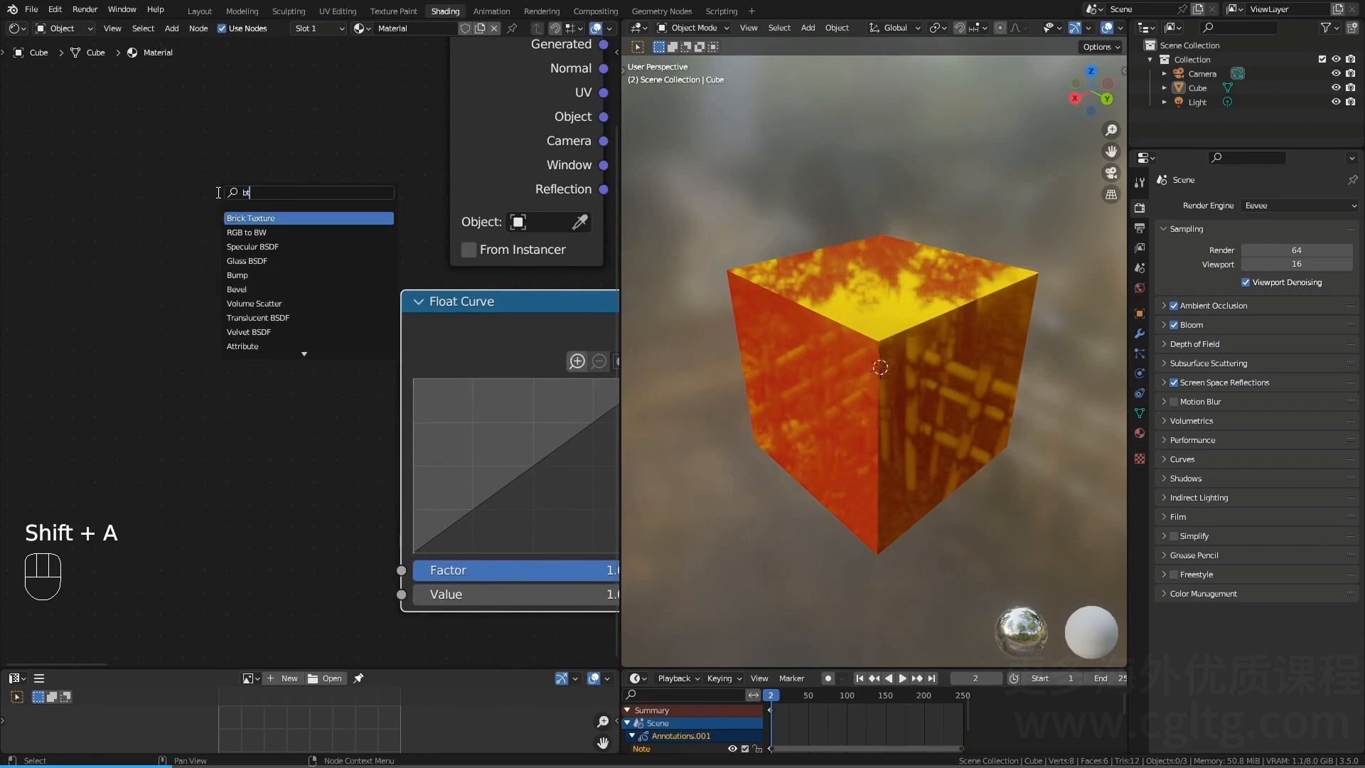
{"action": "key", "text": "Return"}
{"action": "left_click", "coordinate": [181, 197]}
Step: Delete the Brick Texture and Float Curve nodes
{"action": "scroll", "coordinate": [360, 197], "scroll_direction": "down", "scroll_amount": 5}
{"action": "middle_click_drag", "start_coordinate": [320, 201], "coordinate": [177, 207]}
{"action": "left_click_drag", "start_coordinate": [111, 194], "coordinate": [164, 305]}
{"action": "key", "text": "x"}
{"action": "left_click", "coordinate": [303, 330]}
{"action": "key", "text": "x"}
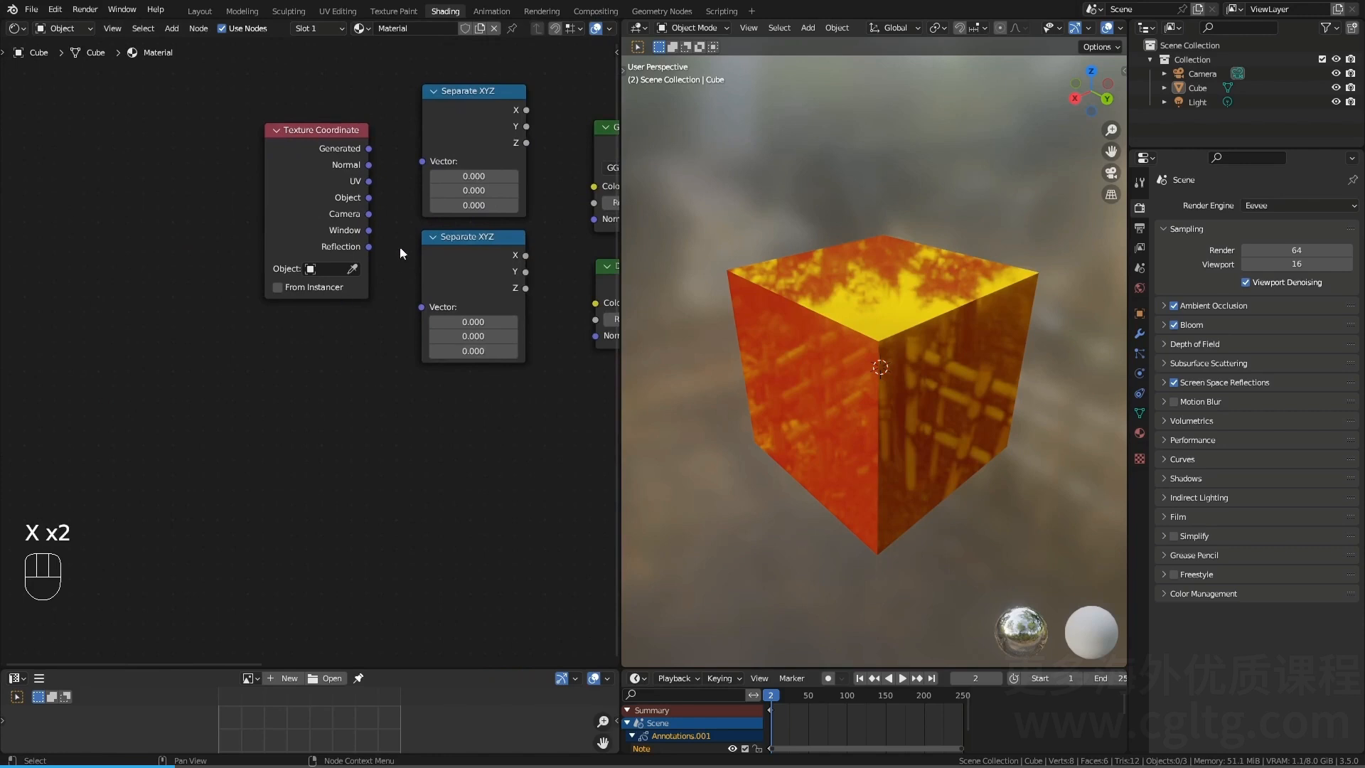
Step: Delete both Separate XYZ nodes and the Texture Coordinate node
{"action": "middle_click_drag", "start_coordinate": [463, 238], "coordinate": [310, 302]}
{"action": "left_click", "coordinate": [314, 296]}
{"action": "key", "text": "x"}
{"action": "scroll", "coordinate": [293, 268], "scroll_direction": "up", "scroll_amount": 2}
{"action": "left_click", "coordinate": [305, 136]}
{"action": "key", "text": "x"}
{"action": "left_click", "coordinate": [170, 202]}
{"action": "key", "text": "x"}
{"action": "middle_click_drag", "start_coordinate": [306, 171], "coordinate": [209, 214]}
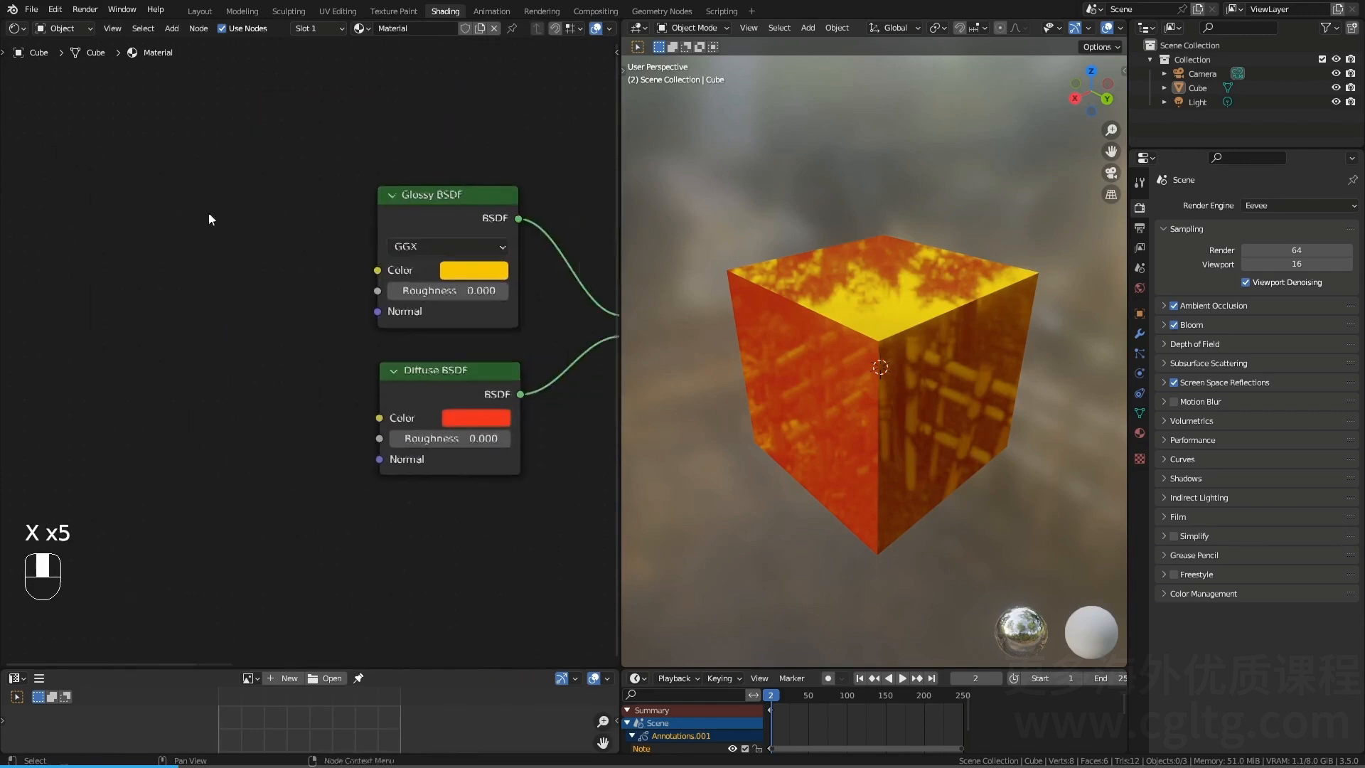
Step: Add a Checker Texture node ahead of the Glossy BSDF node using the search initials "ct"
{"action": "scroll", "coordinate": [221, 213], "scroll_direction": "up", "scroll_amount": 2}
{"action": "key", "text": "shift+a"}
{"action": "left_click", "coordinate": [270, 209]}
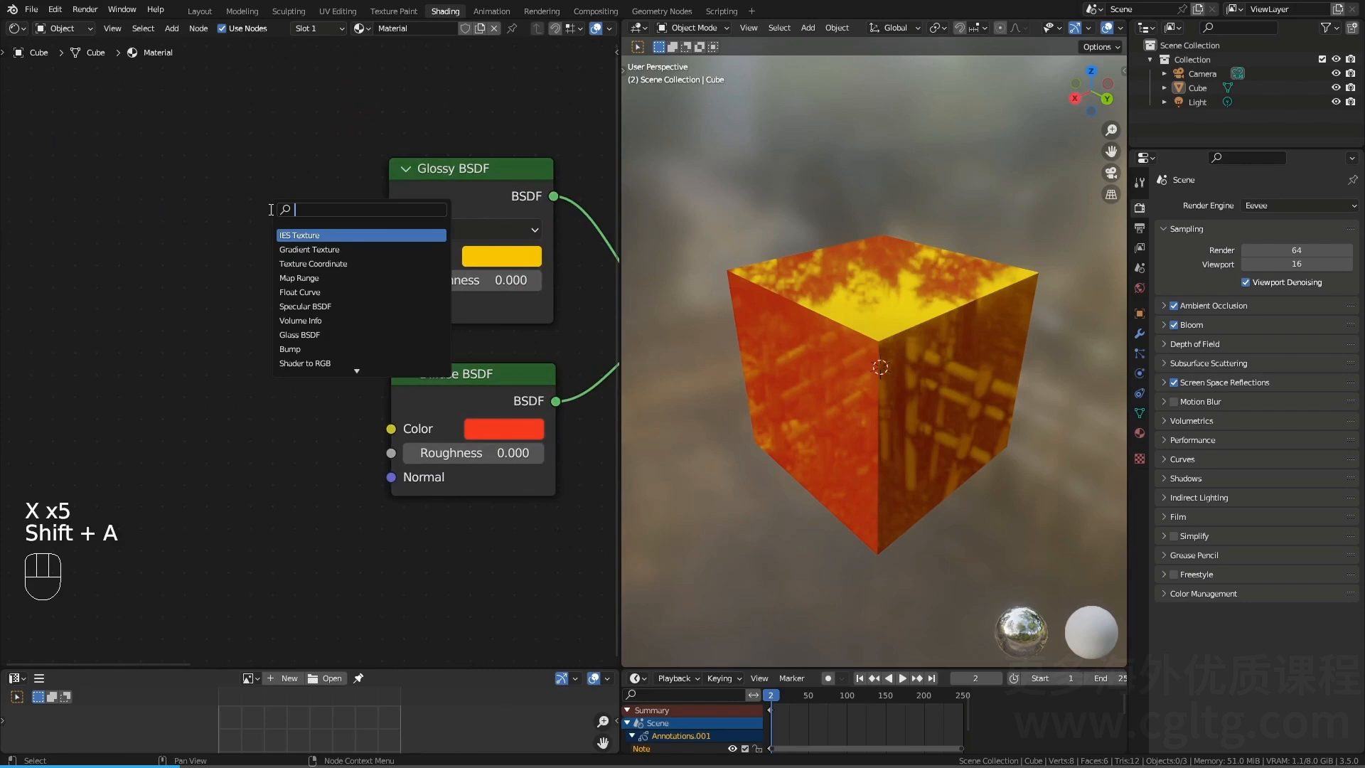
{"action": "type", "text": "ct"}
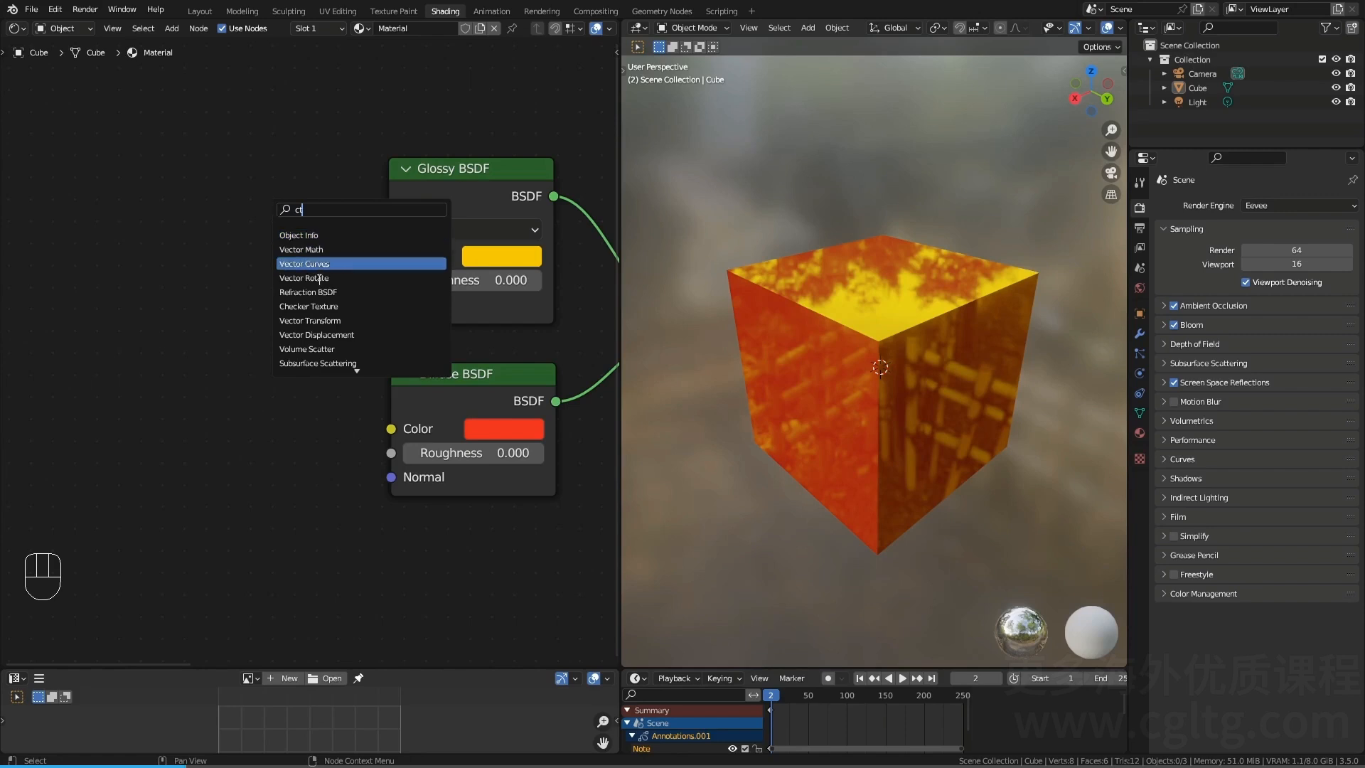
{"action": "left_click", "coordinate": [325, 305]}
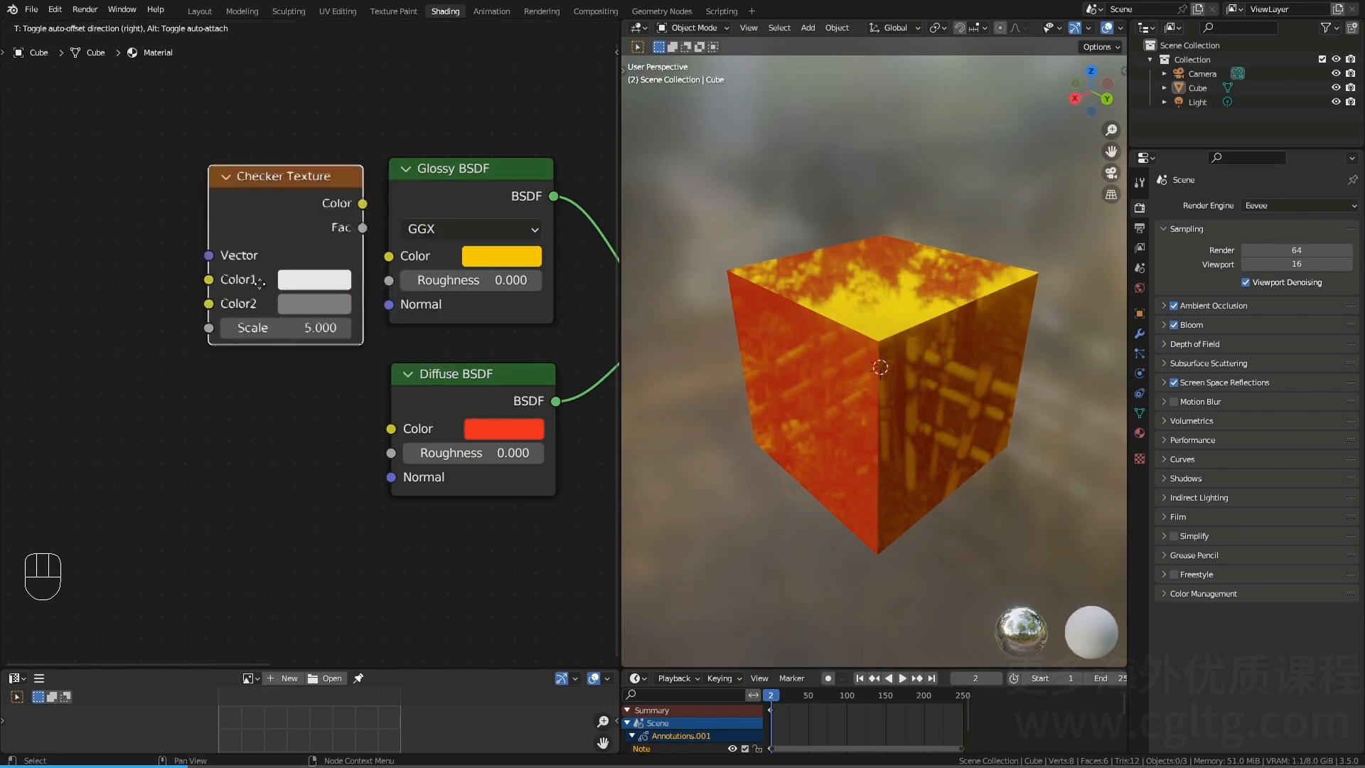
{"action": "left_click", "coordinate": [142, 222]}
{"action": "key", "text": "shift+a"}
{"action": "type", "text": "ct"}
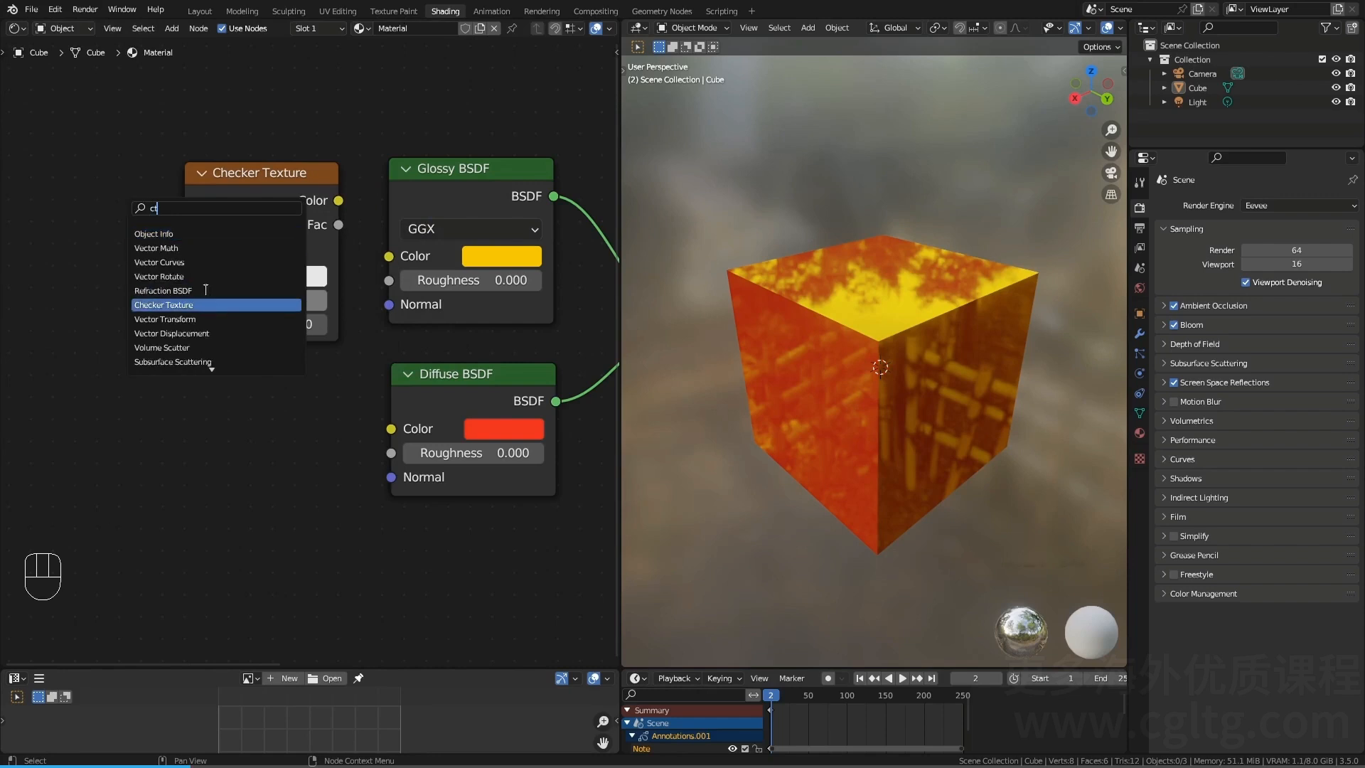
{"action": "key", "text": "Escape"}
Step: Add a Magic Texture node slightly below and ahead of the Checker Texture node
{"action": "middle_click_drag", "start_coordinate": [145, 222], "coordinate": [173, 181]}
{"action": "key", "text": "shift+a"}
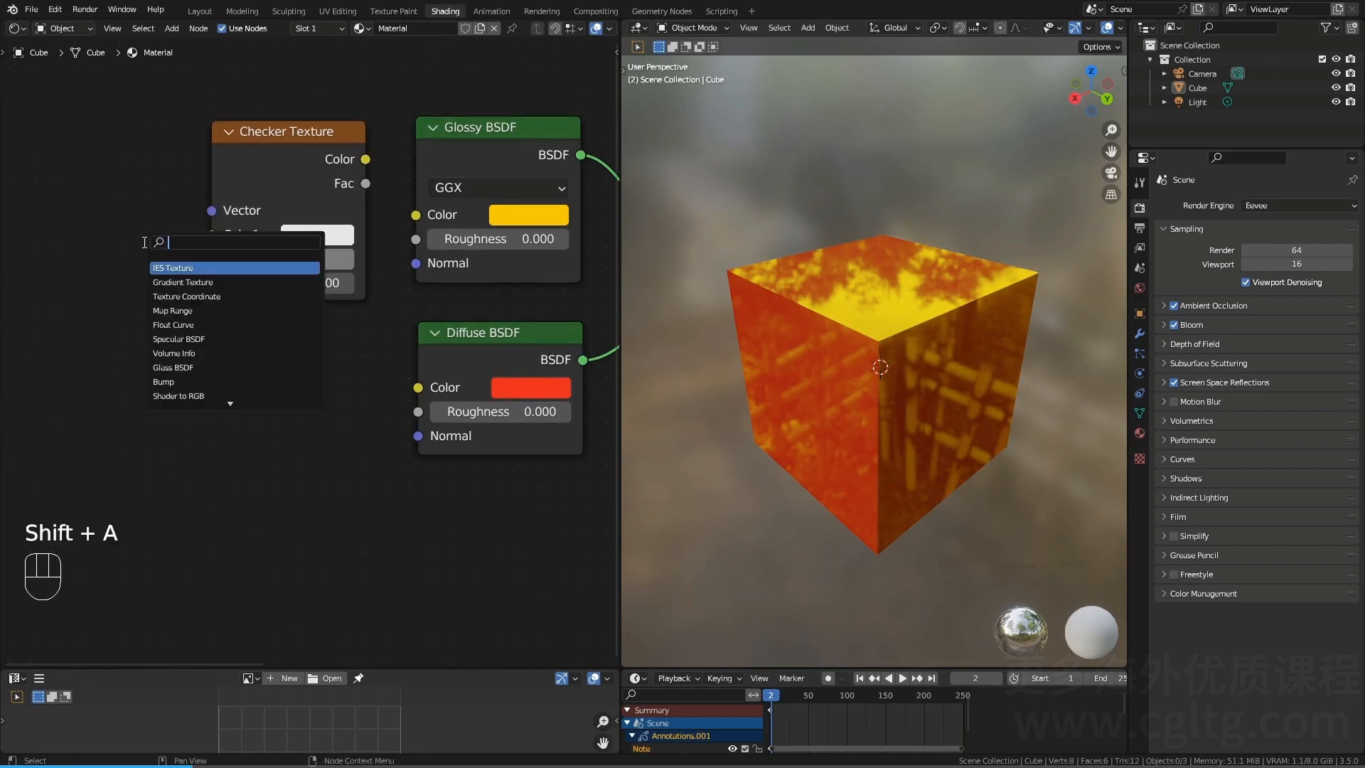
{"action": "type", "text": "magic"}
{"action": "key", "text": "Return"}
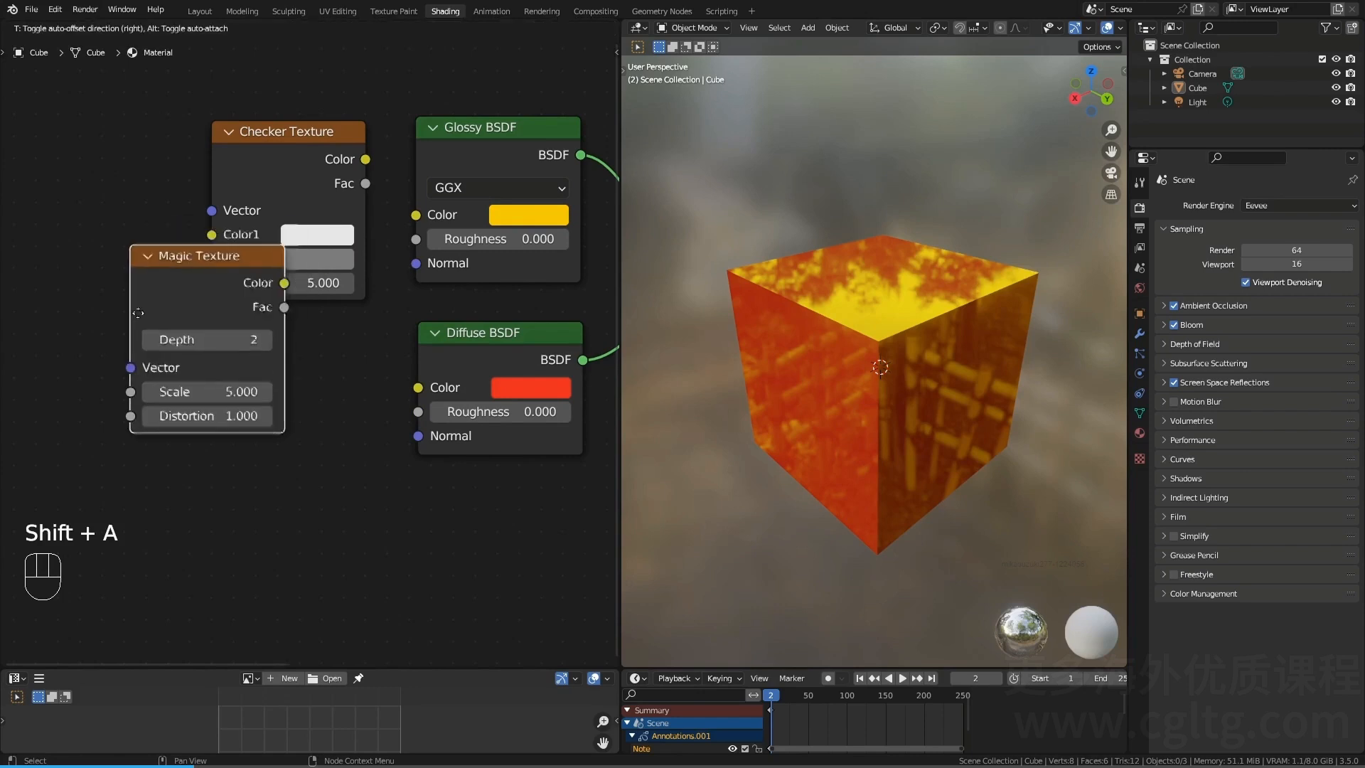
{"action": "left_click", "coordinate": [118, 328]}
Step: Delete the Checker Texture and Magic Texture nodes
{"action": "left_click", "coordinate": [262, 138]}
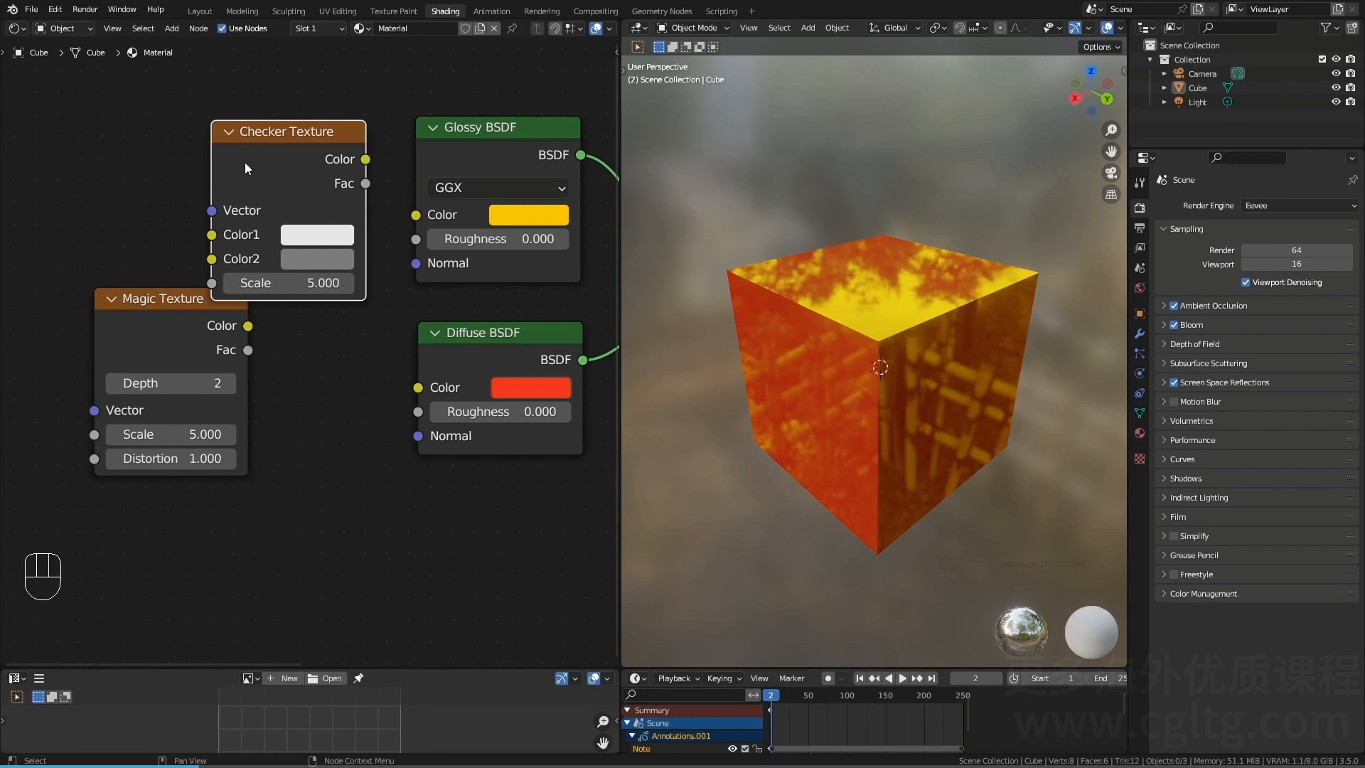
{"action": "key", "text": "x"}
{"action": "left_click", "coordinate": [167, 314]}
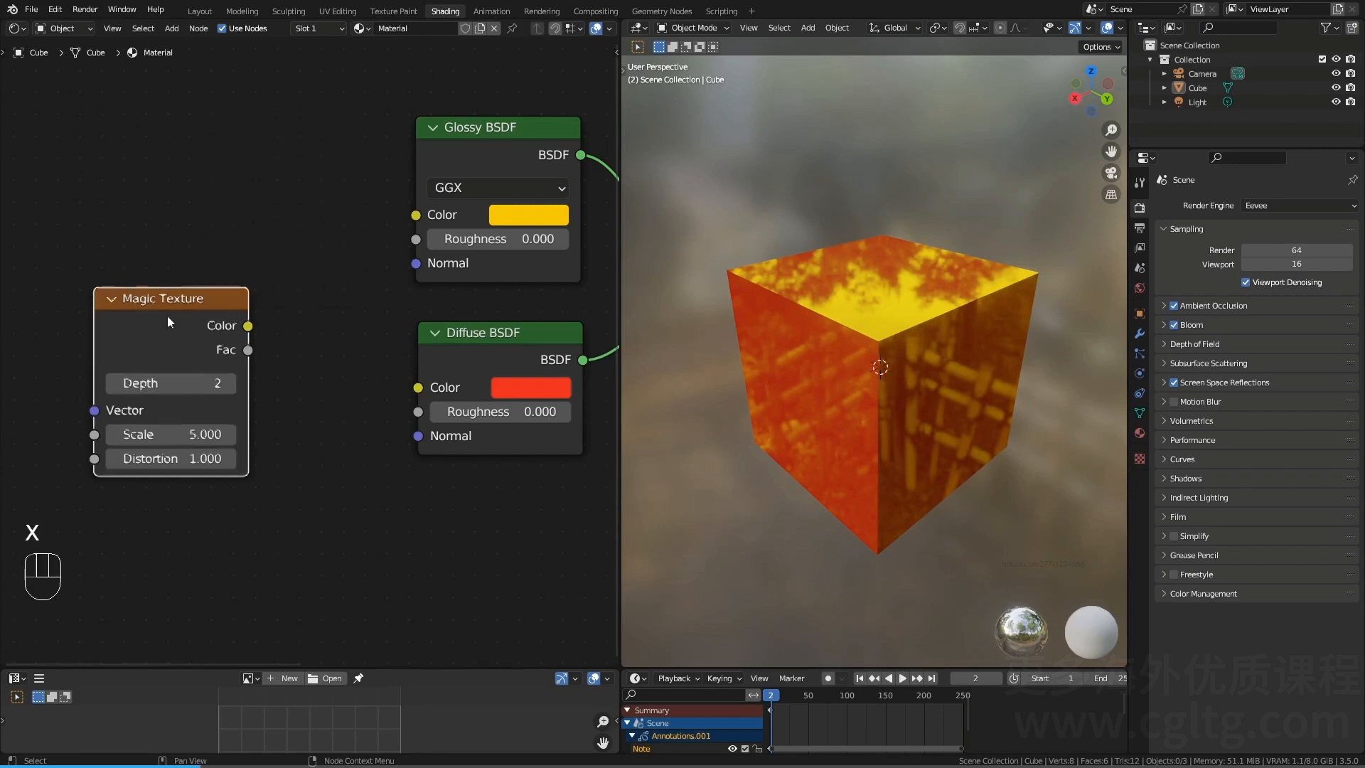
{"action": "key", "text": "x"}
Step: Add a Checker Texture node ahead of the Glossy BSDF and connect its Color output to the Glossy BSDF's Color input
{"action": "key", "text": "shift+a"}
{"action": "type", "text": "checker"}
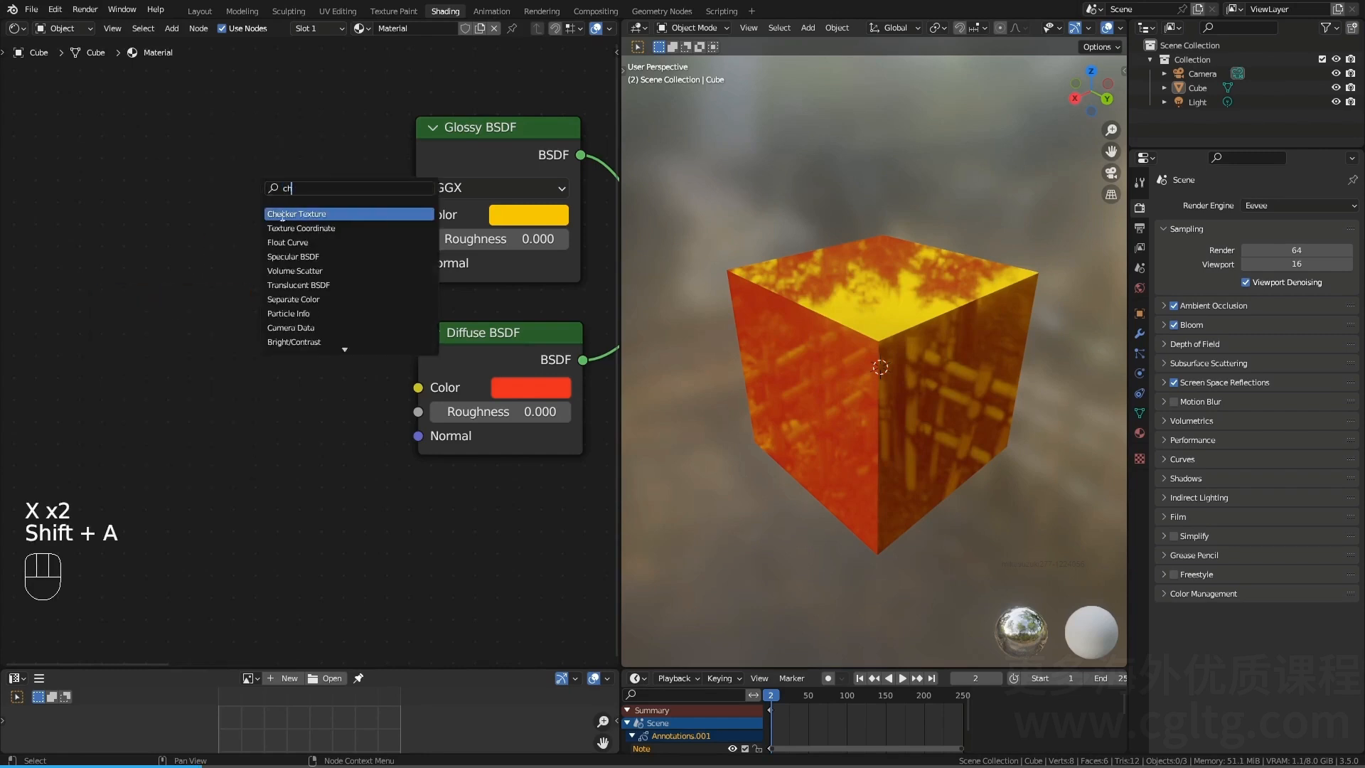
{"action": "key", "text": "Return"}
{"action": "left_click", "coordinate": [241, 167]}
{"action": "left_click_drag", "start_coordinate": [370, 165], "coordinate": [416, 215]}
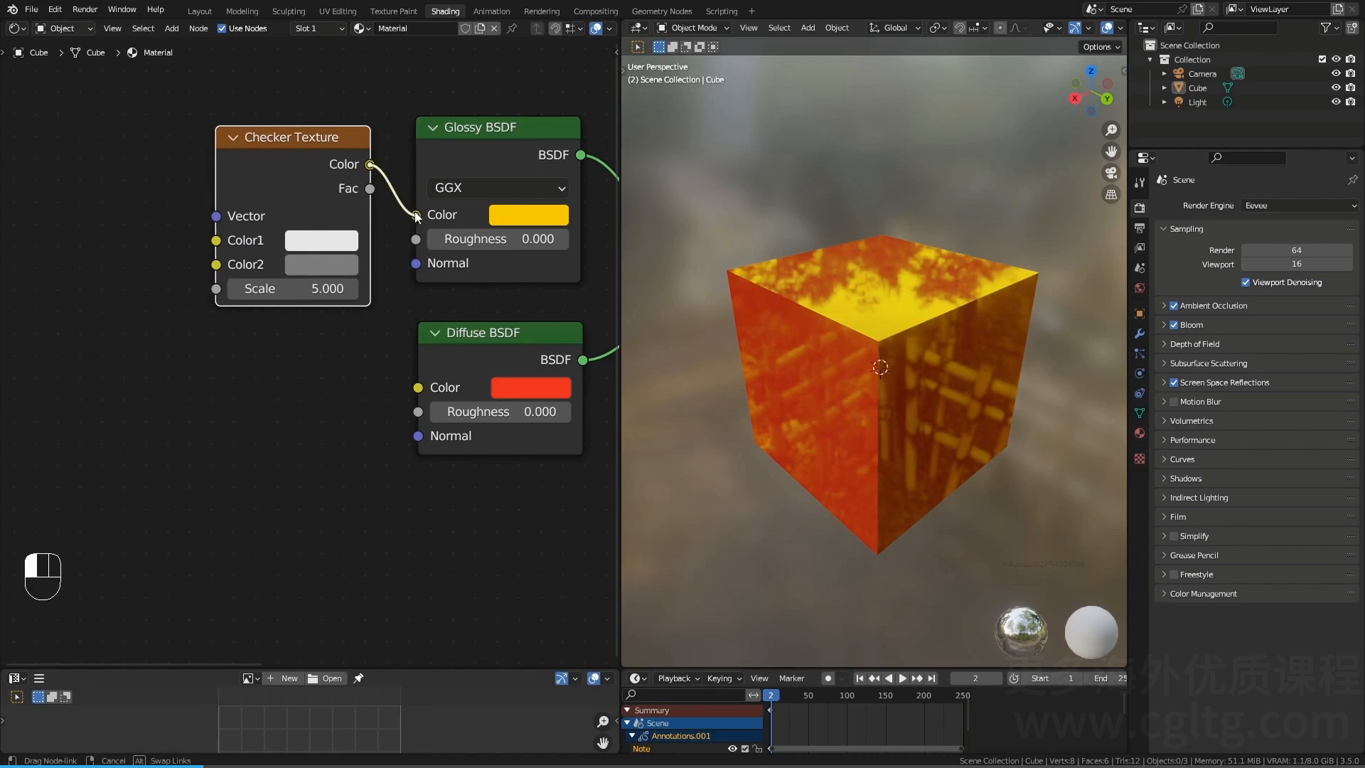
Step: Add a Mapping node ahead of the Checker Texture, with its Vector output feeding the texture's Vector input
{"action": "scroll", "coordinate": [327, 238], "scroll_direction": "down", "scroll_amount": 1}
{"action": "middle_click_drag", "start_coordinate": [206, 221], "coordinate": [298, 217]}
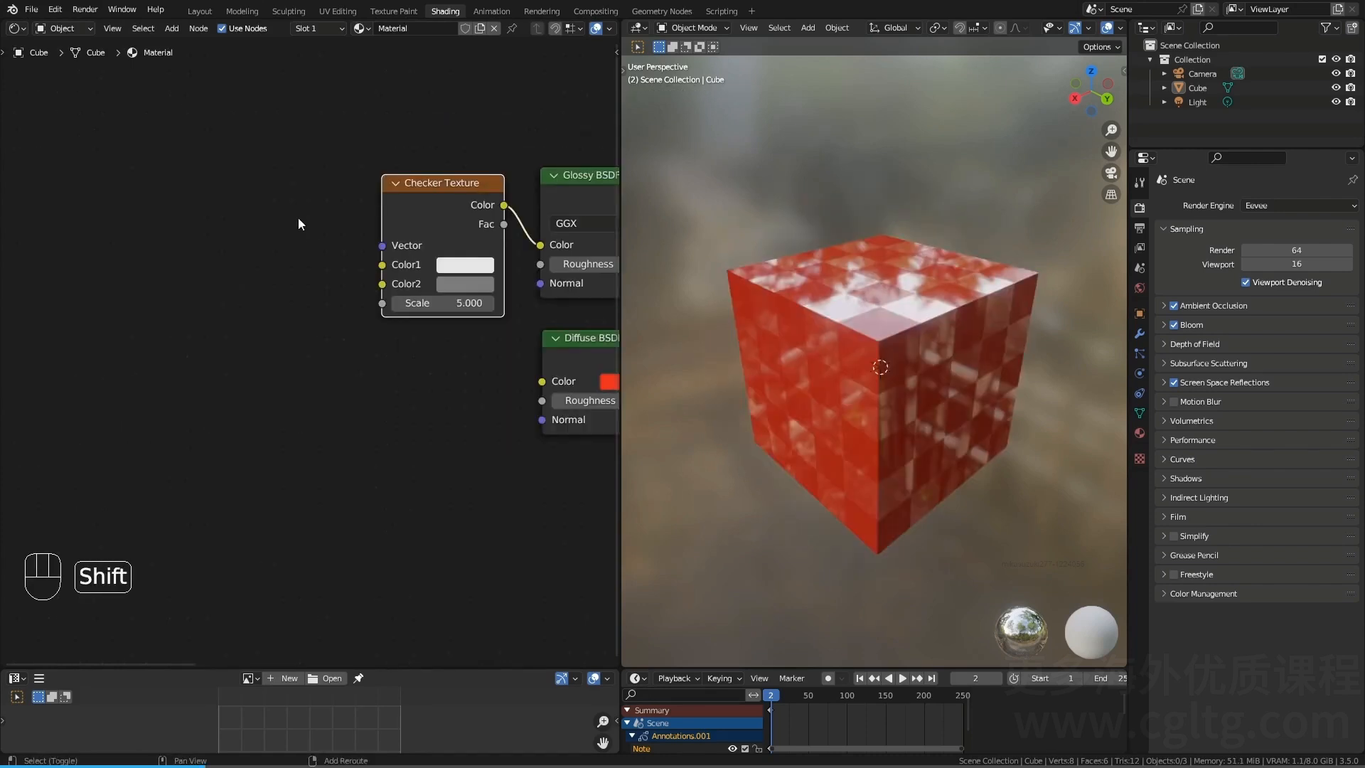
{"action": "key", "text": "shift+a"}
{"action": "type", "text": "m"}
{"action": "left_click", "coordinate": [324, 287]}
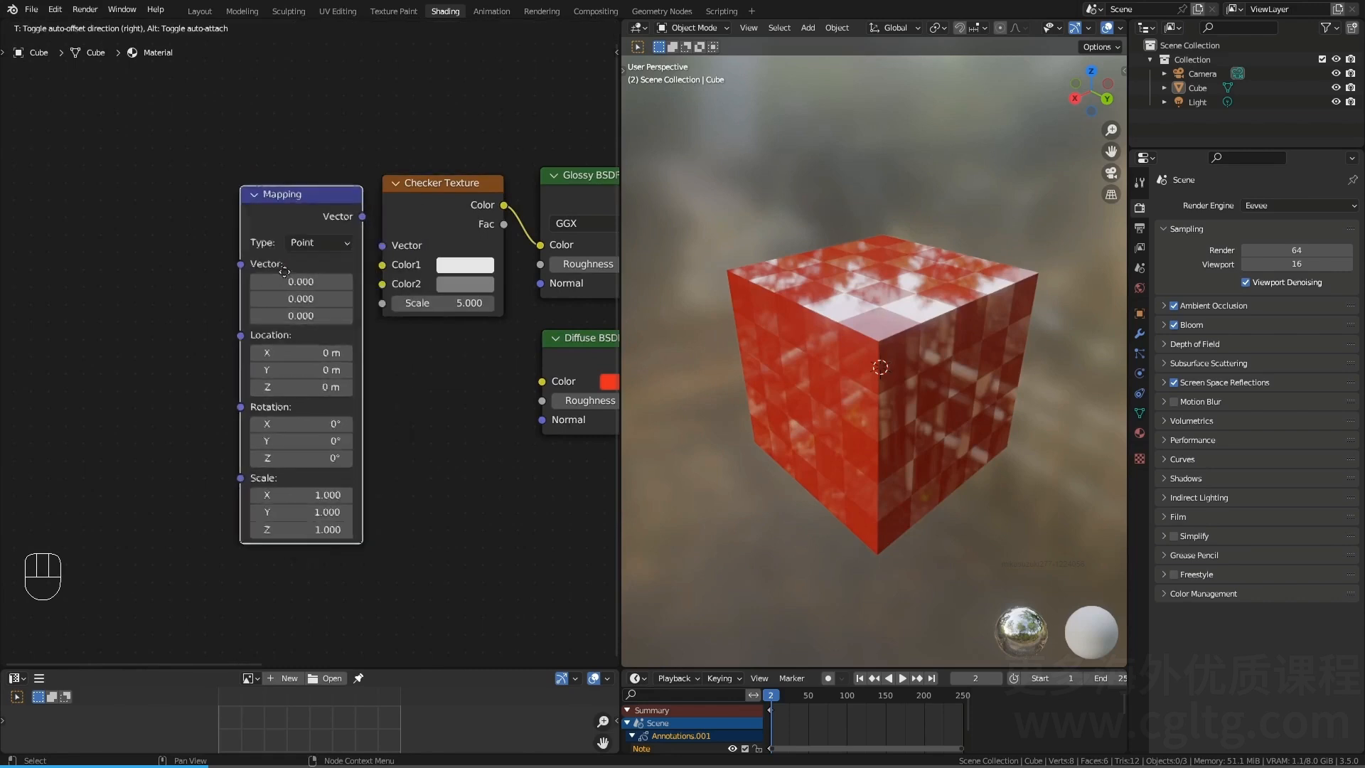
{"action": "left_click", "coordinate": [177, 254]}
Step: Add a Texture Coordinate node ahead of the Mapping node and connect its Generated output to the Mapping's Vector input
{"action": "middle_click_drag", "start_coordinate": [98, 223], "coordinate": [262, 228]}
{"action": "key", "text": "shift+a"}
{"action": "type", "text": "tc"}
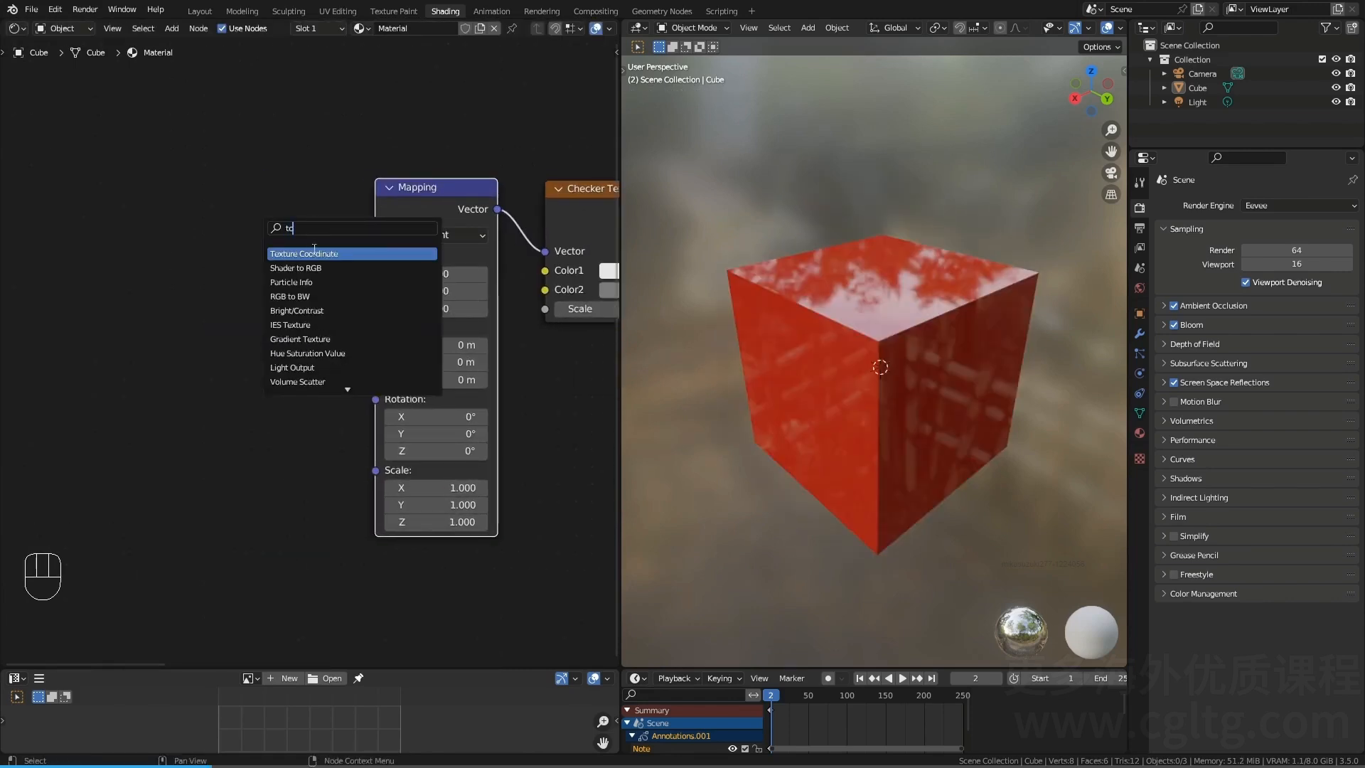
{"action": "left_click", "coordinate": [318, 254]}
{"action": "left_click", "coordinate": [218, 240]}
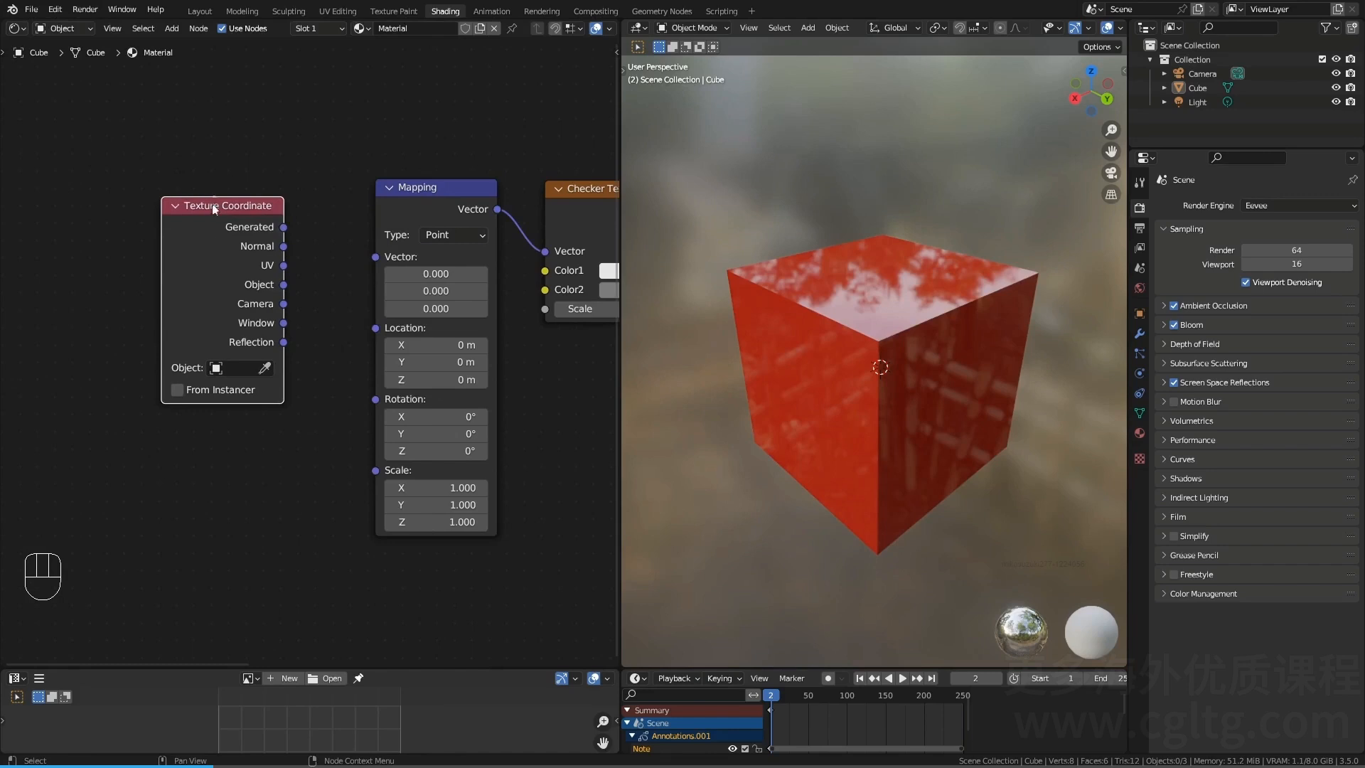
{"action": "left_click_drag", "start_coordinate": [284, 227], "coordinate": [360, 290]}
{"action": "scroll", "coordinate": [360, 291], "scroll_direction": "down", "scroll_amount": 1}
{"action": "scroll", "coordinate": [344, 228], "scroll_direction": "up", "scroll_amount": 1}
Step: Delete the Mapping node along with its links and undo the deletion
{"action": "middle_click_drag", "start_coordinate": [420, 186], "coordinate": [334, 195]}
{"action": "key", "text": "x"}
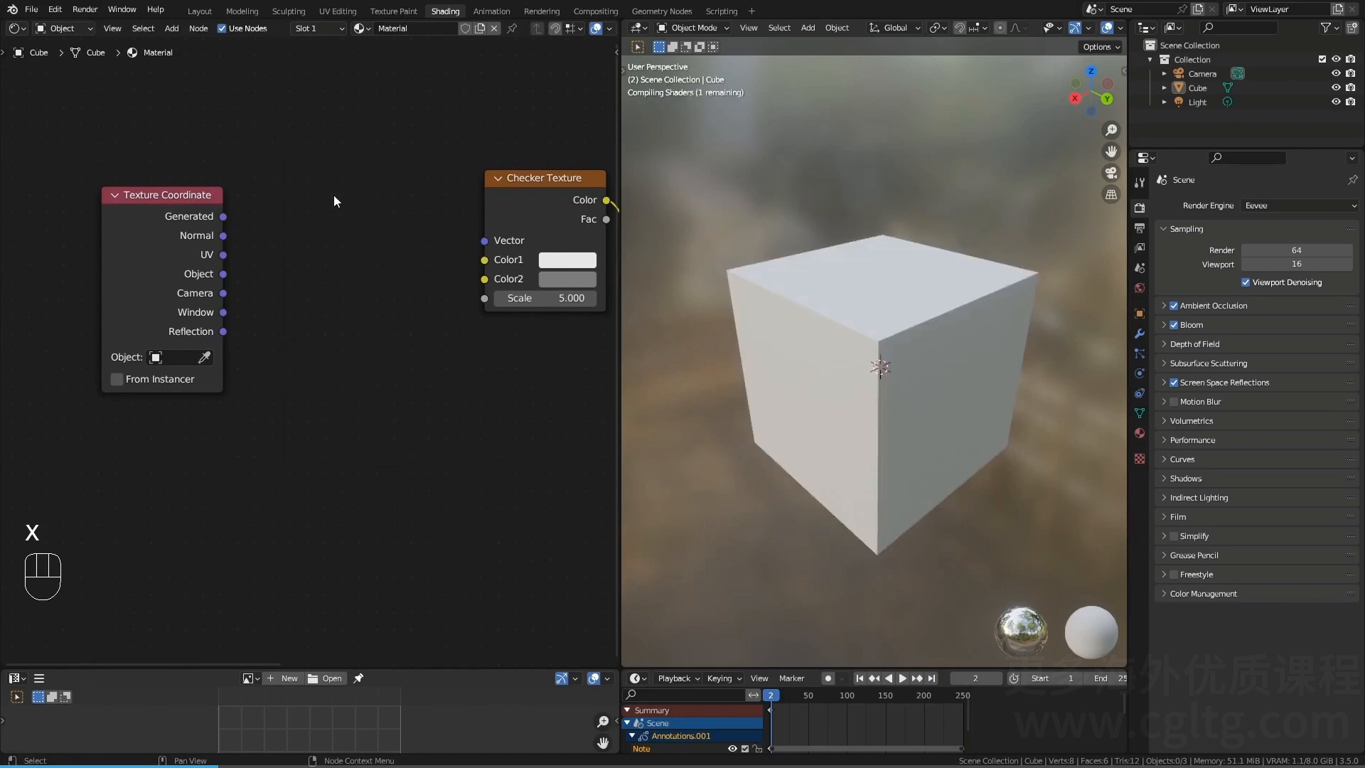
{"action": "key", "text": "ctrl+z"}
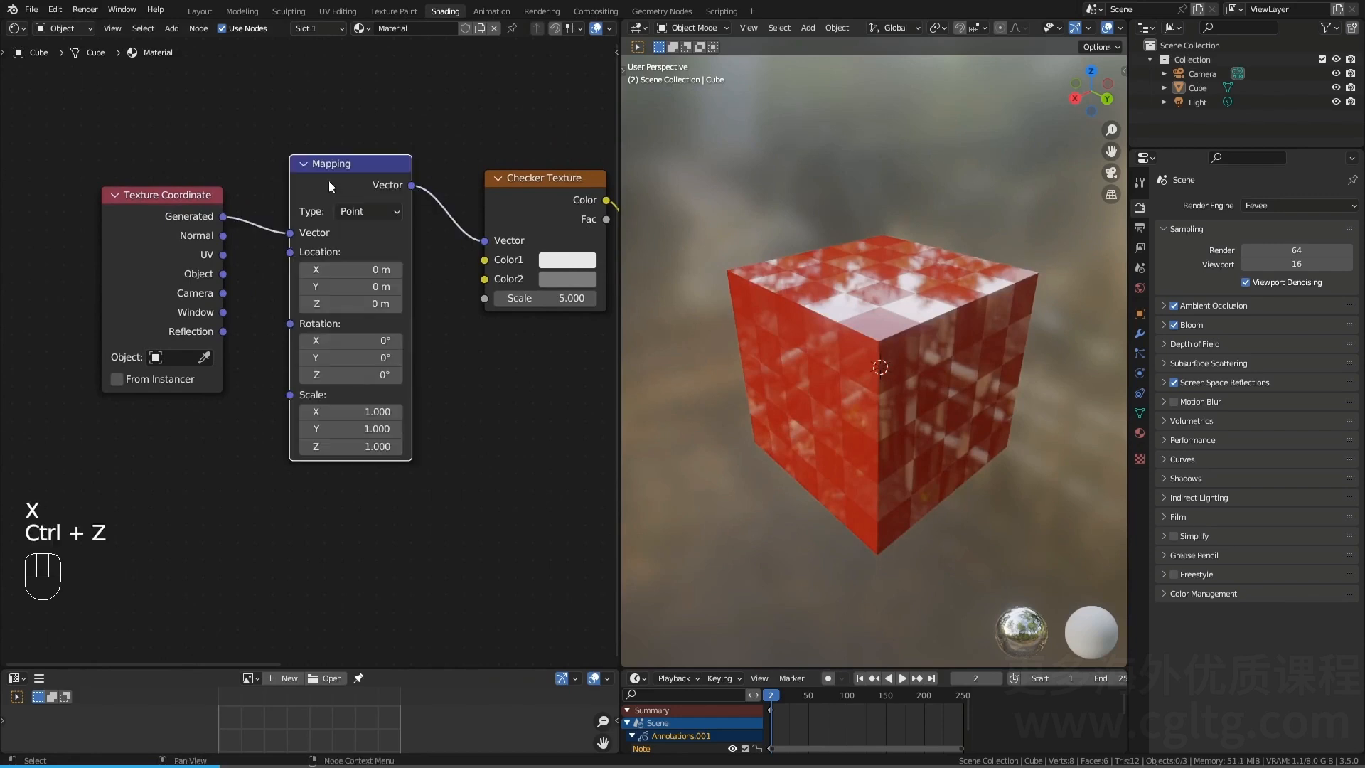
Step: Delete the Mapping node while keeping the Texture Coordinate linked to the Checker Texture, and undo it
{"action": "middle_click_drag", "start_coordinate": [306, 211], "coordinate": [221, 207]}
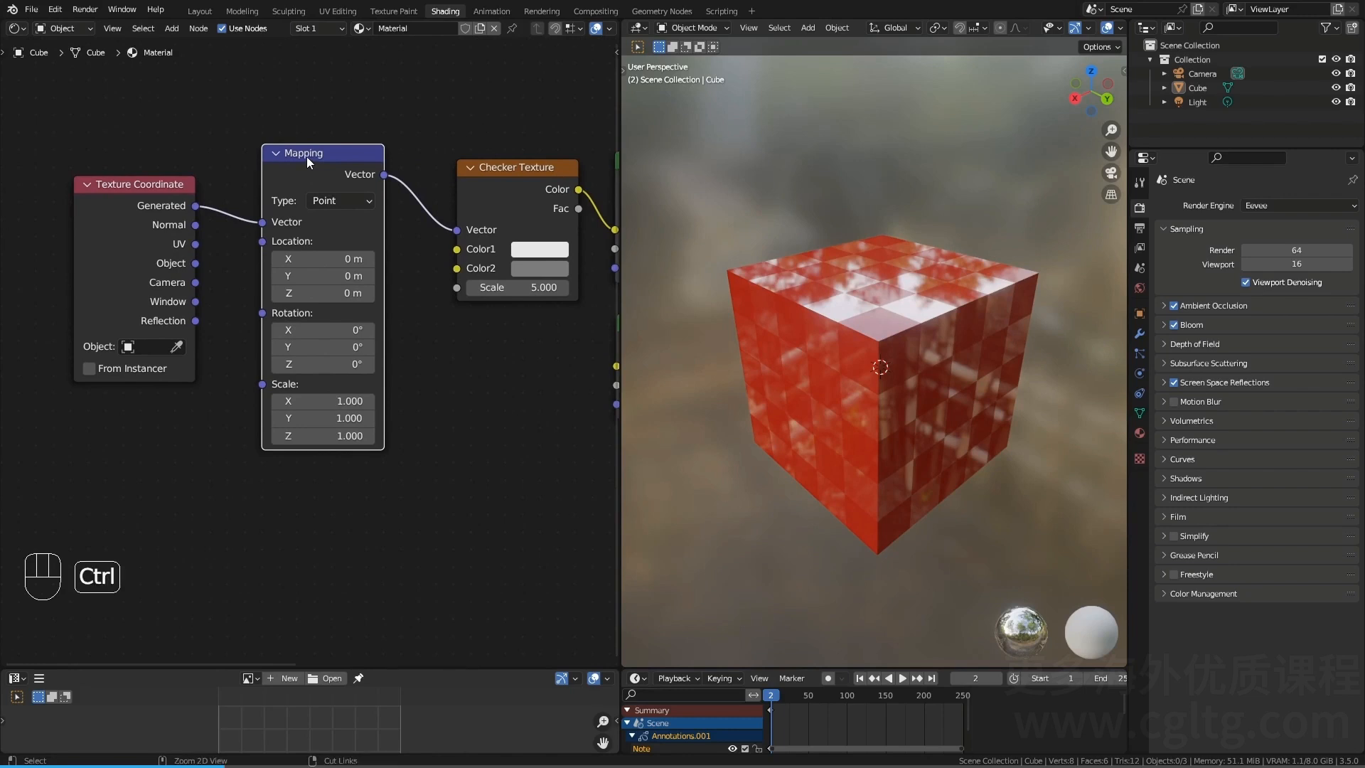
{"action": "key", "text": "ctrl+x"}
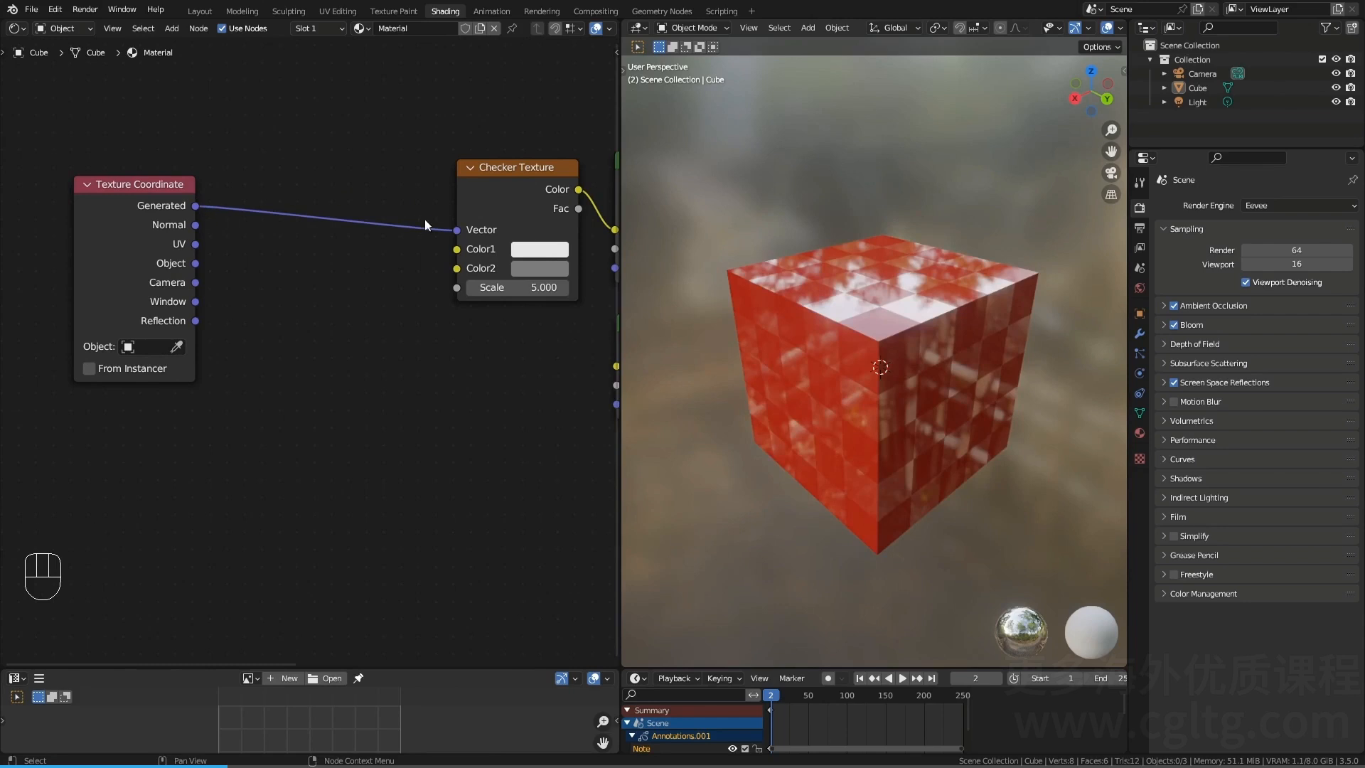
{"action": "key", "text": "ctrl+z"}
{"action": "middle_click_drag", "start_coordinate": [439, 254], "coordinate": [62, 256], "text": "shift"}
{"action": "middle_click_drag", "start_coordinate": [335, 259], "coordinate": [286, 264], "text": "shift"}
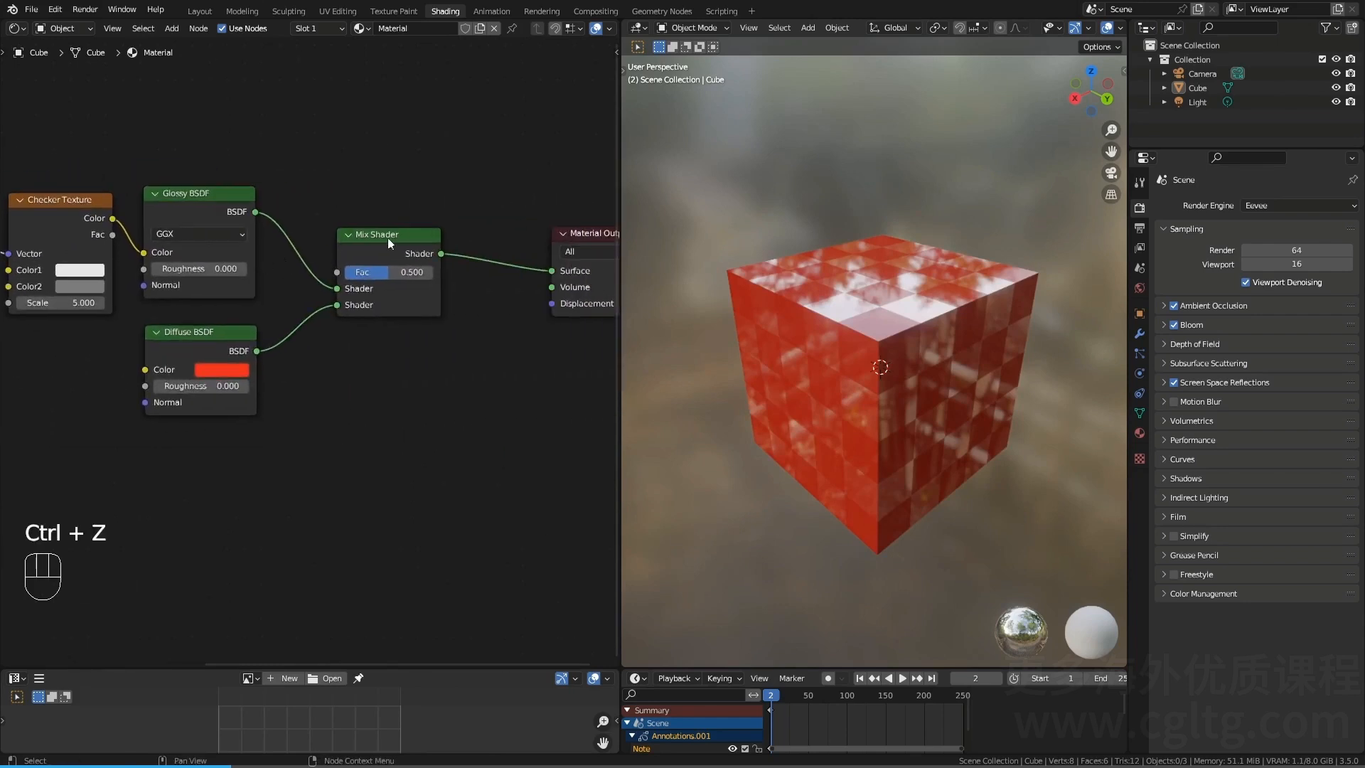
Step: Delete the Mix Shader node with its links and undo, and delete it keeping the Glossy BSDF linked to the Material Output and undo
{"action": "left_click", "coordinate": [392, 242]}
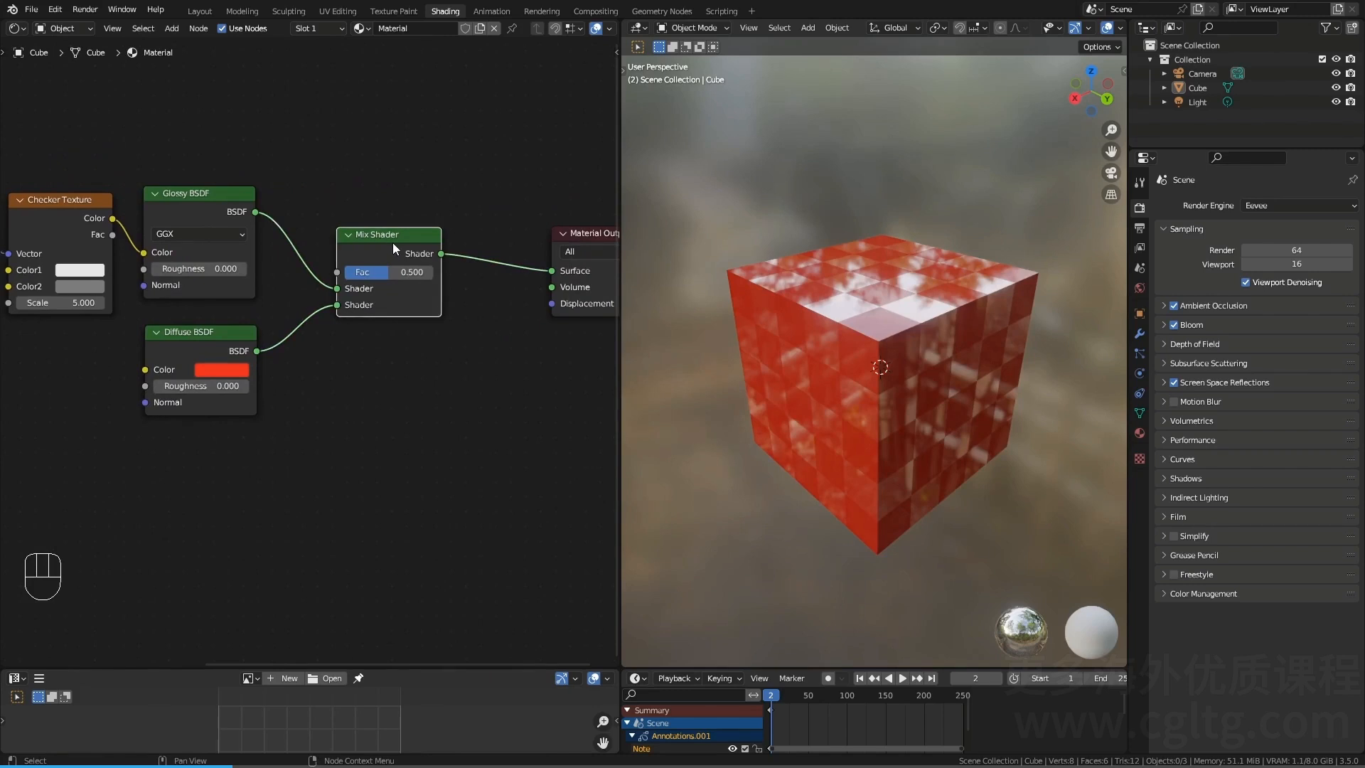
{"action": "key", "text": "x"}
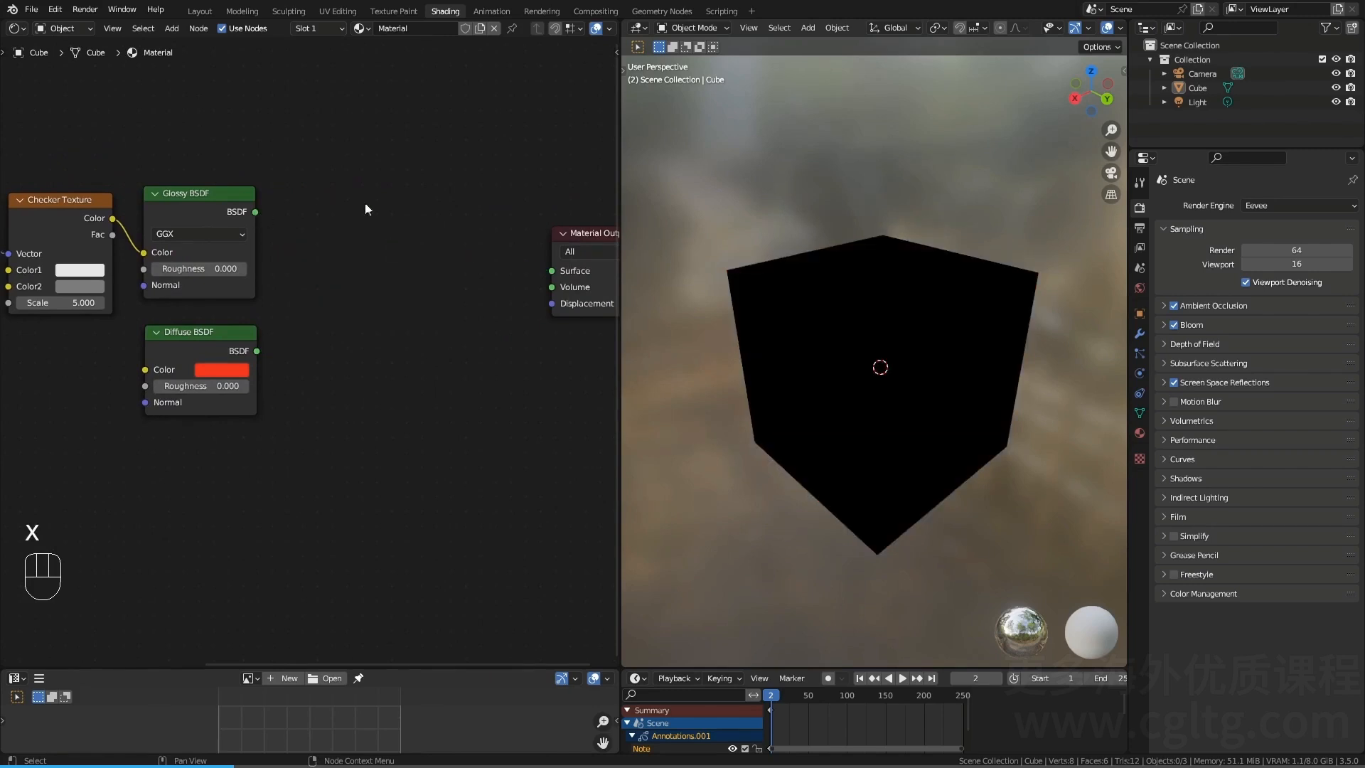
{"action": "key", "text": "ctrl+z"}
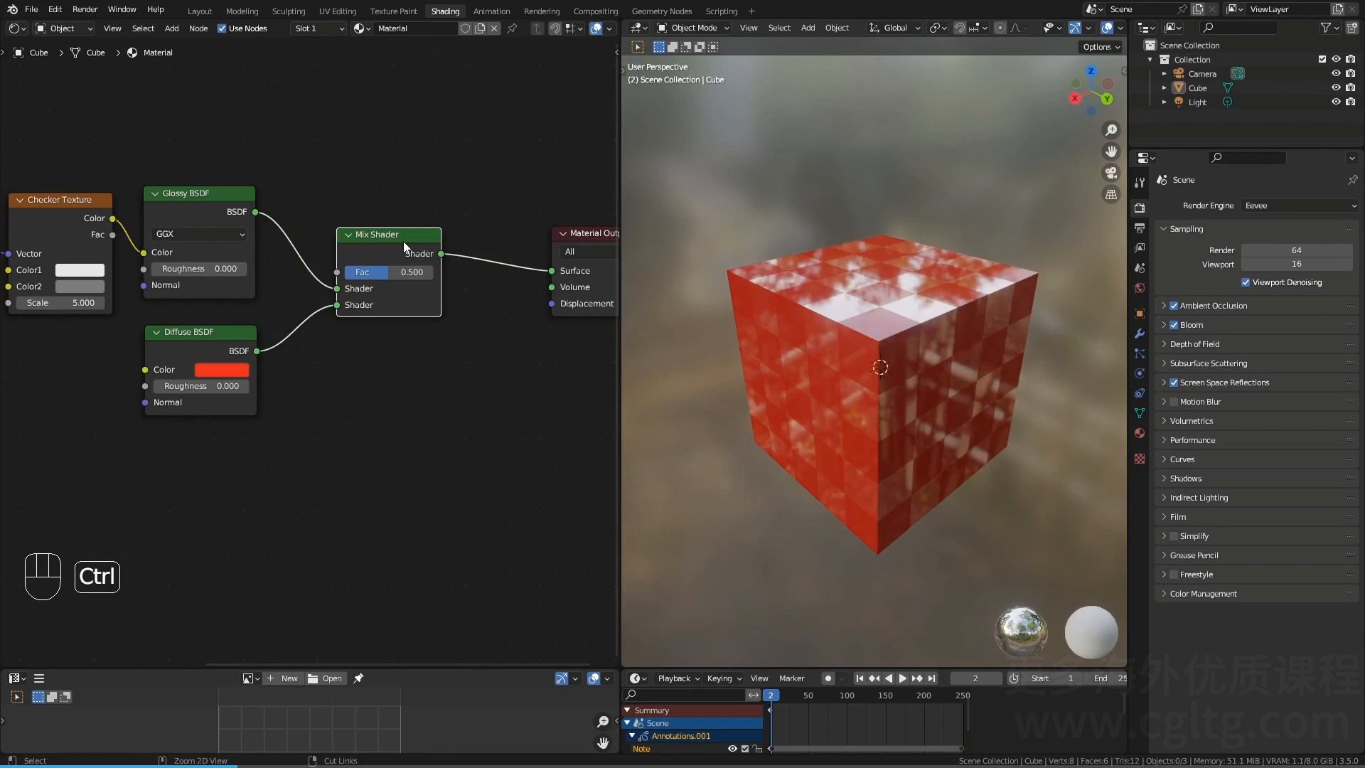
{"action": "key", "text": "ctrl+x"}
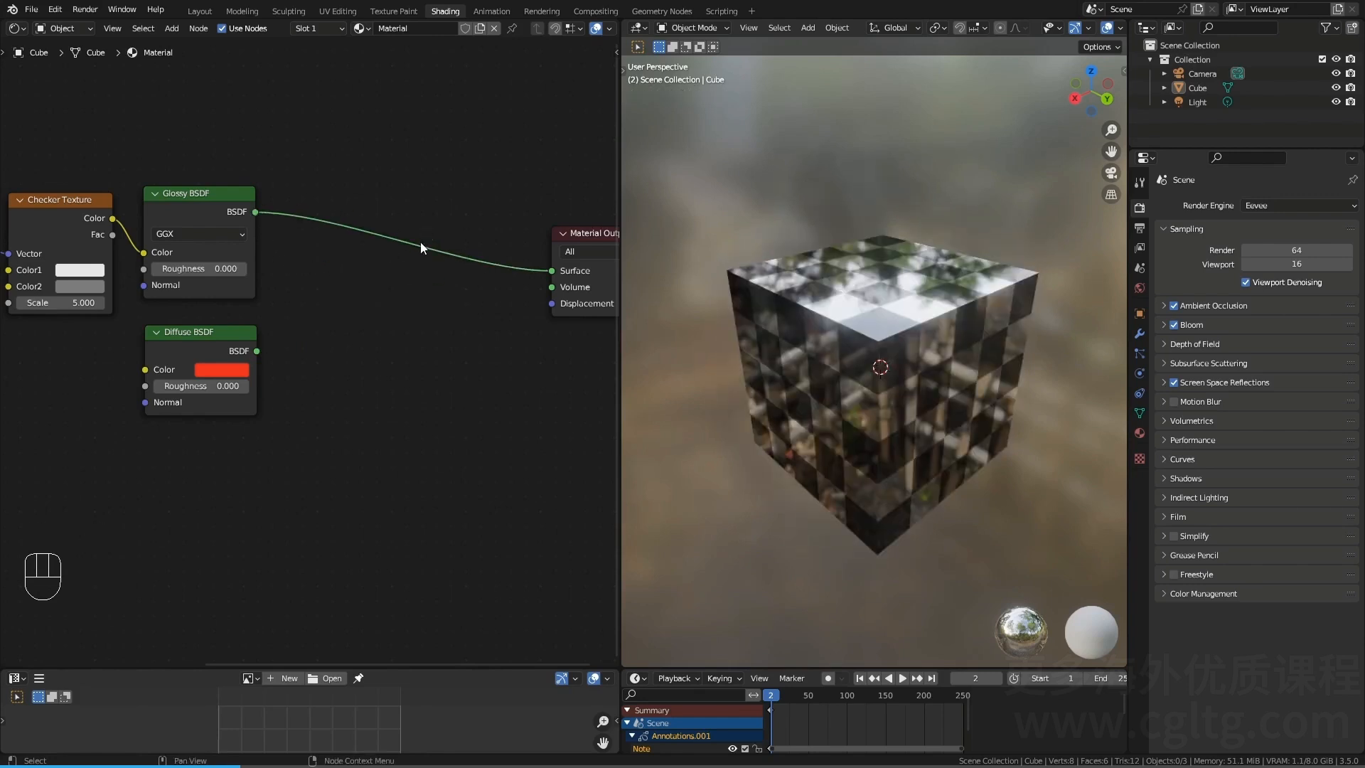
{"action": "key", "text": "ctrl+z"}
Step: Delete the Mapping node and the Mix Shader node with their surrounding links preserved, and undo both deletions
{"action": "middle_click_drag", "start_coordinate": [227, 275], "coordinate": [163, 233]}
{"action": "left_click", "coordinate": [290, 211]}
{"action": "key", "text": "ctrl+x"}
{"action": "left_click", "coordinate": [458, 233]}
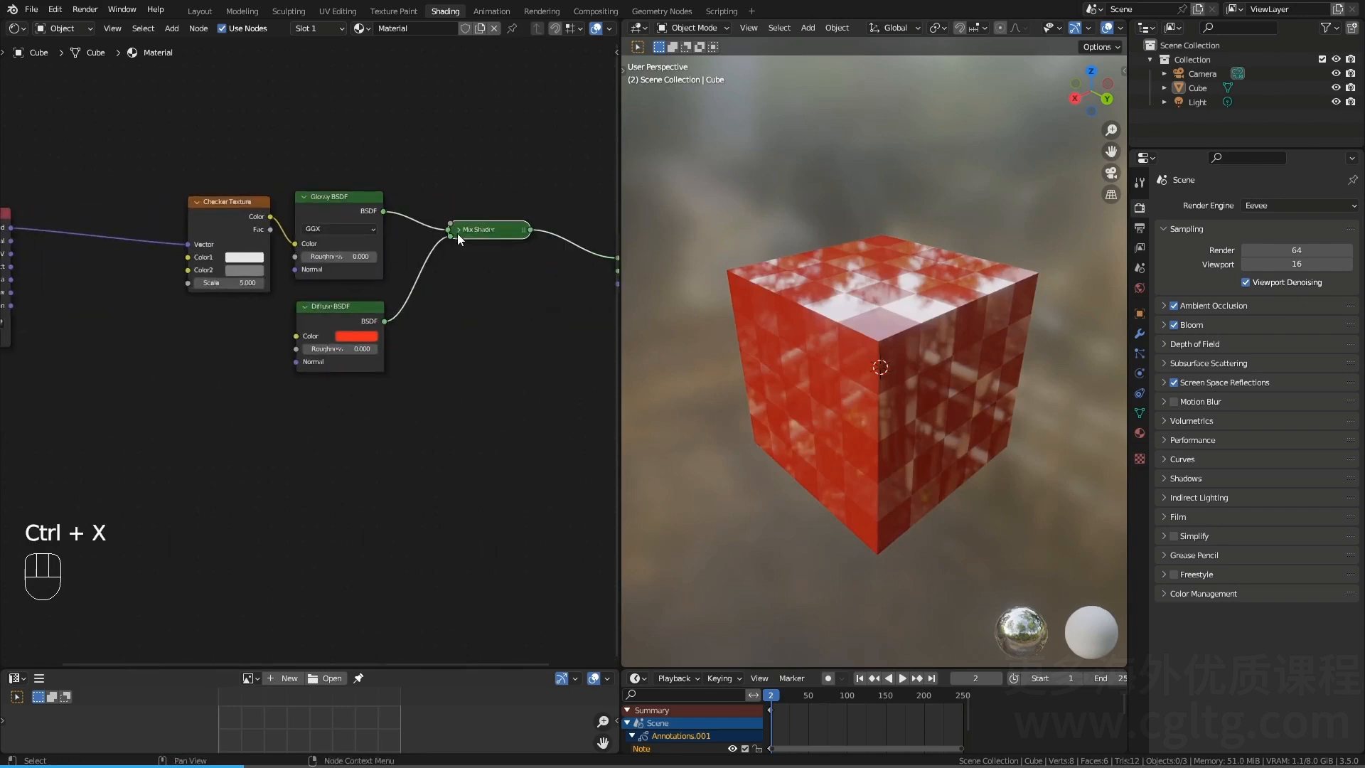
{"action": "key", "text": "ctrl+x"}
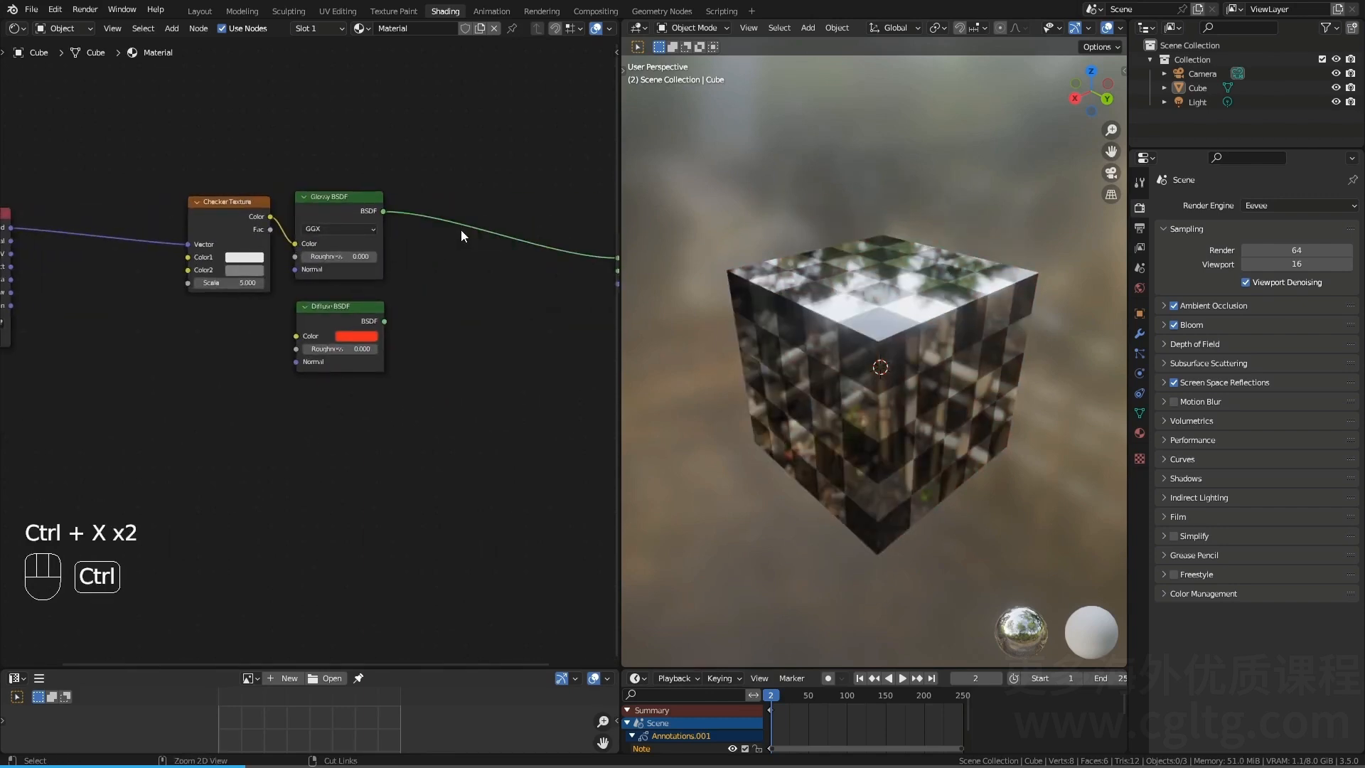
{"action": "key", "text": "ctrl+z"}
{"action": "key", "text": "ctrl+z"}
{"action": "key", "text": "ctrl+z"}
{"action": "key", "text": "ctrl+z"}
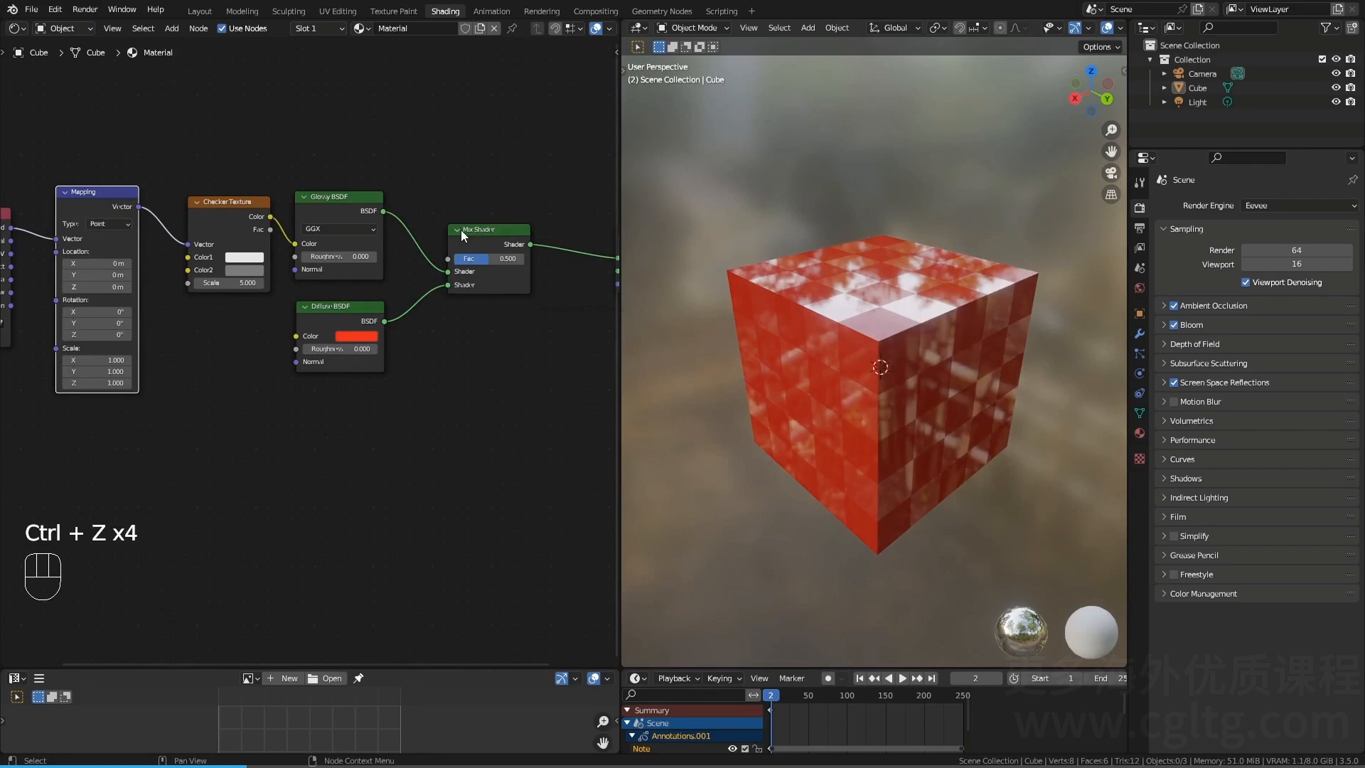
Step: Detach the Mix Shader from its links, drop it back between Glossy BSDF and Material Output, and relink the Diffuse BSDF to its second Shader input
{"action": "scroll", "coordinate": [461, 229], "scroll_direction": "up", "scroll_amount": 3}
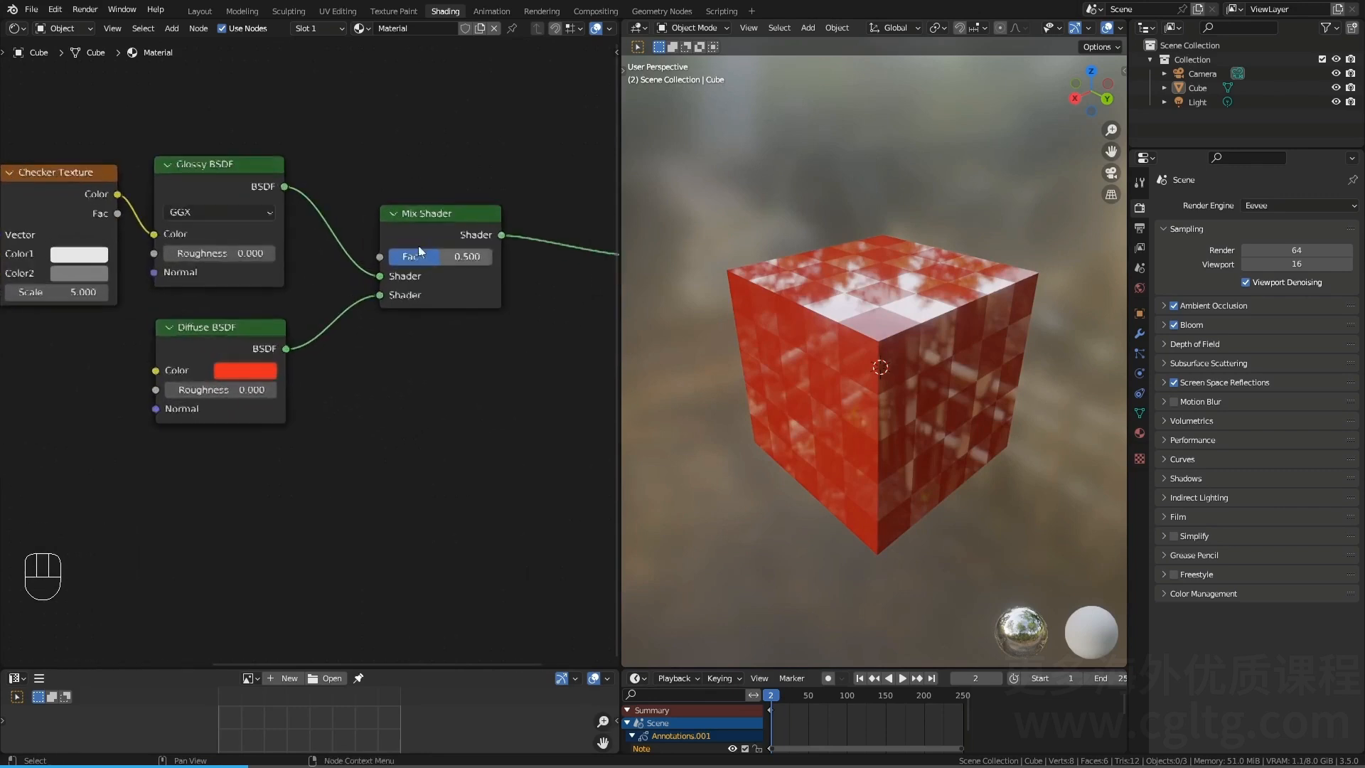
{"action": "key", "text": "alt"}
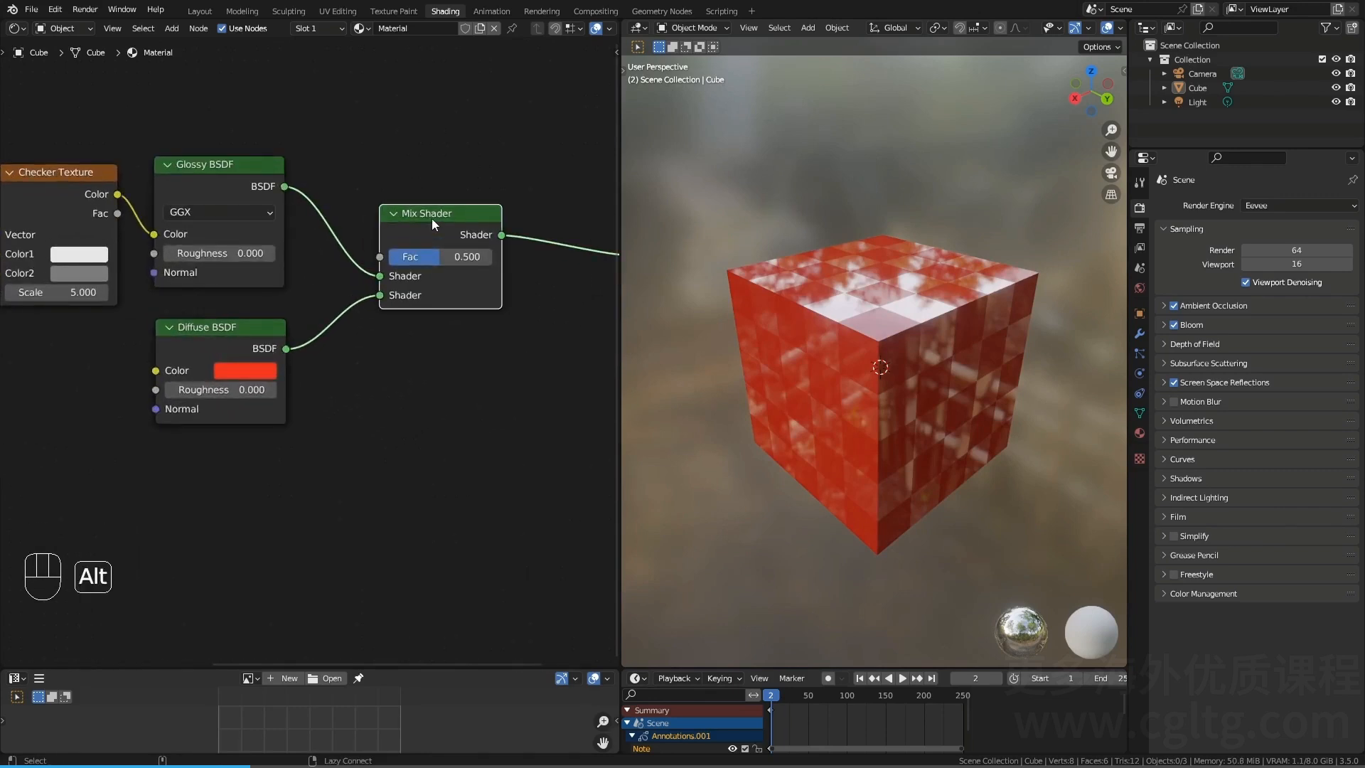
{"action": "left_click_drag", "start_coordinate": [431, 217], "coordinate": [435, 286], "text": "alt"}
{"action": "middle_click_drag", "start_coordinate": [308, 239], "coordinate": [254, 248], "text": "shift"}
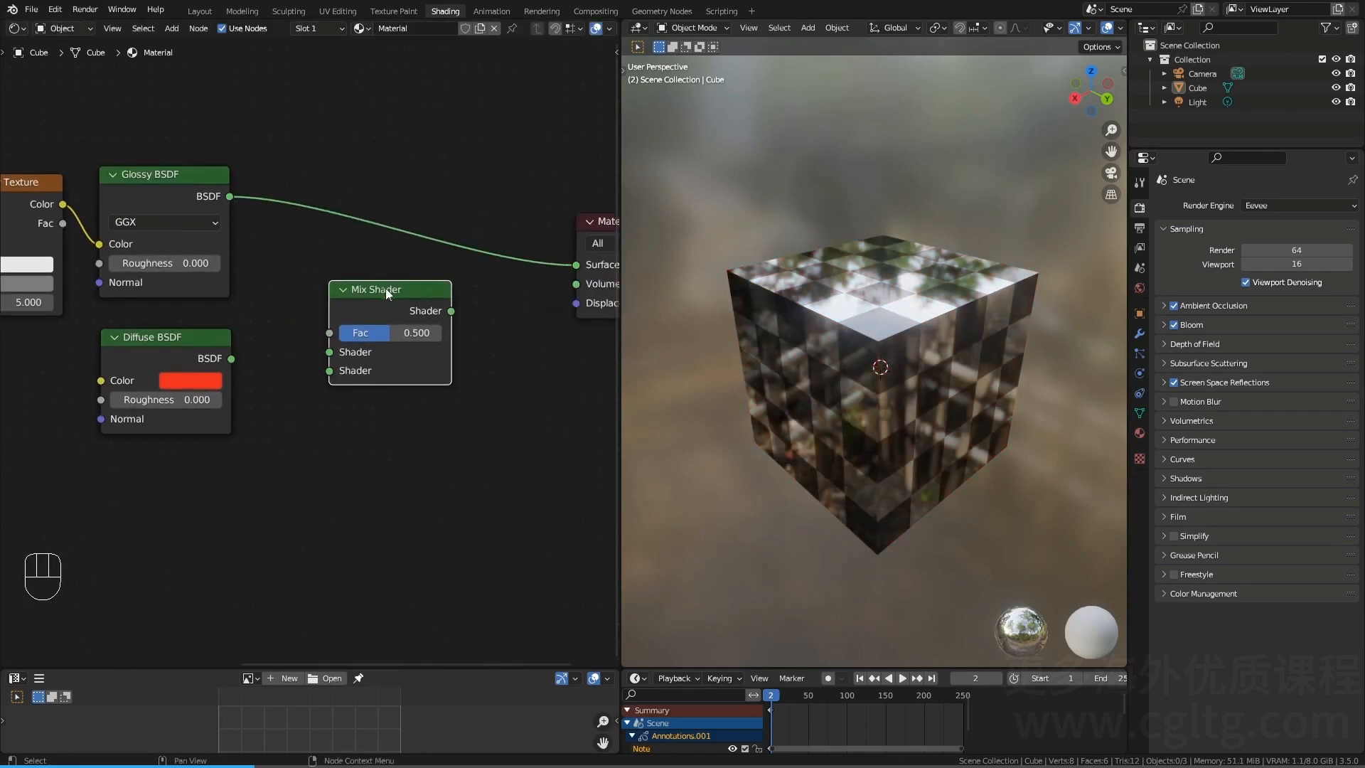
{"action": "left_click_drag", "start_coordinate": [376, 293], "coordinate": [390, 213]}
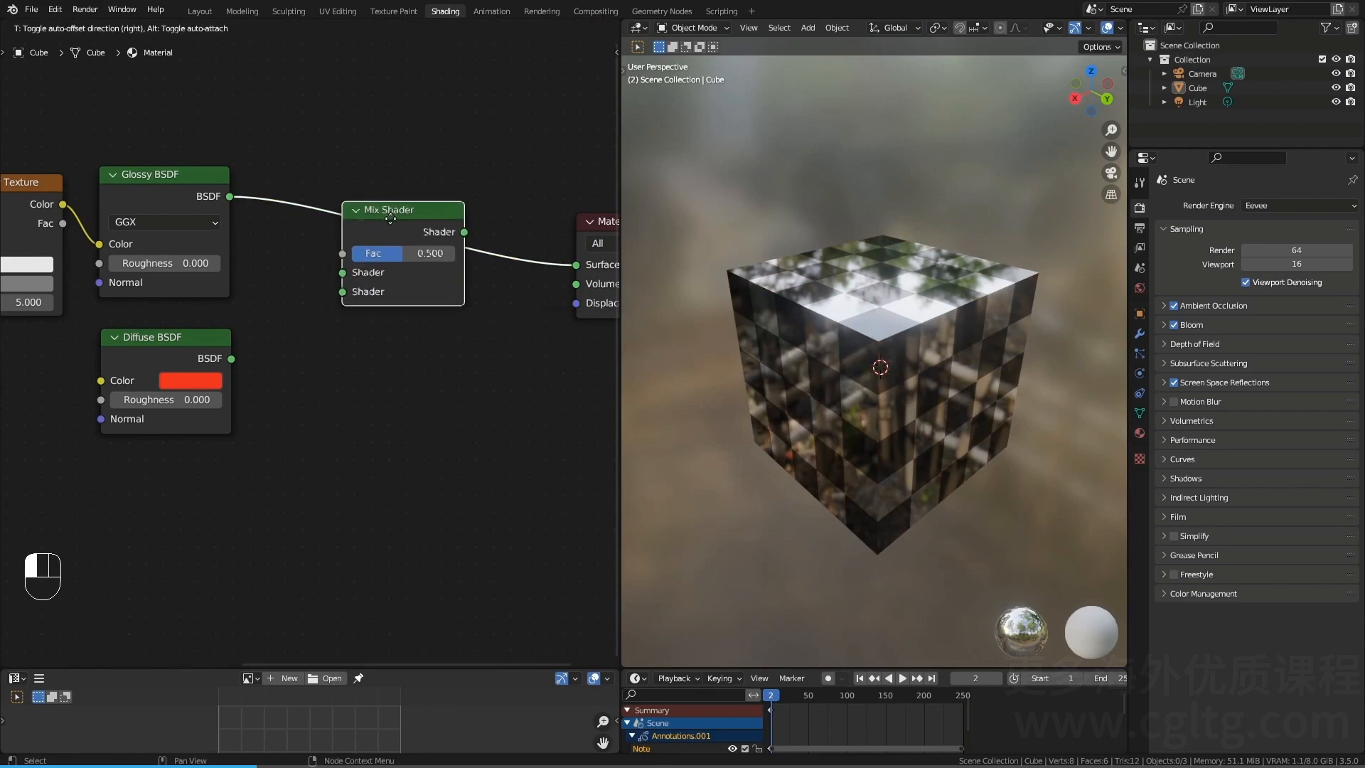
{"action": "left_click_drag", "start_coordinate": [232, 359], "coordinate": [343, 292]}
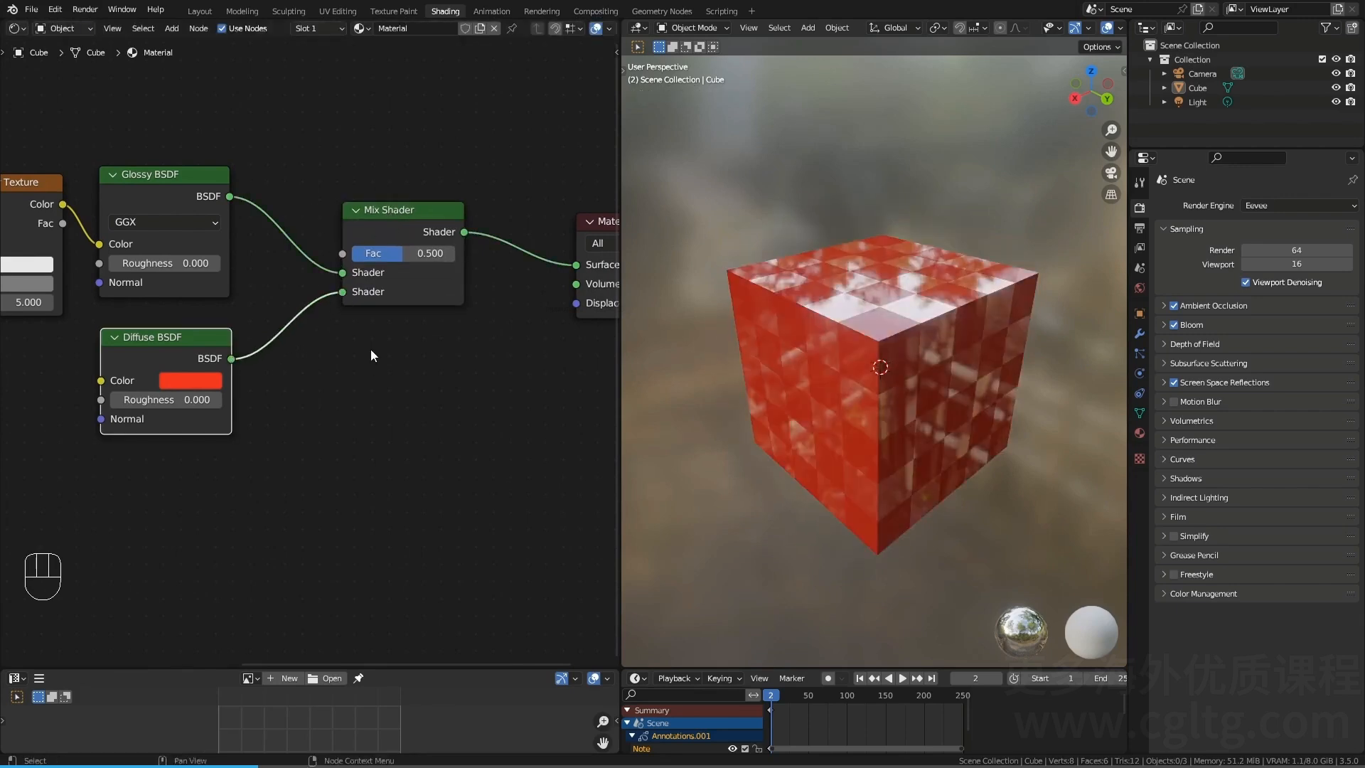
{"action": "mouse_move", "coordinate": [395, 213]}
{"action": "left_mouse_down", "text": "alt"}
{"action": "mouse_move", "coordinate": [387, 346]}
{"action": "mouse_move", "coordinate": [395, 230]}
{"action": "left_mouse_up", "text": "alt"}
{"action": "left_click_drag", "start_coordinate": [232, 358], "coordinate": [340, 310]}
Step: Detach the Mapping node and reinsert it before the Checker Texture, and delete it with the link preserved and undo the deletion
{"action": "middle_click_drag", "start_coordinate": [243, 337], "coordinate": [321, 349]}
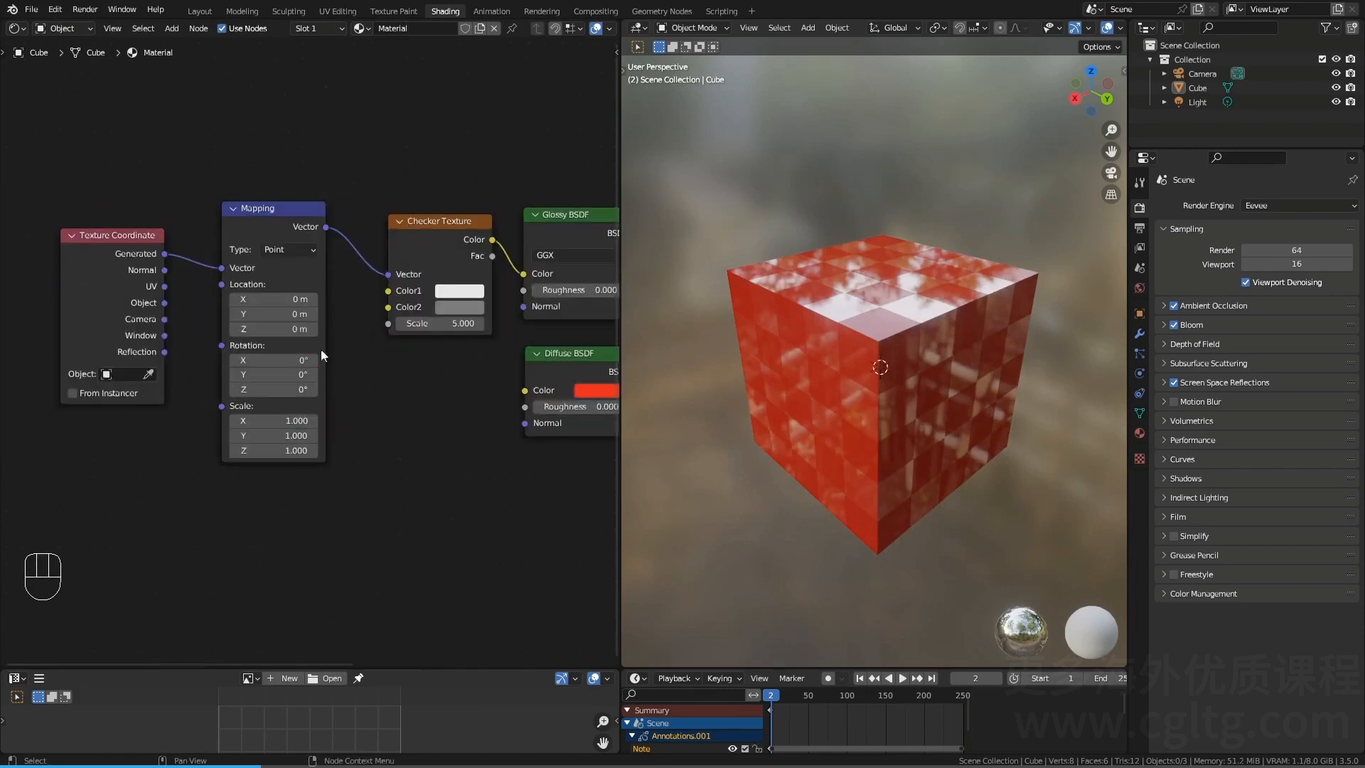
{"action": "left_click", "coordinate": [250, 209]}
{"action": "key", "text": "alt"}
{"action": "mouse_move", "coordinate": [276, 225]}
{"action": "left_mouse_down", "text": "alt"}
{"action": "mouse_move", "coordinate": [281, 343]}
{"action": "mouse_move", "coordinate": [270, 249]}
{"action": "left_mouse_up", "text": "alt"}
{"action": "scroll", "coordinate": [273, 221], "scroll_direction": "up", "scroll_amount": 2}
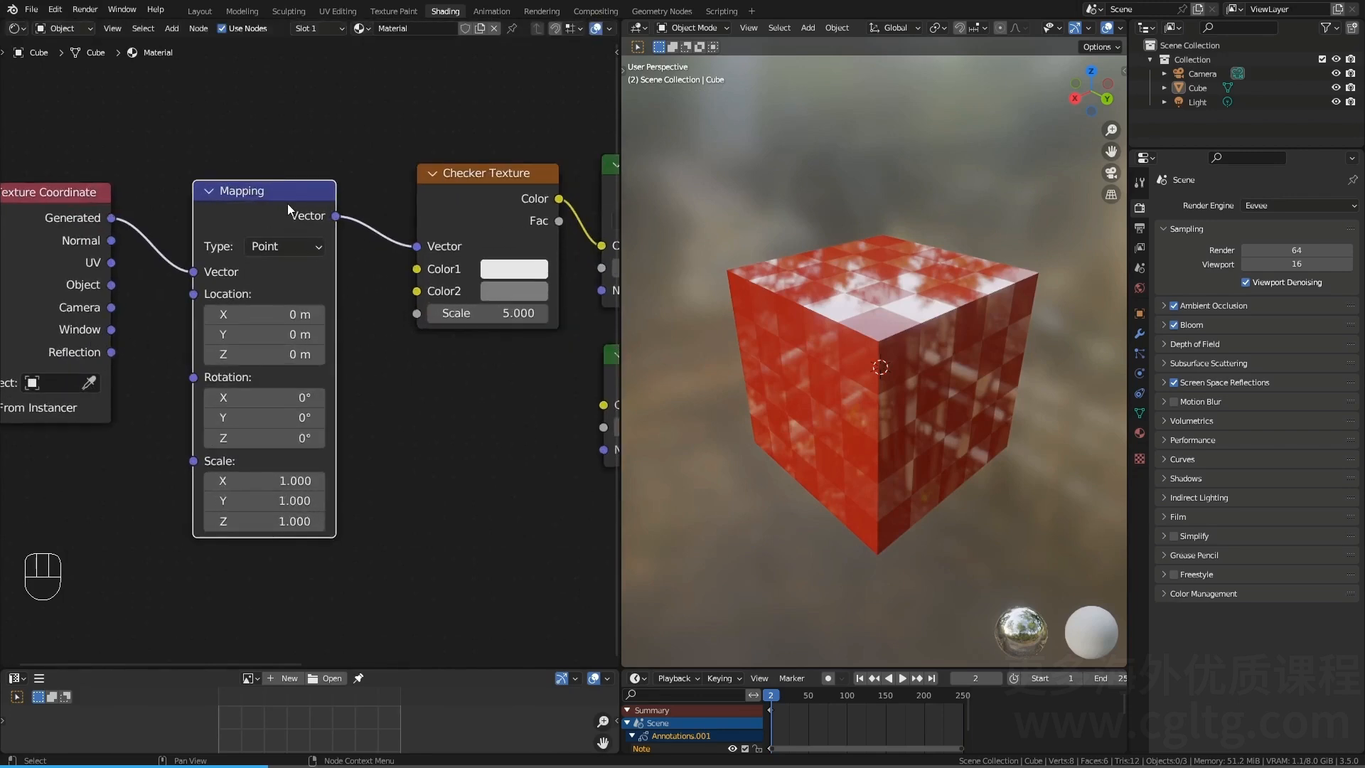
{"action": "key", "text": "ctrl+x"}
{"action": "key", "text": "ctrl+z"}
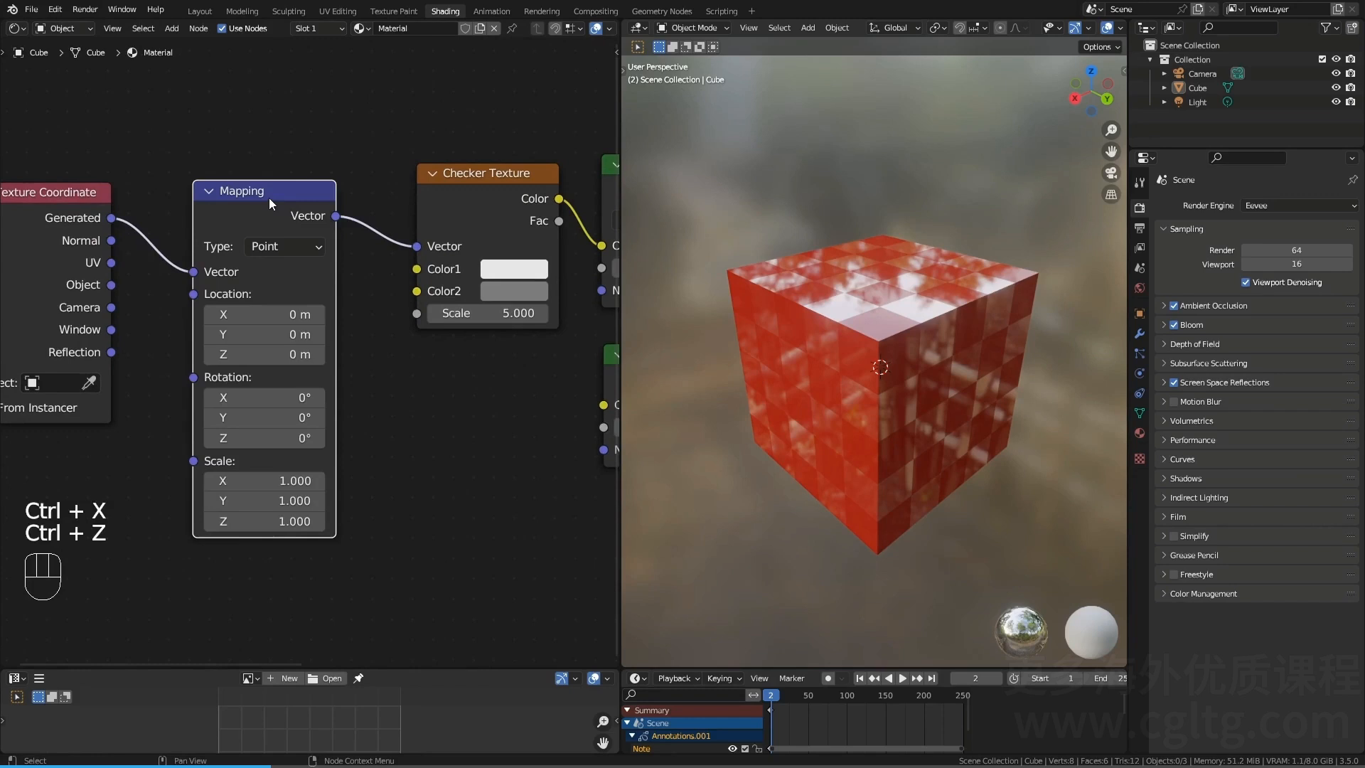
Step: Set the Mapping node's Location X to 0.13 m and its Scale to 1.570 on all three axes
{"action": "mouse_move", "coordinate": [270, 194]}
{"action": "left_mouse_down", "text": "alt"}
{"action": "mouse_move", "coordinate": [264, 326]}
{"action": "mouse_move", "coordinate": [266, 183]}
{"action": "left_mouse_up", "text": "alt"}
{"action": "left_click_drag", "start_coordinate": [263, 297], "coordinate": [254, 355], "text": "shift"}
{"action": "left_click_drag", "start_coordinate": [256, 464], "coordinate": [320, 504], "text": "shift"}
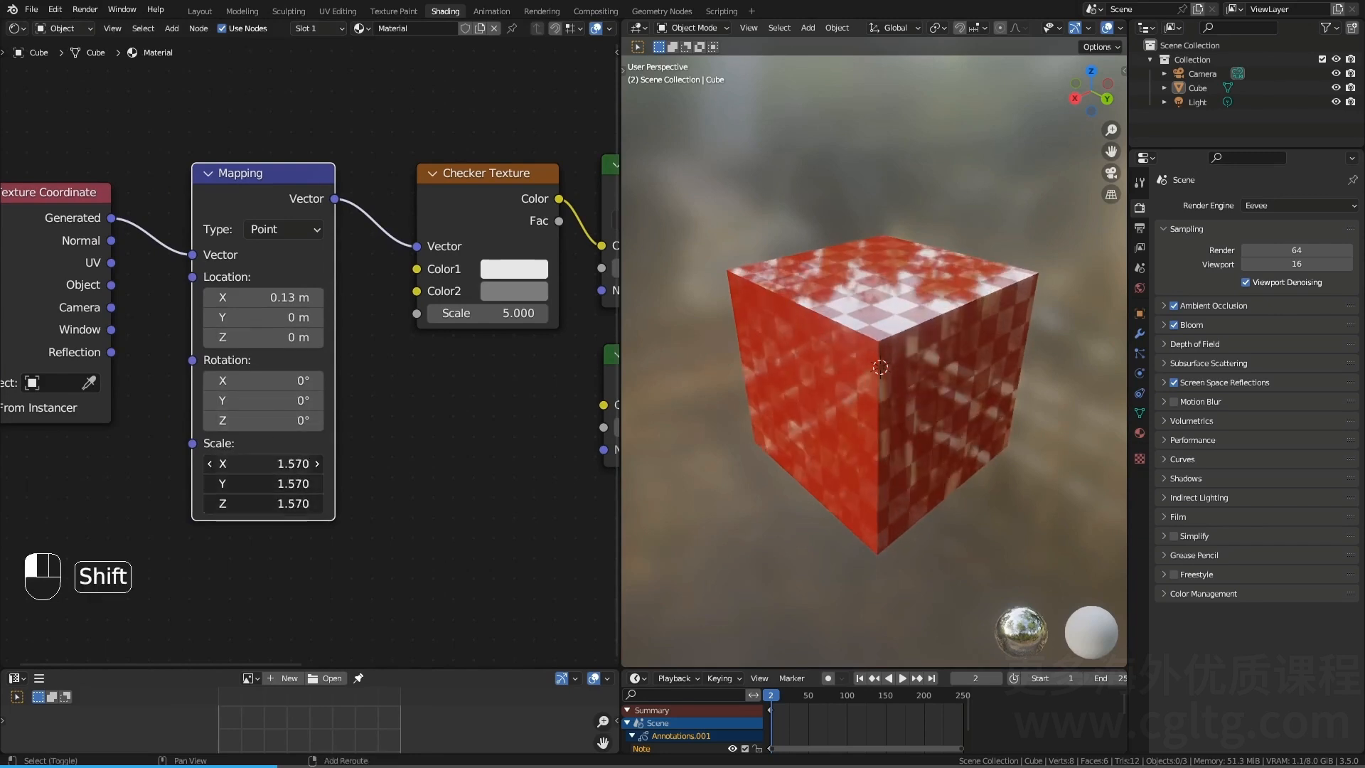
{"action": "mouse_move", "coordinate": [261, 173]}
{"action": "left_mouse_down", "text": "alt"}
{"action": "mouse_move", "coordinate": [262, 329]}
{"action": "mouse_move", "coordinate": [248, 182]}
{"action": "left_mouse_up", "text": "alt"}
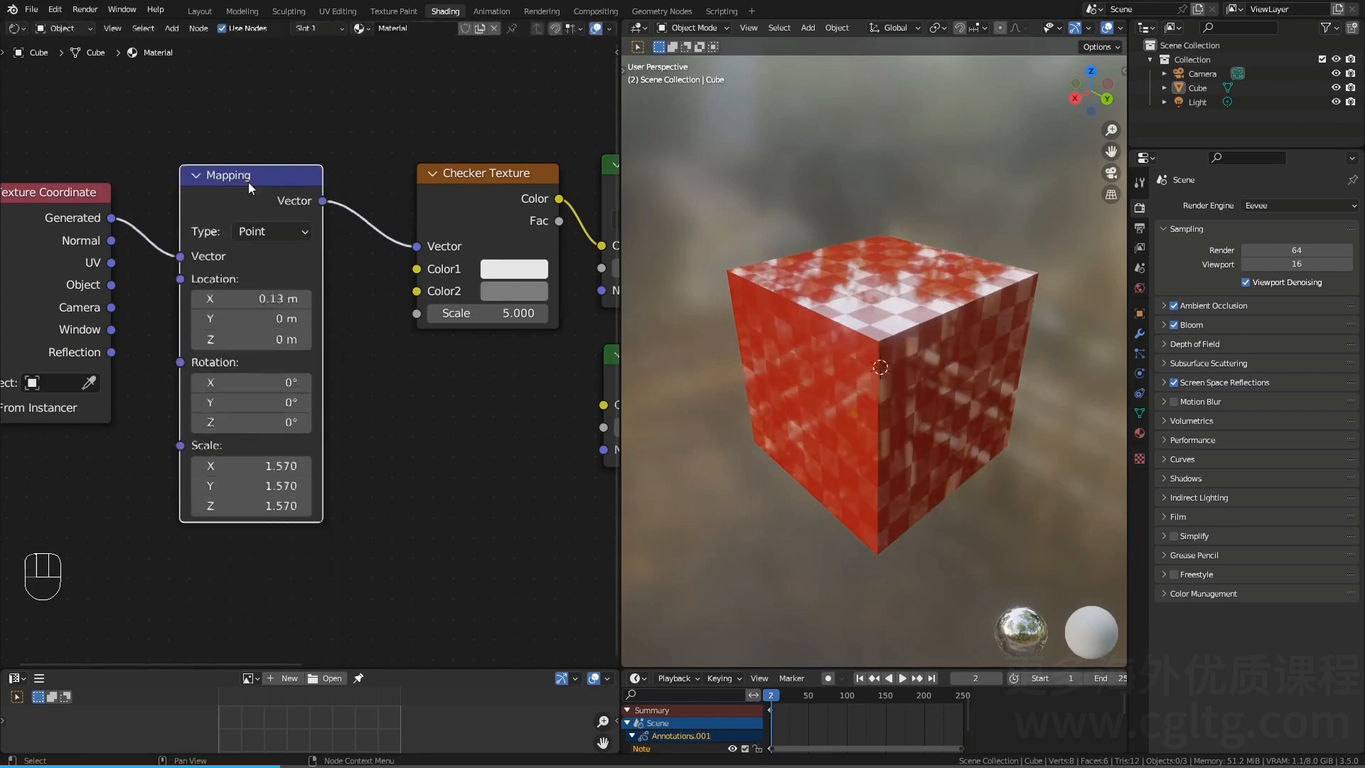
Step: Toggle muting on the Mapping node several times to compare the checker pattern, leaving the node muted
{"action": "key", "text": "m"}
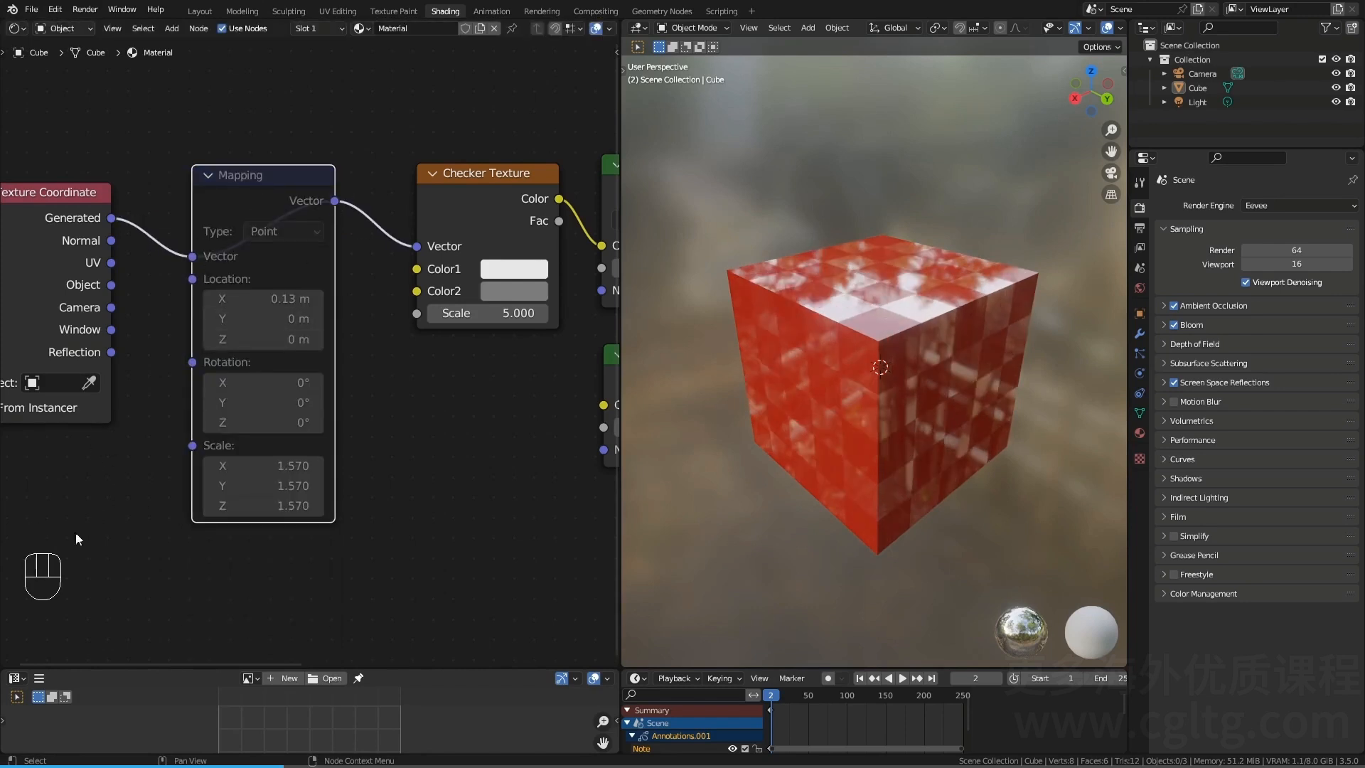
{"action": "key", "text": "m"}
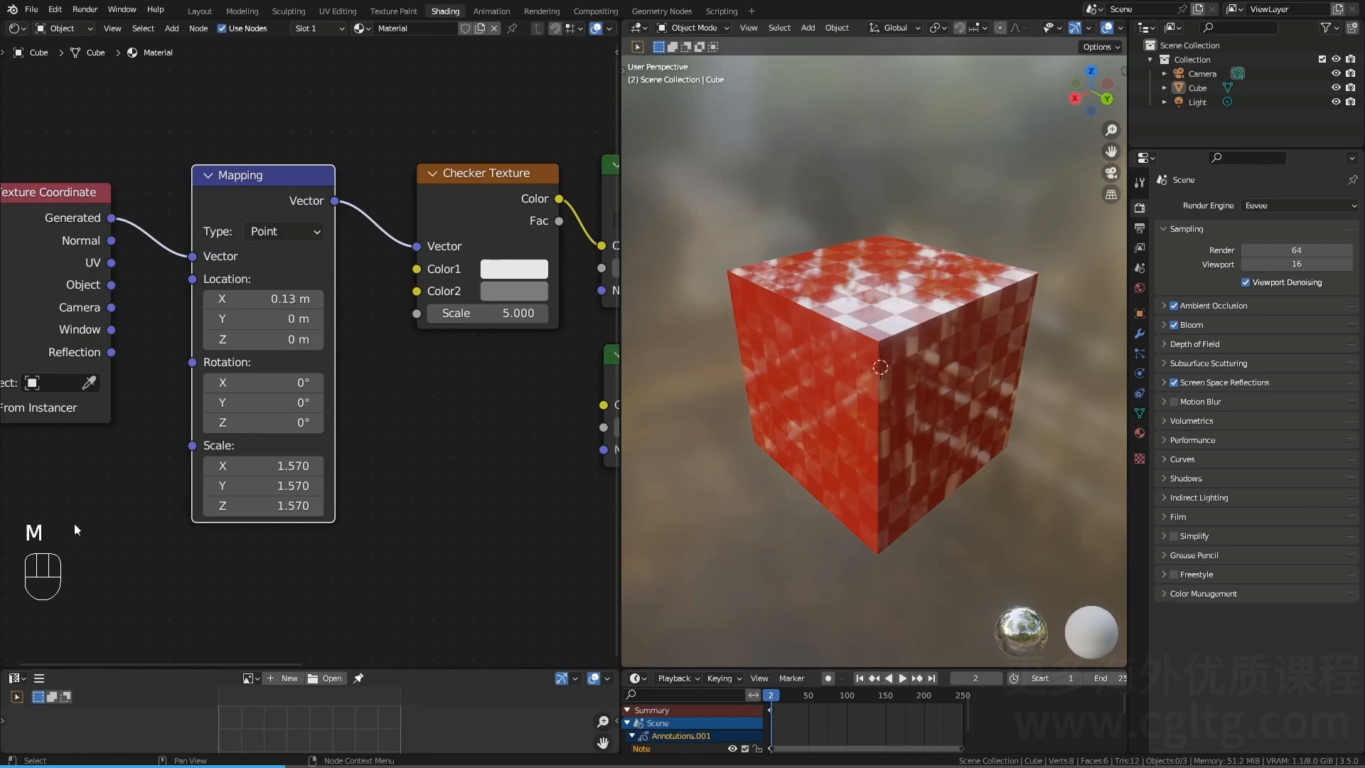
{"action": "key", "text": "m"}
{"action": "key", "text": "m"}
{"action": "key", "text": "m"}
{"action": "scroll", "coordinate": [238, 215], "scroll_direction": "up", "scroll_amount": 3}
{"action": "middle_click_drag", "start_coordinate": [232, 217], "coordinate": [263, 284], "text": "shift"}
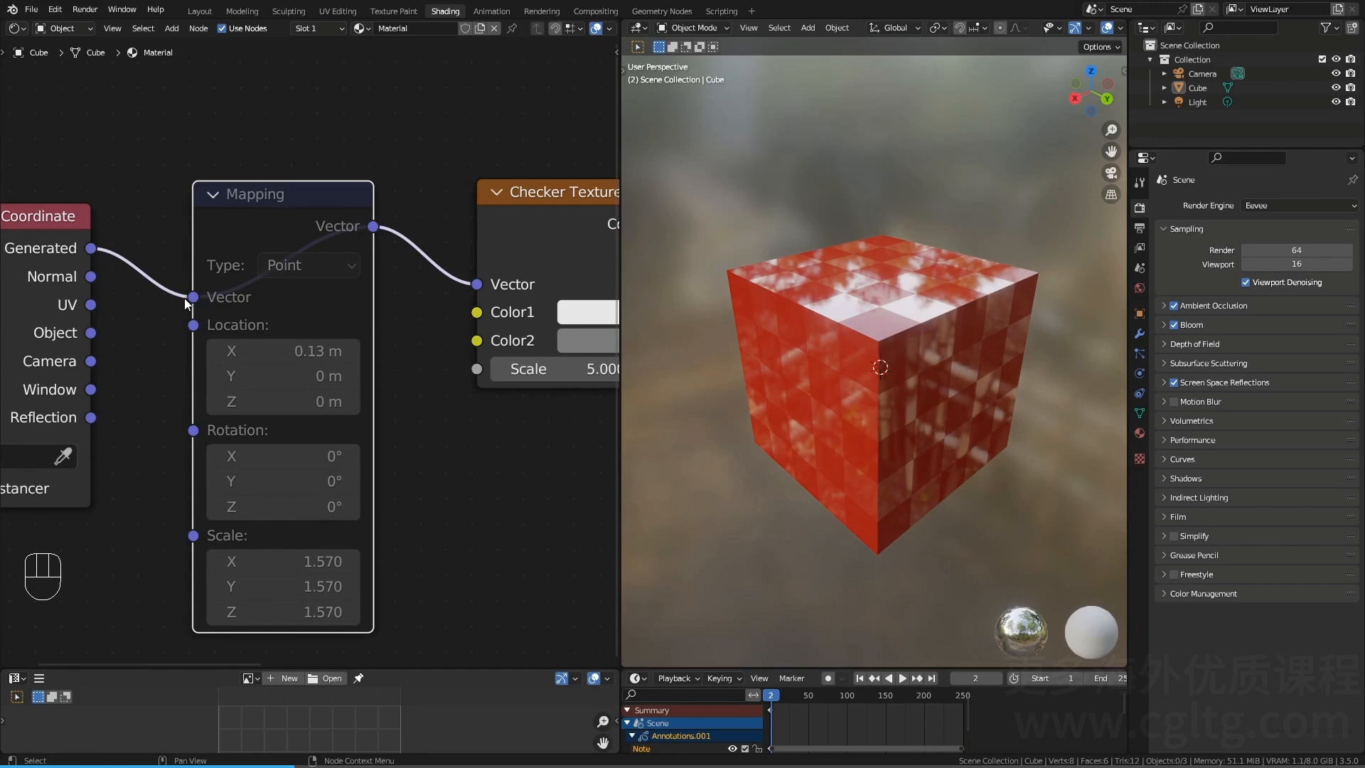
{"action": "scroll", "coordinate": [479, 254], "scroll_direction": "down", "scroll_amount": 5}
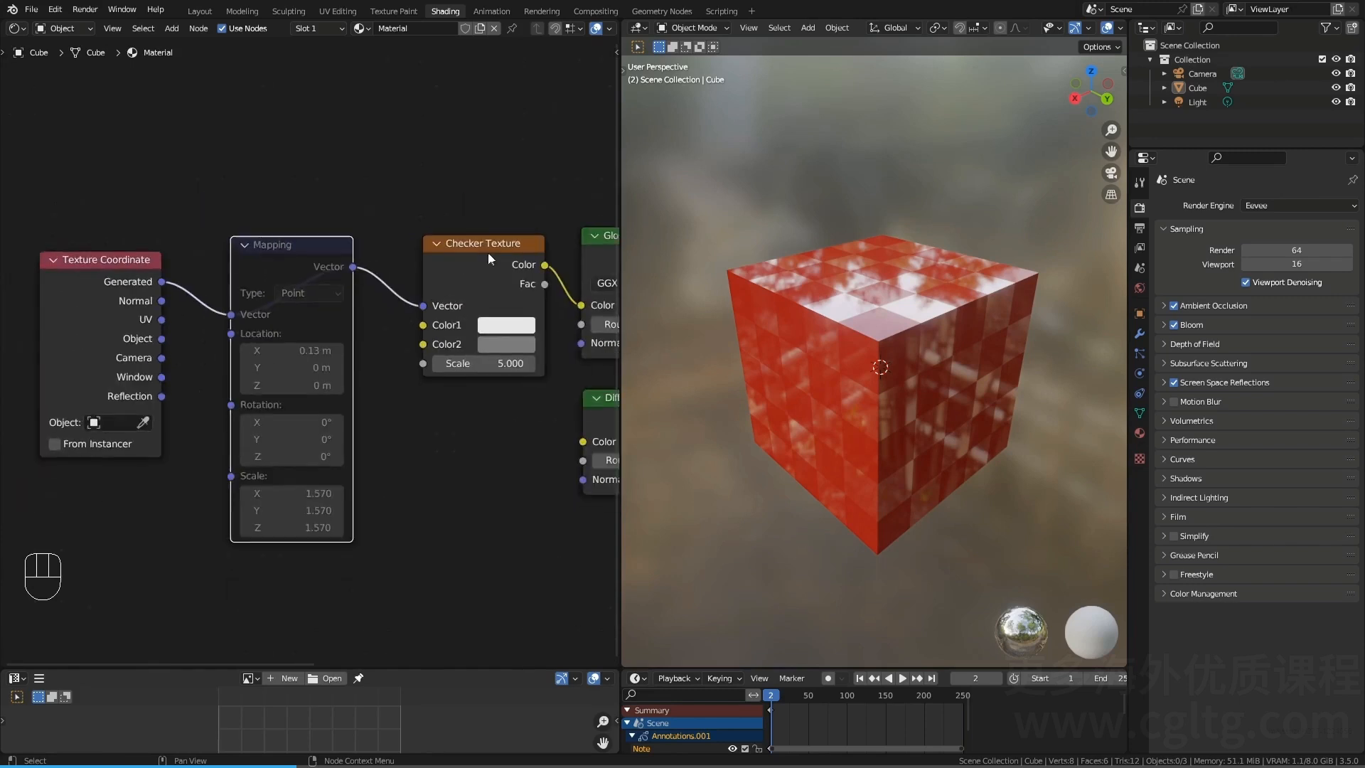
Step: Mute the Mix Shader node so only the Glossy BSDF passes through, and unmute it
{"action": "middle_click_drag", "start_coordinate": [481, 253], "coordinate": [221, 226], "text": "shift"}
{"action": "middle_click_drag", "start_coordinate": [438, 257], "coordinate": [221, 270], "text": "shift"}
{"action": "scroll", "coordinate": [387, 263], "scroll_direction": "up", "scroll_amount": 2}
{"action": "left_click_drag", "start_coordinate": [386, 263], "coordinate": [374, 252]}
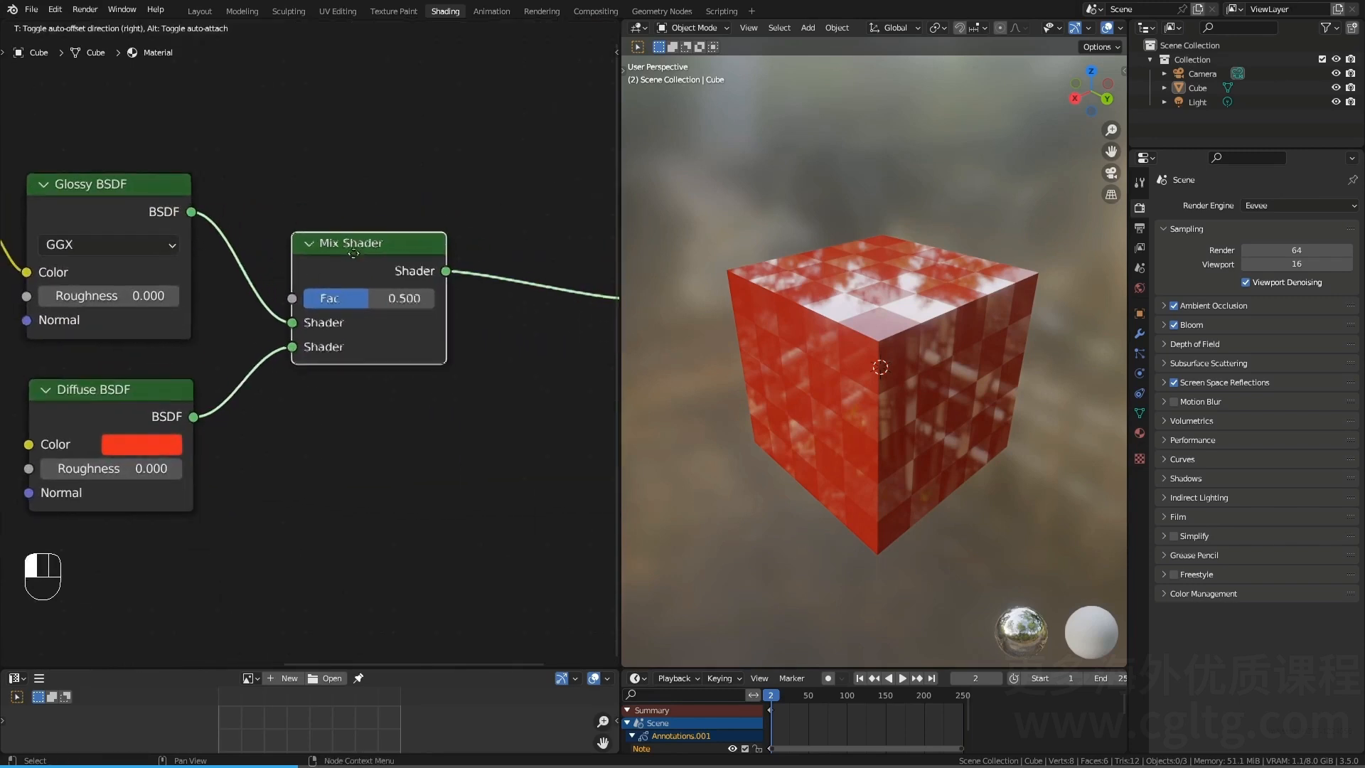
{"action": "key", "text": "m"}
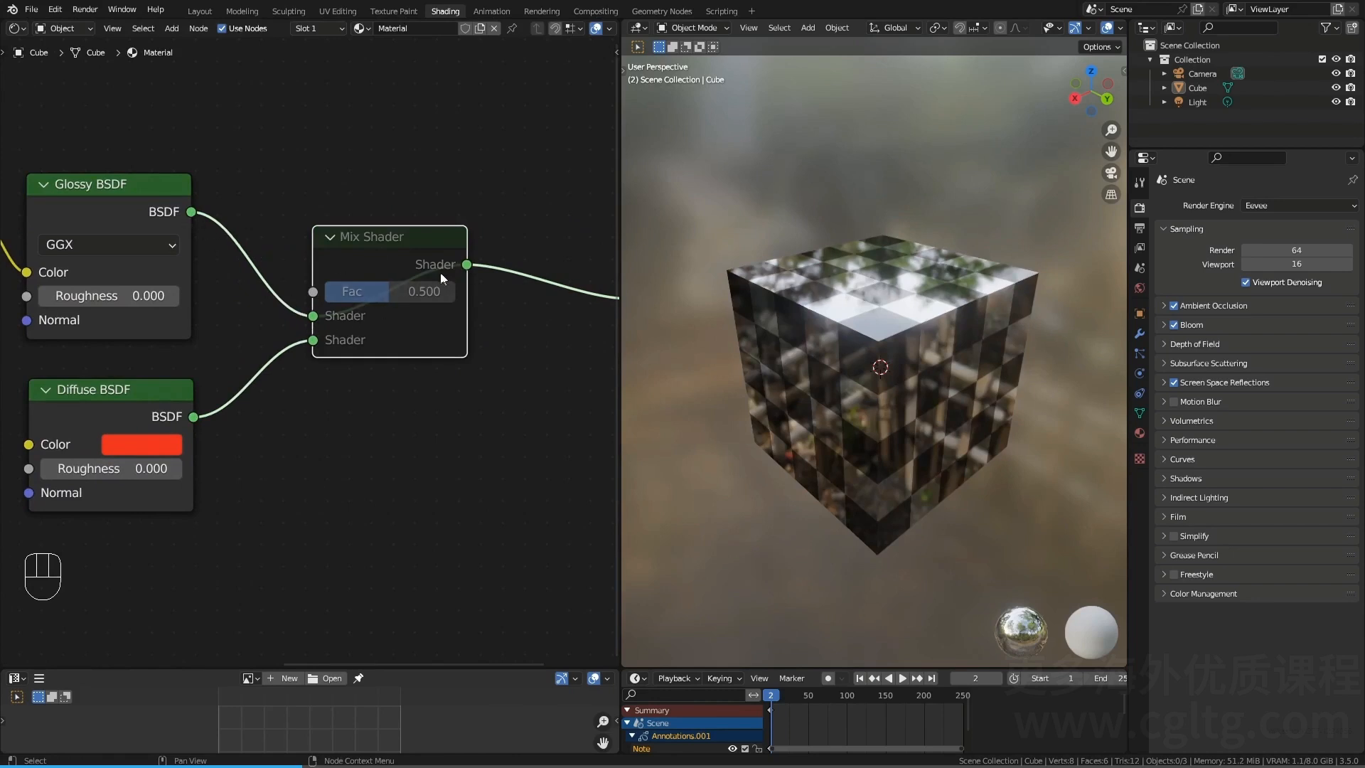
{"action": "middle_click_drag", "start_coordinate": [431, 261], "coordinate": [359, 244]}
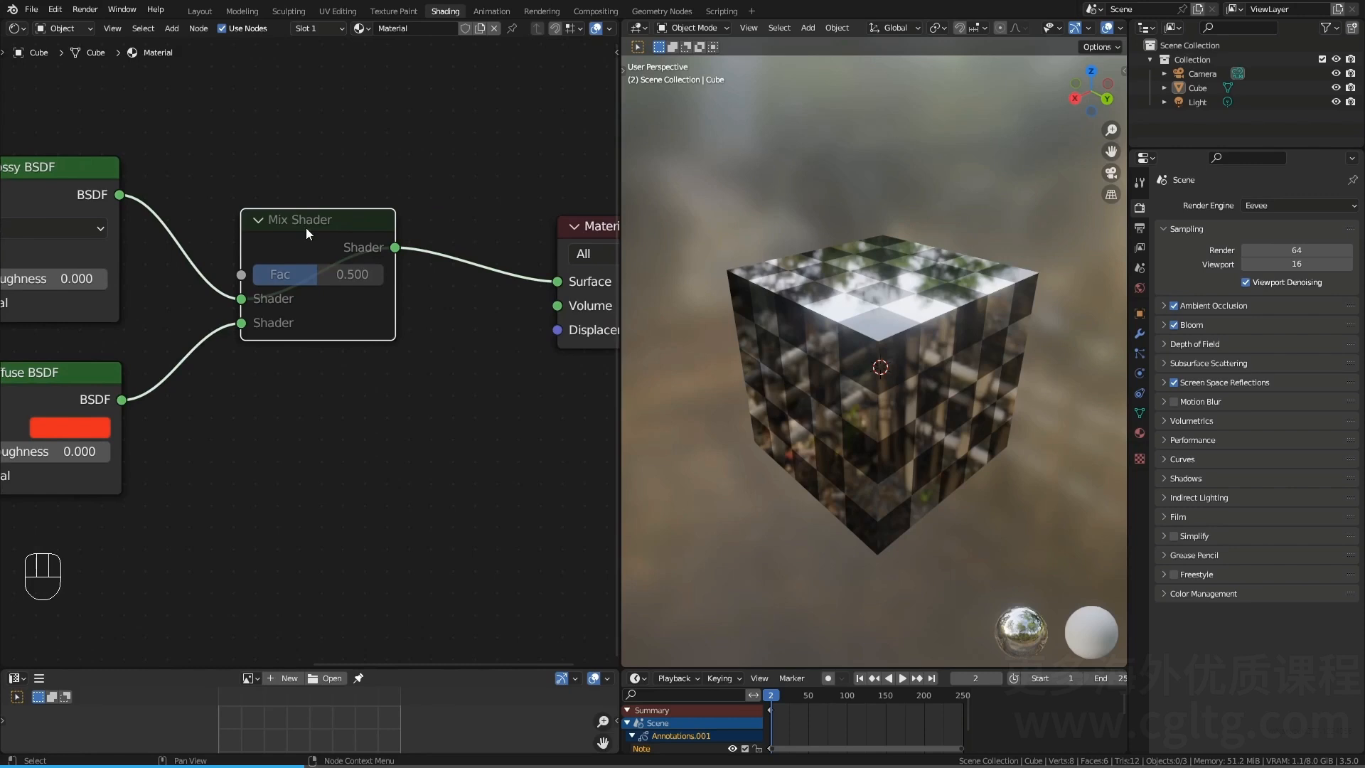
{"action": "key", "text": "m"}
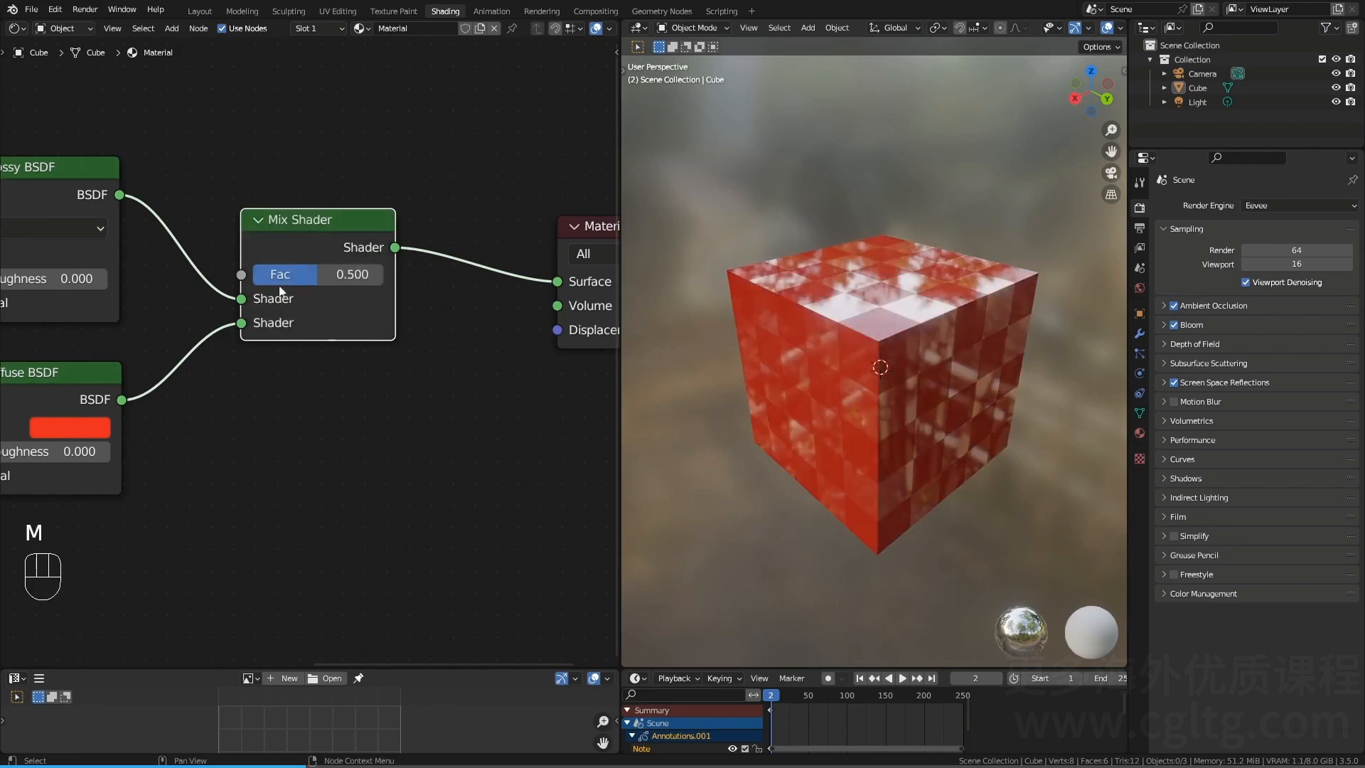
Step: Unmute the Mapping node and move the Texture Coordinate and Mapping nodes slightly upward in the node tree
{"action": "scroll", "coordinate": [213, 285], "scroll_direction": "down", "scroll_amount": 3}
{"action": "middle_click_drag", "start_coordinate": [167, 288], "coordinate": [531, 259], "text": "shift"}
{"action": "left_click", "coordinate": [246, 230]}
{"action": "key", "text": "m"}
{"action": "left_click_drag", "start_coordinate": [111, 250], "coordinate": [92, 223]}
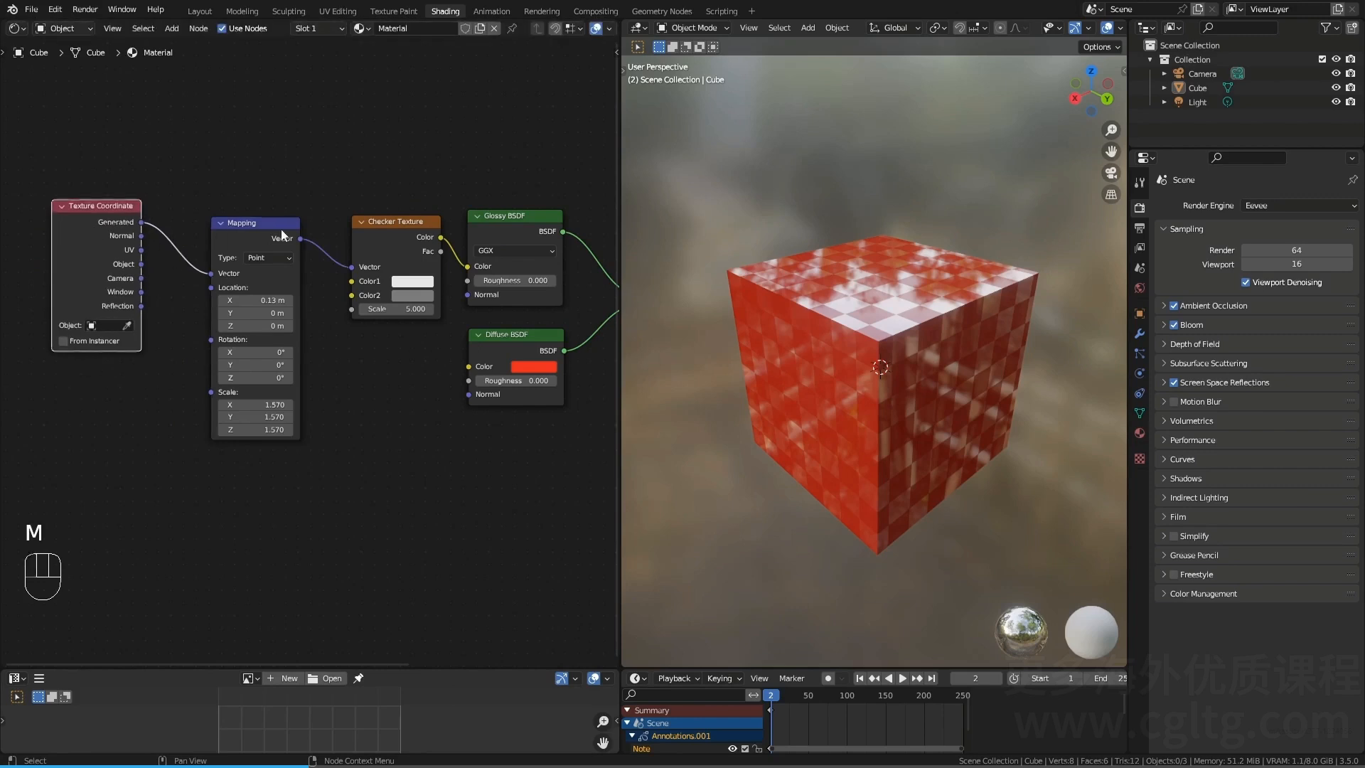
{"action": "left_click_drag", "start_coordinate": [280, 223], "coordinate": [278, 191]}
Step: Duplicate the Mapping node three times without its links, and delete the copies
{"action": "key", "text": "shift+d"}
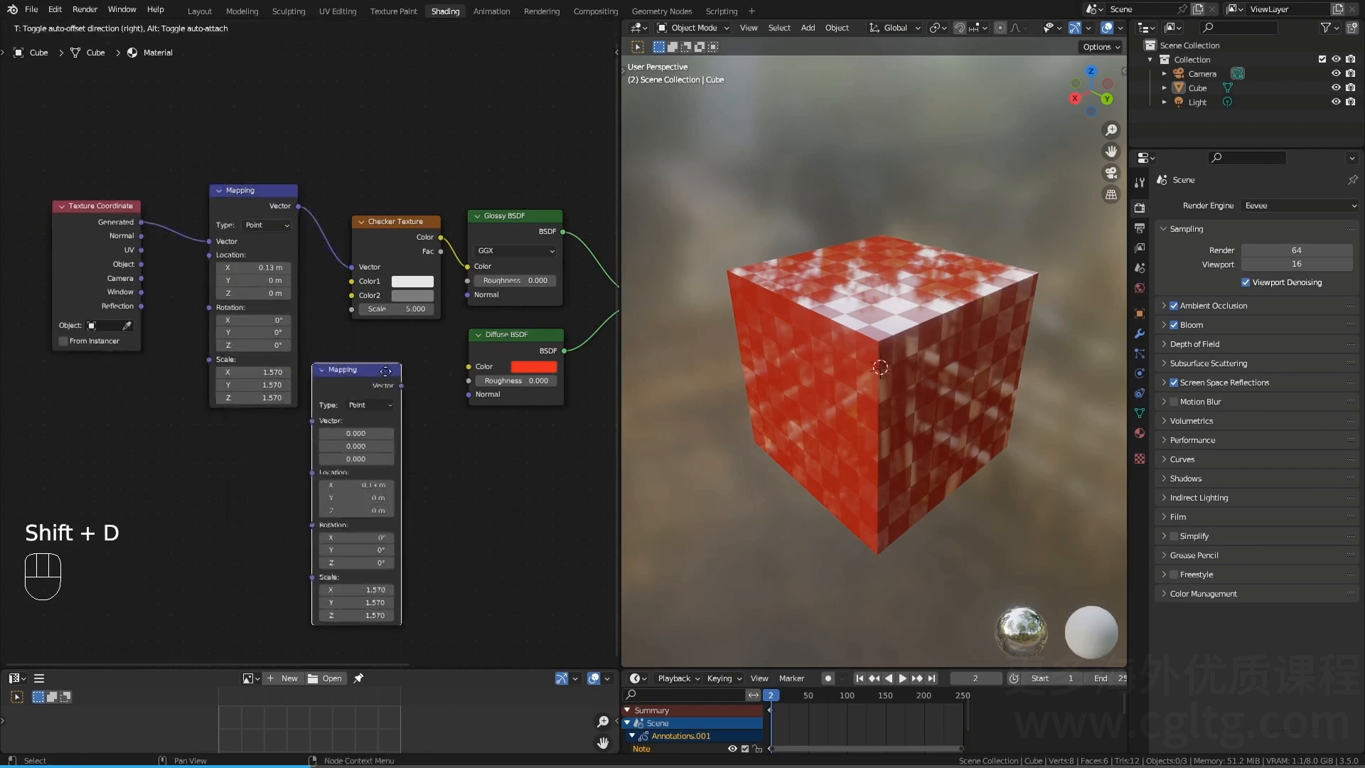
{"action": "left_click", "coordinate": [397, 384]}
{"action": "key", "text": "shift+d"}
{"action": "left_click", "coordinate": [499, 442]}
{"action": "key", "text": "shift+d"}
{"action": "left_click", "coordinate": [575, 467]}
{"action": "left_click_drag", "start_coordinate": [587, 435], "coordinate": [327, 491]}
{"action": "key", "text": "x"}
Step: Duplicate the Mapping node while keeping its input link from the Texture Coordinate's Generated output, and delete the copy
{"action": "left_click", "coordinate": [237, 201]}
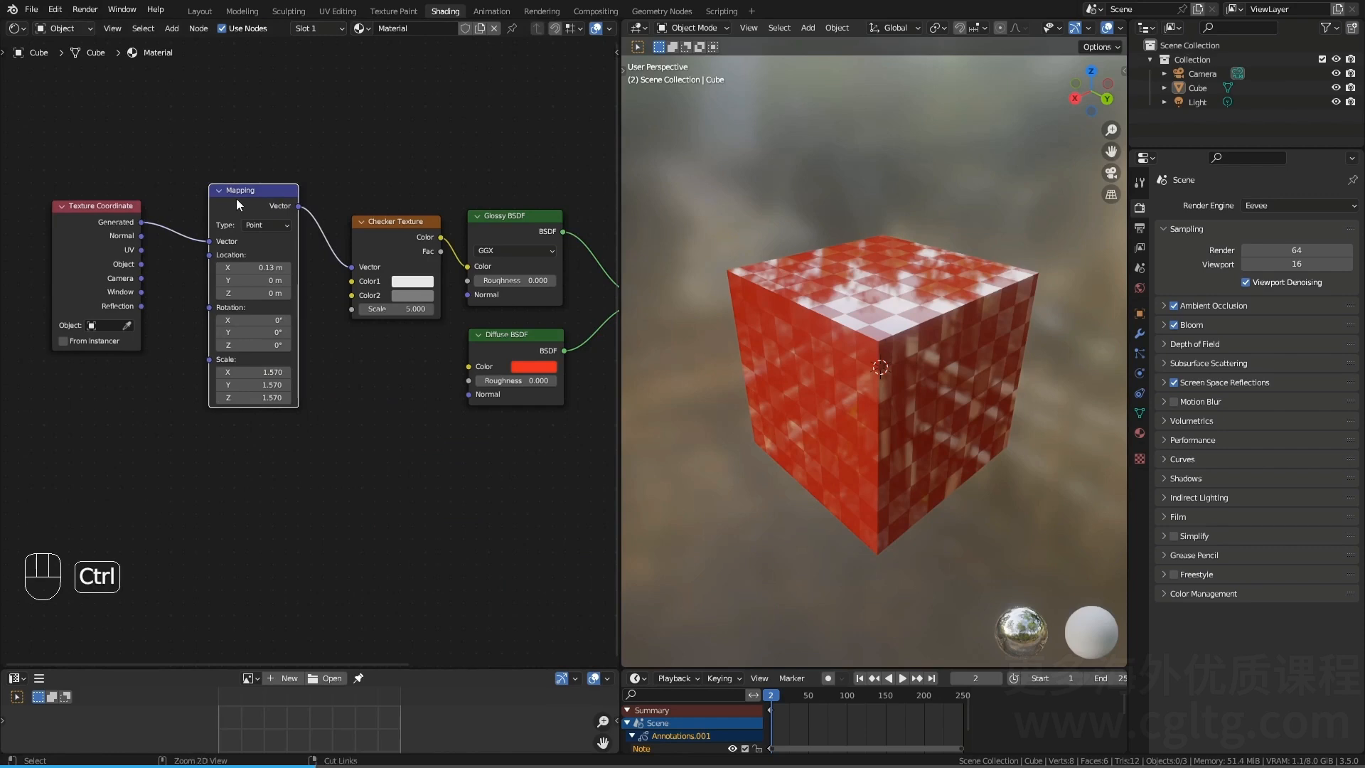
{"action": "key", "text": "shift+ctrl+d"}
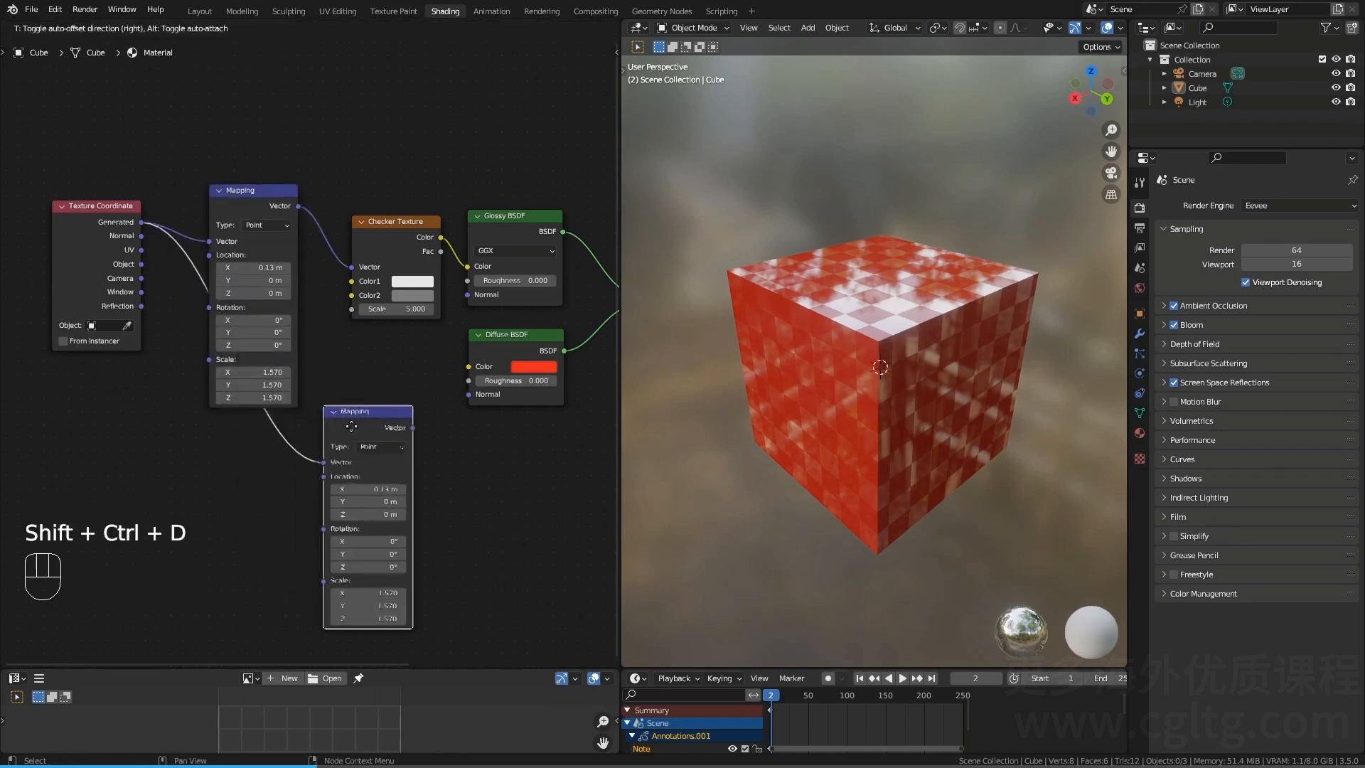
{"action": "left_click", "coordinate": [212, 467]}
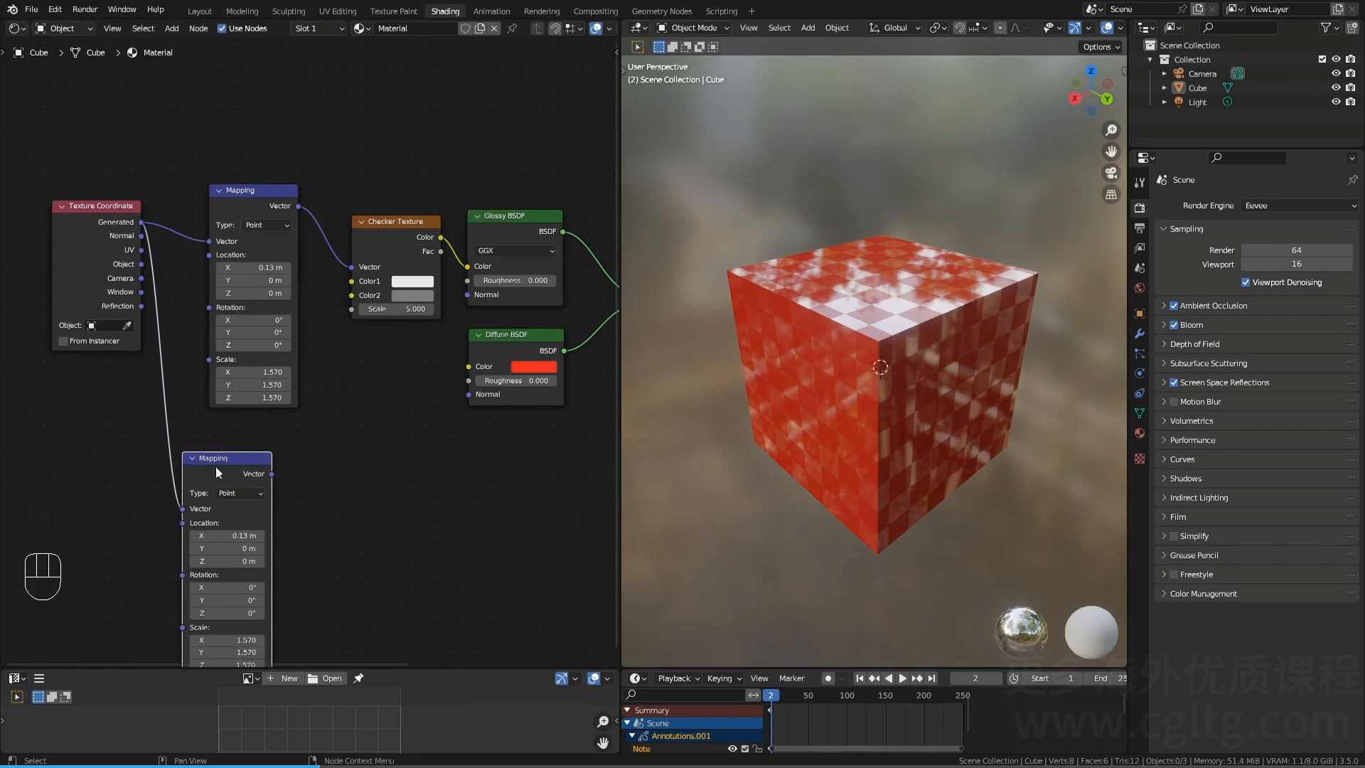
{"action": "key", "text": "x"}
Step: Duplicate the Checker Texture node while keeping its Vector input link from the Mapping node, and delete the copy
{"action": "middle_click_drag", "start_coordinate": [344, 375], "coordinate": [246, 394]}
{"action": "left_click", "coordinate": [294, 244]}
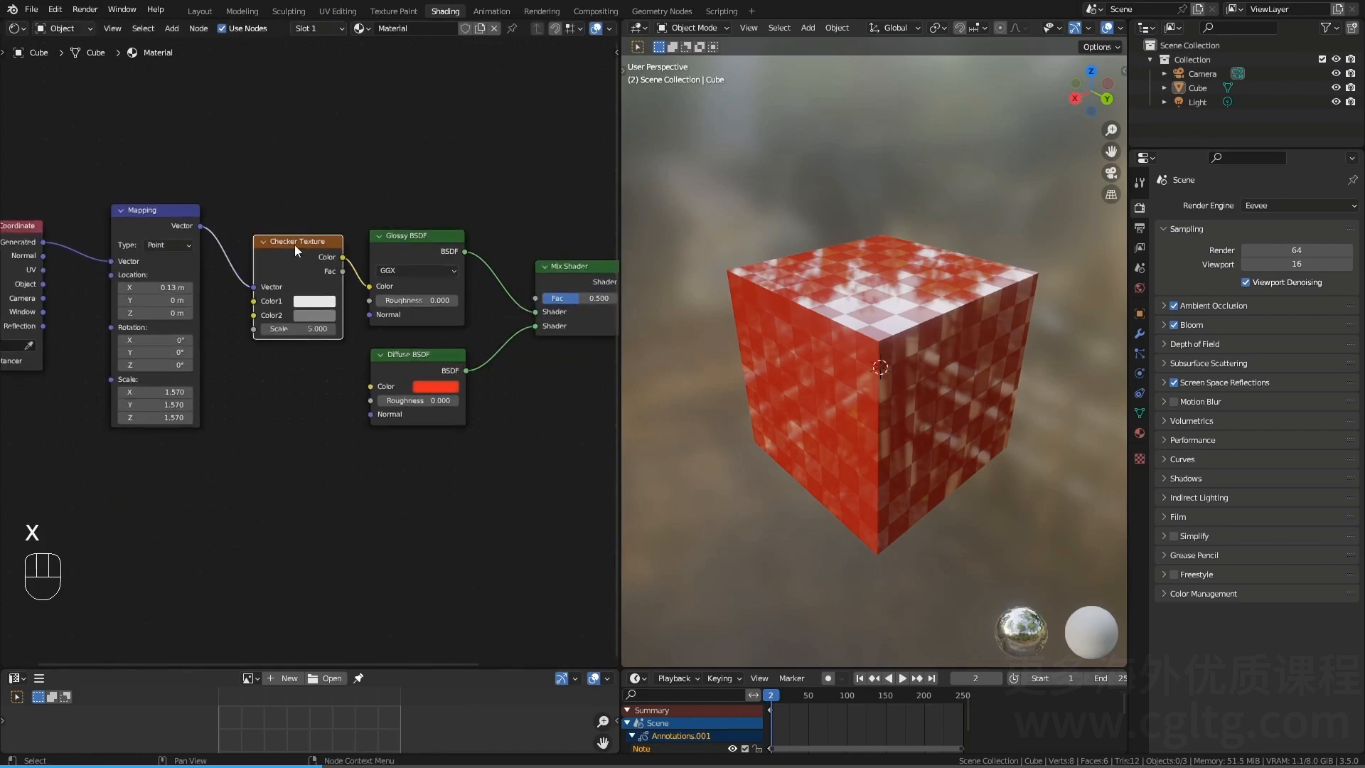
{"action": "key", "text": "shift+ctrl+d"}
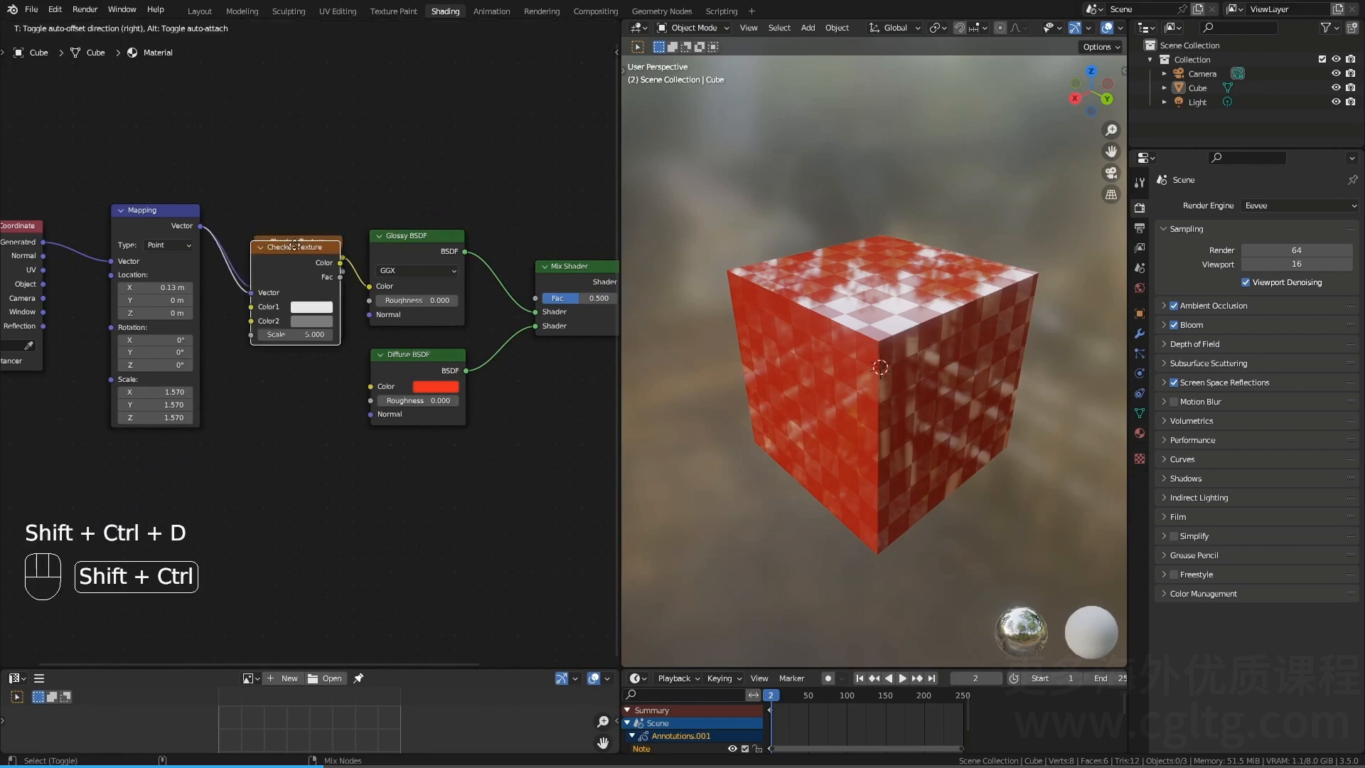
{"action": "left_click", "coordinate": [298, 386]}
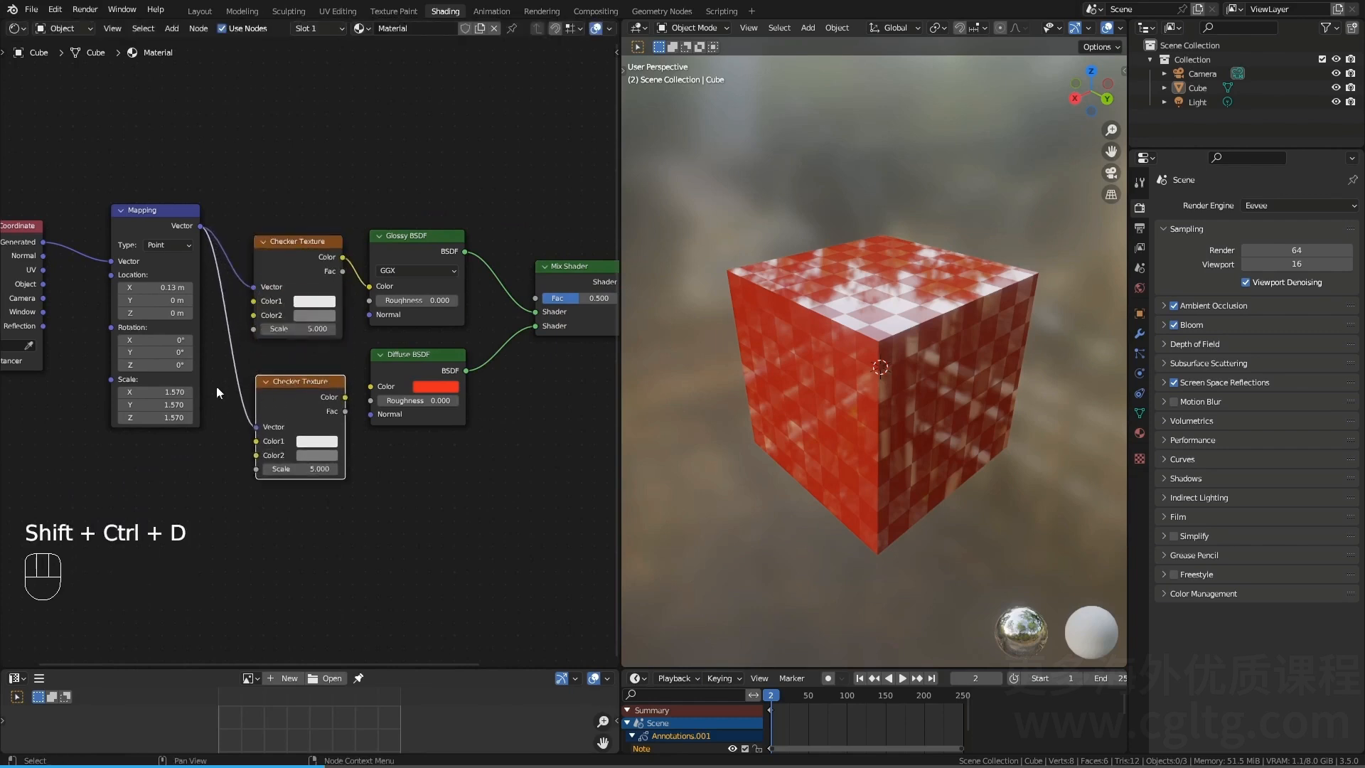
{"action": "key", "text": "x"}
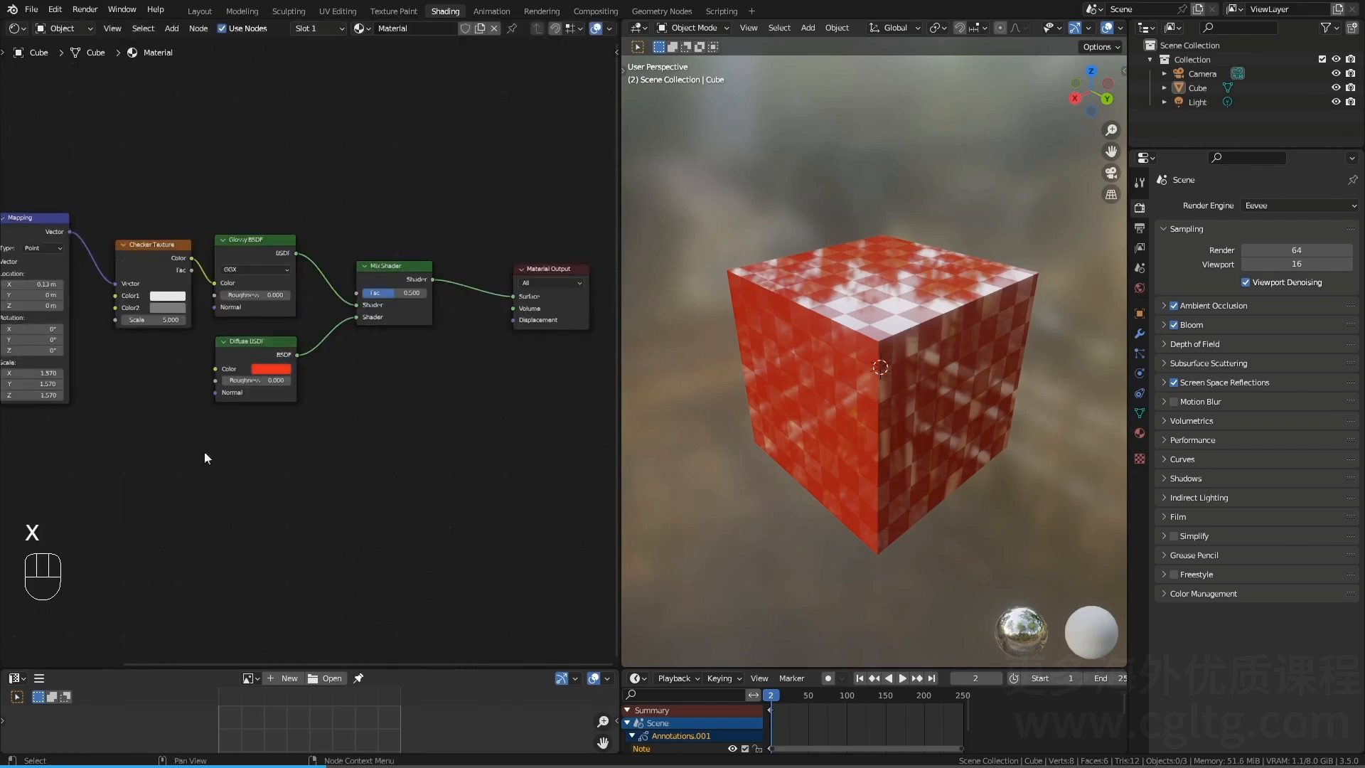
Step: Duplicate the Checker Texture, Glossy BSDF, Diffuse BSDF and Mix Shader together below the originals, keeping the input link from the Mapping node
{"action": "left_click_drag", "start_coordinate": [404, 439], "coordinate": [148, 257]}
{"action": "key", "text": "shift+ctrl+d"}
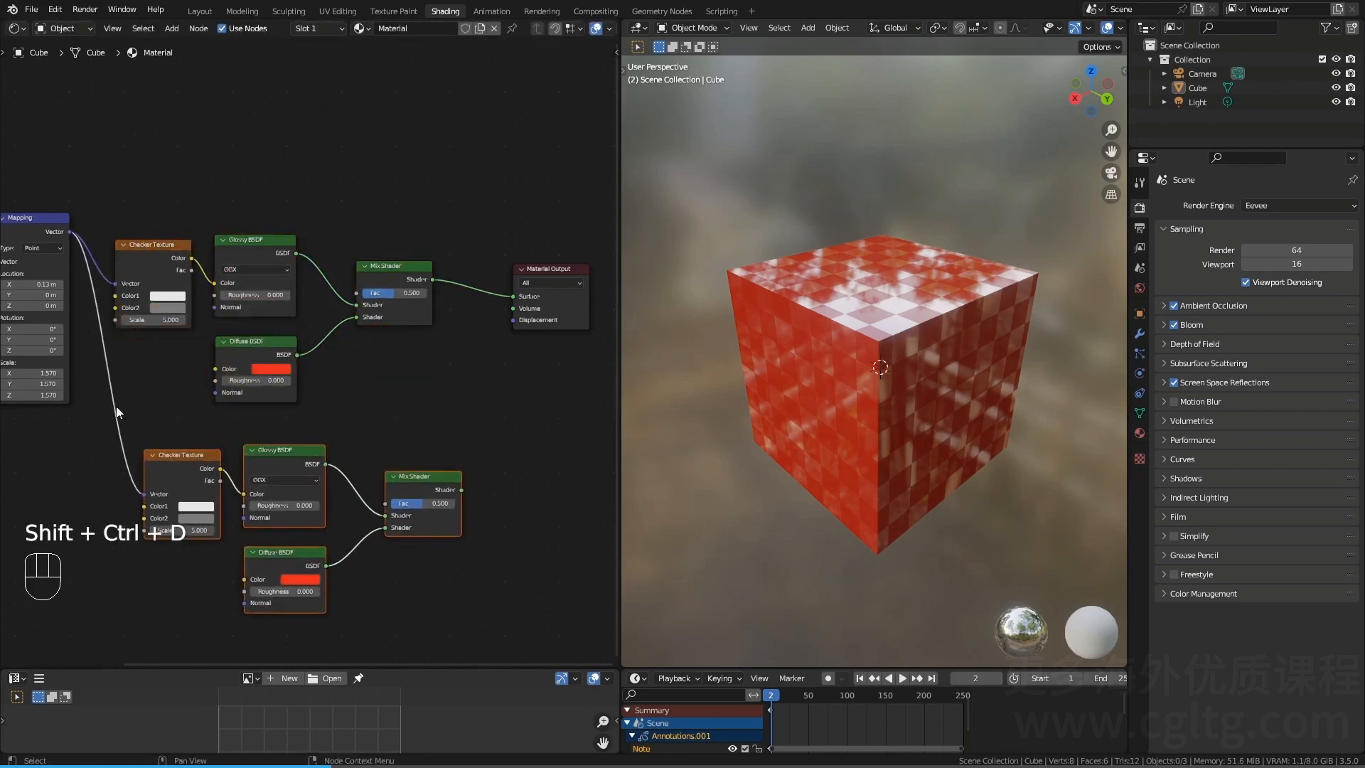
Step: Delete the copied node group, then duplicate the Mix Shader with both input links kept and delete that copy too
{"action": "key", "text": "x"}
{"action": "scroll", "coordinate": [313, 348], "scroll_direction": "up", "scroll_amount": 3}
{"action": "left_click", "coordinate": [442, 223]}
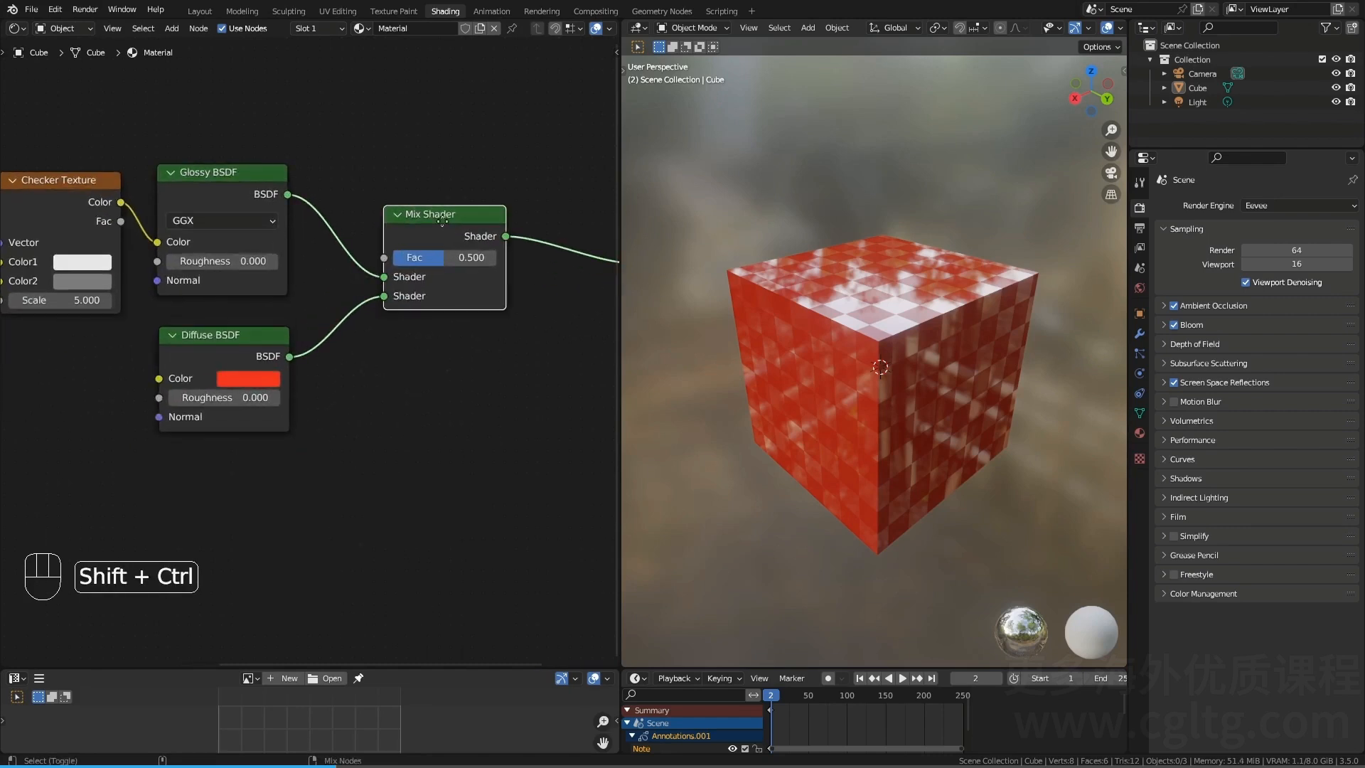
{"action": "key", "text": "shift+ctrl+d"}
{"action": "left_click", "coordinate": [465, 358]}
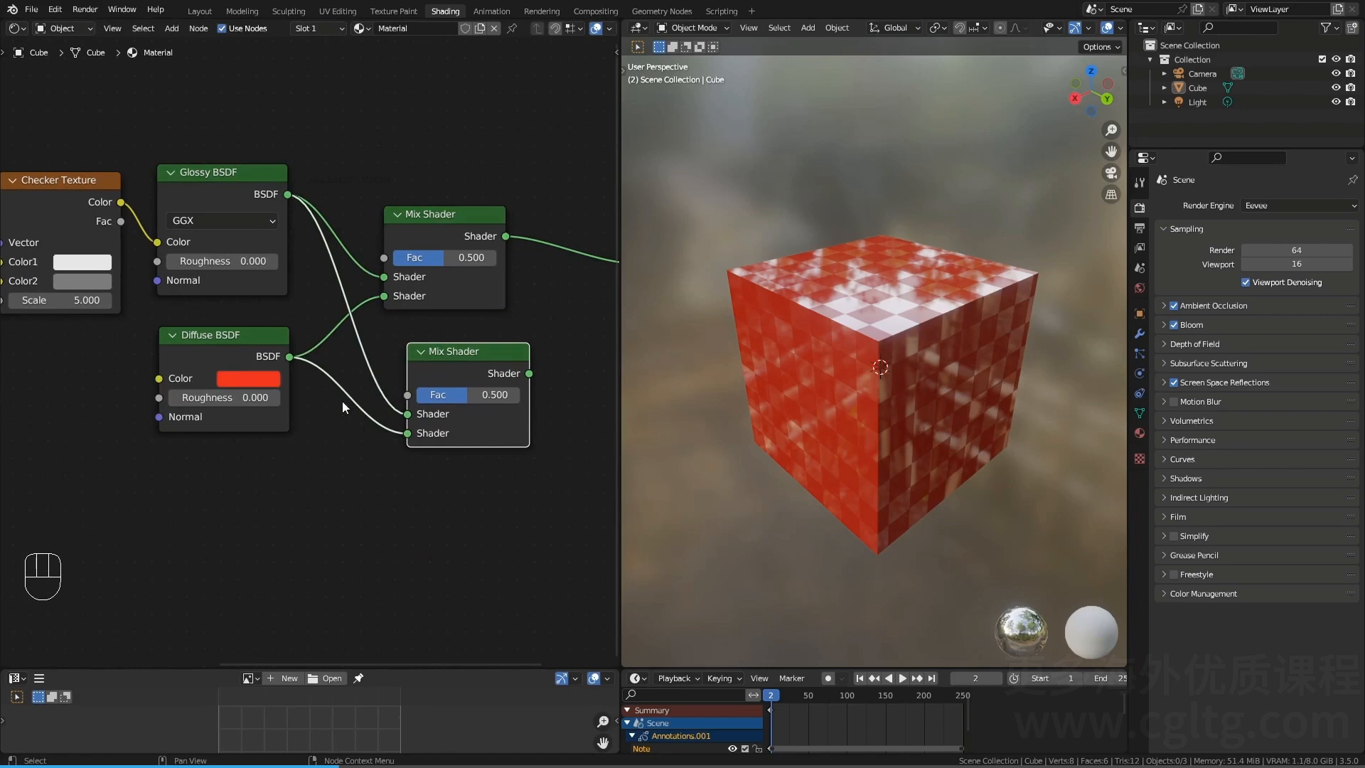
{"action": "key", "text": "x"}
Step: Move the Glossy BSDF, Diffuse BSDF and Mix Shader together downwards, clearing the space between the Checker Texture and Material Output
{"action": "middle_click_drag", "start_coordinate": [306, 356], "coordinate": [305, 285]}
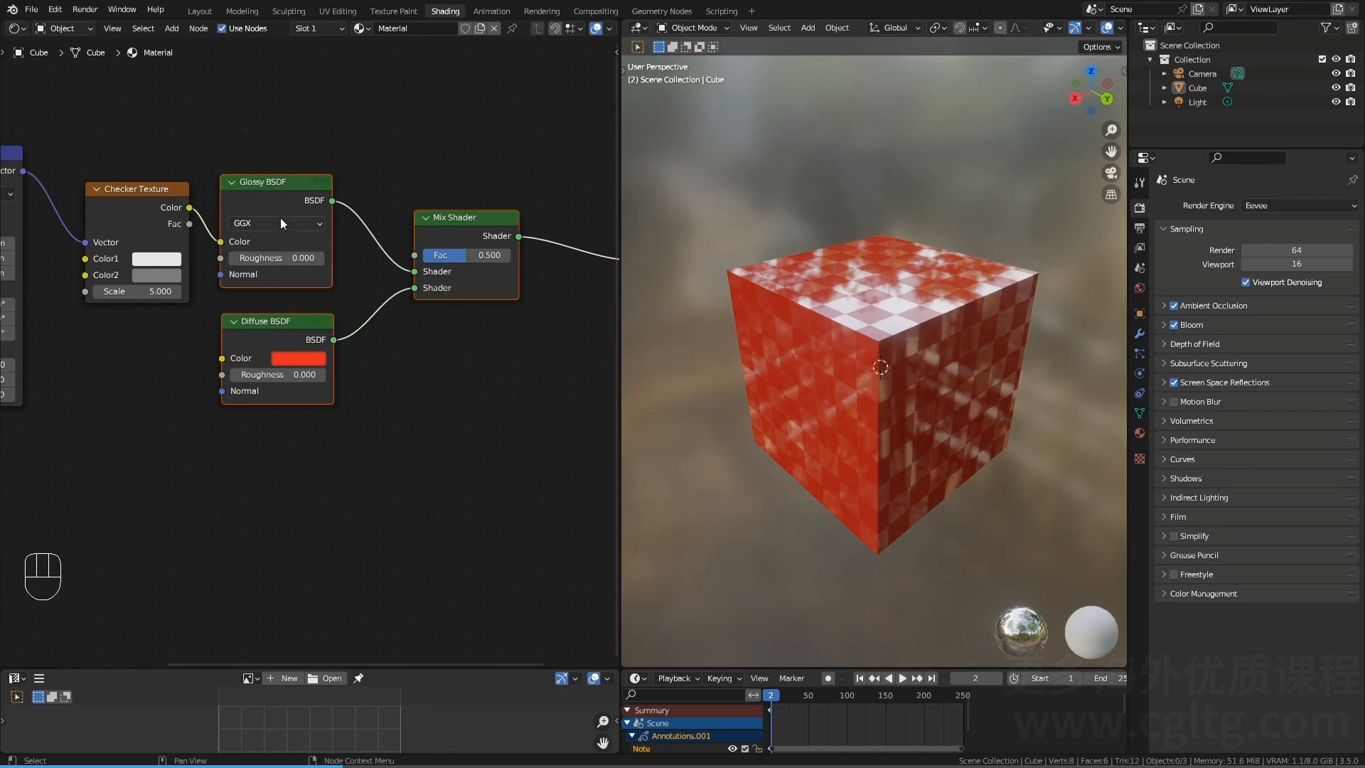
{"action": "left_click_drag", "start_coordinate": [288, 213], "coordinate": [294, 311]}
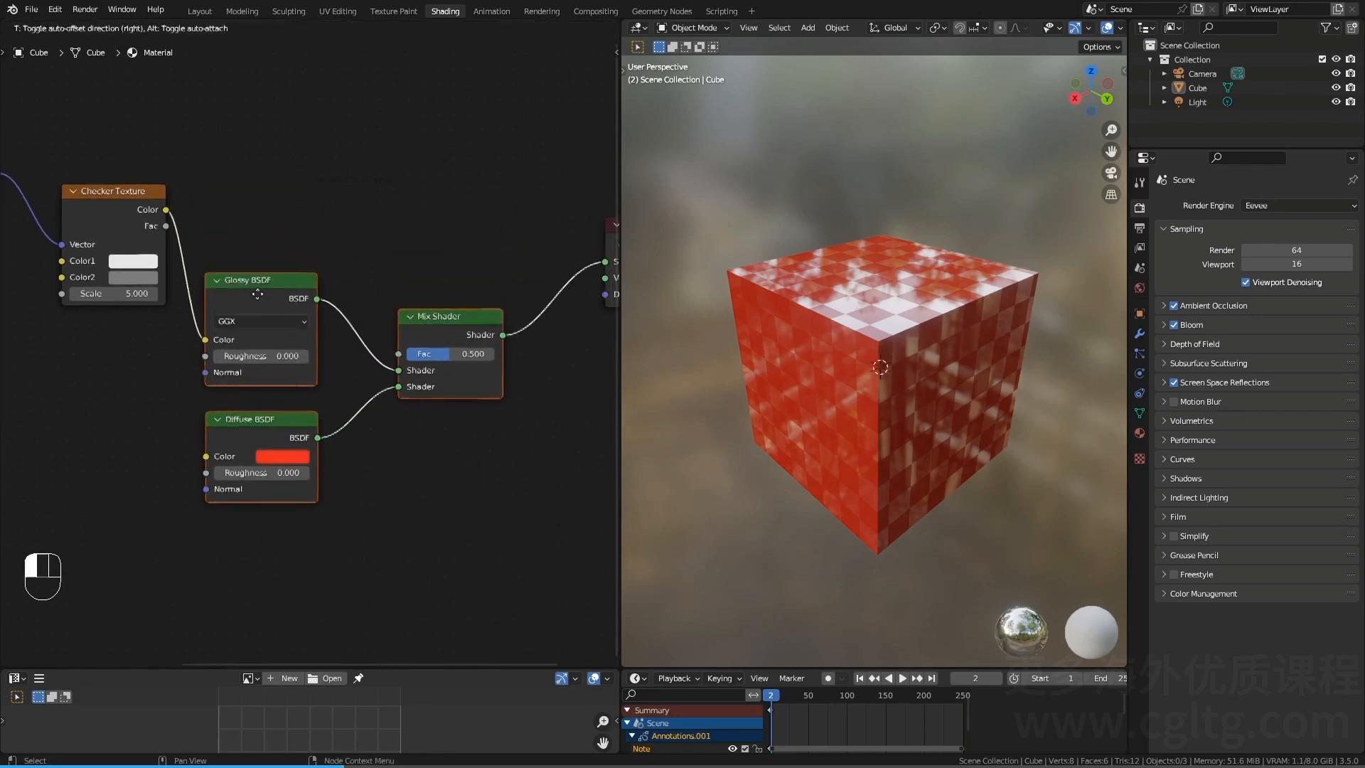
{"action": "middle_click_drag", "start_coordinate": [175, 213], "coordinate": [90, 219]}
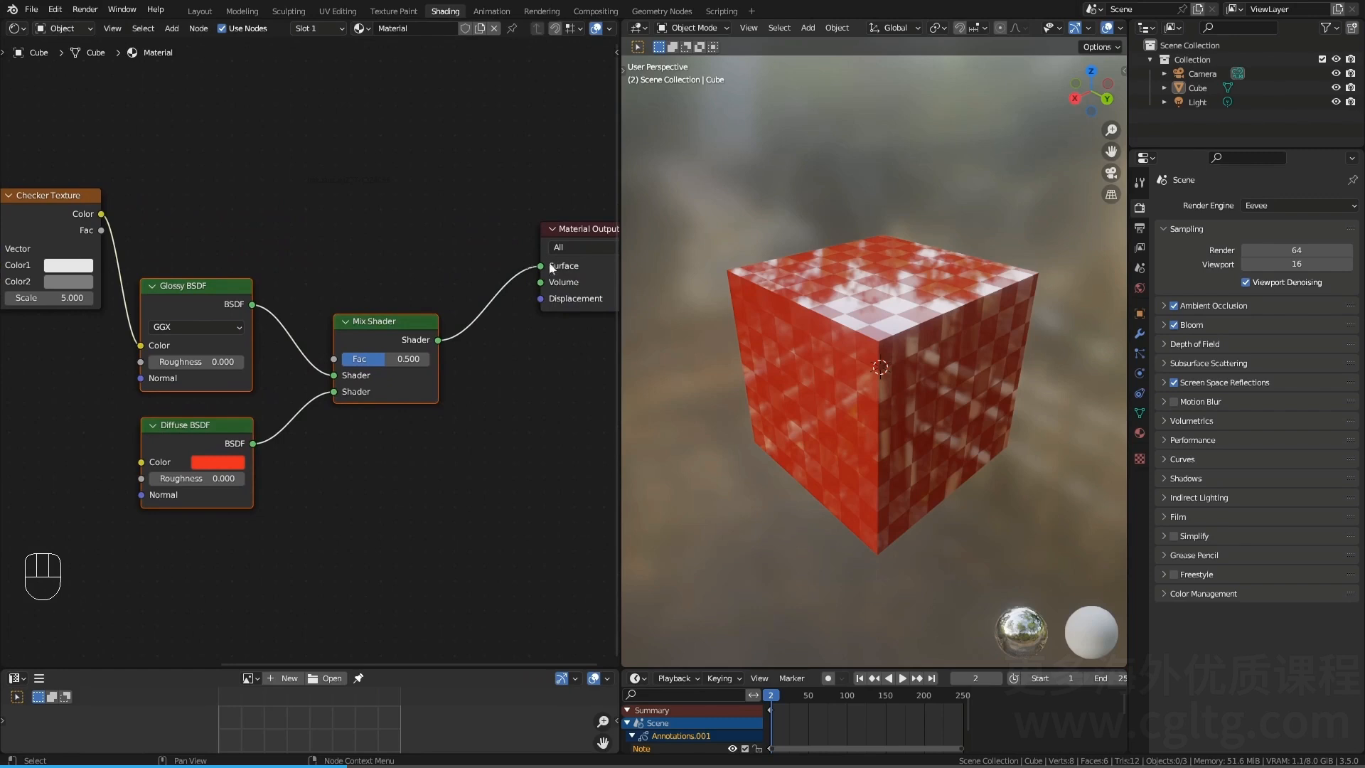
Step: Link the Checker Texture's Color output directly to the Material Output's Surface, and reconnect the Mix Shader to Surface
{"action": "left_click_drag", "start_coordinate": [102, 214], "coordinate": [541, 265]}
{"action": "middle_click_drag", "start_coordinate": [195, 268], "coordinate": [254, 259]}
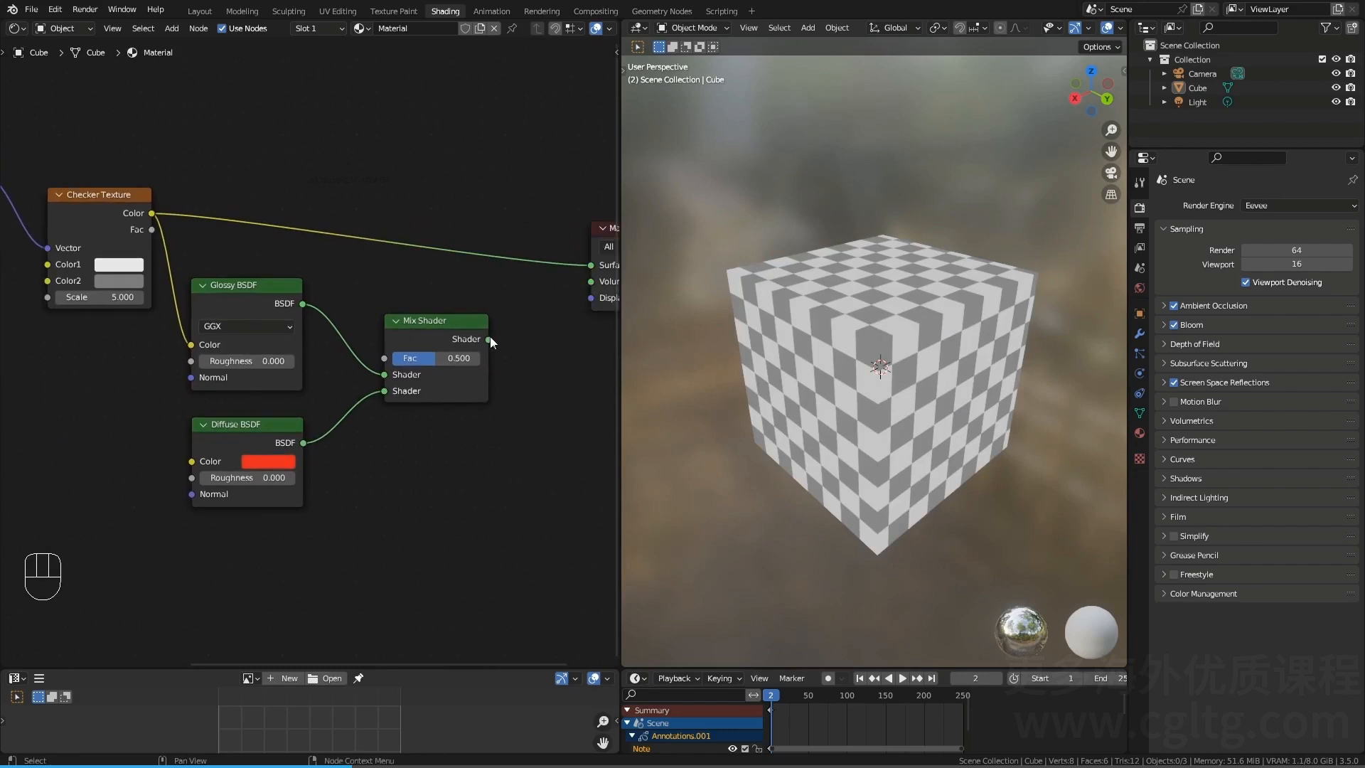
{"action": "left_click_drag", "start_coordinate": [489, 340], "coordinate": [591, 266]}
Step: Preview the Checker Texture's Color output on the cube with Node Wrangler, and switch the preview to its Fac output
{"action": "scroll", "coordinate": [284, 284], "scroll_direction": "up", "scroll_amount": 2, "text": "shift"}
{"action": "scroll", "coordinate": [253, 251], "scroll_direction": "left", "scroll_amount": 5, "text": "ctrl"}
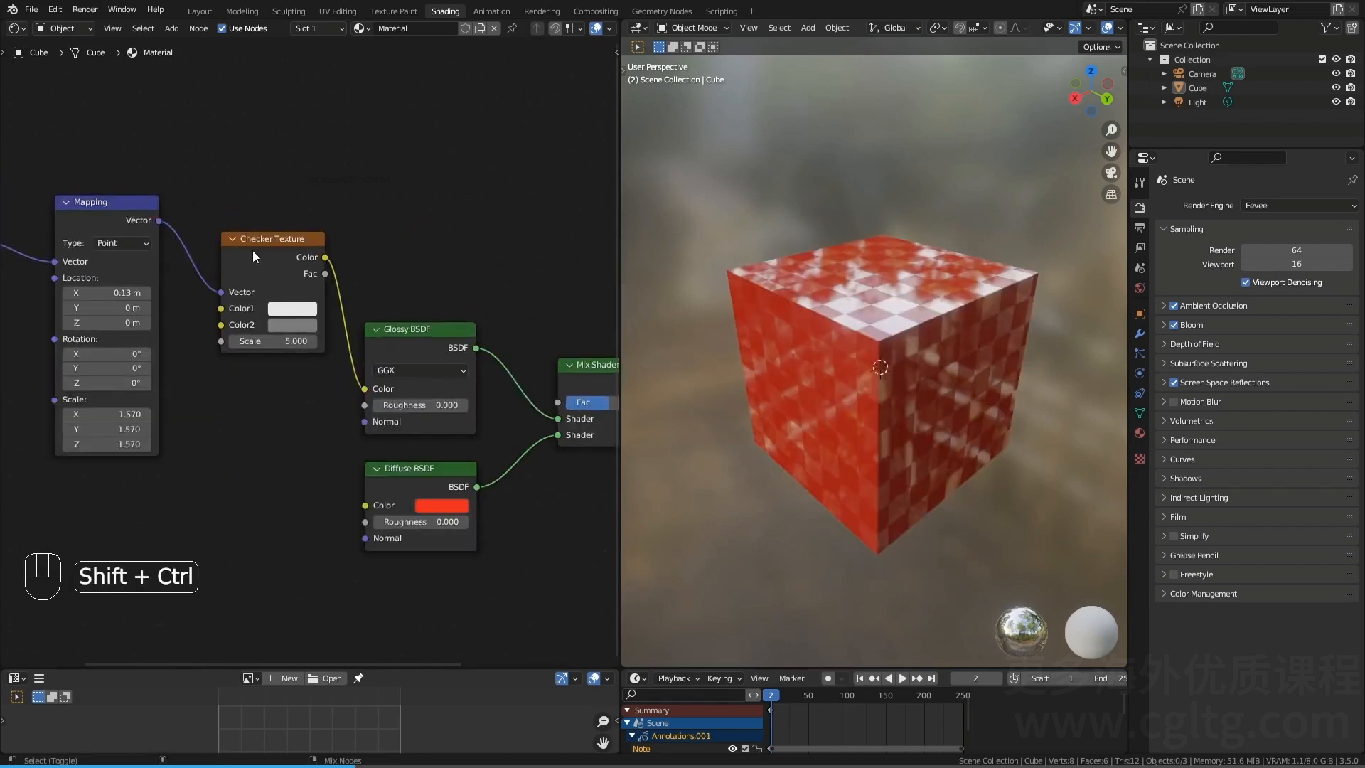
{"action": "left_click", "coordinate": [254, 251], "text": "ctrl+shift"}
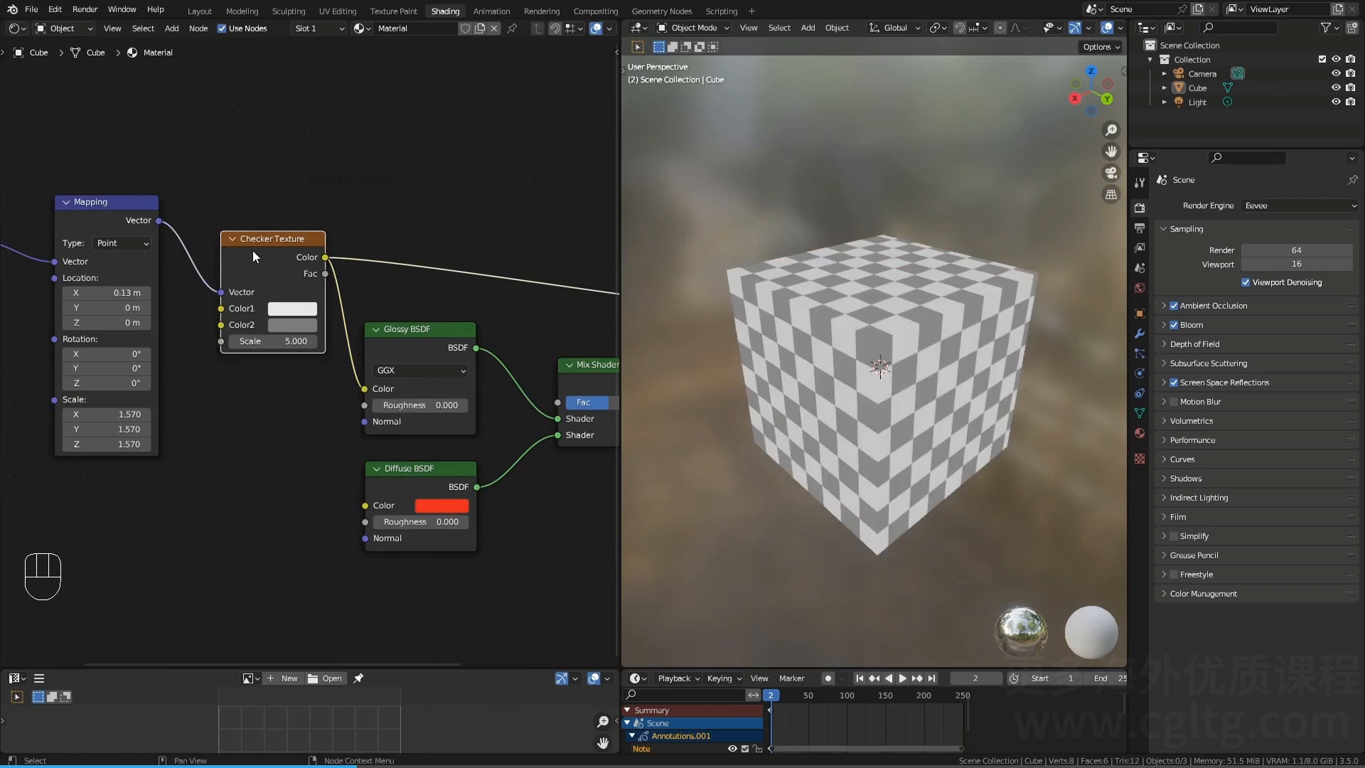
{"action": "left_click", "coordinate": [263, 245], "text": "ctrl+shift"}
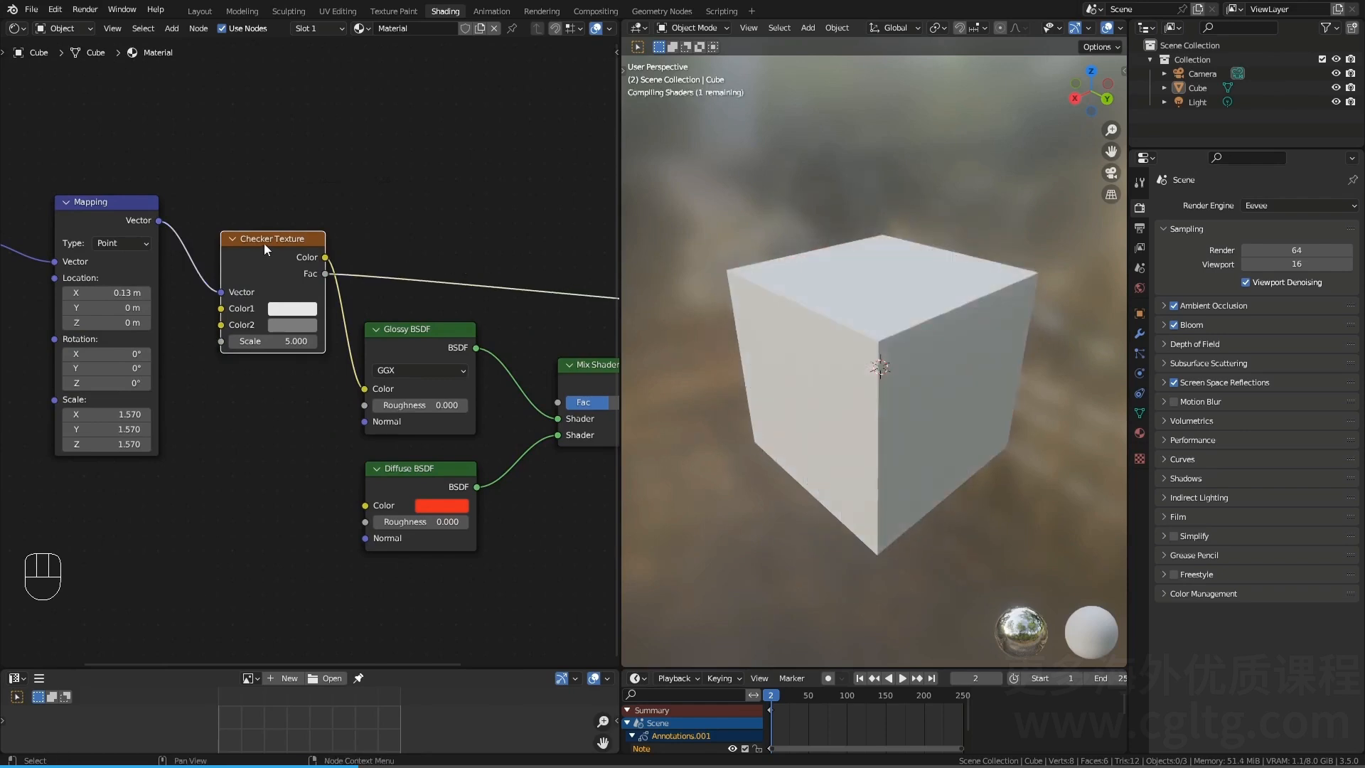
{"action": "middle_click_drag", "start_coordinate": [342, 264], "coordinate": [247, 268], "text": "shift"}
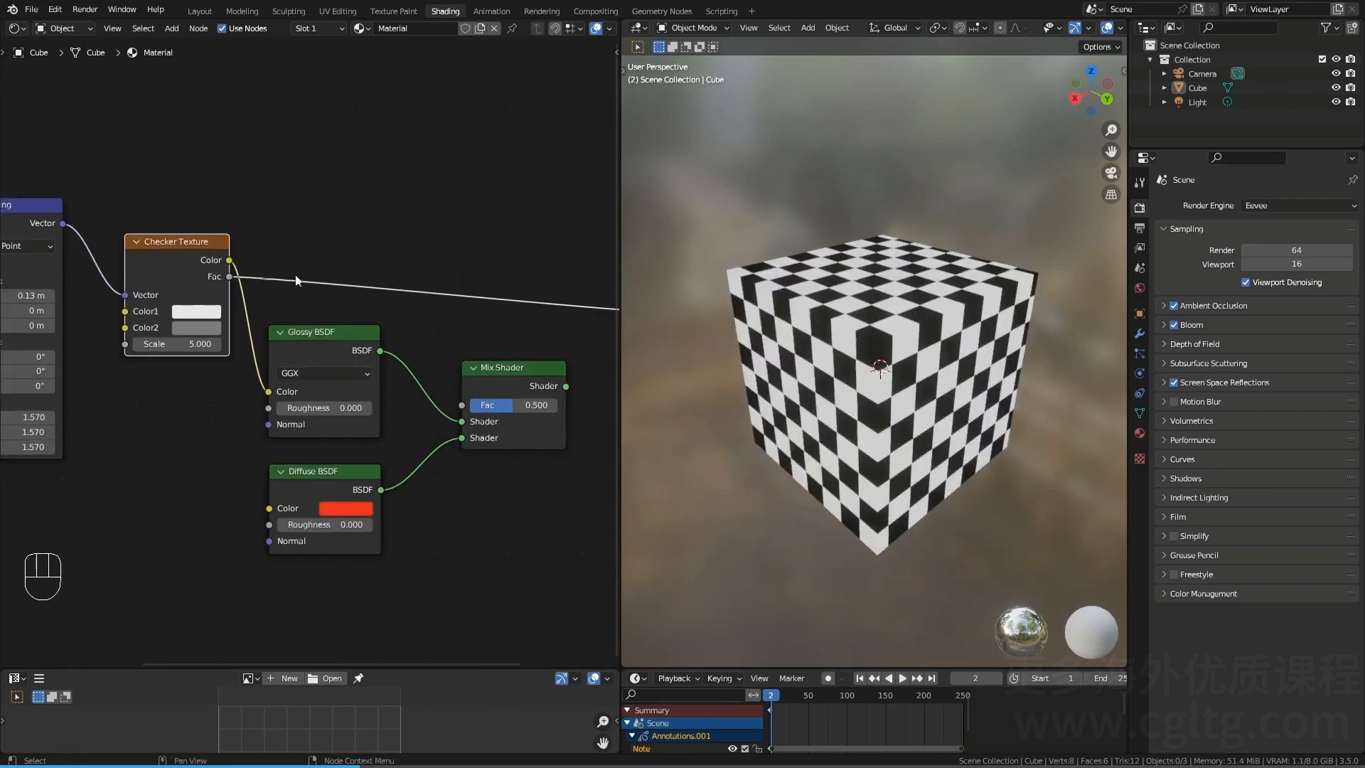
{"action": "middle_click_drag", "start_coordinate": [455, 288], "coordinate": [263, 277]}
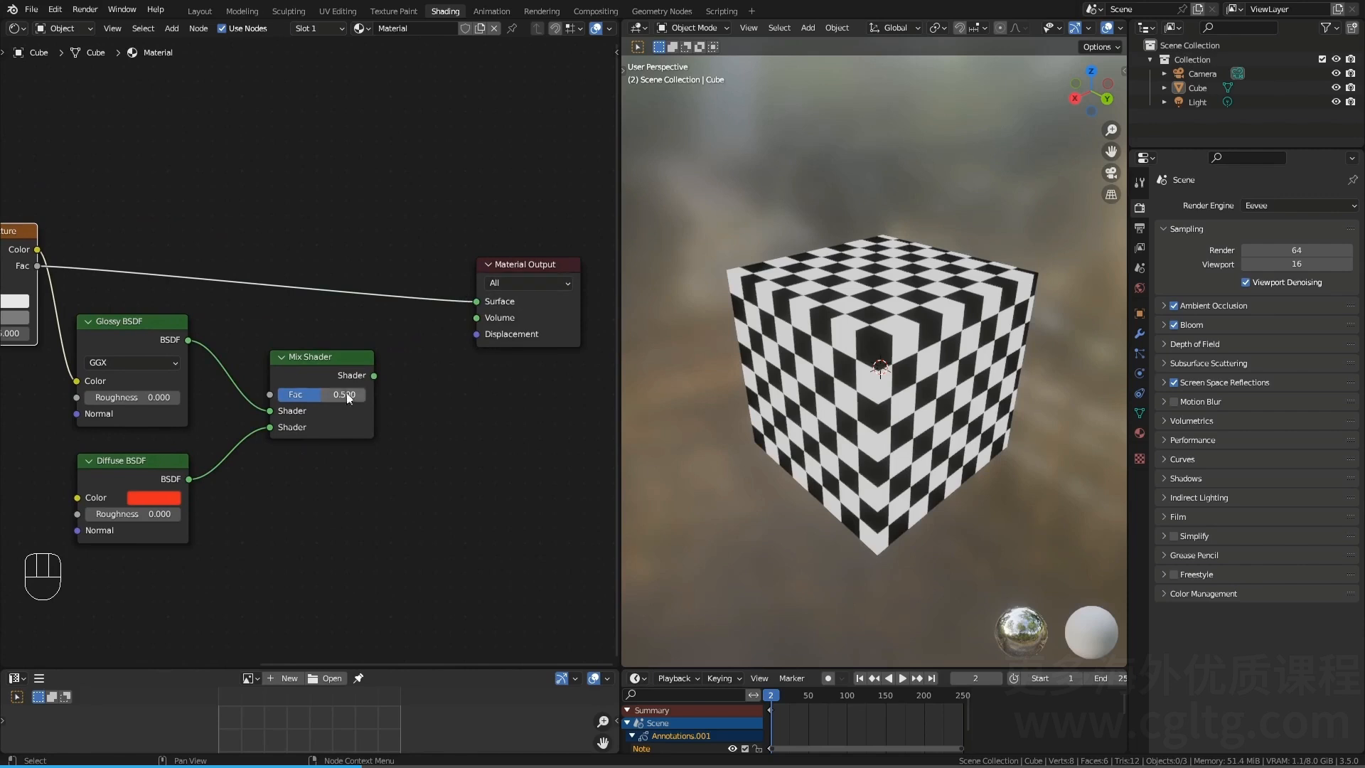
Step: Preview the Mix Shader's output on the cube, followed by the Glossy BSDF's output
{"action": "middle_click_drag", "start_coordinate": [349, 371], "coordinate": [420, 266]}
{"action": "left_click", "coordinate": [407, 348], "text": "ctrl+shift"}
{"action": "left_click", "coordinate": [302, 284], "text": "ctrl+shift"}
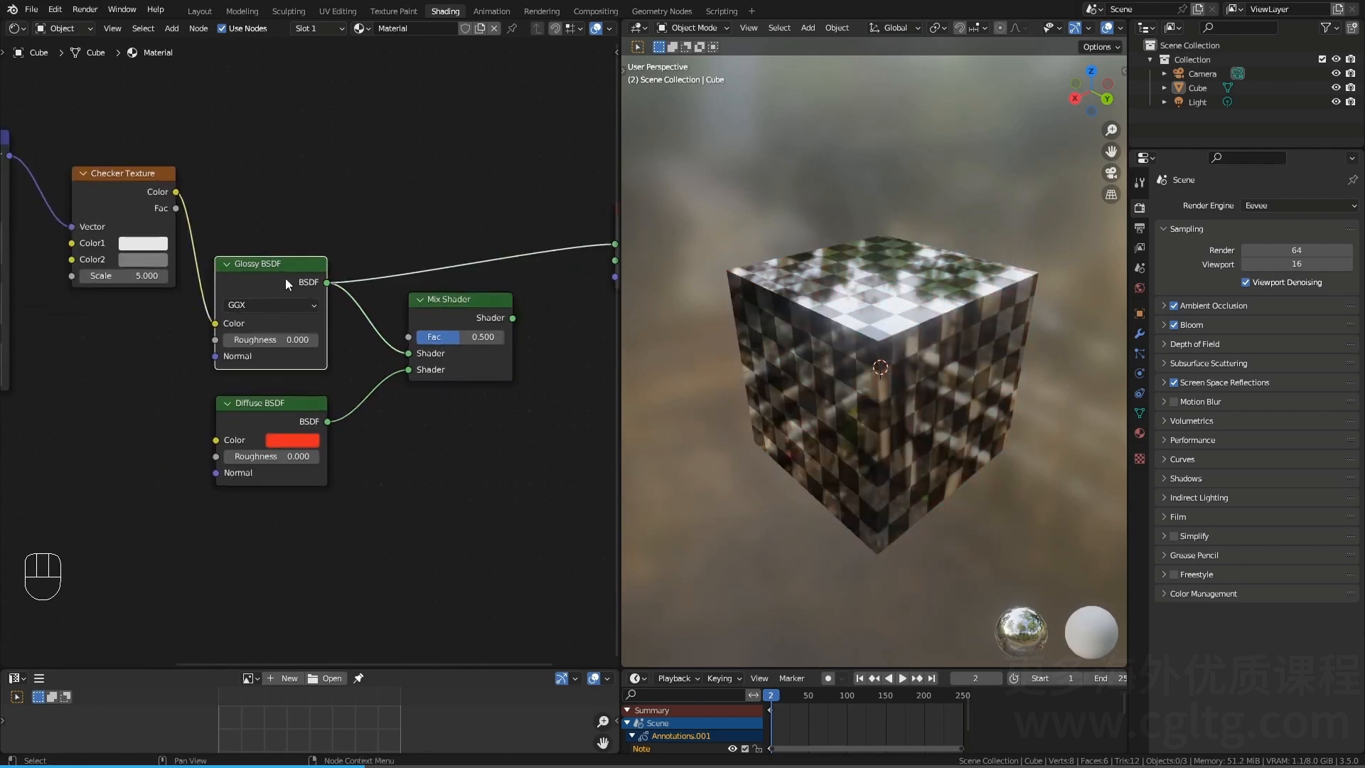
Step: Preview the Texture Coordinate's Generated output on the cube
{"action": "scroll", "coordinate": [289, 276], "scroll_direction": "down", "scroll_amount": 1}
{"action": "middle_click_drag", "start_coordinate": [288, 276], "coordinate": [472, 322], "text": "shift"}
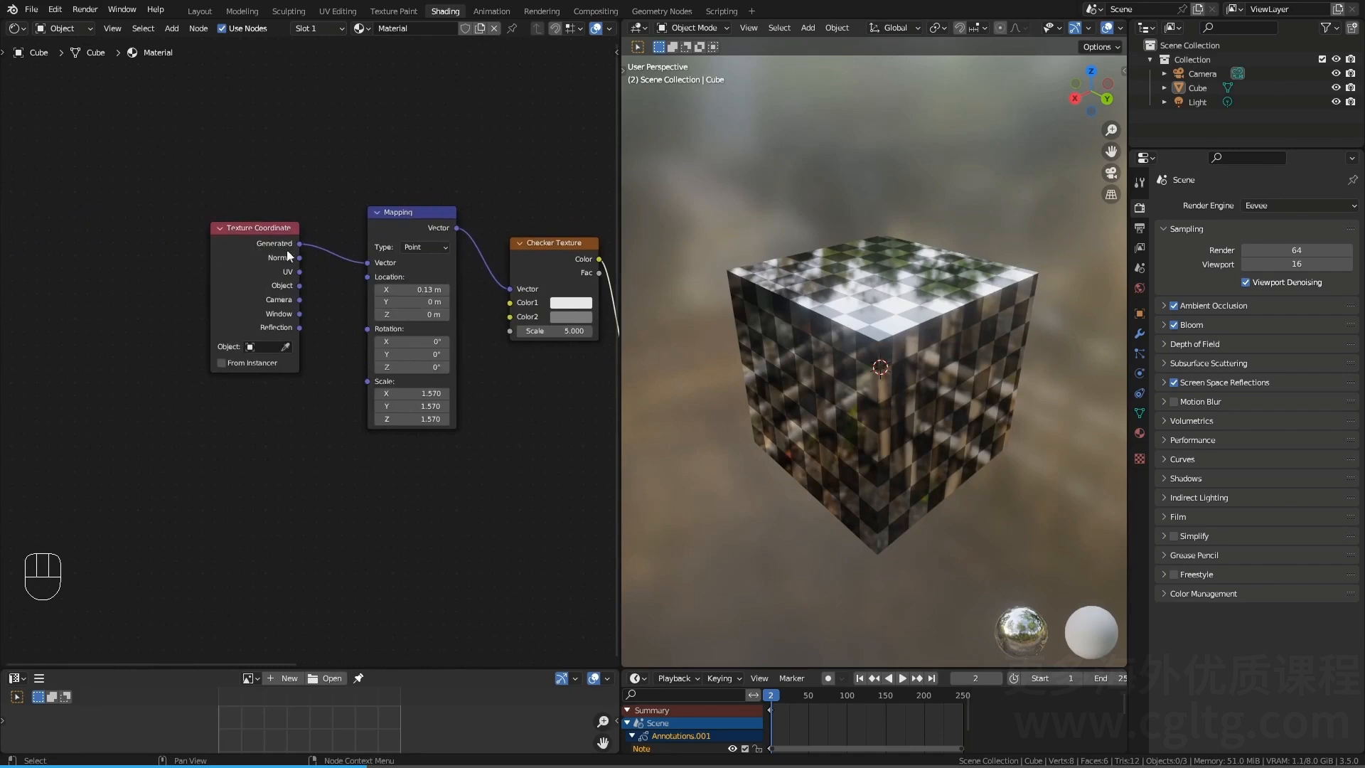
{"action": "scroll", "coordinate": [277, 241], "scroll_direction": "up", "scroll_amount": 2}
{"action": "left_click", "coordinate": [252, 228], "text": "ctrl+shift"}
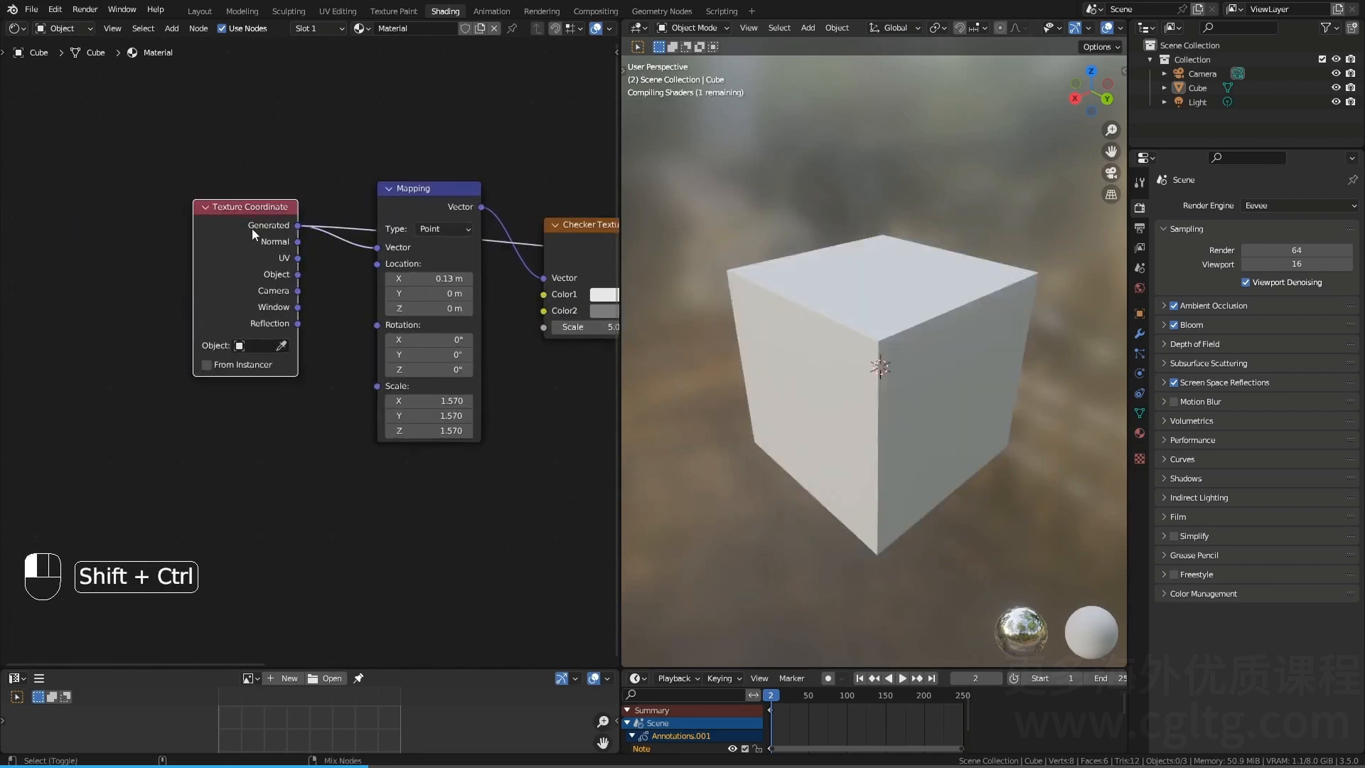
Step: Preview the Checker Texture on the cube, repeatedly alternating between its Color and Fac outputs
{"action": "middle_click_drag", "start_coordinate": [409, 257], "coordinate": [123, 251]}
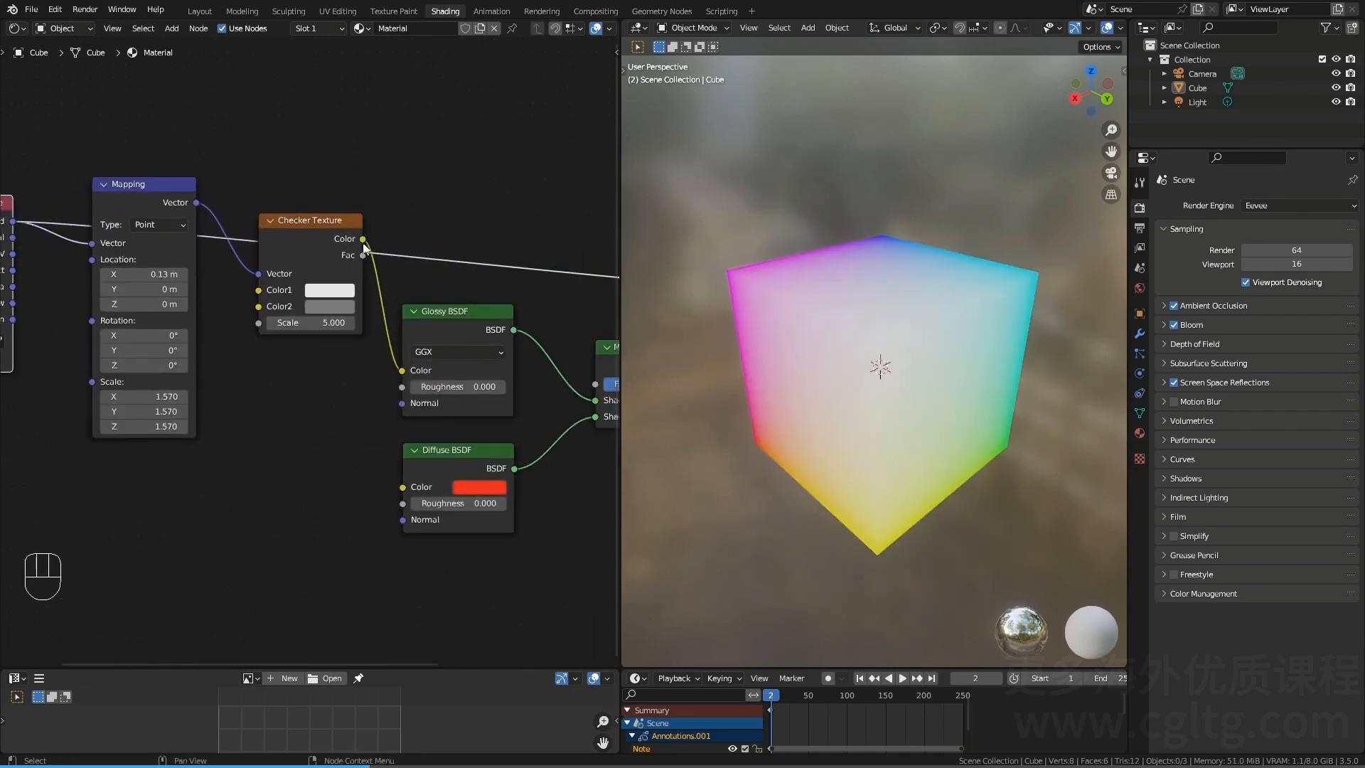
{"action": "left_click", "coordinate": [317, 232], "text": "ctrl+shift"}
{"action": "scroll", "coordinate": [300, 246], "scroll_direction": "up", "scroll_amount": 1}
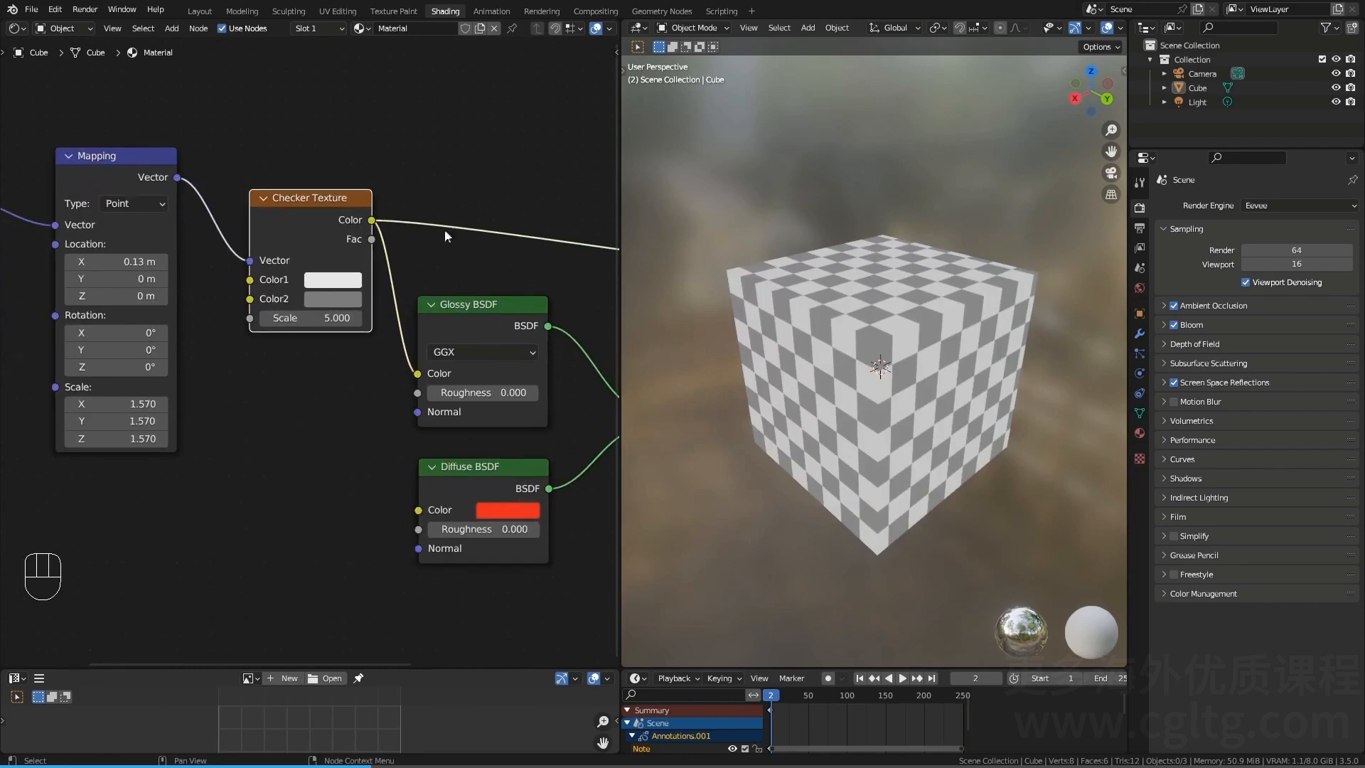
{"action": "key", "text": "ctrl"}
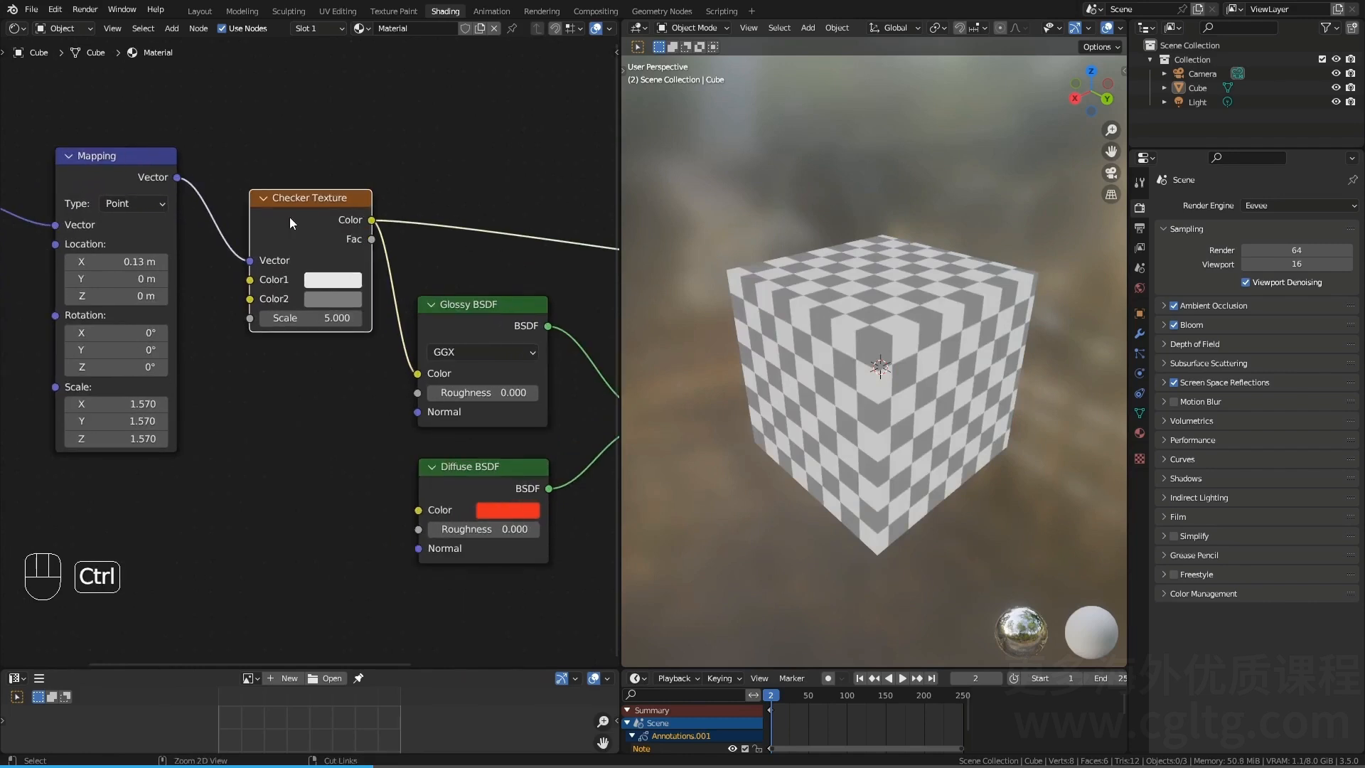
{"action": "left_click", "coordinate": [308, 215], "text": "ctrl+shift"}
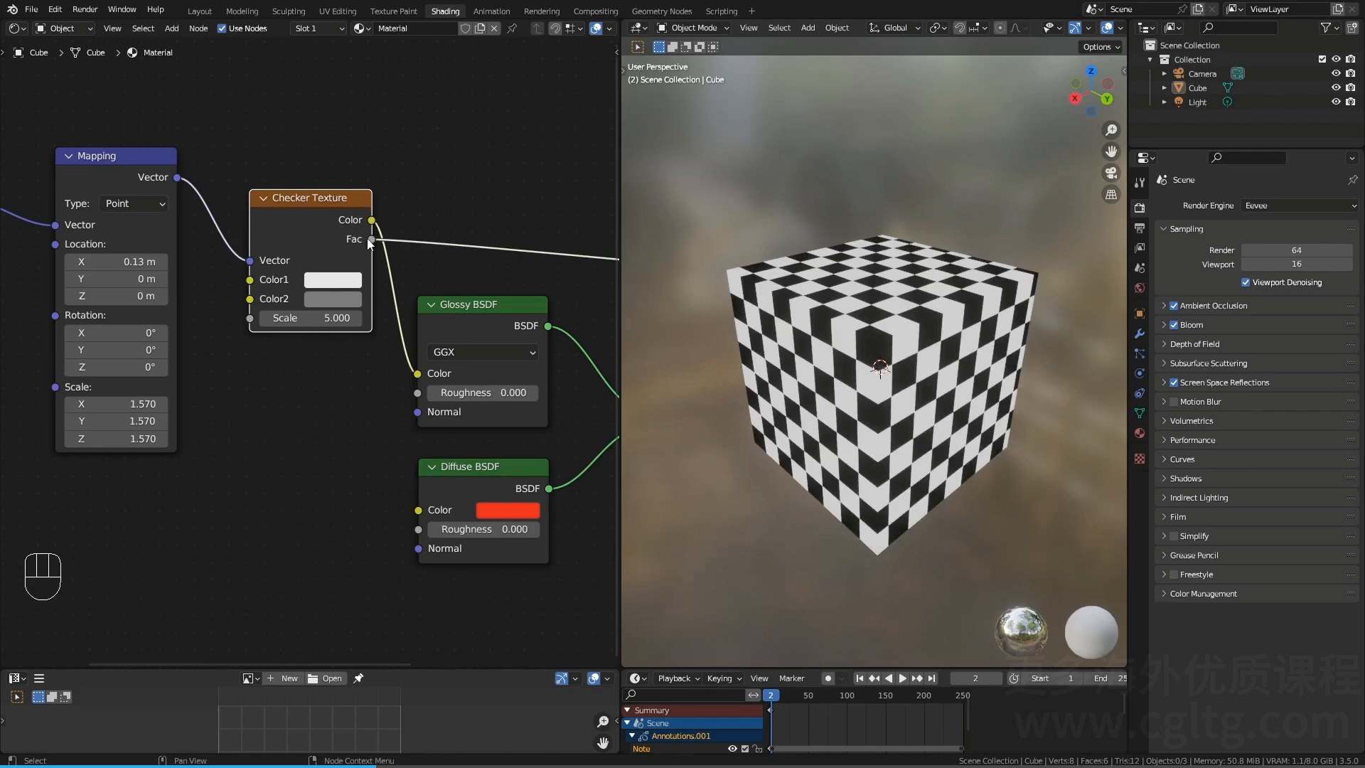
{"action": "left_click", "coordinate": [326, 220], "text": "ctrl+shift"}
{"action": "left_click", "coordinate": [325, 220], "text": "ctrl+shift"}
{"action": "left_click", "coordinate": [325, 221], "text": "ctrl+shift"}
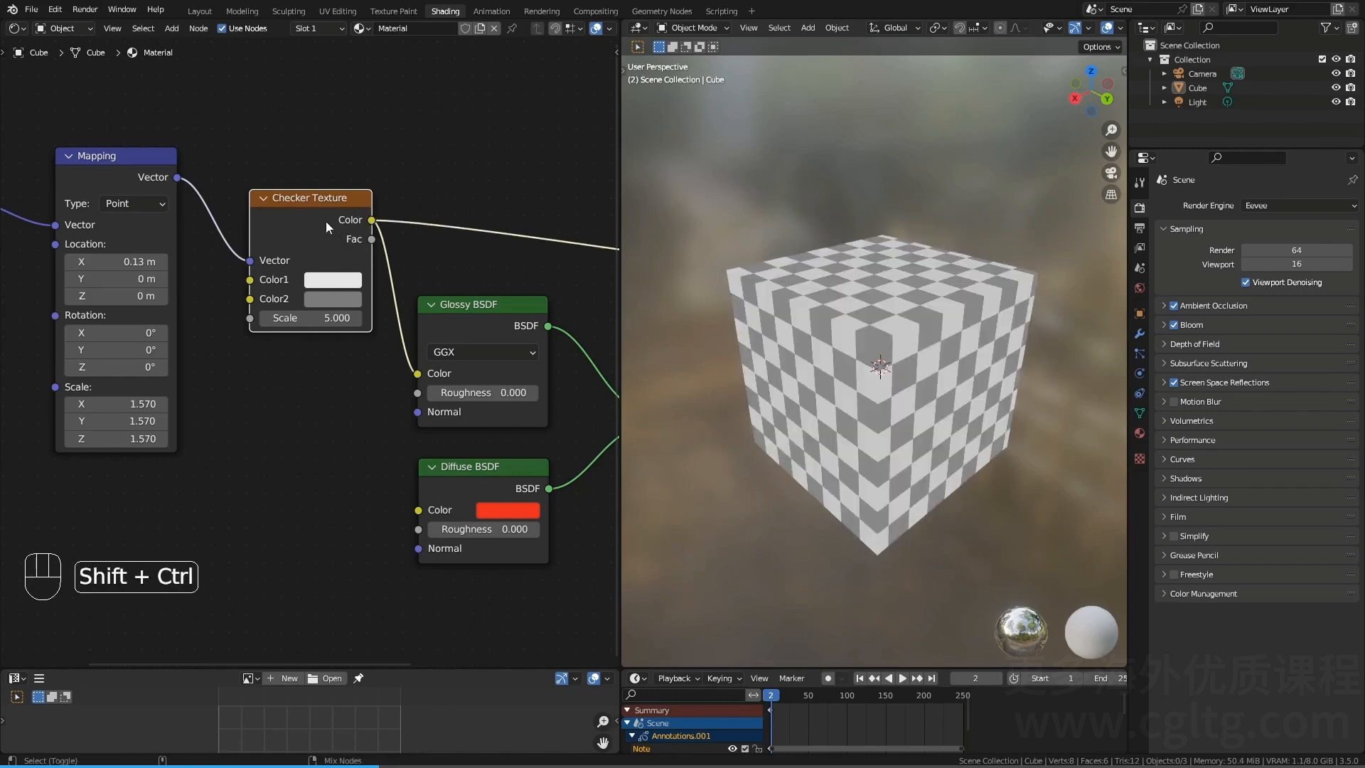
{"action": "left_click", "coordinate": [326, 220], "text": "ctrl+shift"}
Step: Cycle the cube's preview through all of the Texture Coordinate's outputs, from Generated to Reflection
{"action": "scroll", "coordinate": [265, 236], "scroll_direction": "down", "scroll_amount": 2}
{"action": "middle_click_drag", "start_coordinate": [182, 255], "coordinate": [479, 251], "text": "shift"}
{"action": "scroll", "coordinate": [293, 234], "scroll_direction": "up", "scroll_amount": 3}
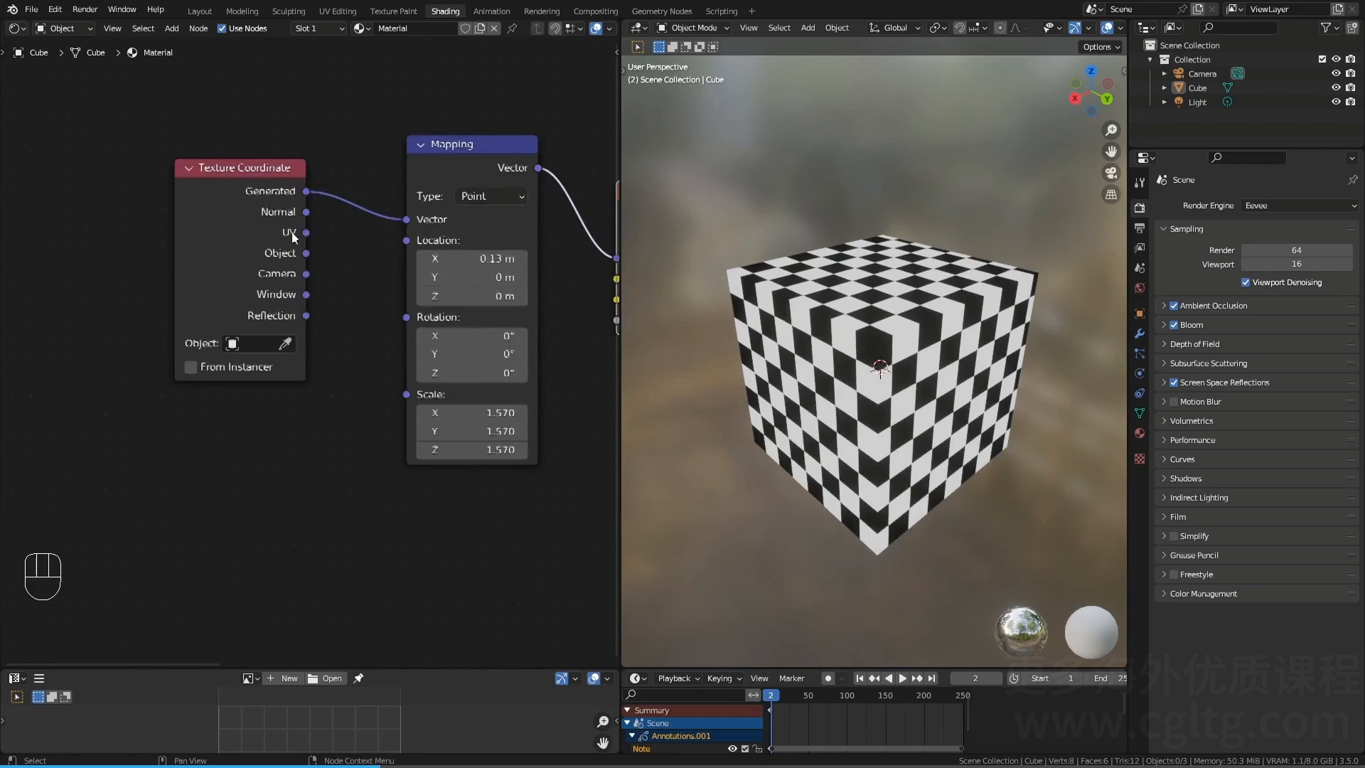
{"action": "left_click", "coordinate": [255, 219], "text": "ctrl+shift"}
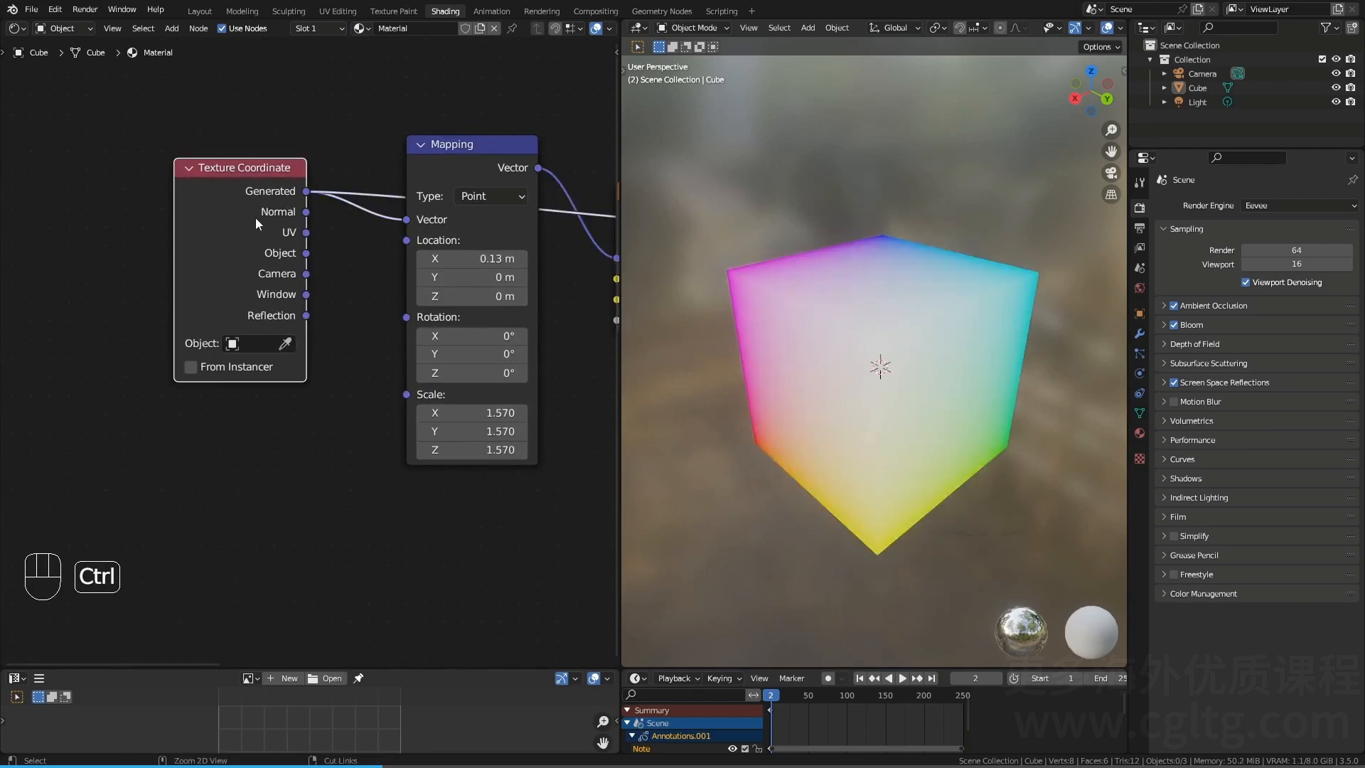
{"action": "left_click", "coordinate": [254, 218], "text": "ctrl+shift"}
{"action": "left_click", "coordinate": [254, 217], "text": "ctrl+shift"}
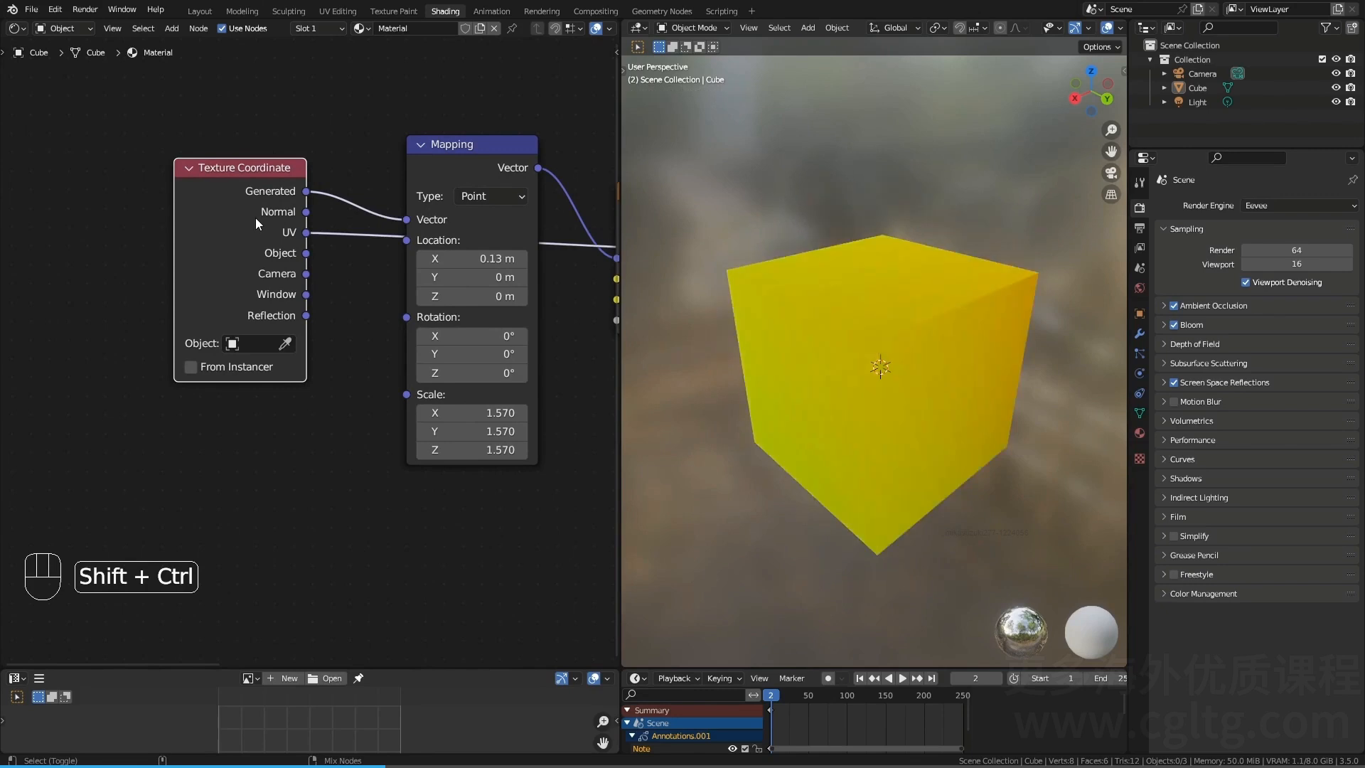
{"action": "left_click", "coordinate": [255, 218], "text": "ctrl+shift"}
{"action": "left_click", "coordinate": [255, 217], "text": "ctrl+shift"}
{"action": "left_click", "coordinate": [255, 218], "text": "ctrl+shift"}
{"action": "left_click", "coordinate": [255, 217], "text": "ctrl+shift"}
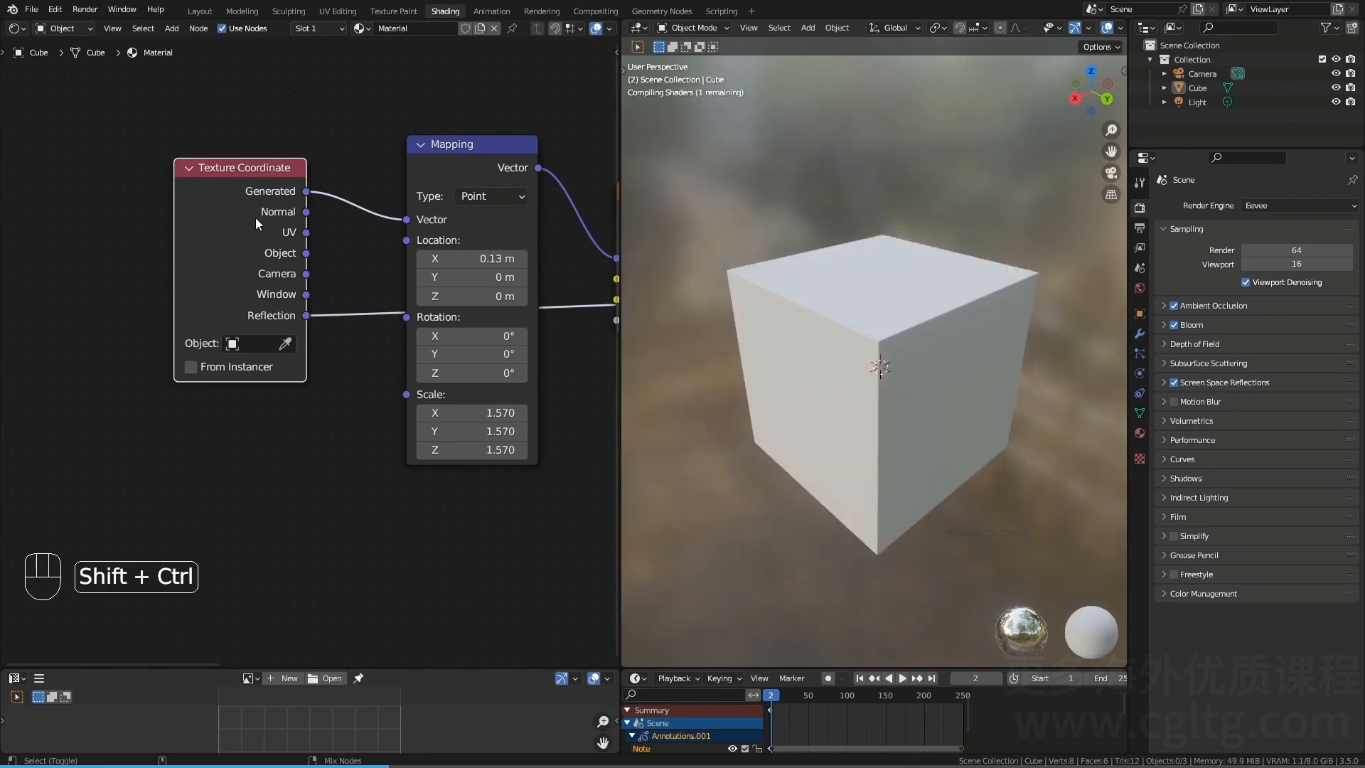
{"action": "left_click", "coordinate": [254, 217], "text": "ctrl+shift"}
Step: Send the Mix Shader's output back to the Material Output's Surface to restore the full material
{"action": "scroll", "coordinate": [341, 265], "scroll_direction": "down", "scroll_amount": 7}
{"action": "middle_click_drag", "start_coordinate": [555, 355], "coordinate": [93, 320]}
{"action": "left_click", "coordinate": [306, 320], "text": "ctrl+shift"}
Step: Move the Glossy BSDF, Diffuse BSDF and Mix Shader back up, with the Glossy BSDF level with the Checker Texture
{"action": "left_click_drag", "start_coordinate": [299, 263], "coordinate": [182, 431]}
{"action": "key", "text": "g"}
{"action": "left_click", "coordinate": [200, 363]}
{"action": "left_click", "coordinate": [78, 415]}
Step: Select the Texture Coordinate and Mapping nodes together and delete them
{"action": "middle_click_drag", "start_coordinate": [78, 415], "coordinate": [329, 410]}
{"action": "scroll", "coordinate": [249, 364], "scroll_direction": "up", "scroll_amount": 2}
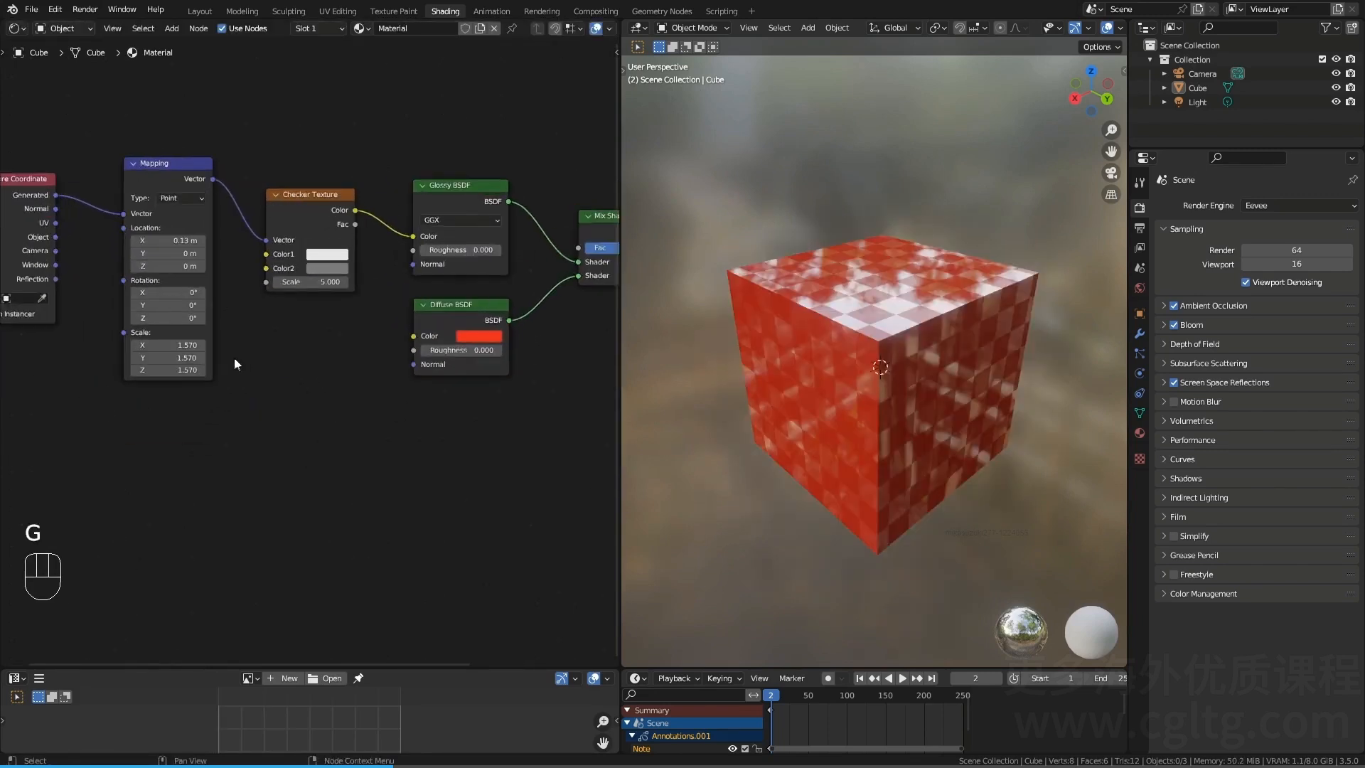
{"action": "middle_click_drag", "start_coordinate": [240, 358], "coordinate": [350, 351]}
{"action": "scroll", "coordinate": [232, 279], "scroll_direction": "up", "scroll_amount": 3}
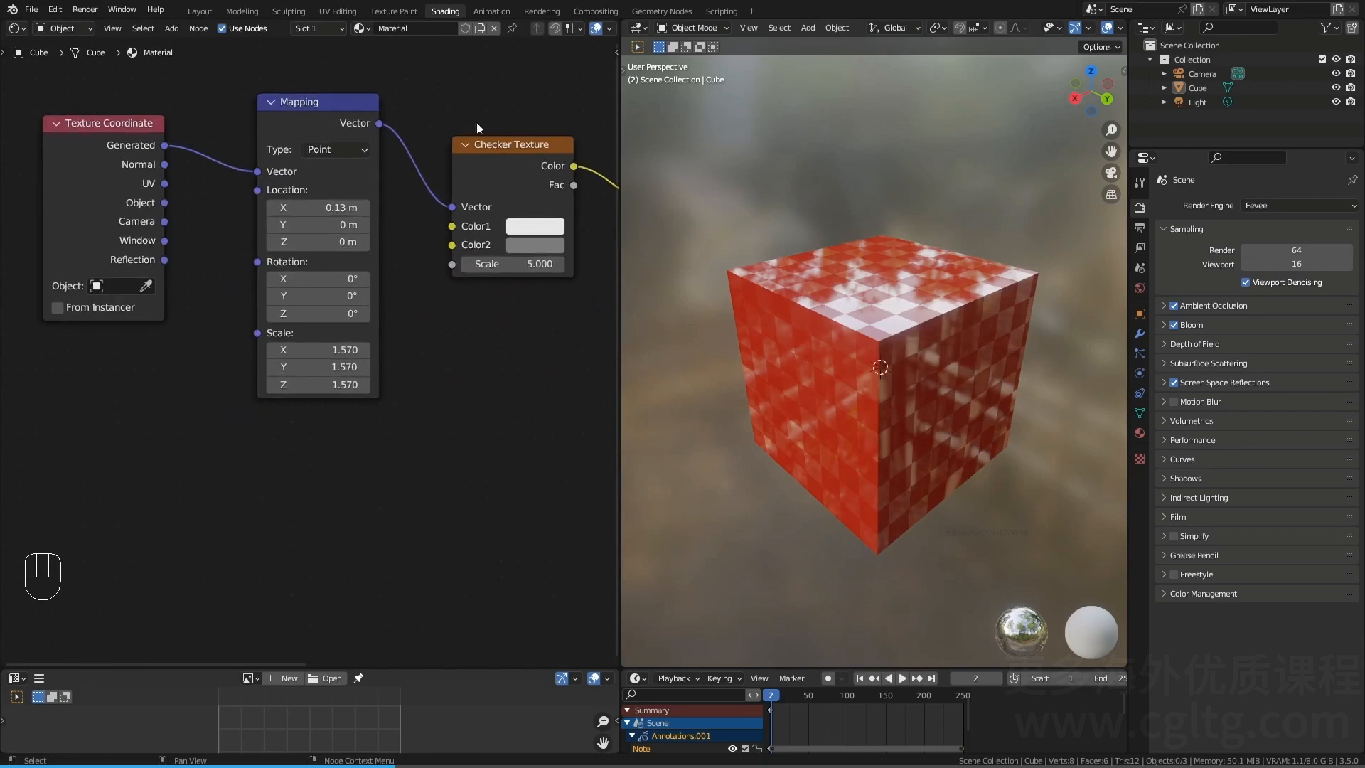
{"action": "middle_click_drag", "start_coordinate": [420, 160], "coordinate": [421, 221]}
{"action": "left_click_drag", "start_coordinate": [146, 224], "coordinate": [178, 214]}
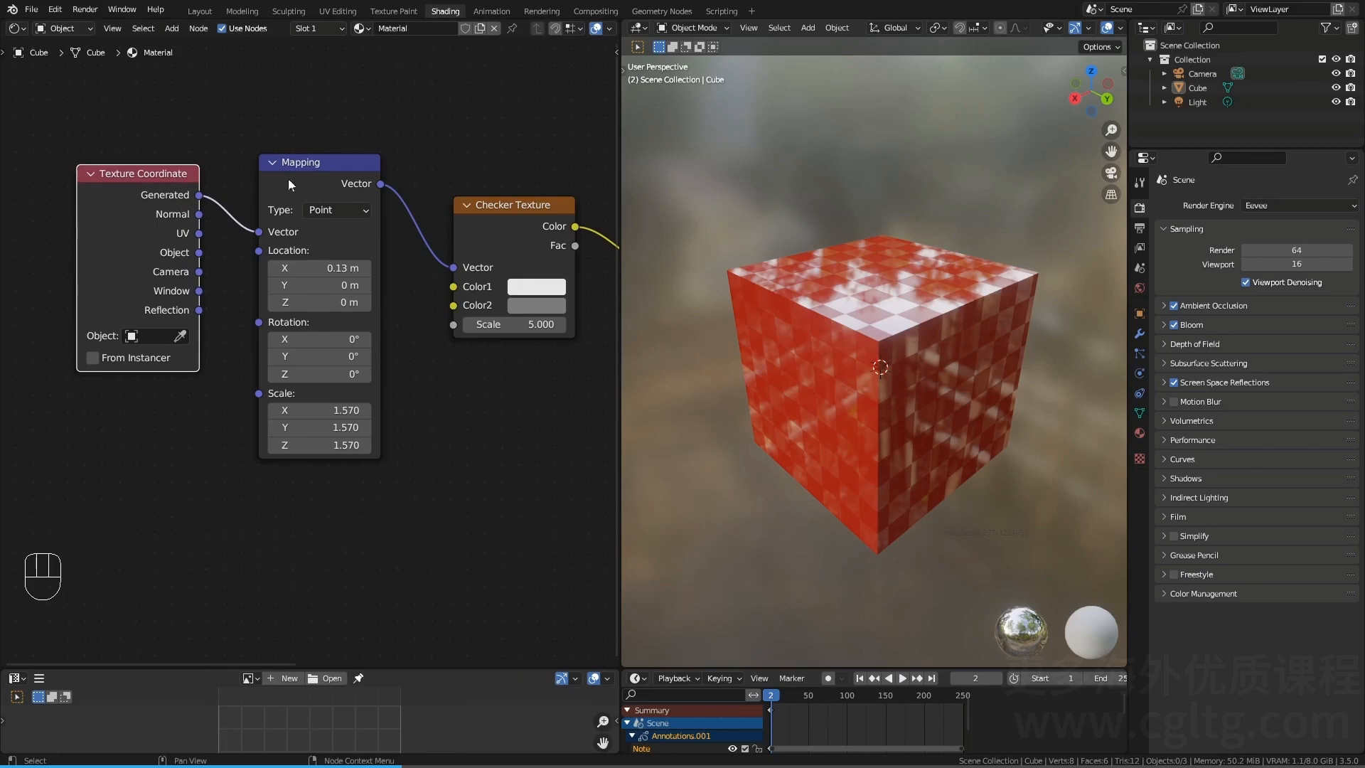
{"action": "left_click", "coordinate": [309, 226], "text": "shift"}
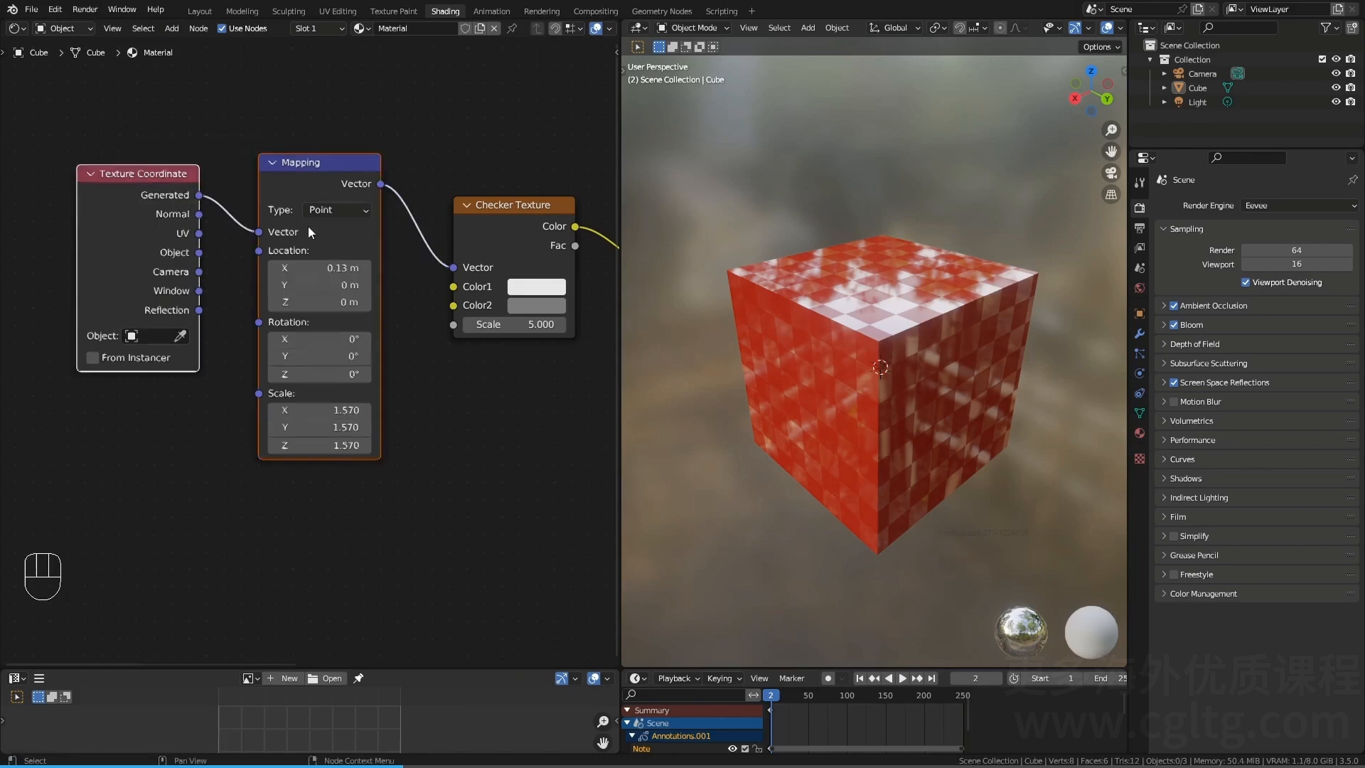
{"action": "key", "text": "x"}
Step: Add a linked Mapping and Texture Coordinate setup to the Checker Texture with Node Wrangler, and move the pair away from it
{"action": "key", "text": "ctrl"}
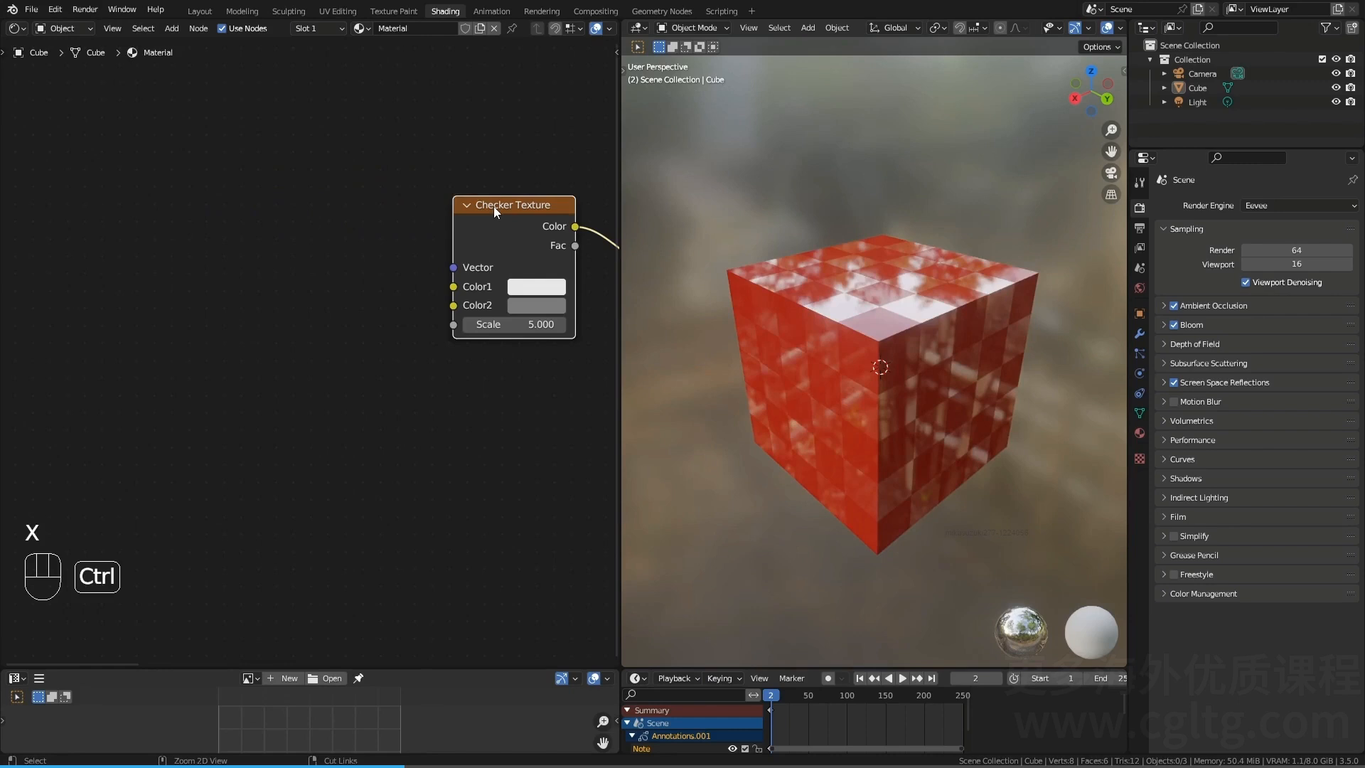
{"action": "key", "text": "ctrl+t"}
{"action": "left_click_drag", "start_coordinate": [350, 273], "coordinate": [291, 242]}
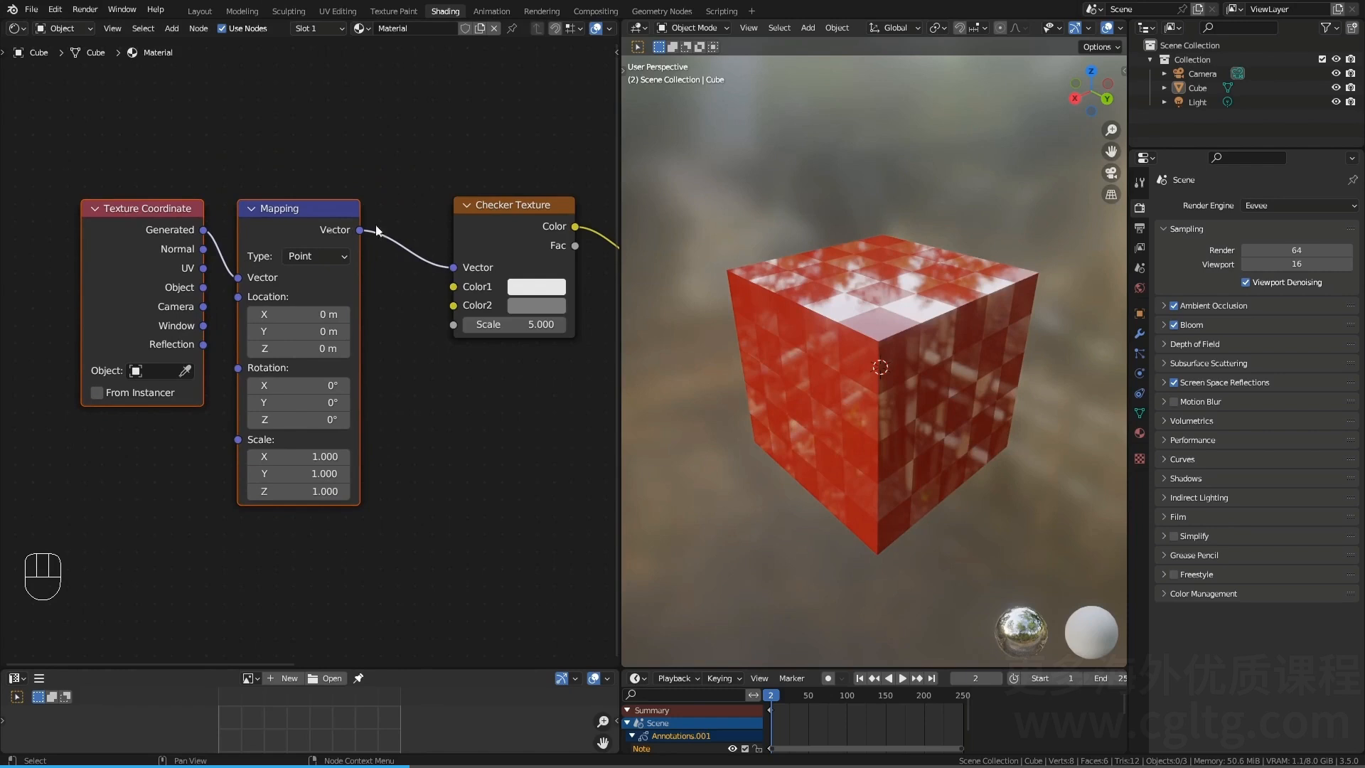
Step: Add an Image Texture node in the empty space below the Checker Texture
{"action": "scroll", "coordinate": [513, 445], "scroll_direction": "down", "scroll_amount": 1}
{"action": "middle_click_drag", "start_coordinate": [514, 444], "coordinate": [364, 285], "text": "shift"}
{"action": "key", "text": "shift+a"}
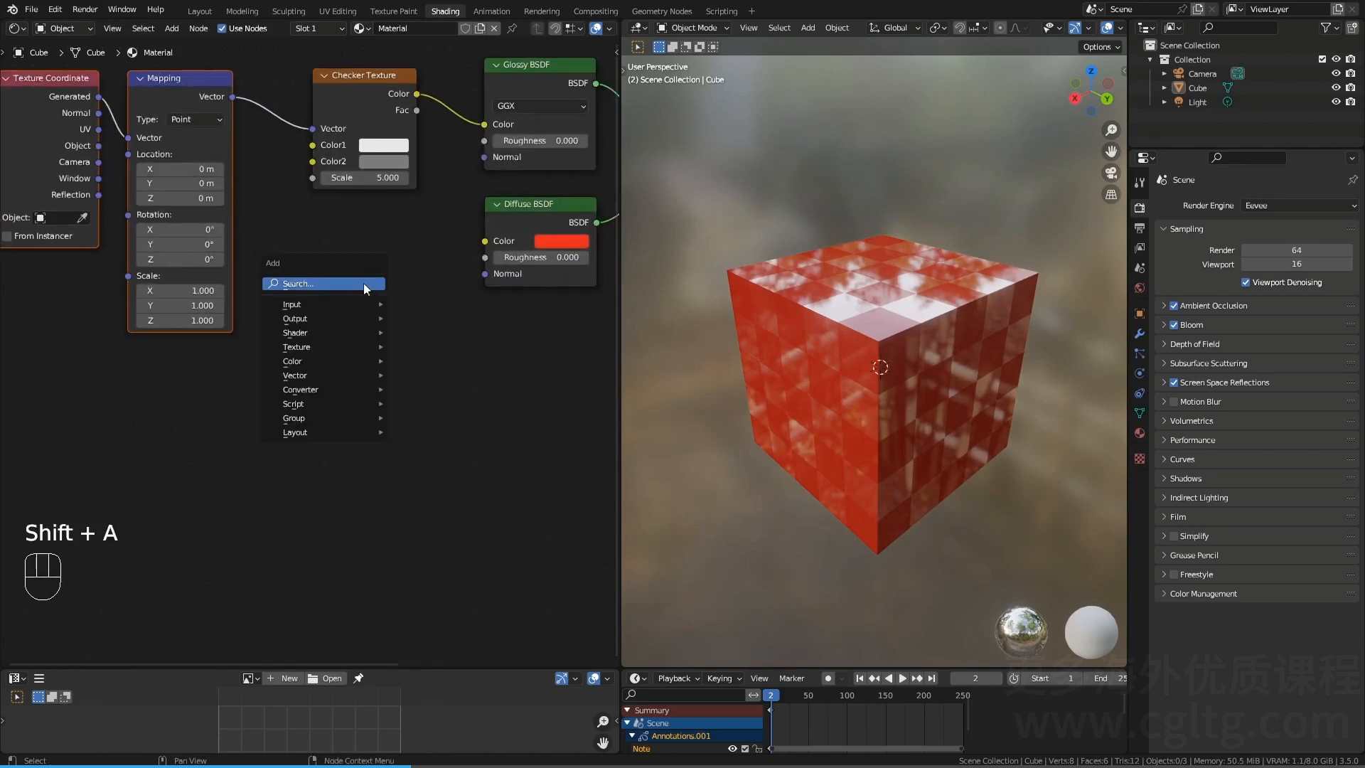
{"action": "left_click", "coordinate": [364, 283]}
{"action": "type", "text": "imag"}
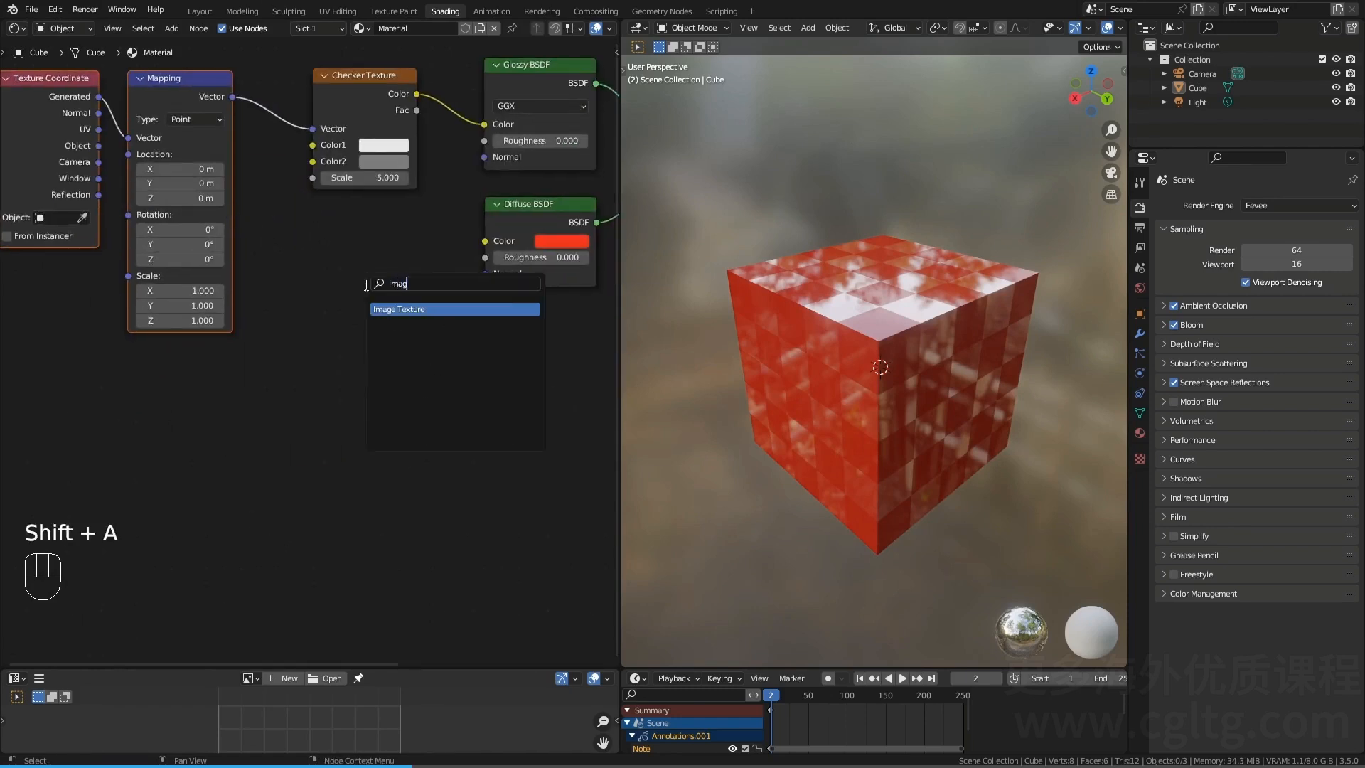
{"action": "key", "text": "Return"}
{"action": "left_click", "coordinate": [341, 396]}
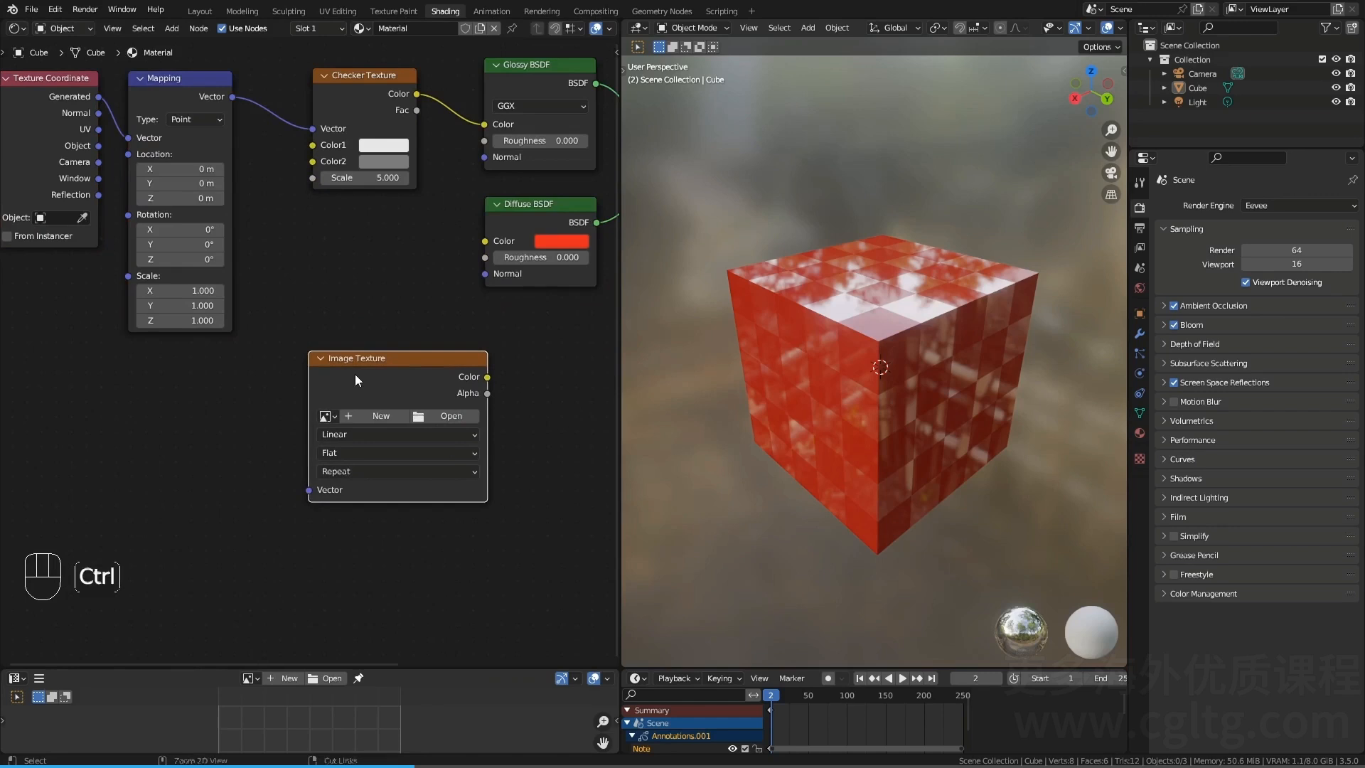
Step: Add a linked Mapping and Texture Coordinate setup to the Image Texture with Node Wrangler
{"action": "key", "text": "ctrl+t"}
{"action": "middle_click_drag", "start_coordinate": [347, 383], "coordinate": [417, 330], "text": "shift"}
{"action": "scroll", "coordinate": [412, 329], "scroll_direction": "up", "scroll_amount": 1}
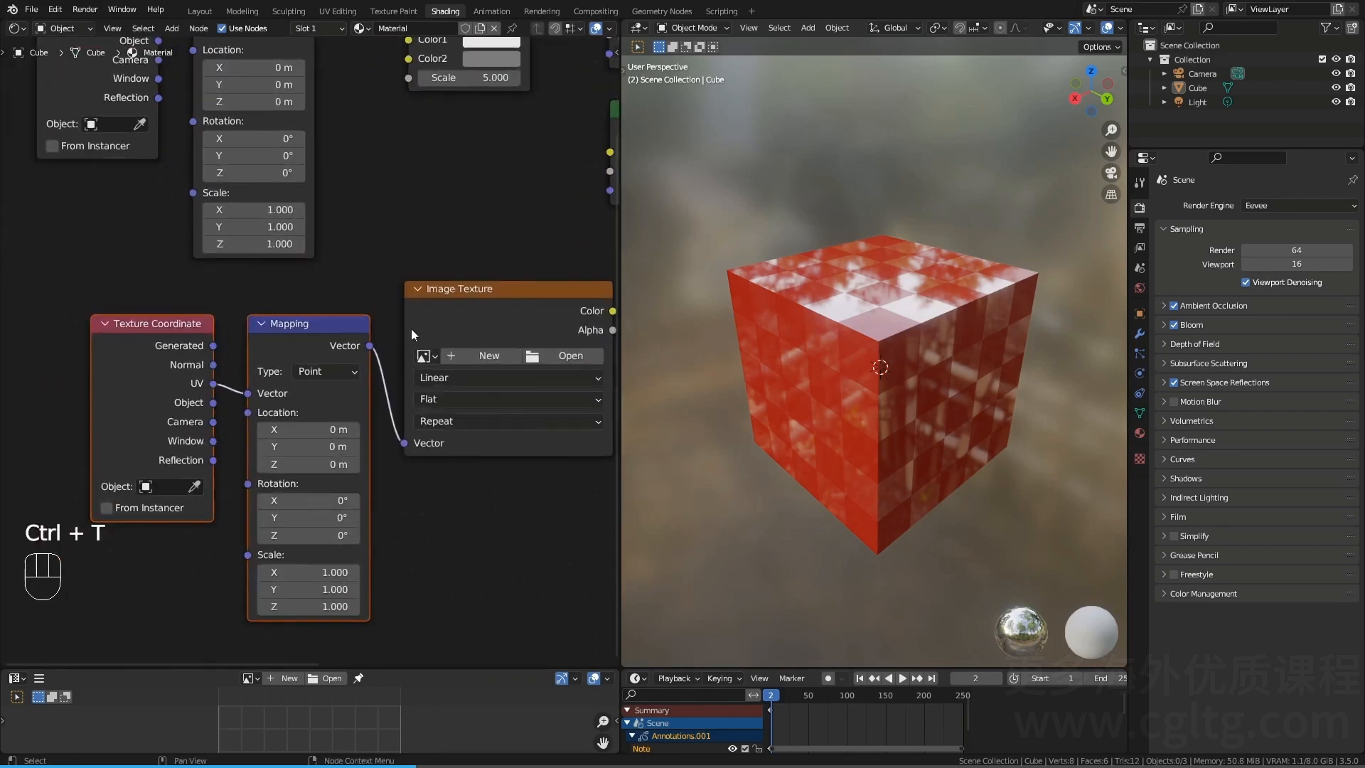
{"action": "middle_click_drag", "start_coordinate": [109, 329], "coordinate": [169, 301]}
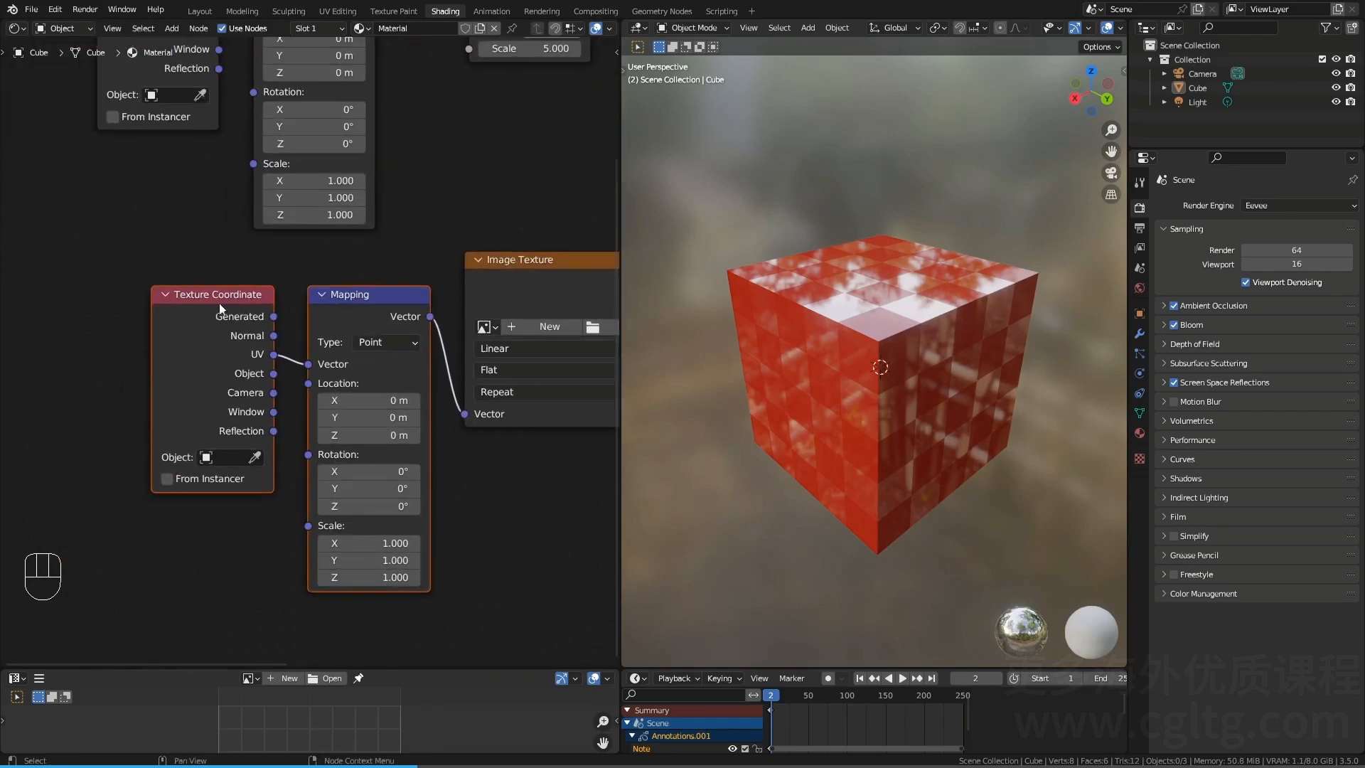
{"action": "middle_click_drag", "start_coordinate": [460, 321], "coordinate": [328, 344]}
{"action": "scroll", "coordinate": [327, 345], "scroll_direction": "up", "scroll_amount": 1}
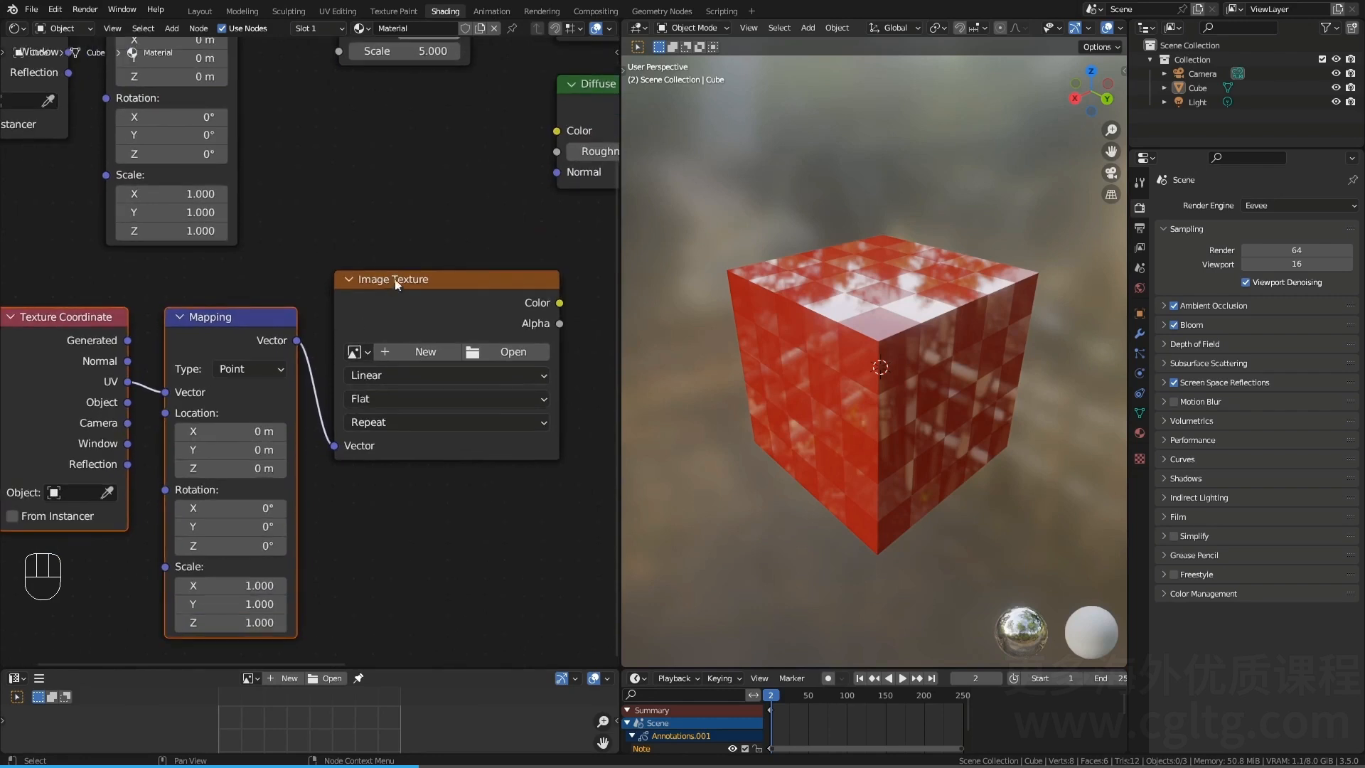
Step: Delete the lower Texture Coordinate and Mapping nodes together with the Image Texture they feed
{"action": "middle_click_drag", "start_coordinate": [377, 301], "coordinate": [441, 269]}
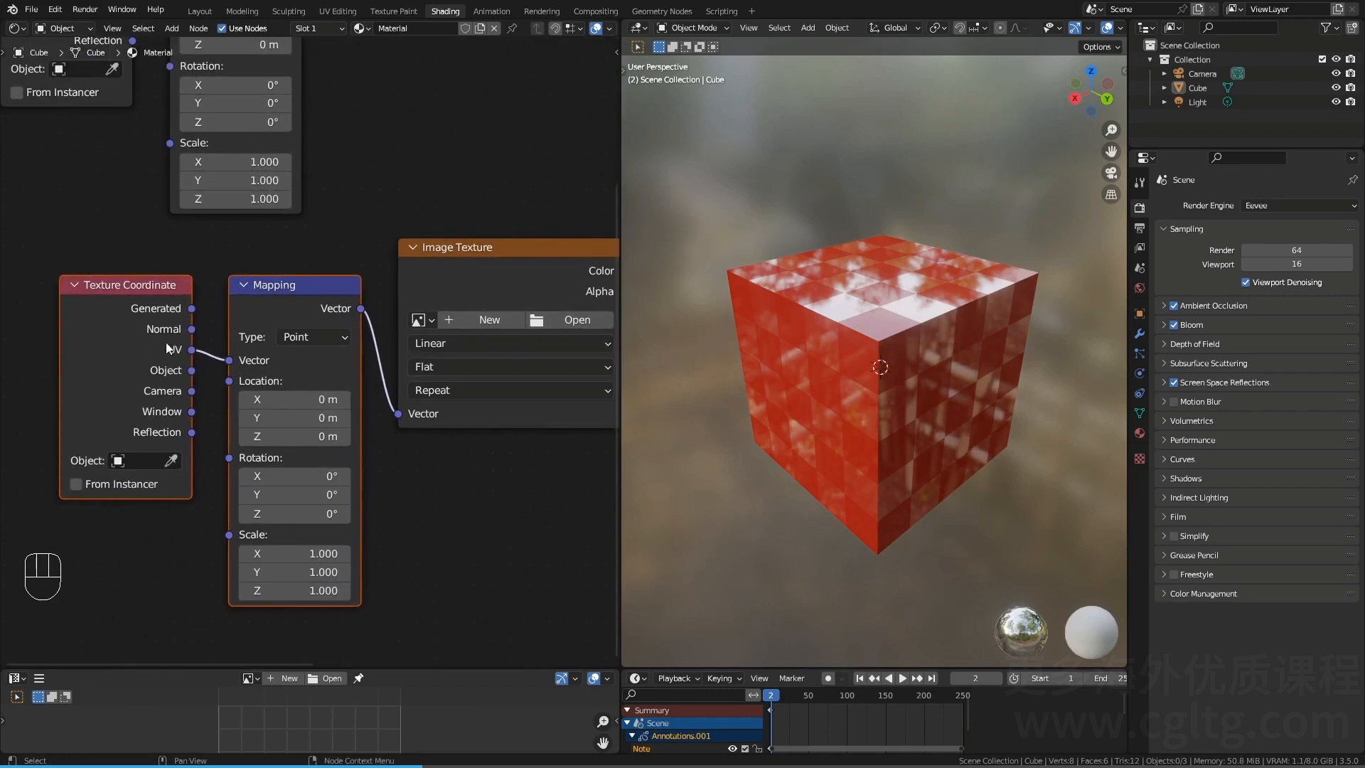
{"action": "scroll", "coordinate": [178, 368], "scroll_direction": "down", "scroll_amount": 2}
{"action": "left_click_drag", "start_coordinate": [165, 280], "coordinate": [334, 356]}
{"action": "key", "text": "x"}
{"action": "middle_click_drag", "start_coordinate": [340, 293], "coordinate": [257, 327]}
{"action": "key", "text": "x"}
Step: Move the Diffuse BSDF down into empty space and give it a linked Image Texture, Mapping and Texture Coordinate setup with Node Wrangler
{"action": "left_click_drag", "start_coordinate": [459, 187], "coordinate": [447, 388]}
{"action": "scroll", "coordinate": [342, 365], "scroll_direction": "up", "scroll_amount": 1}
{"action": "scroll", "coordinate": [341, 366], "scroll_direction": "up", "scroll_amount": 1}
{"action": "middle_click_drag", "start_coordinate": [341, 366], "coordinate": [332, 309]}
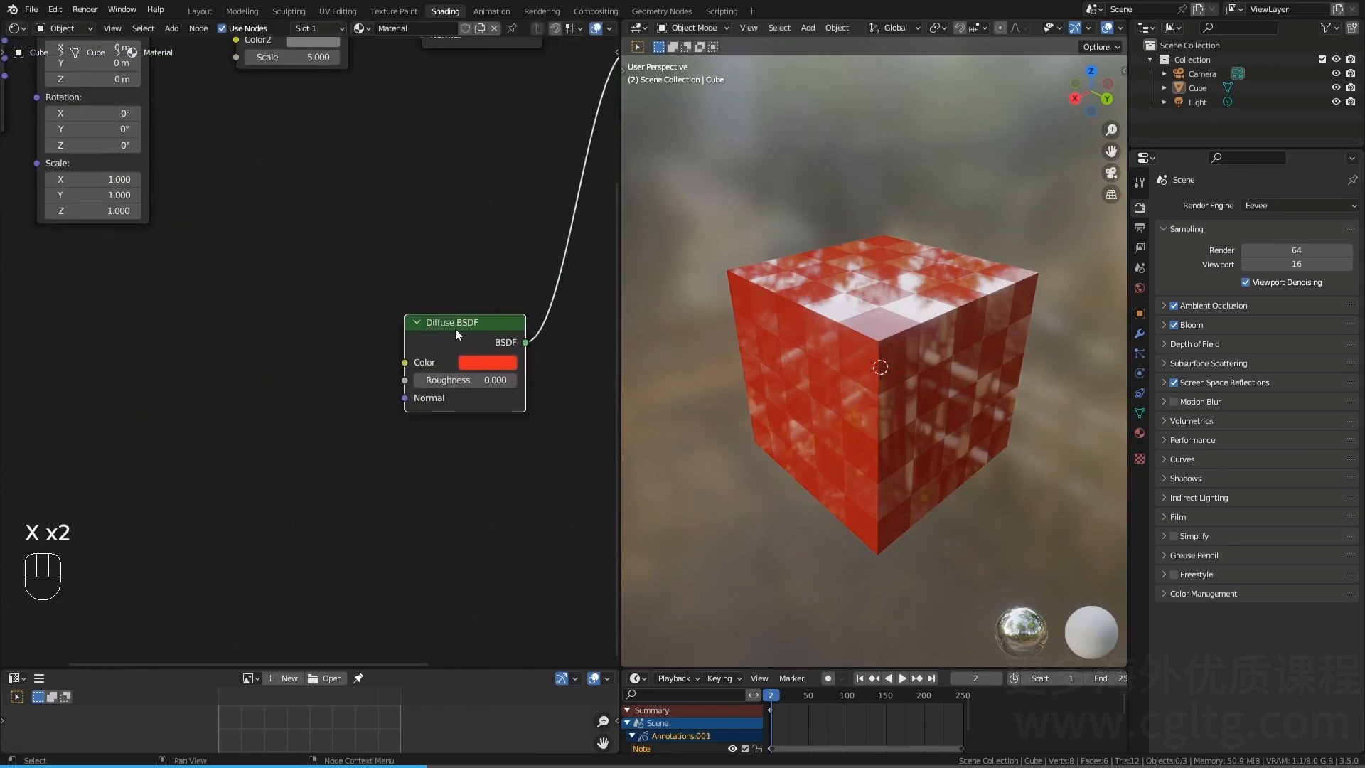
{"action": "key", "text": "ctrl+t"}
{"action": "middle_click_drag", "start_coordinate": [207, 312], "coordinate": [388, 295], "text": "shift"}
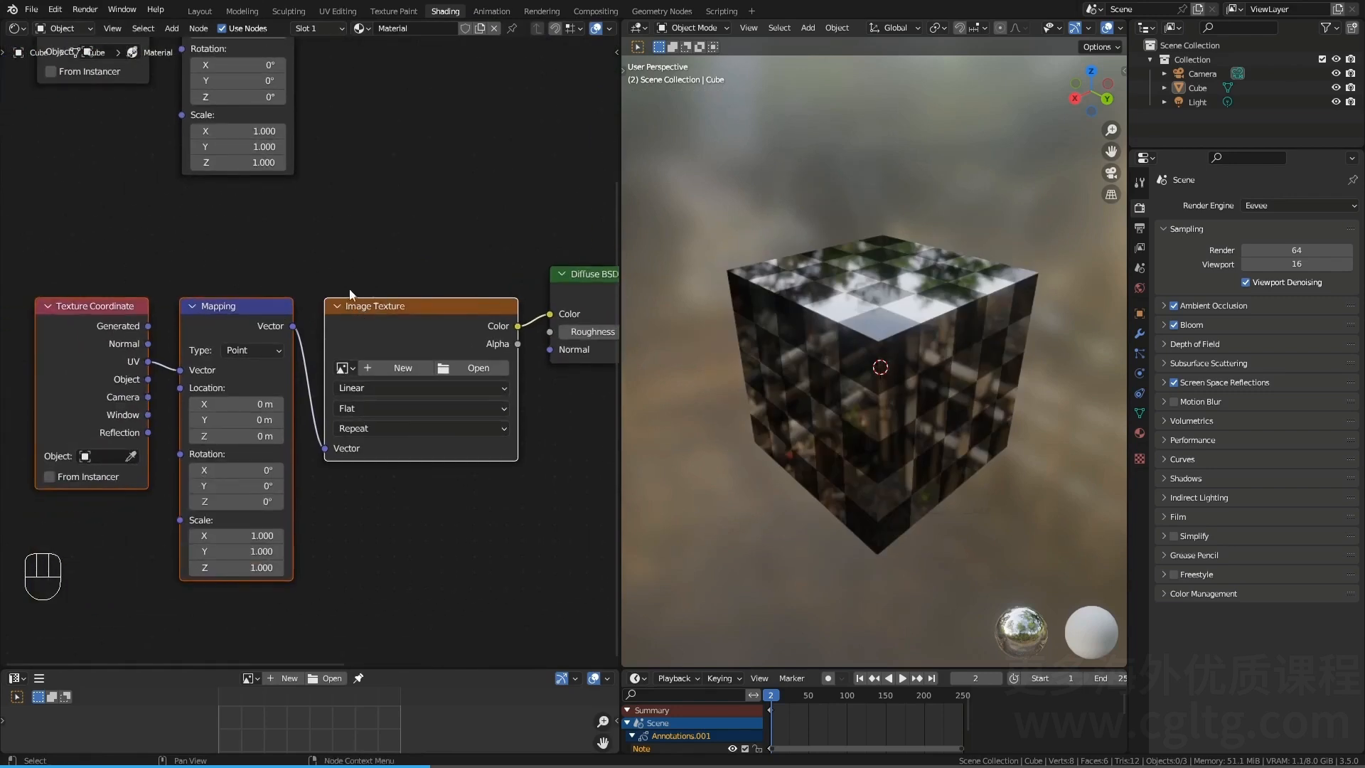
Step: Delete the Image Texture's Texture Coordinate and Mapping nodes, and add a new linked pair to it with Node Wrangler
{"action": "left_click", "coordinate": [238, 320]}
{"action": "left_click", "coordinate": [86, 326]}
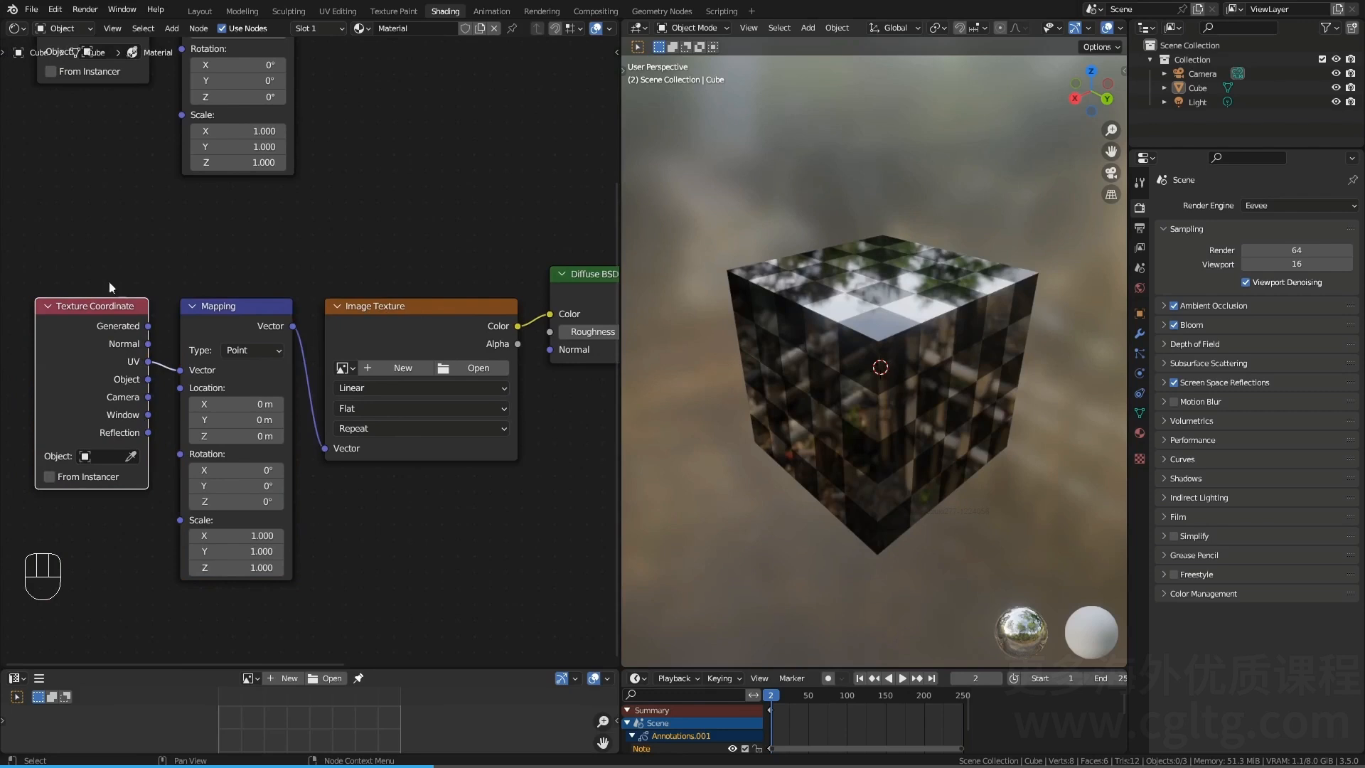
{"action": "left_click_drag", "start_coordinate": [108, 282], "coordinate": [233, 378]}
{"action": "key", "text": "x"}
{"action": "left_click_drag", "start_coordinate": [400, 318], "coordinate": [363, 298]}
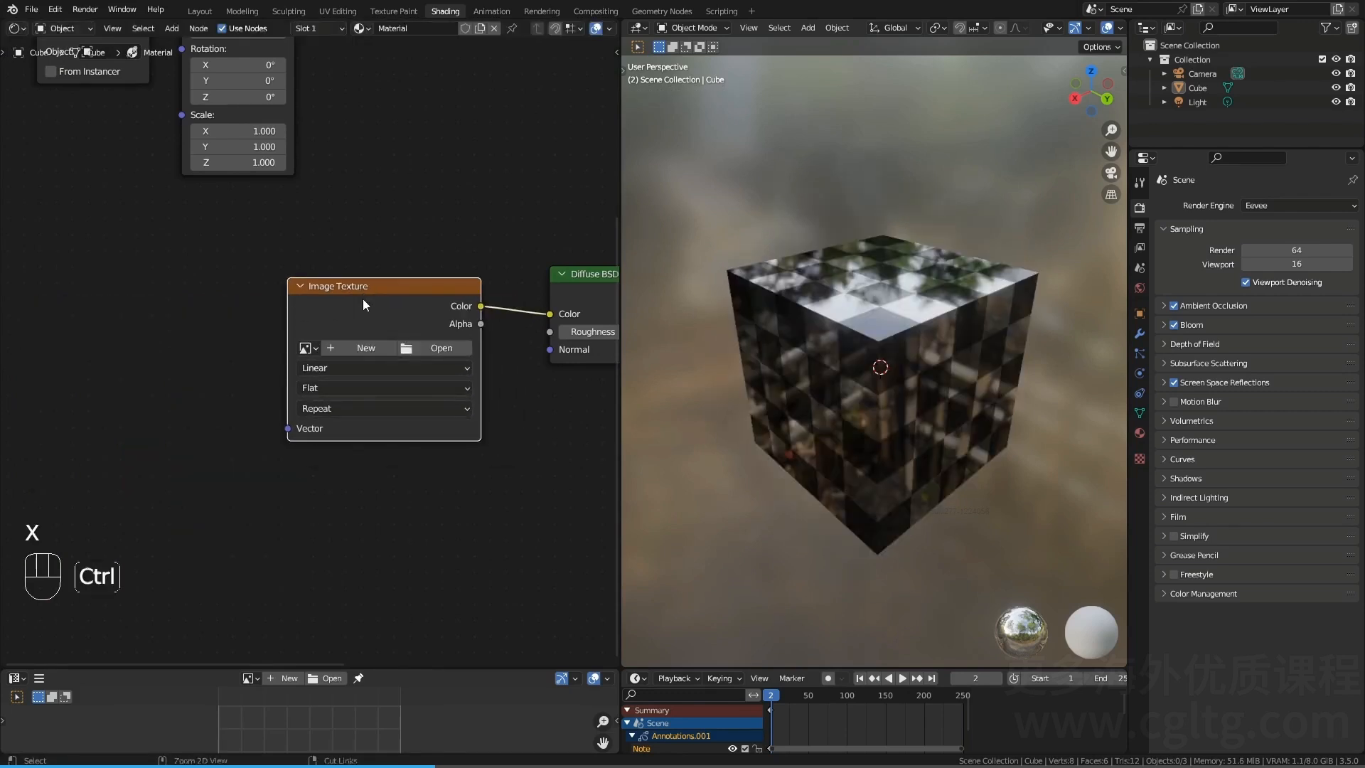
{"action": "key", "text": "ctrl+t"}
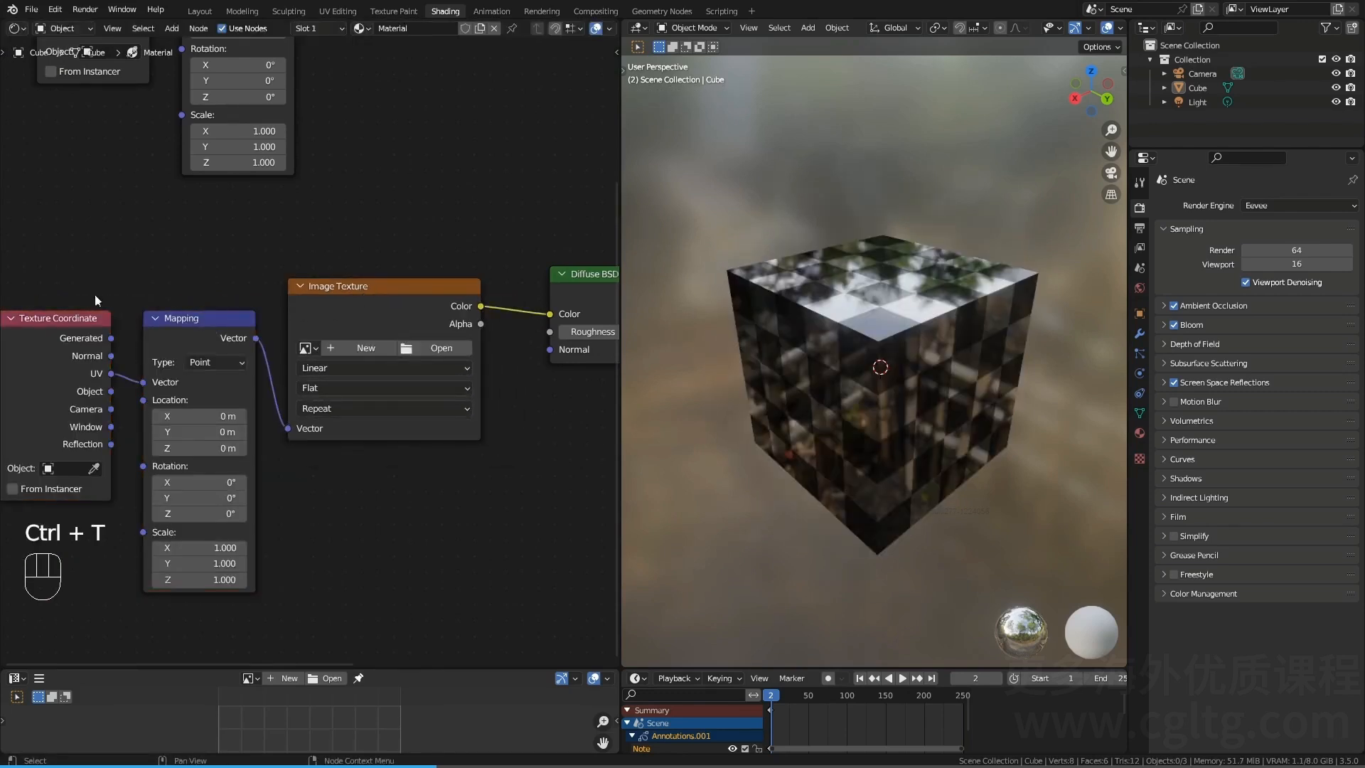
Step: Delete the three texture nodes feeding the Diffuse BSDF and regenerate the full image texture setup on it with Node Wrangler
{"action": "left_click_drag", "start_coordinate": [118, 326], "coordinate": [439, 427]}
{"action": "key", "text": "x"}
{"action": "scroll", "coordinate": [429, 400], "scroll_direction": "down", "scroll_amount": 1}
{"action": "left_click", "coordinate": [550, 288]}
{"action": "key", "text": "ctrl+t"}
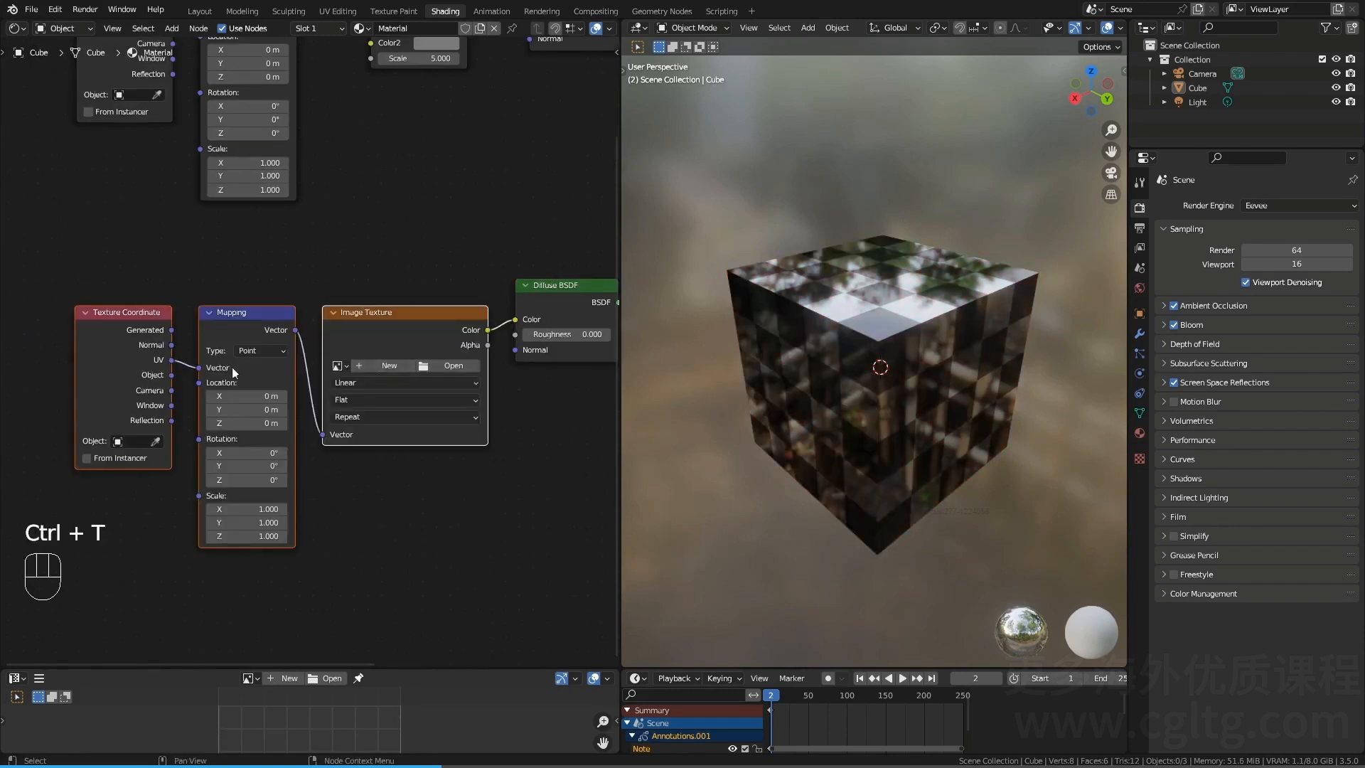
Step: Delete the Diffuse BSDF's image texture setup and move the shader back up below the Glossy BSDF
{"action": "scroll", "coordinate": [317, 371], "scroll_direction": "down", "scroll_amount": 1}
{"action": "left_click_drag", "start_coordinate": [80, 302], "coordinate": [453, 375]}
{"action": "key", "text": "x"}
{"action": "left_click", "coordinate": [530, 293]}
{"action": "scroll", "coordinate": [524, 317], "scroll_direction": "down", "scroll_amount": 1}
{"action": "middle_click_drag", "start_coordinate": [512, 356], "coordinate": [428, 435], "text": "shift"}
{"action": "key", "text": "g"}
{"action": "left_click", "coordinate": [419, 286]}
{"action": "left_click", "coordinate": [387, 321]}
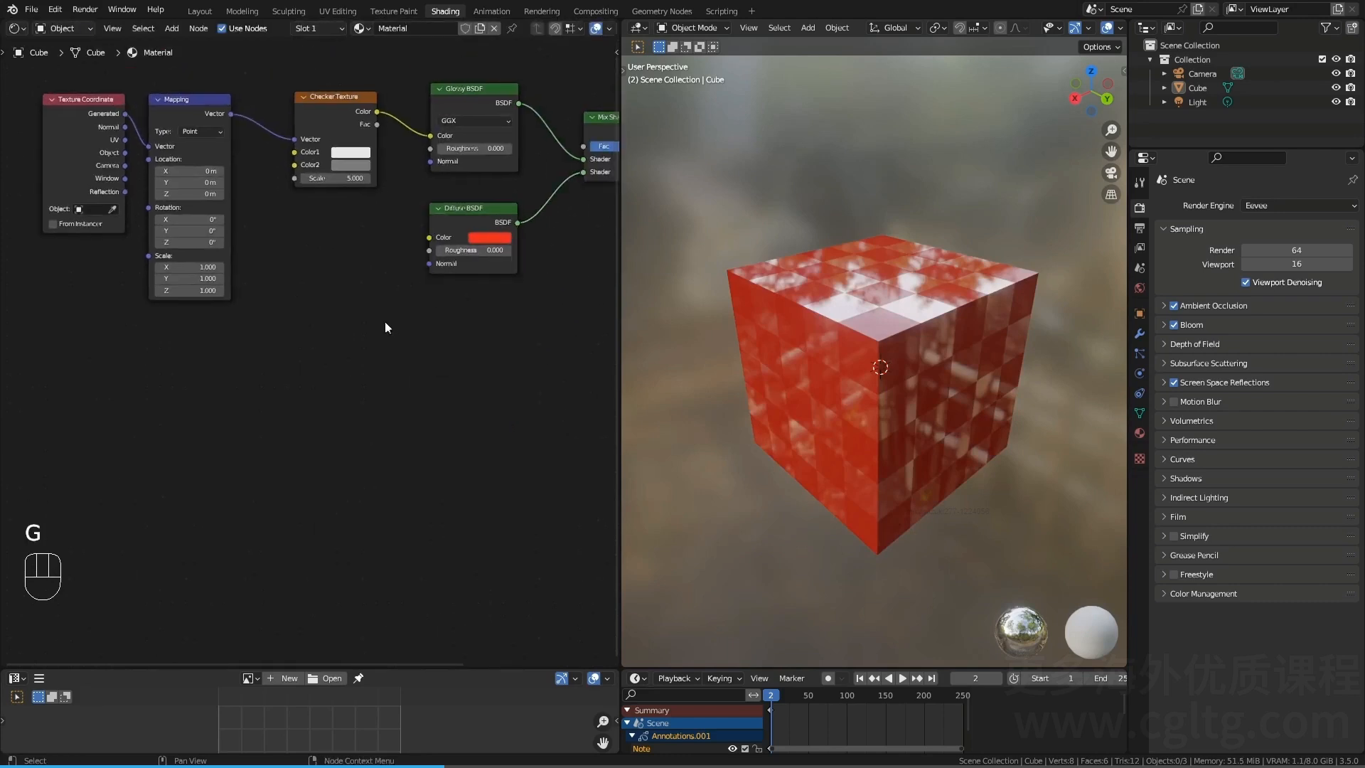
Step: Move the Texture Coordinate node slightly farther away from the Mapping node
{"action": "scroll", "coordinate": [323, 283], "scroll_direction": "up", "scroll_amount": 1}
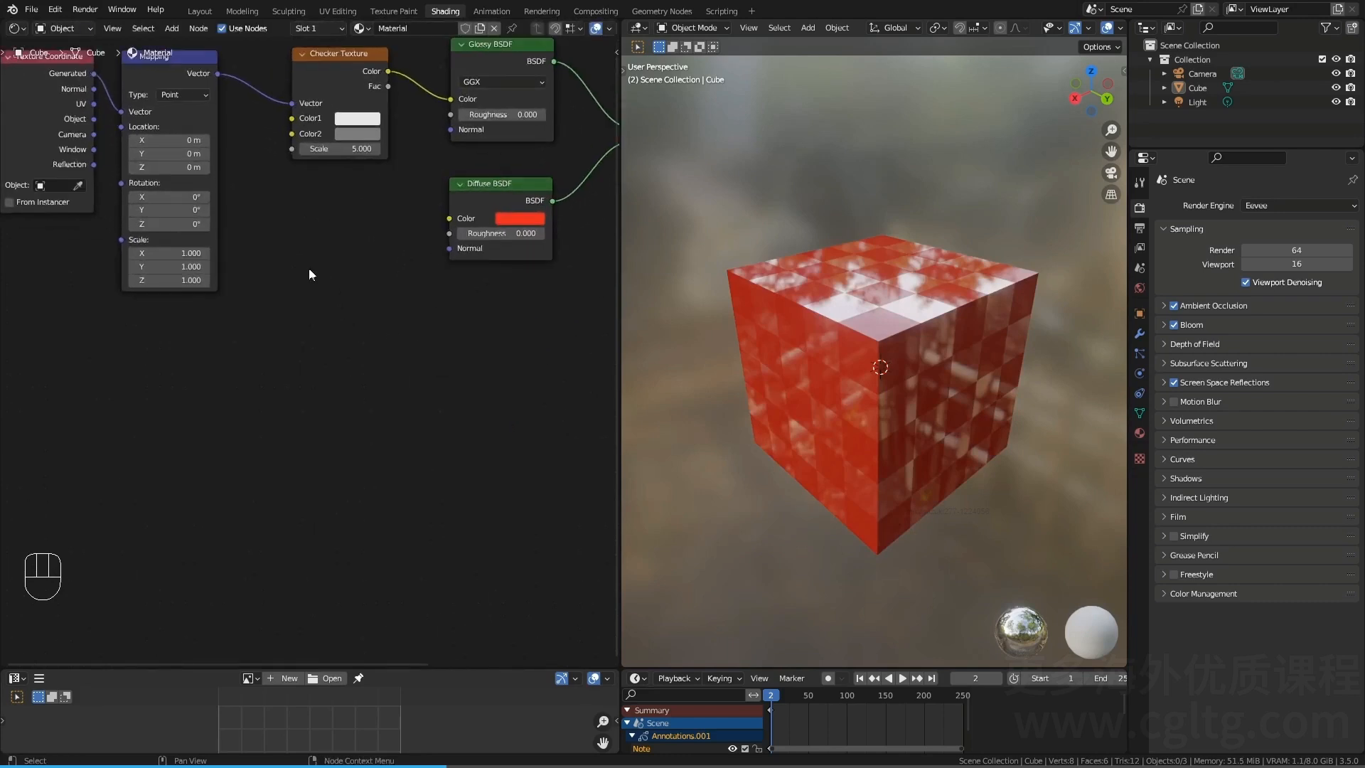
{"action": "middle_click_drag", "start_coordinate": [287, 254], "coordinate": [368, 304], "text": "shift"}
{"action": "left_click_drag", "start_coordinate": [126, 130], "coordinate": [100, 144]}
{"action": "middle_click_drag", "start_coordinate": [302, 158], "coordinate": [278, 216]}
{"action": "scroll", "coordinate": [290, 206], "scroll_direction": "up", "scroll_amount": 3}
{"action": "scroll", "coordinate": [305, 162], "scroll_direction": "up", "scroll_amount": 1}
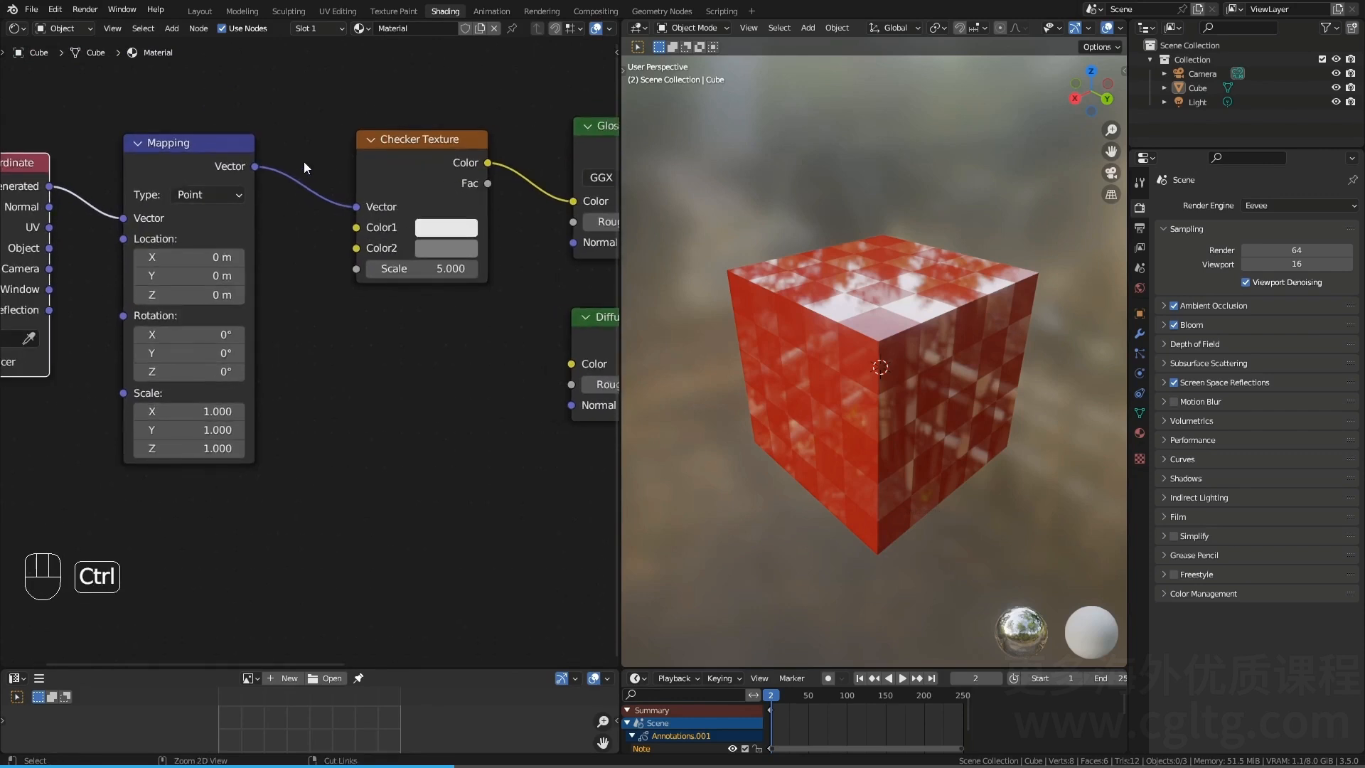
Step: Cut the link between Mapping and Checker Texture several times, and reconnect Mapping's Vector output to the texture's Vector input
{"action": "right_click_drag", "start_coordinate": [303, 125], "coordinate": [289, 254], "text": "ctrl"}
{"action": "key", "text": "ctrl+z"}
{"action": "right_click_drag", "start_coordinate": [296, 118], "coordinate": [291, 236], "text": "ctrl"}
{"action": "right_click_drag", "start_coordinate": [290, 237], "coordinate": [283, 241], "text": "ctrl"}
{"action": "right_click_drag", "start_coordinate": [299, 131], "coordinate": [286, 221], "text": "ctrl"}
{"action": "left_click_drag", "start_coordinate": [254, 166], "coordinate": [356, 206]}
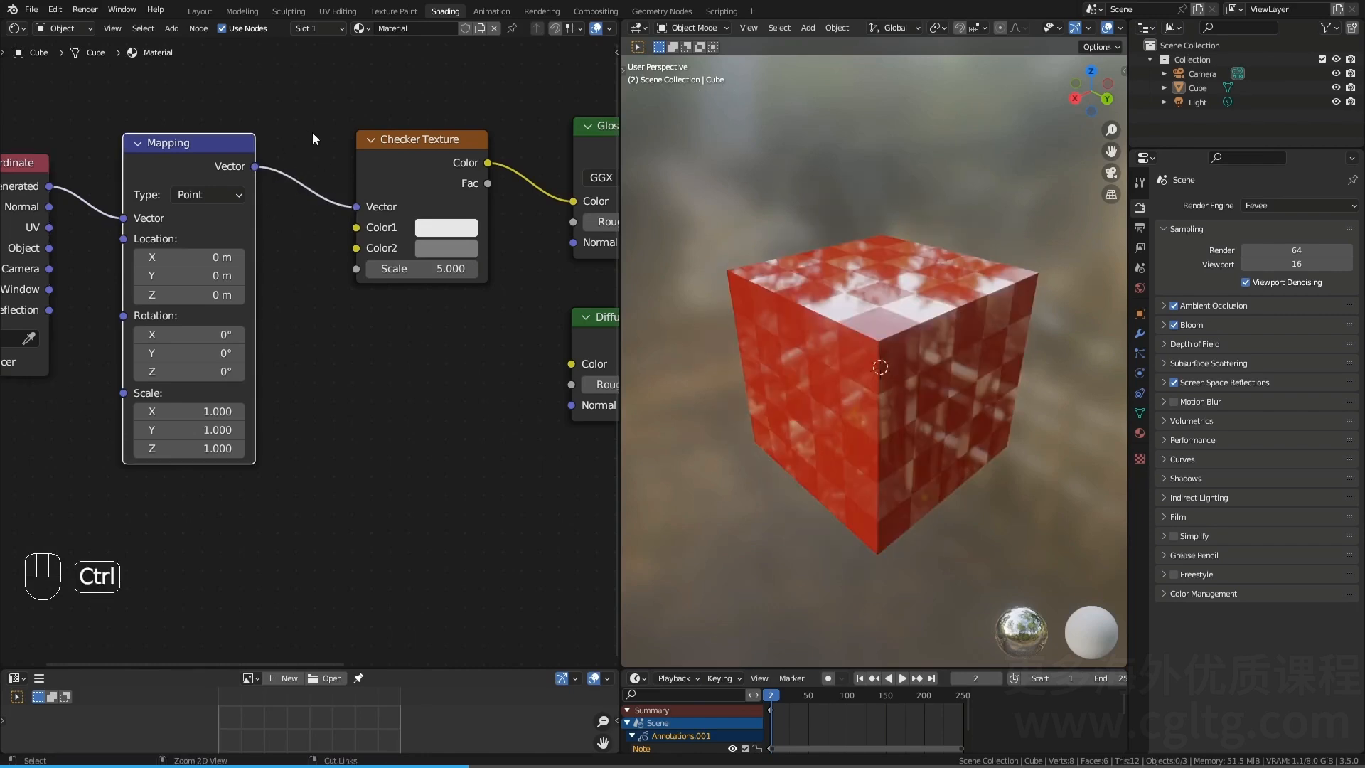
Step: Cut the links joining Texture Coordinate, Mapping, Checker Texture and Glossy BSDF
{"action": "right_click_drag", "start_coordinate": [313, 132], "coordinate": [310, 209], "text": "ctrl"}
{"action": "middle_click_drag", "start_coordinate": [475, 211], "coordinate": [296, 206]}
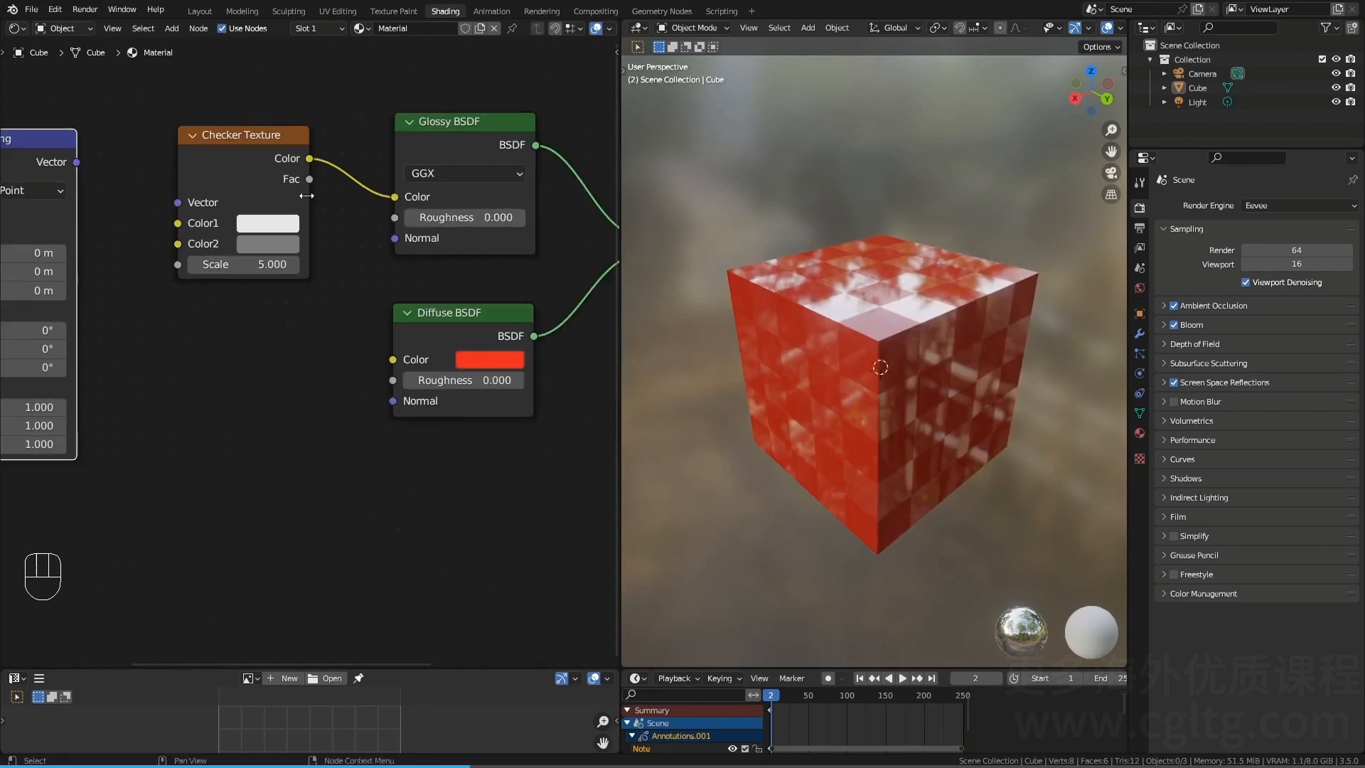
{"action": "right_click_drag", "start_coordinate": [347, 141], "coordinate": [280, 232], "text": "ctrl"}
{"action": "middle_click_drag", "start_coordinate": [152, 242], "coordinate": [381, 229]}
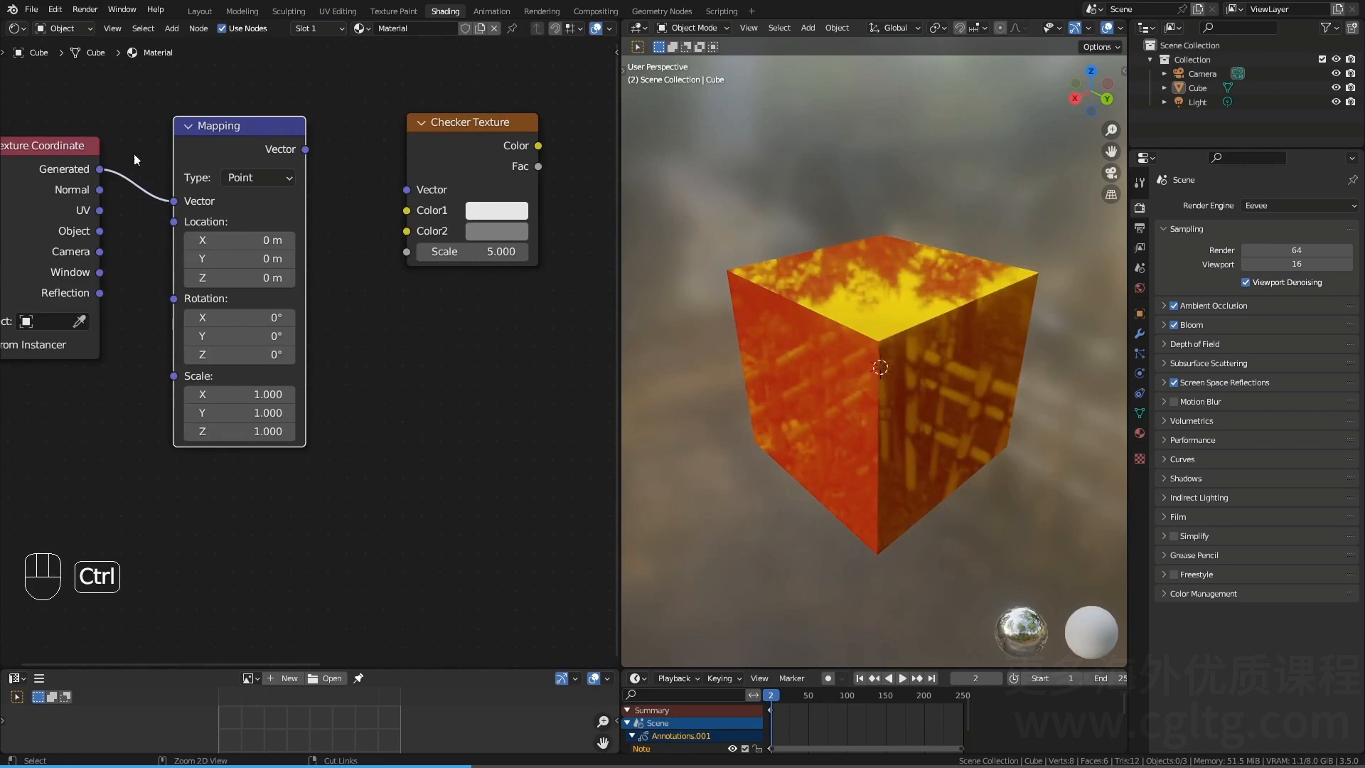
{"action": "right_click_drag", "start_coordinate": [134, 154], "coordinate": [104, 212], "text": "ctrl"}
Step: Reconnect Generated to Mapping, Mapping to Checker Texture's Vector, and Checker Texture's Color to the Glossy BSDF's Color
{"action": "left_click_drag", "start_coordinate": [100, 169], "coordinate": [174, 201]}
{"action": "left_click_drag", "start_coordinate": [306, 150], "coordinate": [405, 190]}
{"action": "middle_click_drag", "start_coordinate": [407, 193], "coordinate": [266, 198], "text": "shift"}
{"action": "left_click_drag", "start_coordinate": [398, 151], "coordinate": [484, 190]}
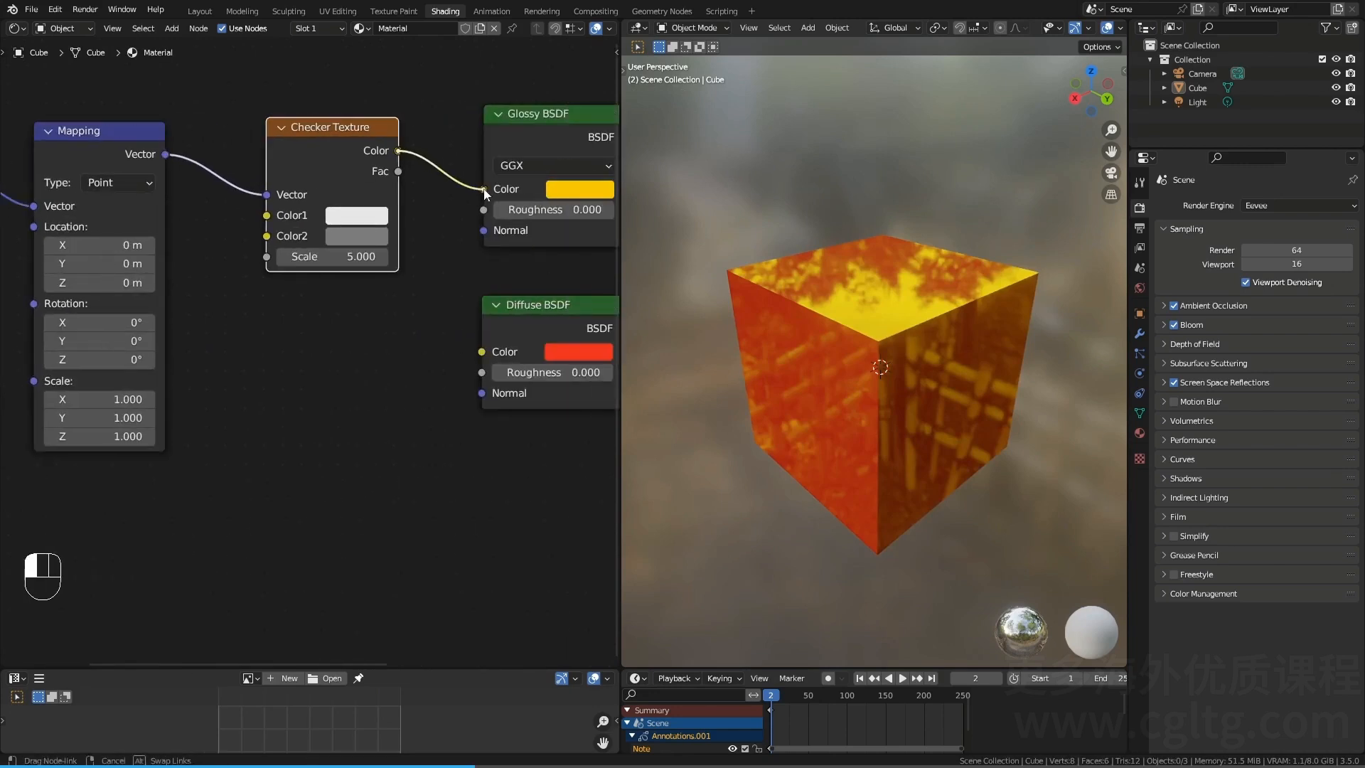
Step: Insert two reroute points on the link between Mapping and Checker Texture, cutting and reconnecting the link before the first one in between
{"action": "middle_click_drag", "start_coordinate": [219, 189], "coordinate": [337, 186], "text": "shift"}
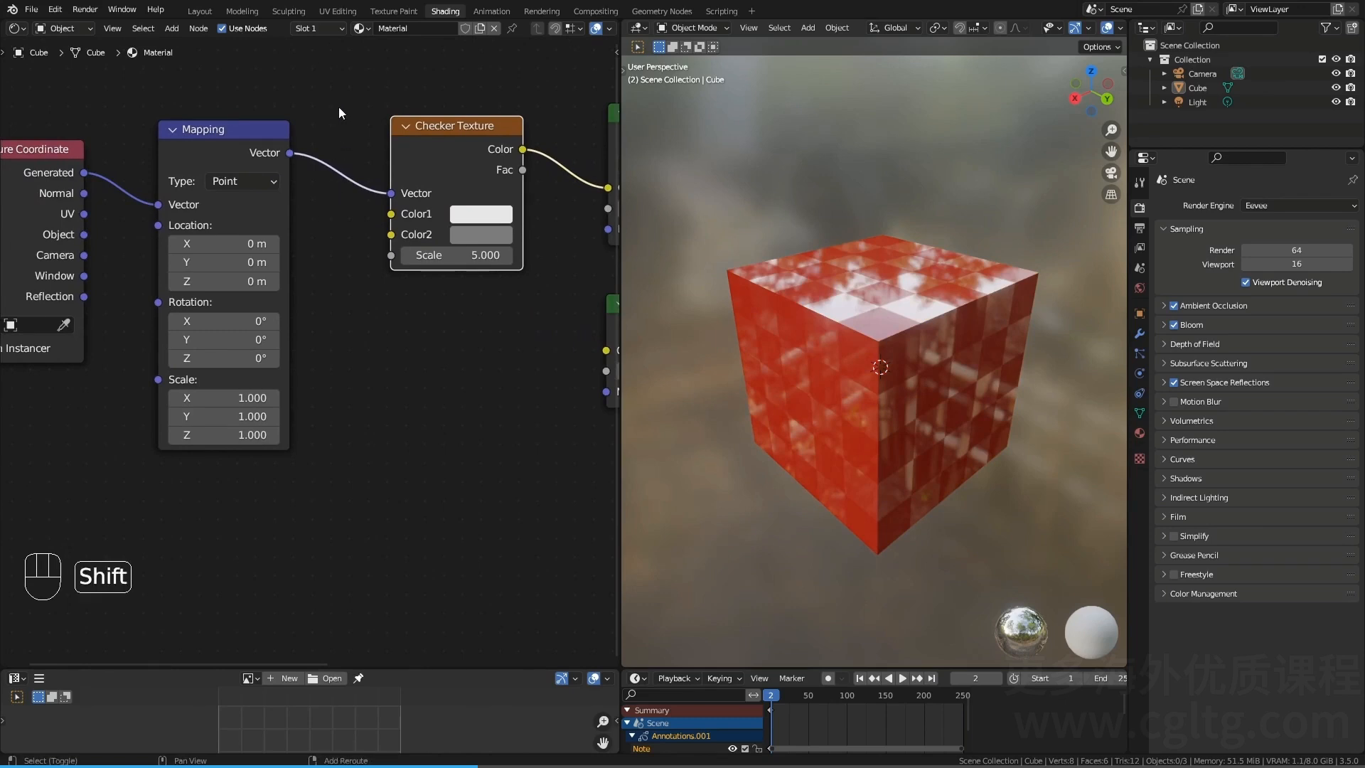
{"action": "right_click_drag", "start_coordinate": [339, 108], "coordinate": [335, 212], "text": "shift"}
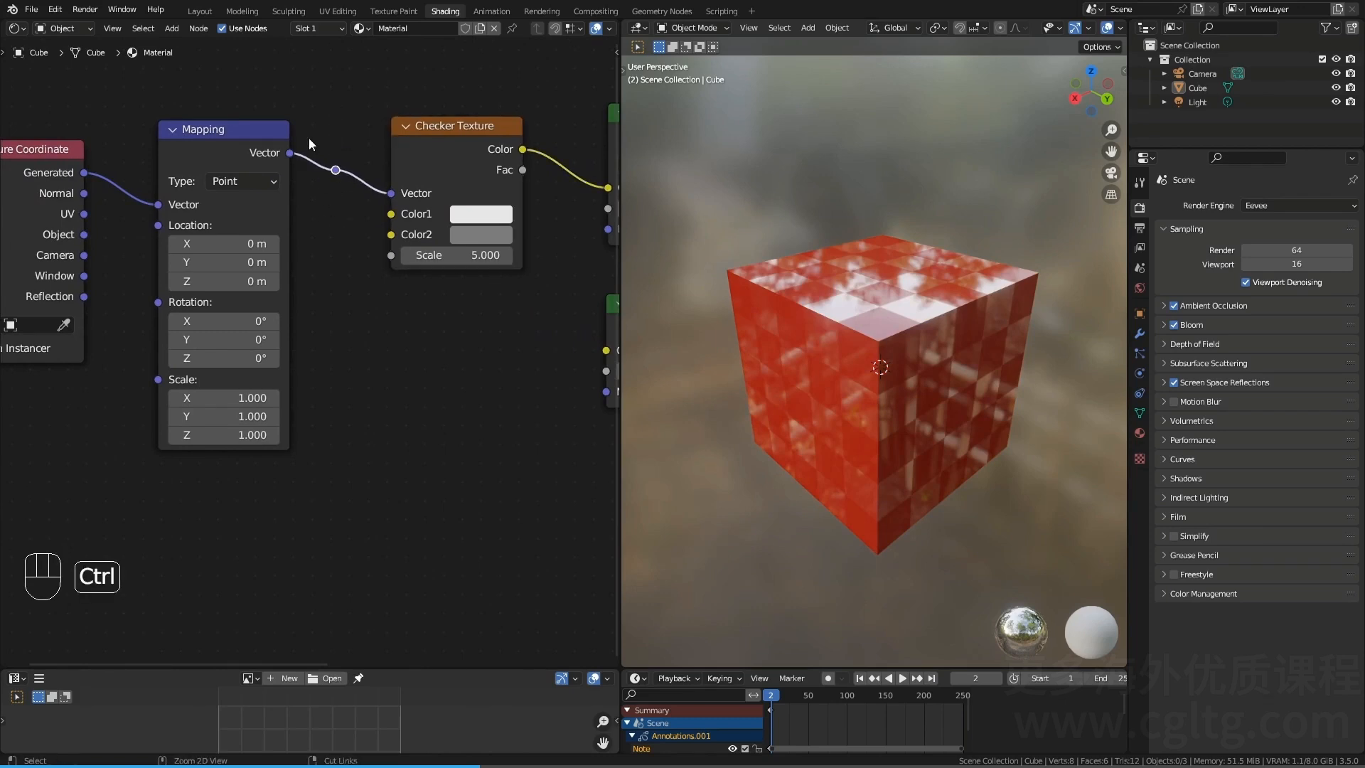
{"action": "right_click_drag", "start_coordinate": [310, 105], "coordinate": [306, 233], "text": "ctrl"}
{"action": "left_click_drag", "start_coordinate": [290, 152], "coordinate": [336, 169]}
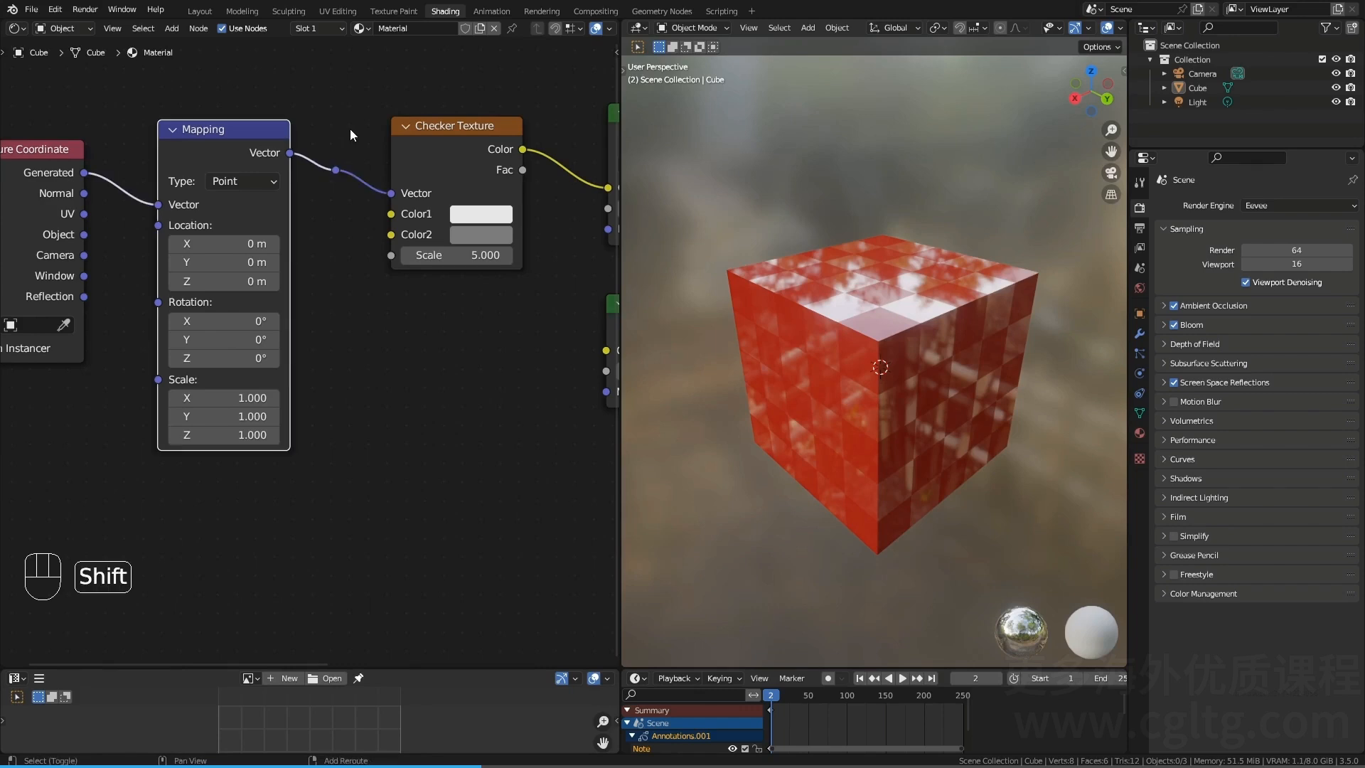
{"action": "right_click_drag", "start_coordinate": [350, 125], "coordinate": [350, 184], "text": "shift"}
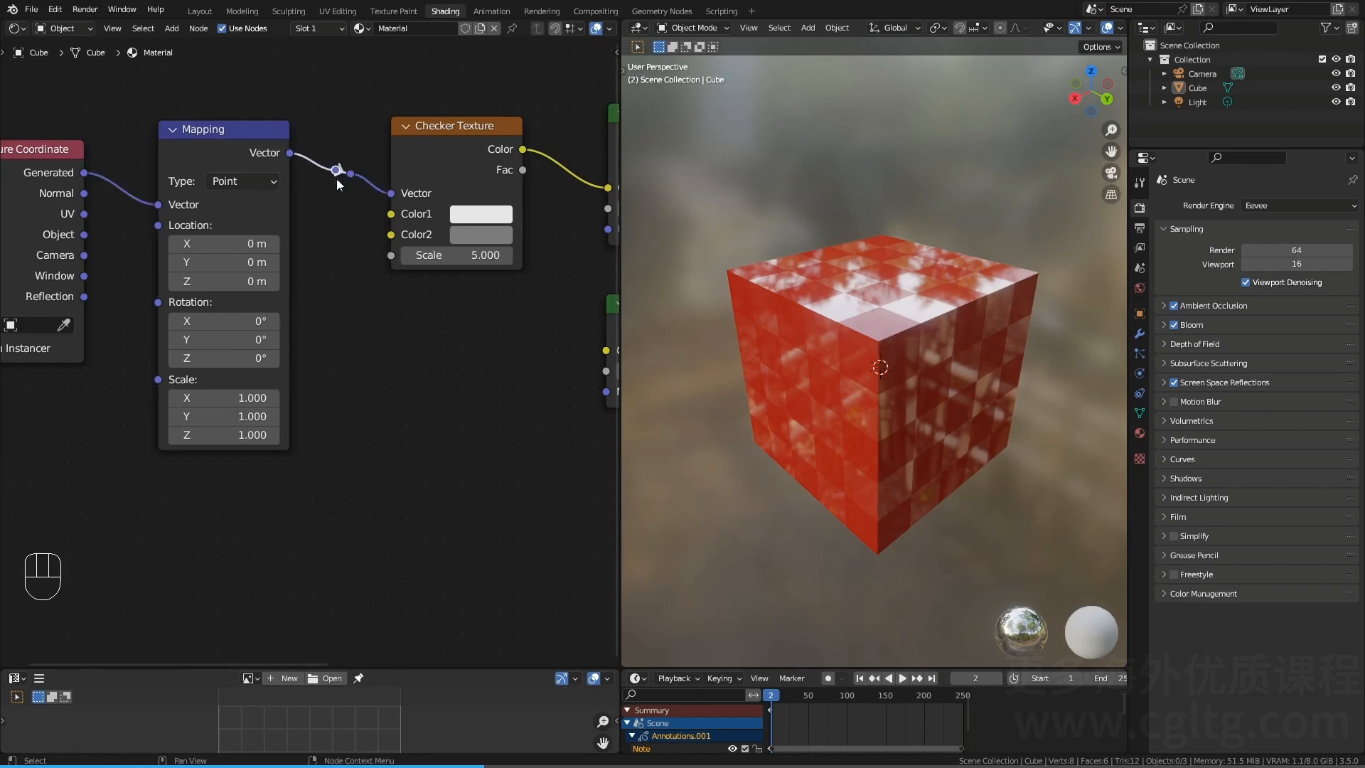
Step: Move both reroute points above the nodes so the link arches between Mapping and Checker Texture
{"action": "middle_click_drag", "start_coordinate": [335, 179], "coordinate": [314, 245]}
{"action": "scroll", "coordinate": [301, 255], "scroll_direction": "up", "scroll_amount": 1}
{"action": "key", "text": "g"}
{"action": "left_click", "coordinate": [297, 184]}
{"action": "left_click", "coordinate": [332, 223]}
{"action": "key", "text": "g"}
{"action": "left_click", "coordinate": [348, 144]}
{"action": "left_click", "coordinate": [395, 124]}
Step: Add a Reroute node by searching for it, place it above the Checker Texture, and delete it
{"action": "key", "text": "shift+a"}
{"action": "type", "text": "re"}
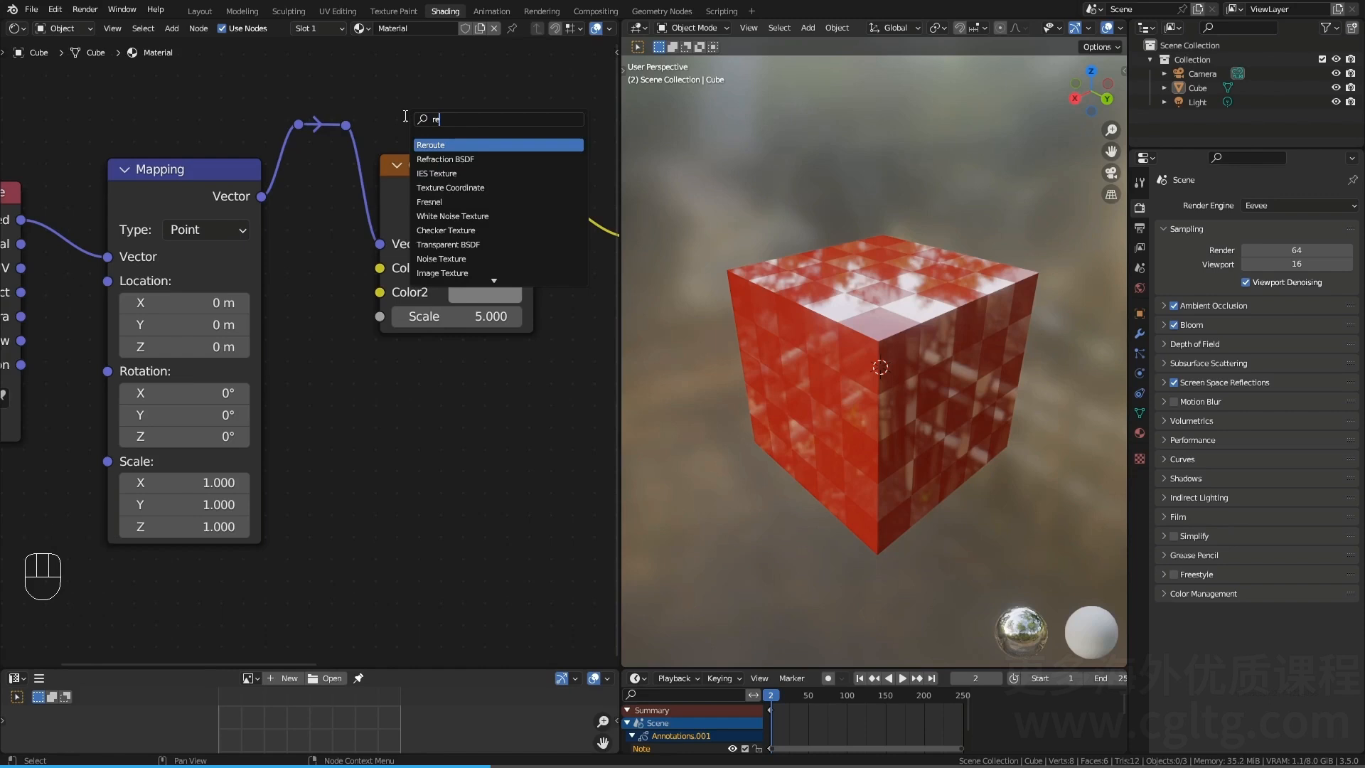
{"action": "key", "text": "Return"}
{"action": "left_click", "coordinate": [421, 126]}
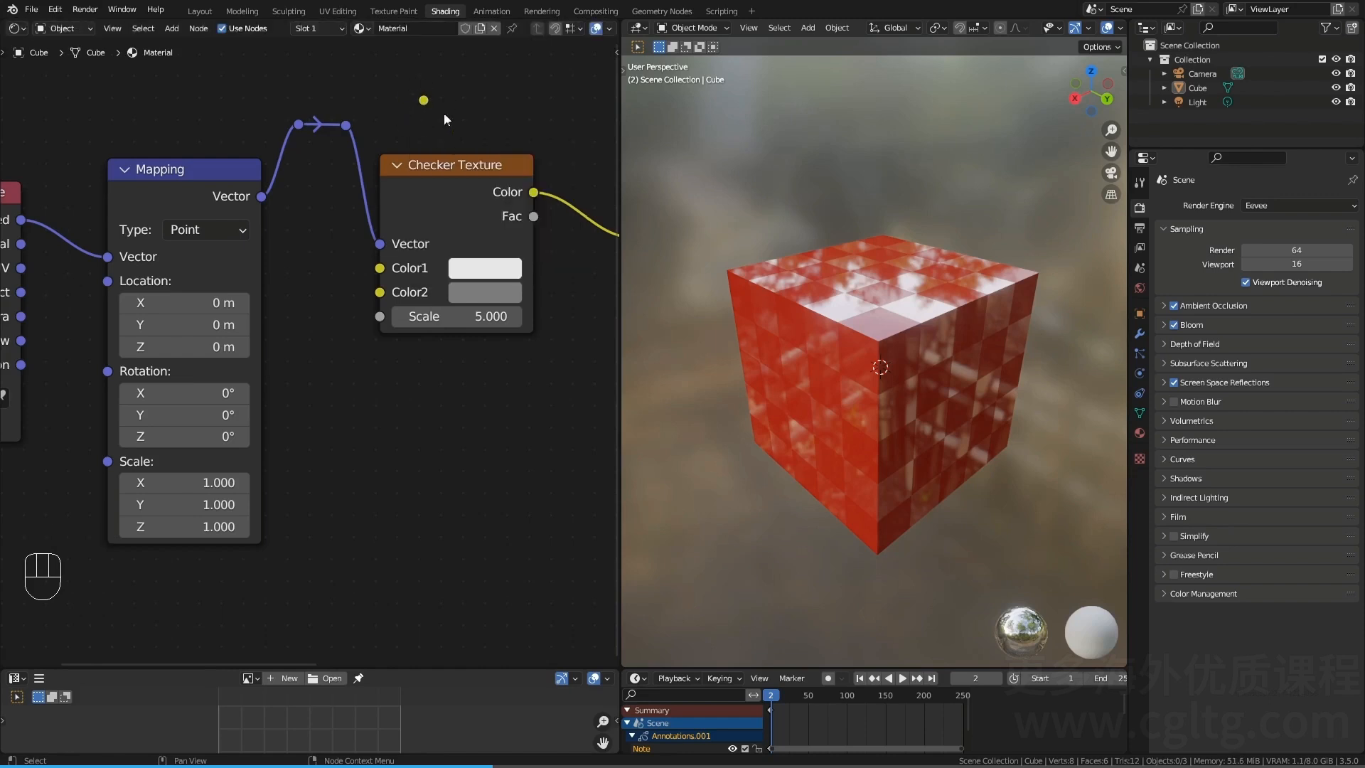
{"action": "left_click_drag", "start_coordinate": [382, 71], "coordinate": [450, 112]}
{"action": "key", "text": "x"}
{"action": "left_click", "coordinate": [301, 124]}
{"action": "scroll", "coordinate": [284, 168], "scroll_direction": "down", "scroll_amount": 2}
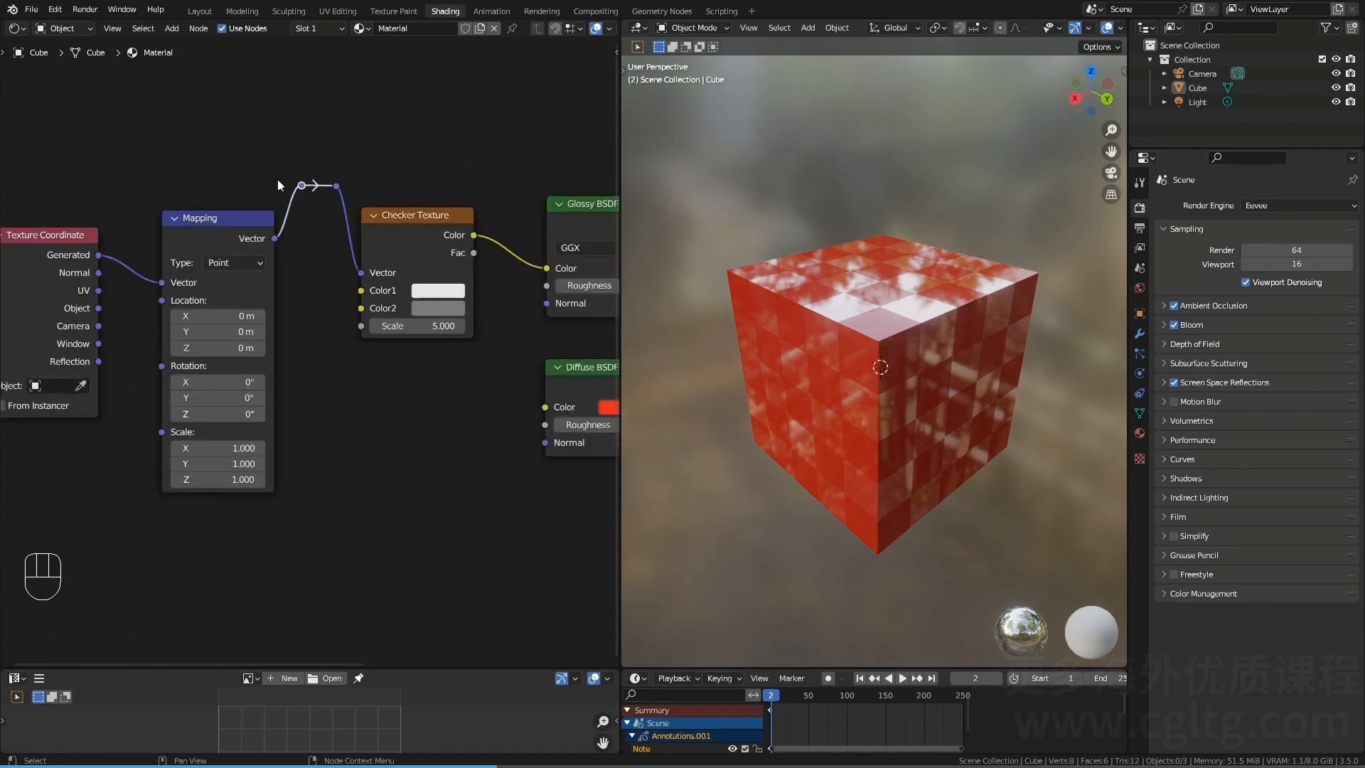
{"action": "scroll", "coordinate": [305, 256], "scroll_direction": "up", "scroll_amount": 1}
{"action": "scroll", "coordinate": [158, 170], "scroll_direction": "left", "scroll_amount": 4, "text": "shift"}
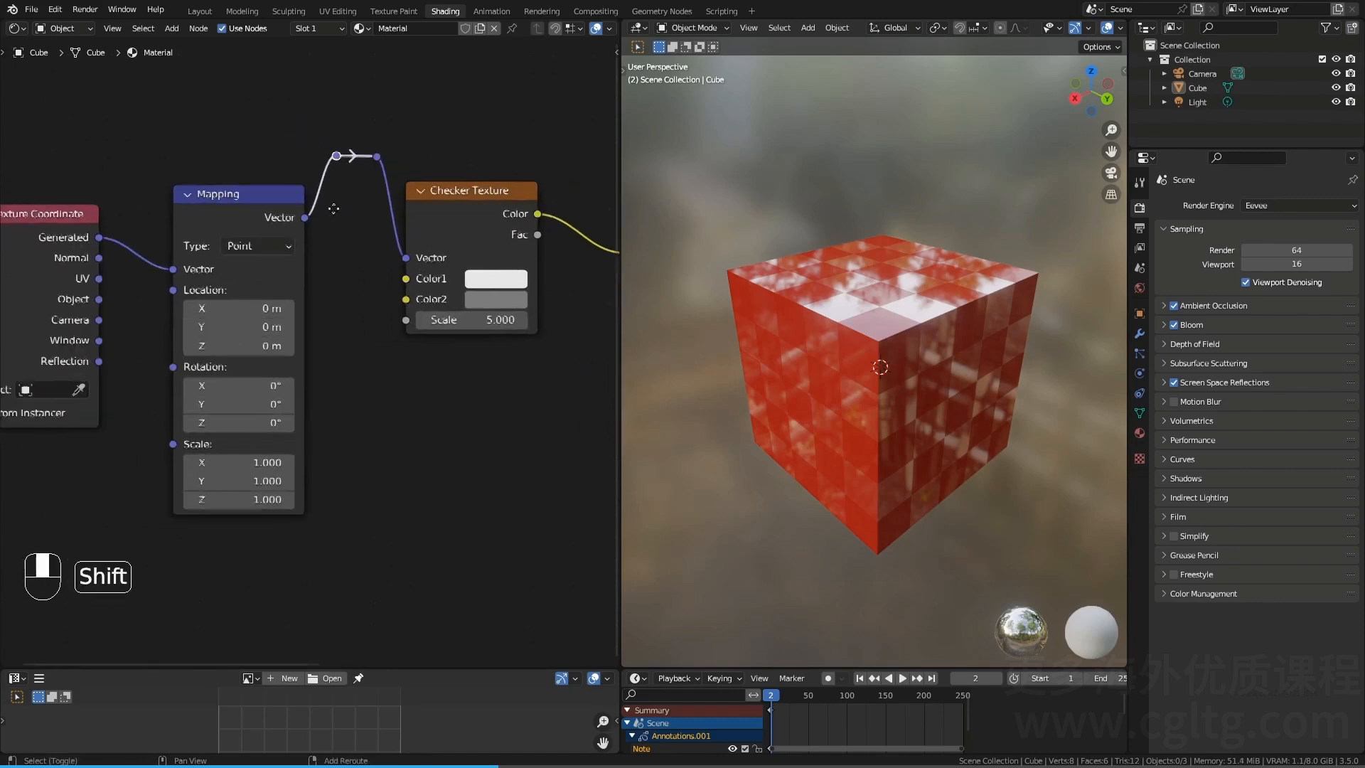
{"action": "scroll", "coordinate": [298, 186], "scroll_direction": "right", "scroll_amount": 4, "text": "shift"}
{"action": "left_click", "coordinate": [310, 232]}
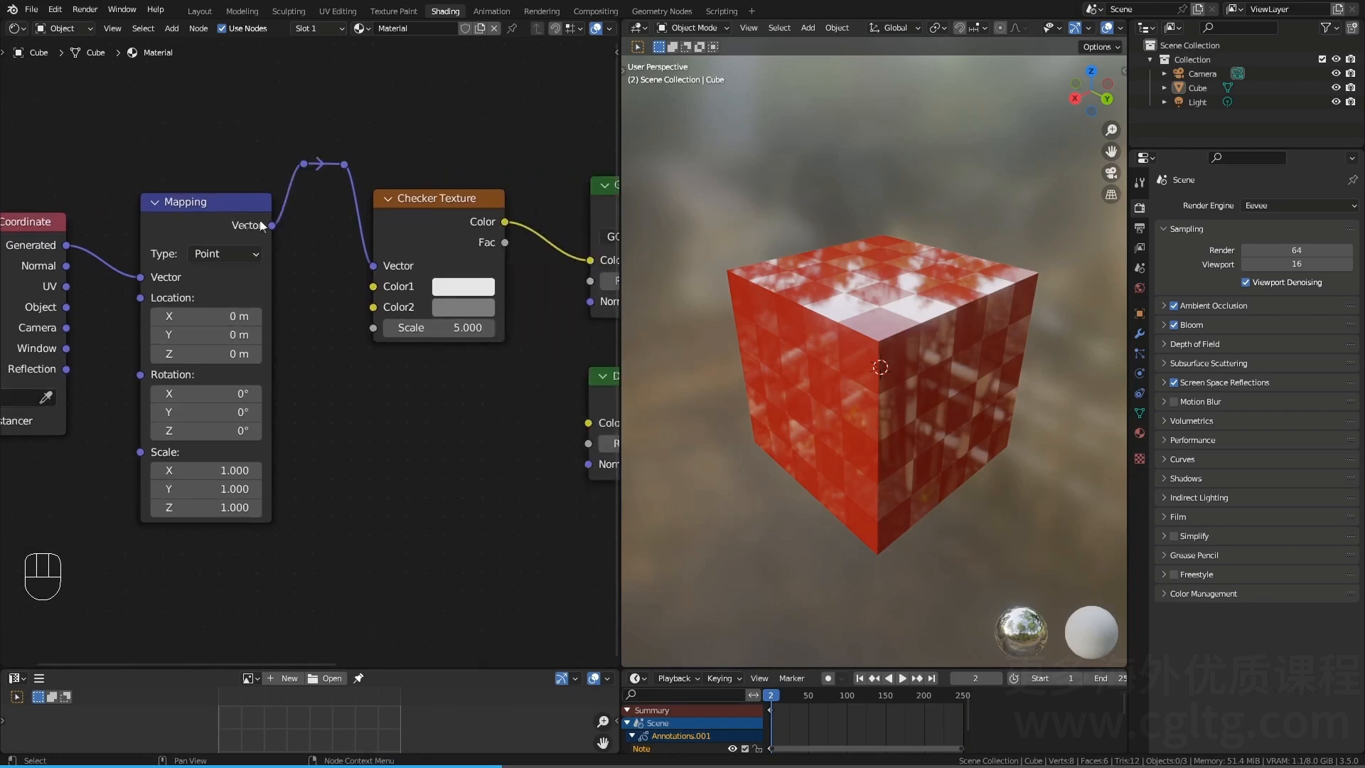
{"action": "scroll", "coordinate": [262, 226], "scroll_direction": "down", "scroll_amount": 1}
{"action": "left_click_drag", "start_coordinate": [232, 169], "coordinate": [299, 206]}
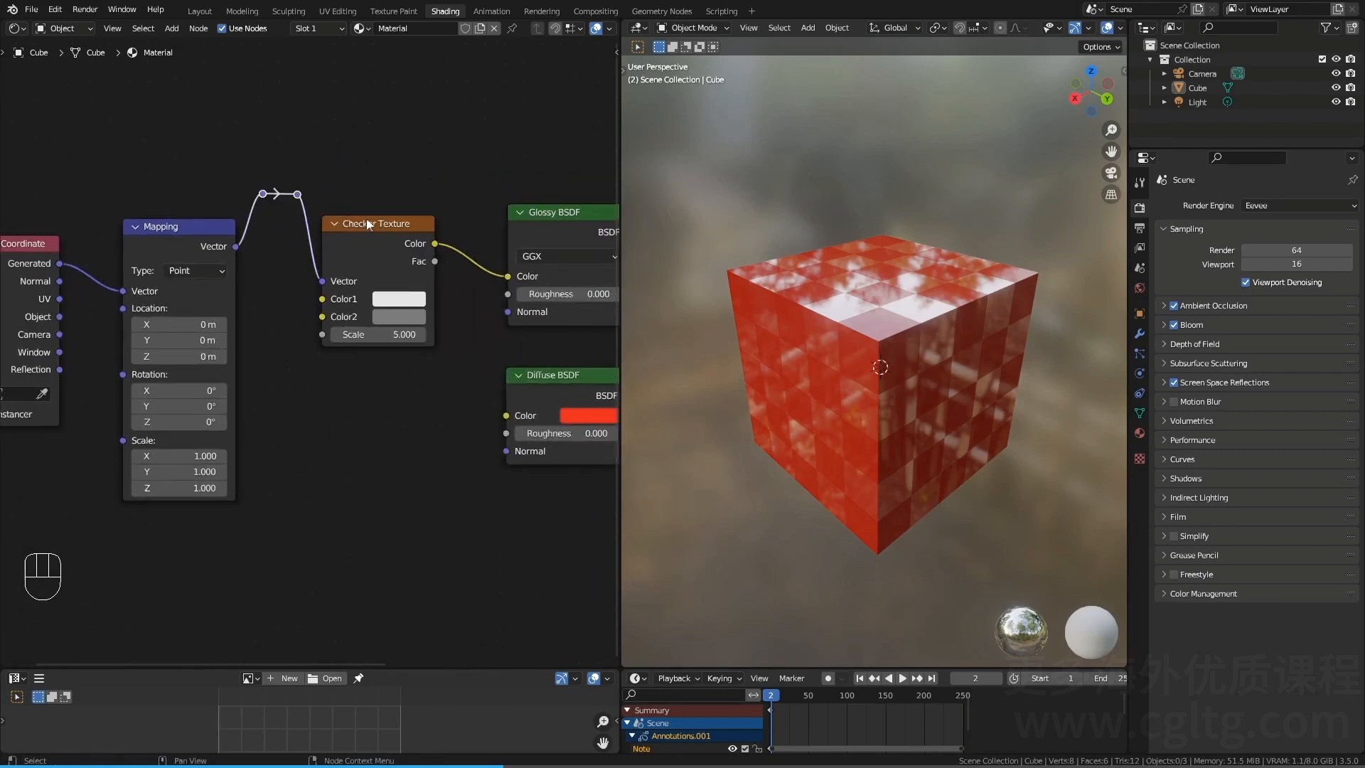
{"action": "left_click", "coordinate": [367, 224]}
{"action": "scroll", "coordinate": [235, 180], "scroll_direction": "right", "scroll_amount": 4, "text": "shift"}
{"action": "scroll", "coordinate": [278, 241], "scroll_direction": "down", "scroll_amount": 1}
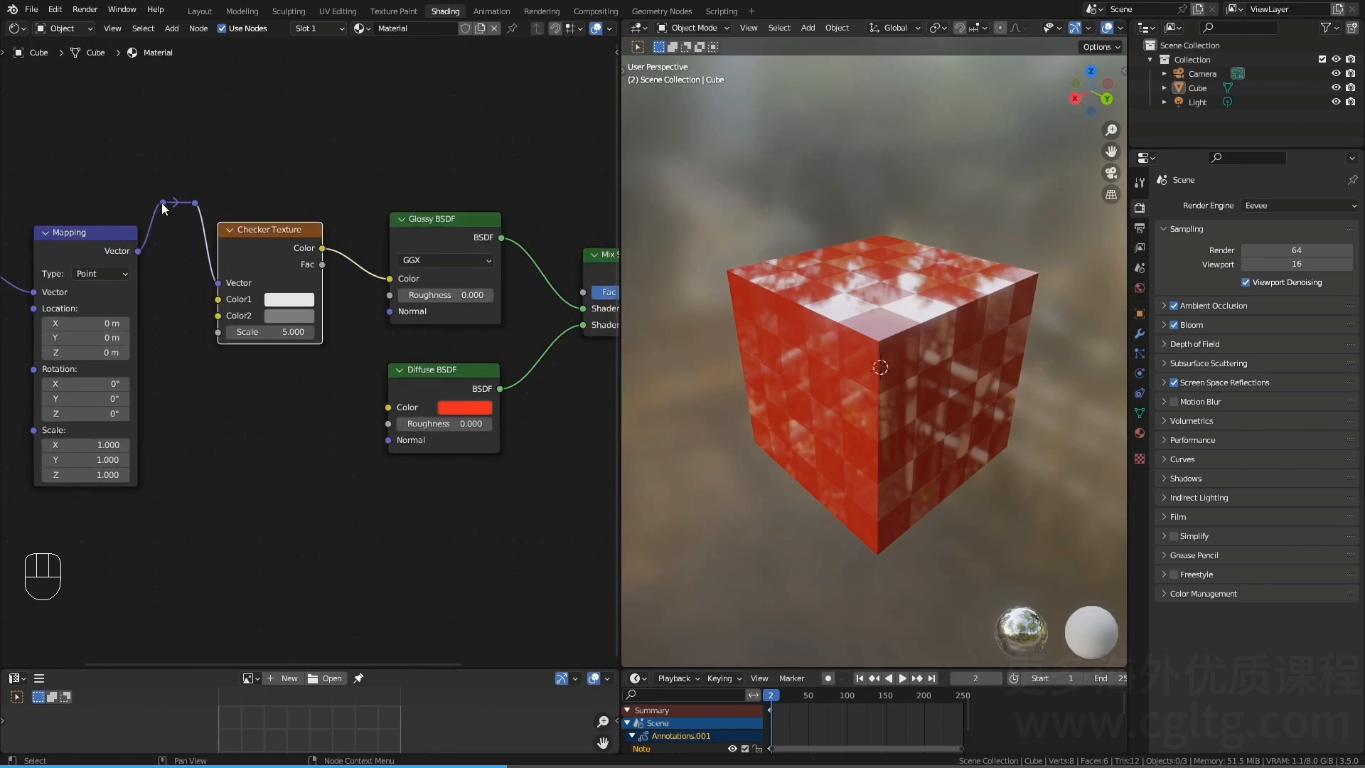
{"action": "scroll", "coordinate": [358, 219], "scroll_direction": "left", "scroll_amount": 6, "text": "shift"}
{"action": "scroll", "coordinate": [357, 219], "scroll_direction": "up", "scroll_amount": 2}
Step: Try deleting the first reroute point after Mapping, and undo the deletion
{"action": "left_click", "coordinate": [392, 164]}
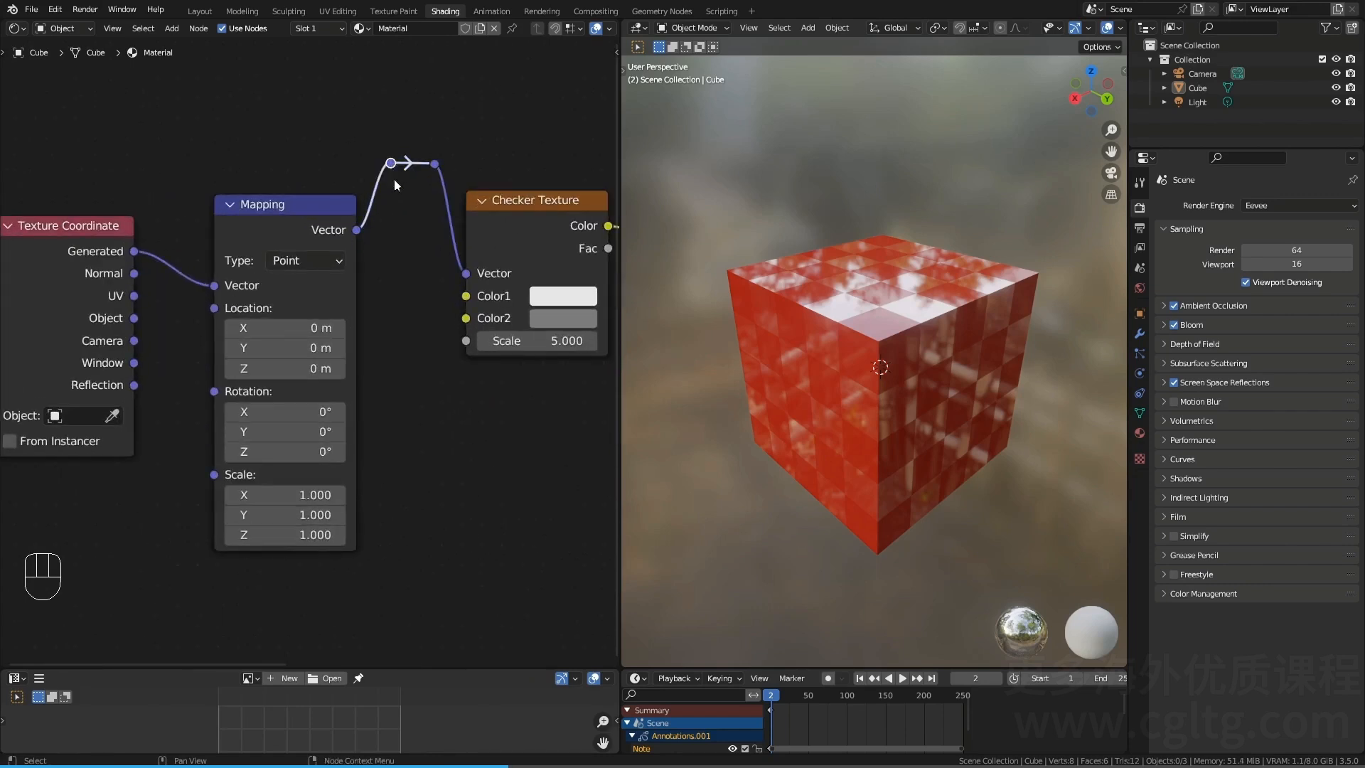
{"action": "key", "text": "g"}
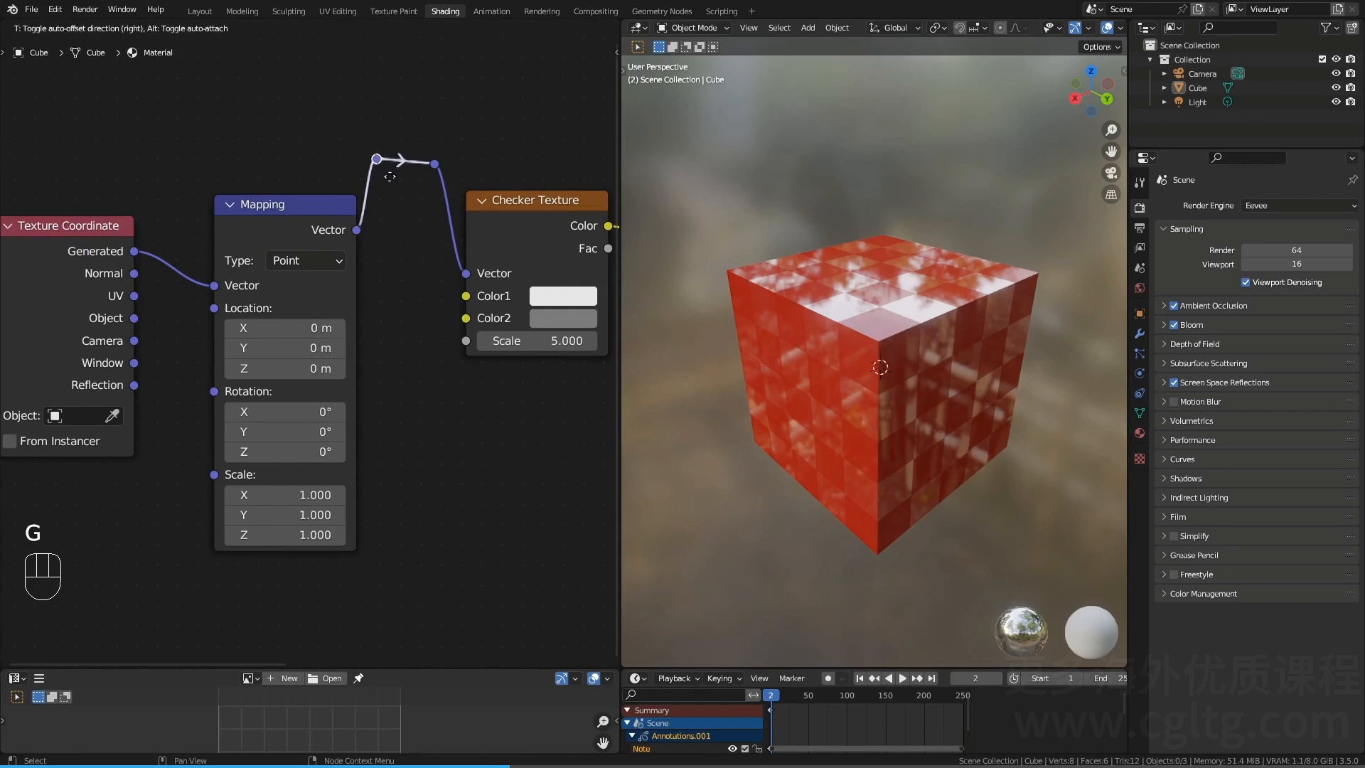
{"action": "right_click", "coordinate": [392, 181]}
{"action": "middle_click_drag", "start_coordinate": [389, 166], "coordinate": [311, 173]}
{"action": "scroll", "coordinate": [311, 173], "scroll_direction": "up", "scroll_amount": 2}
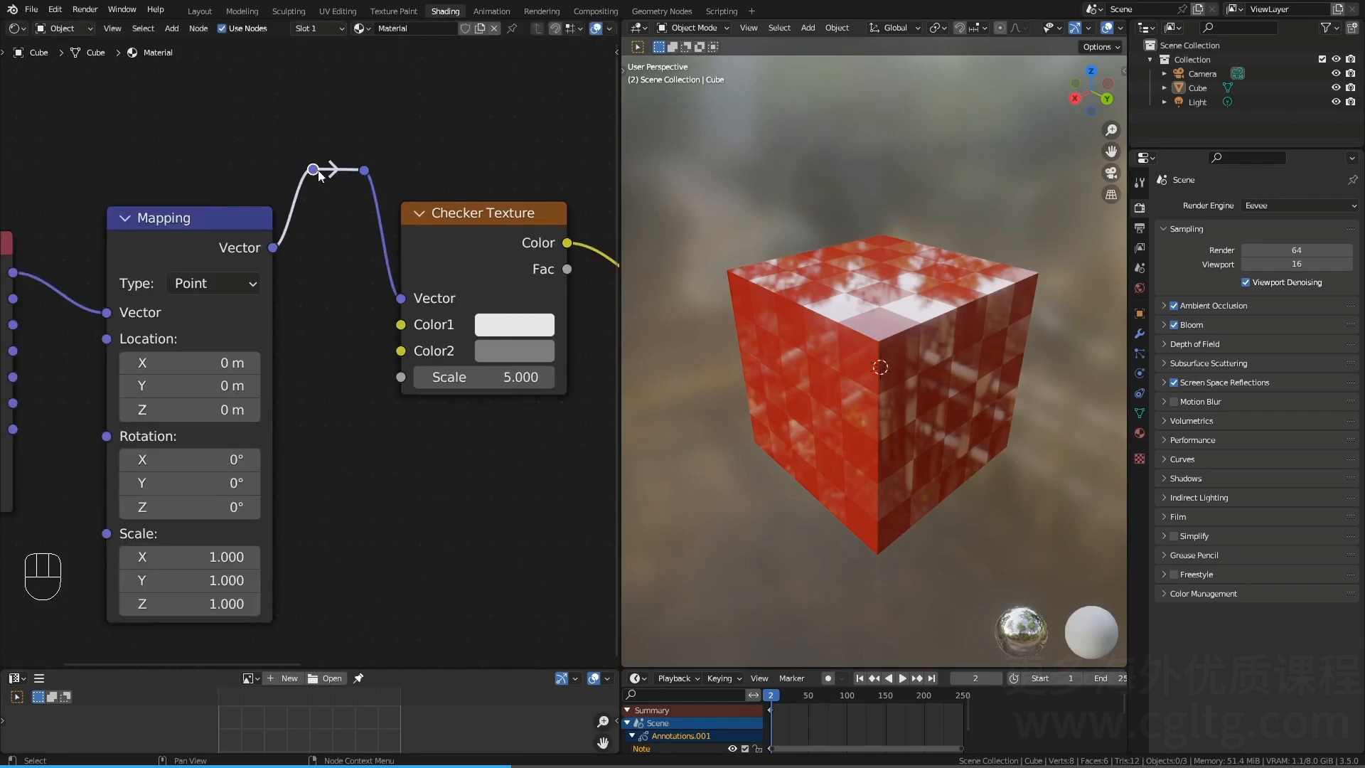
{"action": "key", "text": "x"}
{"action": "key", "text": "ctrl+z"}
Step: Dissolve both reroute points one after the other, keeping Mapping linked to Checker Texture
{"action": "key", "text": "ctrl"}
{"action": "key", "text": "ctrl"}
{"action": "key", "text": "ctrl+x"}
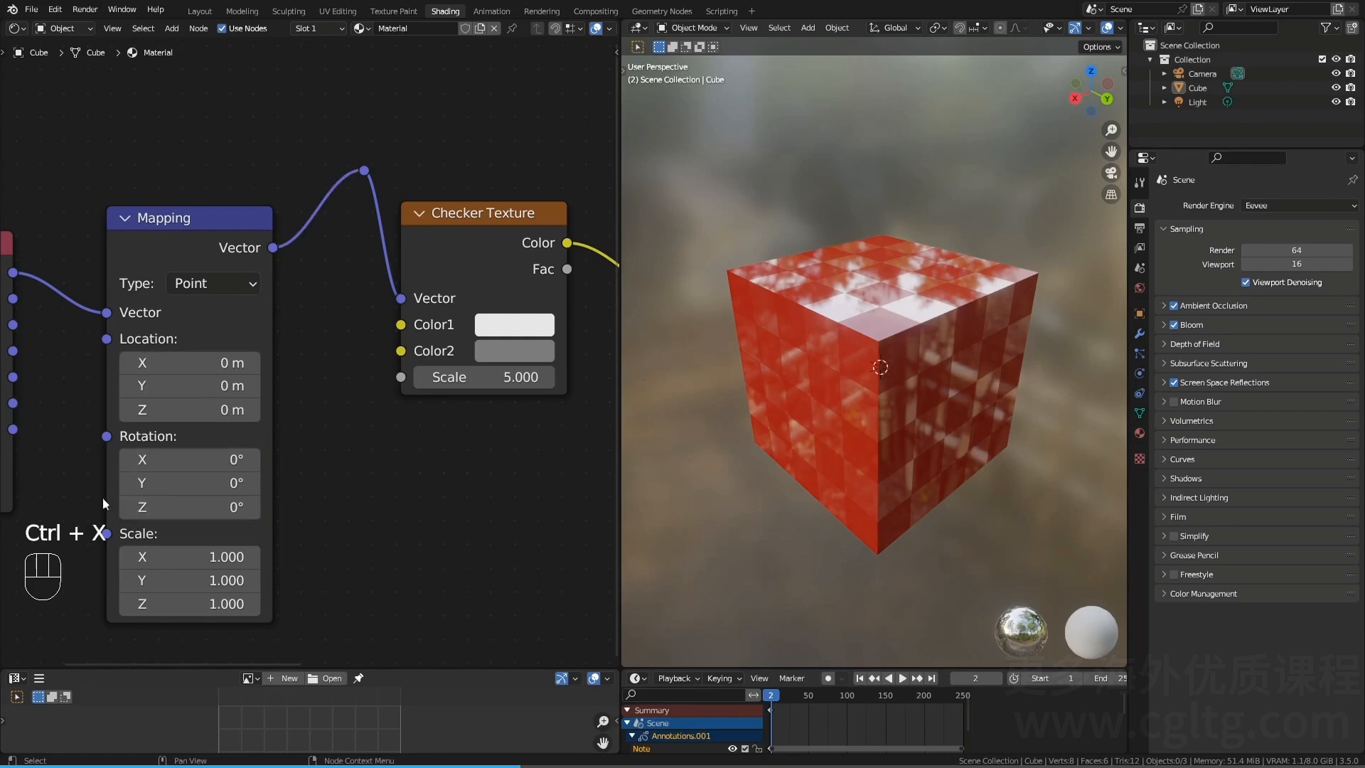
{"action": "left_click", "coordinate": [364, 170]}
{"action": "key", "text": "ctrl"}
{"action": "key", "text": "ctrl+x"}
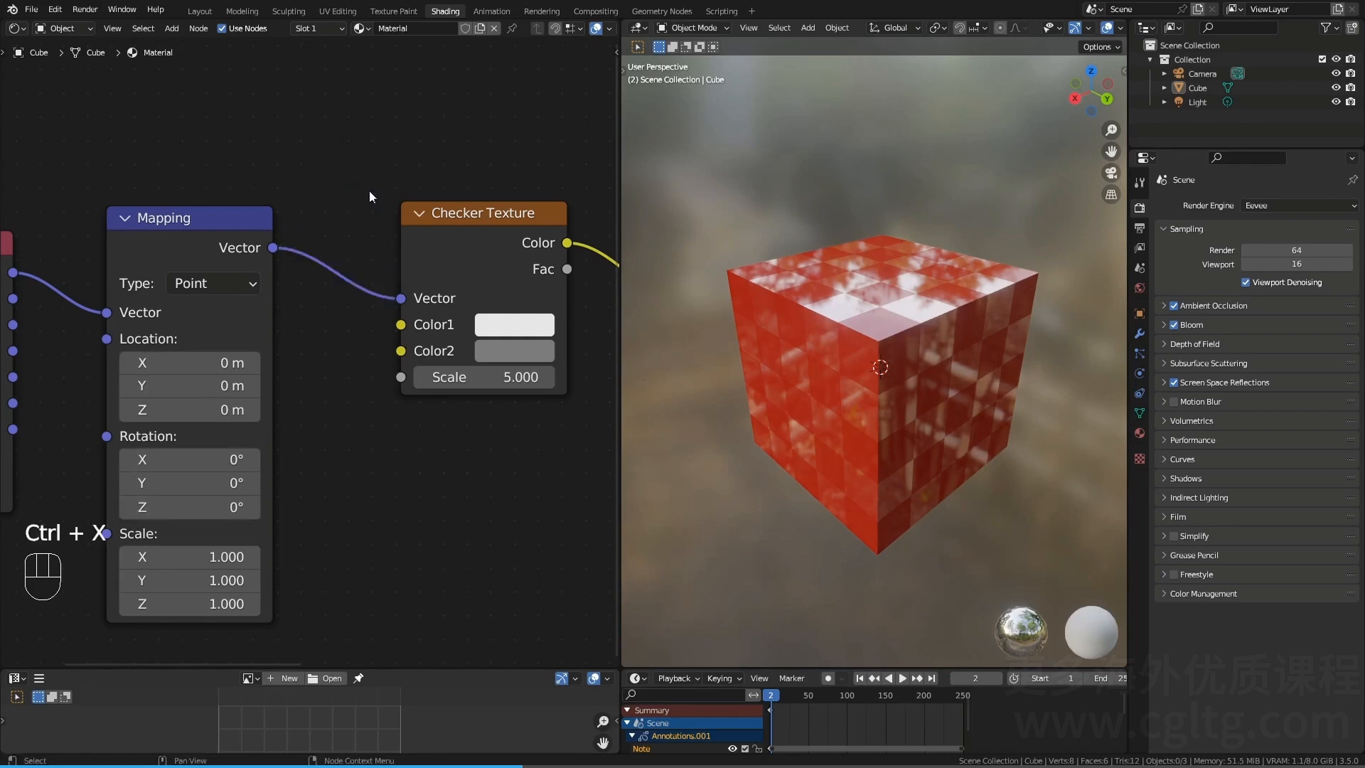
Step: Cut the link from Mapping to Checker Texture and reconnect their Vector sockets
{"action": "right_click_drag", "start_coordinate": [330, 182], "coordinate": [338, 370], "text": "ctrl"}
{"action": "left_click_drag", "start_coordinate": [273, 248], "coordinate": [401, 298]}
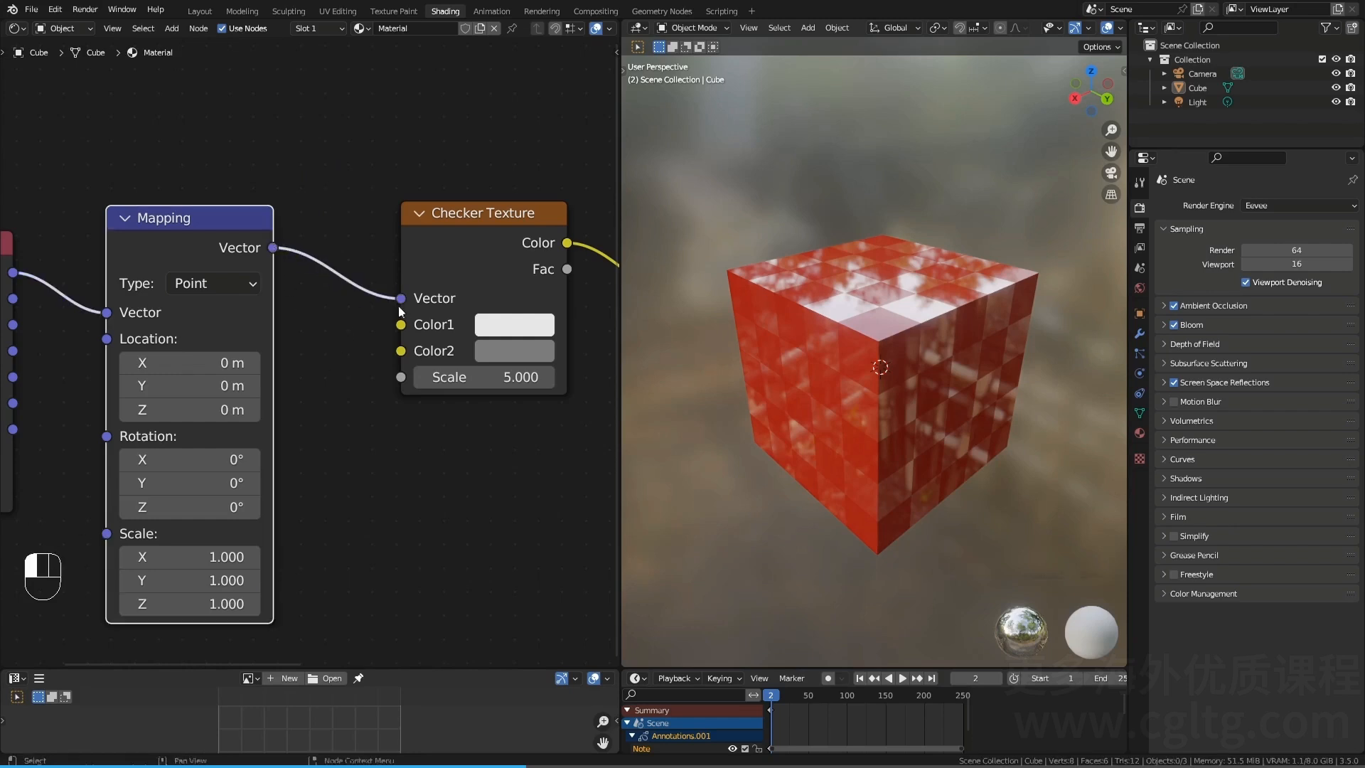
Step: Insert a reroute point on the Mapping to Checker Texture link and dissolve it while keeping the link
{"action": "right_click_drag", "start_coordinate": [336, 224], "coordinate": [344, 288], "text": "shift"}
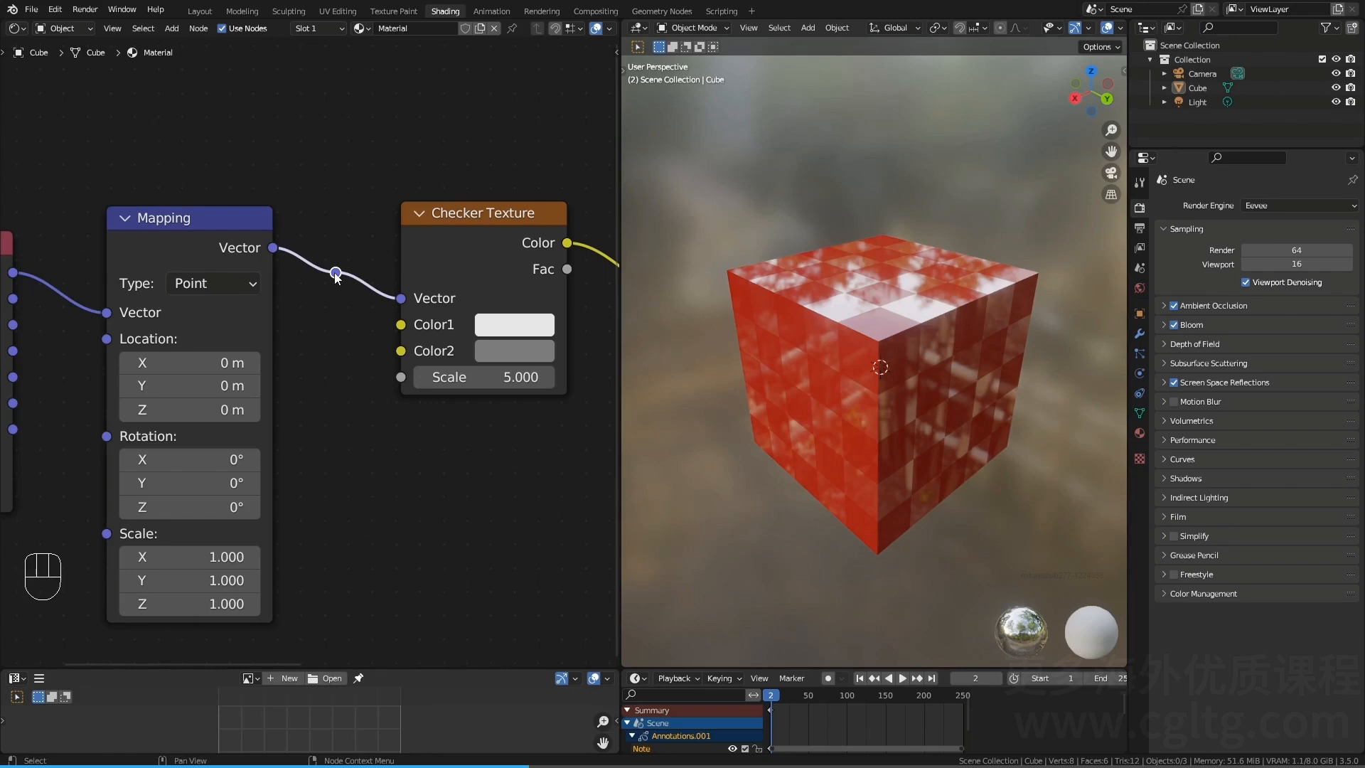
{"action": "key", "text": "ctrl+x"}
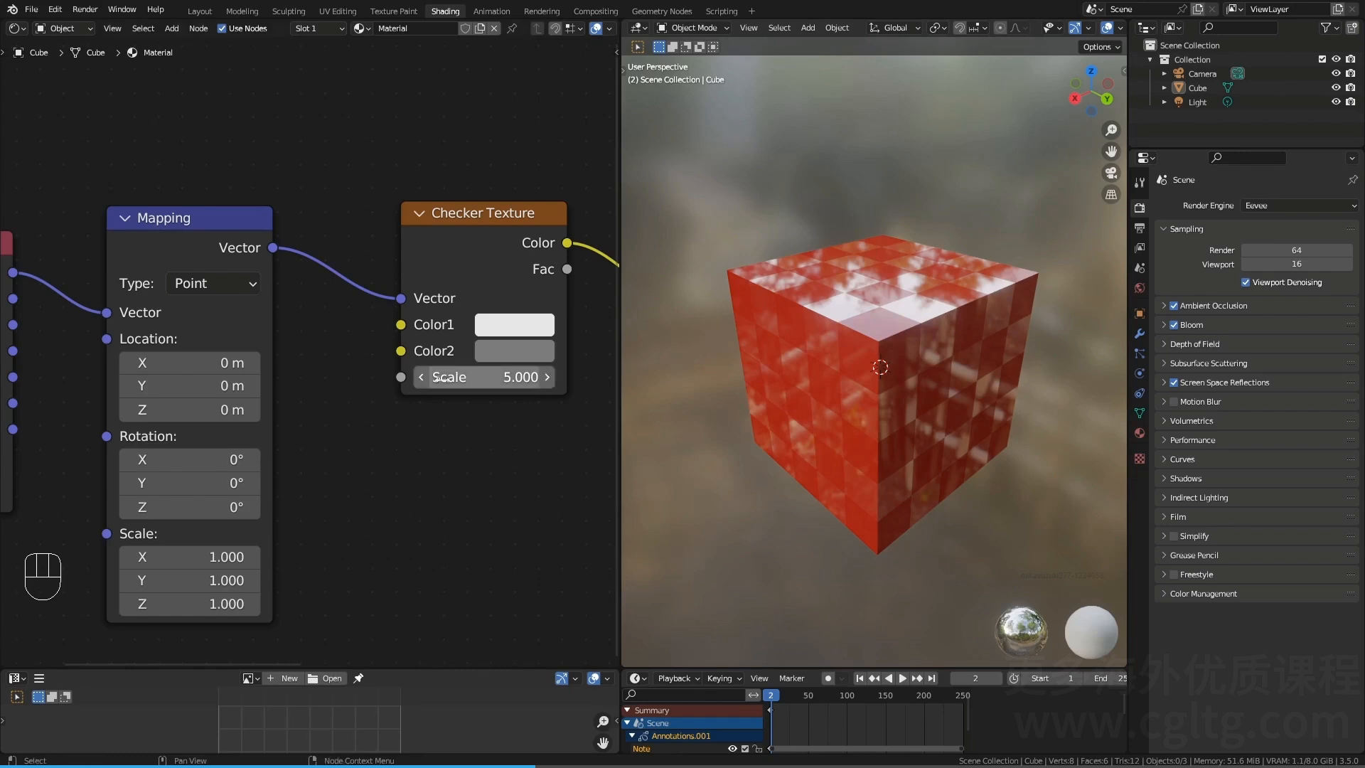
{"action": "scroll", "coordinate": [553, 457], "scroll_direction": "down", "scroll_amount": 2}
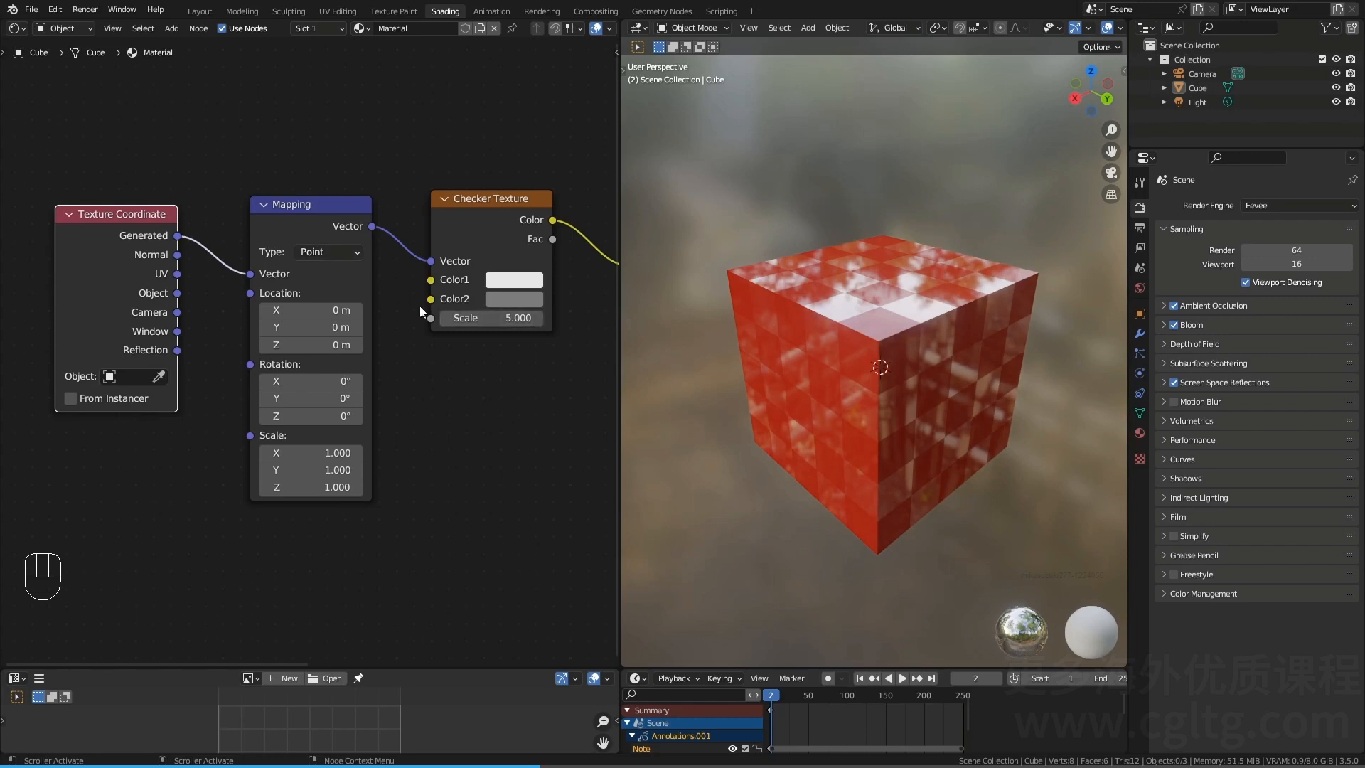
{"action": "left_click", "coordinate": [407, 205]}
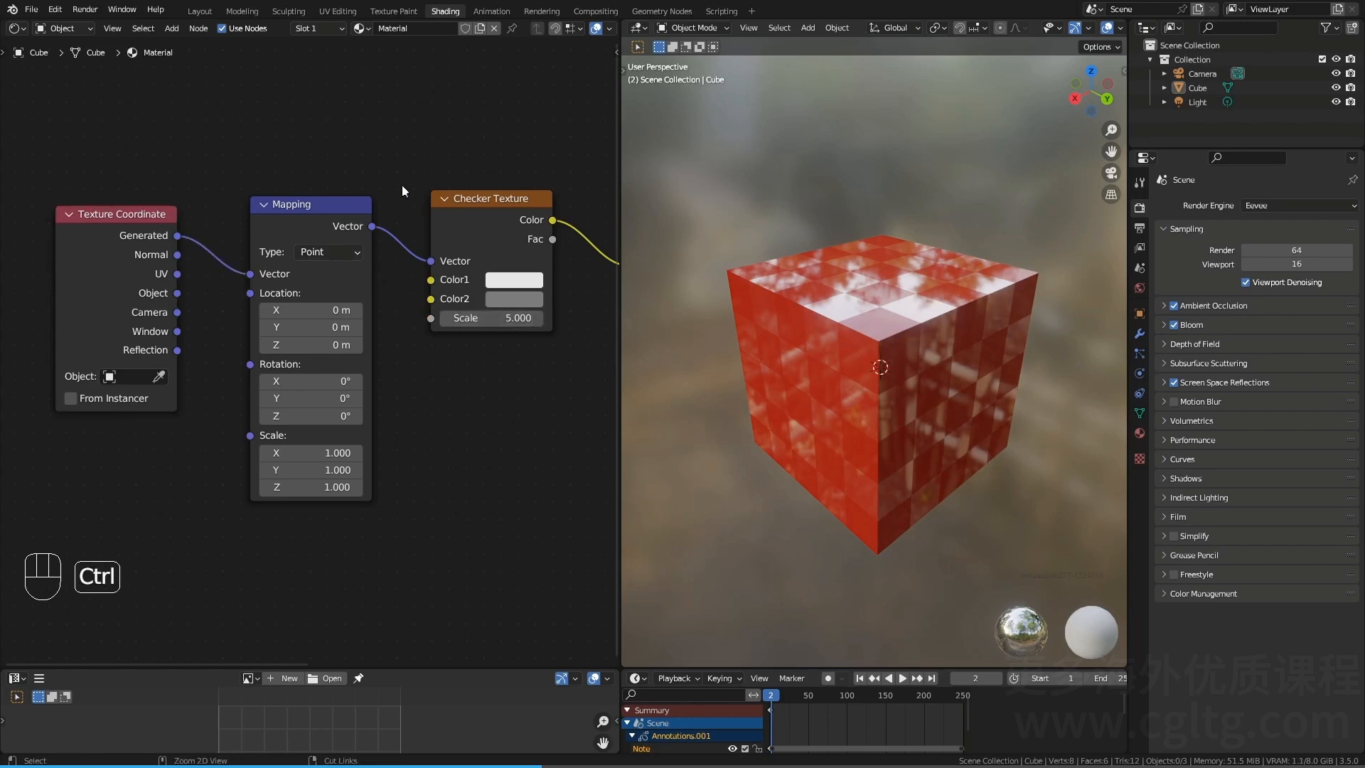
Step: Cut the Mapping to Checker Texture link and restore it with Lazy Connect between the two node bodies
{"action": "right_click_drag", "start_coordinate": [403, 208], "coordinate": [412, 247], "text": "ctrl"}
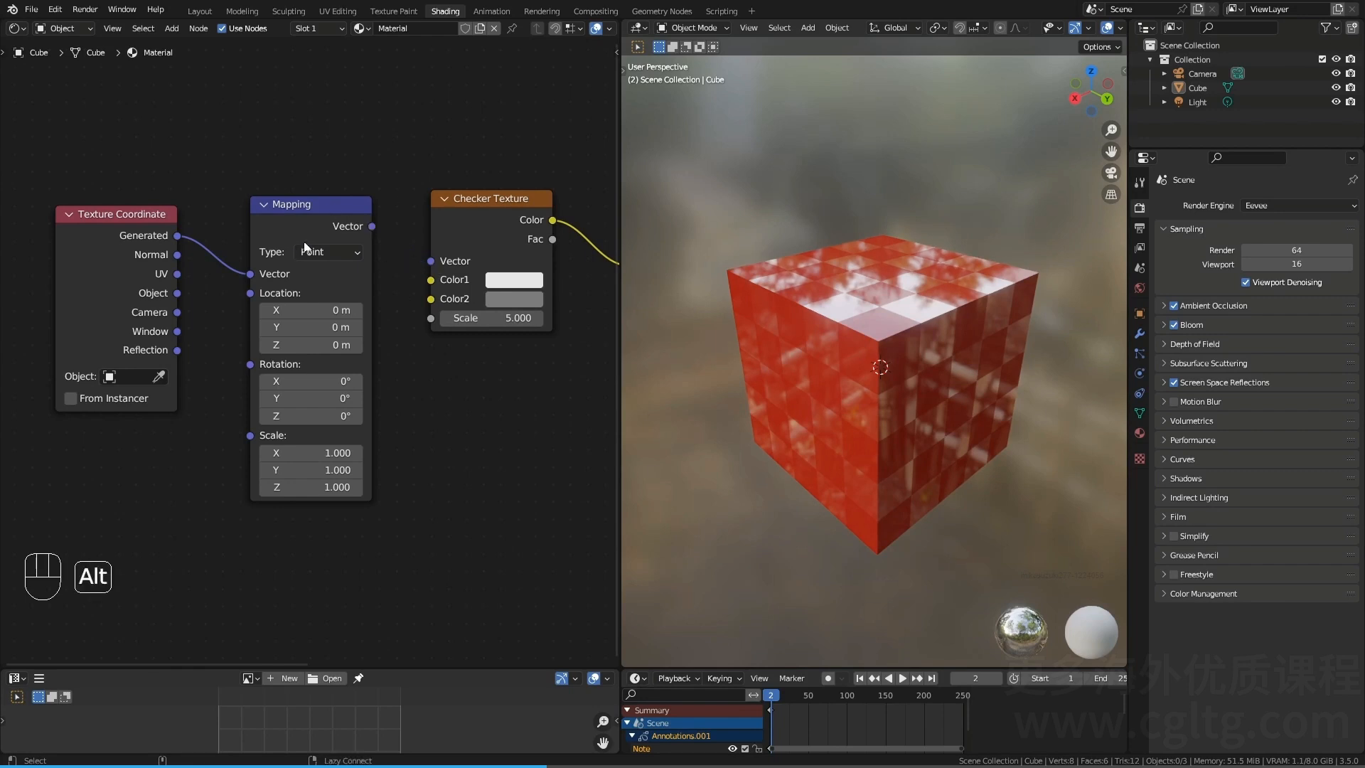
{"action": "right_click_drag", "start_coordinate": [305, 228], "coordinate": [446, 235], "text": "alt"}
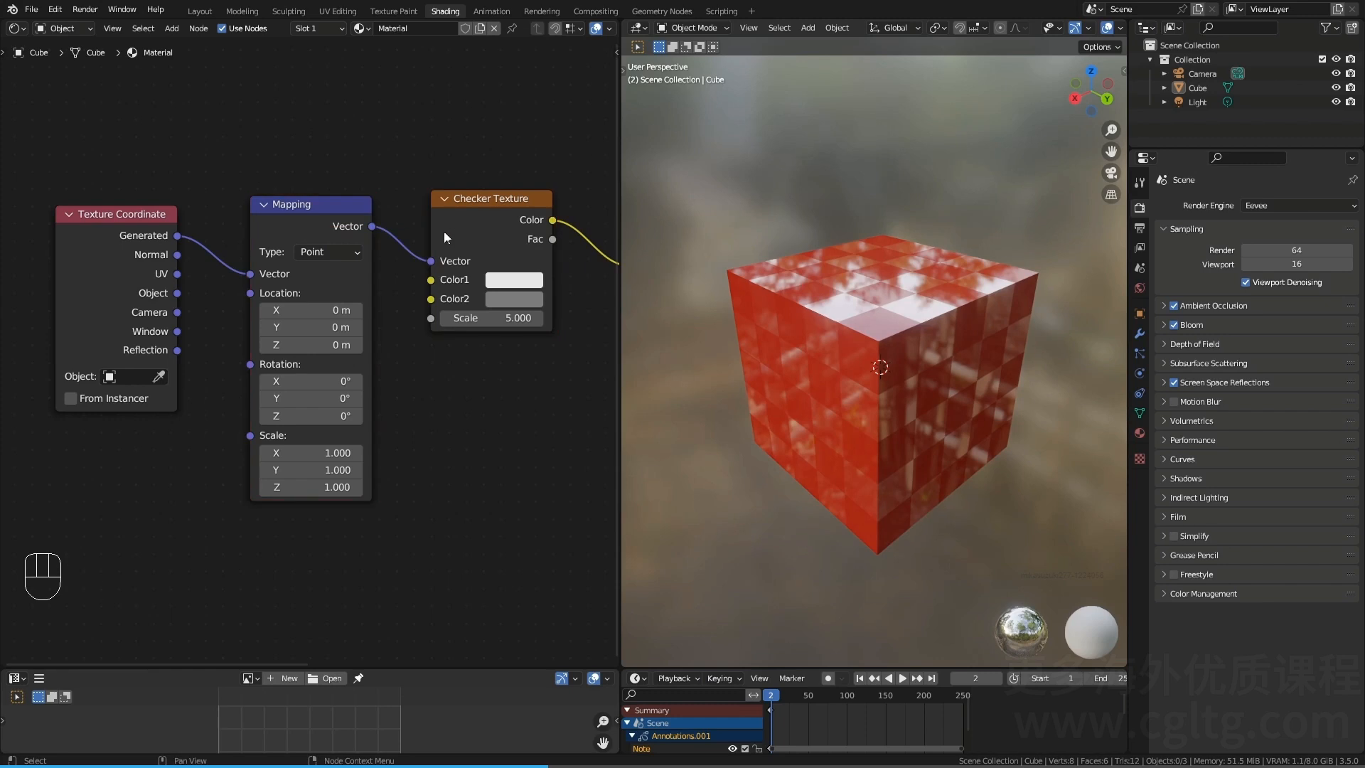
Step: Move the Texture Coordinate node far away from the Mapping node, leaving a wide gap between them
{"action": "middle_click_drag", "start_coordinate": [273, 272], "coordinate": [411, 273], "text": "shift"}
{"action": "left_click", "coordinate": [288, 249]}
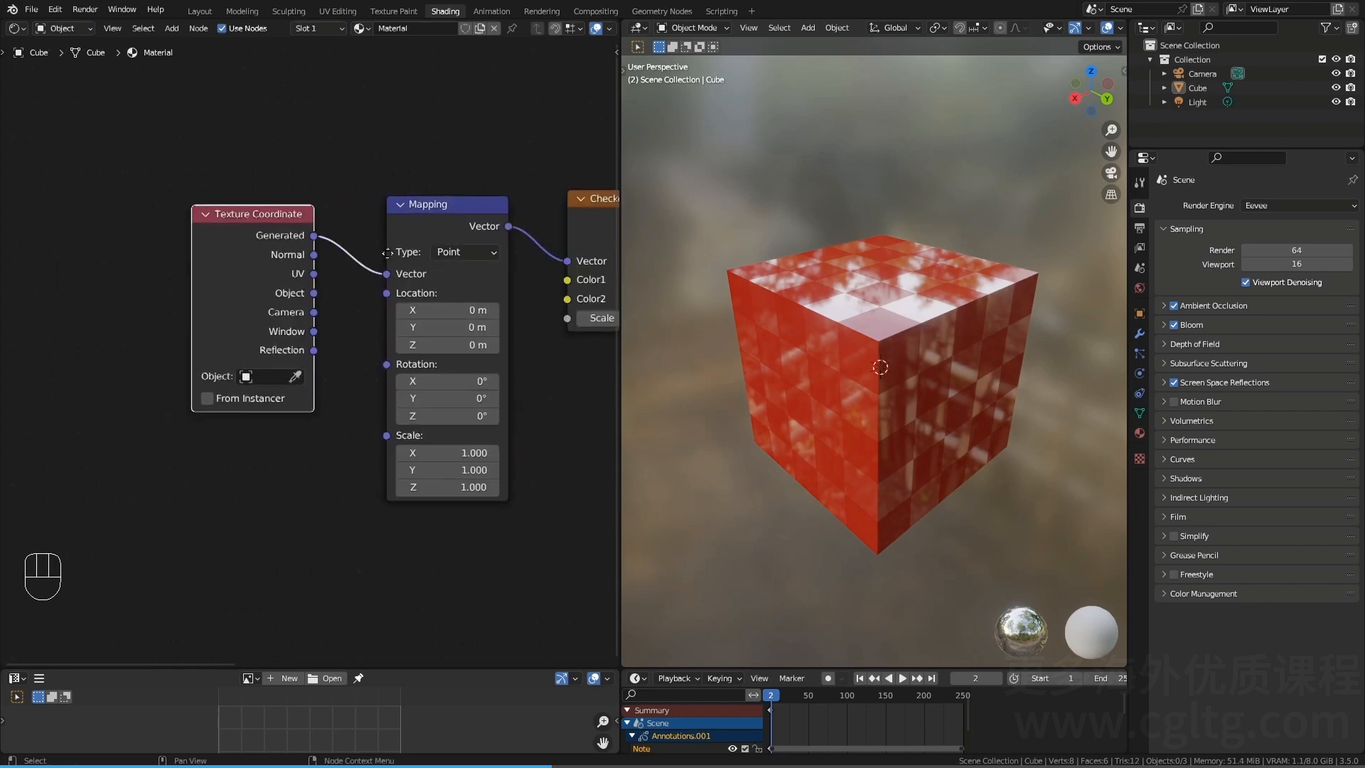
{"action": "key", "text": "g"}
{"action": "left_click", "coordinate": [157, 256]}
{"action": "scroll", "coordinate": [142, 252], "scroll_direction": "down", "scroll_amount": 1}
{"action": "mouse_move", "coordinate": [141, 251]}
{"action": "middle_mouse_down"}
{"action": "mouse_move", "coordinate": [352, 238]}
{"action": "mouse_move", "coordinate": [220, 244]}
{"action": "middle_mouse_up"}
{"action": "key", "text": "g"}
{"action": "left_click", "coordinate": [212, 239]}
{"action": "scroll", "coordinate": [228, 238], "scroll_direction": "down", "scroll_amount": 1}
Step: Cut the Texture Coordinate to Mapping link and reconnect Generated to Vector with Lazy Connect
{"action": "right_click_drag", "start_coordinate": [258, 212], "coordinate": [253, 309], "text": "ctrl"}
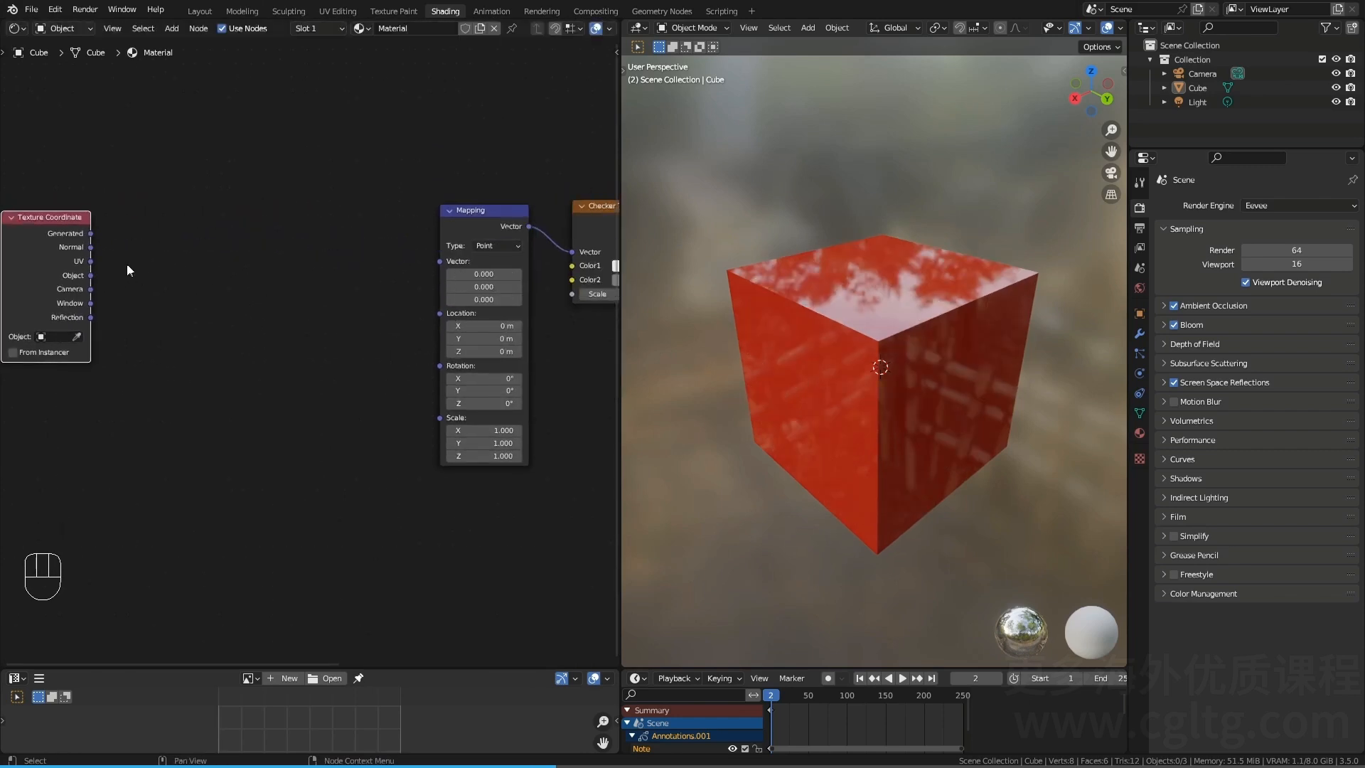
{"action": "key", "text": "alt"}
{"action": "right_click_drag", "start_coordinate": [119, 258], "coordinate": [352, 280], "text": "alt"}
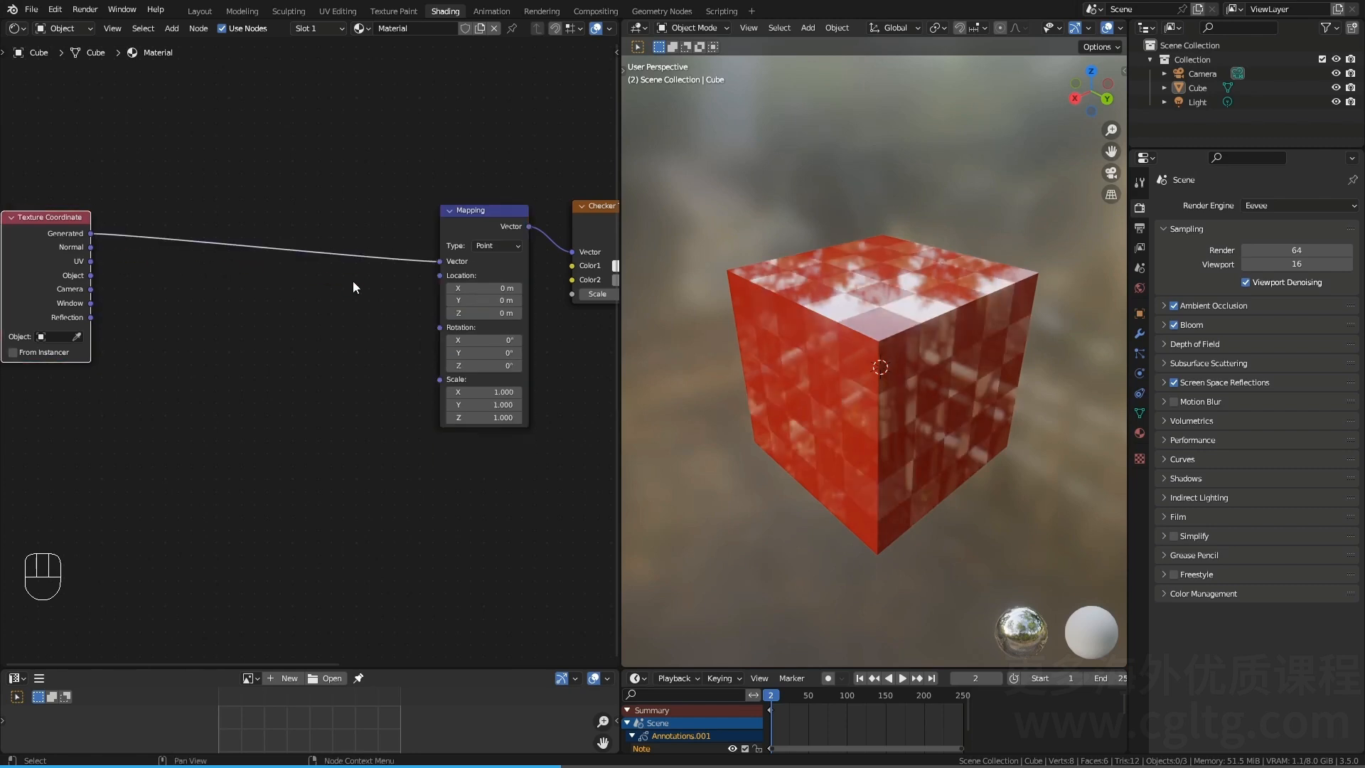
Step: Move the Texture Coordinate node back close beside the Mapping node
{"action": "middle_click_drag", "start_coordinate": [352, 280], "coordinate": [199, 311], "text": "shift"}
{"action": "mouse_move", "coordinate": [355, 238]}
{"action": "right_mouse_down", "text": "ctrl"}
{"action": "mouse_move", "coordinate": [356, 301]}
{"action": "mouse_move", "coordinate": [347, 279]}
{"action": "mouse_move", "coordinate": [406, 279]}
{"action": "right_mouse_up", "text": "ctrl"}
{"action": "key", "text": "Home"}
{"action": "left_click_drag", "start_coordinate": [91, 312], "coordinate": [245, 313]}
{"action": "scroll", "coordinate": [331, 300], "scroll_direction": "up", "scroll_amount": 6}
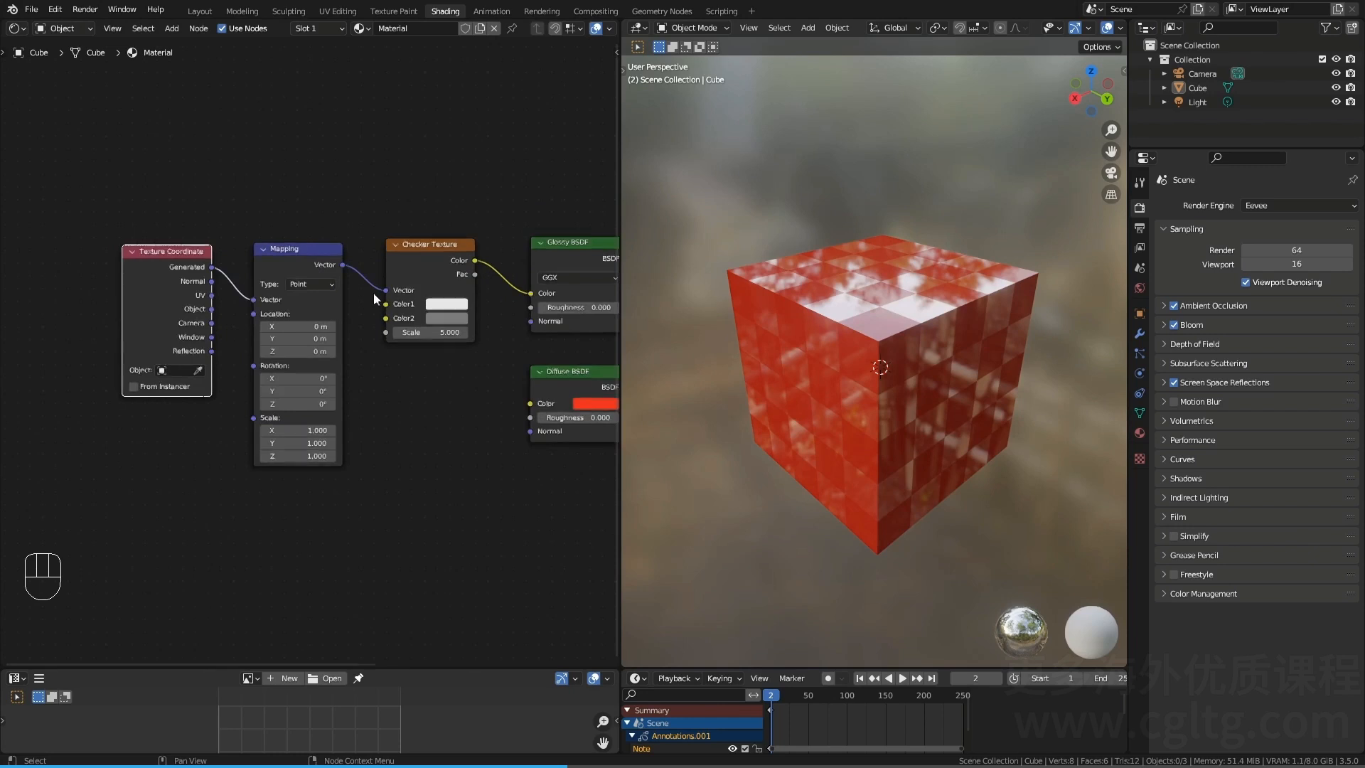
Step: Cut both shader links into Mix Shader and Lazy Connect Glossy BSDF and Diffuse BSDF back to it
{"action": "middle_click_drag", "start_coordinate": [350, 294], "coordinate": [286, 325], "text": "shift"}
{"action": "scroll", "coordinate": [285, 325], "scroll_direction": "up", "scroll_amount": 2}
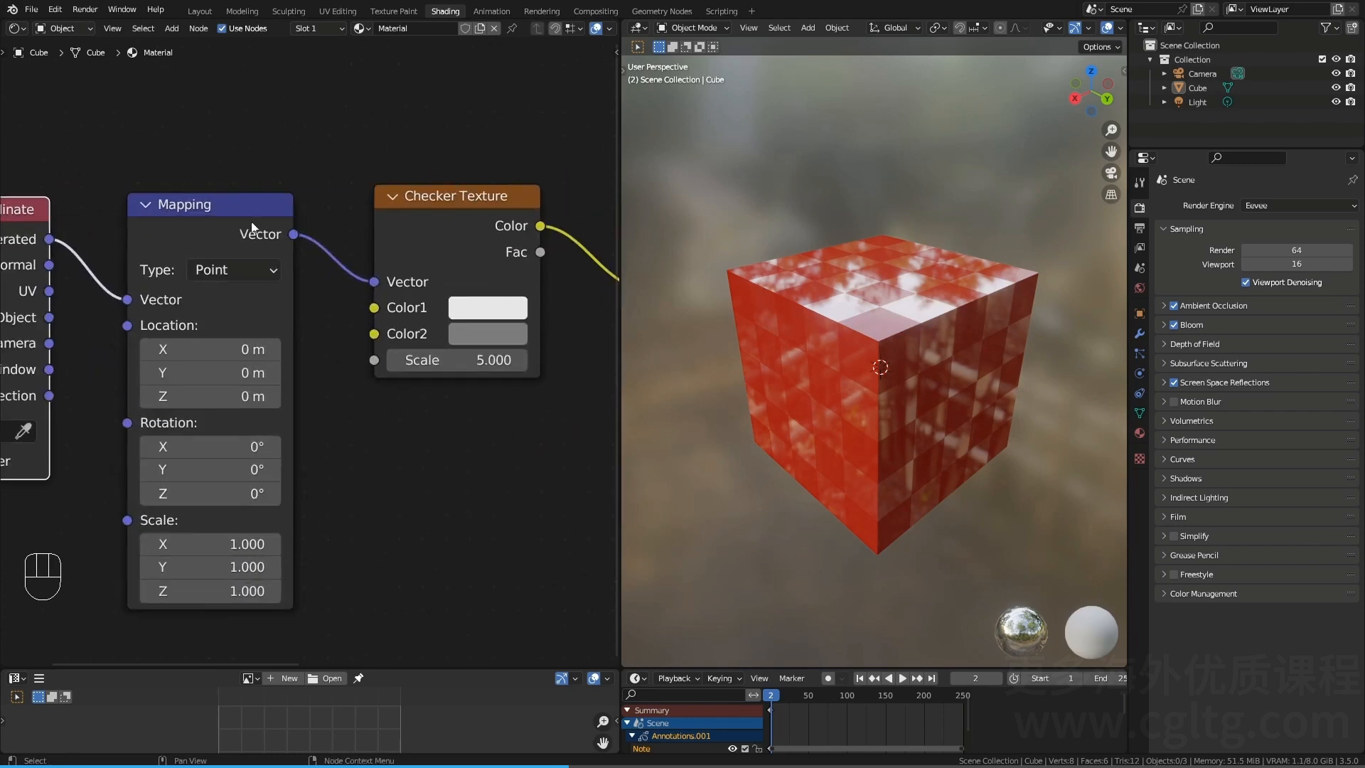
{"action": "middle_click_drag", "start_coordinate": [391, 272], "coordinate": [309, 246], "text": "shift"}
{"action": "middle_click_drag", "start_coordinate": [415, 300], "coordinate": [395, 296], "text": "shift"}
{"action": "right_click_drag", "start_coordinate": [388, 270], "coordinate": [419, 480], "text": "ctrl"}
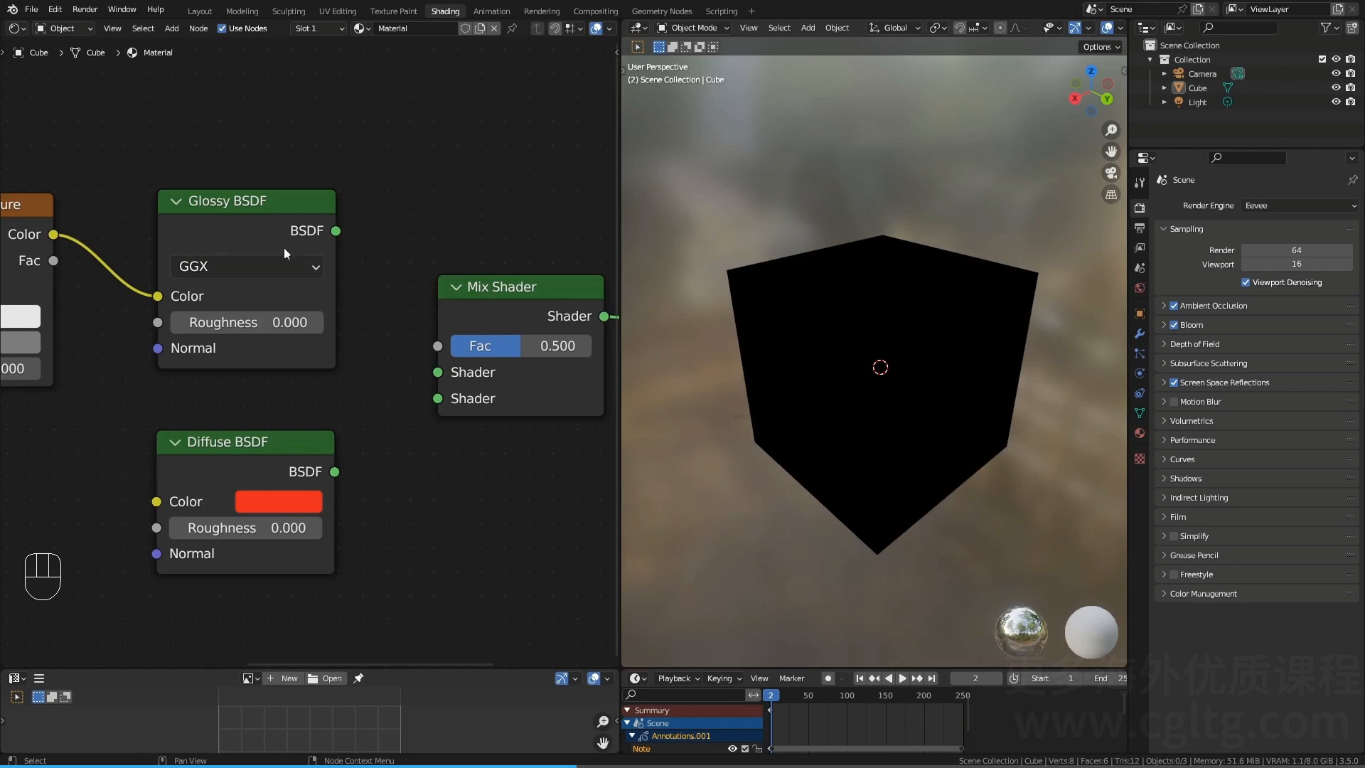
{"action": "right_click_drag", "start_coordinate": [280, 240], "coordinate": [422, 335], "text": "alt"}
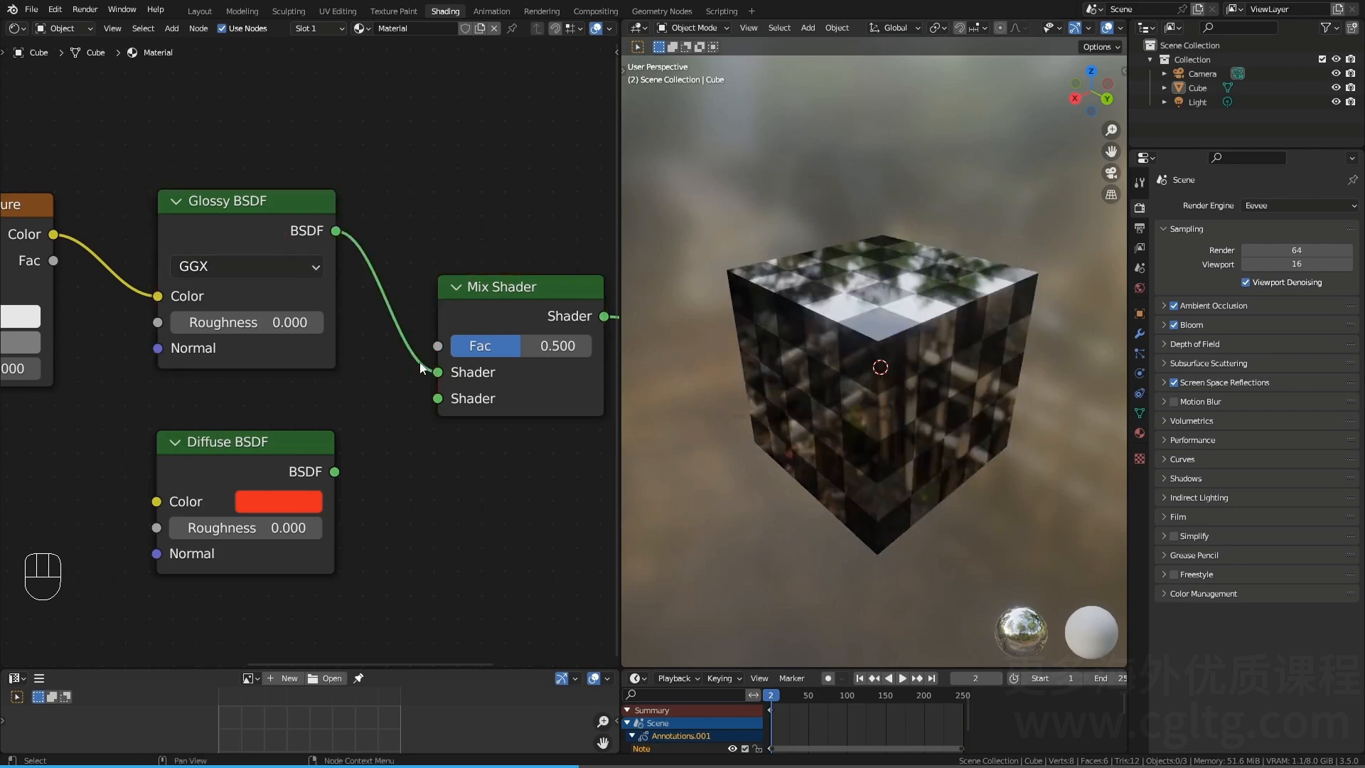
{"action": "right_click_drag", "start_coordinate": [318, 492], "coordinate": [513, 388], "text": "alt"}
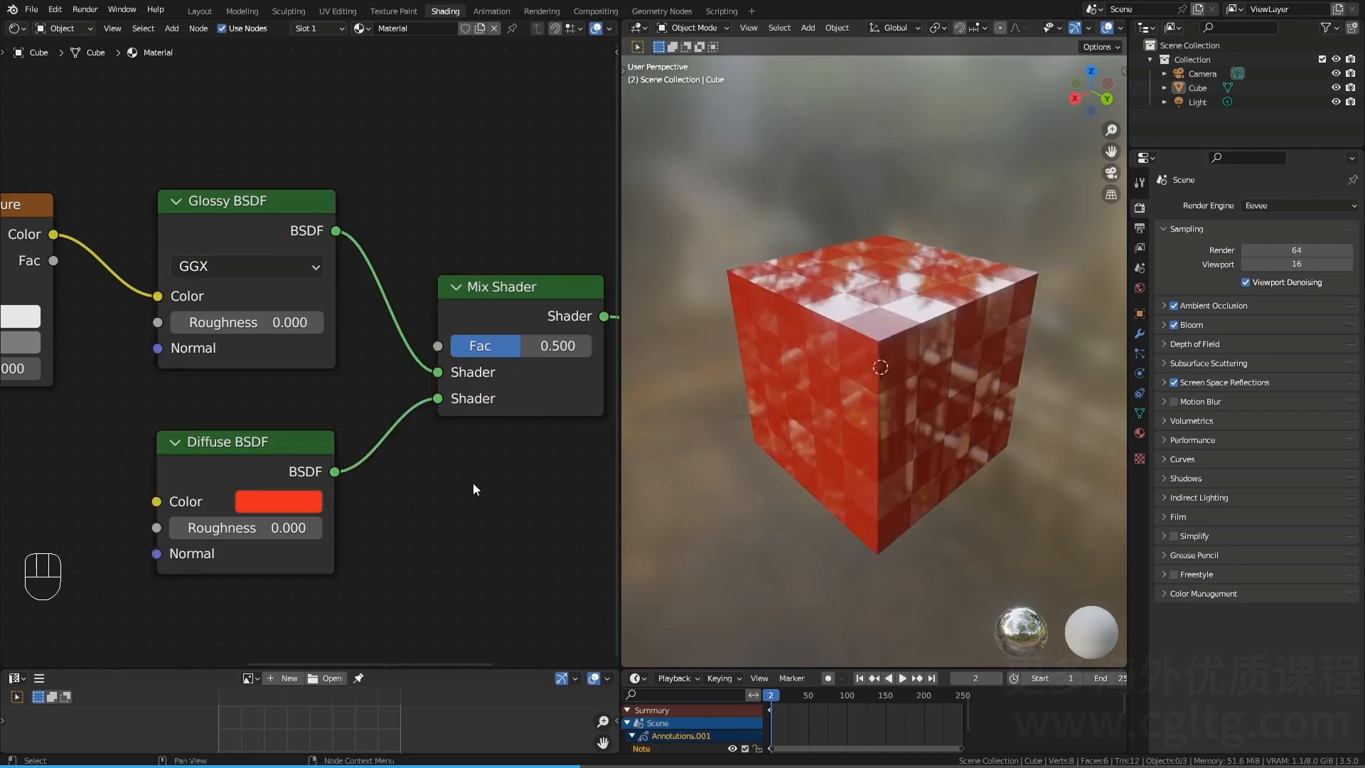
Step: Cut both Mix Shader inputs again and try Lazy Connecting Diffuse BSDF before Glossy BSDF
{"action": "right_click_drag", "start_coordinate": [401, 313], "coordinate": [414, 486], "text": "ctrl"}
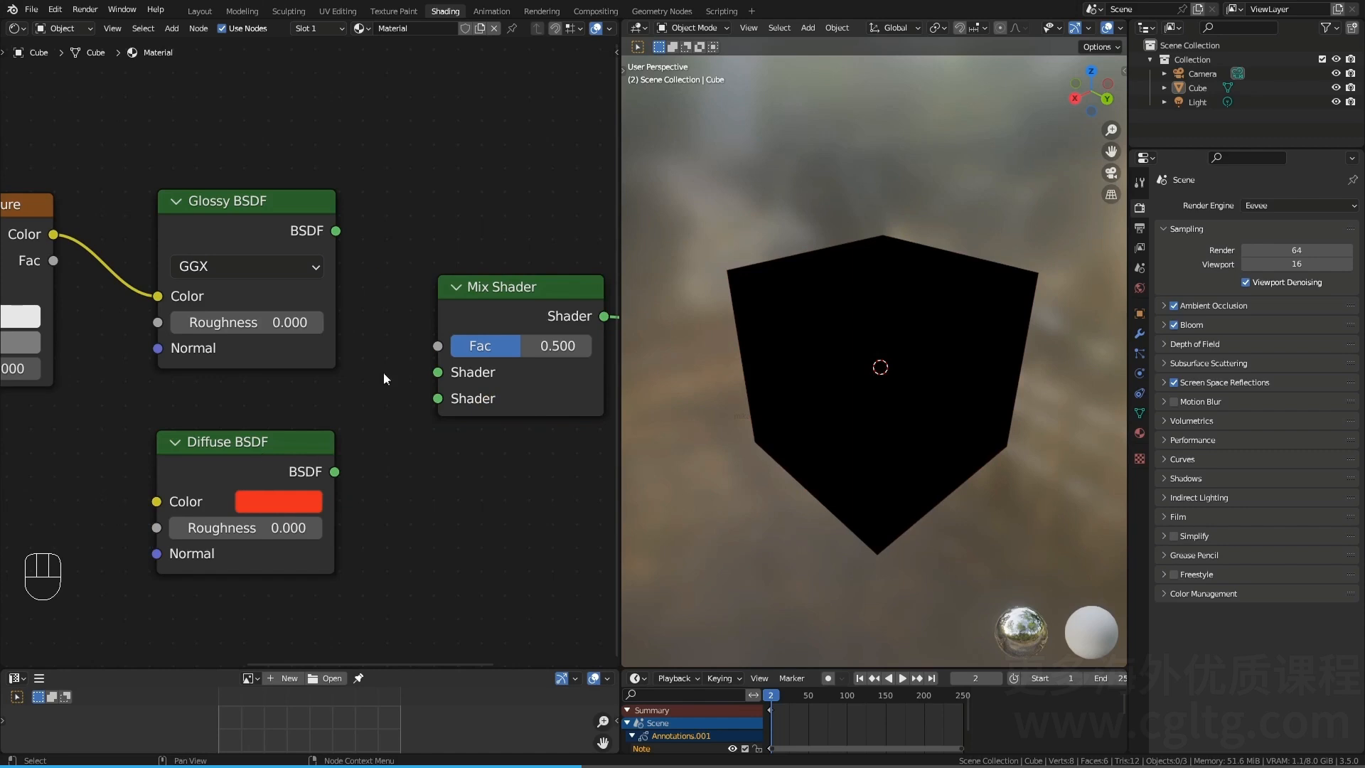
{"action": "right_click_drag", "start_coordinate": [306, 455], "coordinate": [467, 350], "text": "alt"}
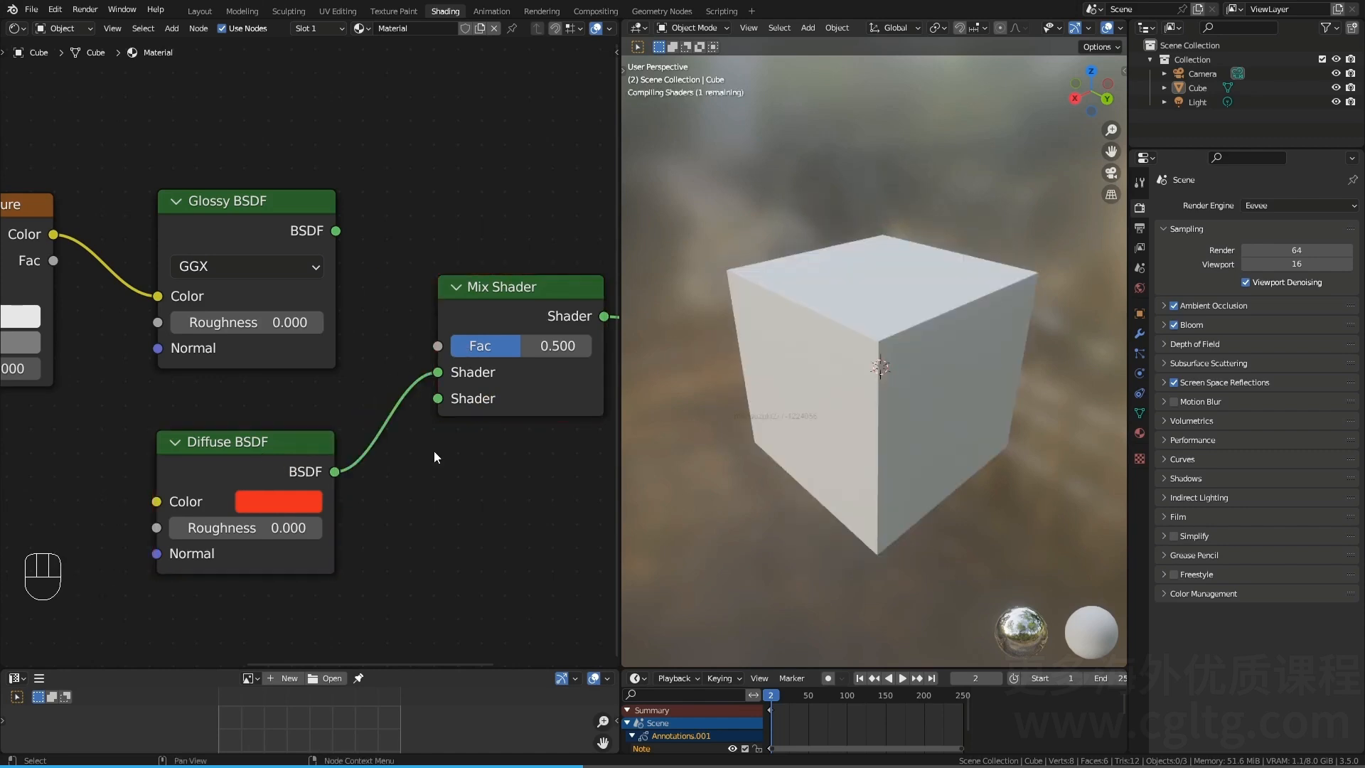
{"action": "right_click_drag", "start_coordinate": [327, 300], "coordinate": [455, 306], "text": "alt"}
Step: Cut the Mix Shader inputs and Lazy Connect Glossy BSDF to the first Shader socket and Diffuse BSDF to the second
{"action": "right_click_drag", "start_coordinate": [432, 454], "coordinate": [409, 299], "text": "ctrl"}
{"action": "right_click_drag", "start_coordinate": [305, 292], "coordinate": [519, 356], "text": "alt"}
{"action": "right_click_drag", "start_coordinate": [279, 489], "coordinate": [471, 376], "text": "alt"}
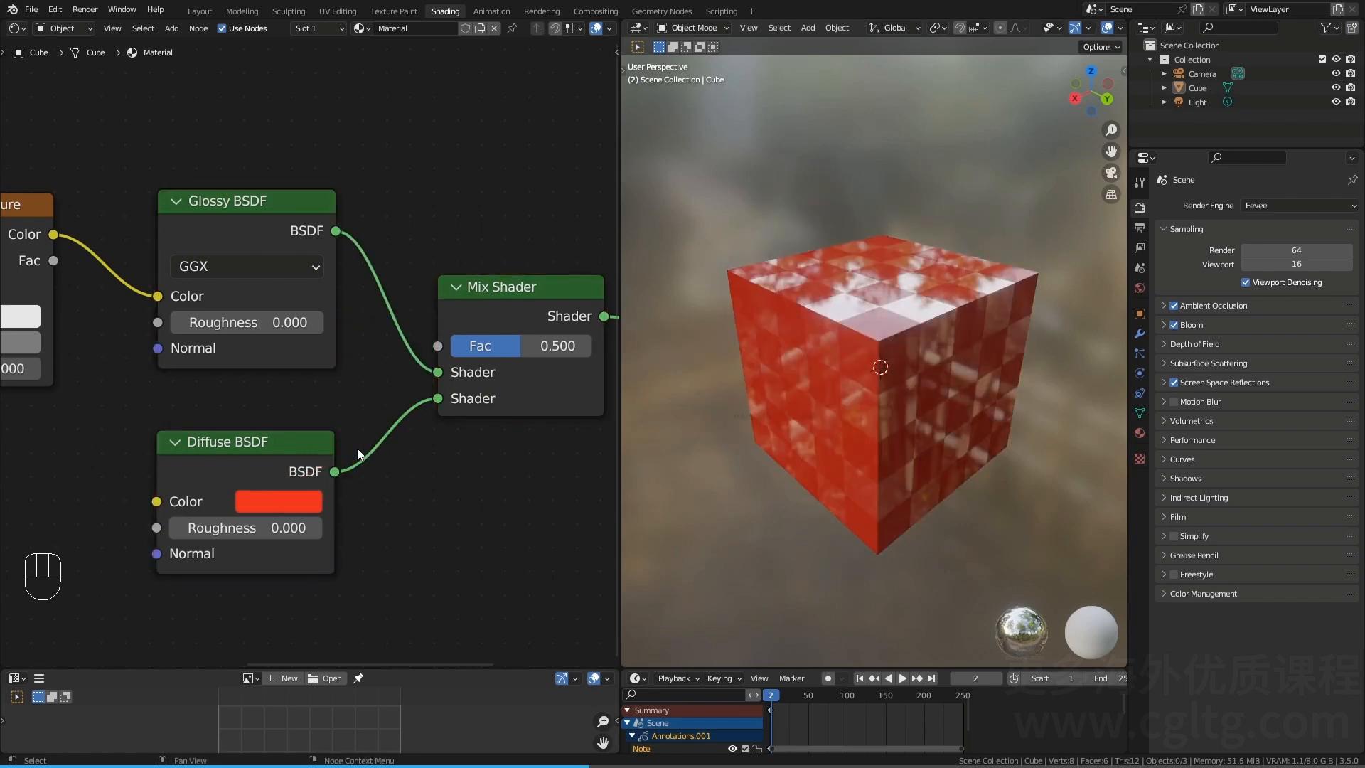
Step: Nudge the Diffuse BSDF and Mix Shader nodes, and delete the Mix Shader node
{"action": "scroll", "coordinate": [411, 398], "scroll_direction": "down", "scroll_amount": 2}
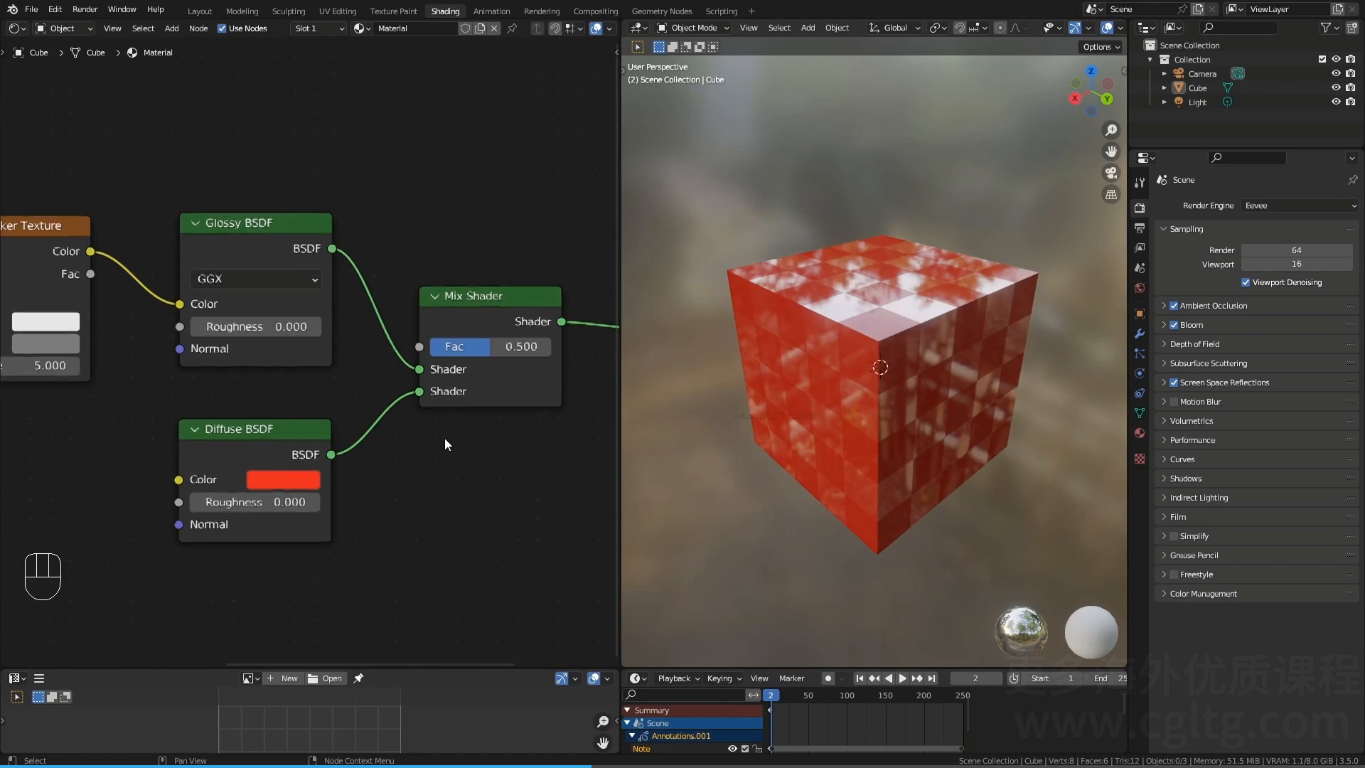
{"action": "middle_click_drag", "start_coordinate": [442, 421], "coordinate": [403, 423]}
{"action": "left_click_drag", "start_coordinate": [258, 440], "coordinate": [268, 435]}
{"action": "left_click", "coordinate": [451, 301]}
{"action": "key", "text": "g"}
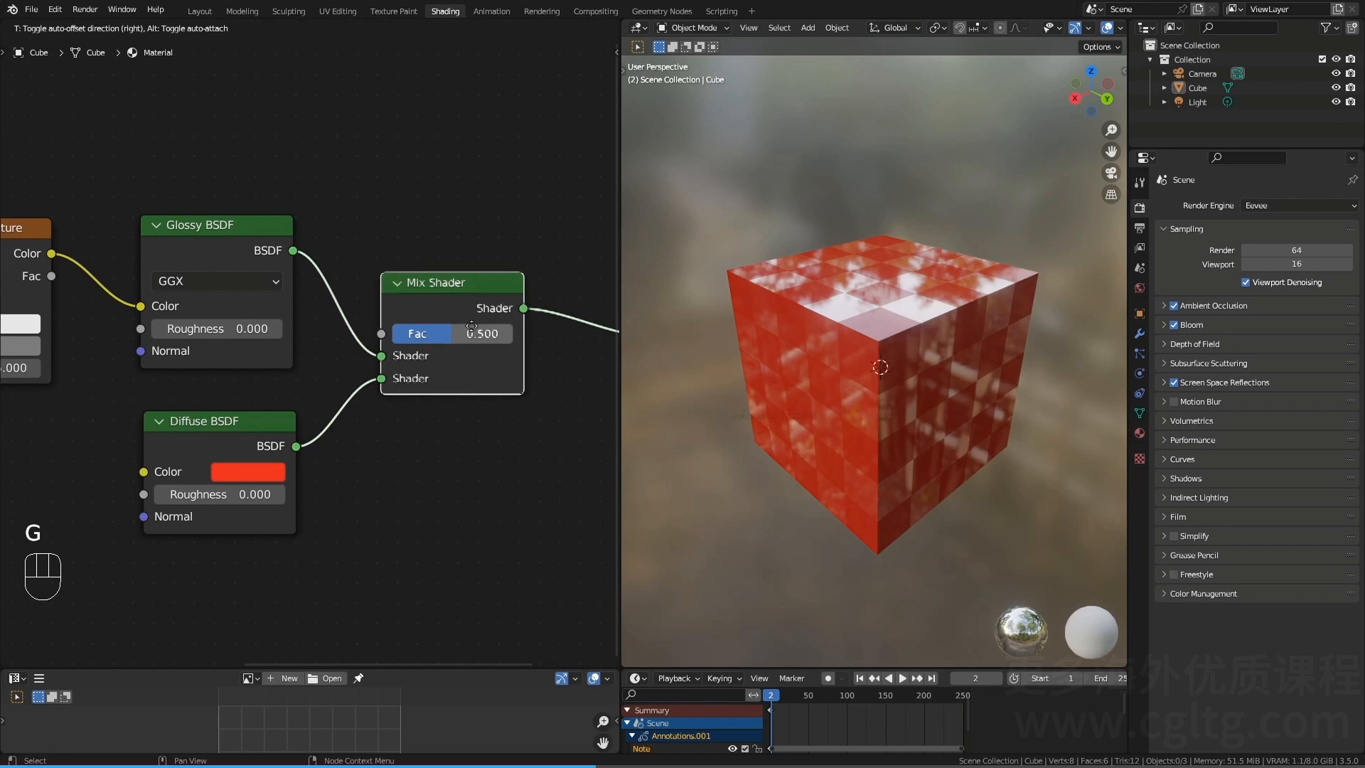
{"action": "left_click", "coordinate": [467, 325]}
{"action": "key", "text": "x"}
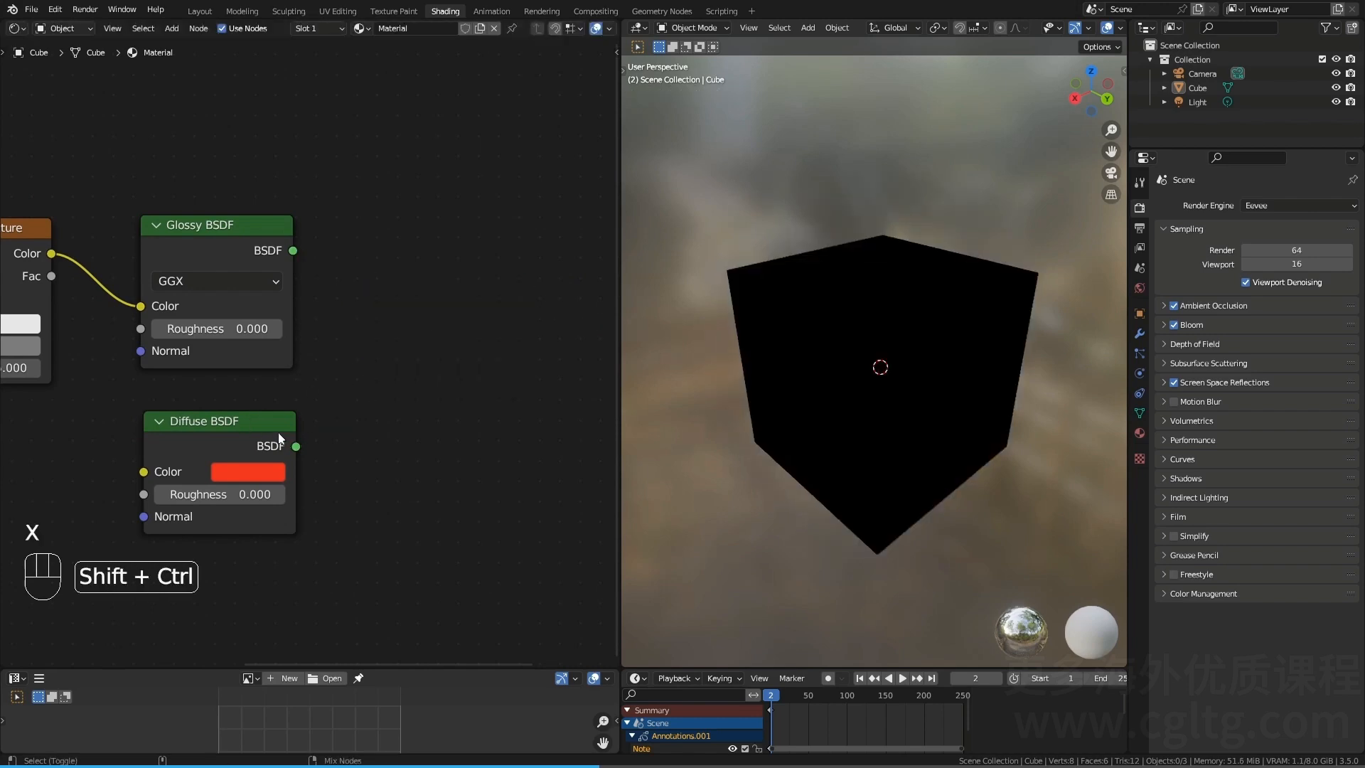
Step: Mix Diffuse BSDF and Glossy BSDF into a new Mix Shader with Node Wrangler and connect it to the Material Output's Surface
{"action": "right_click_drag", "start_coordinate": [256, 445], "coordinate": [241, 334], "text": "ctrl+shift"}
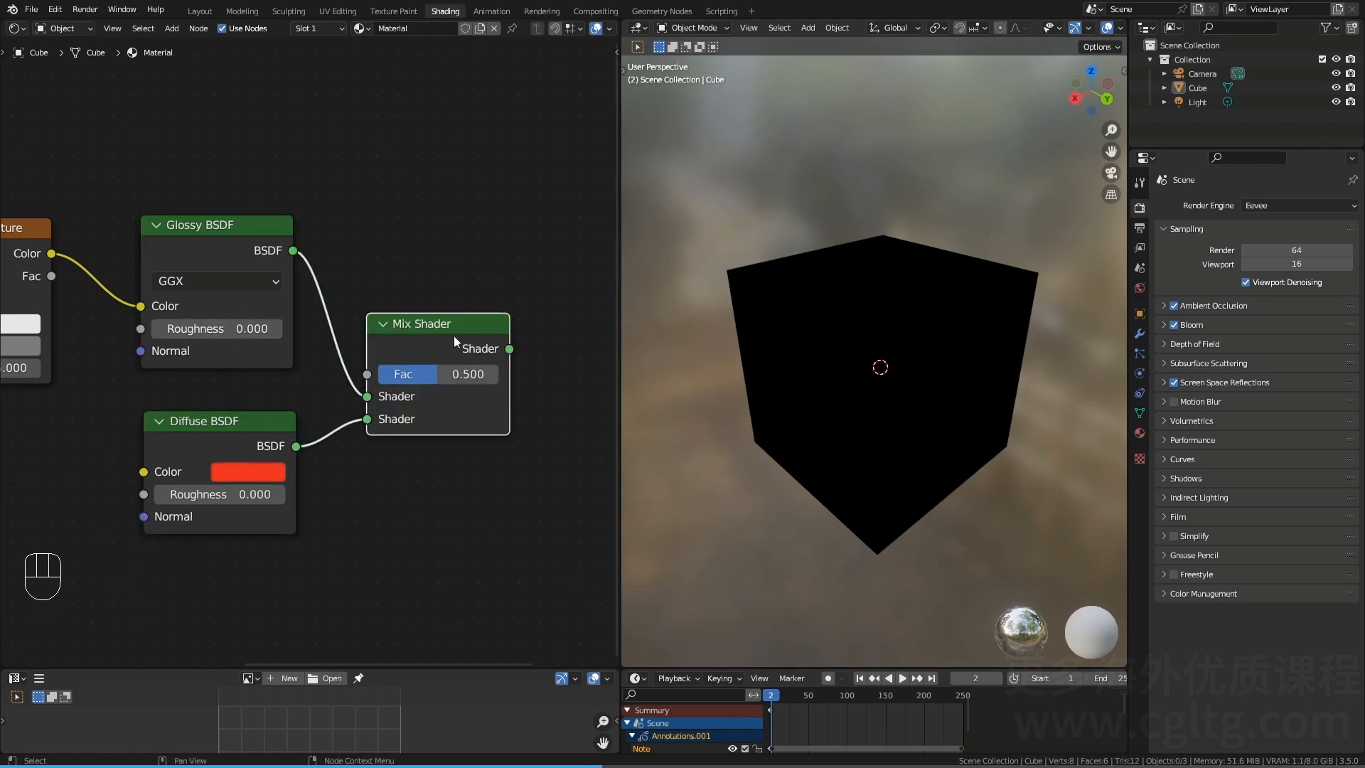
{"action": "left_click_drag", "start_coordinate": [454, 336], "coordinate": [462, 309]}
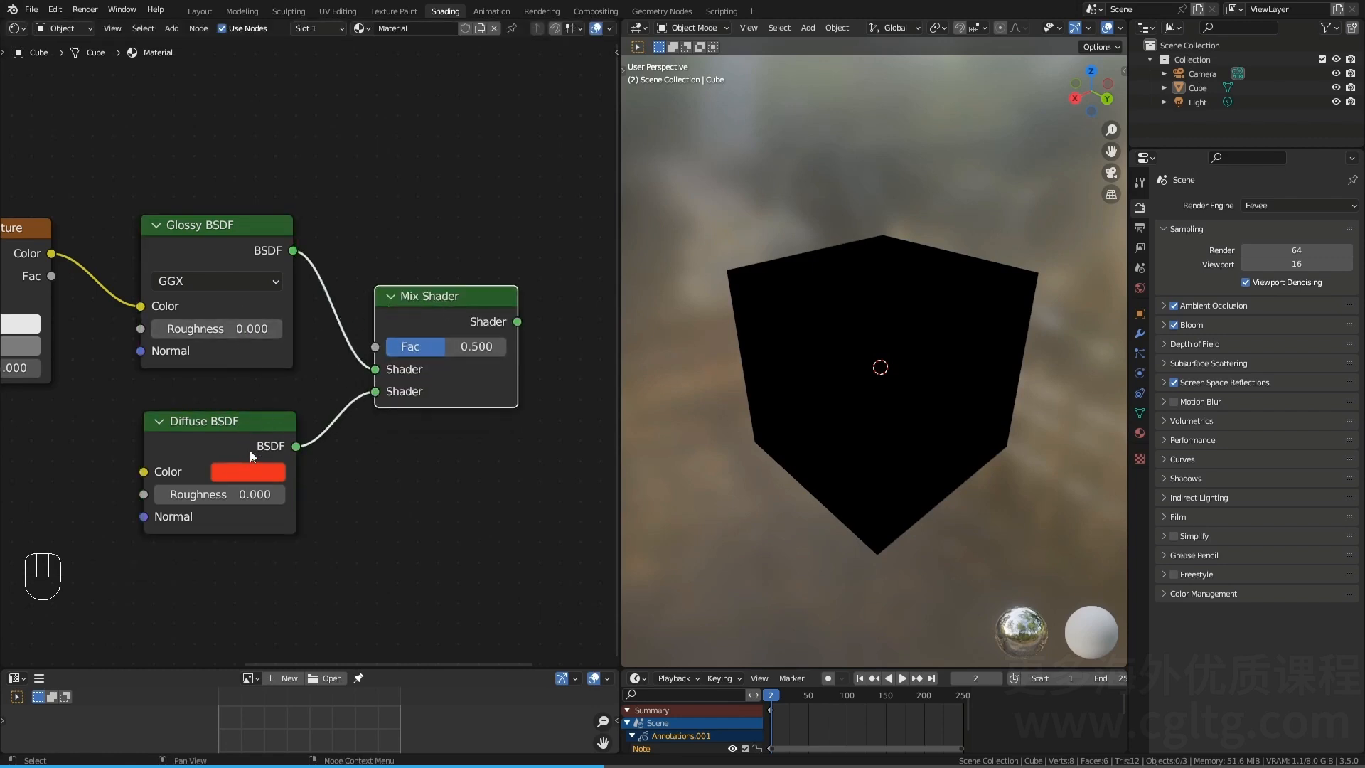
{"action": "middle_click_drag", "start_coordinate": [420, 398], "coordinate": [352, 409]}
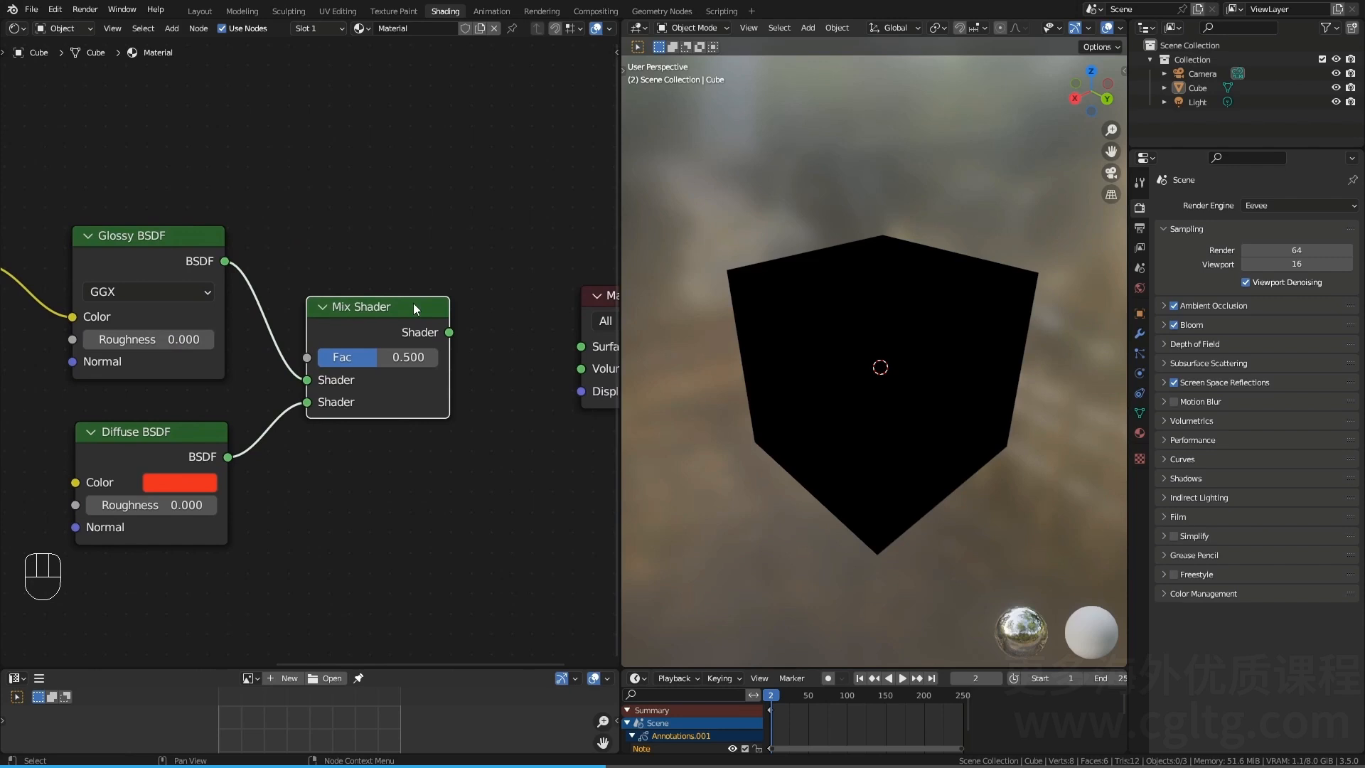
{"action": "left_click", "coordinate": [374, 336], "text": "ctrl+shift"}
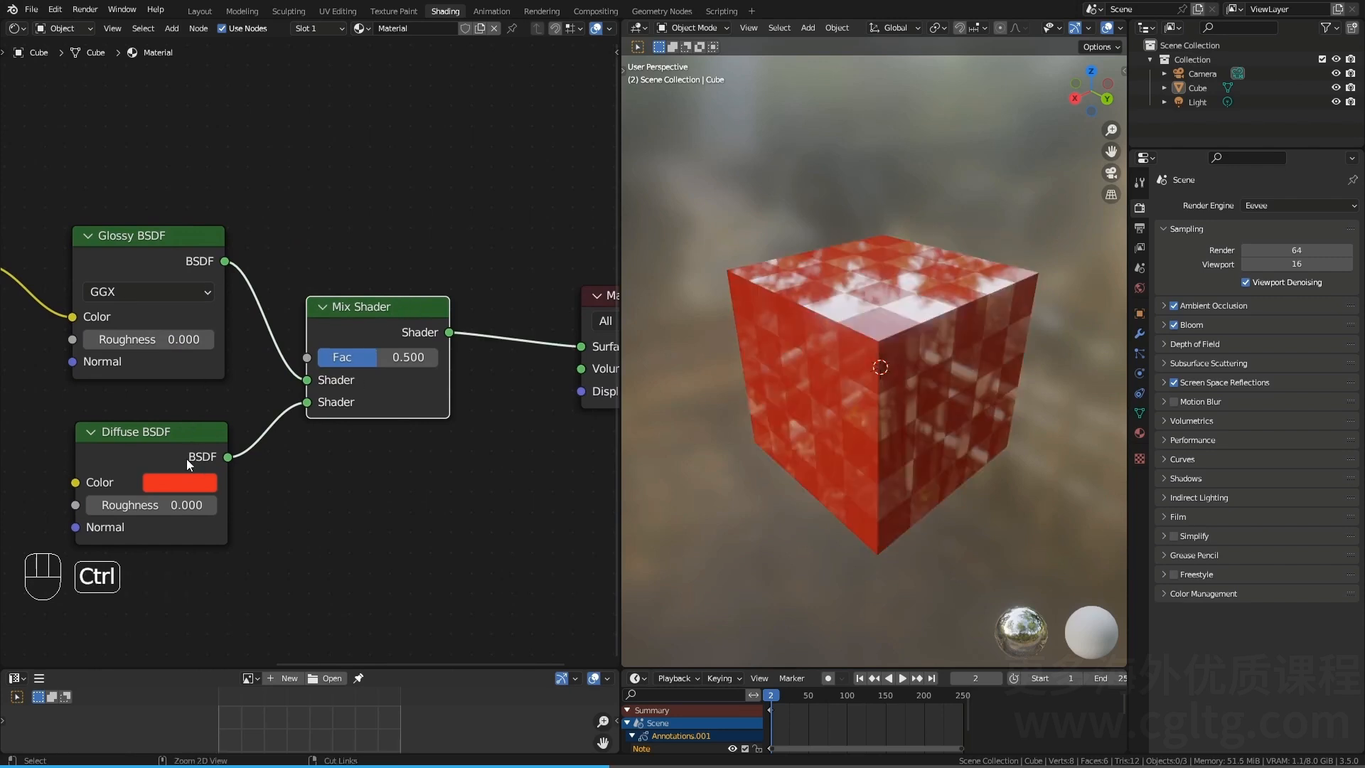
Step: Move the Glossy BSDF, Diffuse BSDF and Mix Shader nodes together, farther away from the Checker Texture node
{"action": "scroll", "coordinate": [216, 379], "scroll_direction": "down", "scroll_amount": 2}
{"action": "middle_click_drag", "start_coordinate": [371, 405], "coordinate": [399, 339], "text": "shift"}
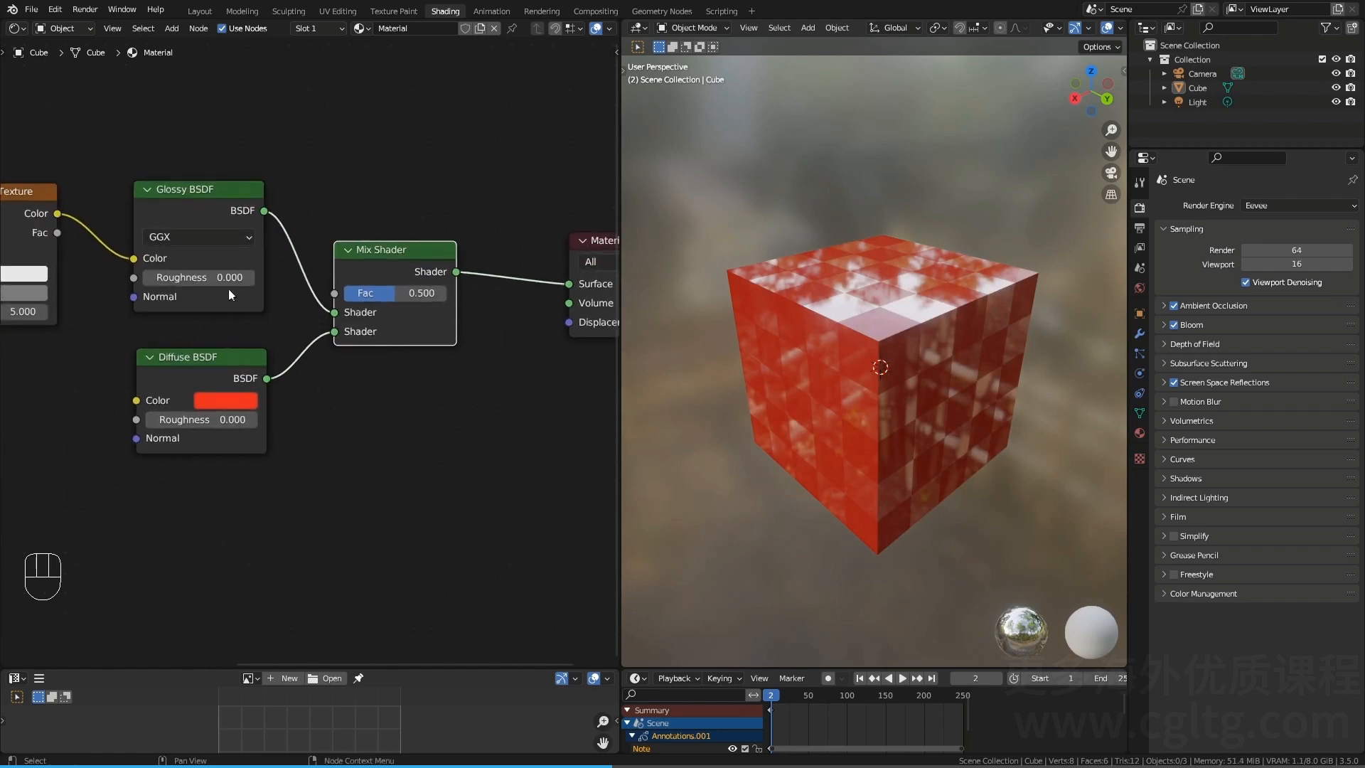
{"action": "left_click_drag", "start_coordinate": [583, 480], "coordinate": [227, 250]}
{"action": "key", "text": "g"}
{"action": "left_click", "coordinate": [409, 255]}
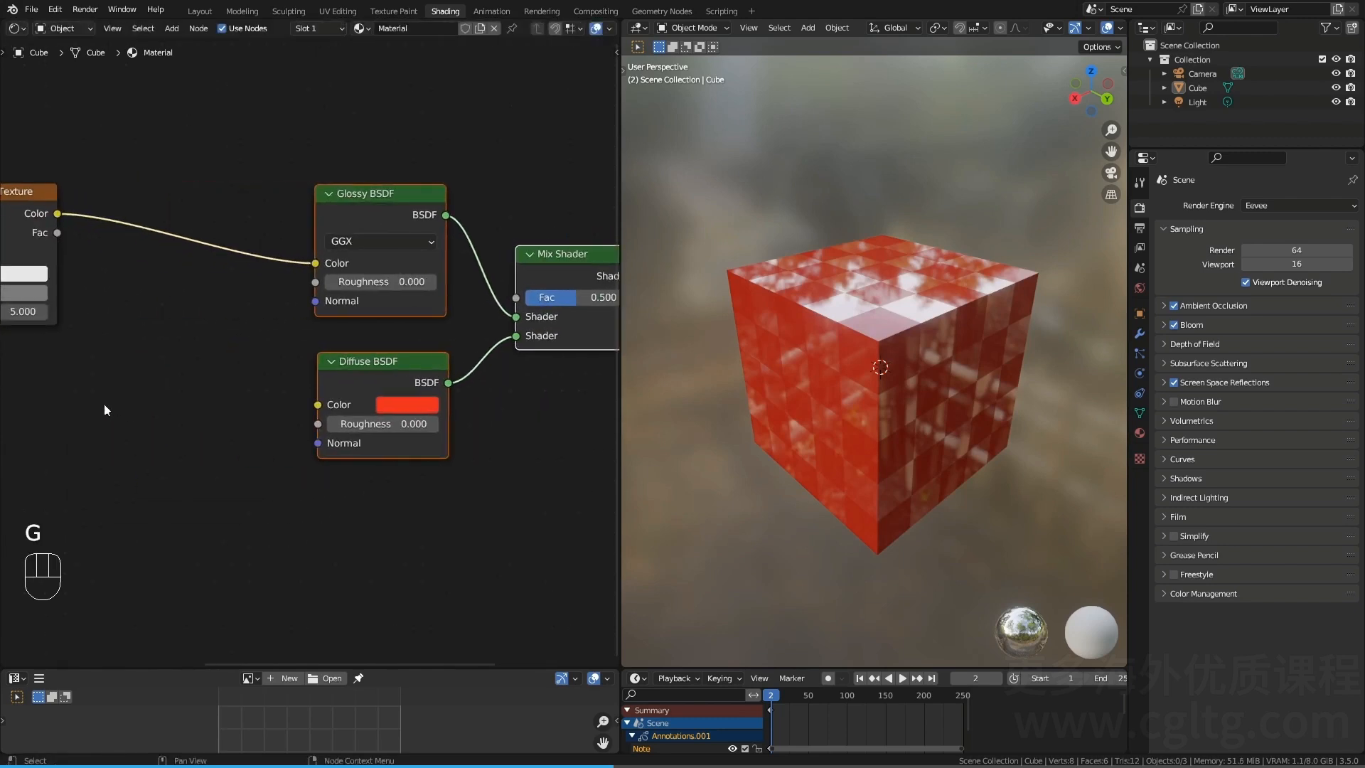
Step: Duplicate the Checker Texture node and place the copy directly below the original
{"action": "middle_click_drag", "start_coordinate": [109, 390], "coordinate": [337, 385]}
{"action": "left_click", "coordinate": [203, 180]}
{"action": "key", "text": "shift+d"}
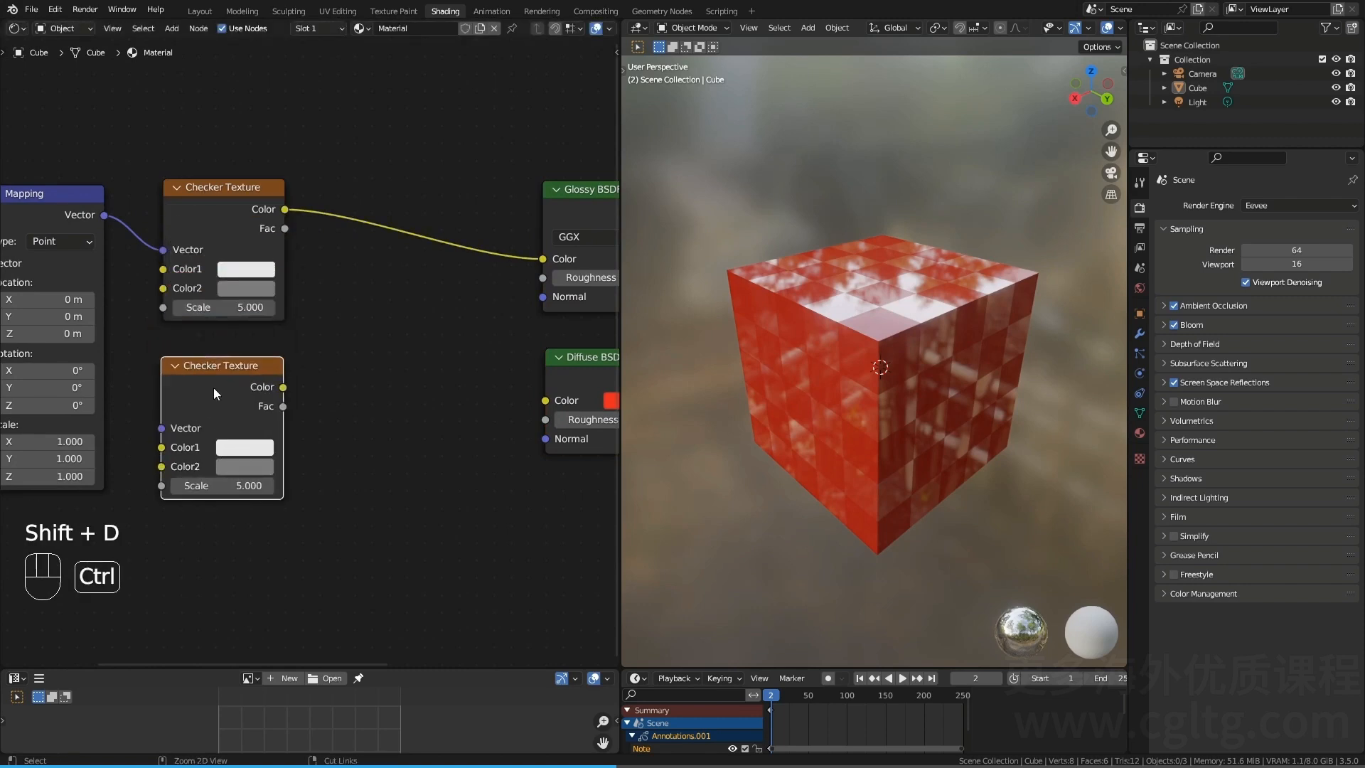
Step: Mix the two Checker Textures into a Mix node feeding Glossy BSDF's Color, and expand, raise and collapse that node
{"action": "right_click_drag", "start_coordinate": [214, 402], "coordinate": [215, 287], "text": "ctrl+shift"}
{"action": "middle_click_drag", "start_coordinate": [404, 302], "coordinate": [287, 334], "text": "shift"}
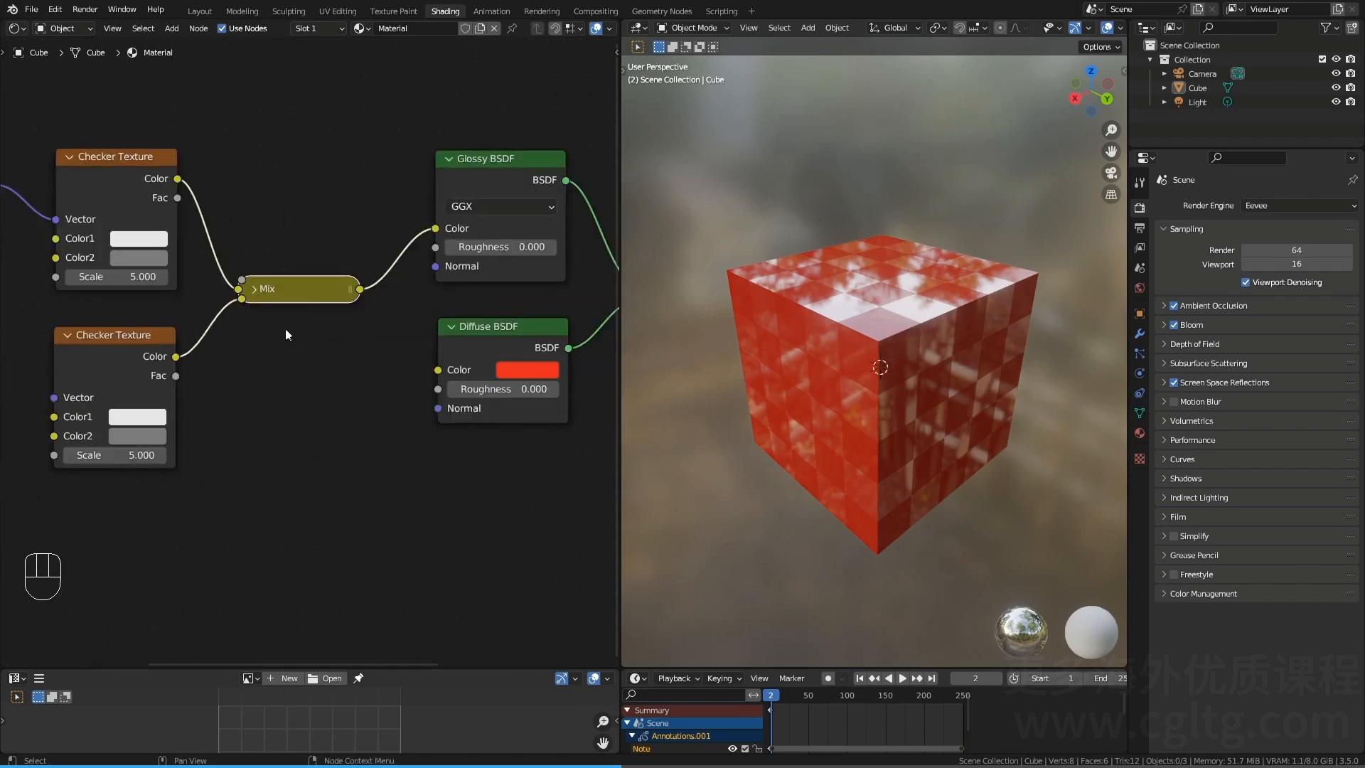
{"action": "key", "text": "h"}
{"action": "left_click_drag", "start_coordinate": [269, 292], "coordinate": [261, 199]}
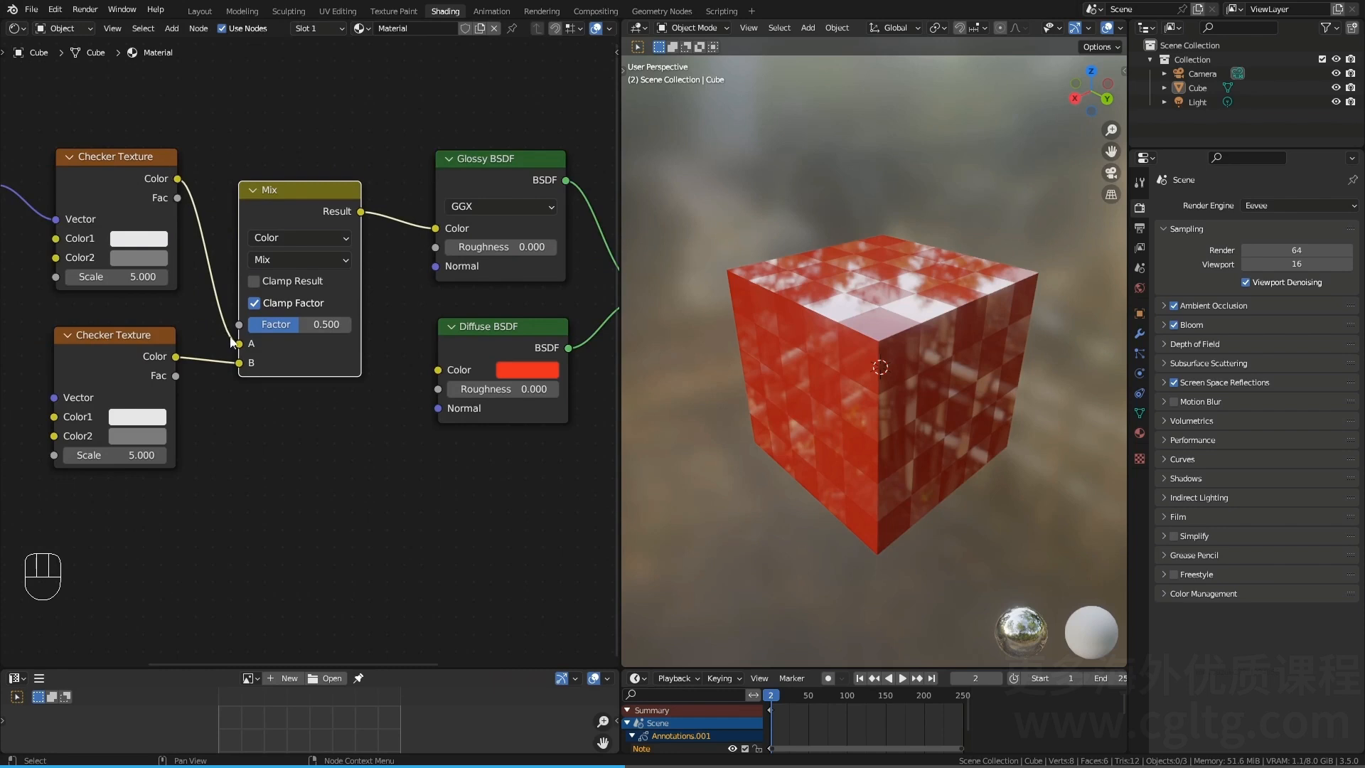
{"action": "left_click", "coordinate": [252, 190]}
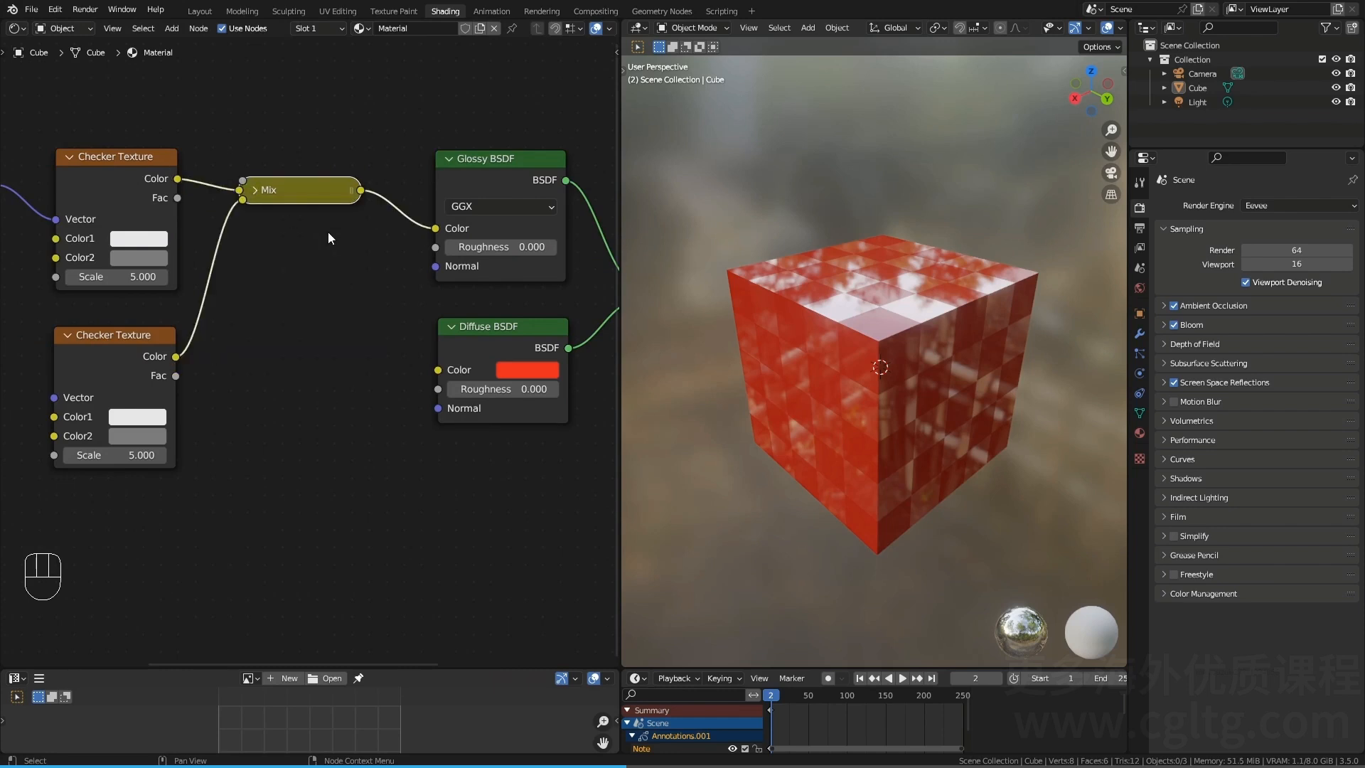
Step: Replace the Mix node with a new Node Wrangler mix of both Checker Textures, expanded and placed beside them
{"action": "key", "text": "x"}
{"action": "middle_click_drag", "start_coordinate": [205, 215], "coordinate": [284, 212]}
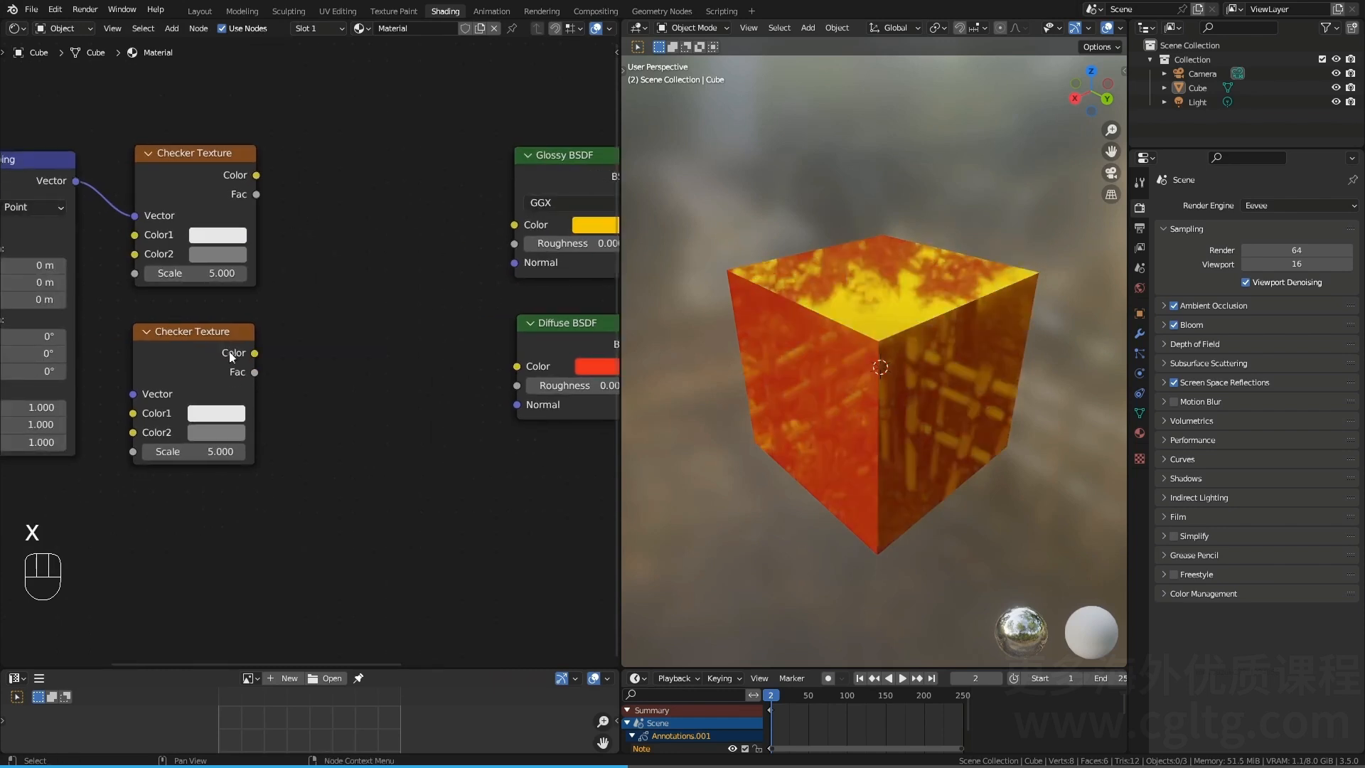
{"action": "right_click_drag", "start_coordinate": [219, 364], "coordinate": [202, 258], "text": "ctrl+shift"}
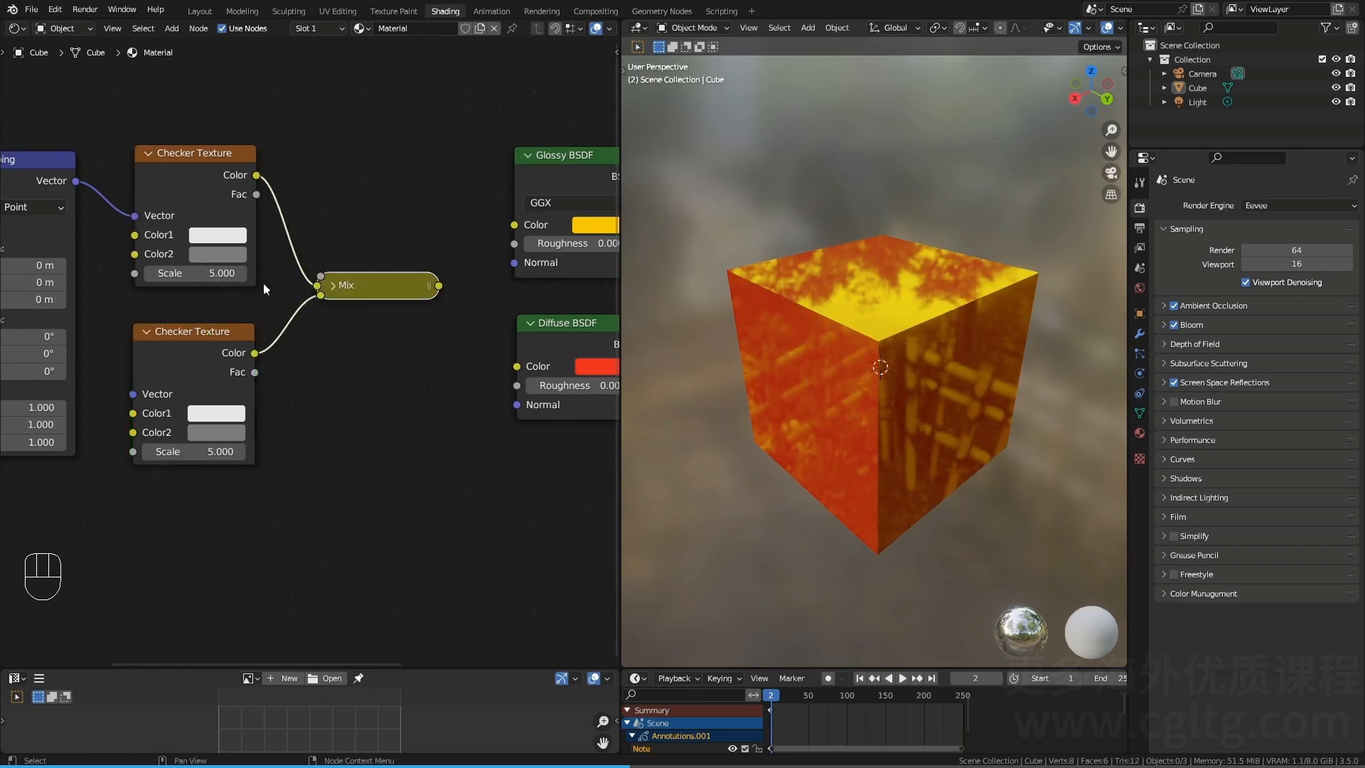
{"action": "left_click", "coordinate": [333, 285]}
{"action": "left_click_drag", "start_coordinate": [350, 291], "coordinate": [335, 203]}
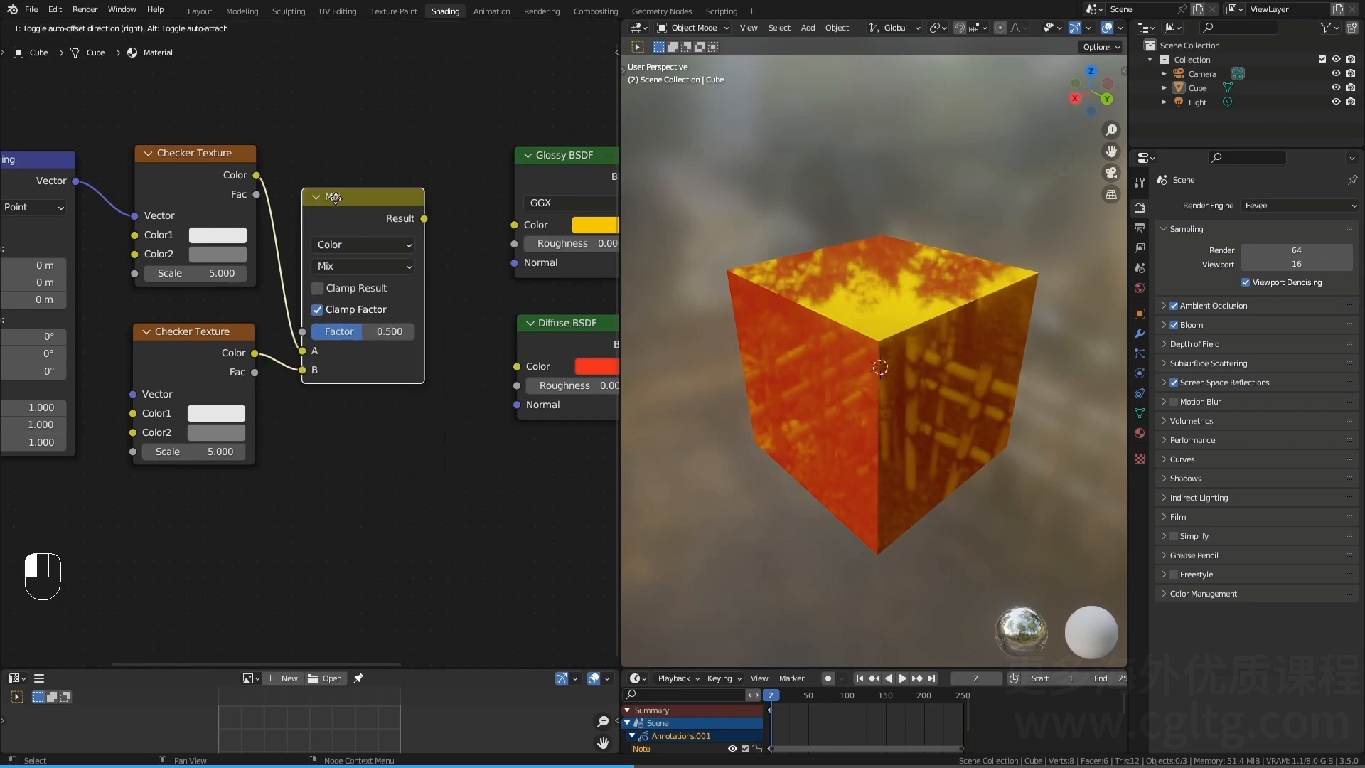
Step: Search the add-on preferences for "node wrangler" and move the preferences window over the node editor
{"action": "left_click", "coordinate": [55, 13]}
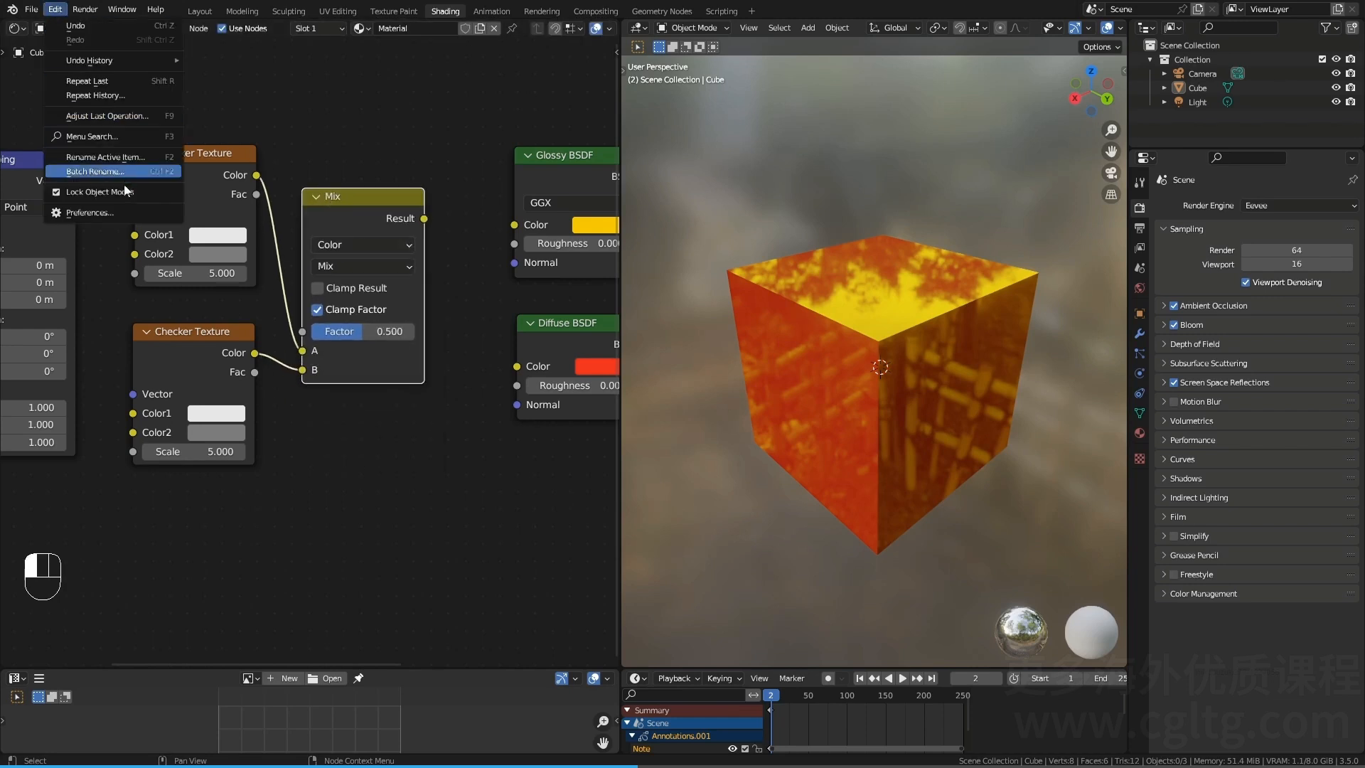
{"action": "left_click", "coordinate": [128, 214]}
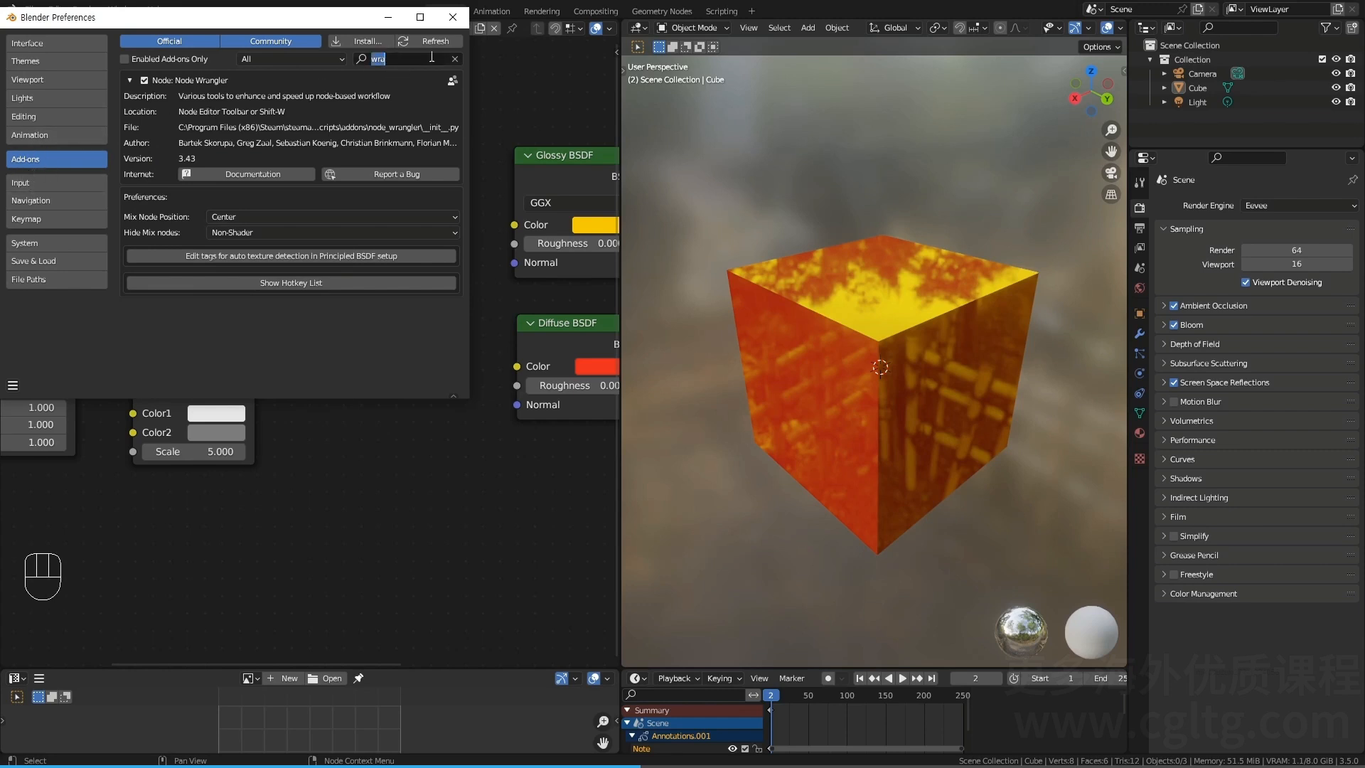
{"action": "left_click", "coordinate": [454, 59]}
{"action": "left_click", "coordinate": [403, 59]}
{"action": "type", "text": "node wrangler"}
{"action": "left_click_drag", "start_coordinate": [284, 20], "coordinate": [113, 51]}
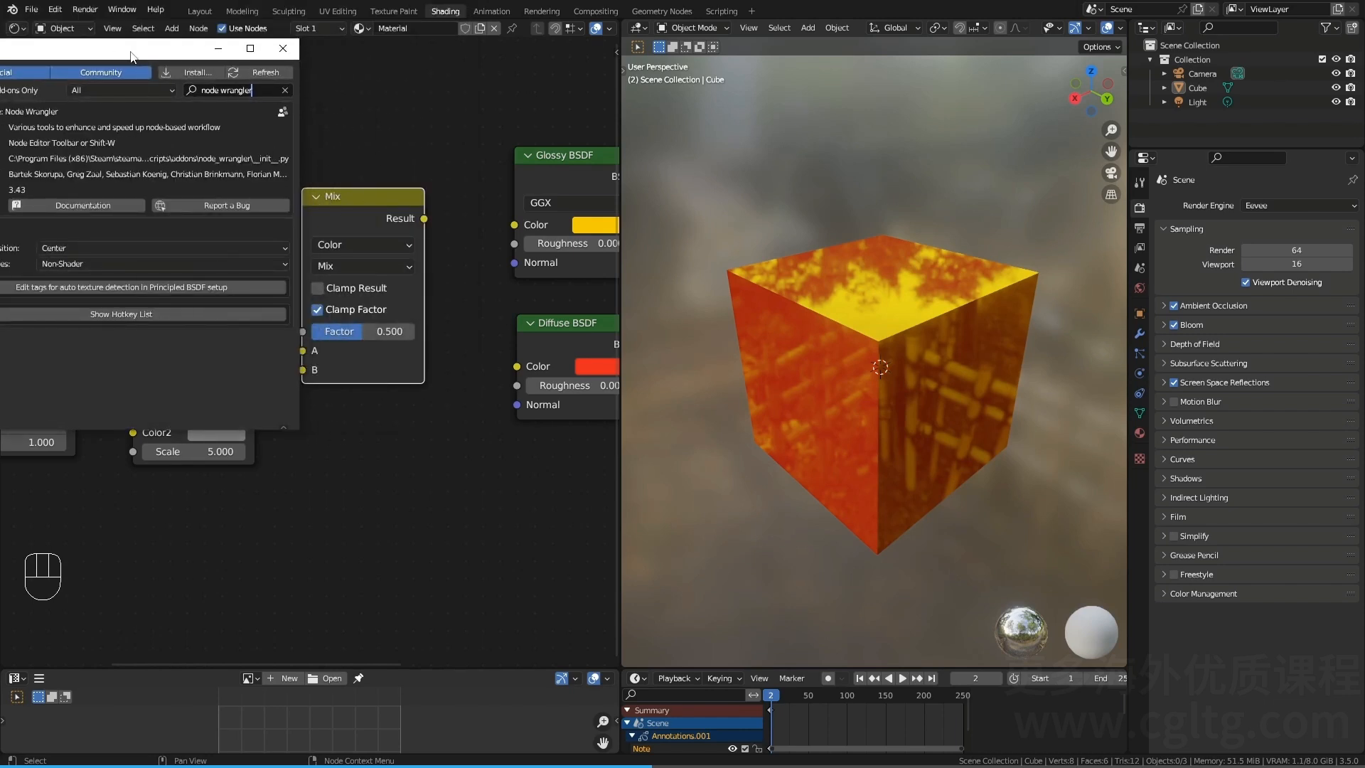
{"action": "left_click_drag", "start_coordinate": [130, 56], "coordinate": [386, 64]}
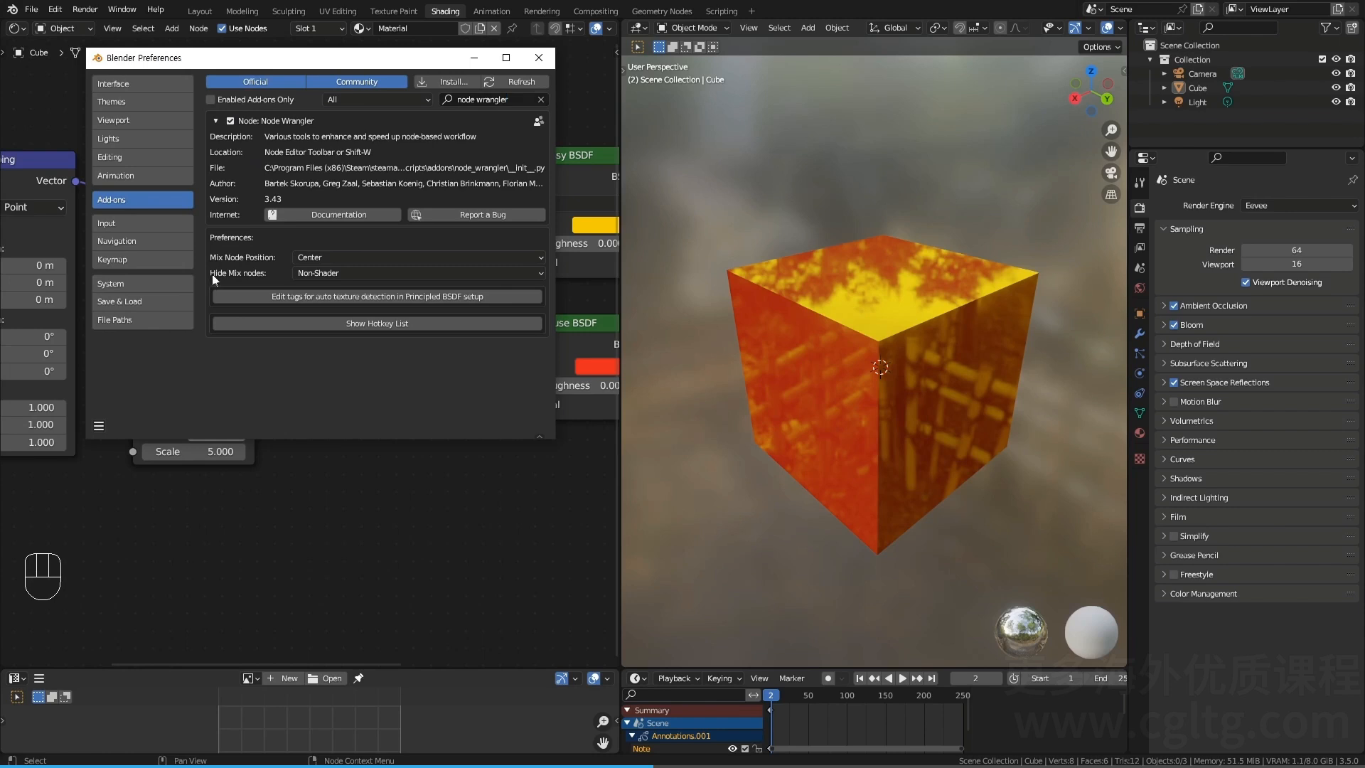
Step: Set Node Wrangler's Hide Mix nodes preference to Never and close the preferences
{"action": "left_click", "coordinate": [331, 273]}
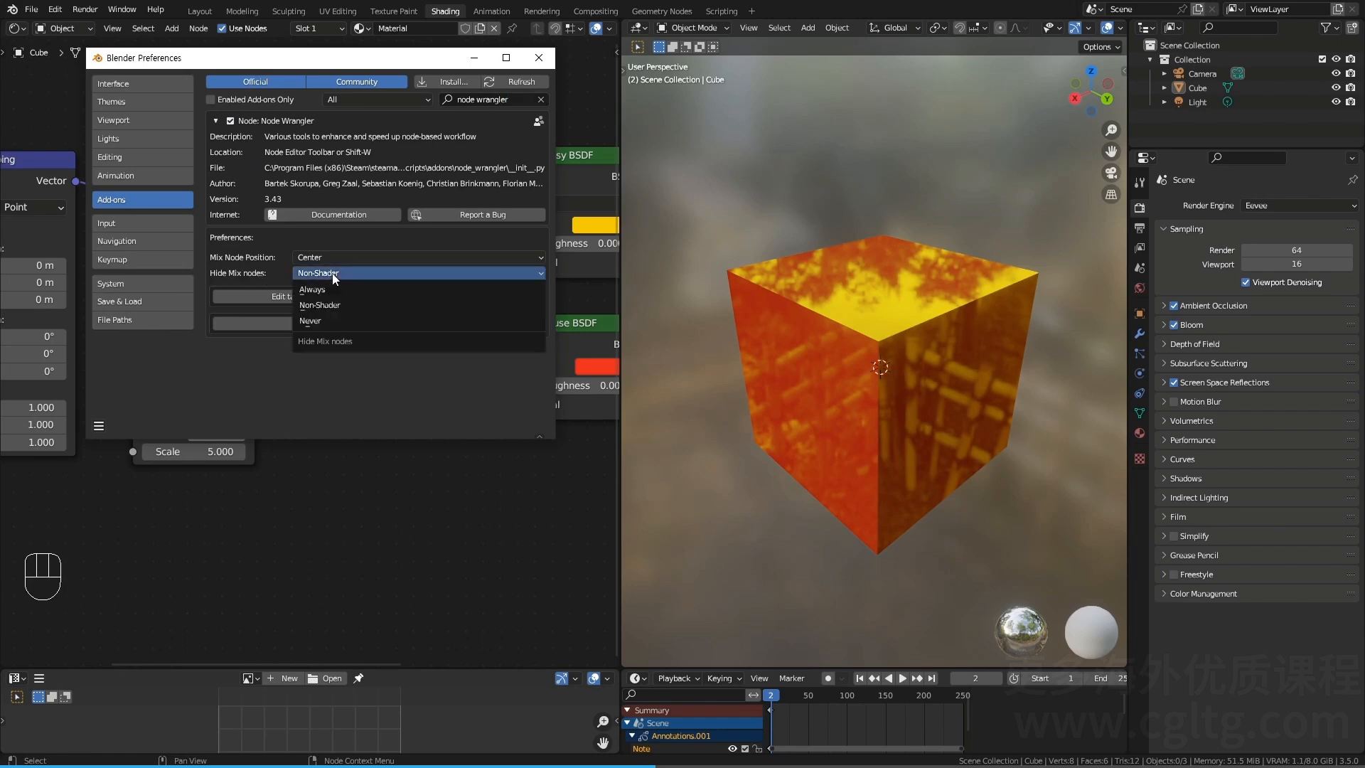
{"action": "left_click", "coordinate": [321, 322]}
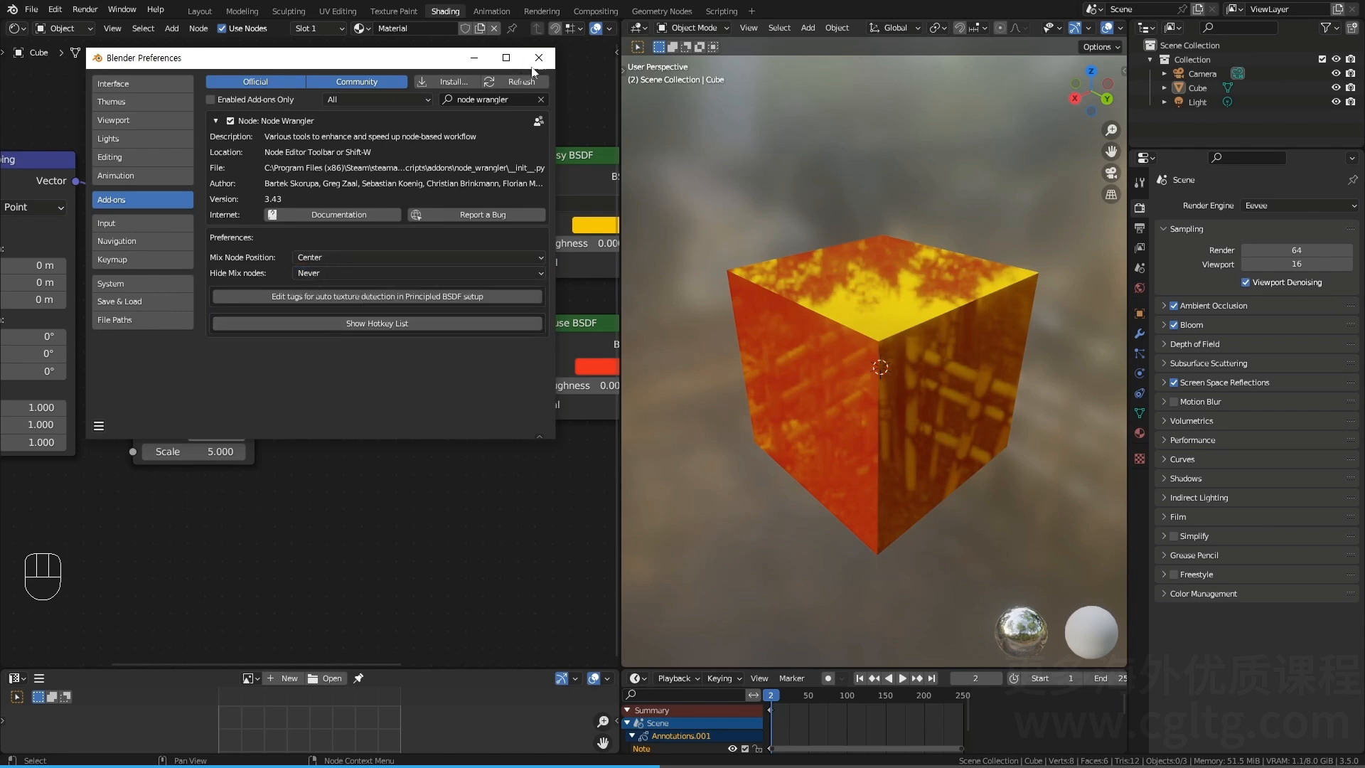
{"action": "left_click", "coordinate": [539, 57]}
Step: Delete the Mix node and join the two Checker Textures with a new Mix node using Node Wrangler
{"action": "key", "text": "x"}
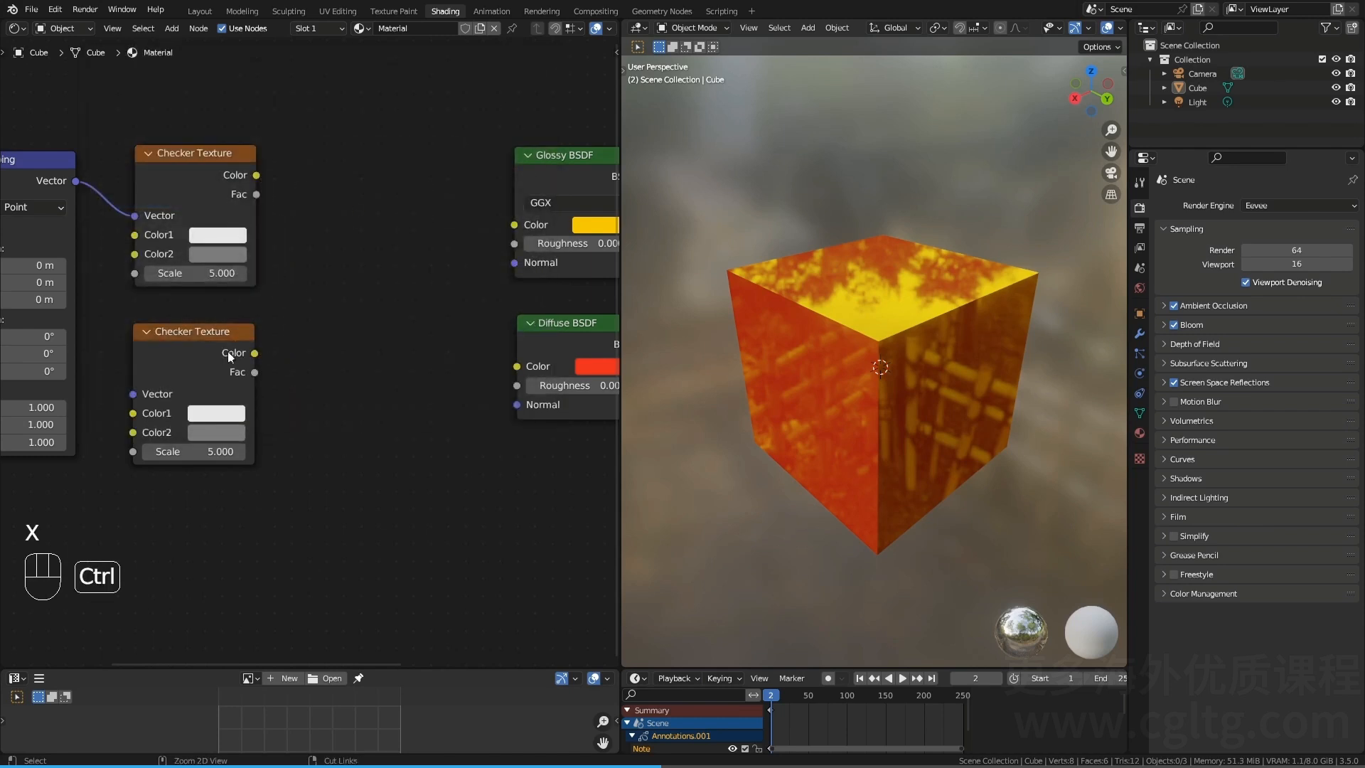
{"action": "right_click_drag", "start_coordinate": [217, 384], "coordinate": [196, 247], "text": "ctrl+shift"}
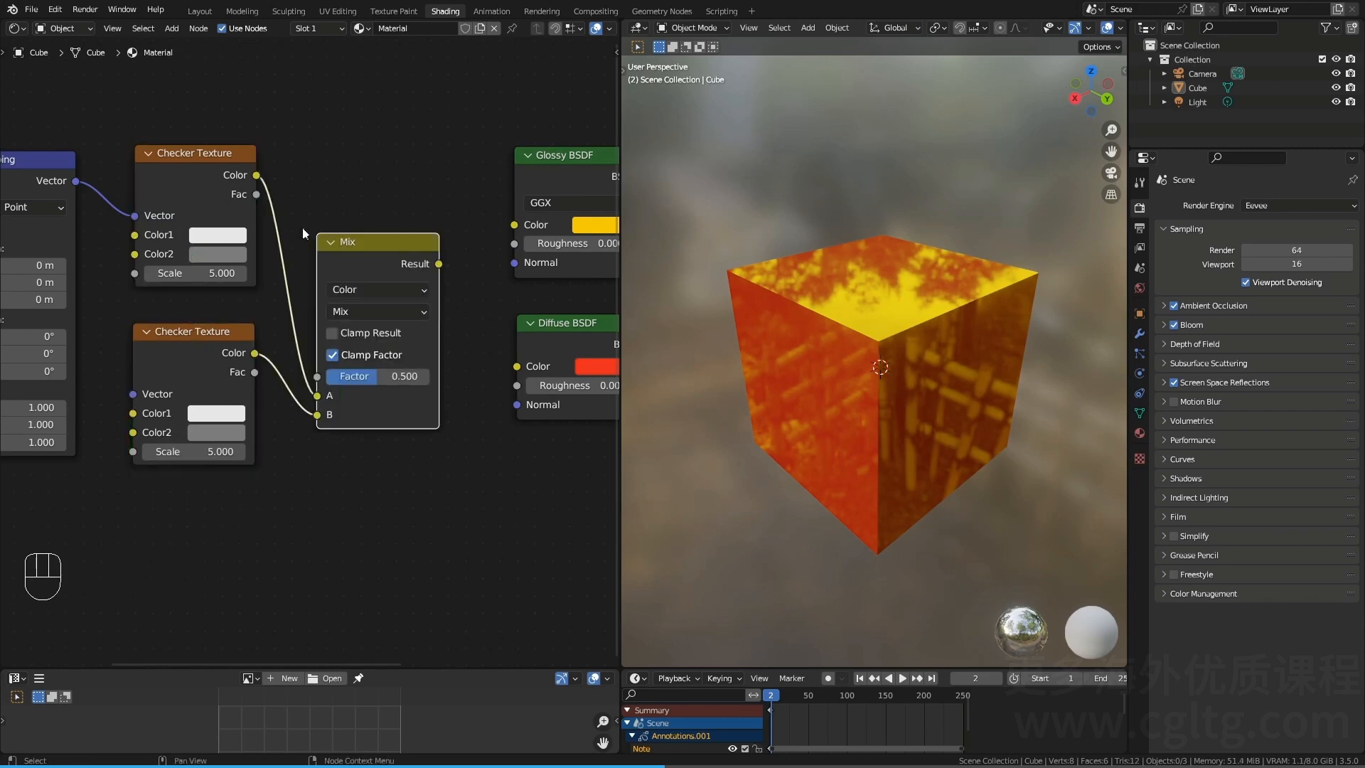
{"action": "left_click_drag", "start_coordinate": [359, 246], "coordinate": [356, 209]}
{"action": "middle_click_drag", "start_coordinate": [356, 209], "coordinate": [258, 220]}
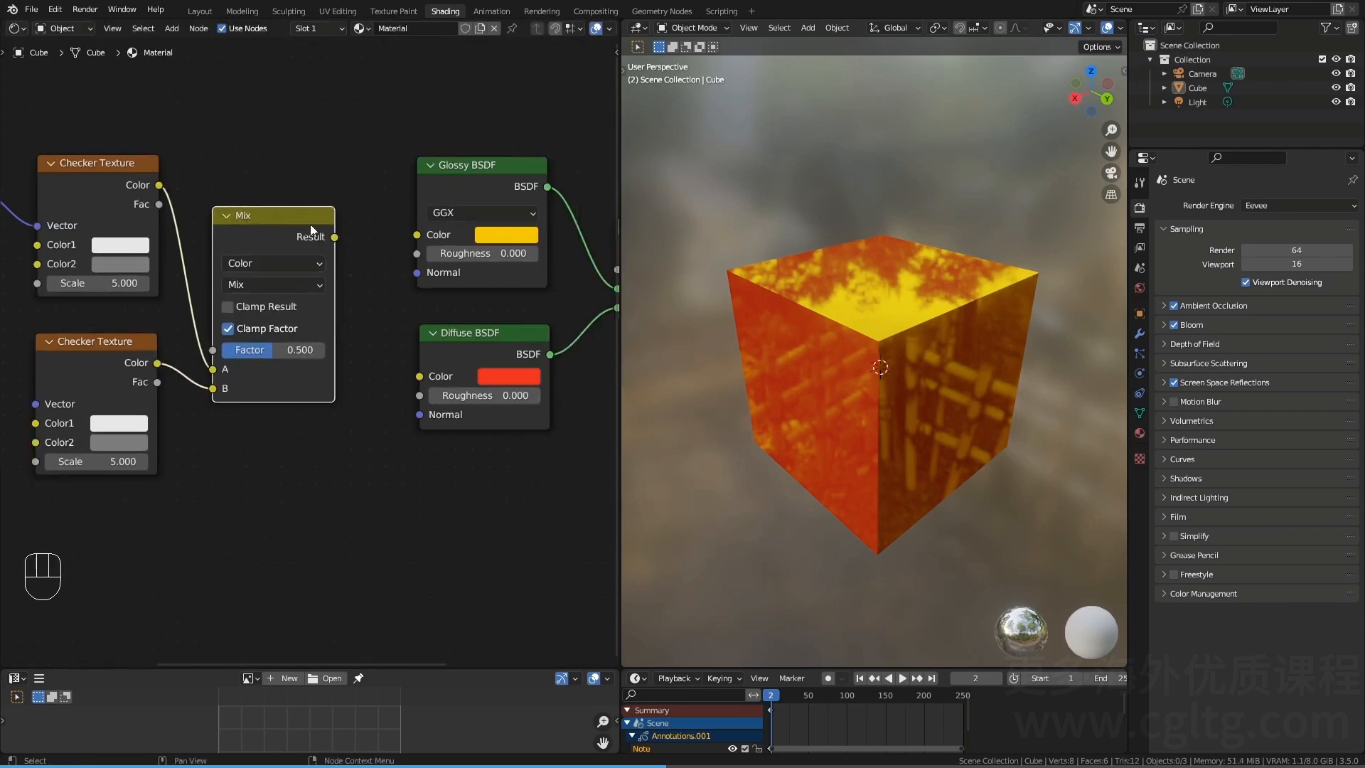
Step: Connect the Mix node's Result to the Glossy BSDF's Color input
{"action": "right_click_drag", "start_coordinate": [316, 246], "coordinate": [432, 209], "text": "alt"}
{"action": "middle_click_drag", "start_coordinate": [341, 348], "coordinate": [377, 352]}
{"action": "scroll", "coordinate": [413, 405], "scroll_direction": "up", "scroll_amount": 1}
{"action": "middle_click_drag", "start_coordinate": [335, 444], "coordinate": [410, 383], "text": "shift"}
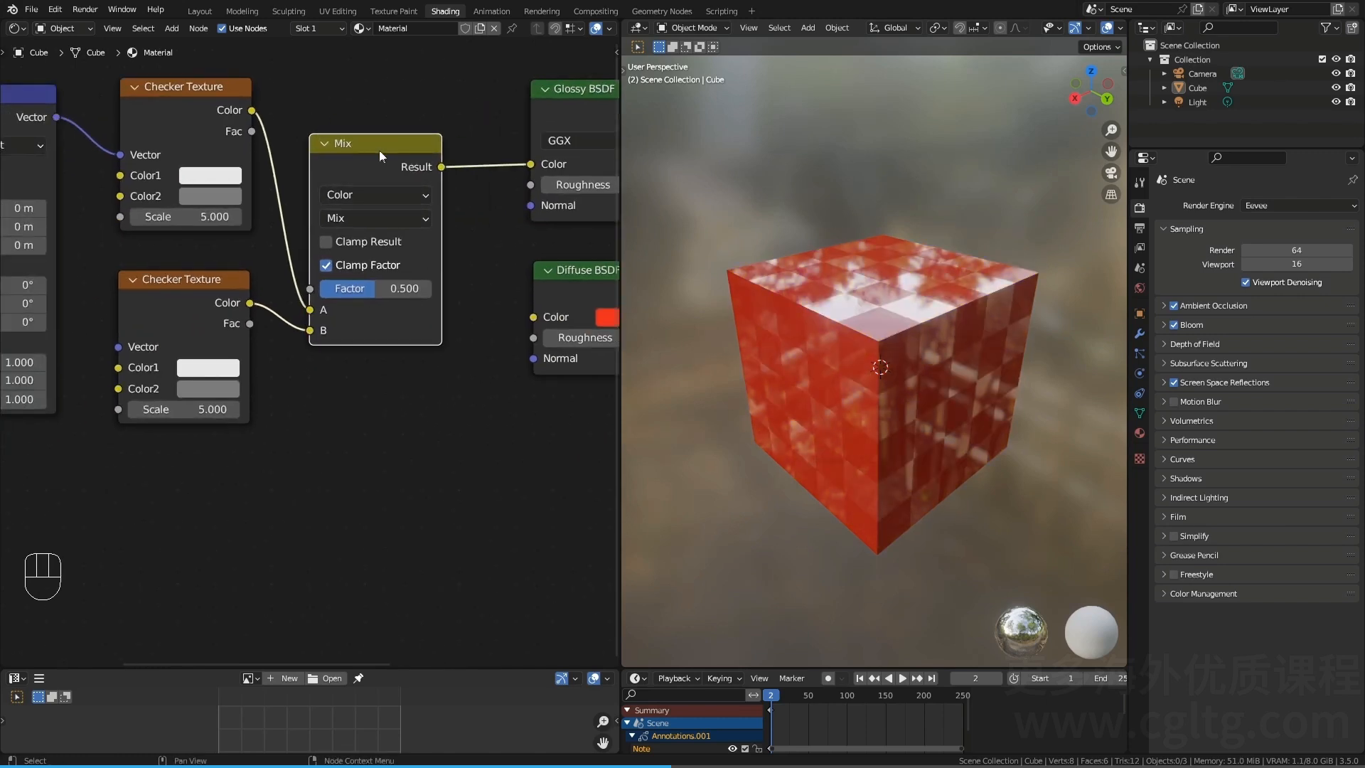
Step: Delete the Mix node and mix the two Checker Texture colors again with a new Mix node beside them
{"action": "key", "text": "ctrl+x"}
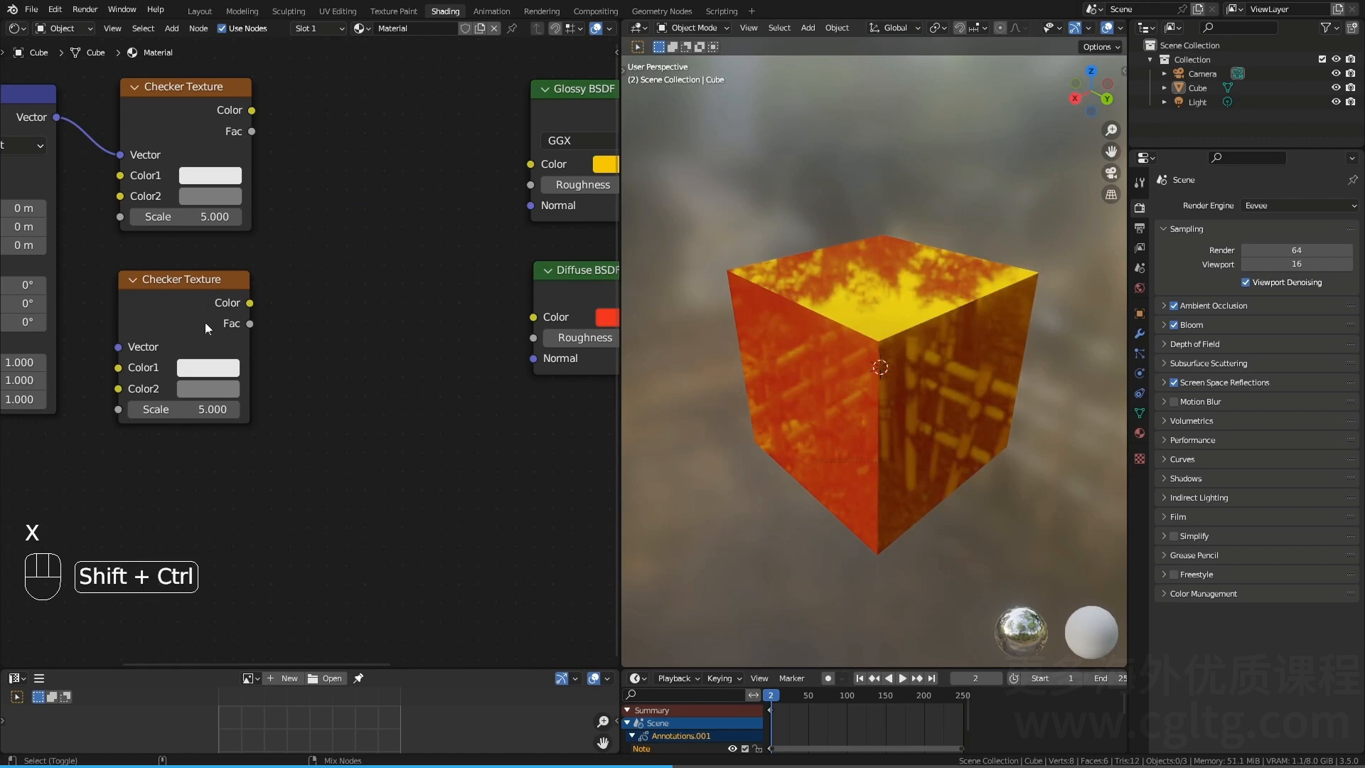
{"action": "right_click_drag", "start_coordinate": [198, 343], "coordinate": [186, 186], "text": "ctrl+shift"}
{"action": "left_click", "coordinate": [356, 108]}
Step: Add a Mix node below the connected Mix node and set its data type to Color
{"action": "key", "text": "shift+a"}
{"action": "left_click", "coordinate": [393, 352]}
{"action": "type", "text": "mix"}
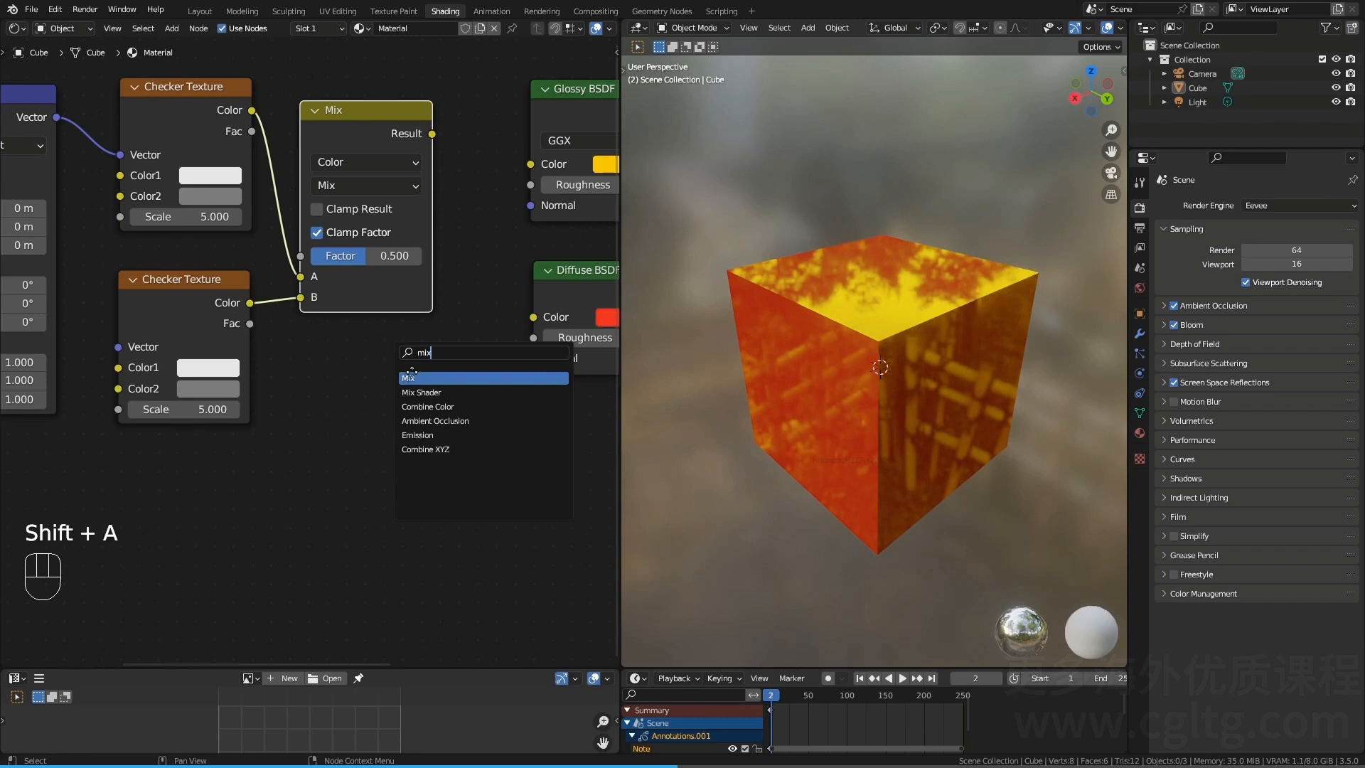
{"action": "left_click", "coordinate": [411, 376]}
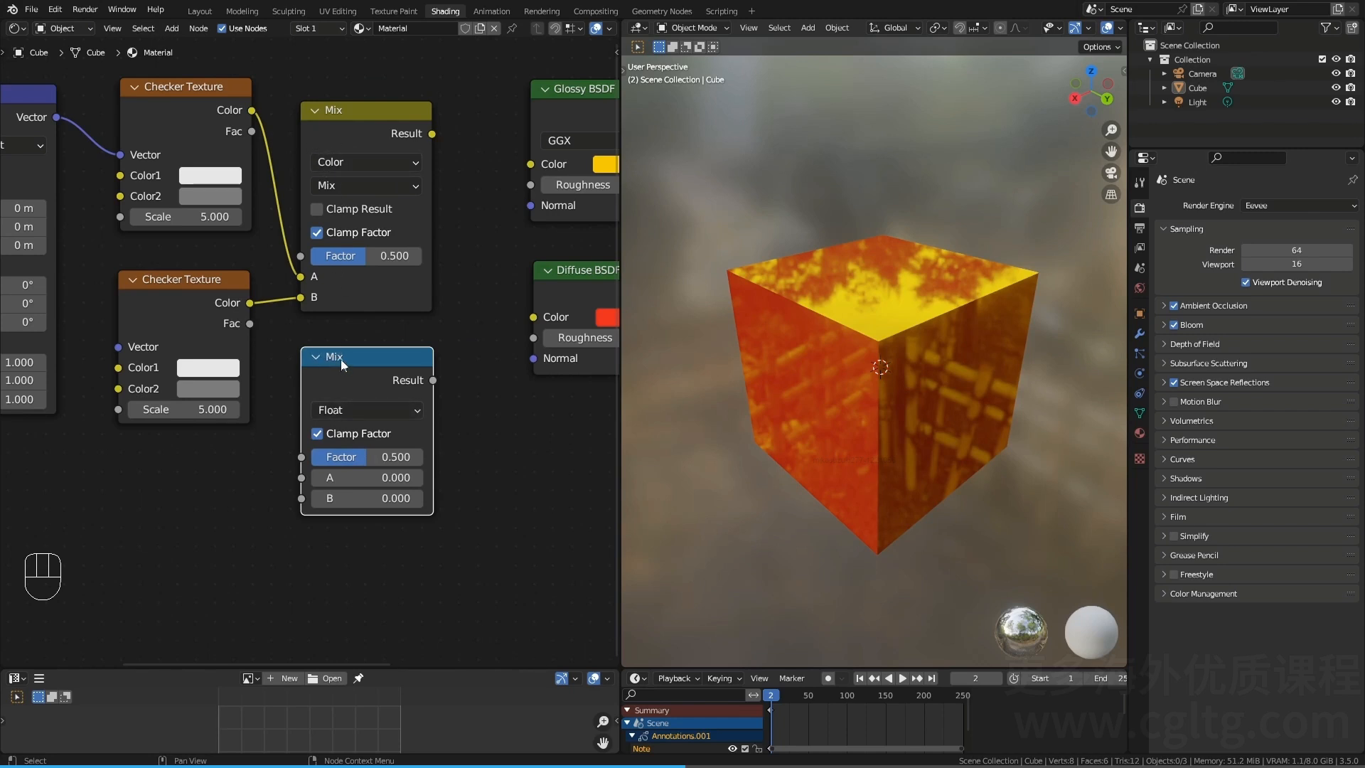
{"action": "left_click", "coordinate": [341, 413]}
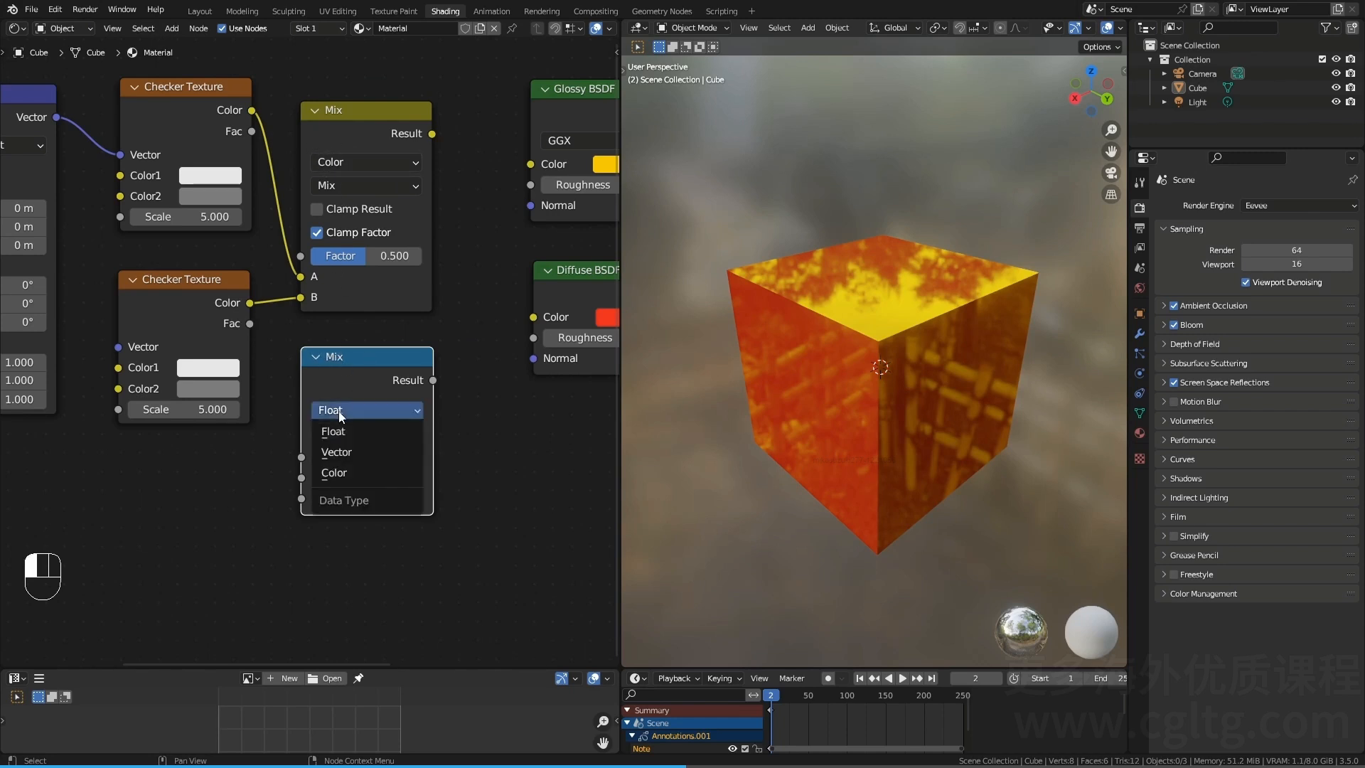
{"action": "left_click", "coordinate": [344, 471]}
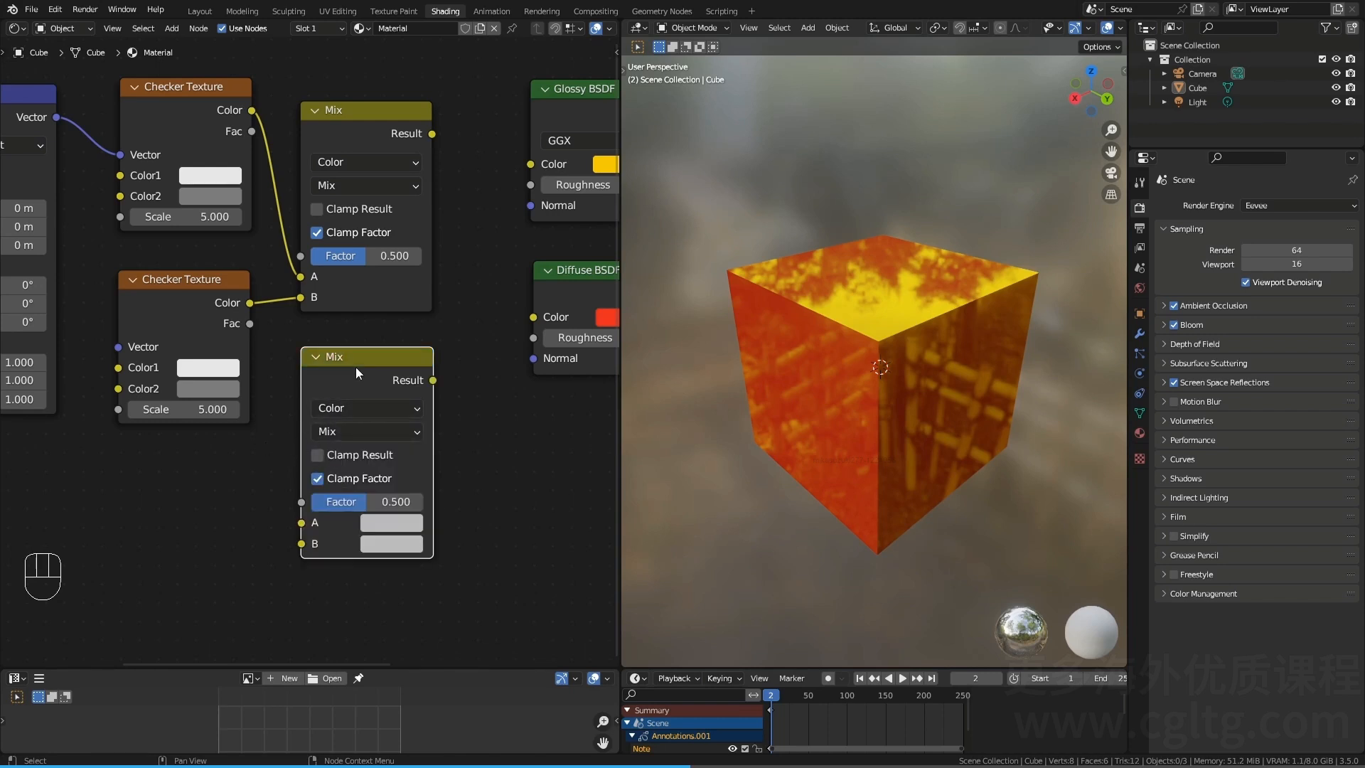
Step: Delete the unconnected Mix node and add a Mix Color node in its place
{"action": "middle_click_drag", "start_coordinate": [356, 367], "coordinate": [348, 280]}
{"action": "key", "text": "x"}
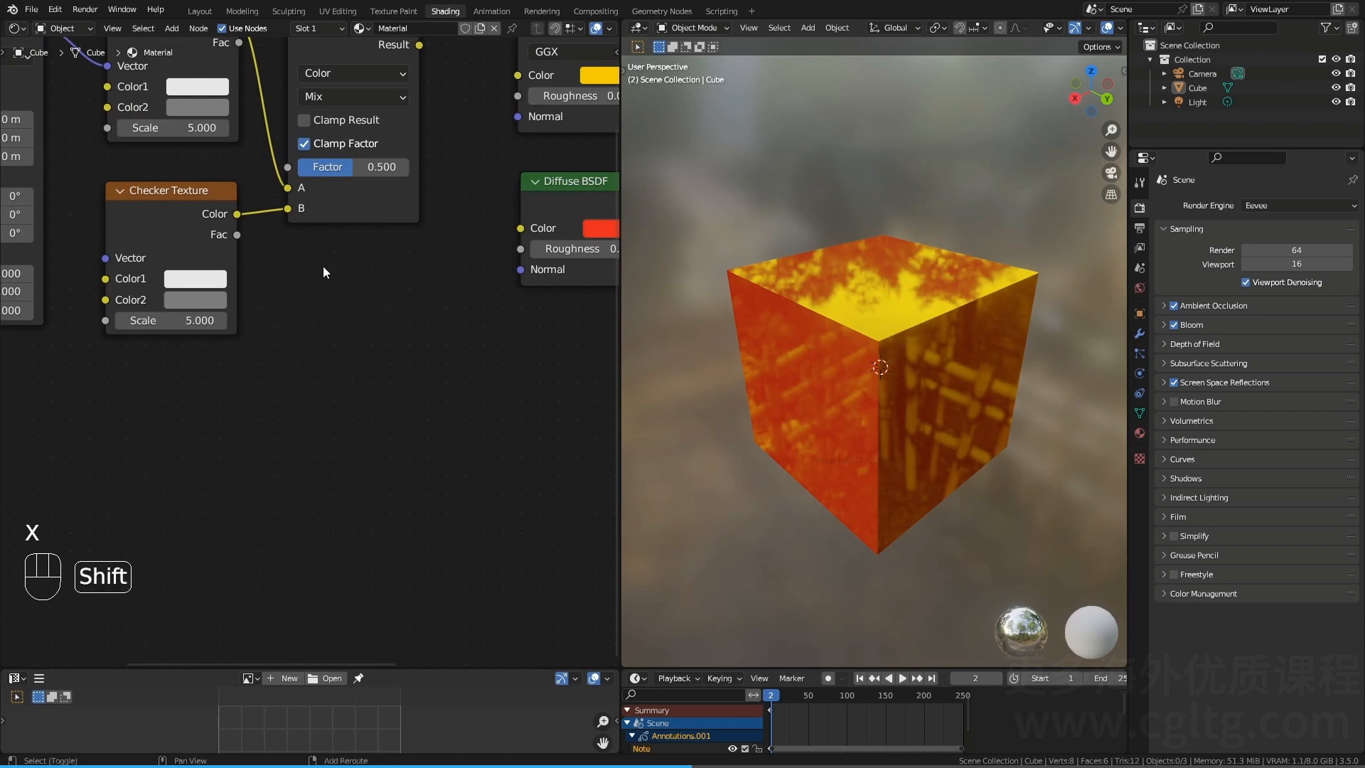
{"action": "key", "text": "shift+a"}
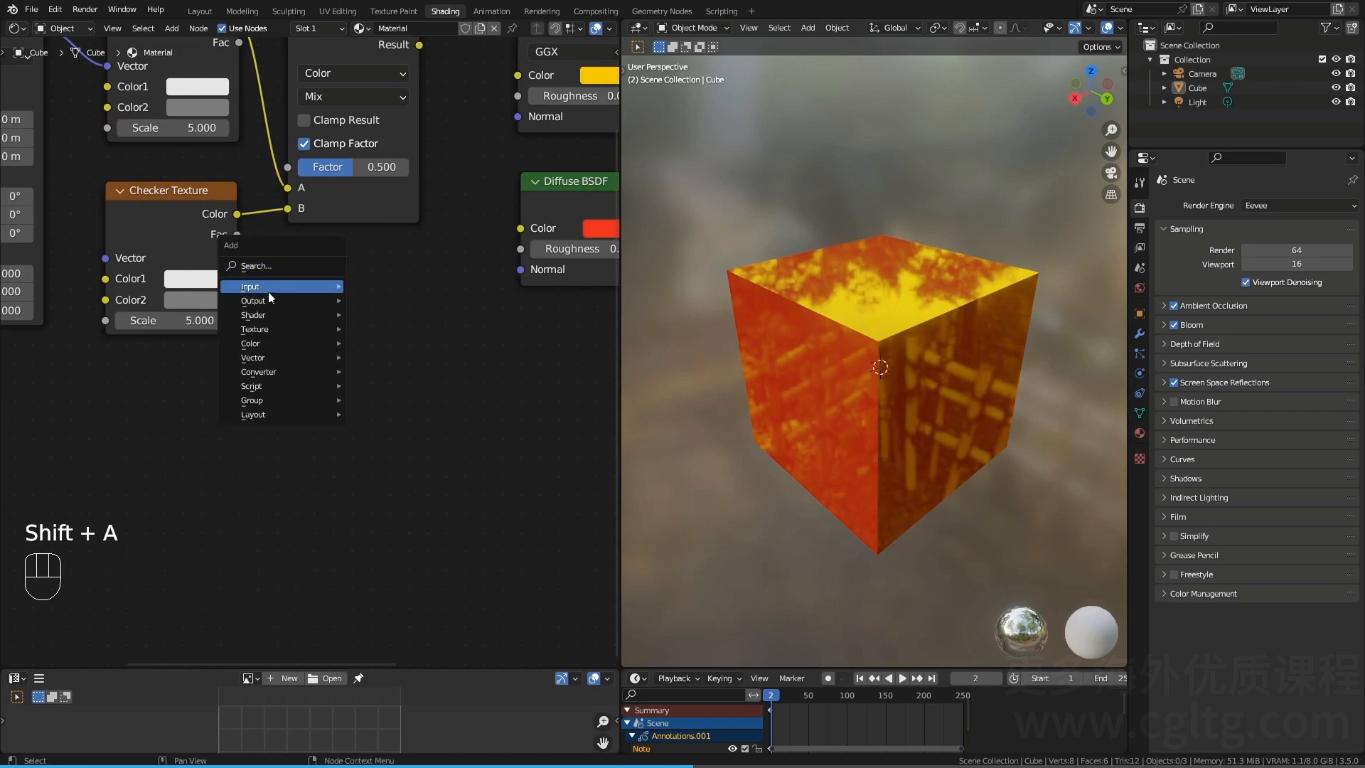
{"action": "mouse_move", "coordinate": [268, 342]}
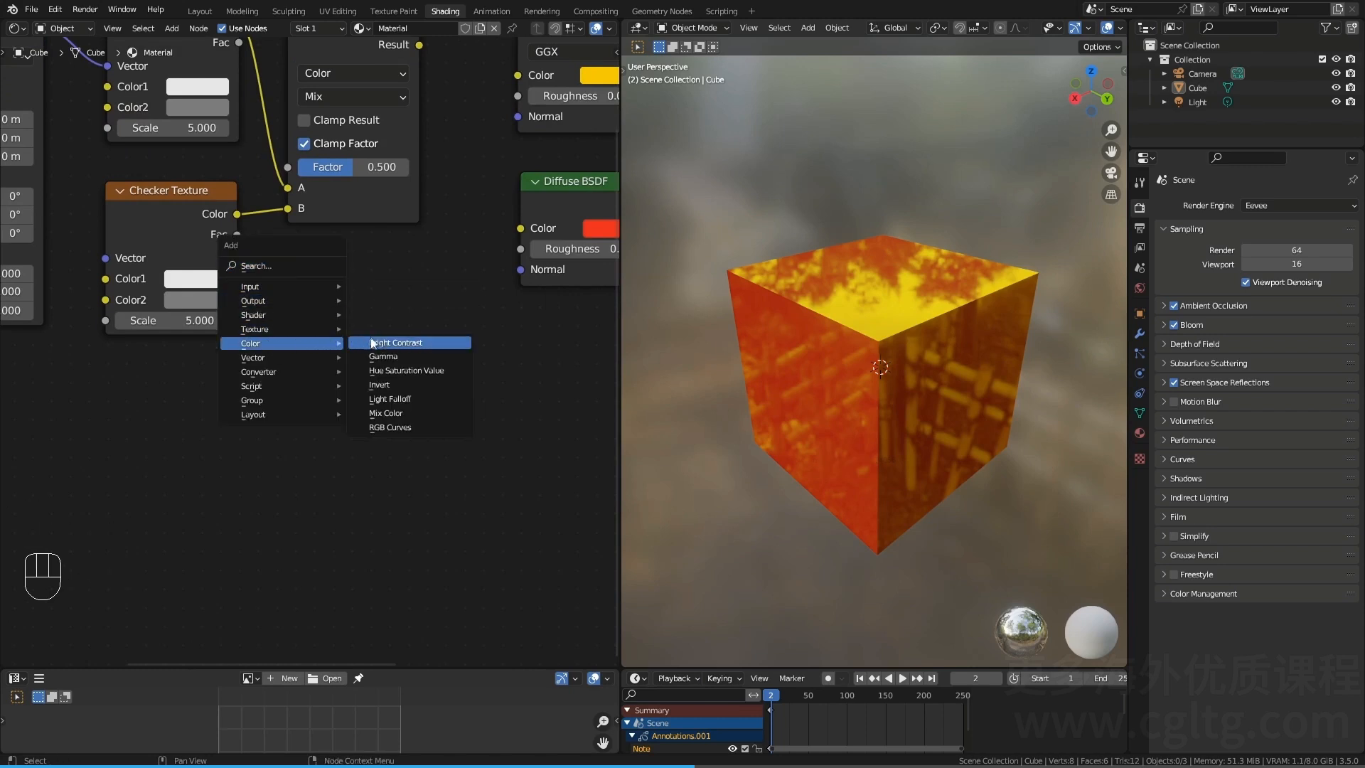
{"action": "left_click", "coordinate": [387, 414]}
{"action": "left_click", "coordinate": [335, 312]}
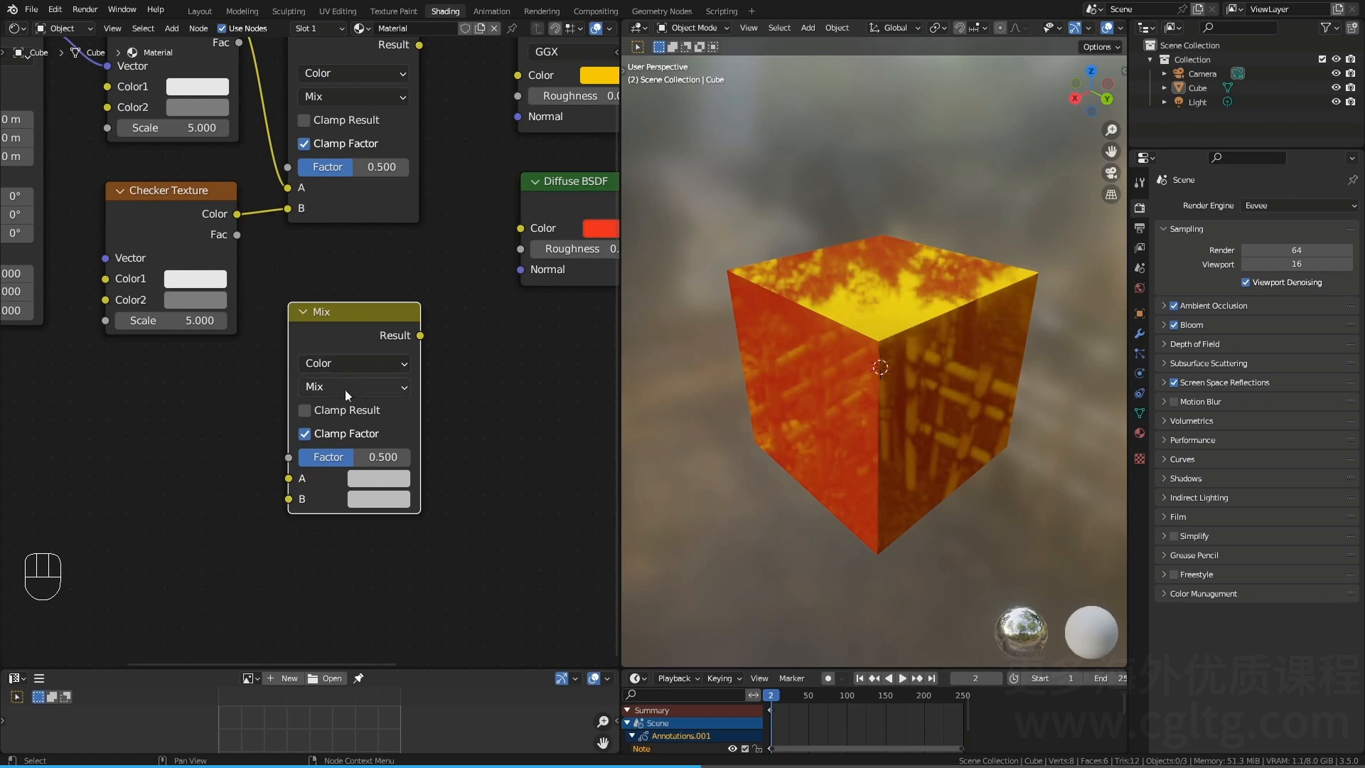
Step: Add a default Mix node below the lower Checker Texture and delete it again
{"action": "middle_click_drag", "start_coordinate": [333, 369], "coordinate": [296, 321]}
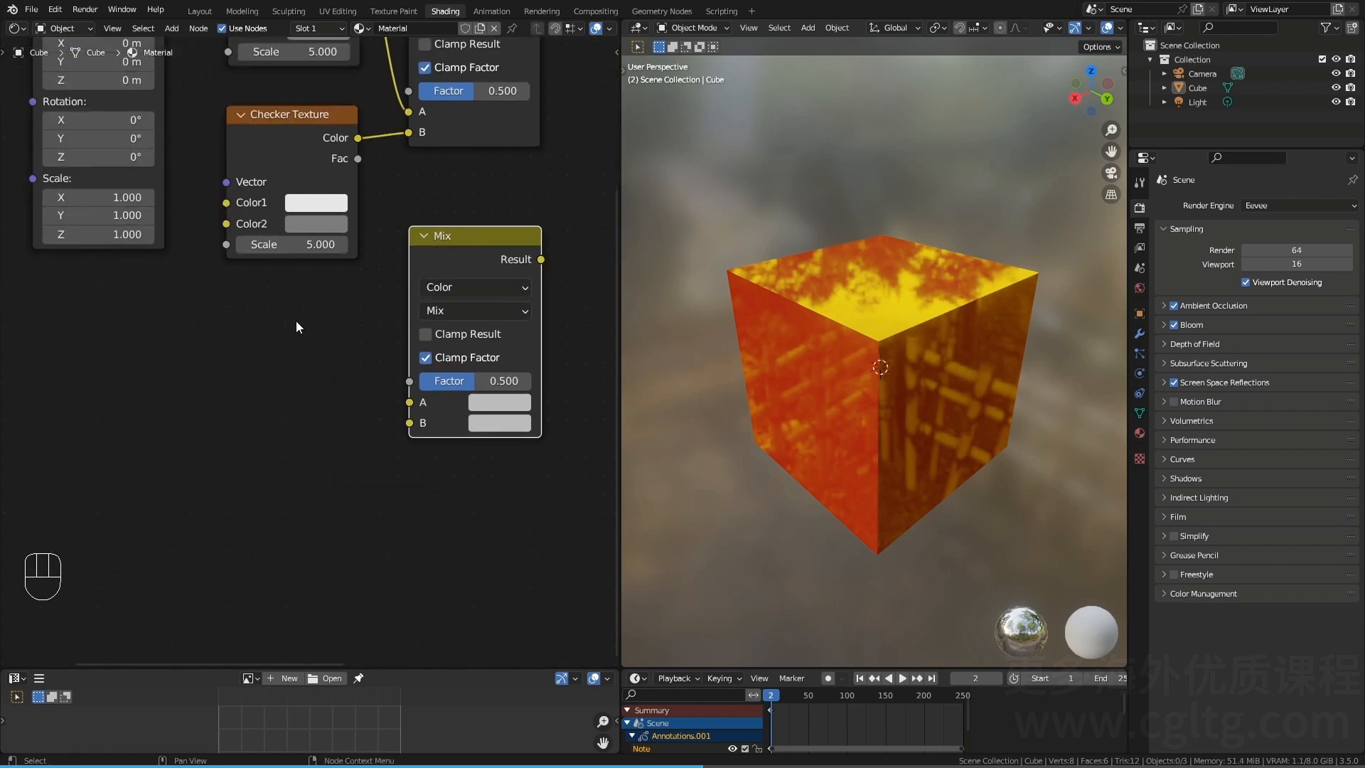
{"action": "key", "text": "shift+a"}
{"action": "left_click", "coordinate": [259, 244]}
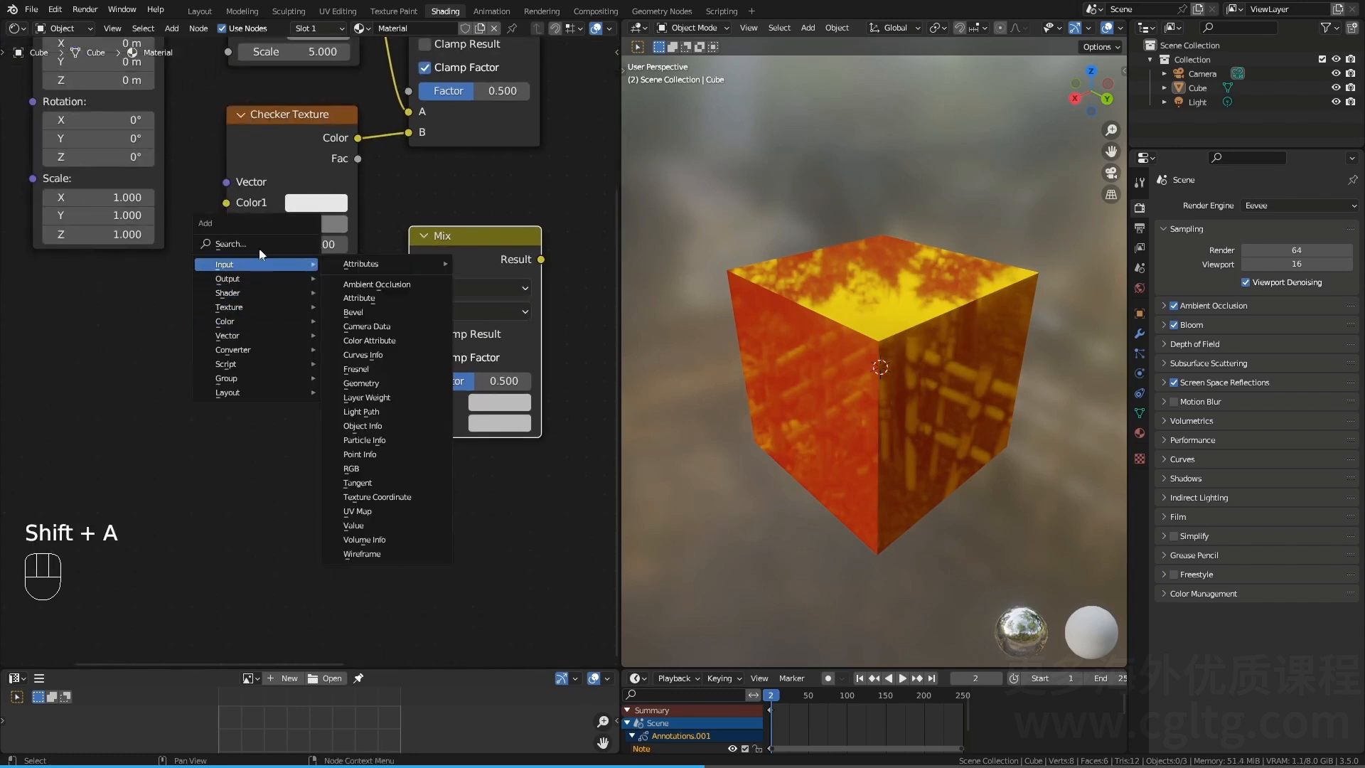
{"action": "type", "text": "mix"}
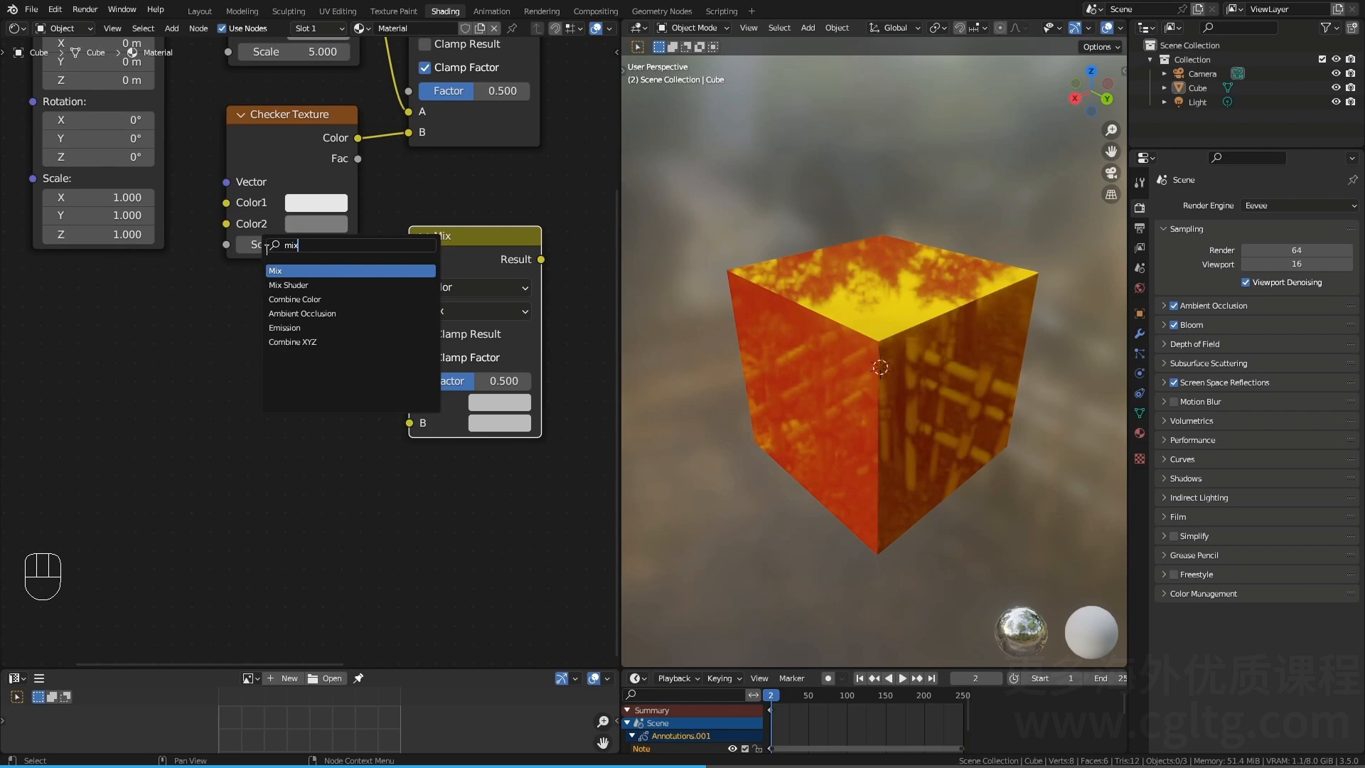
{"action": "left_click", "coordinate": [275, 271]}
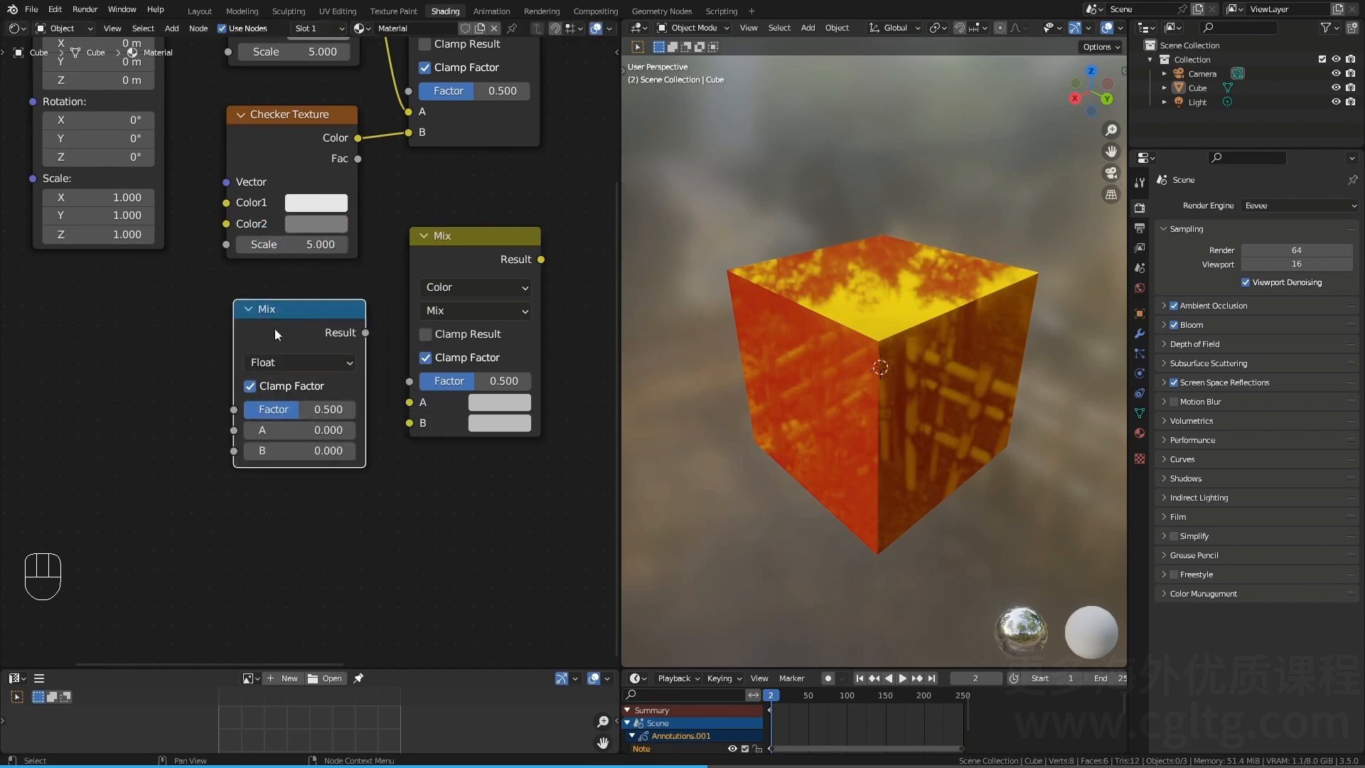
{"action": "left_click", "coordinate": [274, 314]}
{"action": "key", "text": "x"}
Step: Add another Mix Color node below the lower Checker Texture
{"action": "key", "text": "shift+a"}
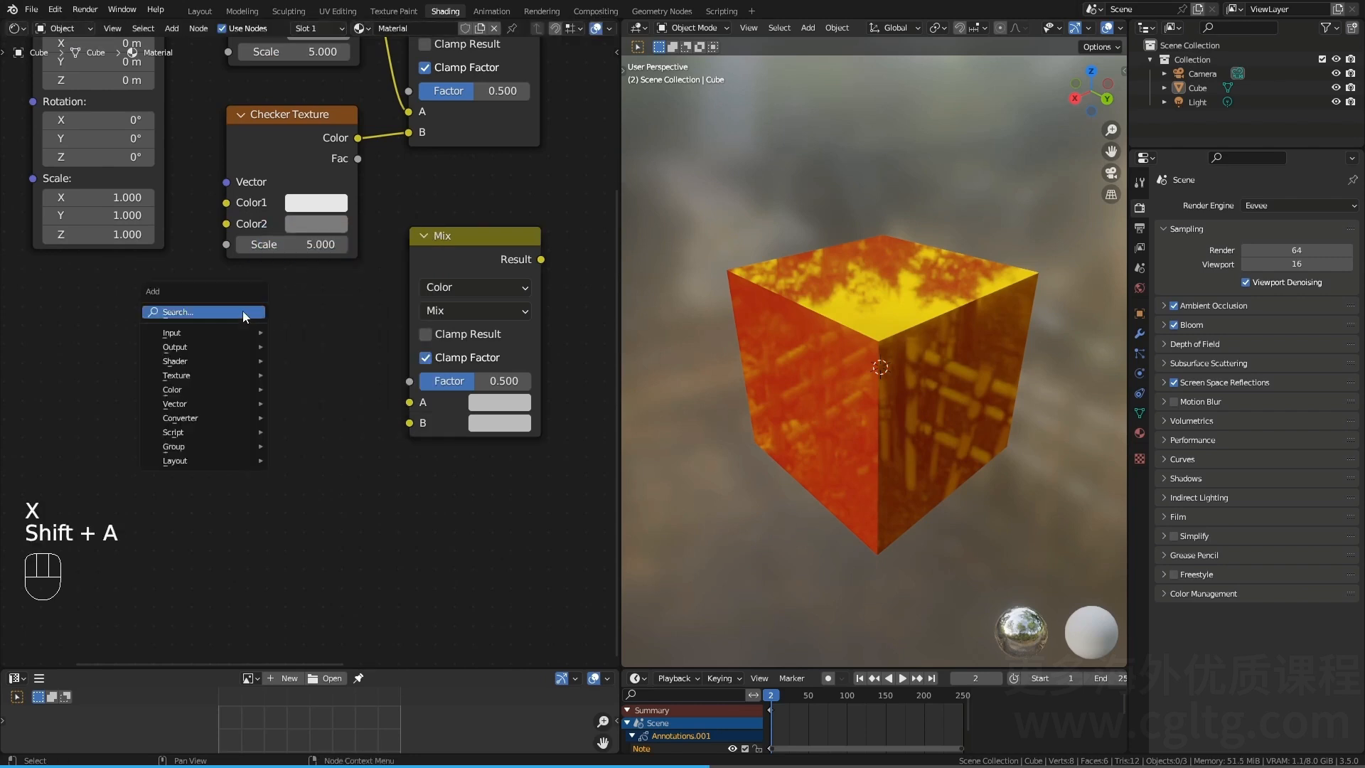
{"action": "mouse_move", "coordinate": [212, 390]}
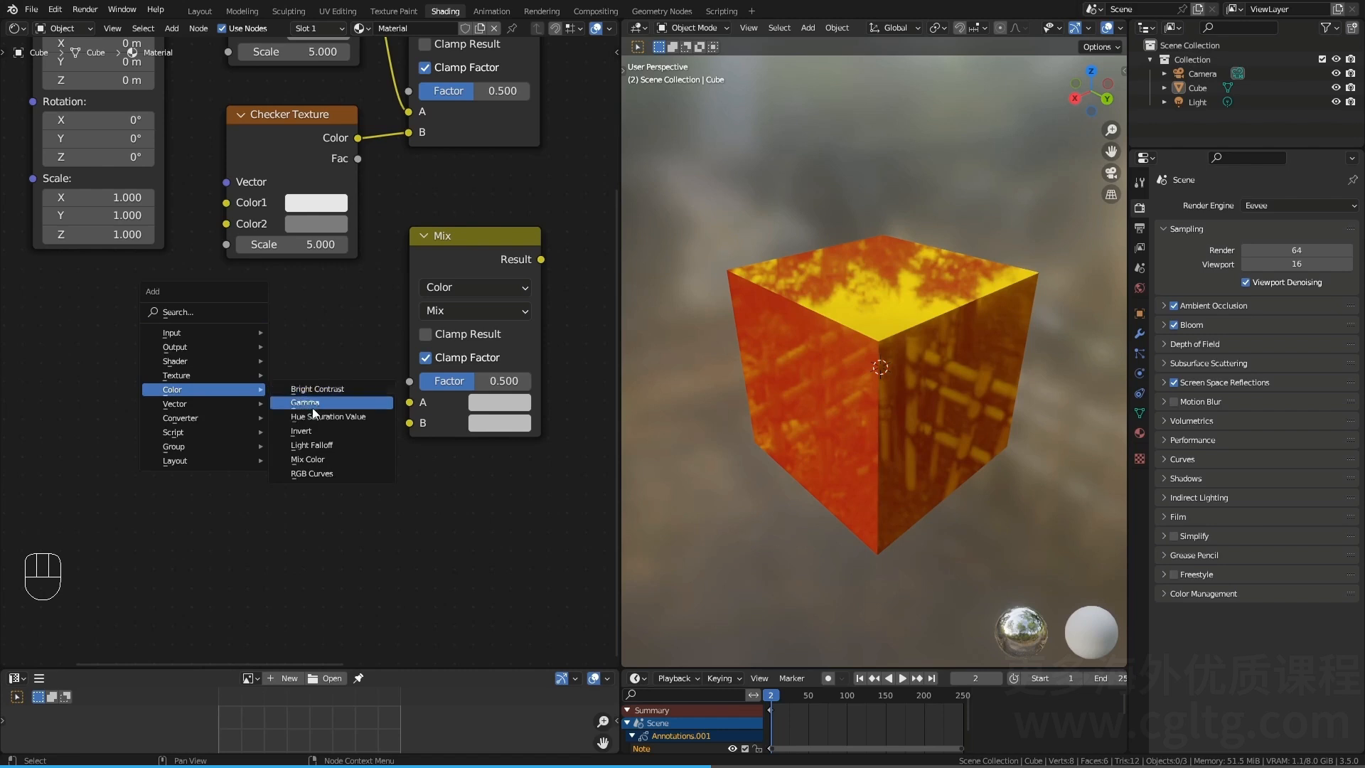
{"action": "left_click", "coordinate": [325, 469]}
{"action": "left_click", "coordinate": [232, 340]}
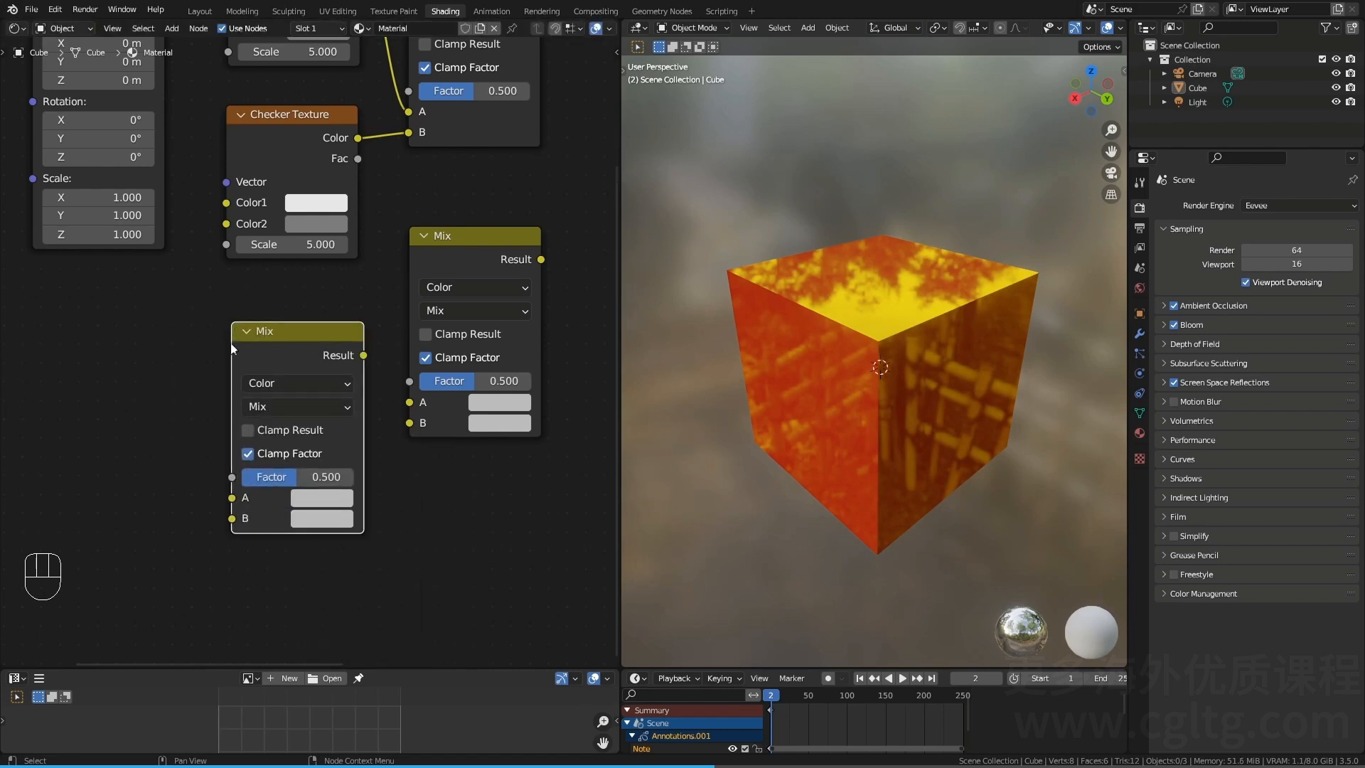
Step: Select the two unconnected Mix nodes and delete them
{"action": "key", "text": "shift+a"}
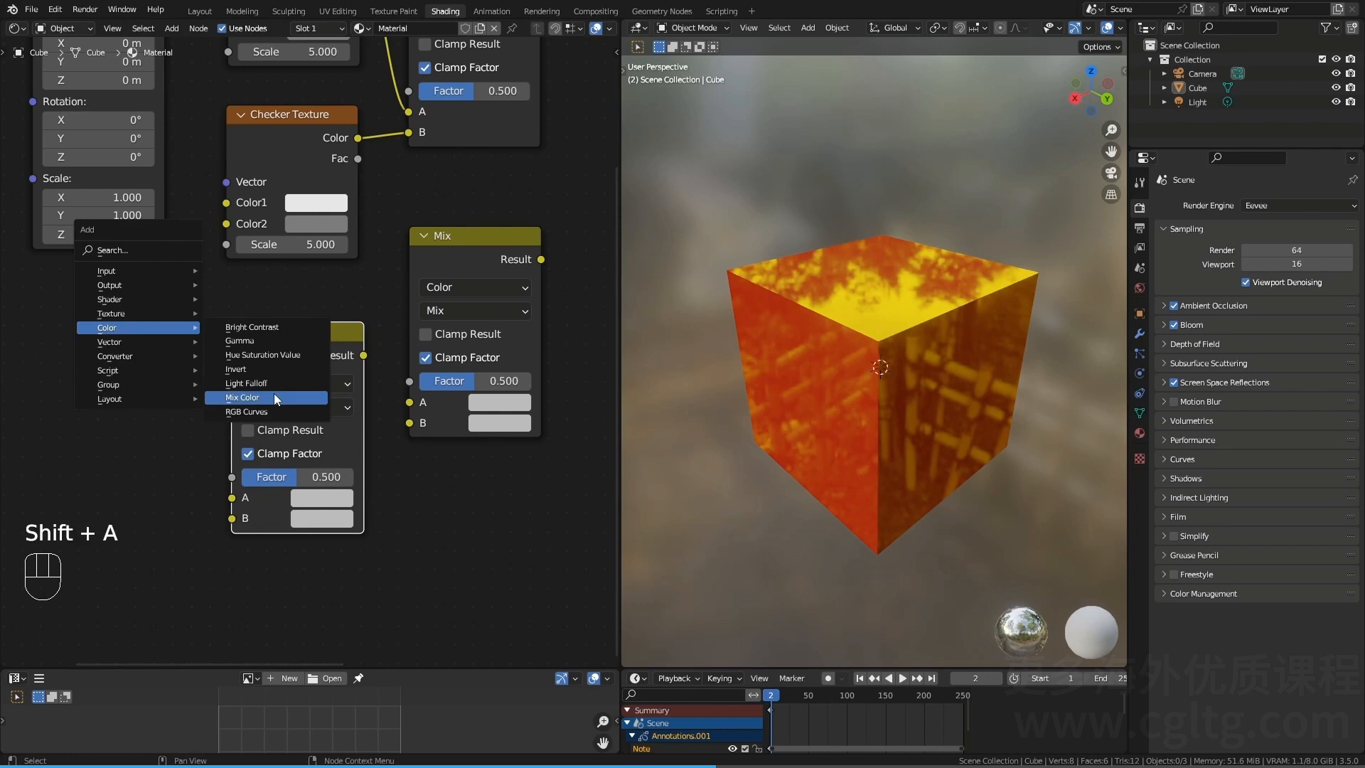
{"action": "left_click", "coordinate": [310, 307]}
{"action": "left_click_drag", "start_coordinate": [310, 305], "coordinate": [459, 392]}
{"action": "key", "text": "x"}
Step: Look at the Quick Favorites and at the Mix Color entry among the Color nodes
{"action": "middle_click_drag", "start_coordinate": [439, 296], "coordinate": [325, 340], "text": "shift"}
{"action": "key", "text": "q"}
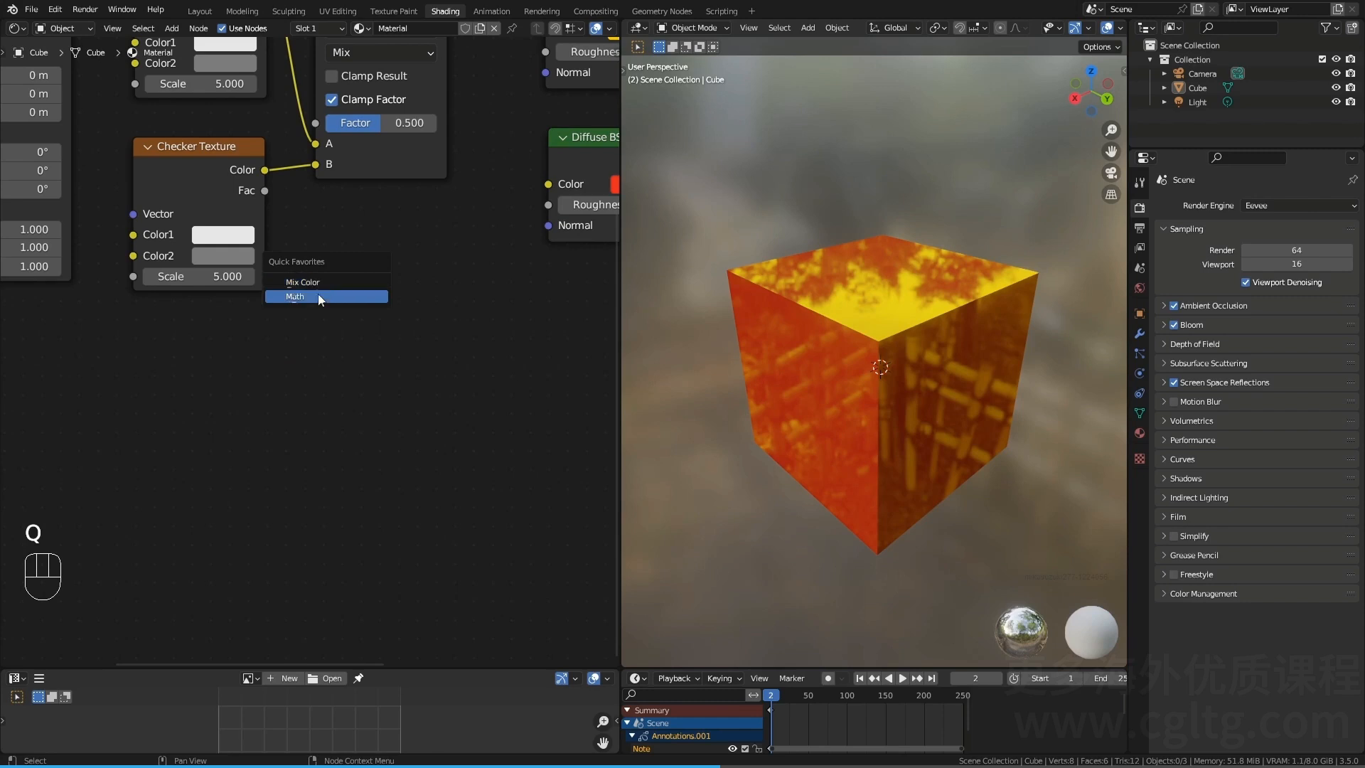
{"action": "key", "text": "Escape"}
{"action": "key", "text": "shift+a"}
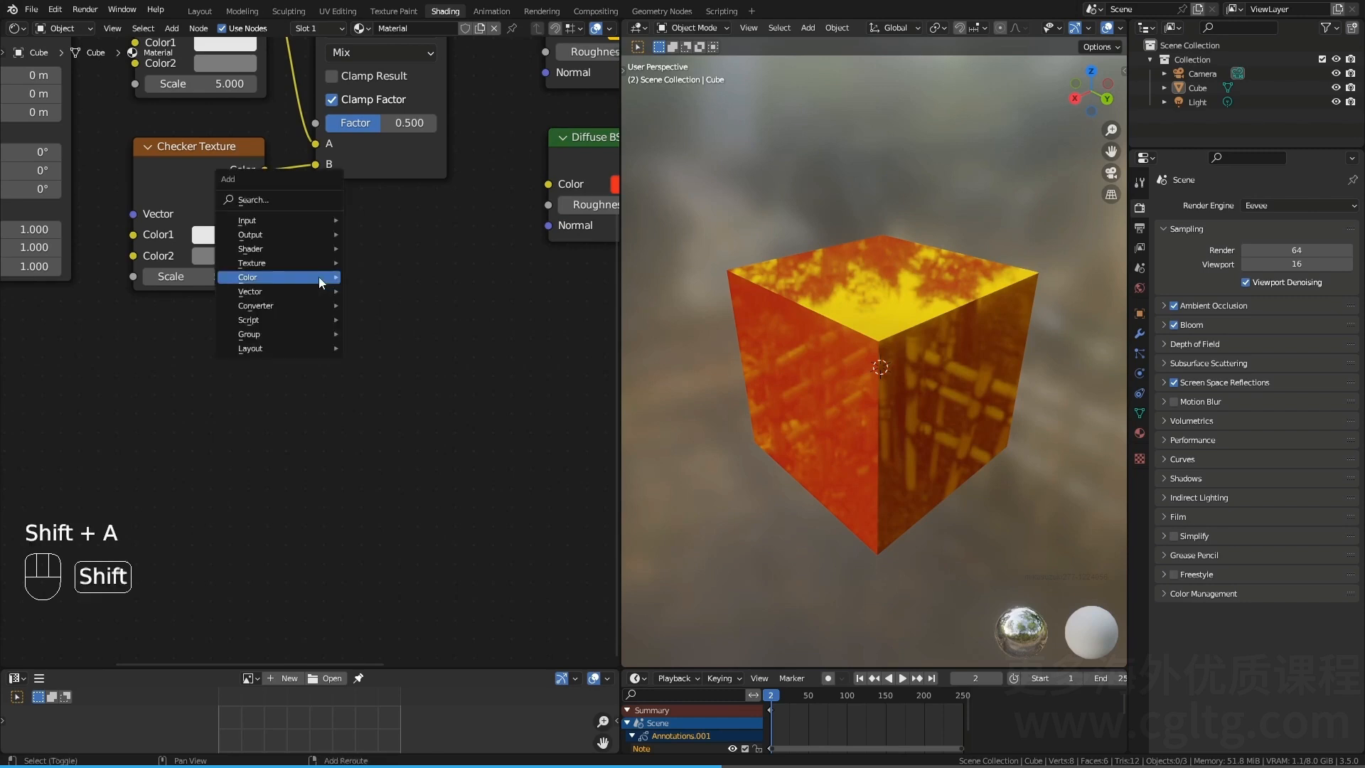
{"action": "mouse_move", "coordinate": [297, 277]}
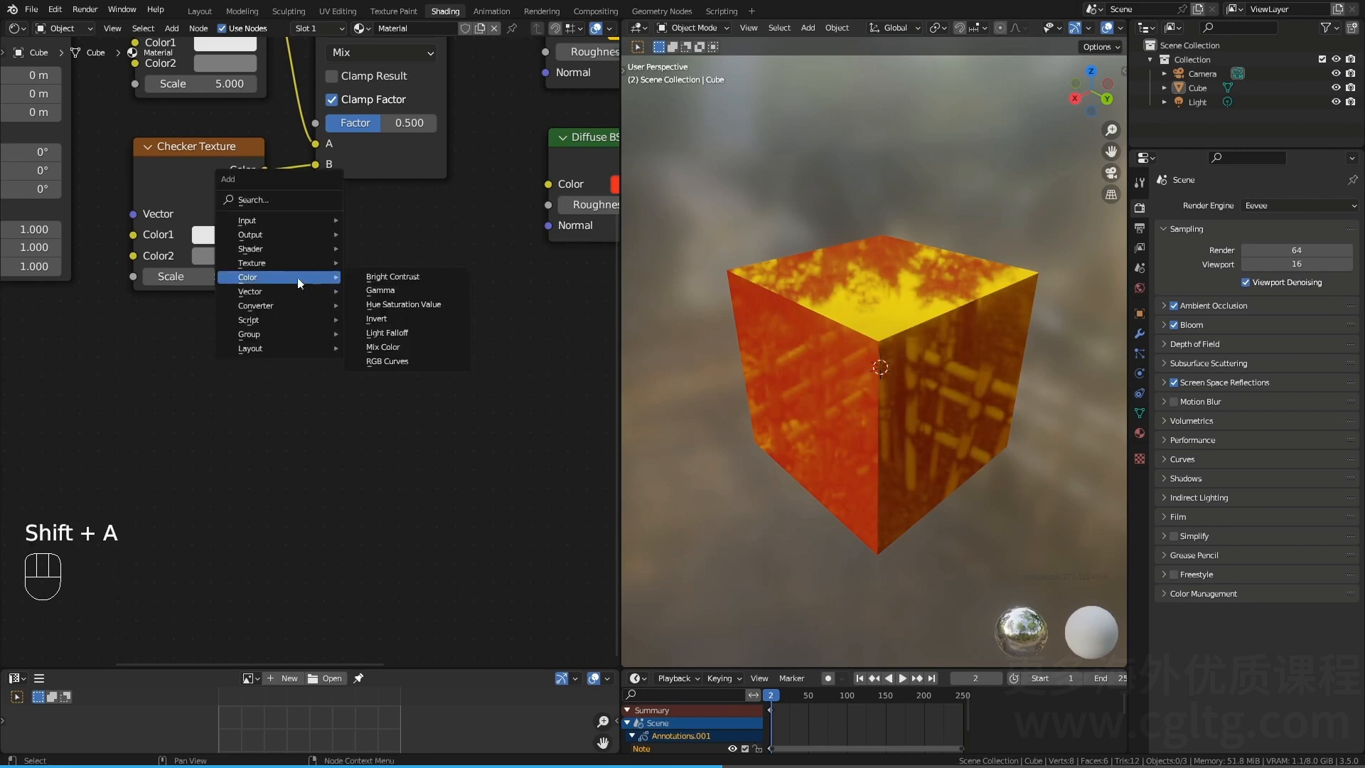
{"action": "right_click", "coordinate": [419, 347]}
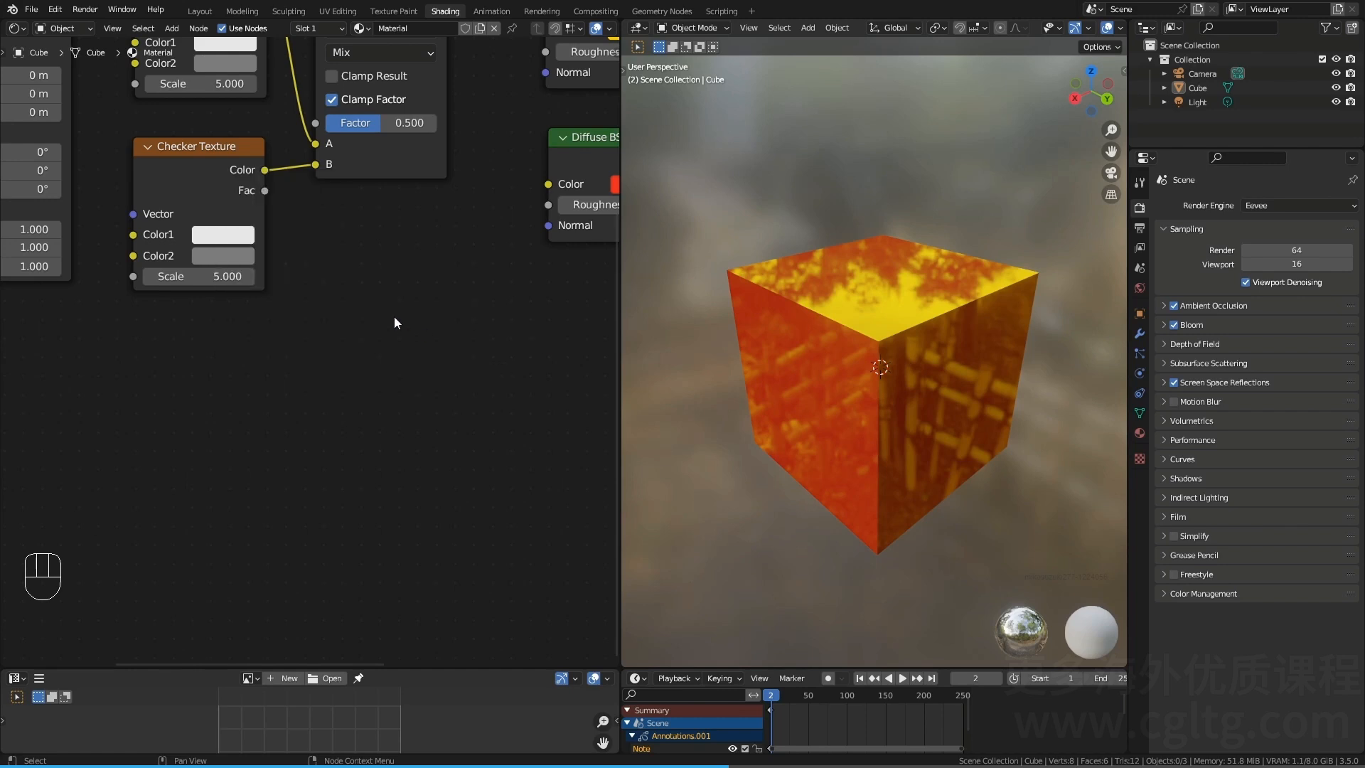
Step: Add a Mix Color node from the Quick Favorites below the connected Mix node and delete it again
{"action": "key", "text": "q"}
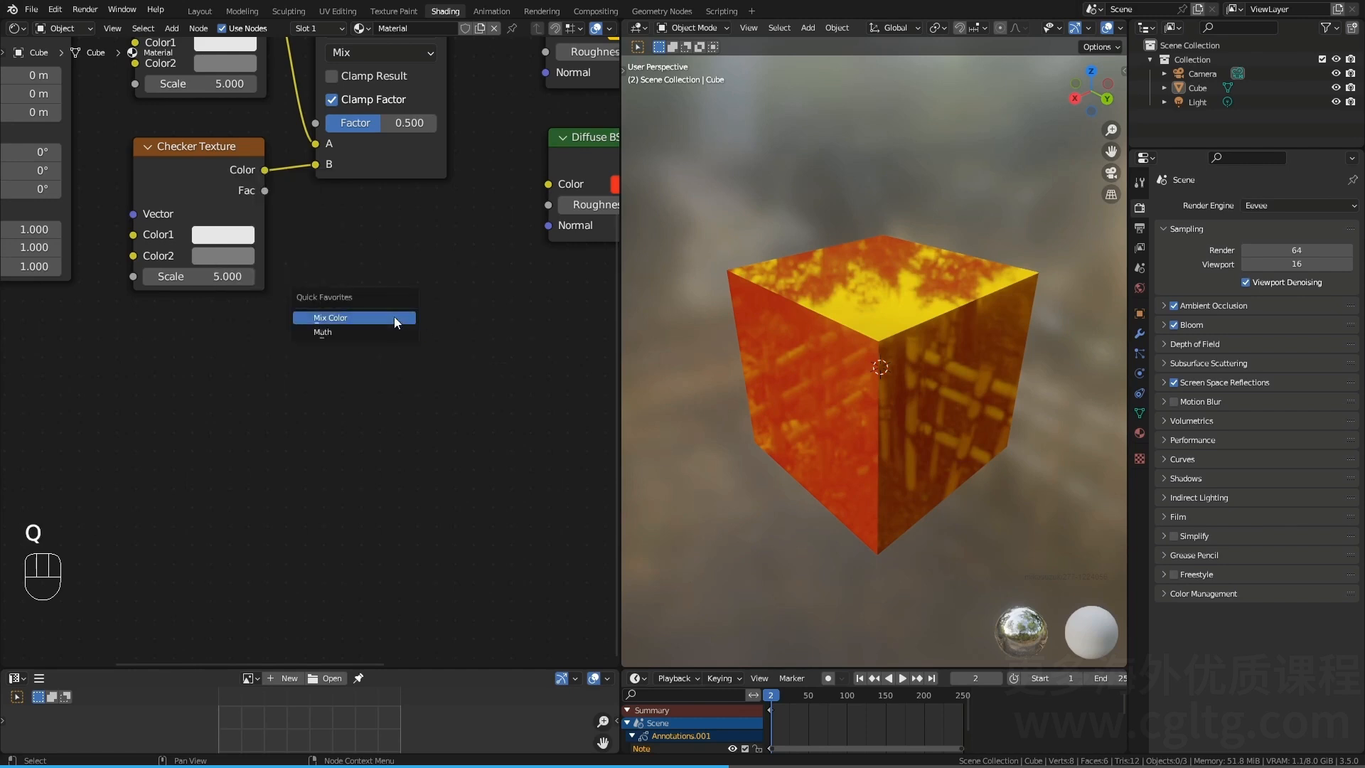
{"action": "left_click", "coordinate": [337, 318]}
{"action": "left_click", "coordinate": [364, 347]}
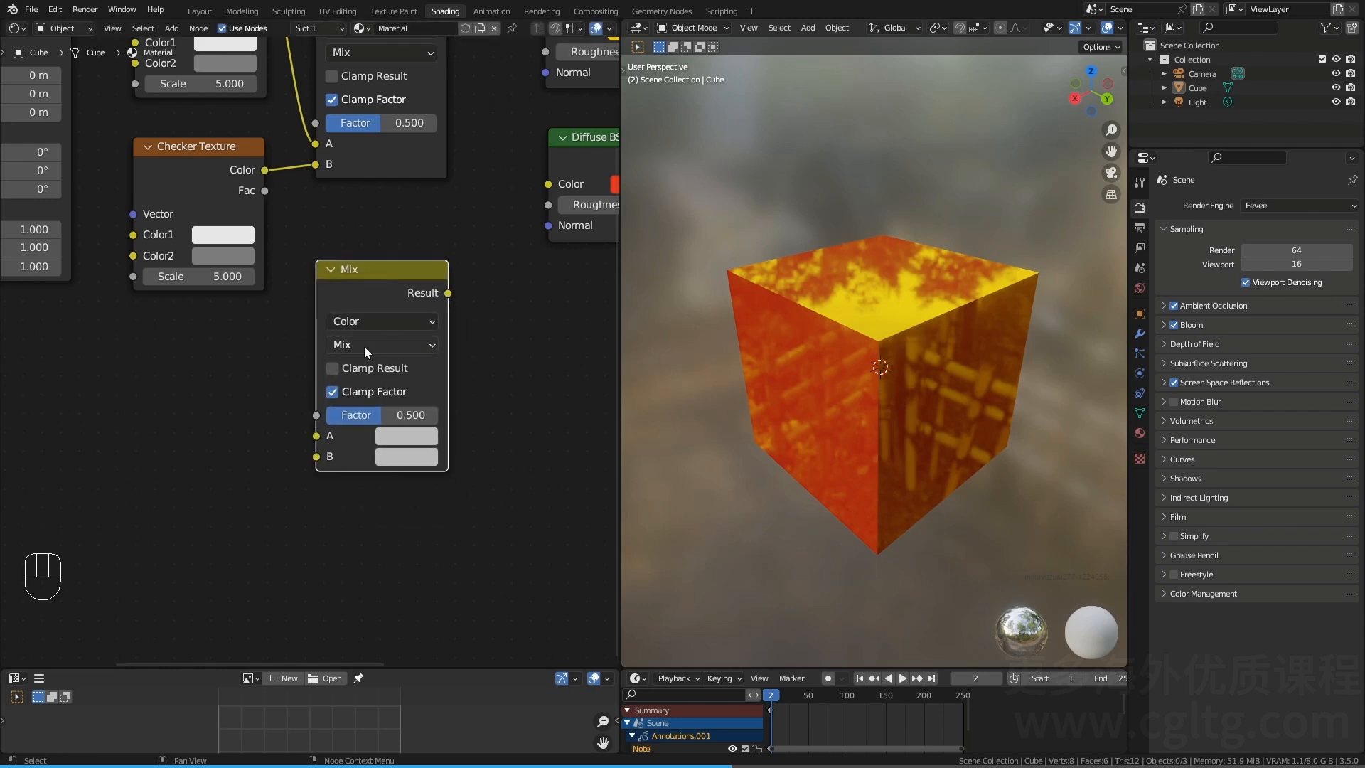
{"action": "key", "text": "x"}
Step: Add the Math node from the Converter category to the Quick Favorites
{"action": "key", "text": "shift"}
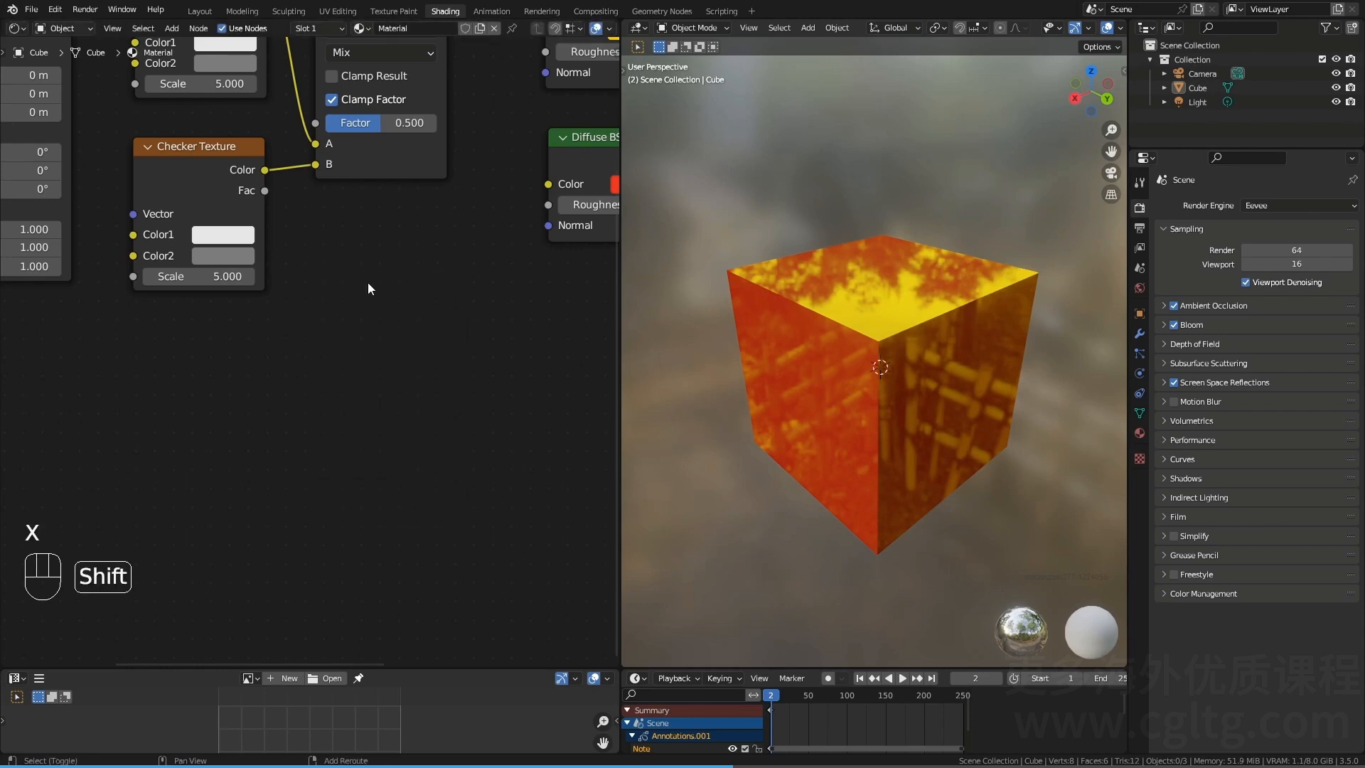
{"action": "key", "text": "shift+a"}
{"action": "mouse_move", "coordinate": [355, 313]}
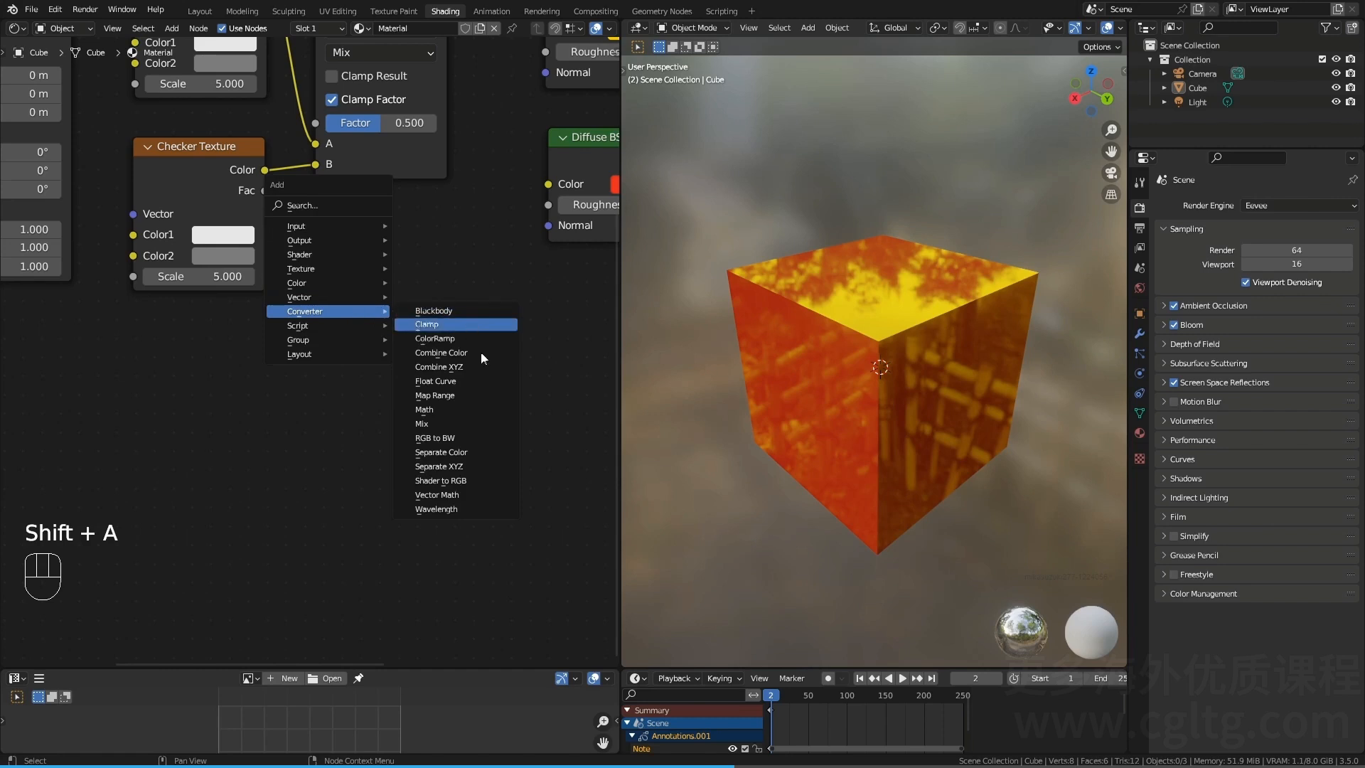
{"action": "right_click", "coordinate": [478, 414]}
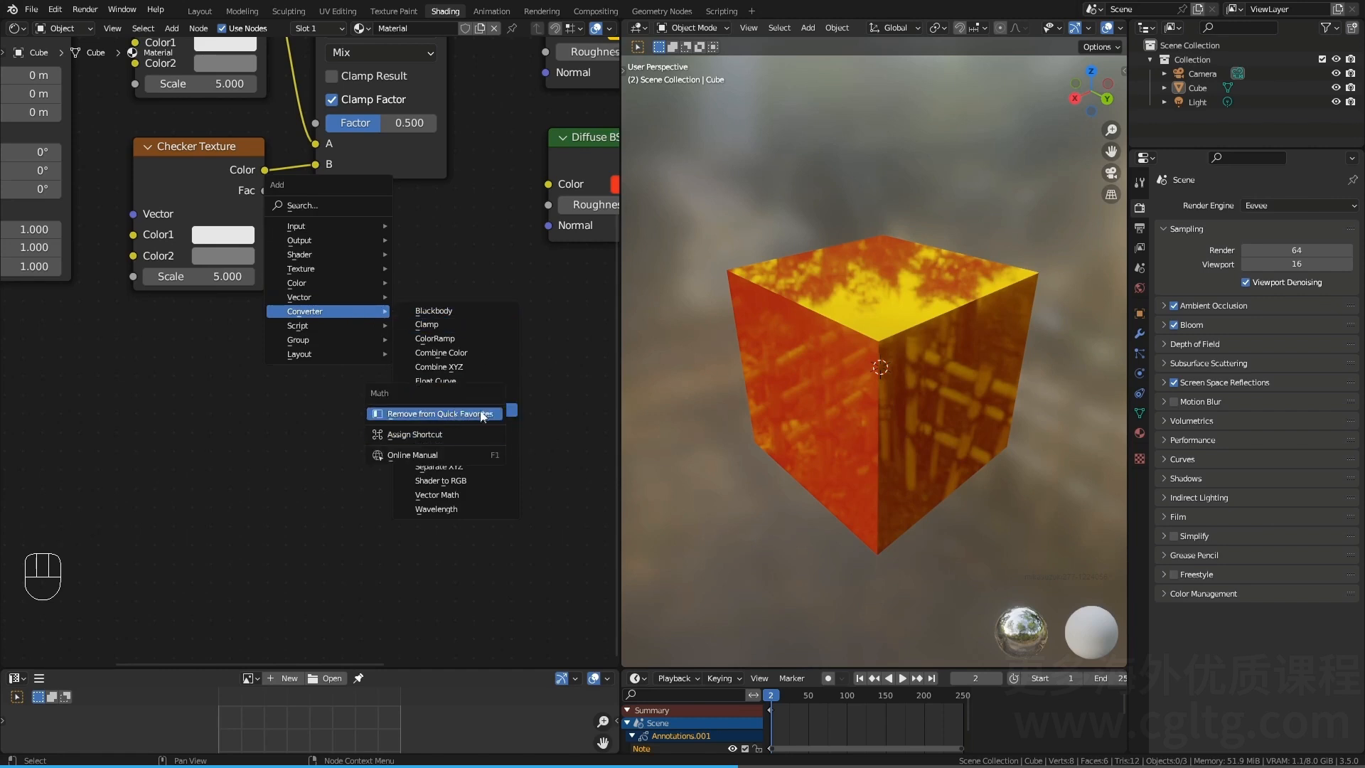
{"action": "left_click", "coordinate": [468, 412]}
Step: Add a Math node set to Add by searching for "add", and delete it again
{"action": "key", "text": "shift+a"}
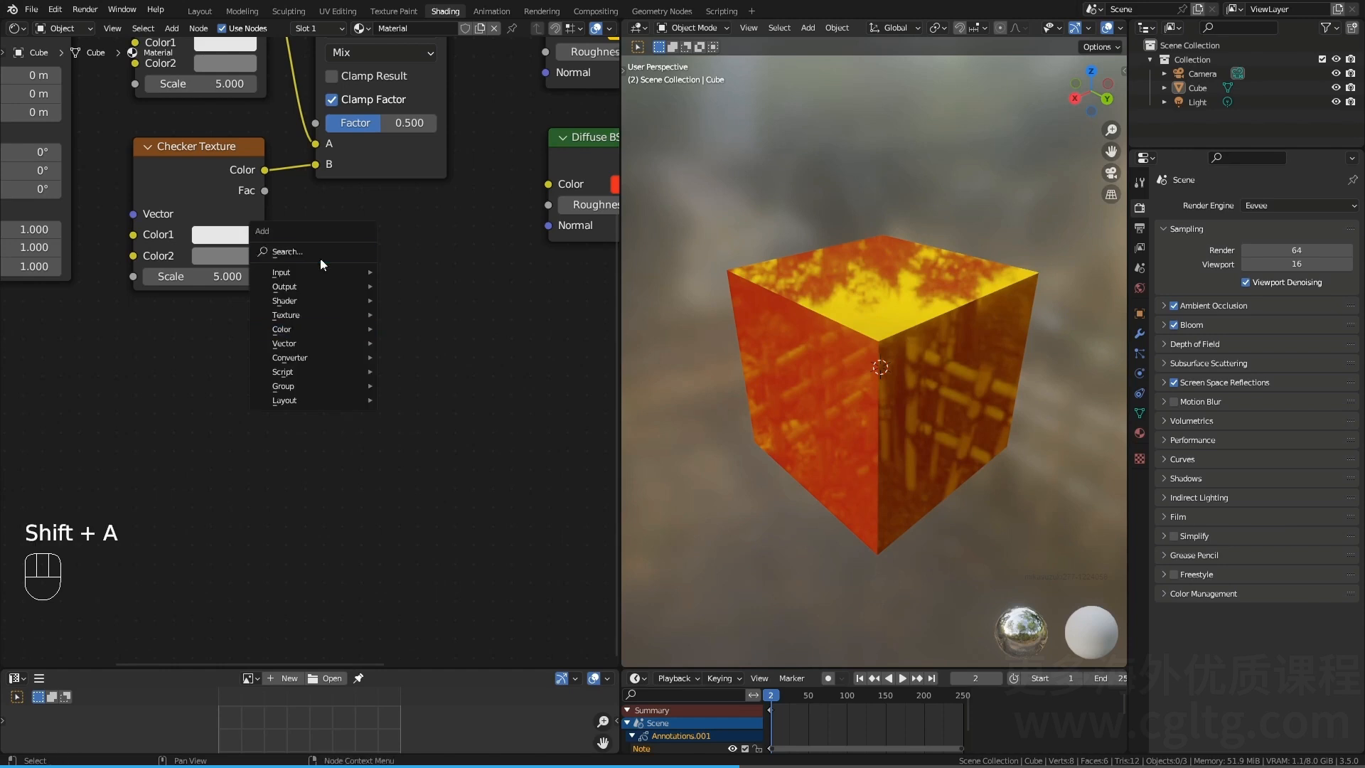
{"action": "type", "text": "add"}
{"action": "key", "text": "Return"}
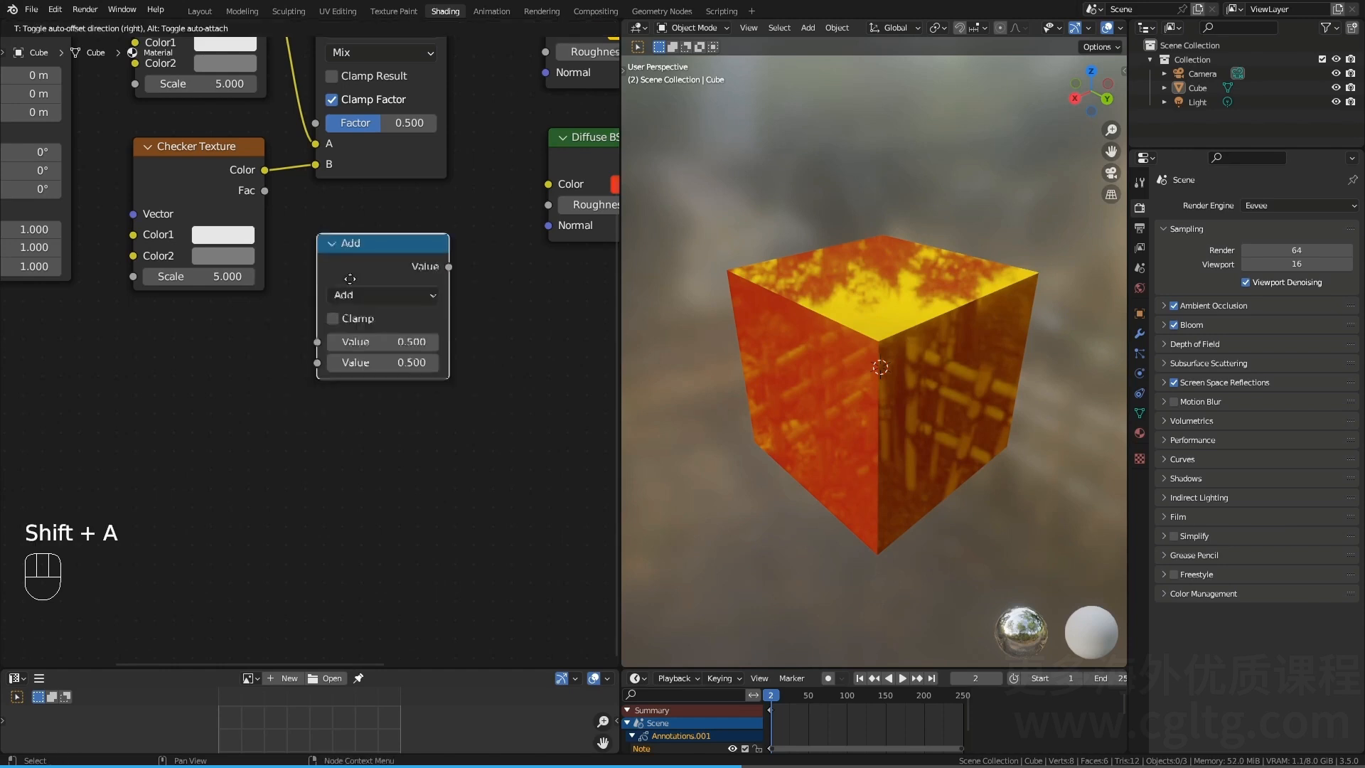
{"action": "left_click", "coordinate": [349, 279]}
{"action": "key", "text": "x"}
Step: Add a Math node from the Quick Favorites below the connected Mix node
{"action": "key", "text": "q"}
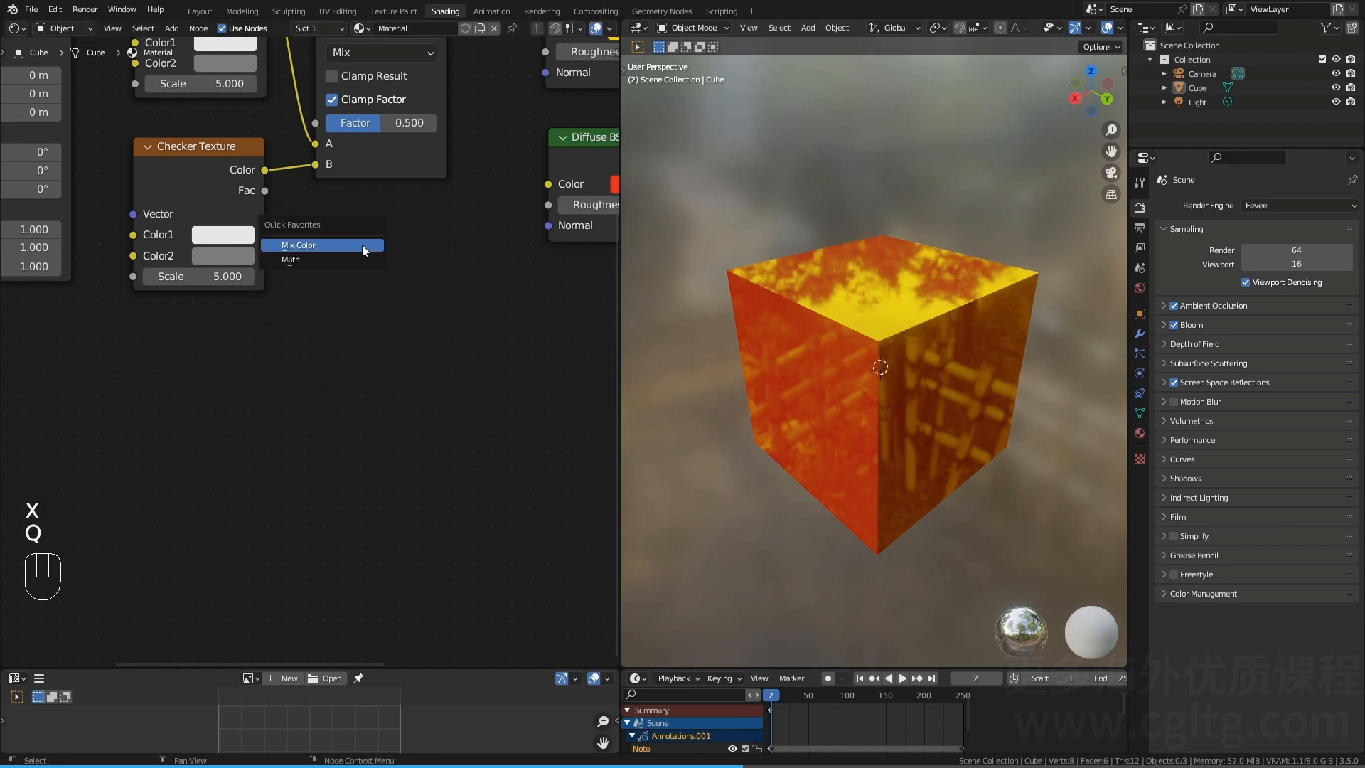
{"action": "left_click", "coordinate": [317, 259]}
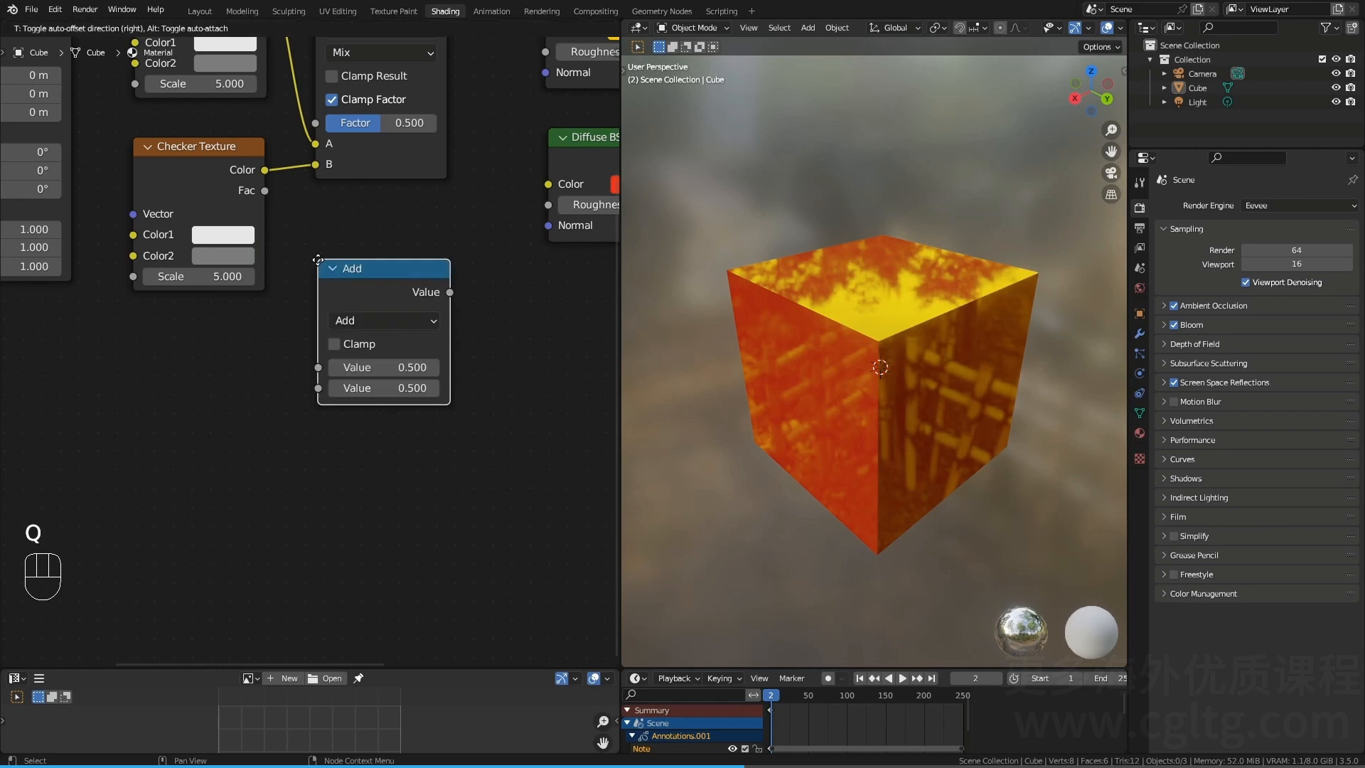
{"action": "left_click", "coordinate": [318, 226]}
Step: Add the Vector Math node from the Converter category to the Quick Favorites
{"action": "middle_click_drag", "start_coordinate": [292, 297], "coordinate": [370, 263], "text": "shift"}
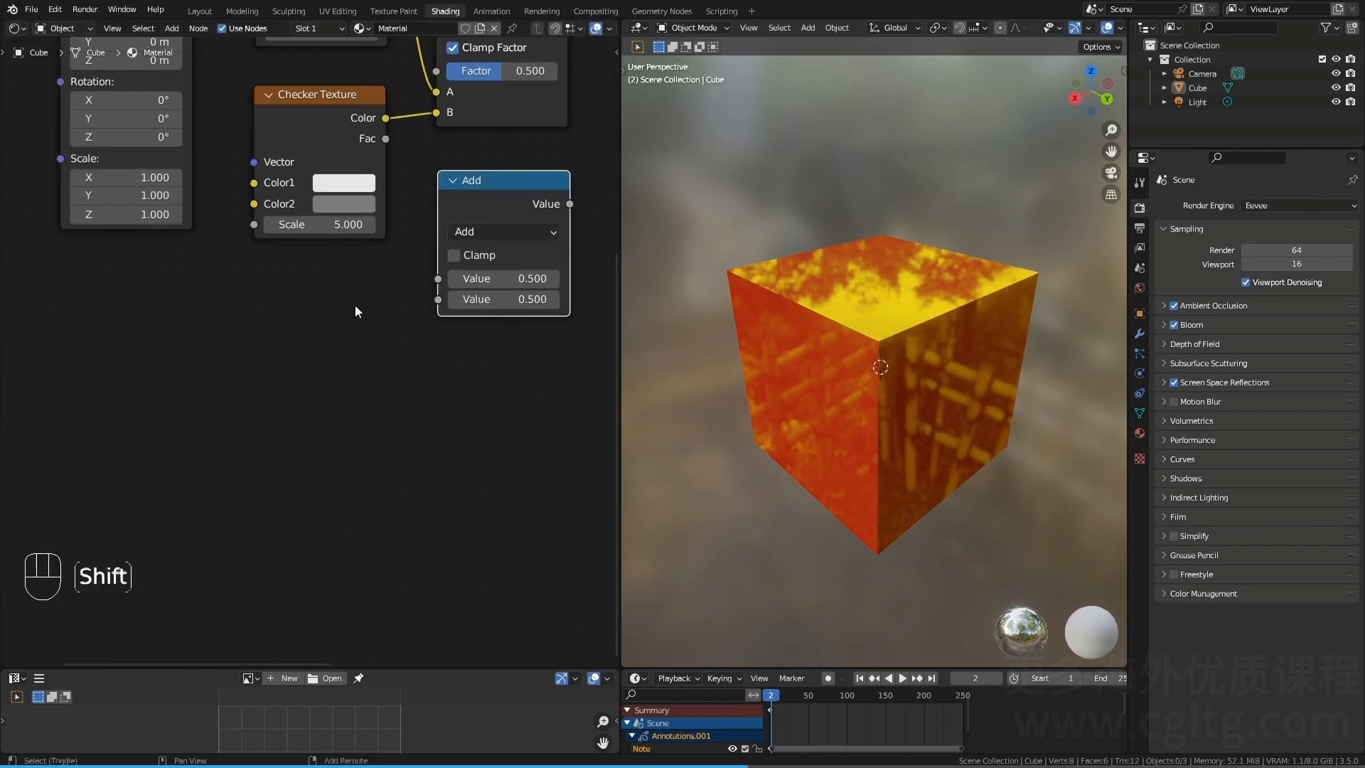
{"action": "key", "text": "shift+a"}
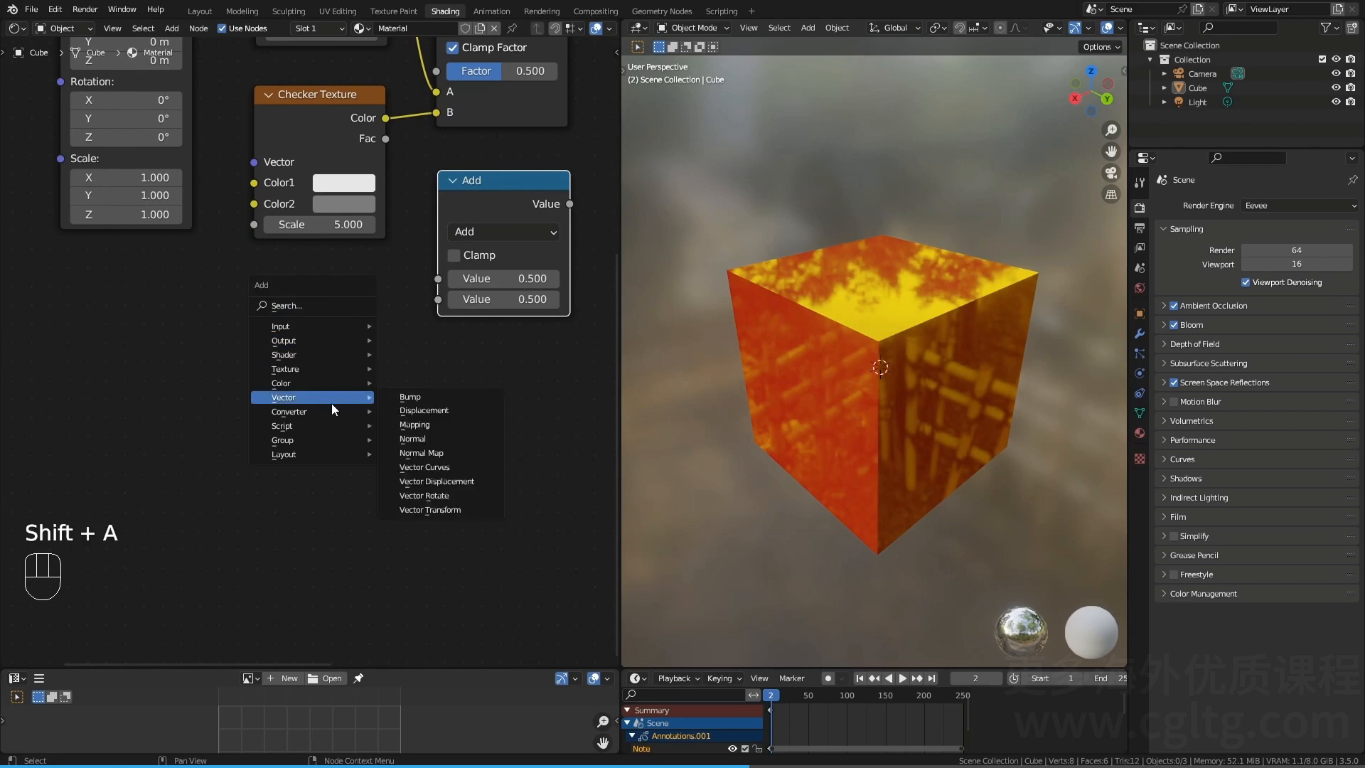
{"action": "mouse_move", "coordinate": [326, 411]}
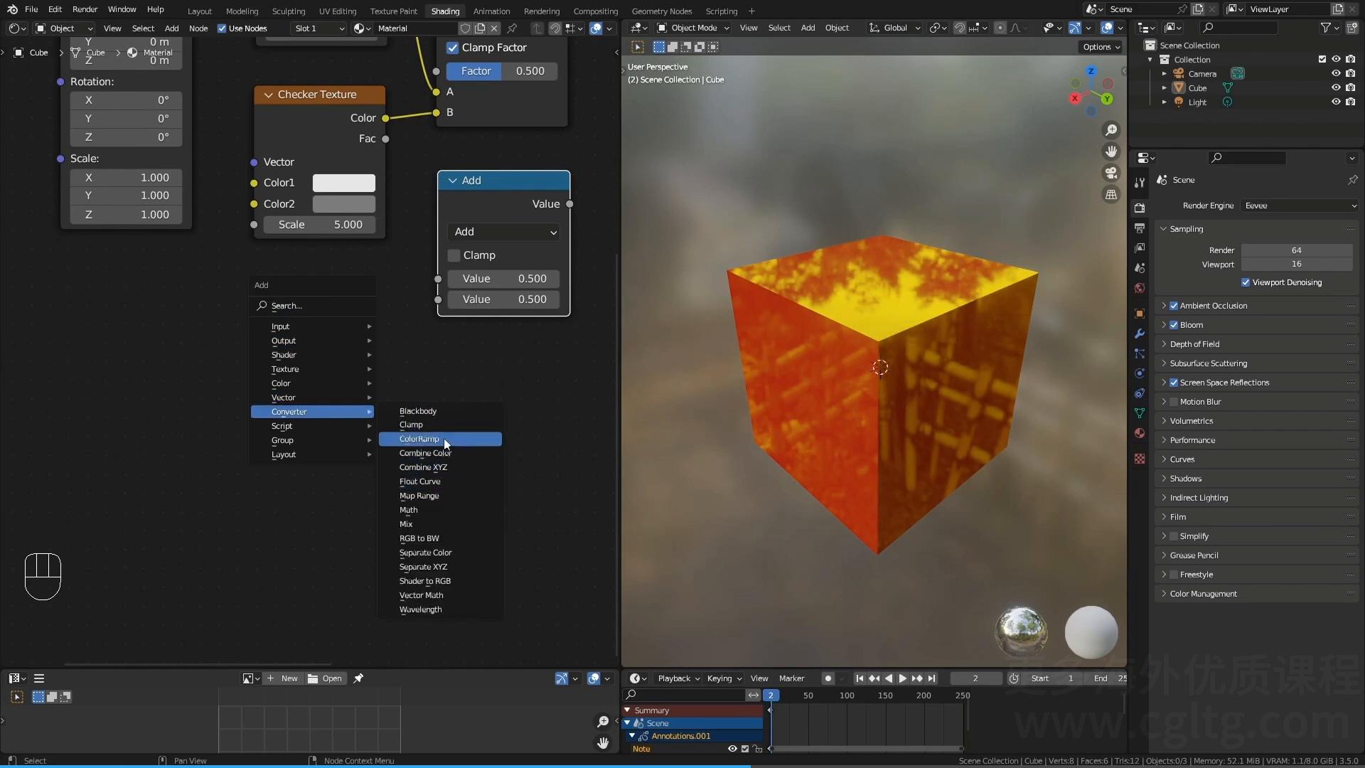
{"action": "right_click", "coordinate": [453, 596]}
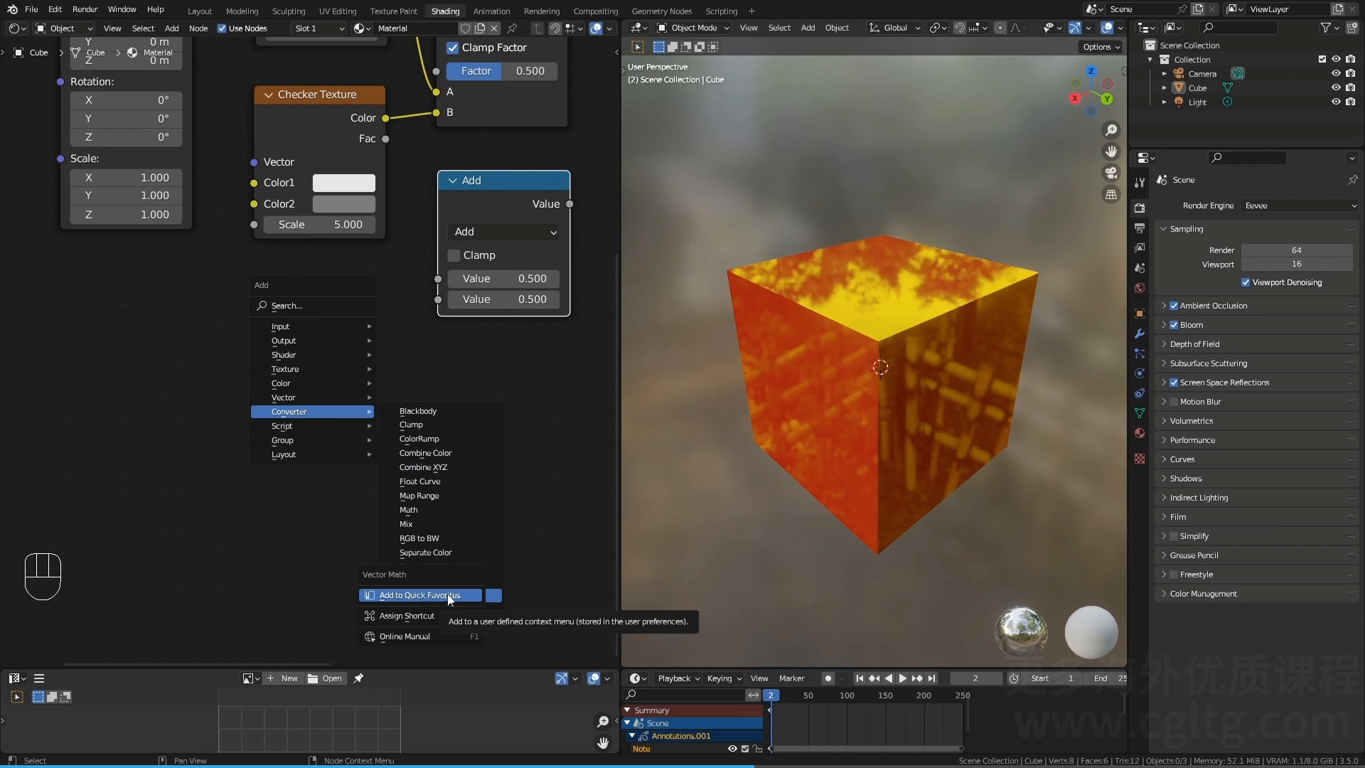
{"action": "left_click", "coordinate": [449, 595]}
Step: Add a Vector Math node from the Quick Favorites below the lower Checker Texture and deselect it
{"action": "key", "text": "q"}
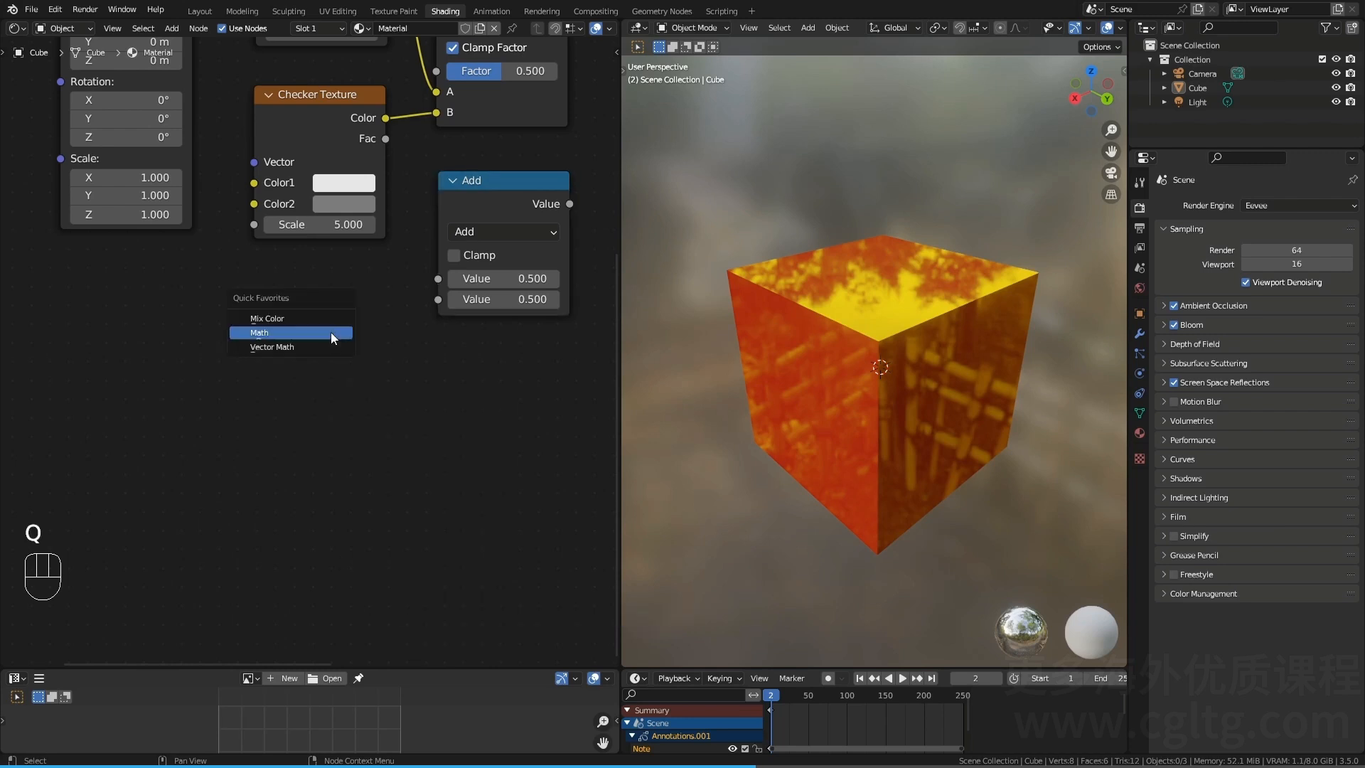
{"action": "left_click", "coordinate": [293, 348]}
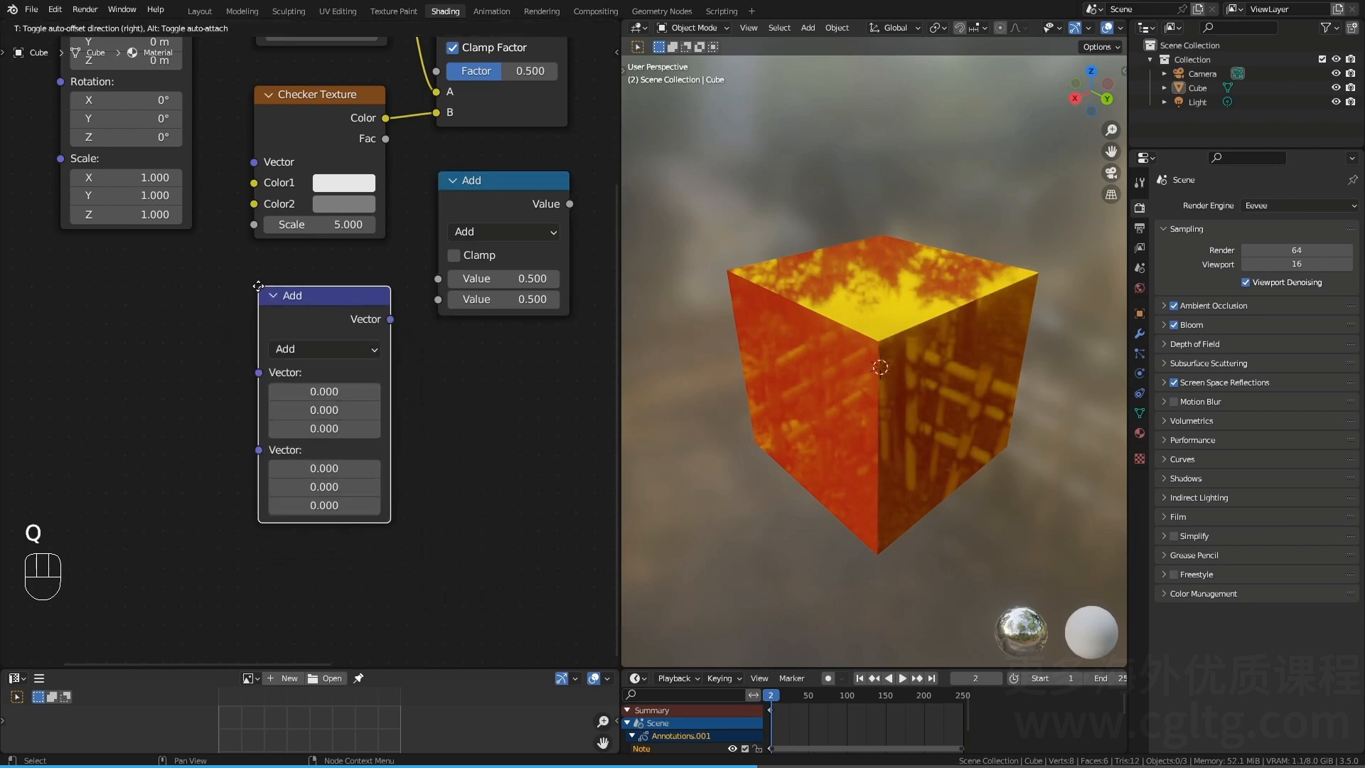
{"action": "left_click", "coordinate": [258, 286]}
{"action": "left_click", "coordinate": [481, 425]}
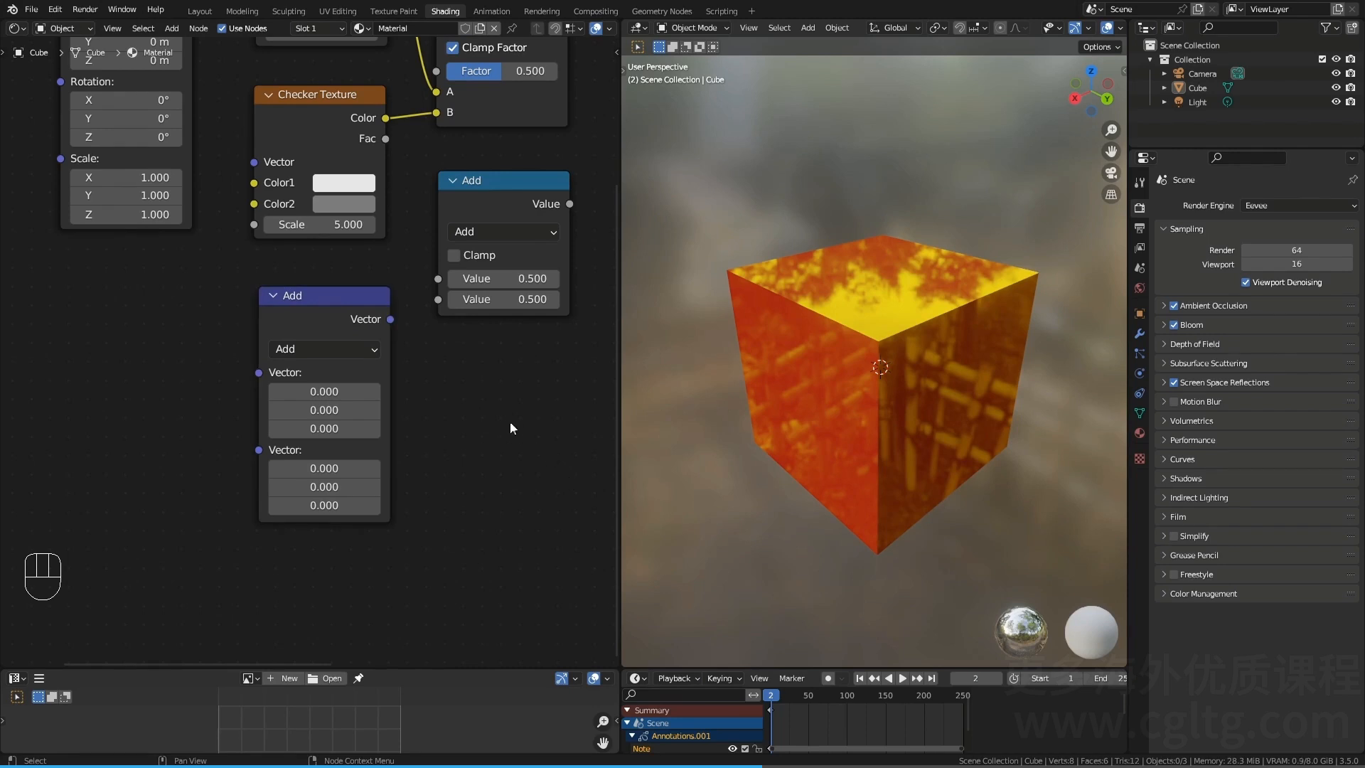
Step: Delete all nodes of the material except the Material Output
{"action": "scroll", "coordinate": [494, 414], "scroll_direction": "down", "scroll_amount": 5}
{"action": "middle_click_drag", "start_coordinate": [465, 393], "coordinate": [386, 430], "text": "shift"}
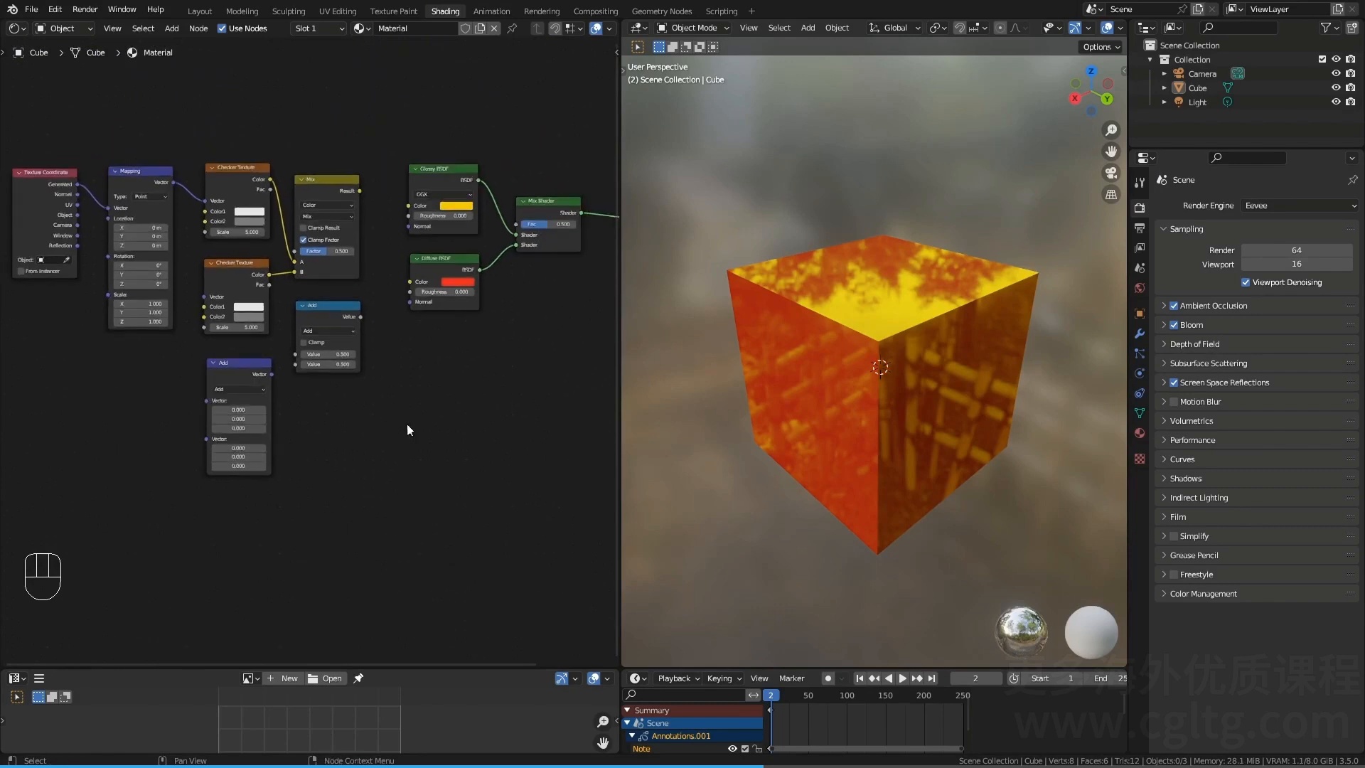
{"action": "scroll", "coordinate": [407, 429], "scroll_direction": "down", "scroll_amount": 1}
{"action": "left_click_drag", "start_coordinate": [37, 135], "coordinate": [543, 442]}
{"action": "key", "text": "x"}
Step: Search for the Image Texture node and place one before the Material Output
{"action": "scroll", "coordinate": [353, 353], "scroll_direction": "up", "scroll_amount": 2}
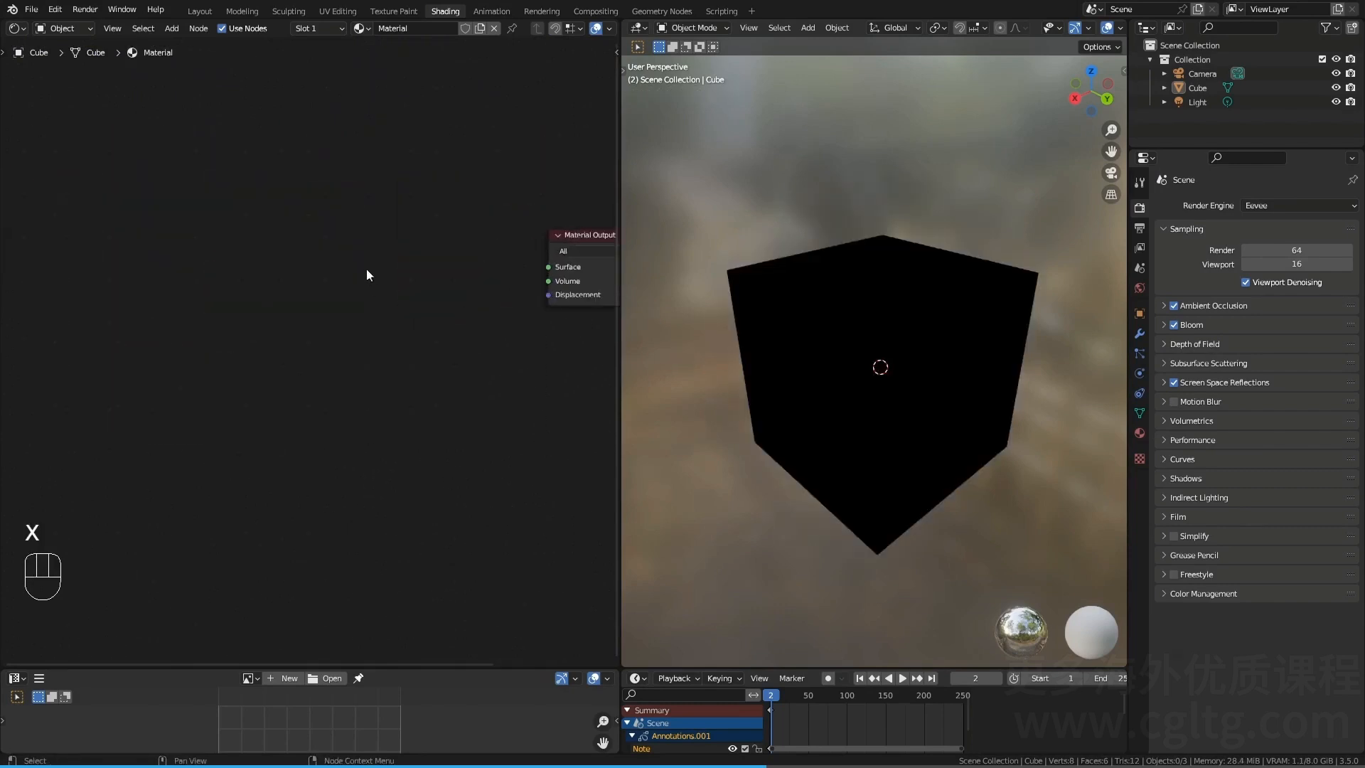
{"action": "key", "text": "shift+a"}
{"action": "left_click", "coordinate": [364, 267]}
{"action": "type", "text": "ima"}
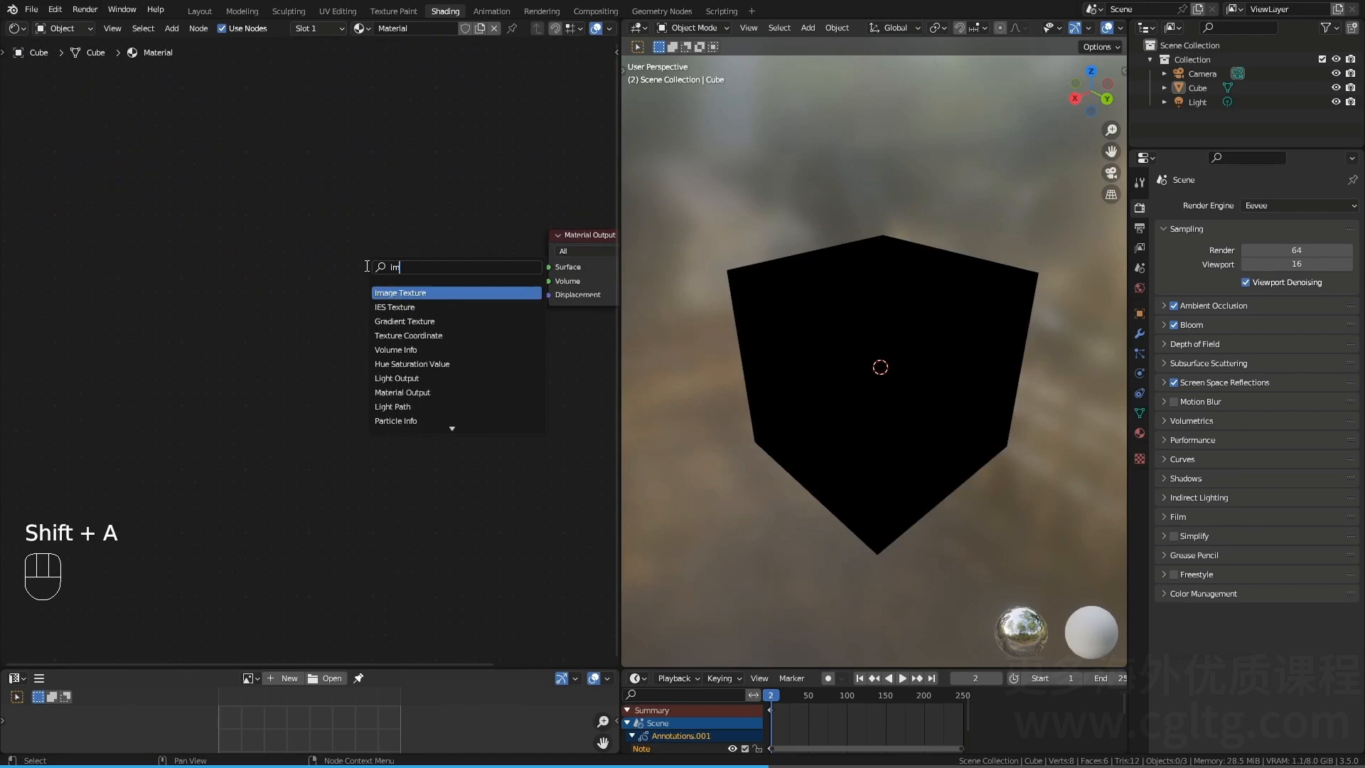
{"action": "left_click", "coordinate": [387, 293]}
{"action": "left_click", "coordinate": [314, 268]}
Step: Load flower.jpg from the 005,006 folder into the Image Texture node
{"action": "middle_click_drag", "start_coordinate": [447, 275], "coordinate": [392, 314]}
{"action": "scroll", "coordinate": [392, 313], "scroll_direction": "up", "scroll_amount": 4}
{"action": "left_click", "coordinate": [382, 315]}
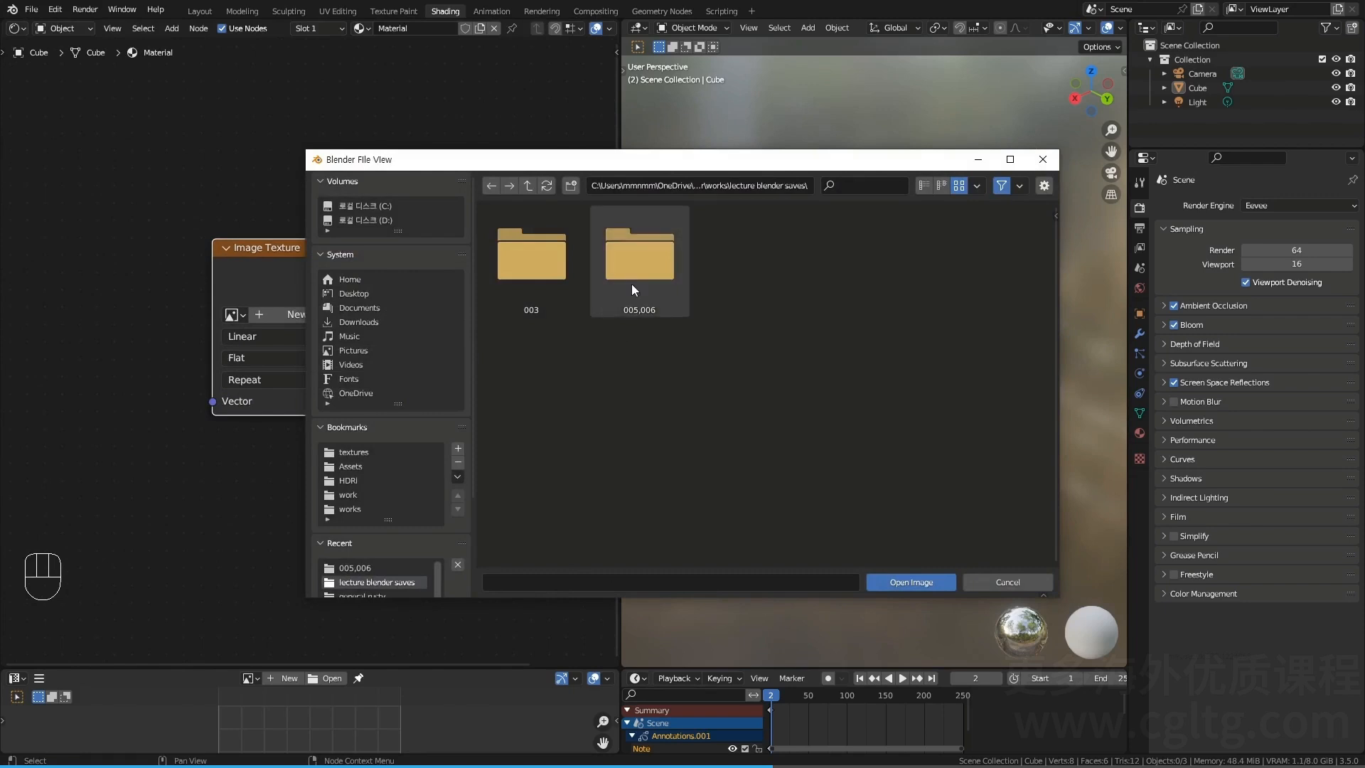
{"action": "left_click", "coordinate": [637, 271]}
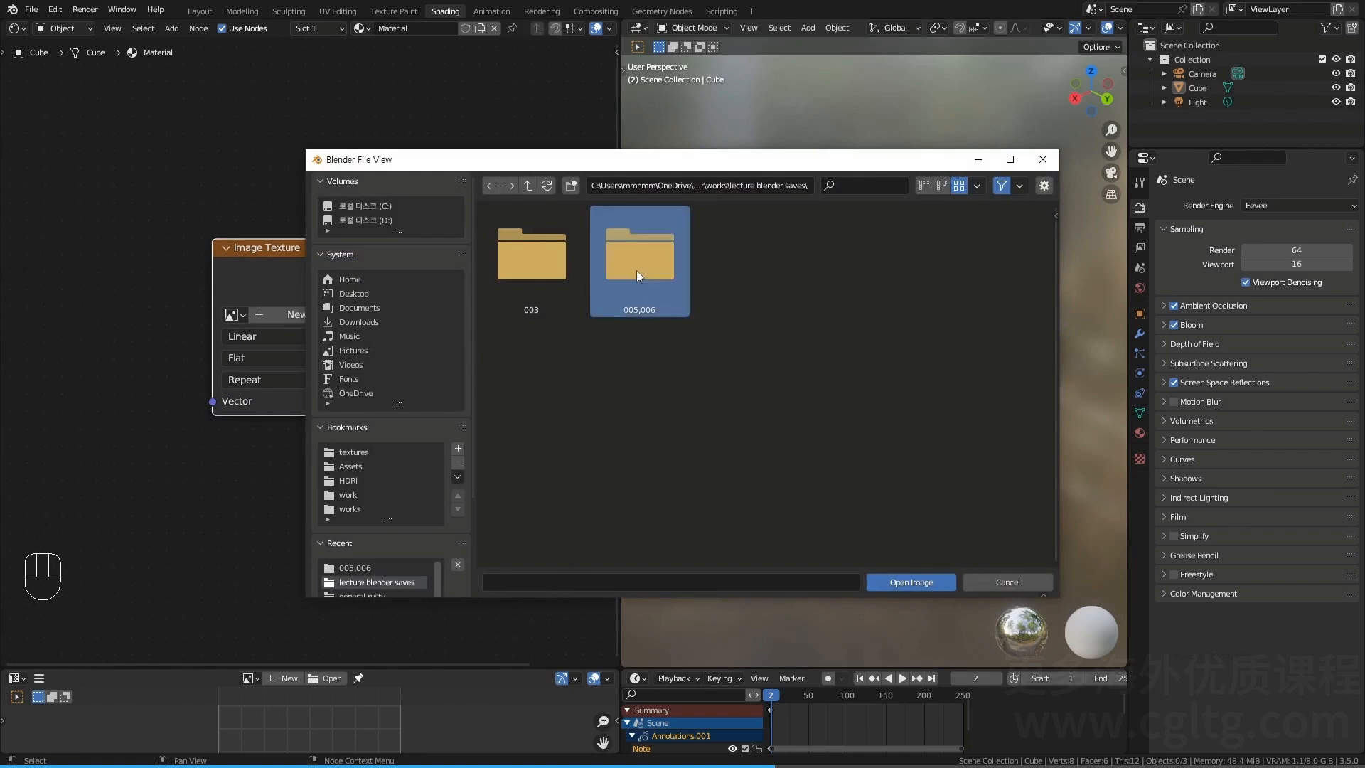
{"action": "double_click", "coordinate": [637, 271]}
{"action": "left_click", "coordinate": [891, 581]}
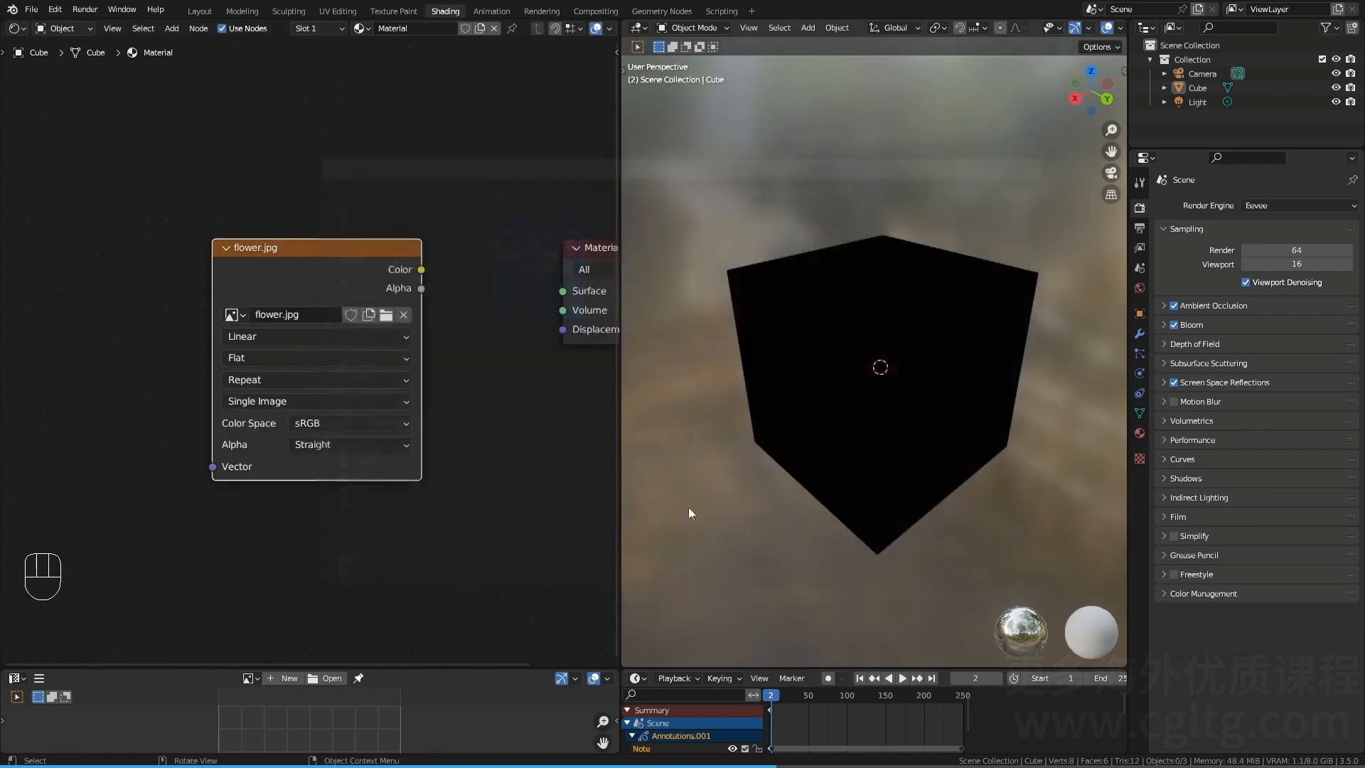
Step: Move the flower.jpg node farther from the Material Output and connect its Color to Surface with Node Wrangler
{"action": "middle_click_drag", "start_coordinate": [454, 362], "coordinate": [516, 368]}
{"action": "left_click_drag", "start_coordinate": [398, 276], "coordinate": [273, 271]}
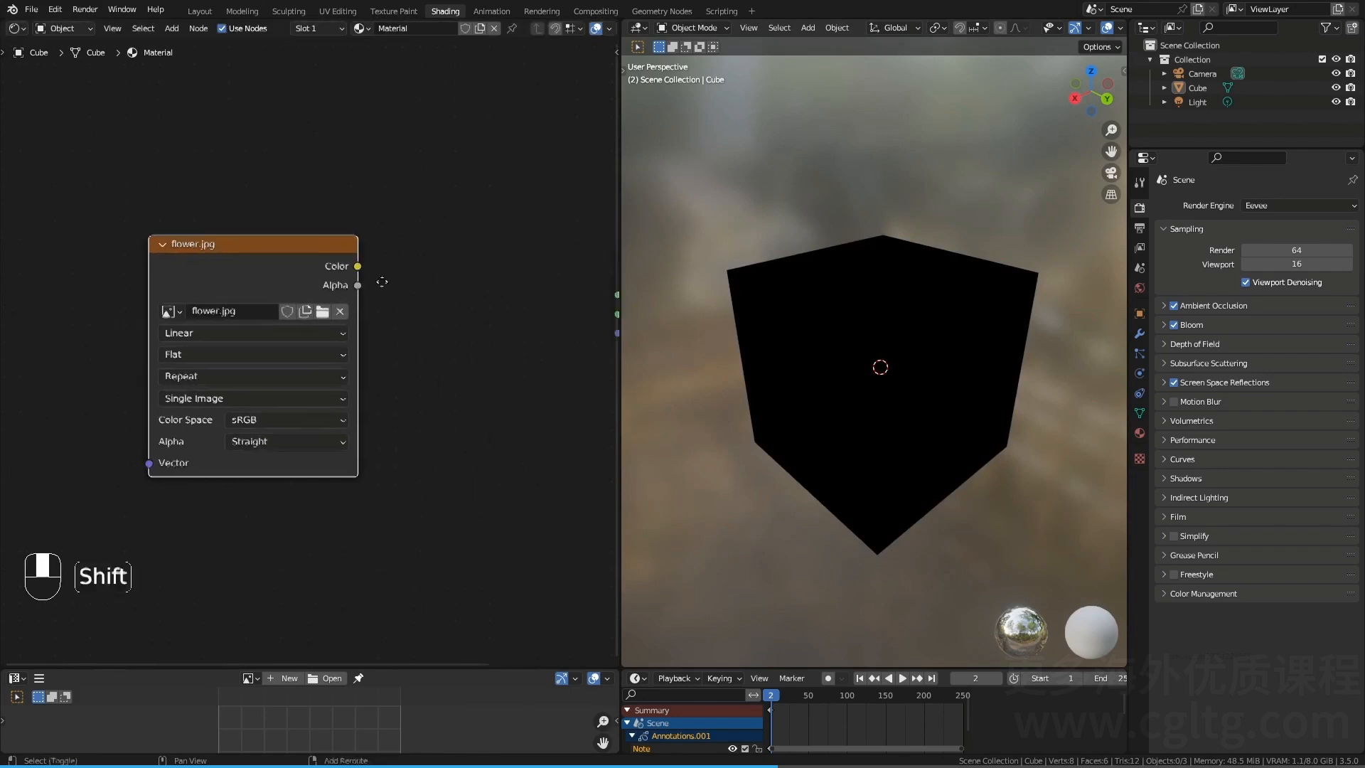
{"action": "middle_click_drag", "start_coordinate": [382, 284], "coordinate": [320, 286], "text": "shift"}
{"action": "left_click", "coordinate": [214, 265], "text": "ctrl+shift"}
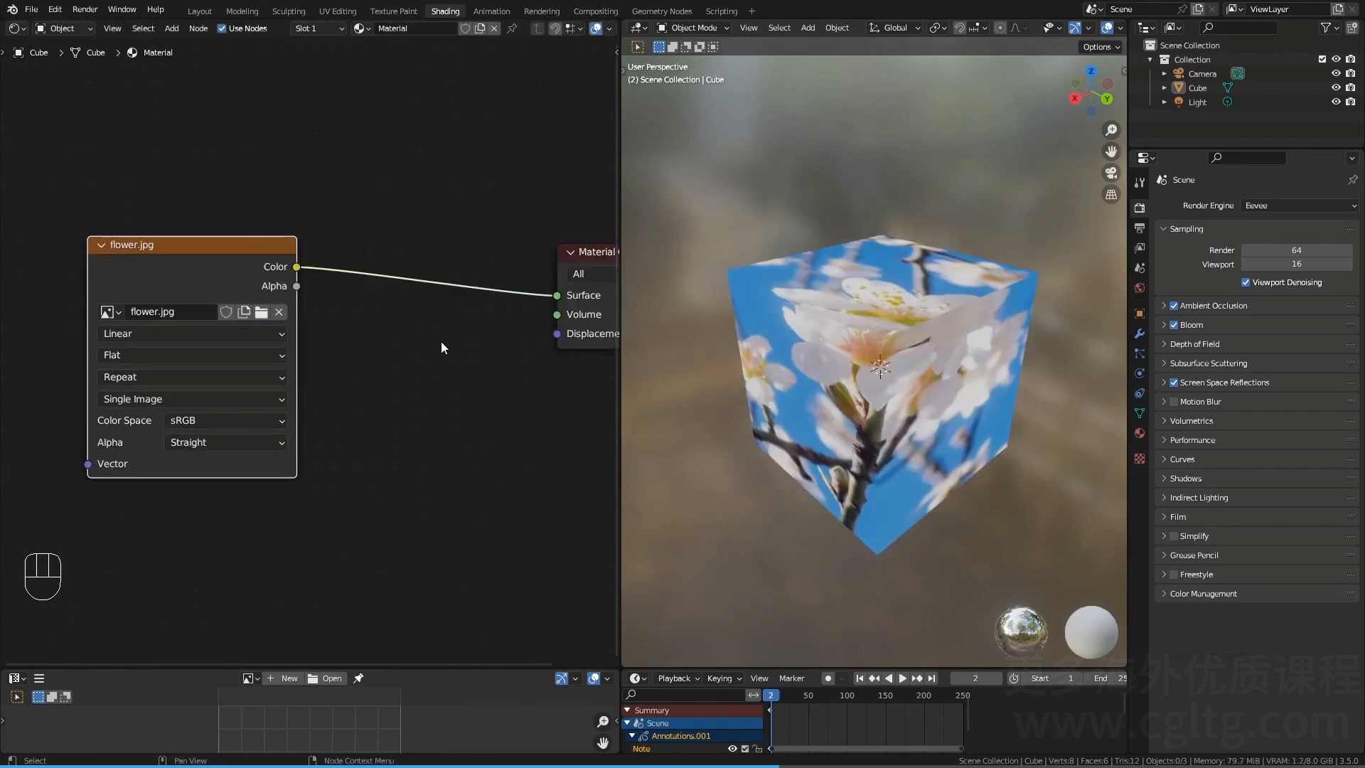
Step: Insert a Mix Color node from the Quick Favorites between the flower.jpg node and the Material Output, and space the nodes apart
{"action": "key", "text": "q"}
{"action": "left_click", "coordinate": [441, 341]}
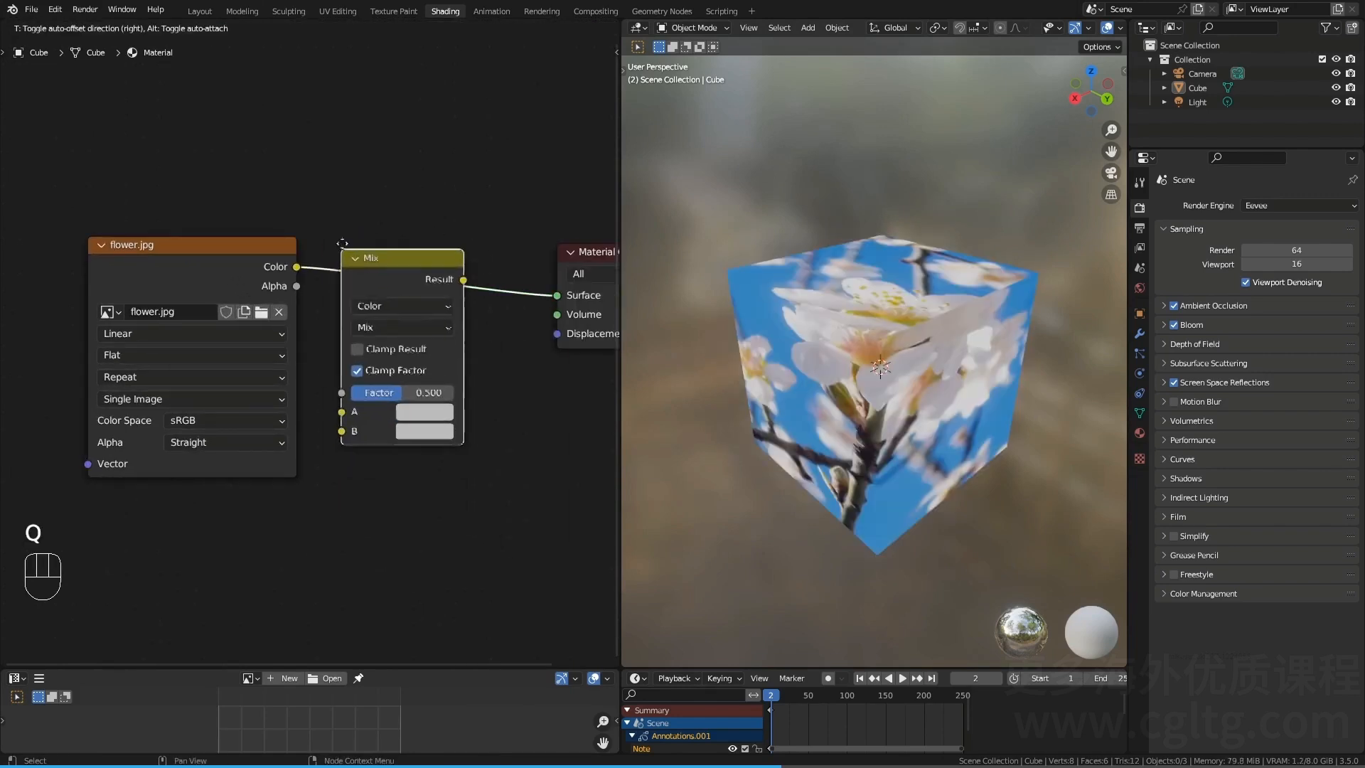
{"action": "left_click", "coordinate": [343, 233]}
{"action": "left_click_drag", "start_coordinate": [224, 271], "coordinate": [172, 246]}
{"action": "left_click_drag", "start_coordinate": [413, 290], "coordinate": [386, 251]}
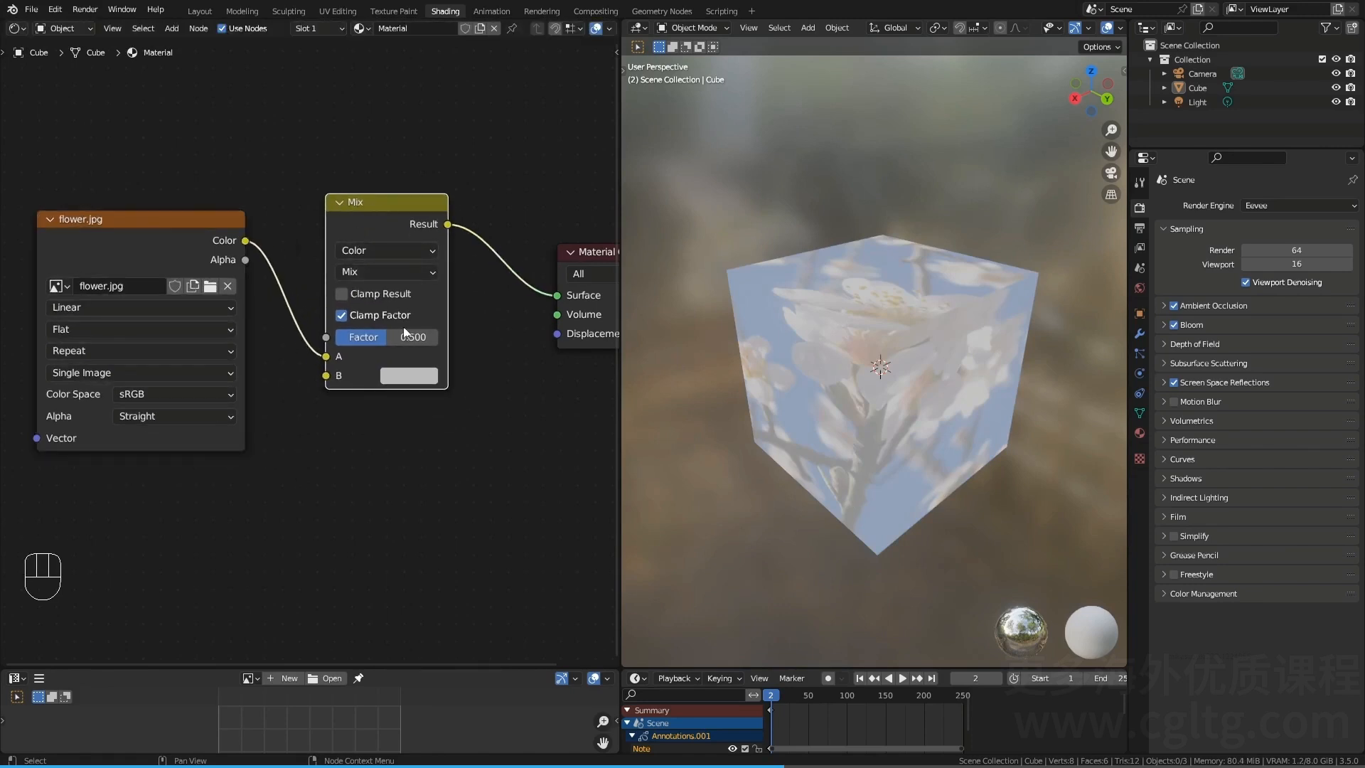
Step: Try the Mix node's Factor at 1.000 and 0.250, and leave it at 0.583
{"action": "scroll", "coordinate": [342, 328], "scroll_direction": "up", "scroll_amount": 1}
{"action": "left_click_drag", "start_coordinate": [394, 337], "coordinate": [344, 379]}
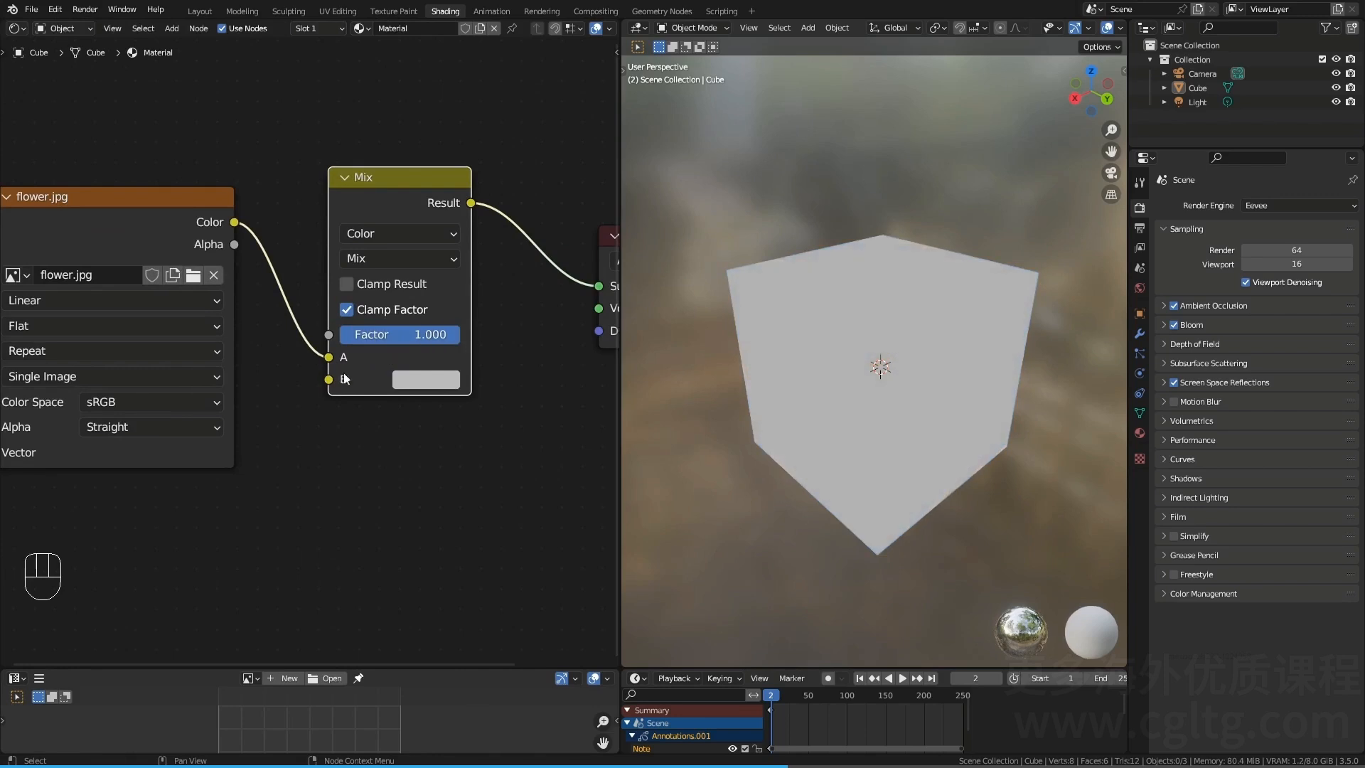
{"action": "left_click_drag", "start_coordinate": [420, 334], "coordinate": [331, 337]}
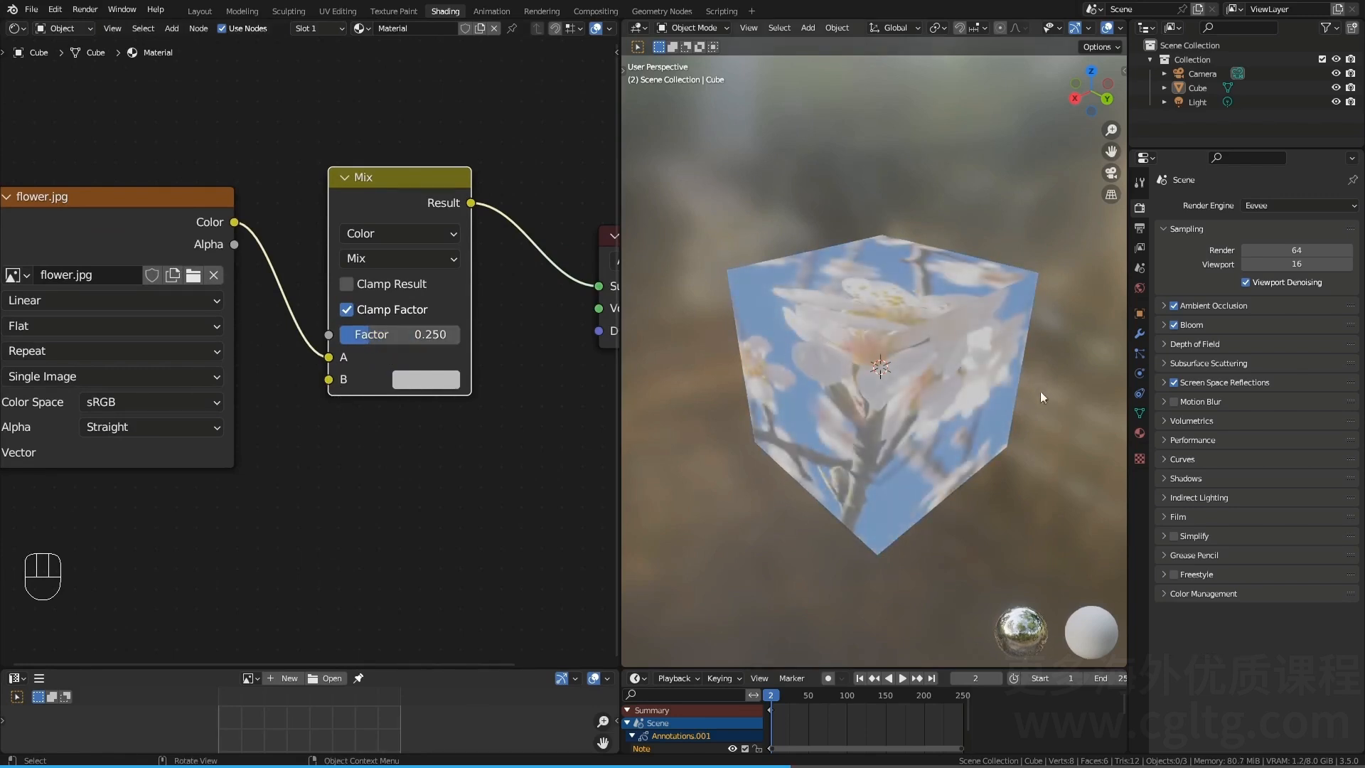
{"action": "left_click_drag", "start_coordinate": [360, 339], "coordinate": [400, 339]}
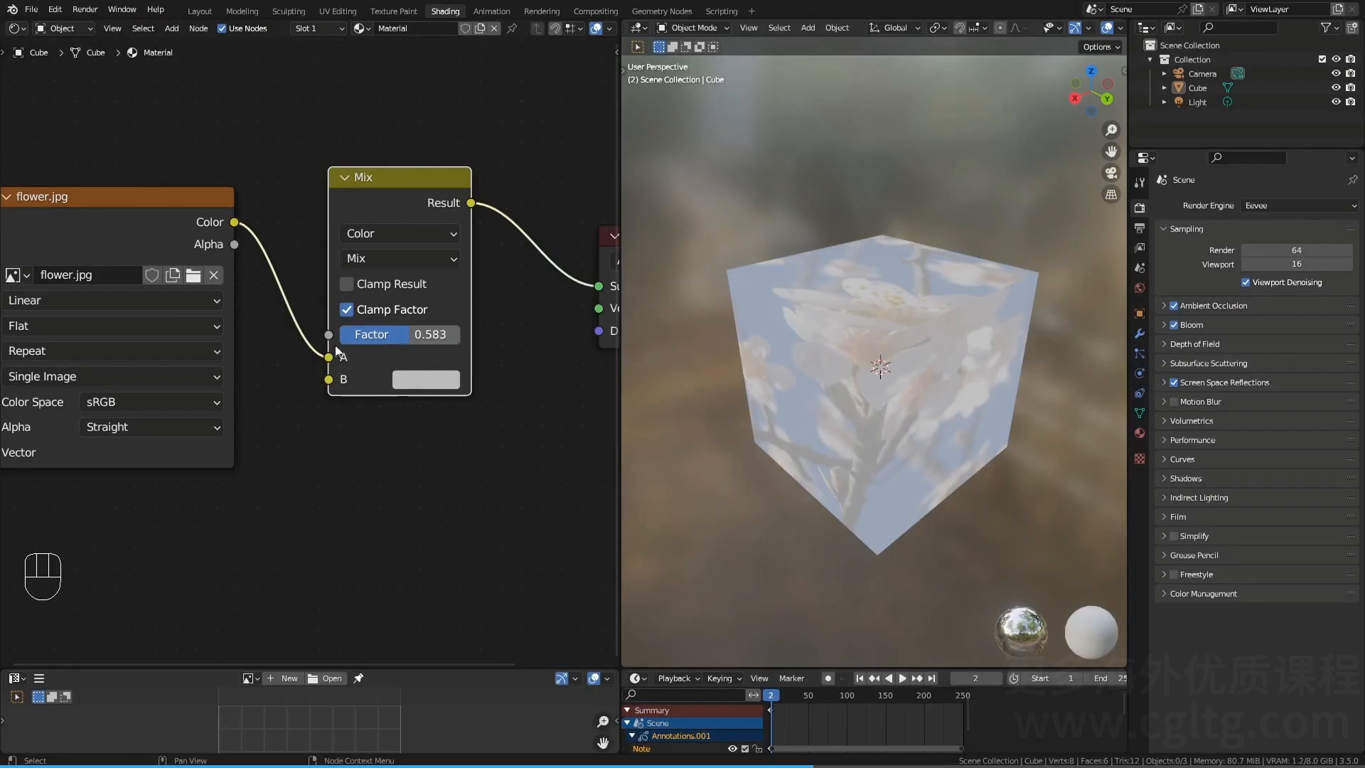
Step: Reposition the flower.jpg and Mix nodes and set the Mix node's blending mode to Multiply
{"action": "middle_click_drag", "start_coordinate": [369, 259], "coordinate": [438, 258]}
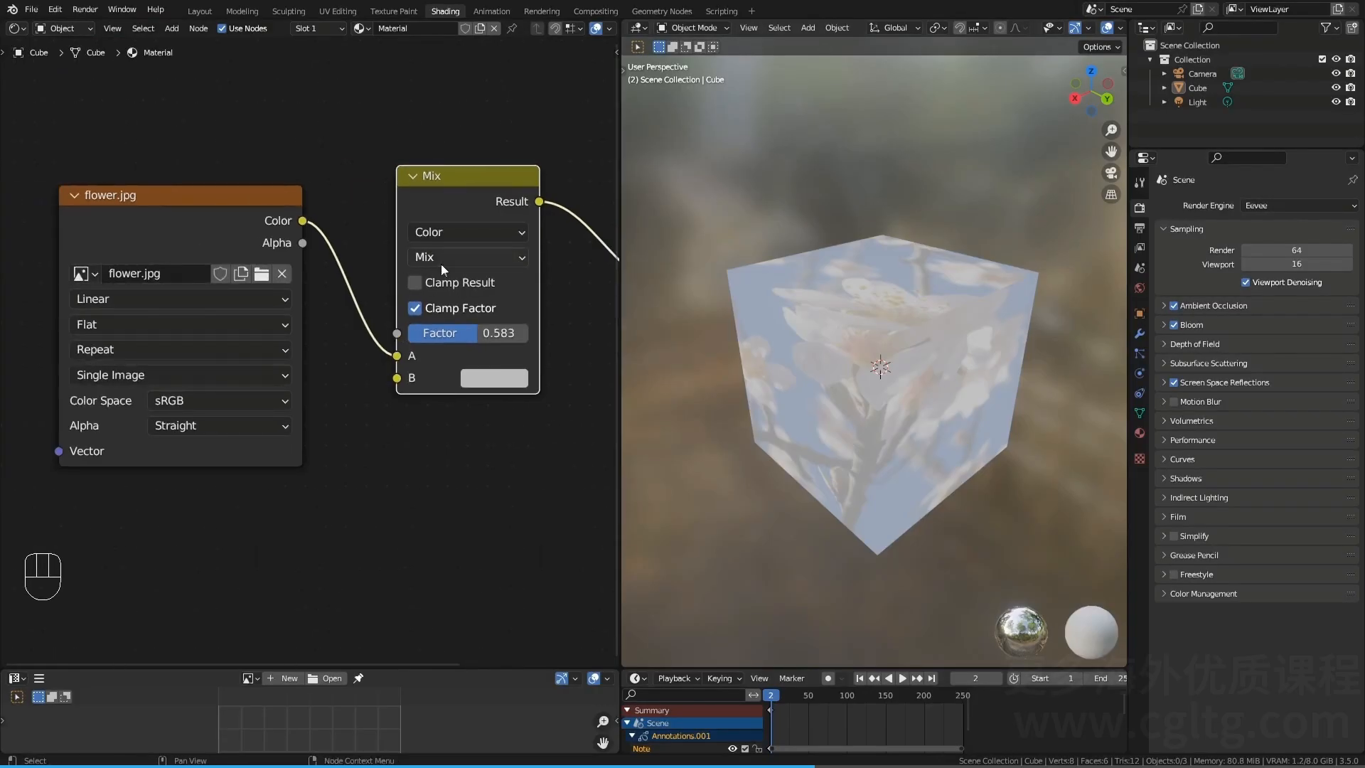
{"action": "left_click_drag", "start_coordinate": [214, 212], "coordinate": [116, 195]}
{"action": "left_click_drag", "start_coordinate": [438, 189], "coordinate": [373, 138]}
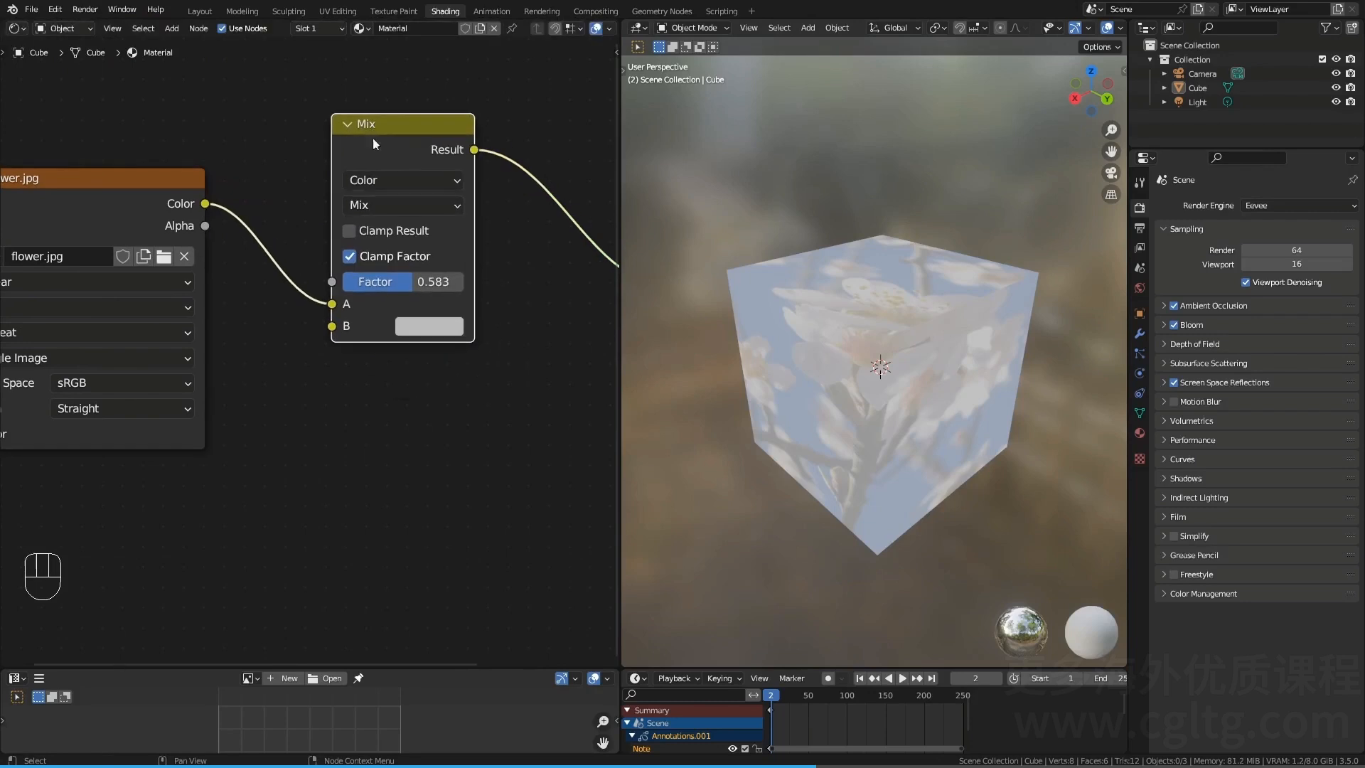
{"action": "left_click_drag", "start_coordinate": [403, 205], "coordinate": [423, 549]}
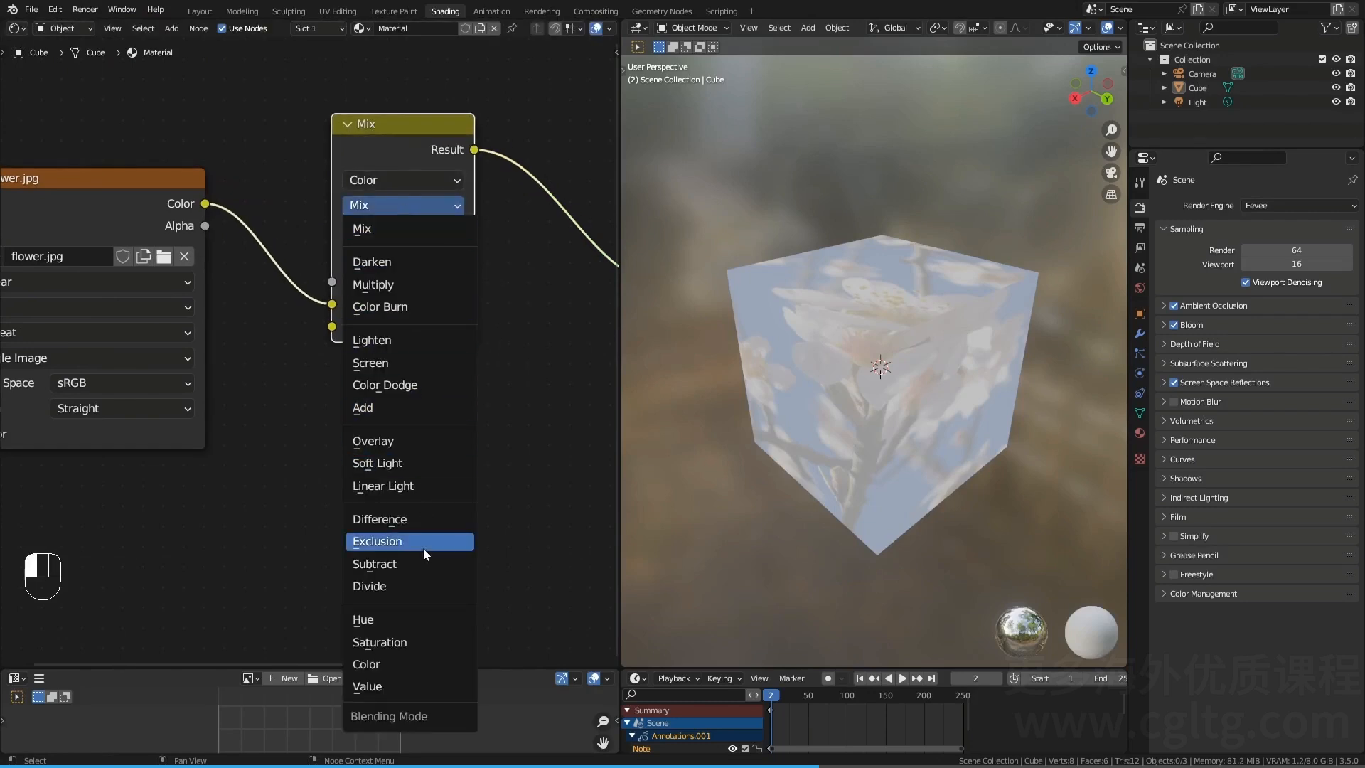
{"action": "mouse_move", "coordinate": [424, 548]}
{"action": "left_mouse_down"}
{"action": "mouse_move", "coordinate": [401, 458]}
{"action": "mouse_move", "coordinate": [394, 288]}
{"action": "left_mouse_up"}
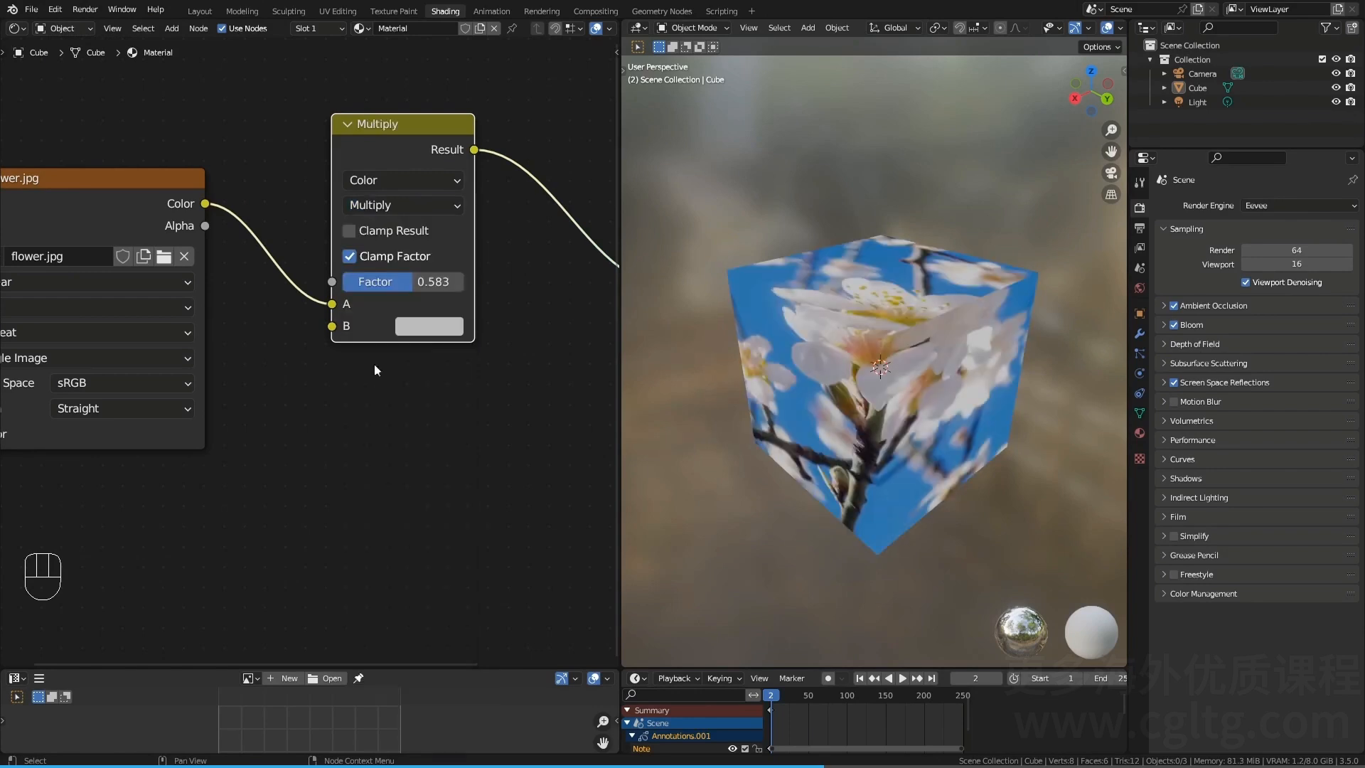
Step: Set the Multiply node's B color to green with hue 0.322, saturation 1.000 and value 0.500, and its Factor to 1.000
{"action": "left_click", "coordinate": [411, 333]}
{"action": "left_click", "coordinate": [408, 90]}
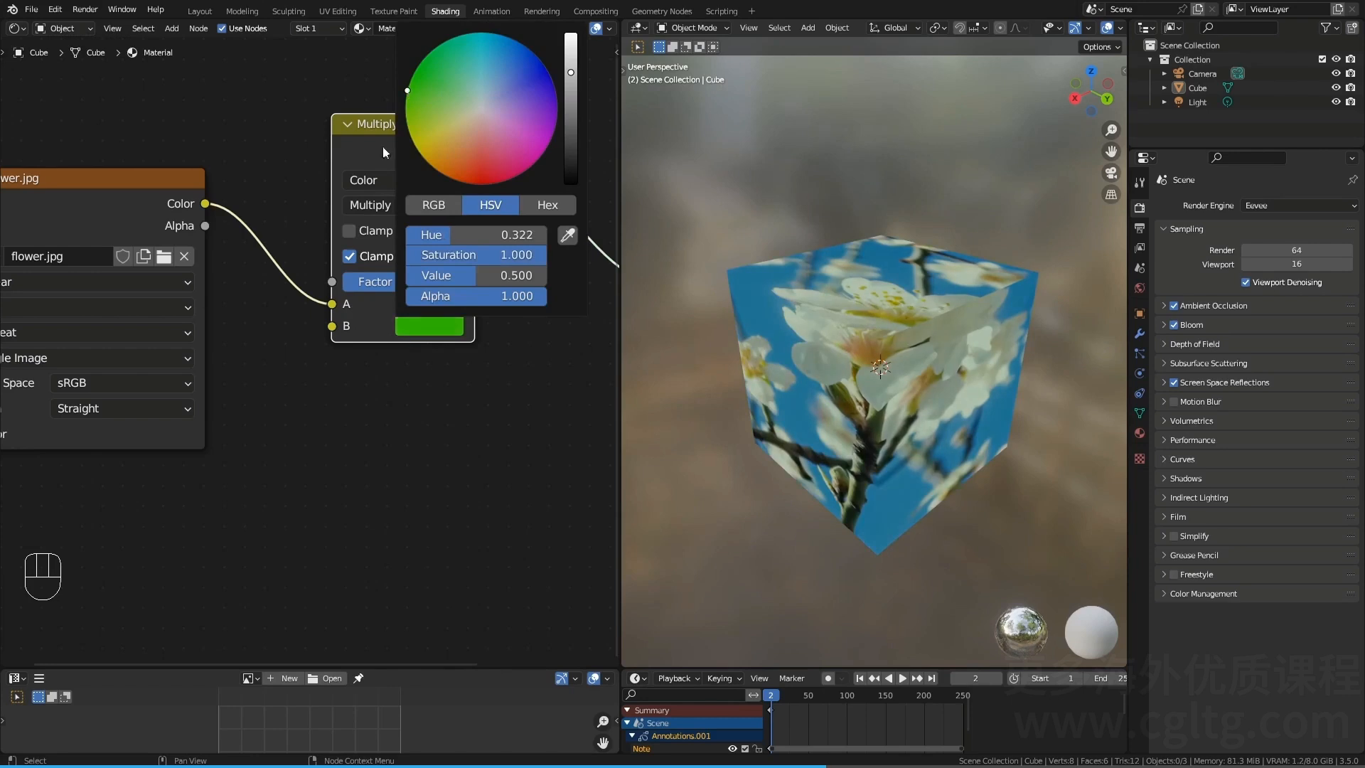
{"action": "left_click_drag", "start_coordinate": [396, 283], "coordinate": [455, 283]}
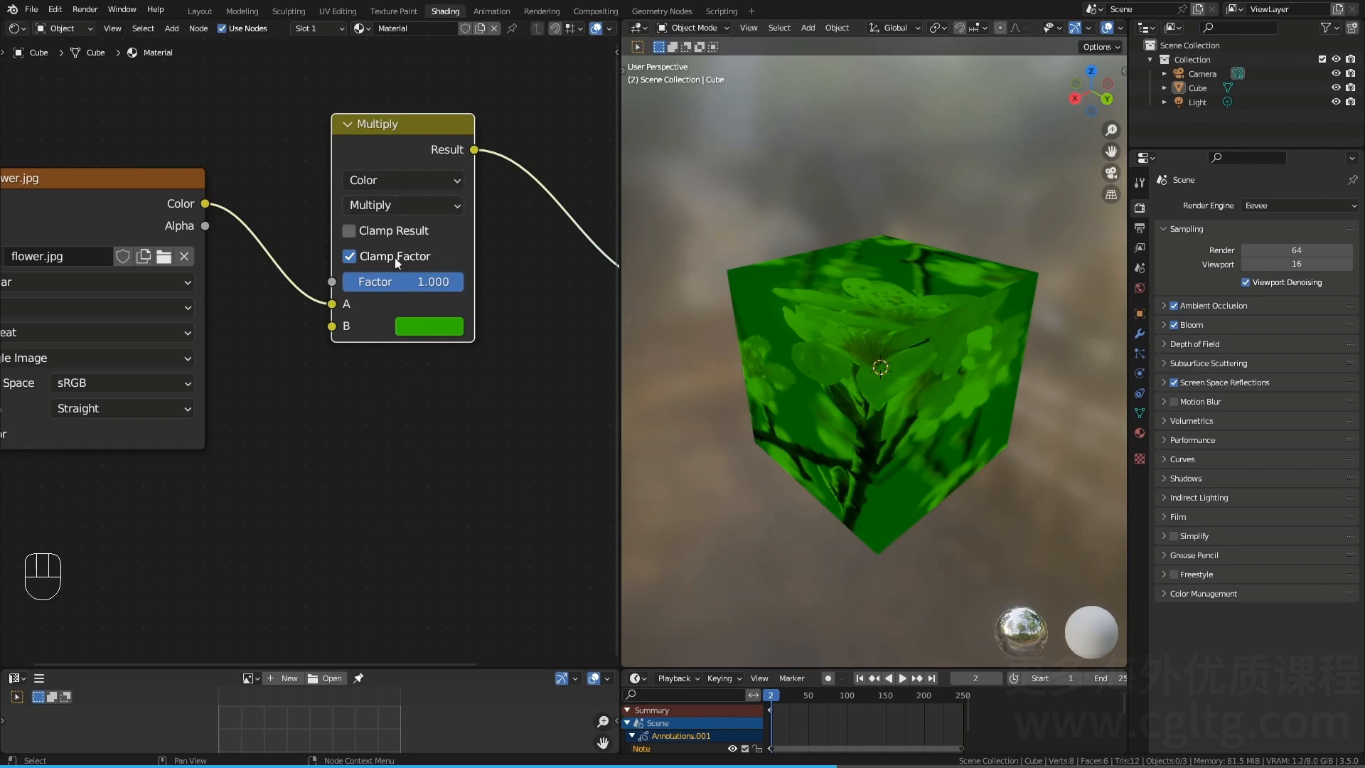
Step: Annotate three stacked layer boxes with an upward arrow beside them below the Multiply node
{"action": "middle_click_drag", "start_coordinate": [368, 322], "coordinate": [331, 297], "text": "shift"}
{"action": "mouse_move", "coordinate": [304, 569]}
{"action": "left_mouse_down"}
{"action": "mouse_move", "coordinate": [304, 527]}
{"action": "mouse_move", "coordinate": [420, 524]}
{"action": "mouse_move", "coordinate": [433, 553]}
{"action": "left_mouse_up"}
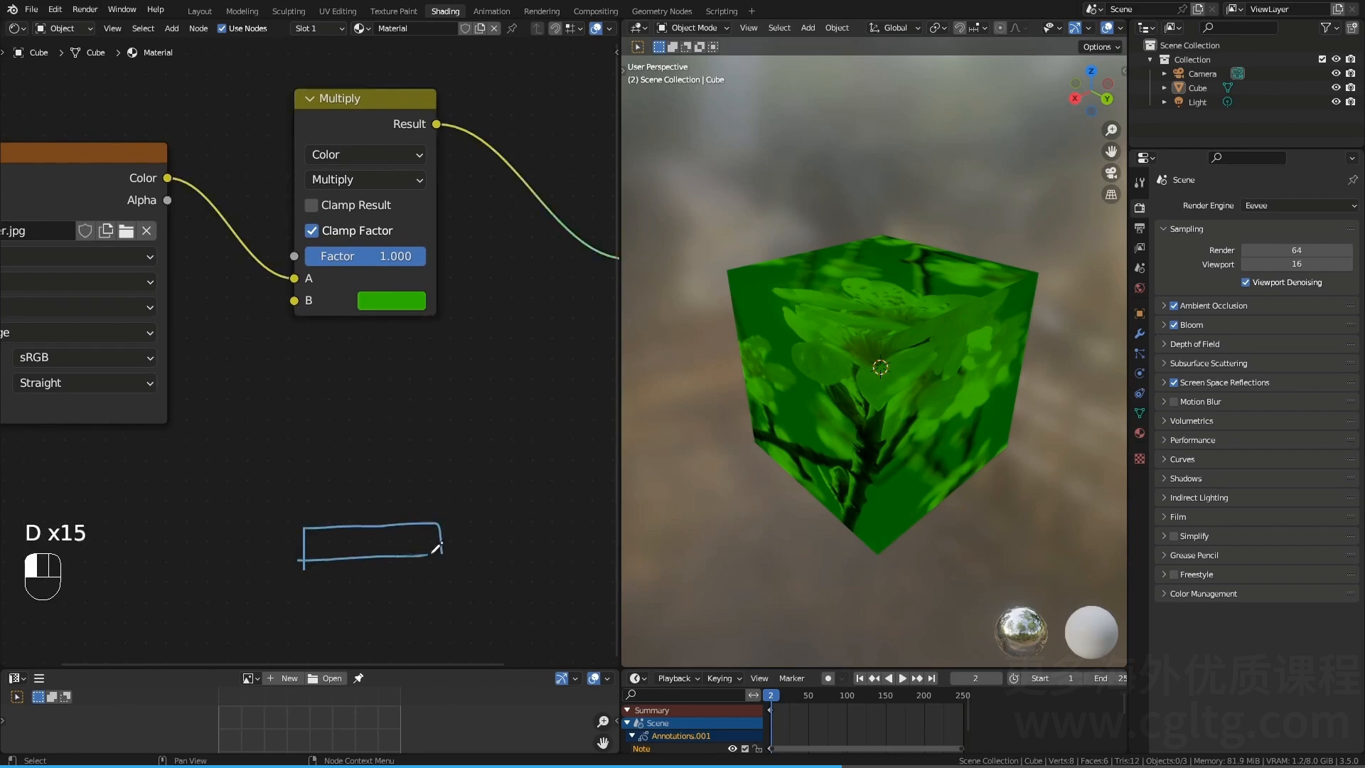
{"action": "left_click_drag", "start_coordinate": [296, 517], "coordinate": [436, 514]}
{"action": "mouse_move", "coordinate": [305, 478]}
{"action": "left_mouse_down"}
{"action": "mouse_move", "coordinate": [305, 512]}
{"action": "mouse_move", "coordinate": [448, 495]}
{"action": "mouse_move", "coordinate": [438, 509]}
{"action": "left_mouse_up"}
{"action": "mouse_move", "coordinate": [271, 552]}
{"action": "left_mouse_down"}
{"action": "mouse_move", "coordinate": [275, 477]}
{"action": "mouse_move", "coordinate": [278, 491]}
{"action": "mouse_move", "coordinate": [427, 470]}
{"action": "mouse_move", "coordinate": [389, 441]}
{"action": "mouse_move", "coordinate": [301, 469]}
{"action": "left_mouse_up"}
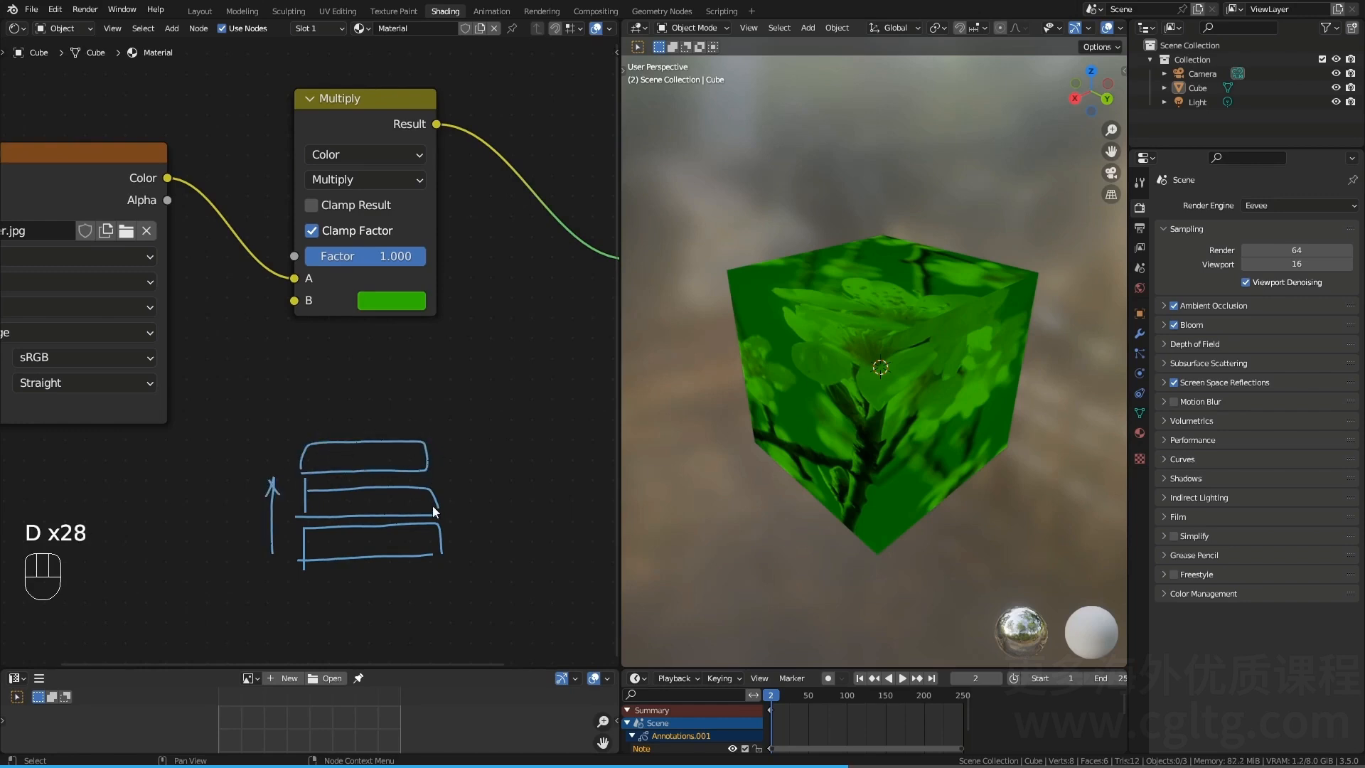
Step: Annotate curved arrows beside the layer boxes and from input B to A, and compare the Multiply node's Factor at 0.000 and 1.000
{"action": "mouse_move", "coordinate": [434, 453]}
{"action": "left_mouse_down"}
{"action": "mouse_move", "coordinate": [478, 480]}
{"action": "mouse_move", "coordinate": [467, 514]}
{"action": "mouse_move", "coordinate": [482, 520]}
{"action": "left_mouse_up"}
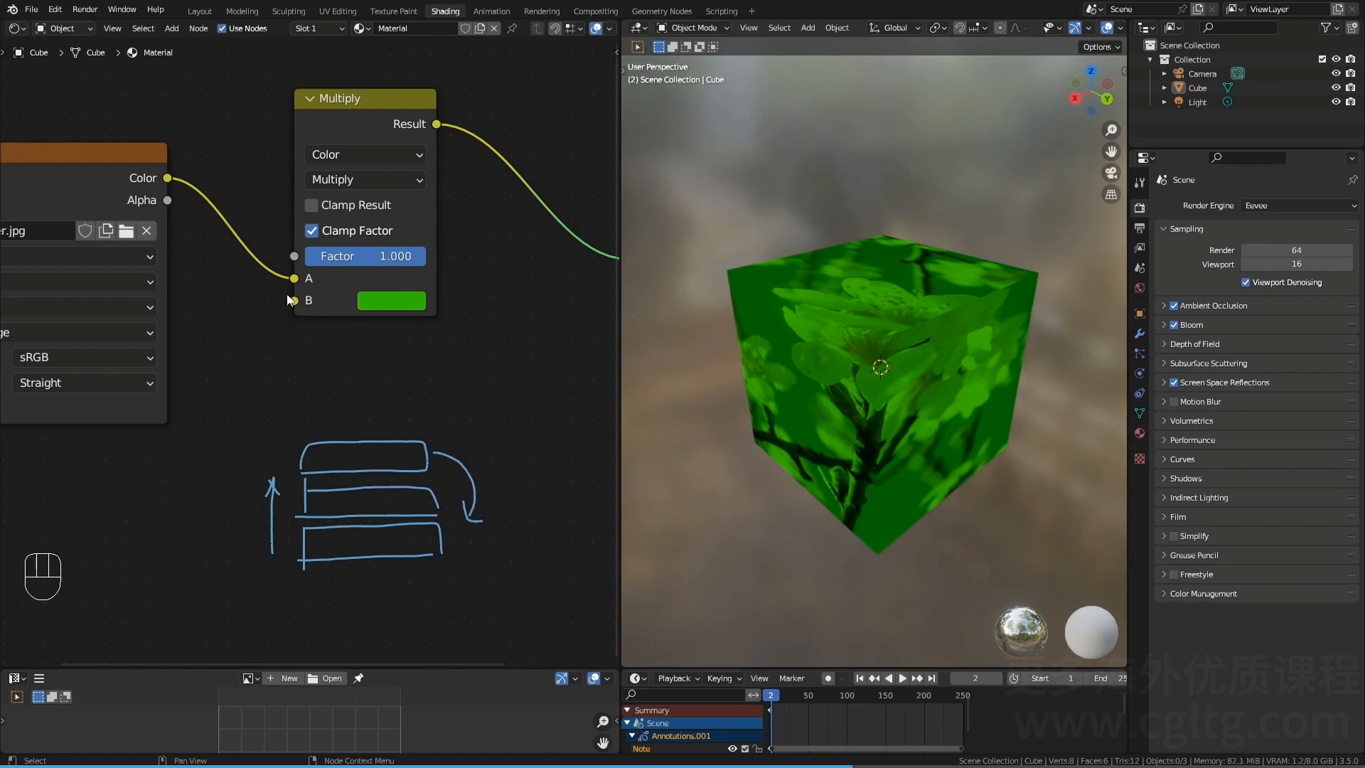
{"action": "mouse_move", "coordinate": [283, 315]}
{"action": "left_mouse_down"}
{"action": "mouse_move", "coordinate": [257, 305]}
{"action": "mouse_move", "coordinate": [258, 288]}
{"action": "left_mouse_up"}
{"action": "left_click_drag", "start_coordinate": [342, 263], "coordinate": [221, 262]}
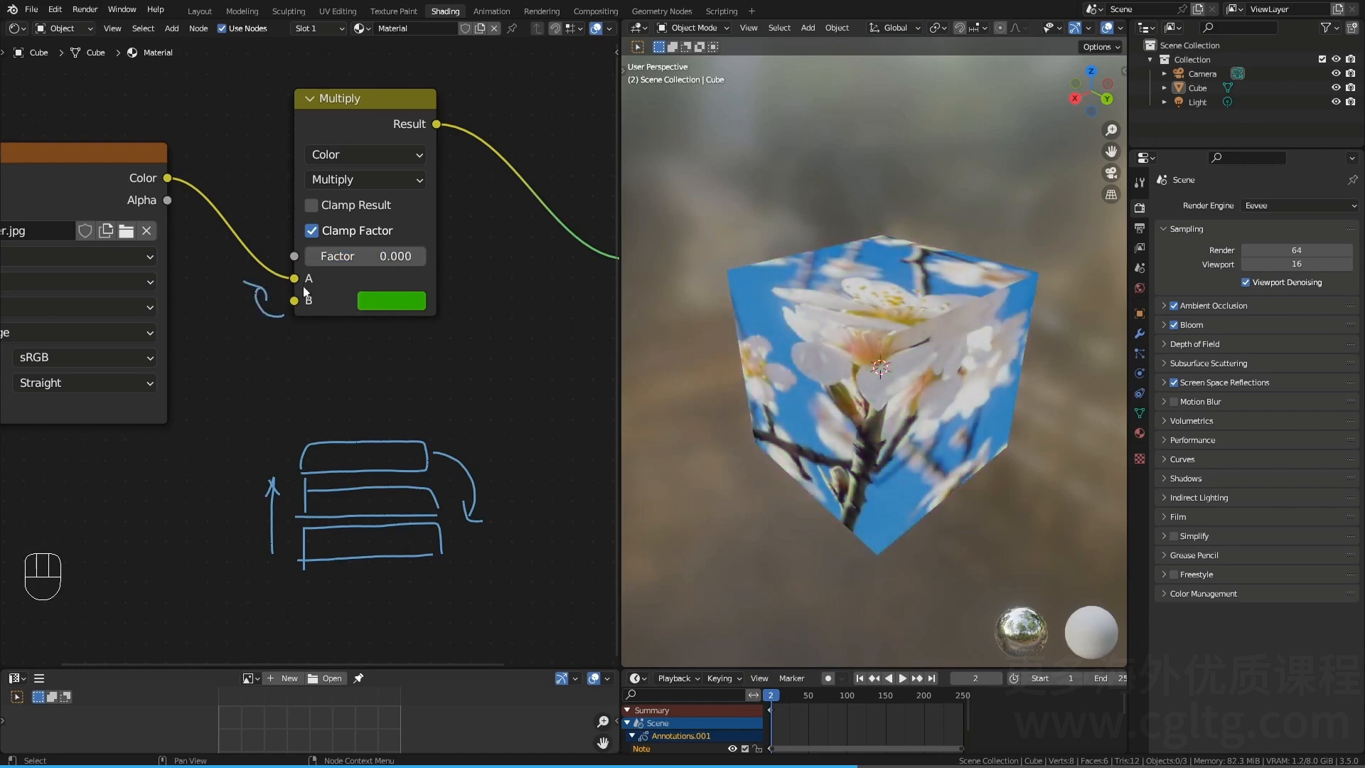
{"action": "left_click_drag", "start_coordinate": [316, 255], "coordinate": [437, 254]}
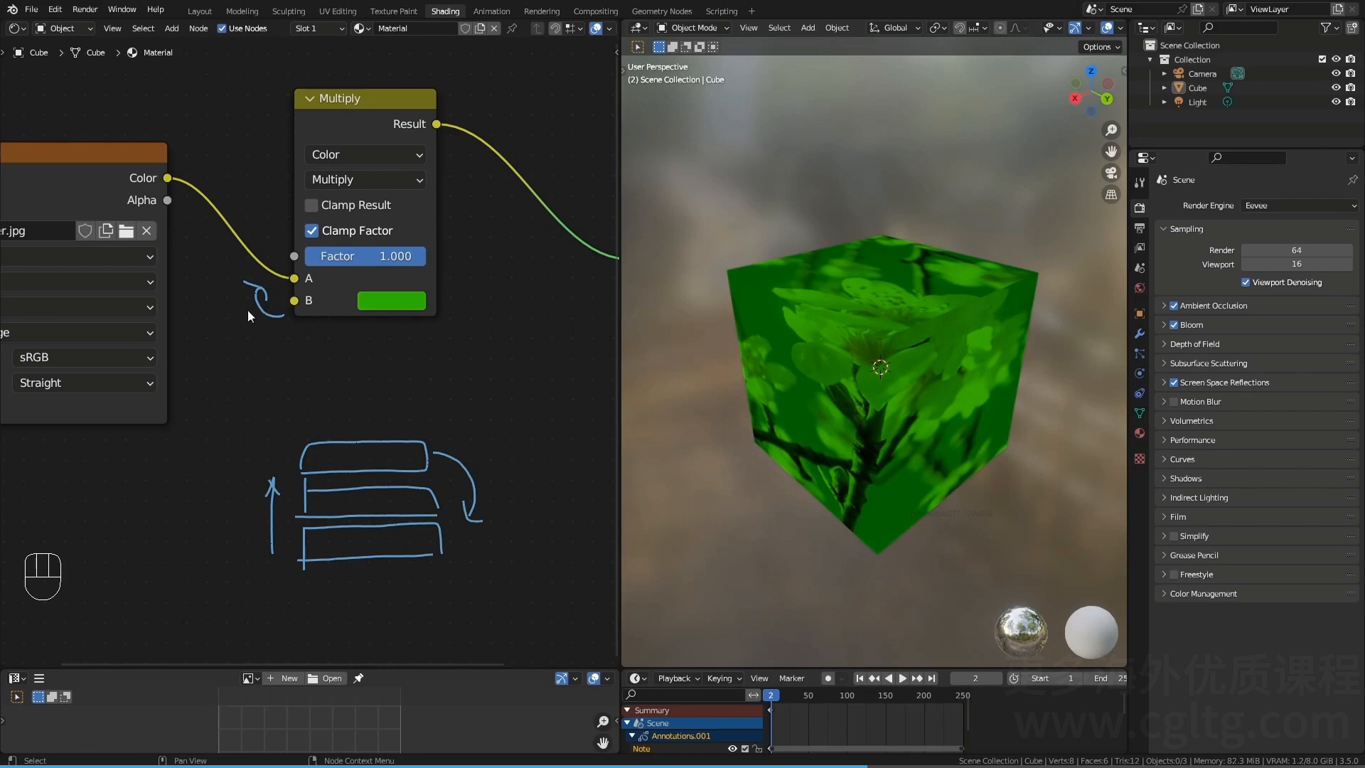
Step: Erase all annotations around the Multiply node, then review its blending modes and keep Multiply
{"action": "mouse_move", "coordinate": [262, 343]}
{"action": "right_mouse_down"}
{"action": "mouse_move", "coordinate": [259, 295]}
{"action": "mouse_move", "coordinate": [284, 488]}
{"action": "mouse_move", "coordinate": [334, 443]}
{"action": "mouse_move", "coordinate": [342, 558]}
{"action": "mouse_move", "coordinate": [405, 595]}
{"action": "mouse_move", "coordinate": [457, 548]}
{"action": "right_mouse_up"}
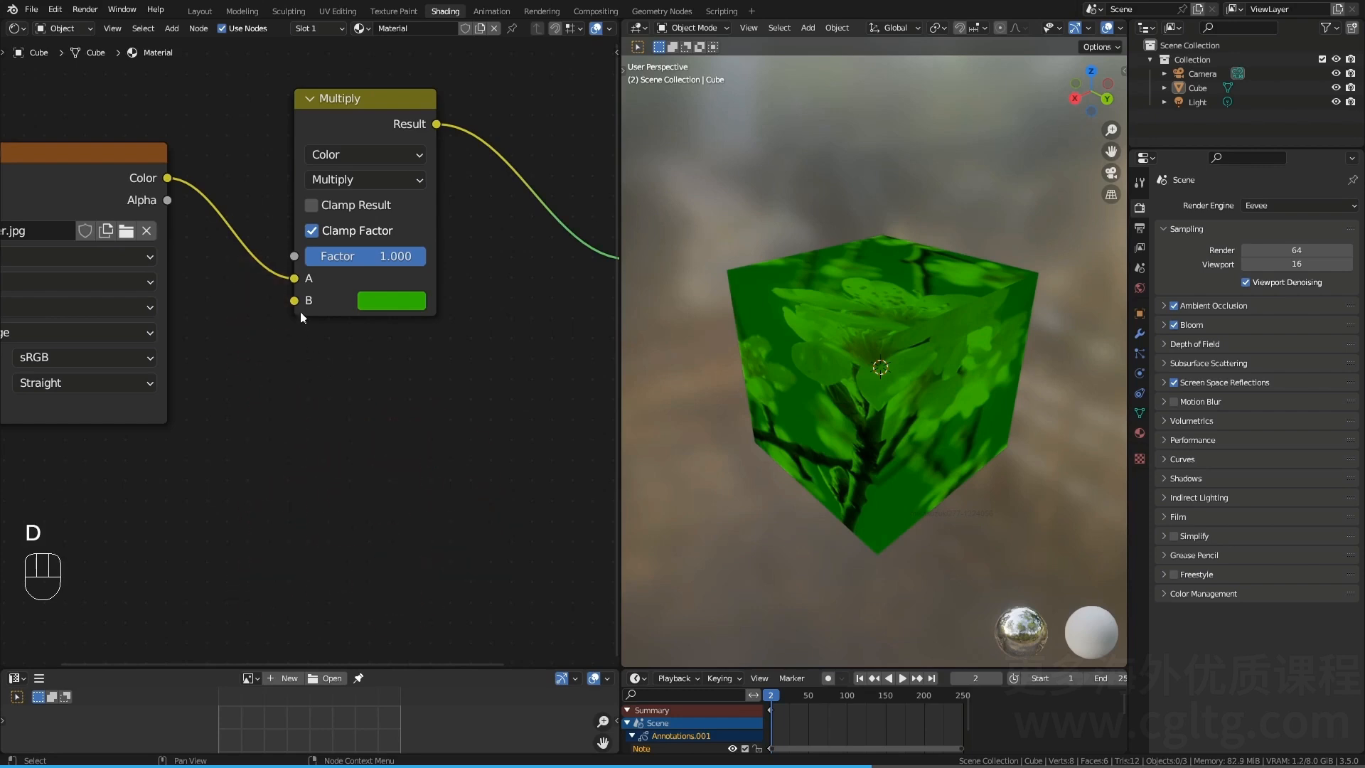
{"action": "left_click", "coordinate": [339, 181]}
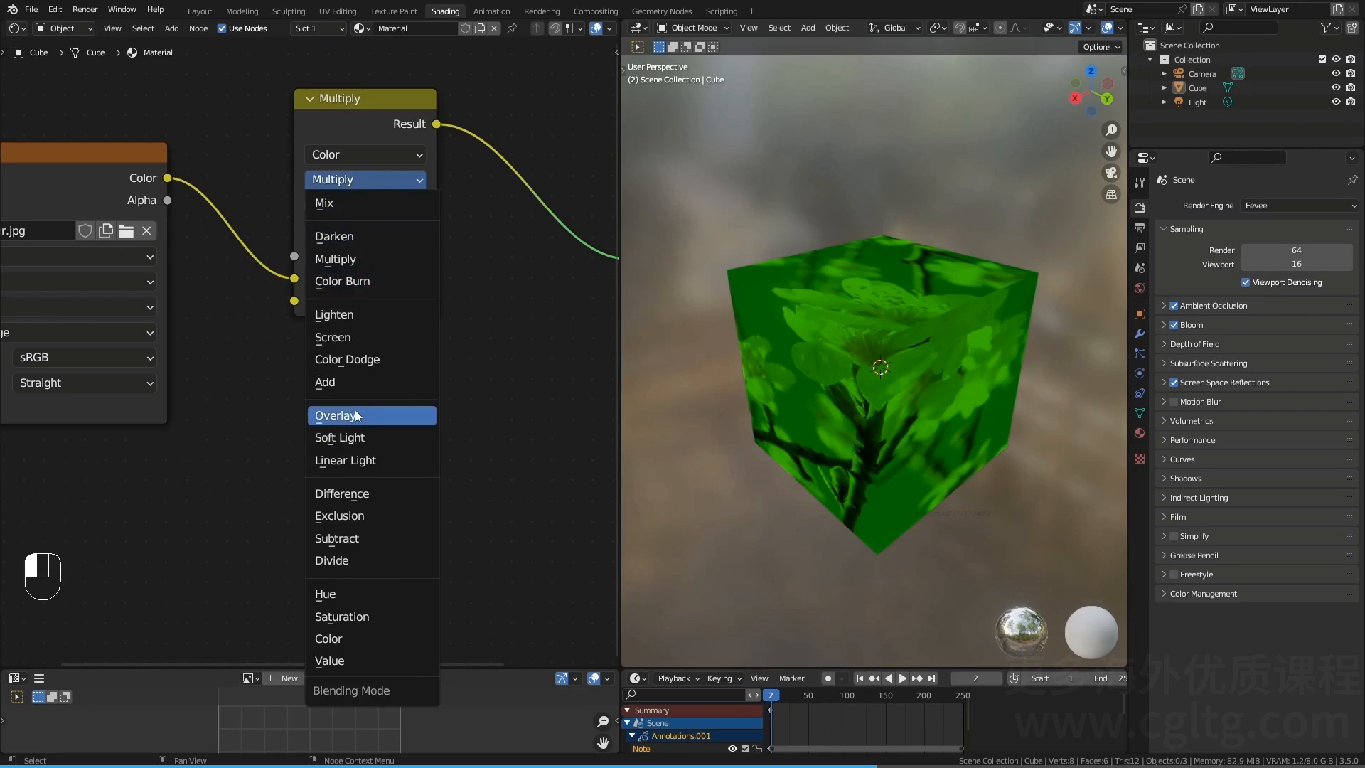
{"action": "left_click", "coordinate": [369, 266]}
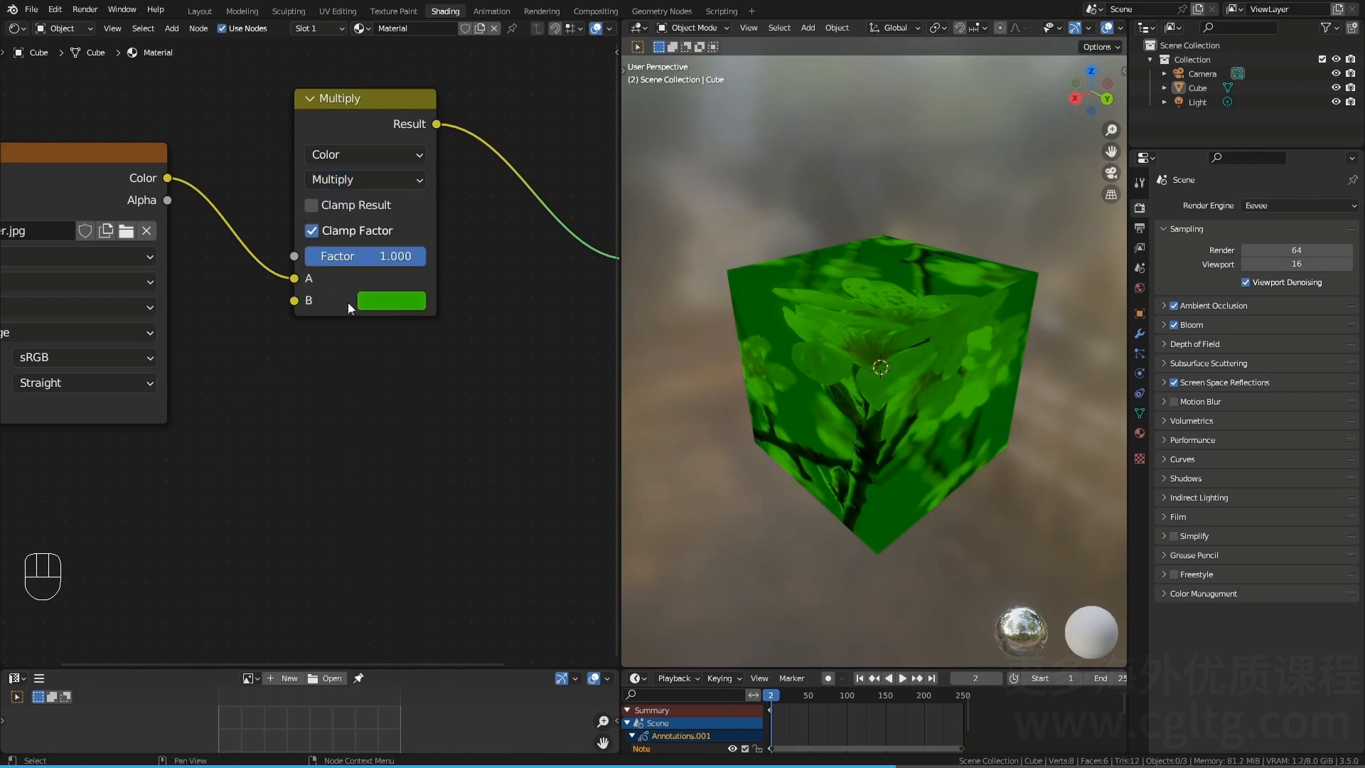
Step: Set the Multiply node's B color to red and try the Add blending mode at Factor 1.000
{"action": "left_click", "coordinate": [411, 302]}
{"action": "left_click_drag", "start_coordinate": [441, 377], "coordinate": [454, 466]}
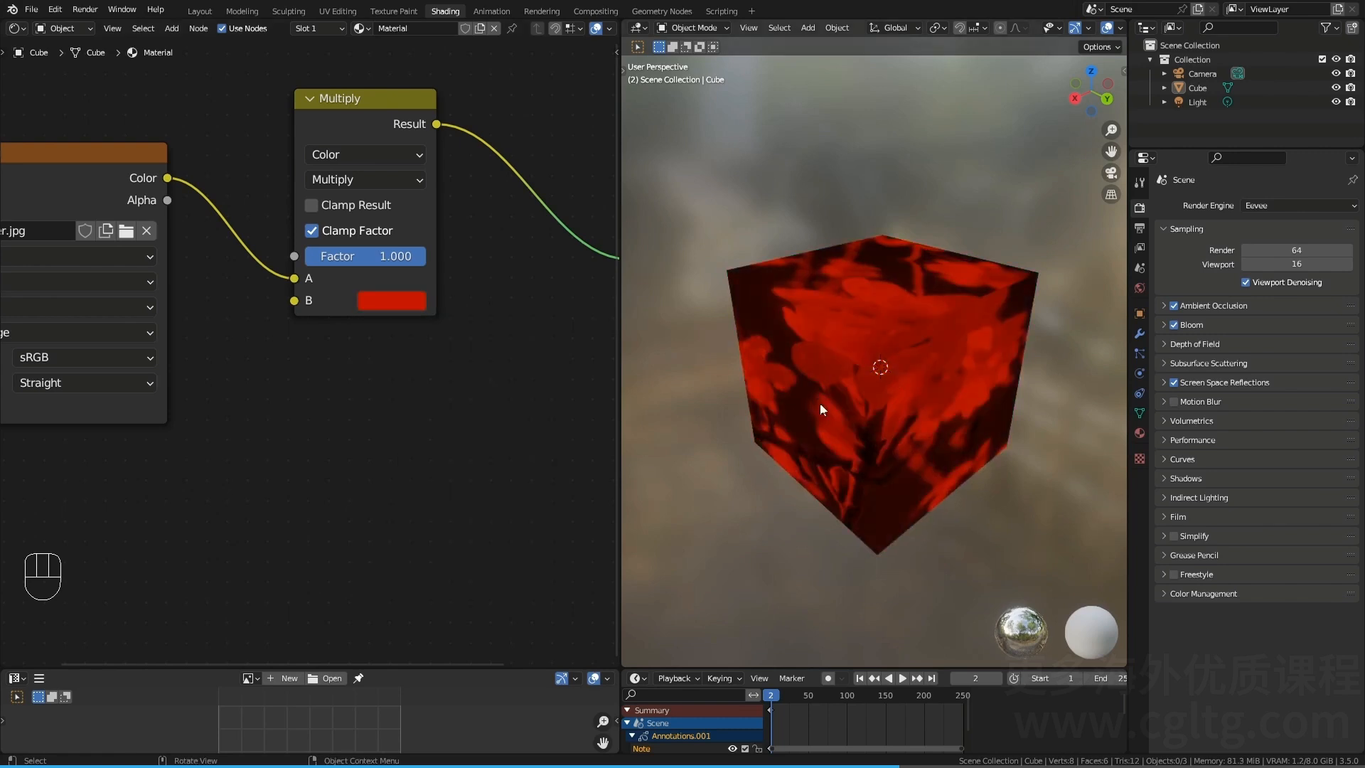
{"action": "left_click", "coordinate": [367, 179]}
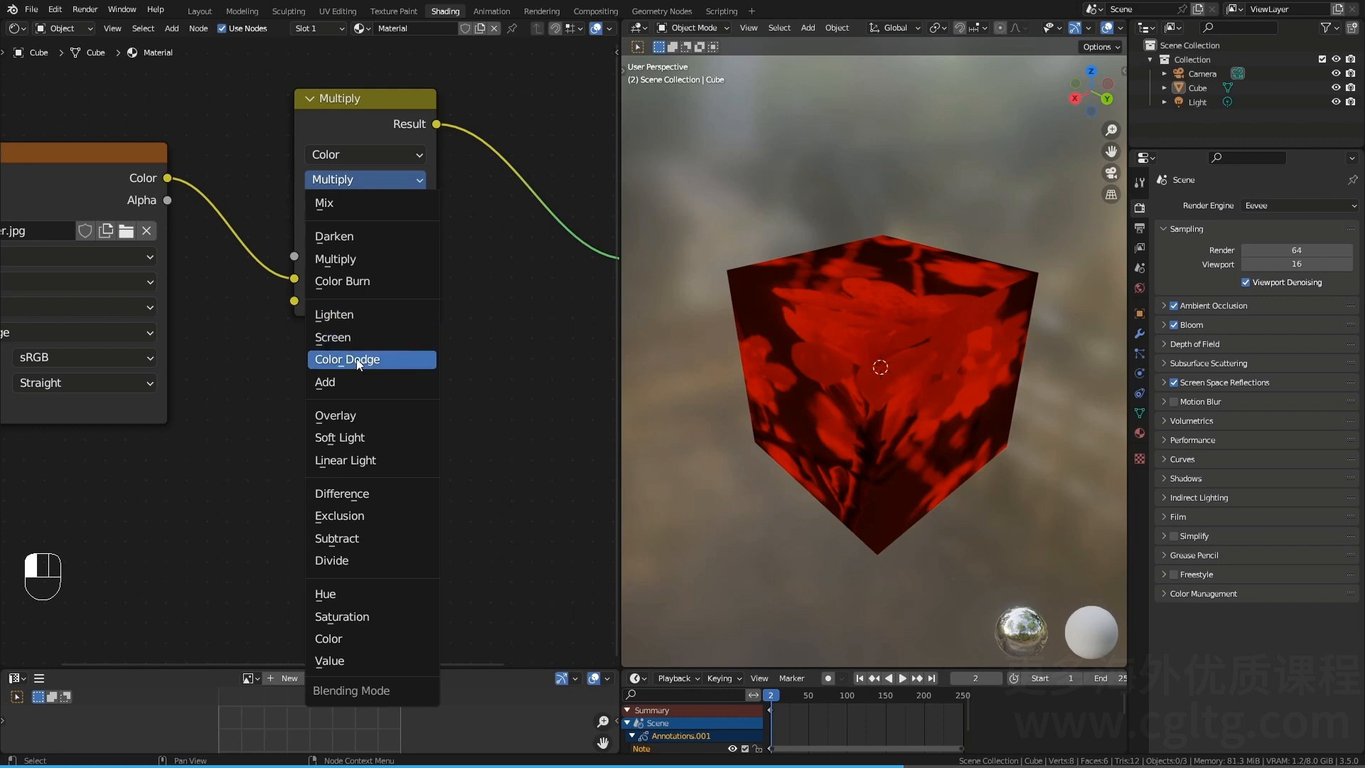
{"action": "left_click", "coordinate": [357, 382]}
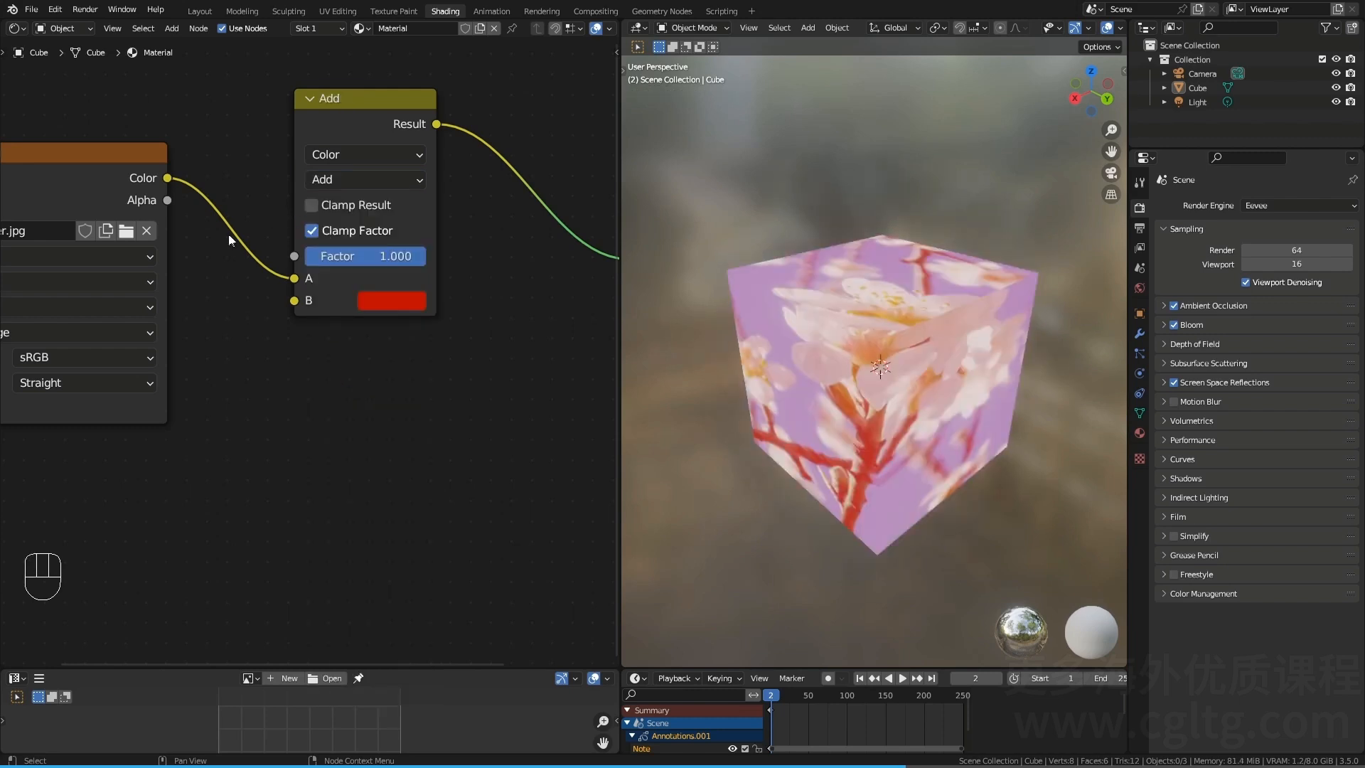
{"action": "left_click_drag", "start_coordinate": [374, 256], "coordinate": [426, 256]}
Step: Try the Overlay blending mode with the B color set to black and to white
{"action": "left_click", "coordinate": [348, 180]}
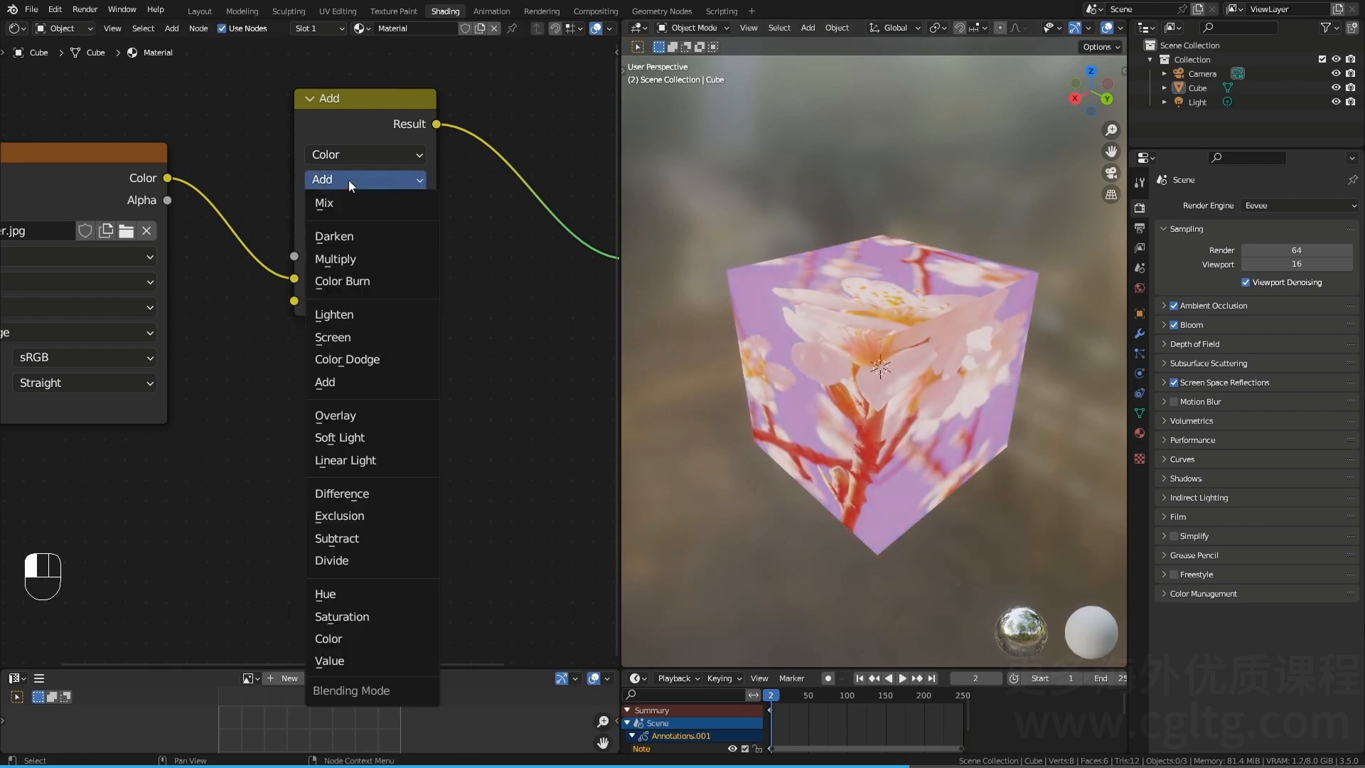
{"action": "left_click", "coordinate": [378, 416]}
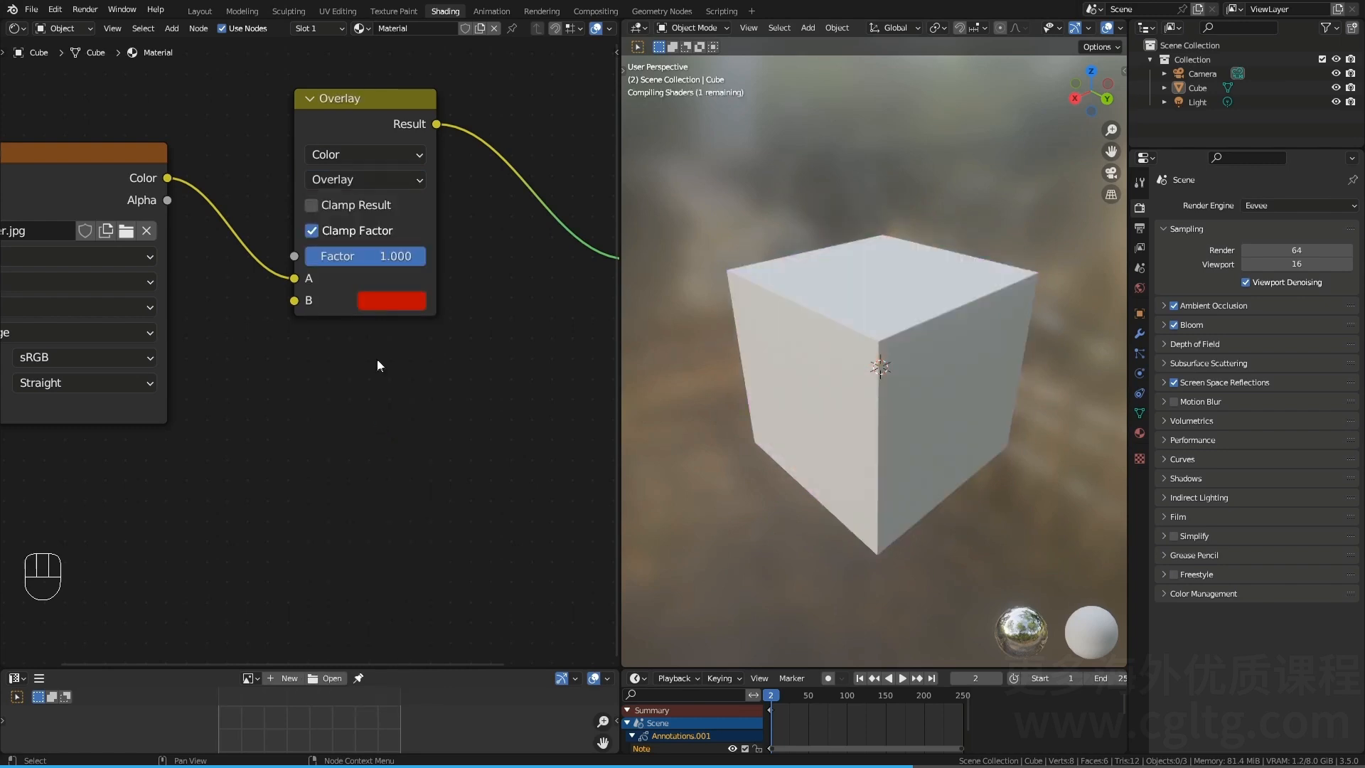
{"action": "left_click", "coordinate": [377, 301]}
{"action": "left_click_drag", "start_coordinate": [524, 370], "coordinate": [532, 490]}
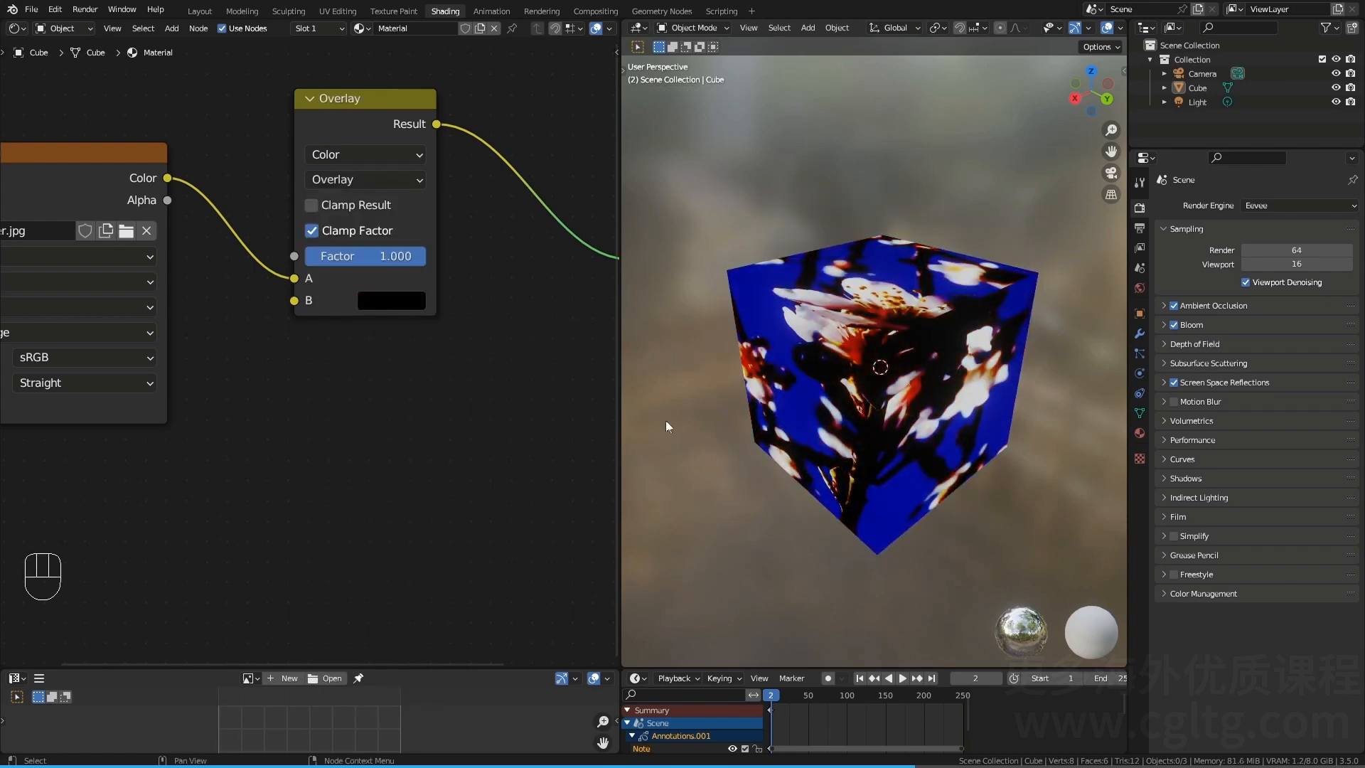
{"action": "left_click", "coordinate": [410, 302]}
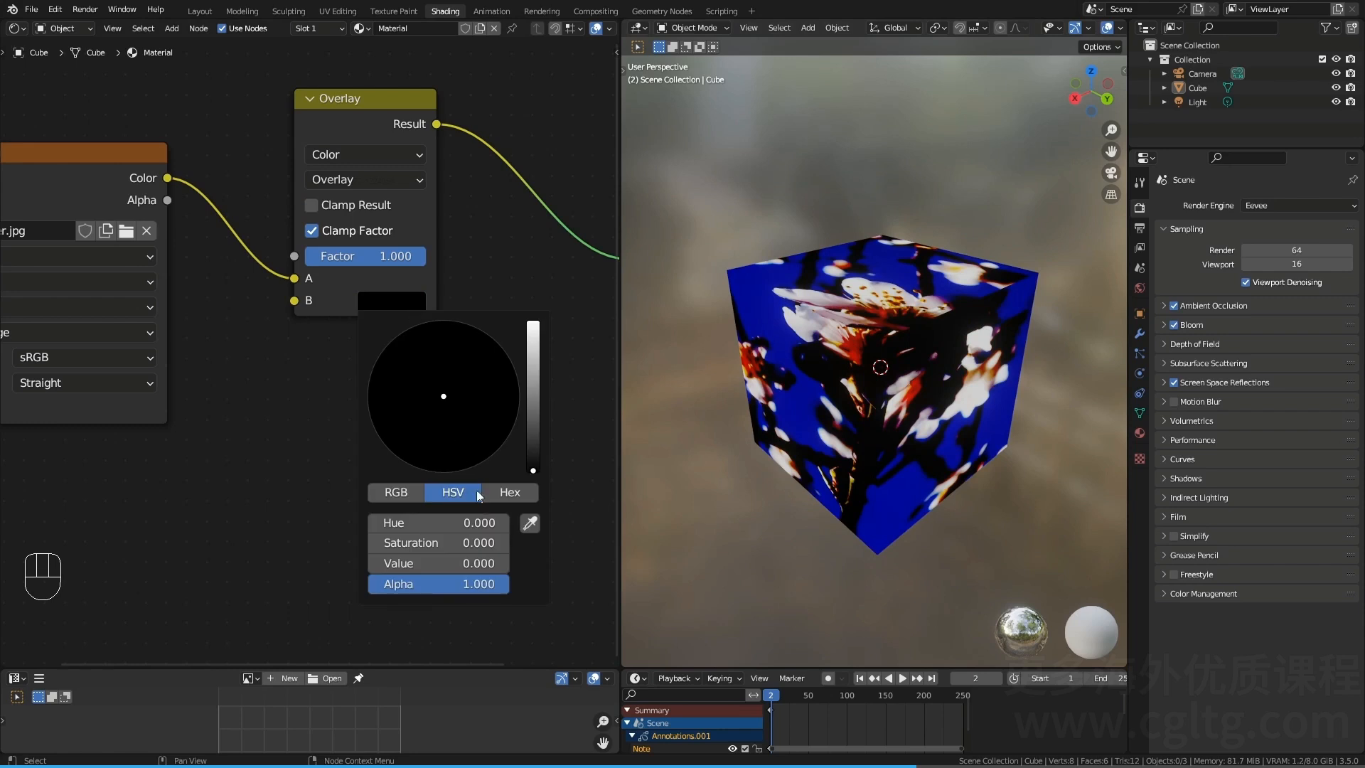
{"action": "left_click_drag", "start_coordinate": [425, 558], "coordinate": [498, 557]}
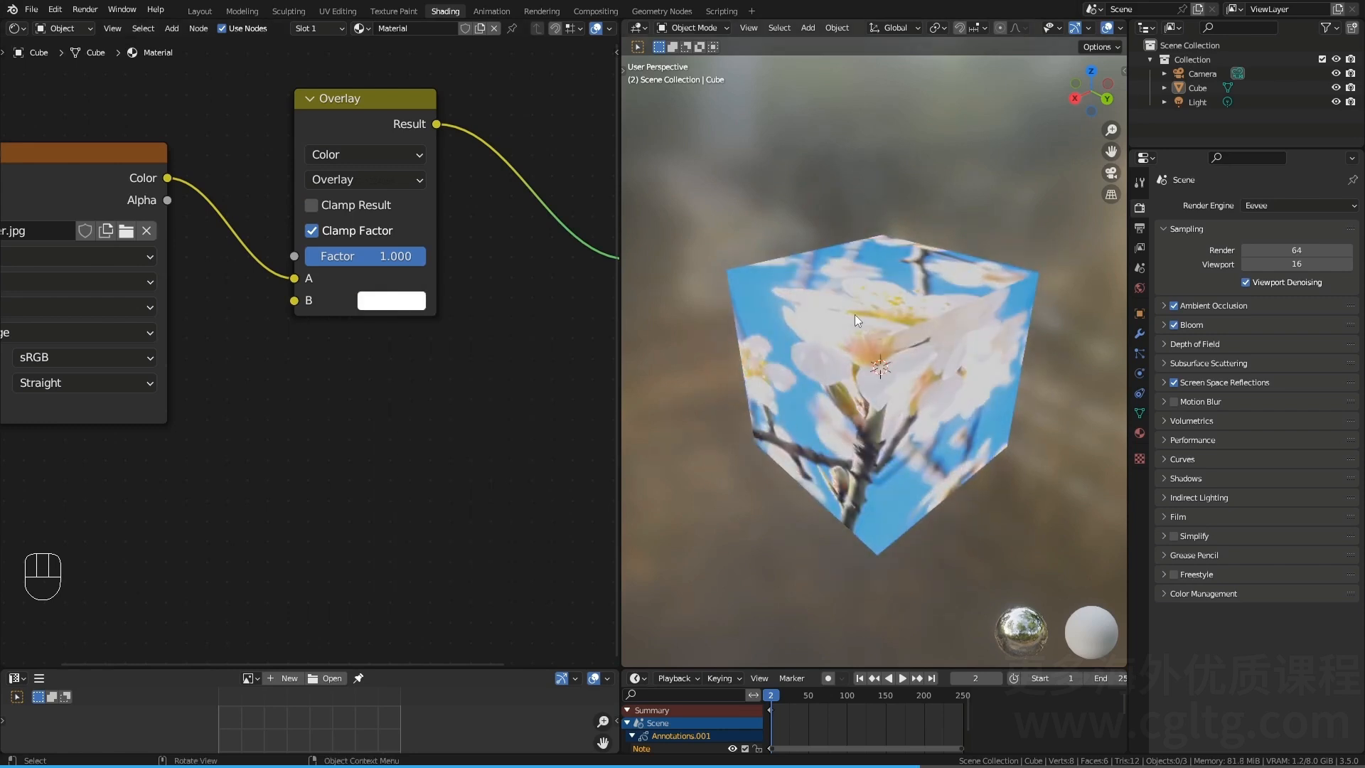
Step: Return the node's blending mode to Multiply and set its B color to orange-red
{"action": "left_click", "coordinate": [352, 179]}
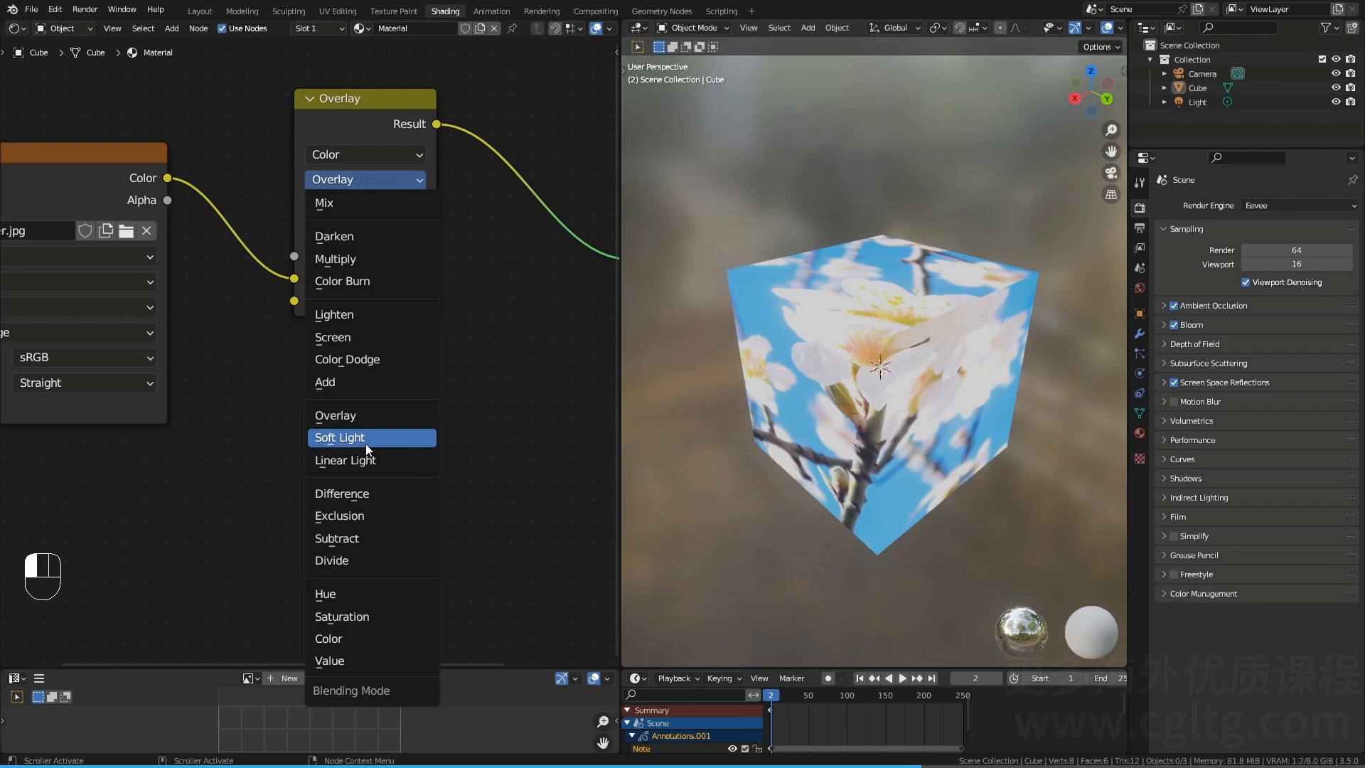
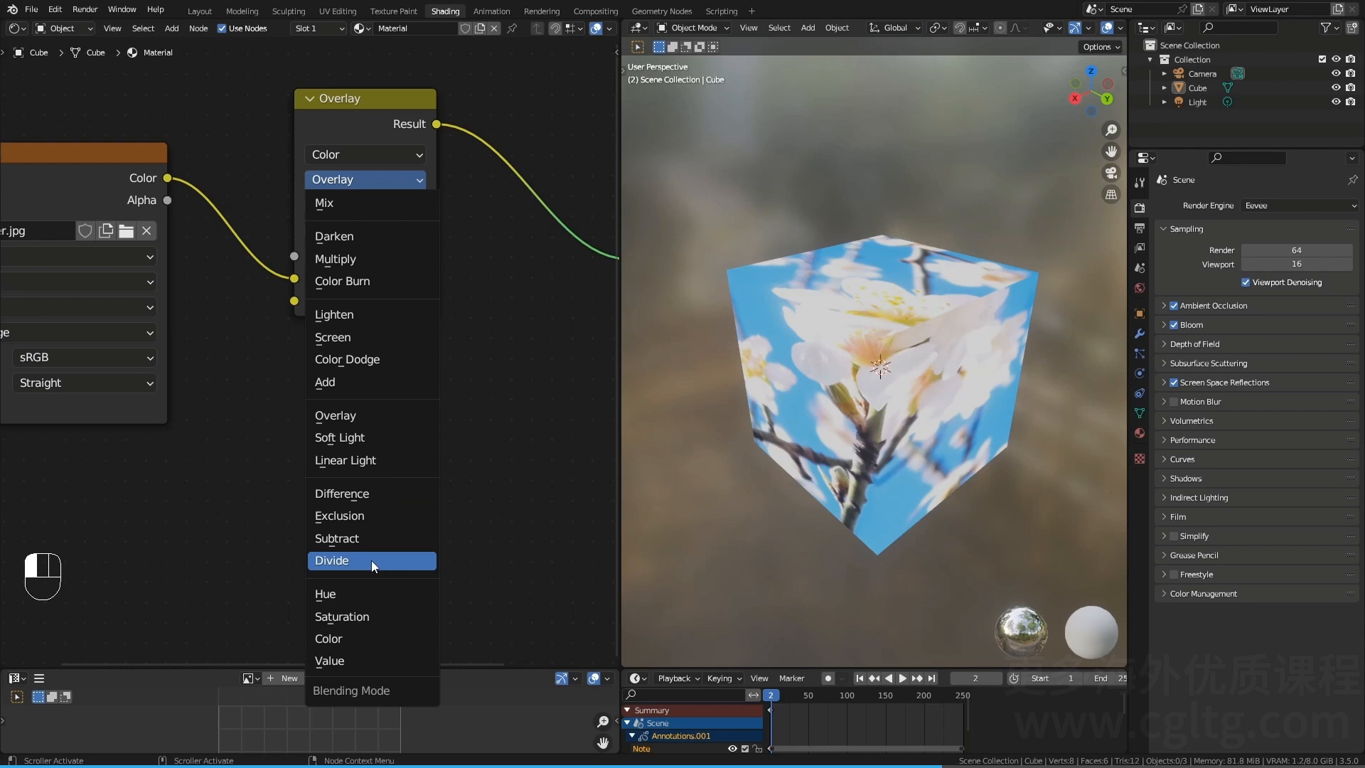
{"action": "left_click", "coordinate": [351, 258]}
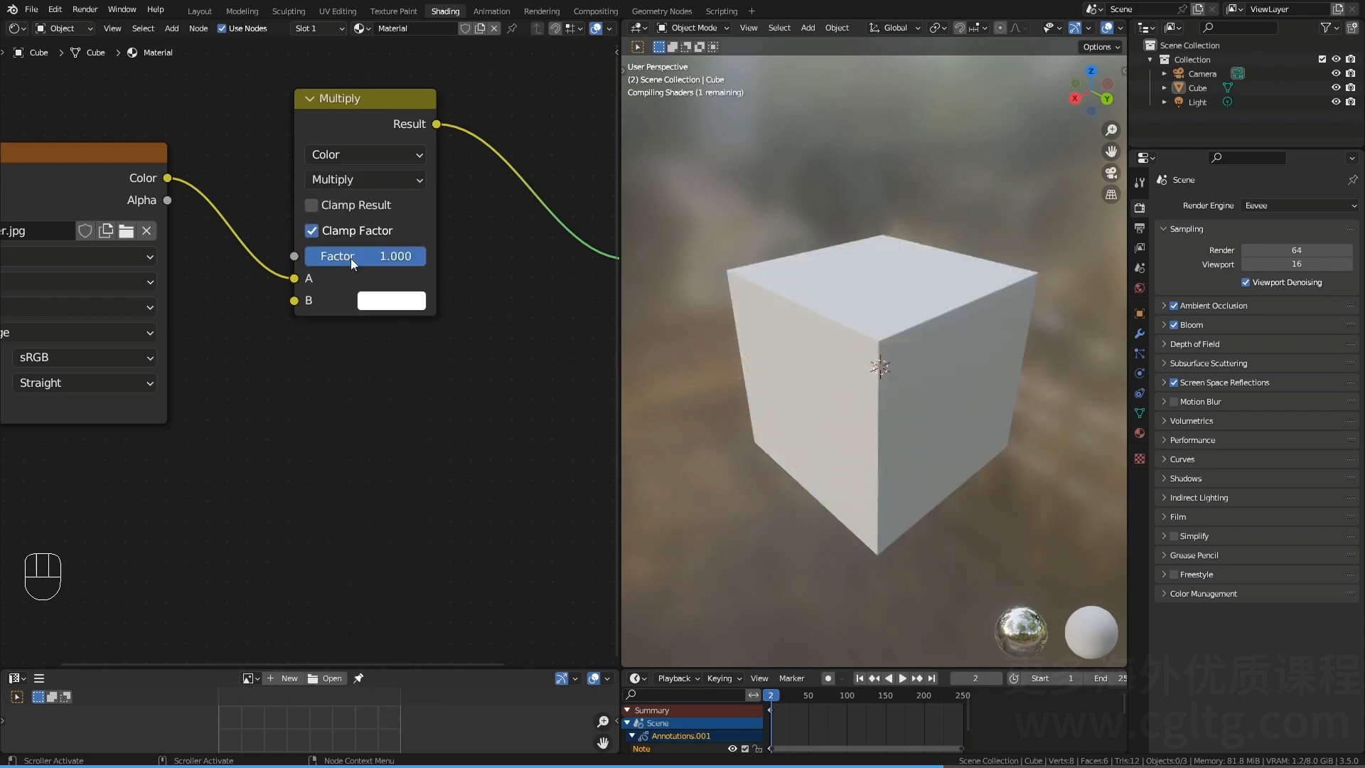
{"action": "left_click", "coordinate": [391, 300]}
{"action": "left_click", "coordinate": [427, 461]}
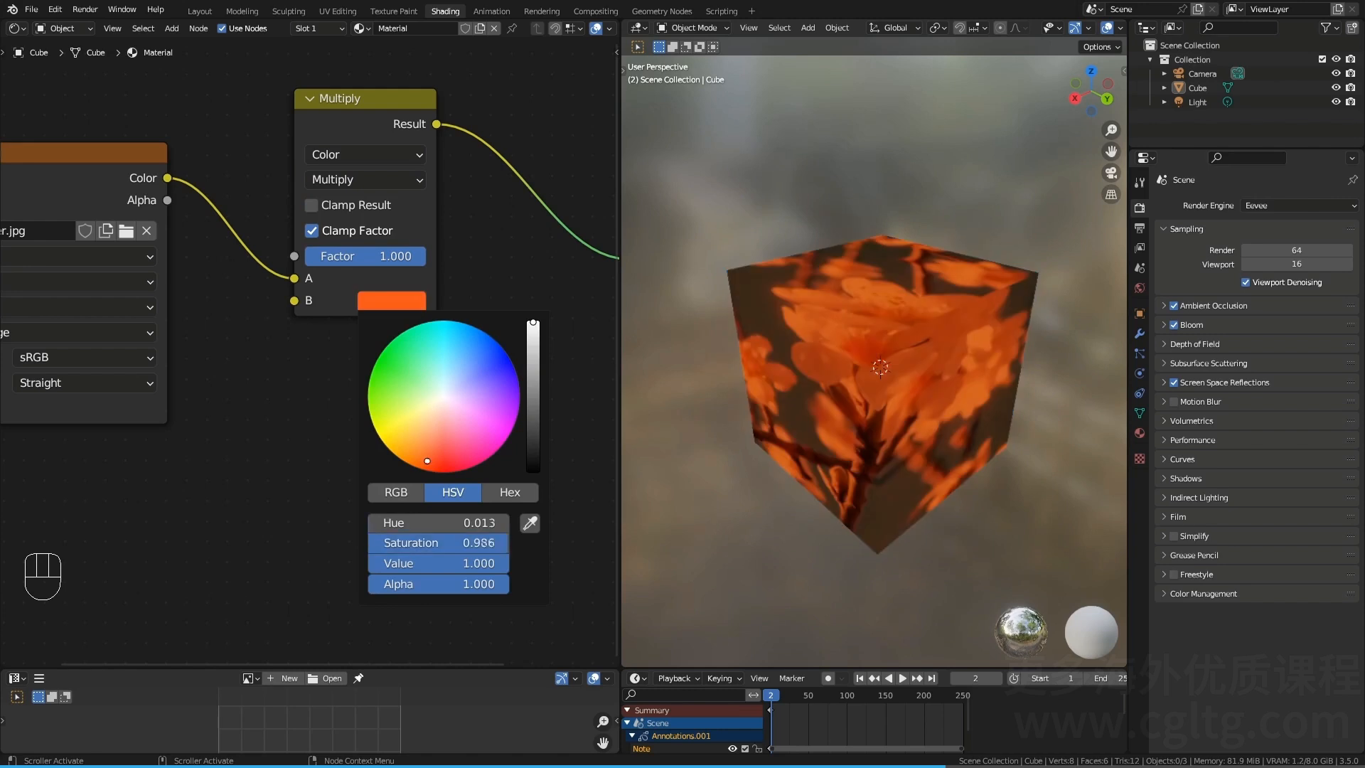
{"action": "left_click", "coordinate": [371, 179]}
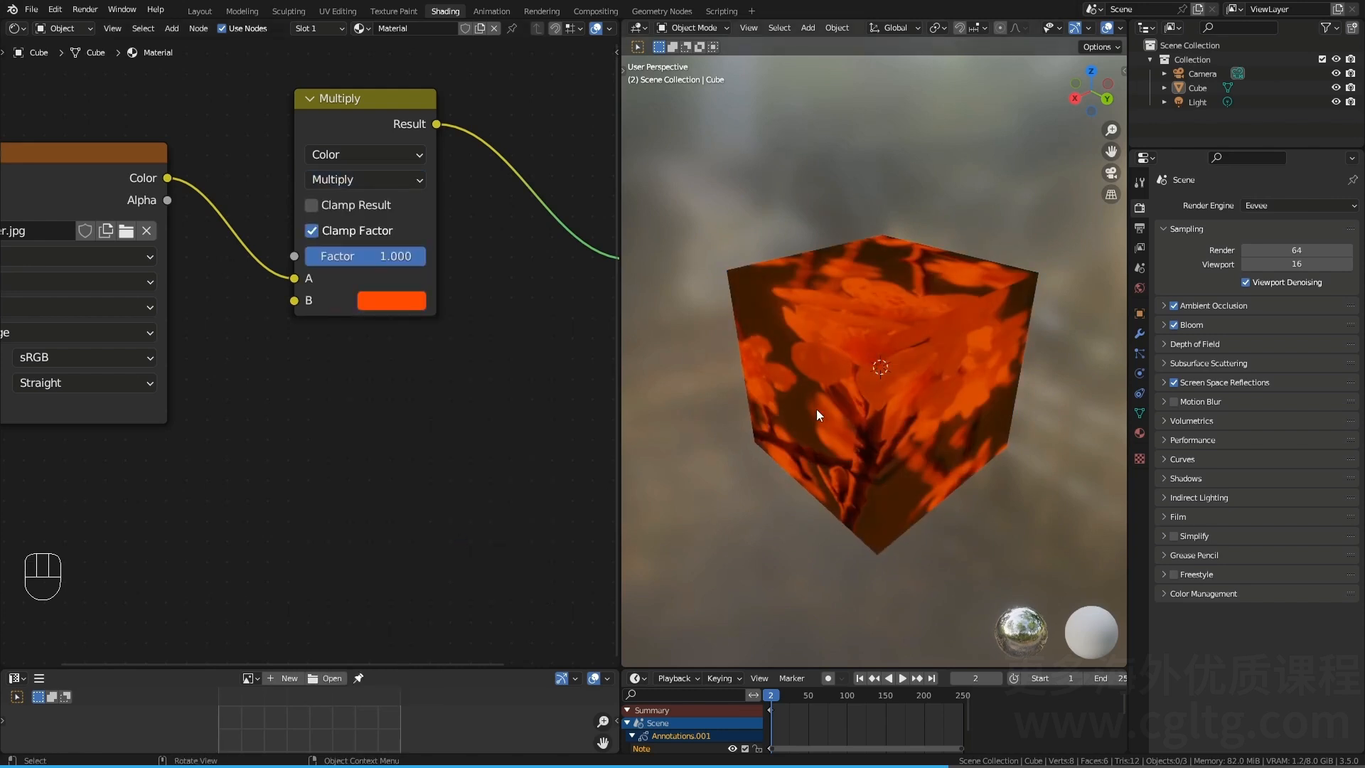
{"action": "left_click", "coordinate": [375, 181]}
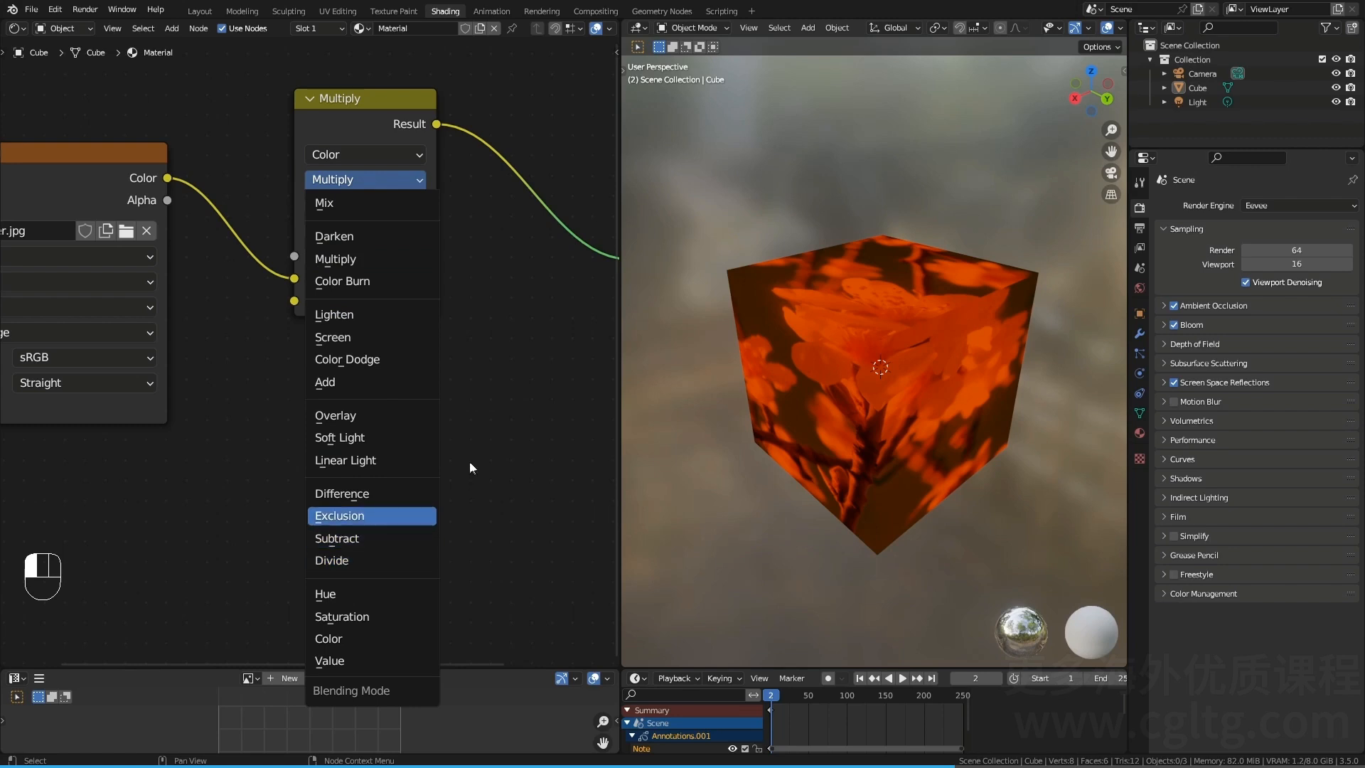
Step: Set the Multiply node's Factor to 0.000 and its B color to yellow with hue 0.126 and saturation 0.932
{"action": "left_click_drag", "start_coordinate": [391, 254], "coordinate": [313, 260]}
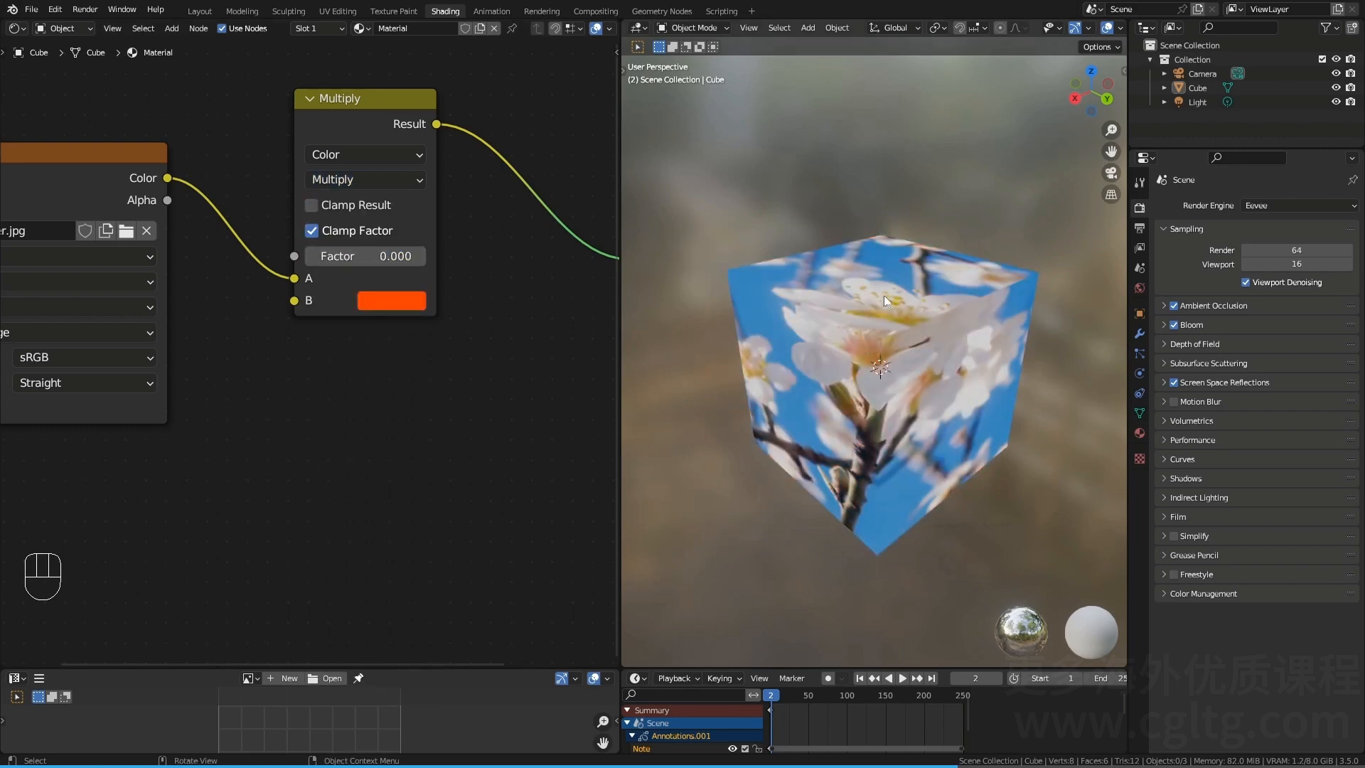
{"action": "left_click", "coordinate": [389, 299]}
{"action": "left_click", "coordinate": [412, 425]}
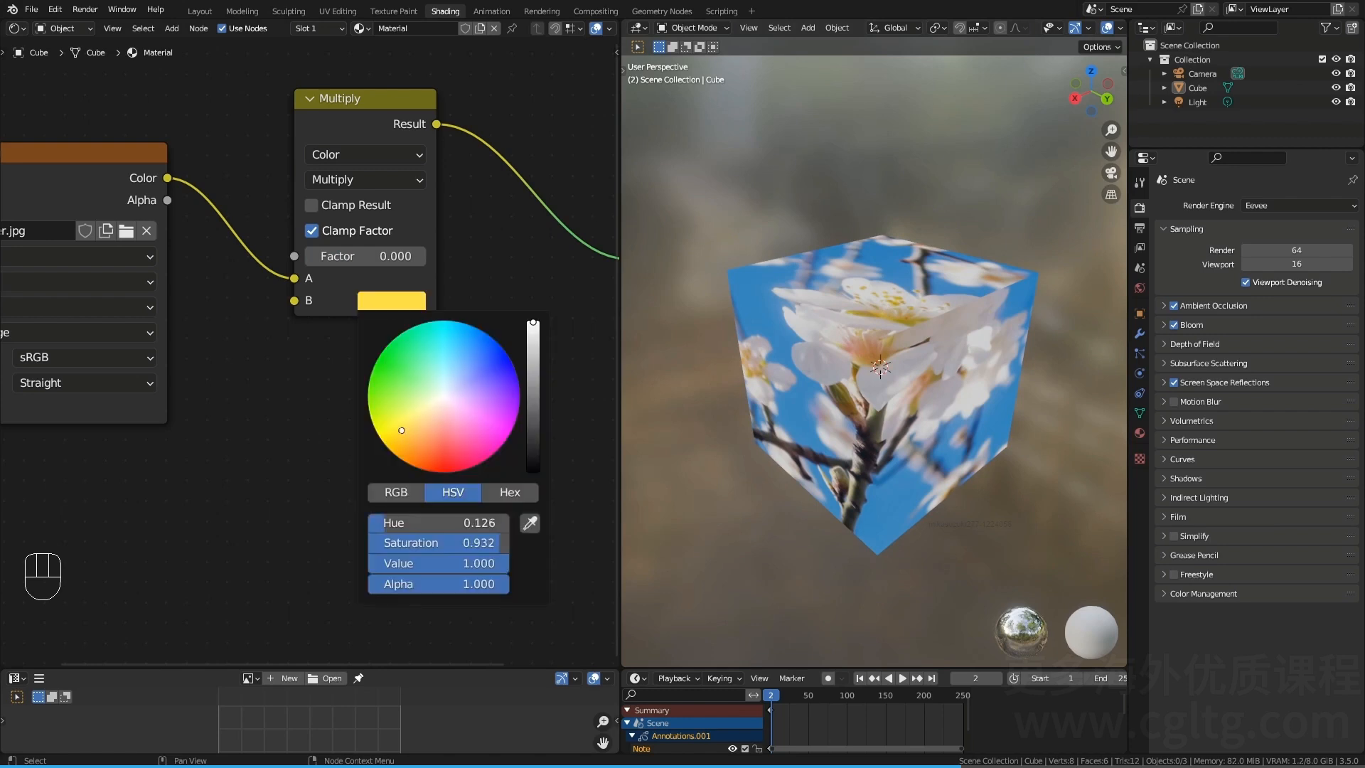
Step: Try the Divide blending mode with the Factor at 0.150 and 0.225
{"action": "left_click", "coordinate": [352, 179]}
{"action": "left_click", "coordinate": [361, 559]}
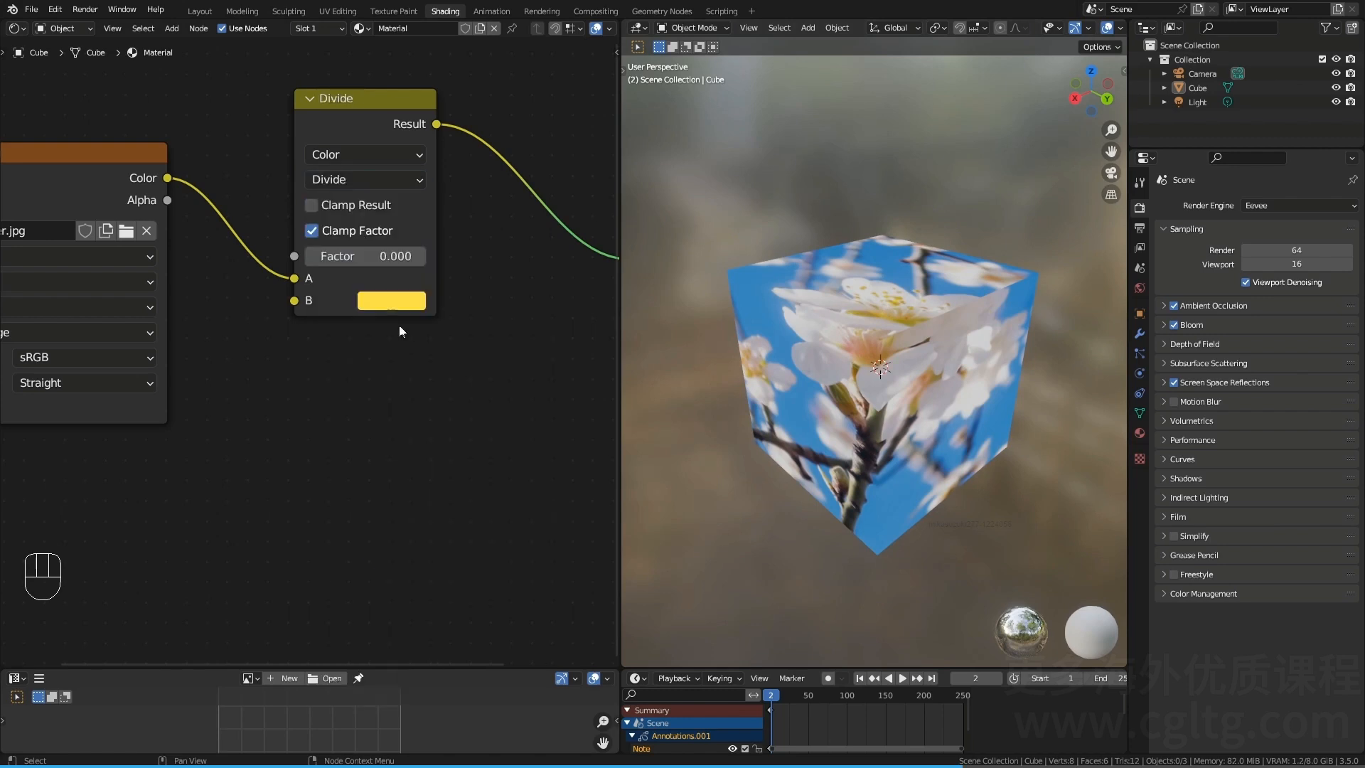
{"action": "left_click_drag", "start_coordinate": [338, 254], "coordinate": [357, 255]}
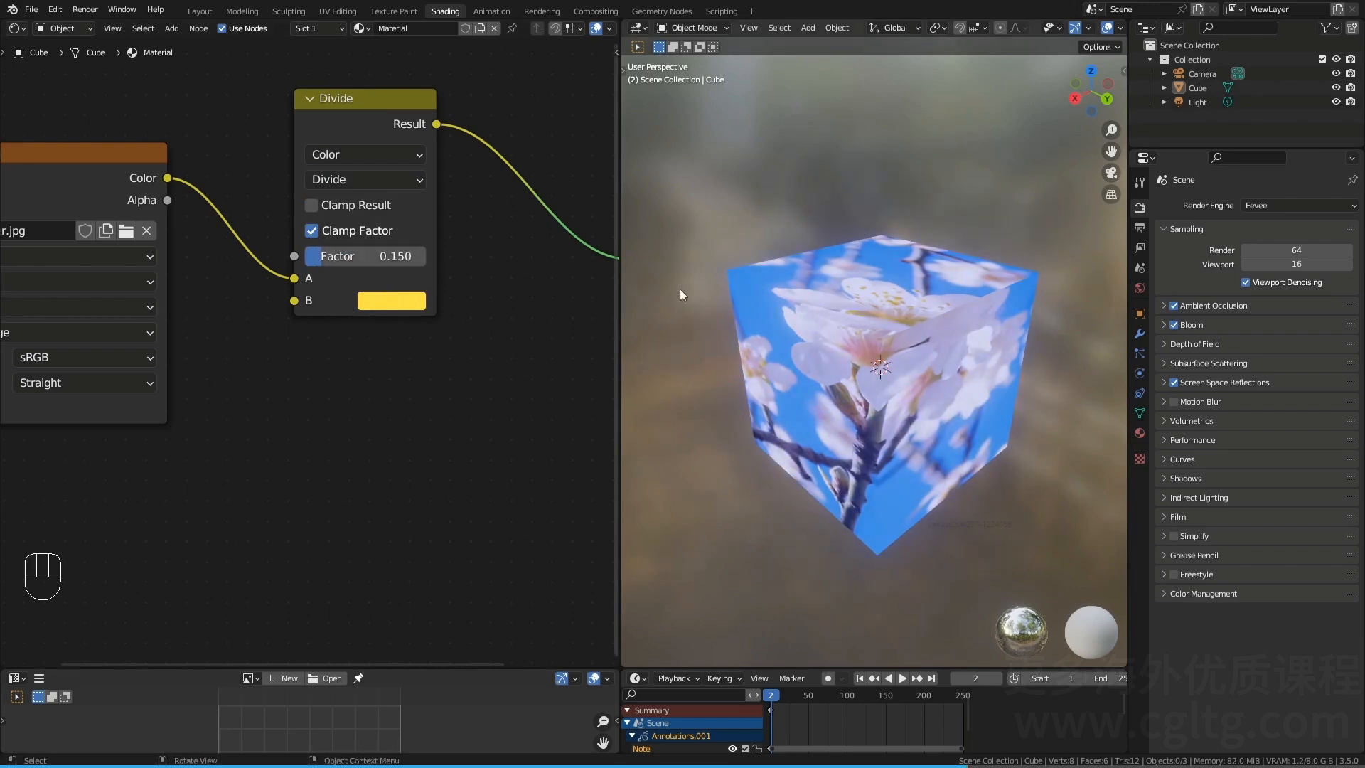
{"action": "left_click_drag", "start_coordinate": [384, 257], "coordinate": [384, 257]}
{"action": "left_click_drag", "start_coordinate": [365, 256], "coordinate": [837, 325]}
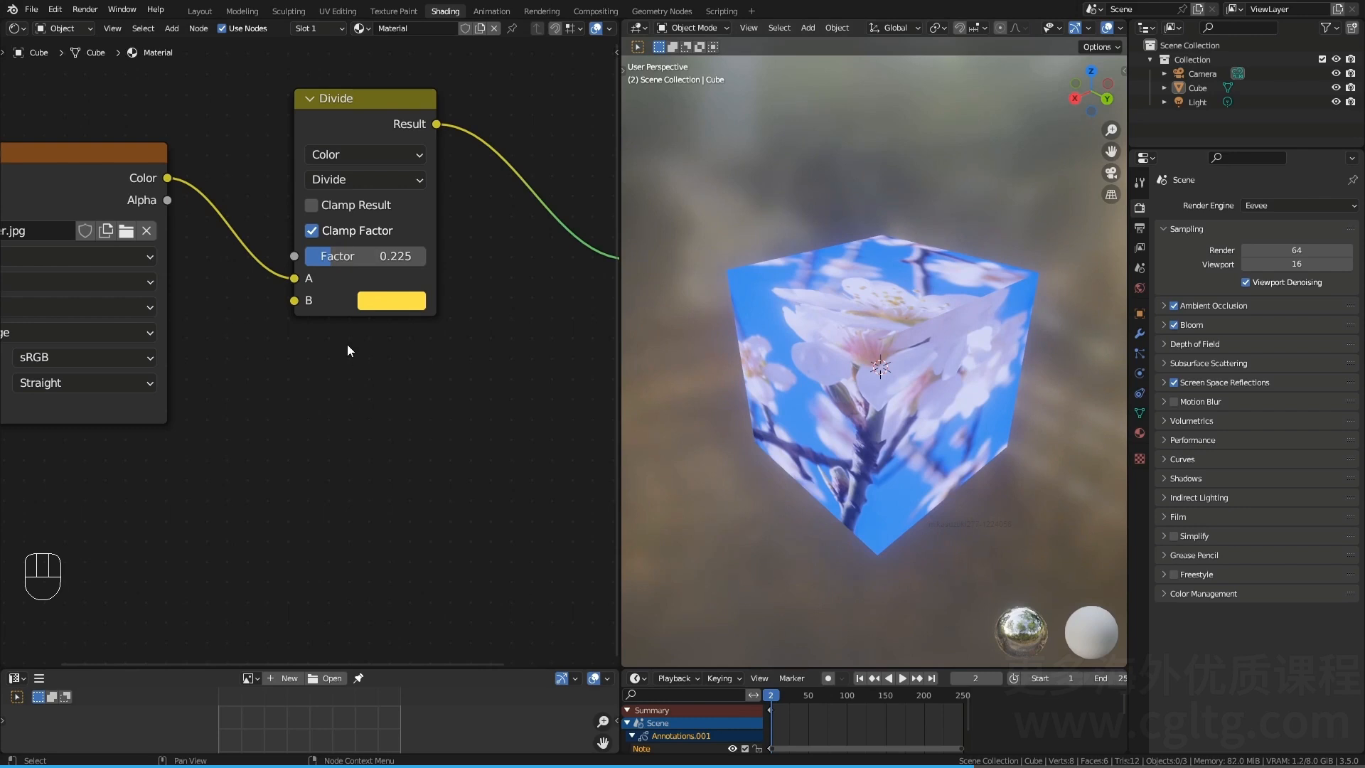
Step: Switch the node's blending mode to Hue, raise its Factor to 1.000 and inspect the cube
{"action": "left_click", "coordinate": [366, 182]}
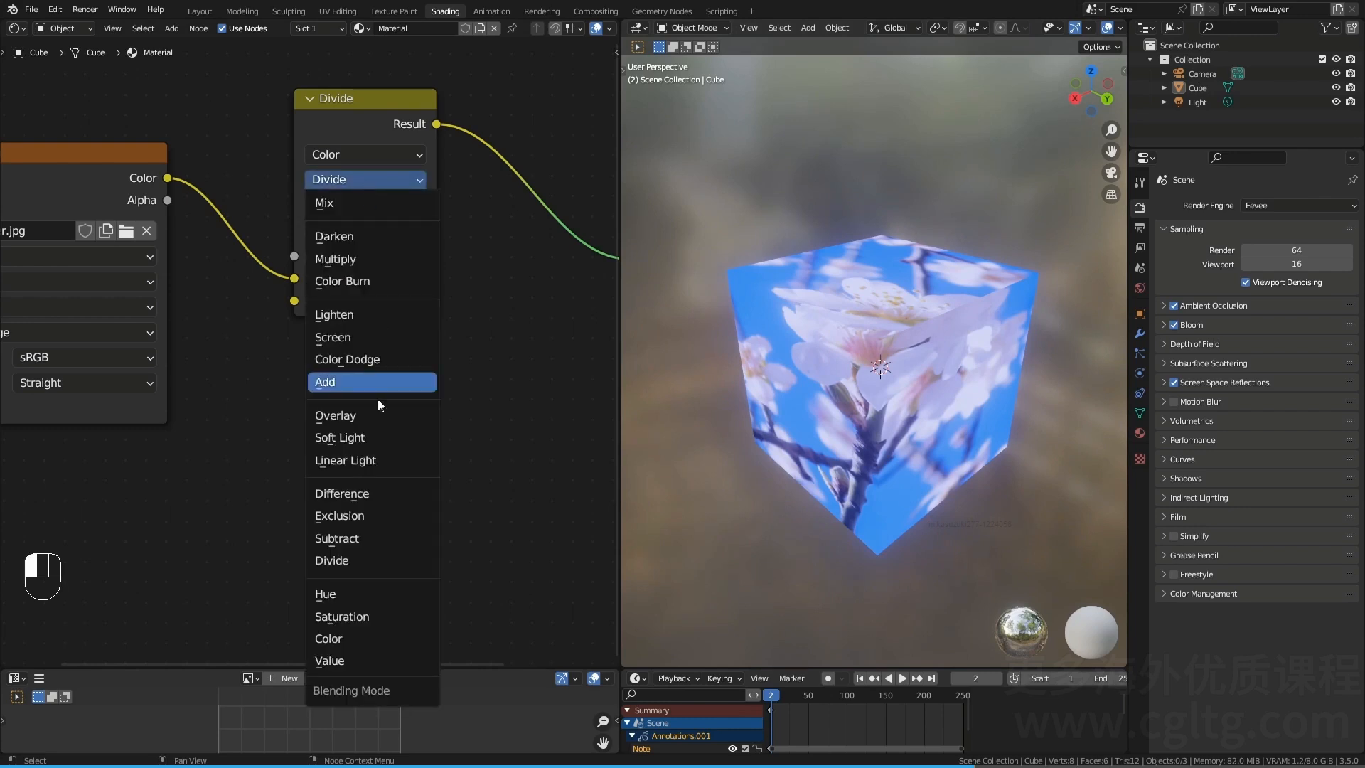
{"action": "left_click", "coordinate": [363, 597]}
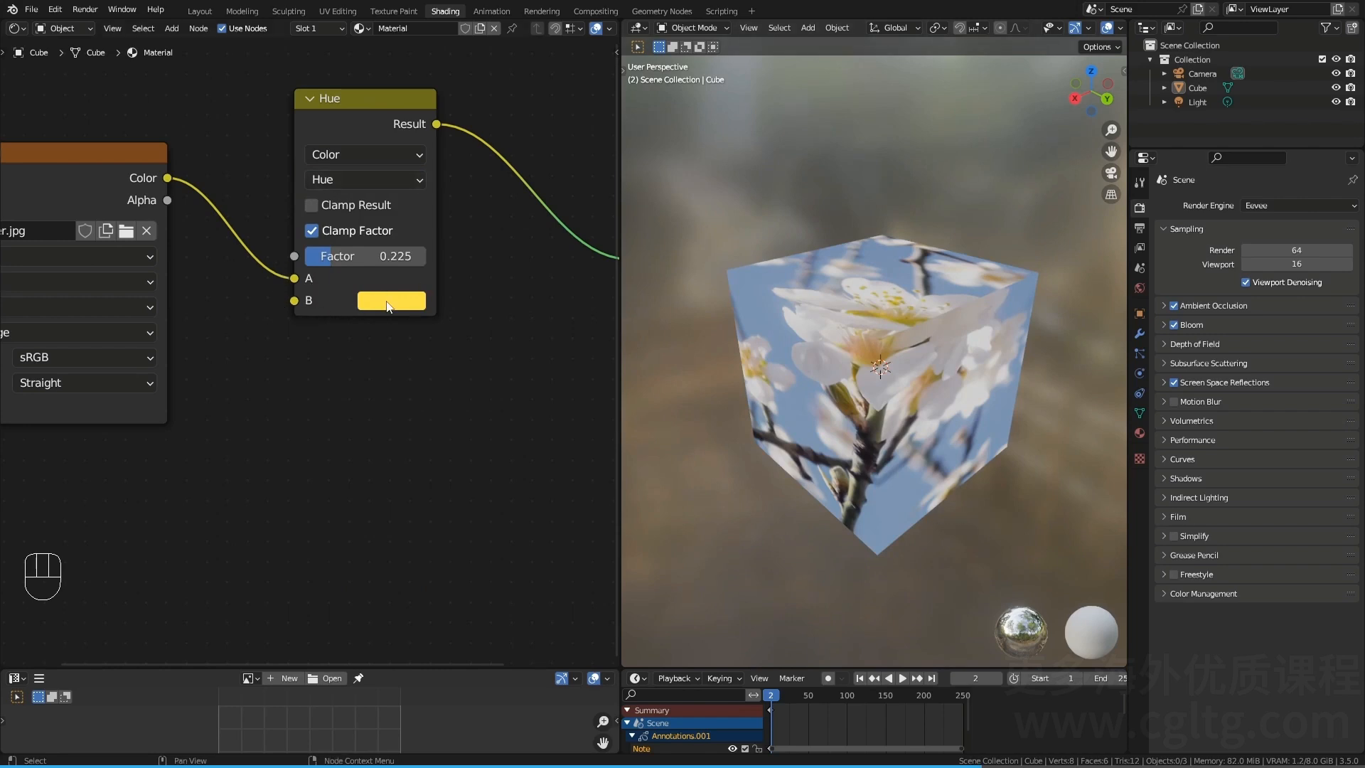
{"action": "left_click_drag", "start_coordinate": [367, 265], "coordinate": [425, 256]}
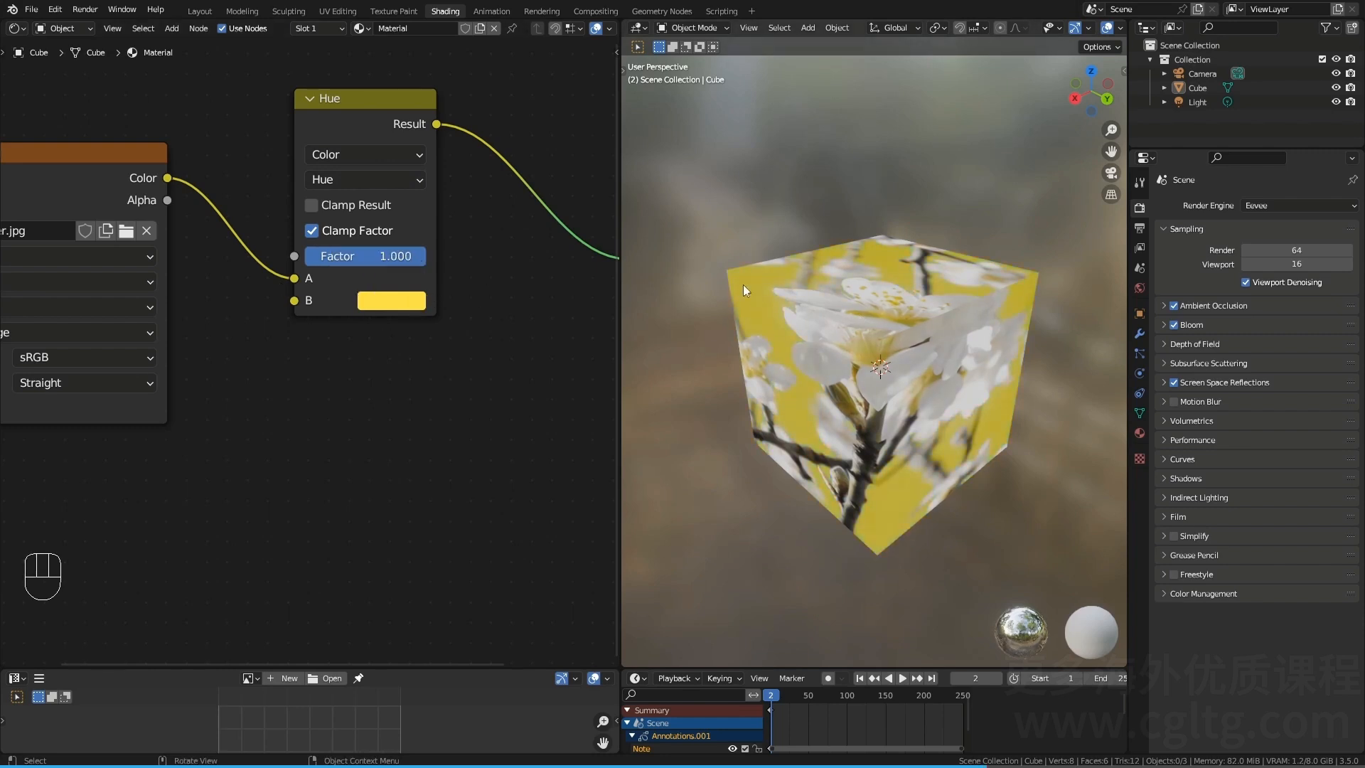
{"action": "middle_click_drag", "start_coordinate": [809, 297], "coordinate": [793, 315]}
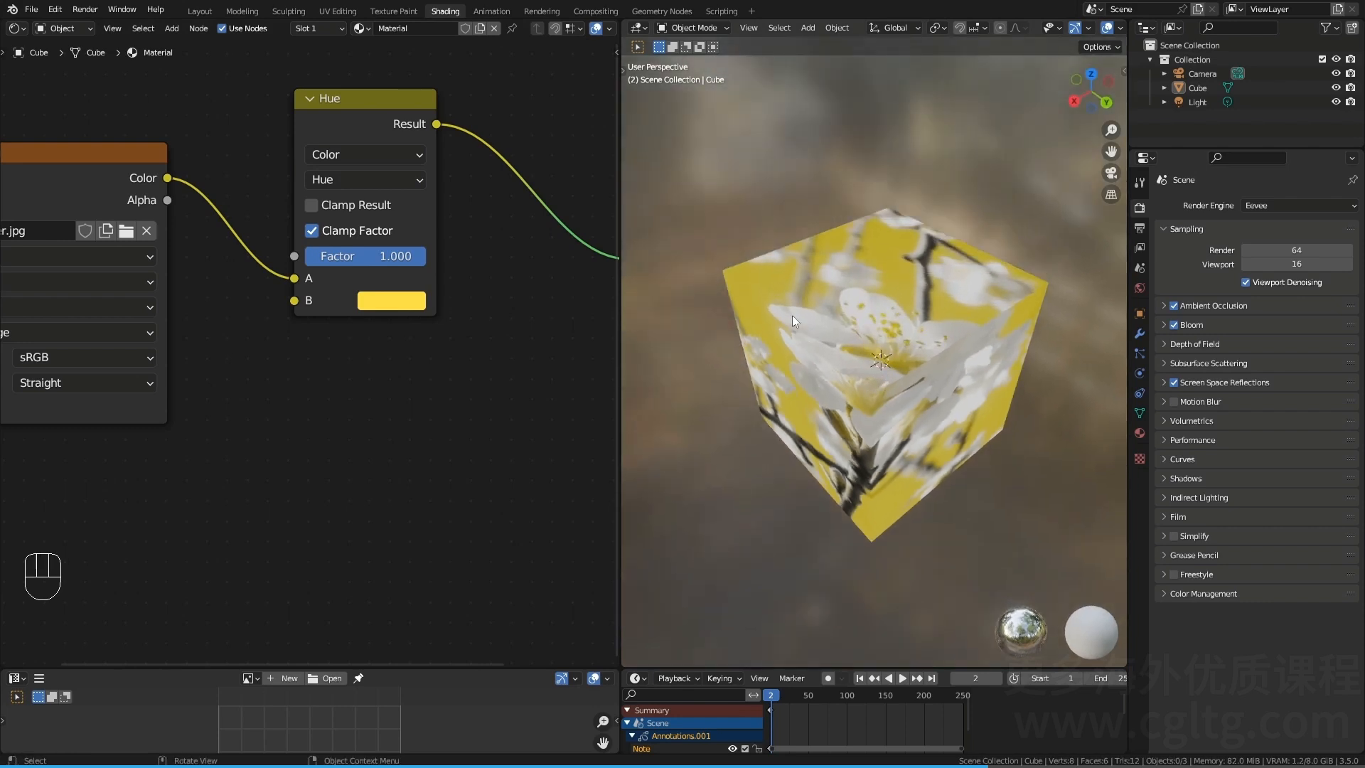
Step: Set the node's blending mode to Value and inspect its effect on the cube's flower texture
{"action": "left_click", "coordinate": [364, 180]}
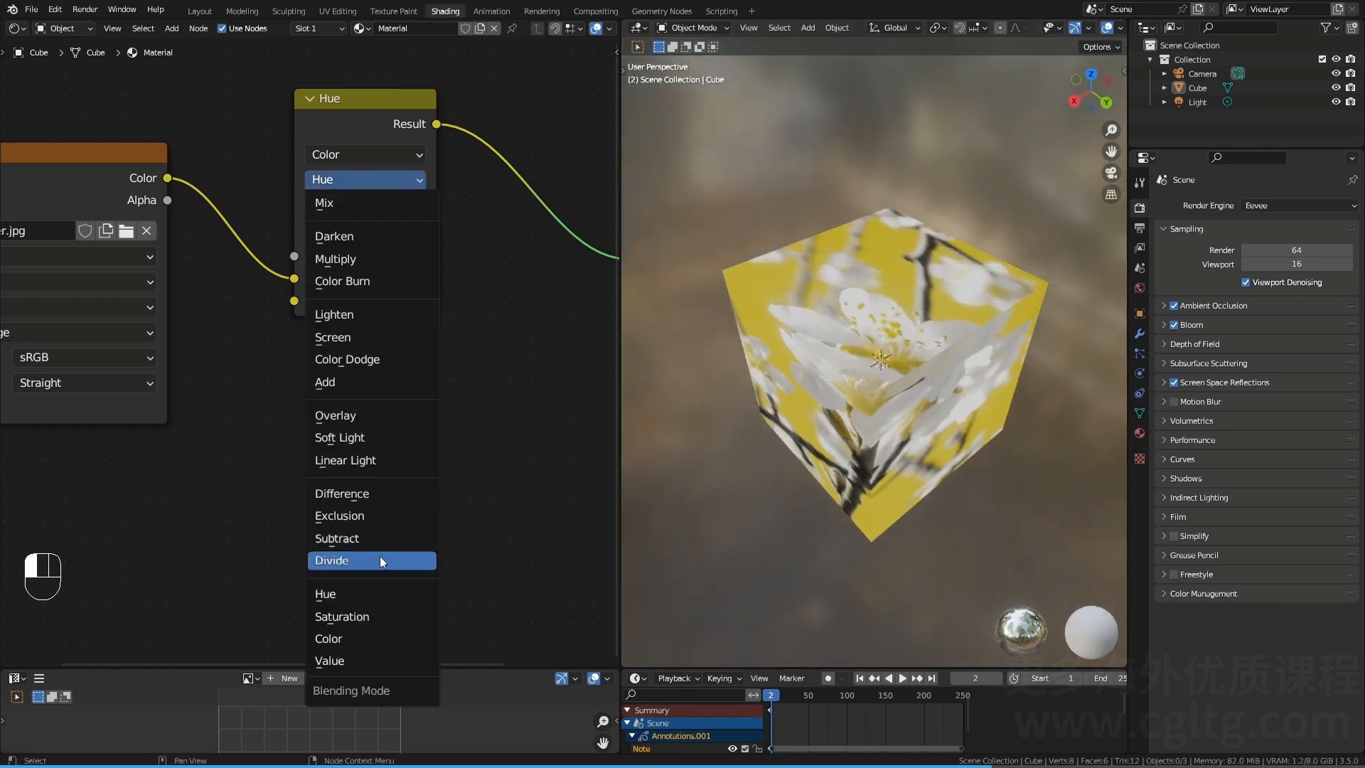
{"action": "left_click", "coordinate": [372, 661]}
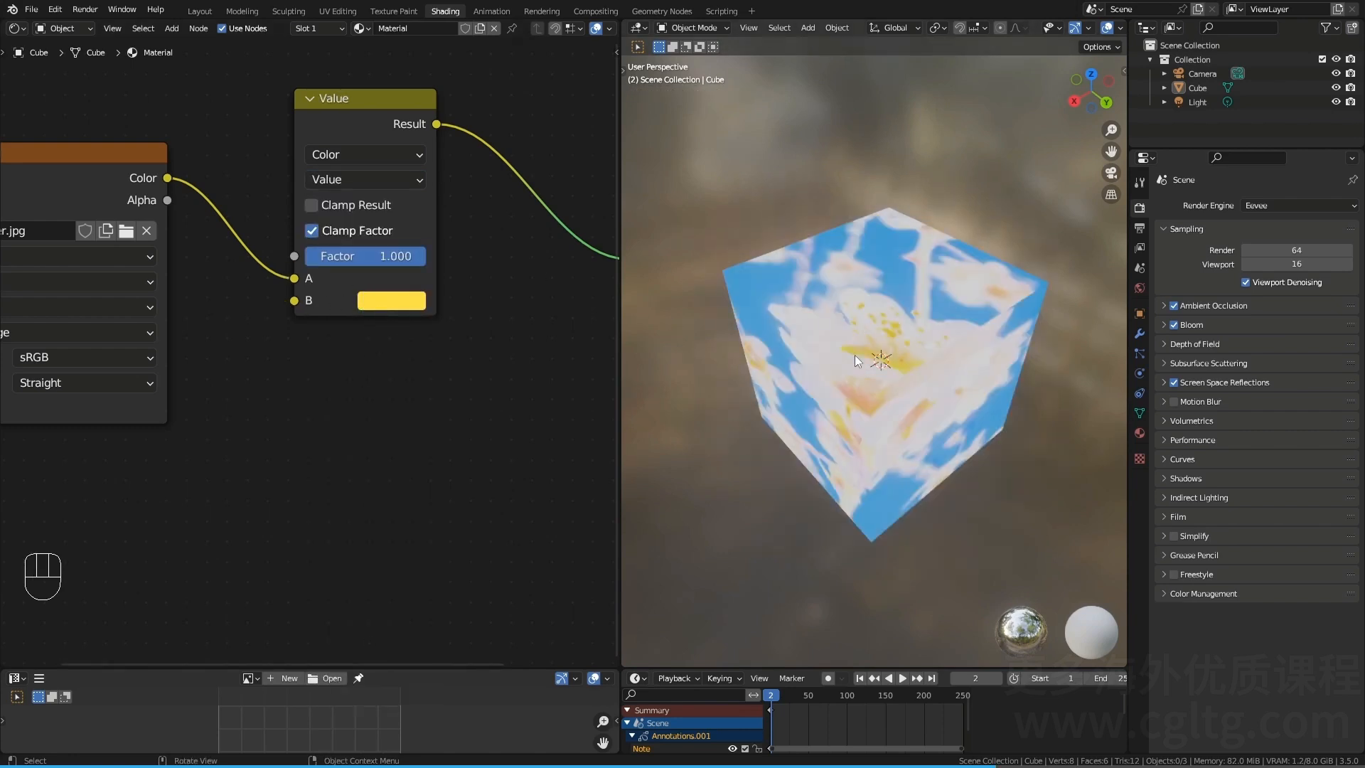
{"action": "middle_click_drag", "start_coordinate": [792, 335], "coordinate": [774, 289]}
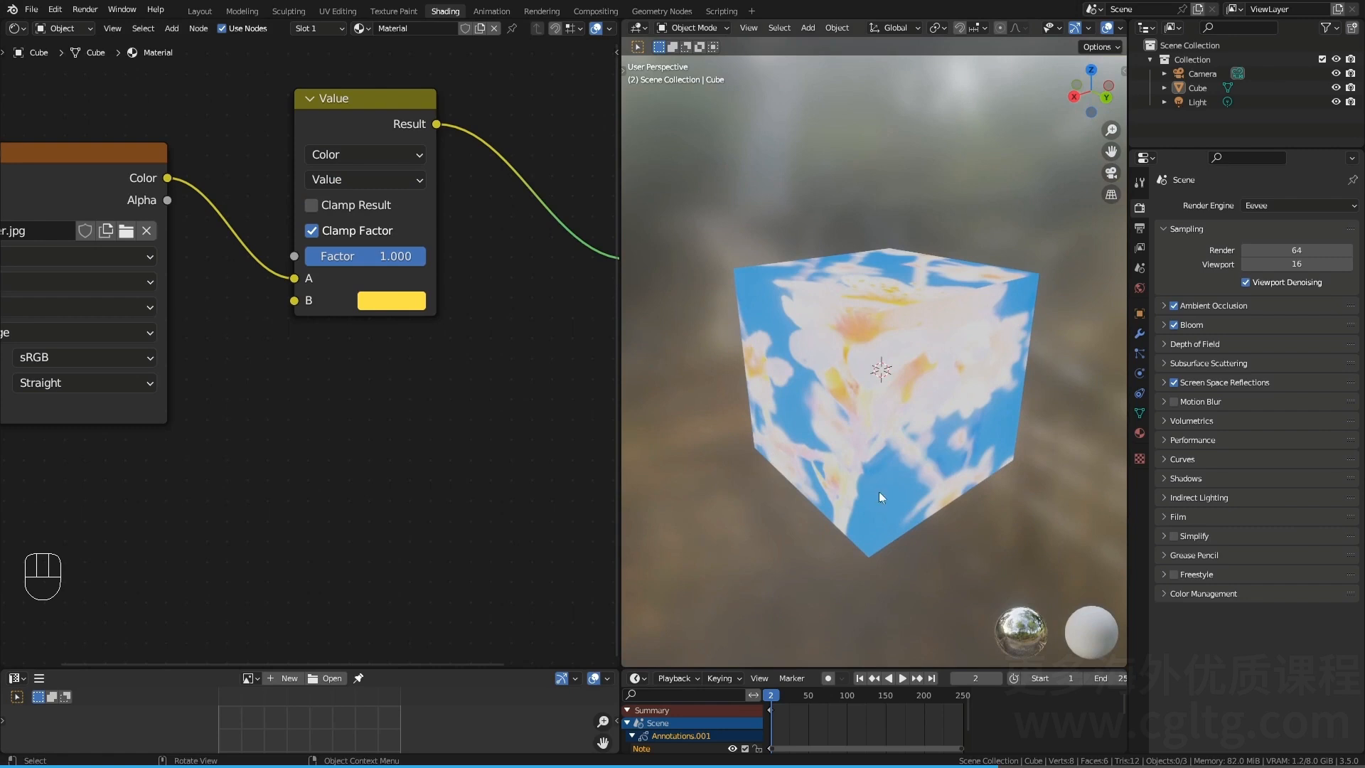
{"action": "left_click", "coordinate": [365, 179]}
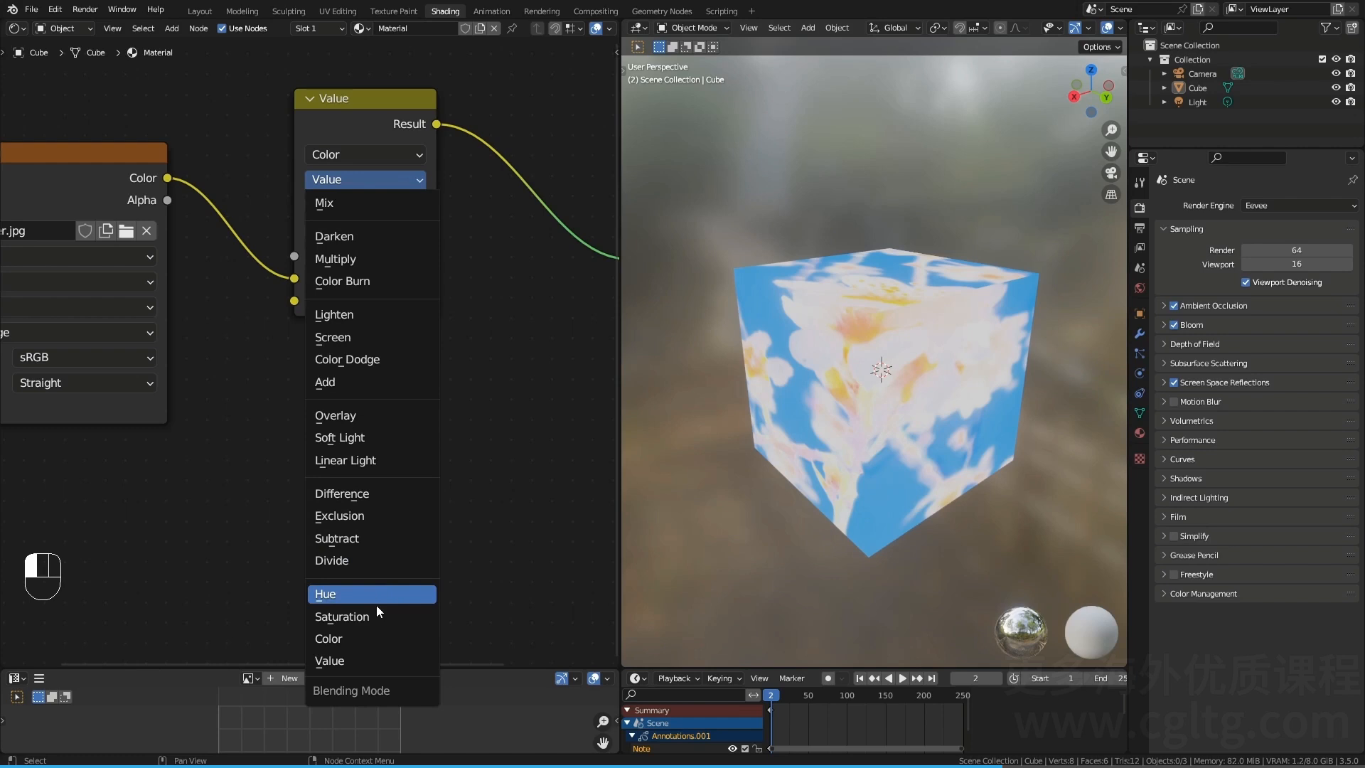
{"action": "left_click", "coordinate": [366, 661]}
{"action": "scroll", "coordinate": [450, 404], "scroll_direction": "down", "scroll_amount": 1}
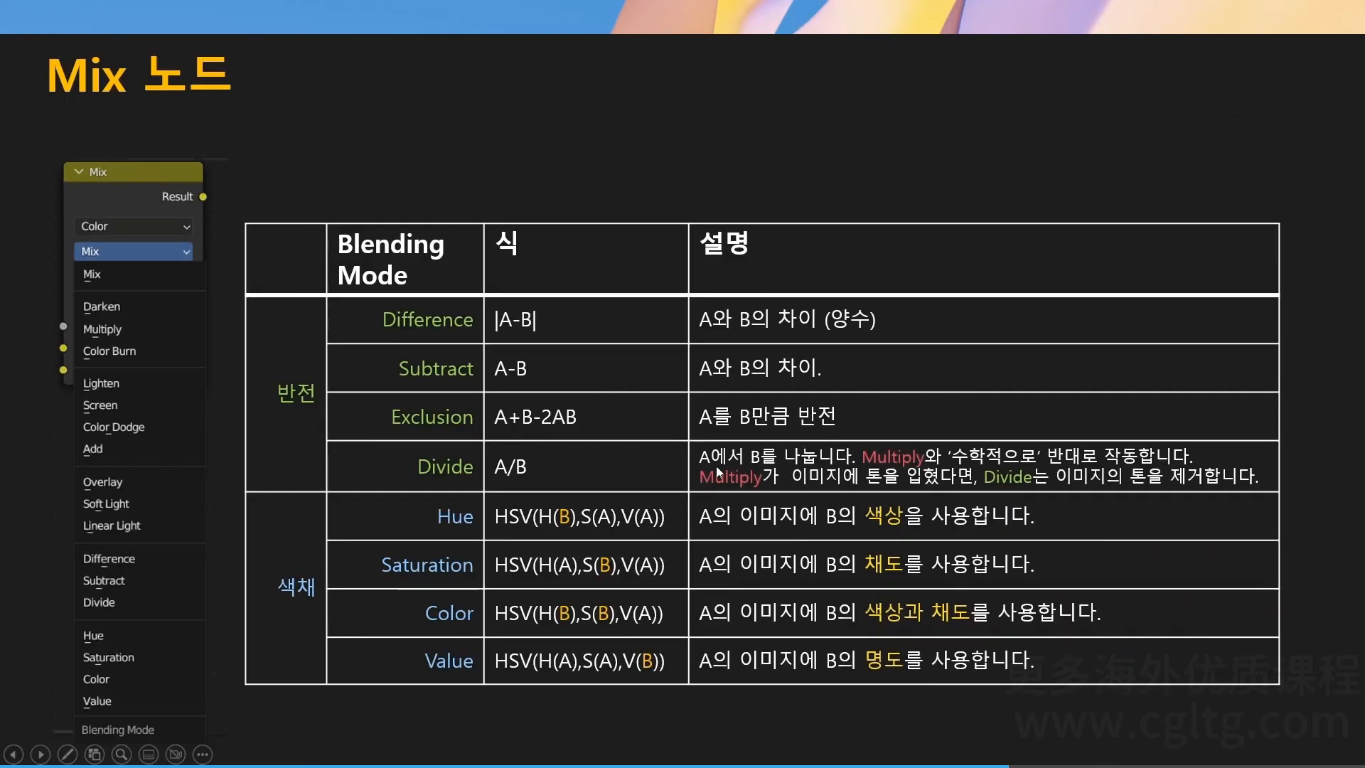
{"action": "scroll", "coordinate": [669, 451], "scroll_direction": "up", "scroll_amount": 1}
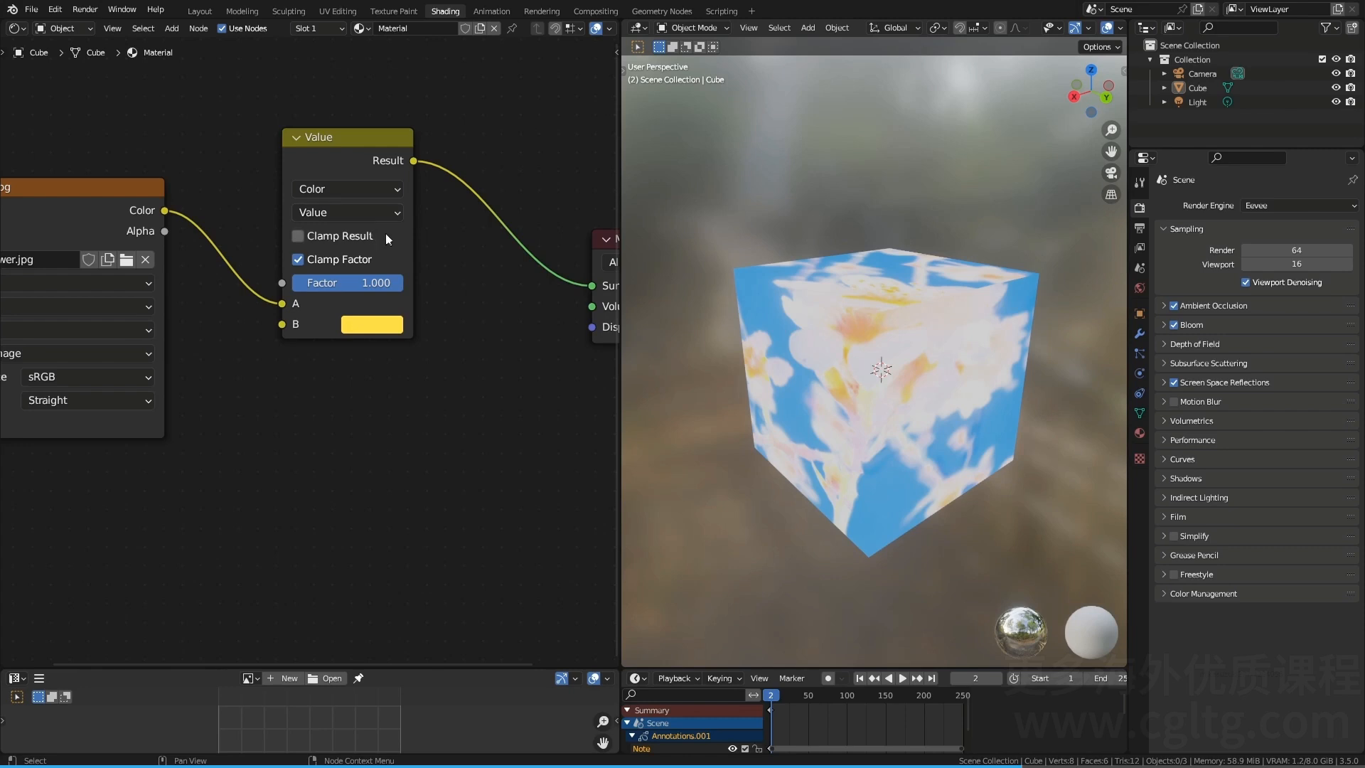
Step: Switch the node's blending mode to Multiply and set its B color to orange with green 0.287 and blue 0.036
{"action": "middle_click_drag", "start_coordinate": [420, 261], "coordinate": [477, 259]}
{"action": "scroll", "coordinate": [388, 223], "scroll_direction": "up", "scroll_amount": 1}
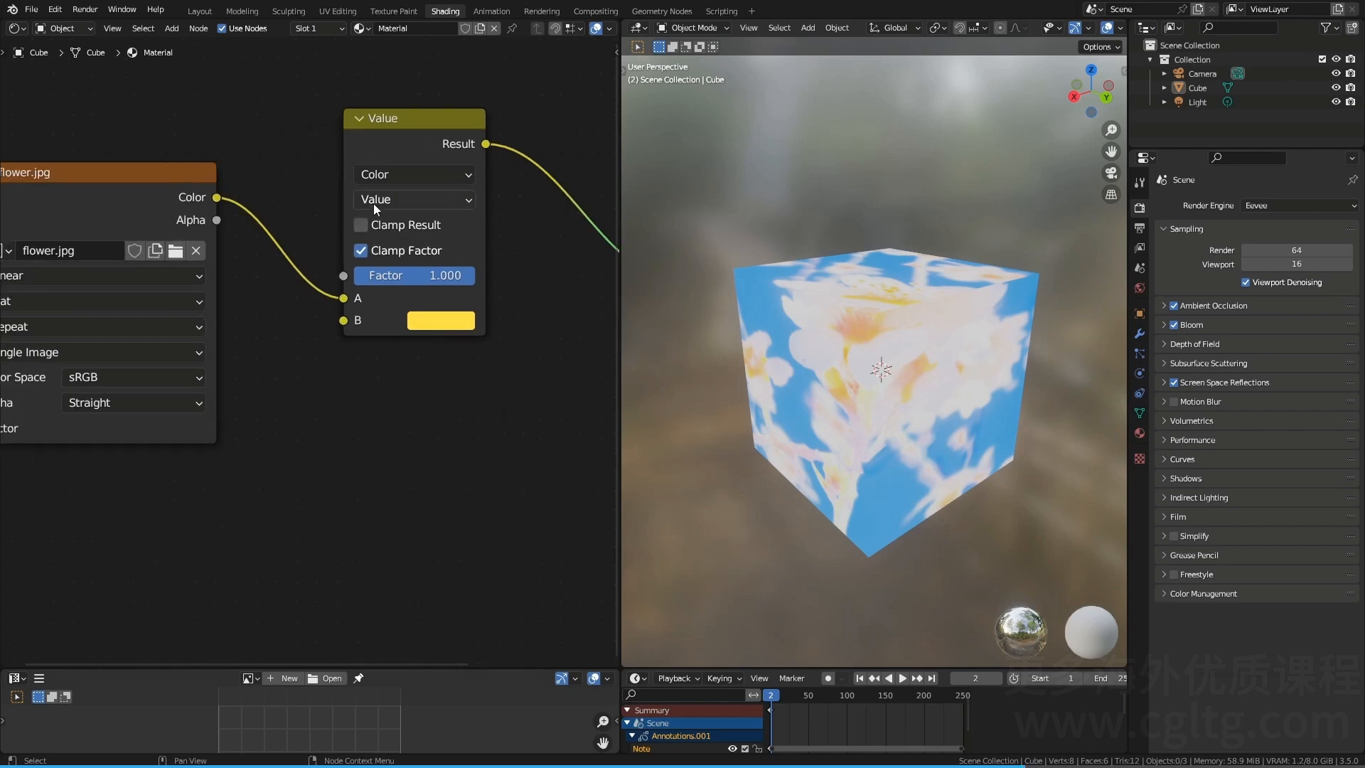
{"action": "left_click", "coordinate": [434, 320]}
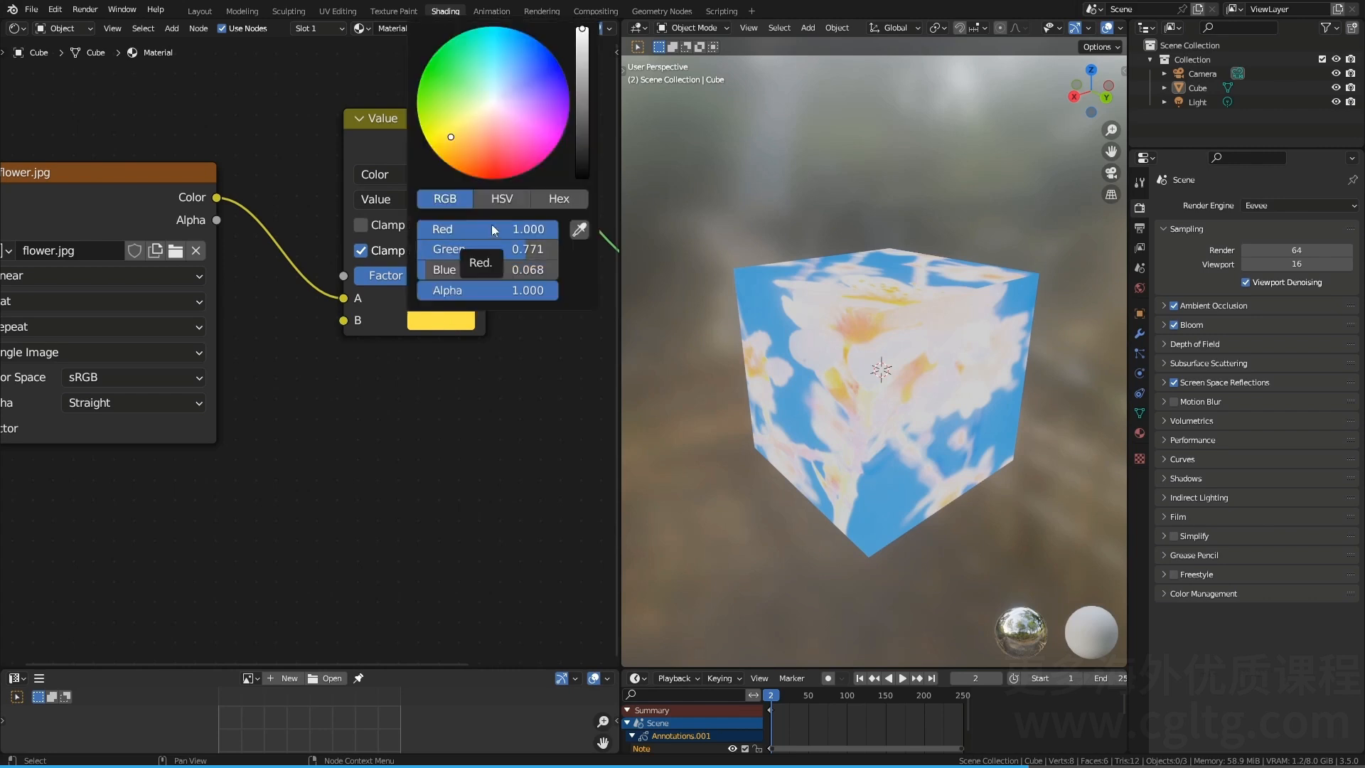
{"action": "mouse_move", "coordinate": [493, 228]}
{"action": "left_mouse_down"}
{"action": "mouse_move", "coordinate": [352, 228]}
{"action": "mouse_move", "coordinate": [497, 228]}
{"action": "left_mouse_up"}
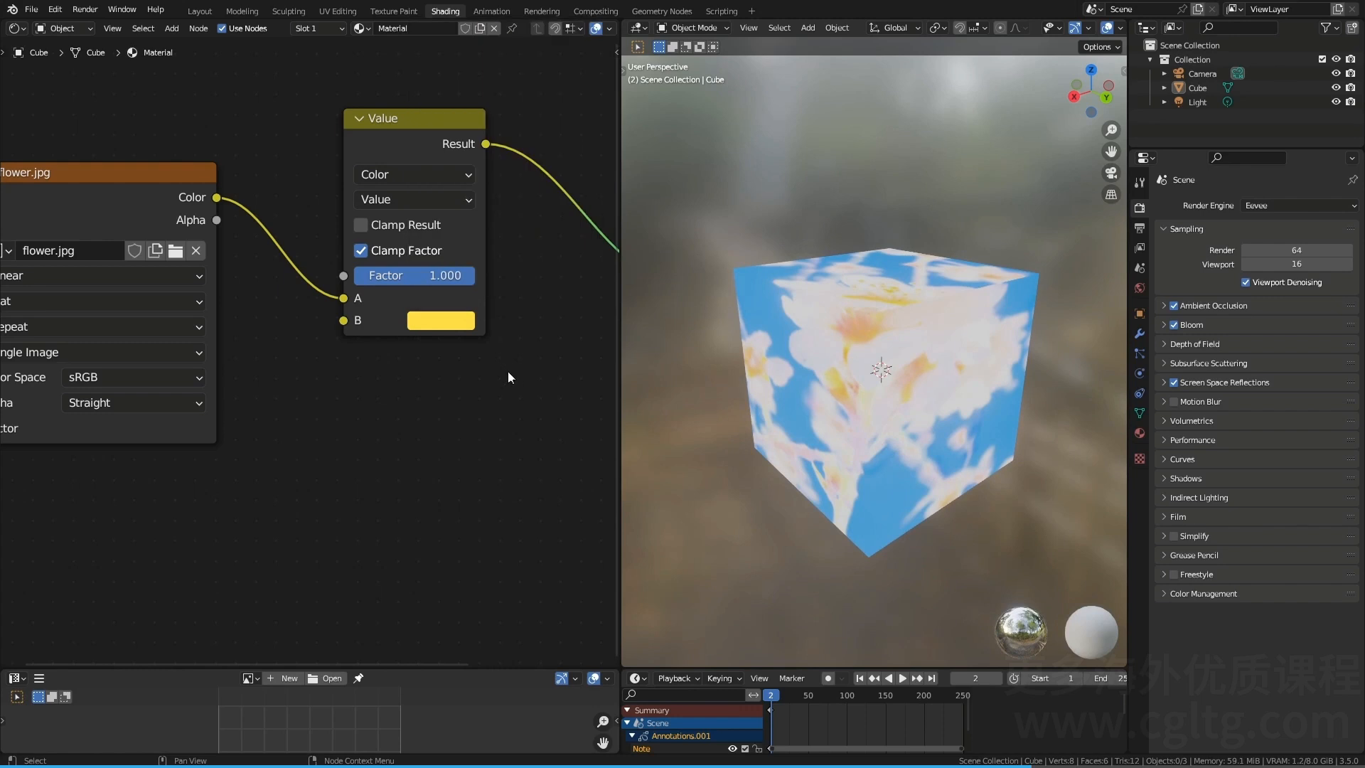
{"action": "left_click", "coordinate": [412, 198]}
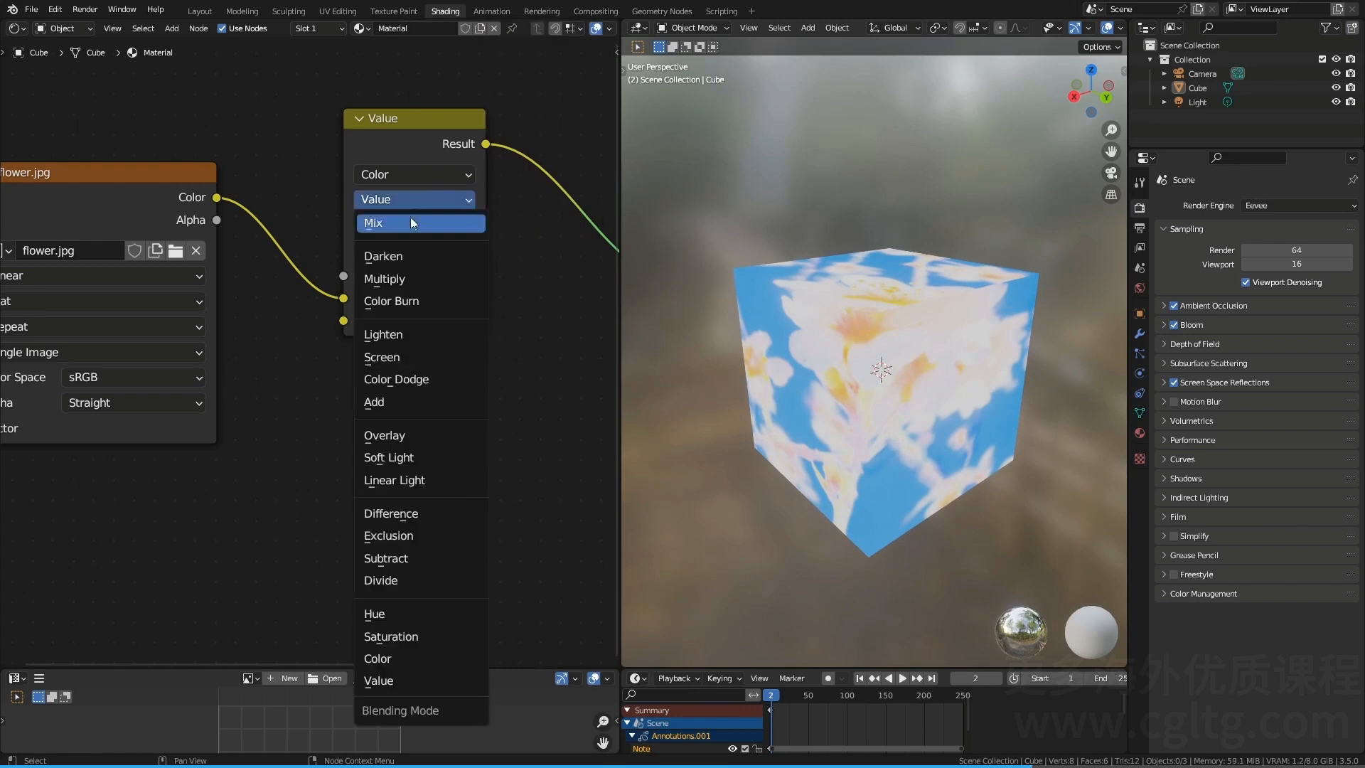
{"action": "left_click", "coordinate": [420, 279]}
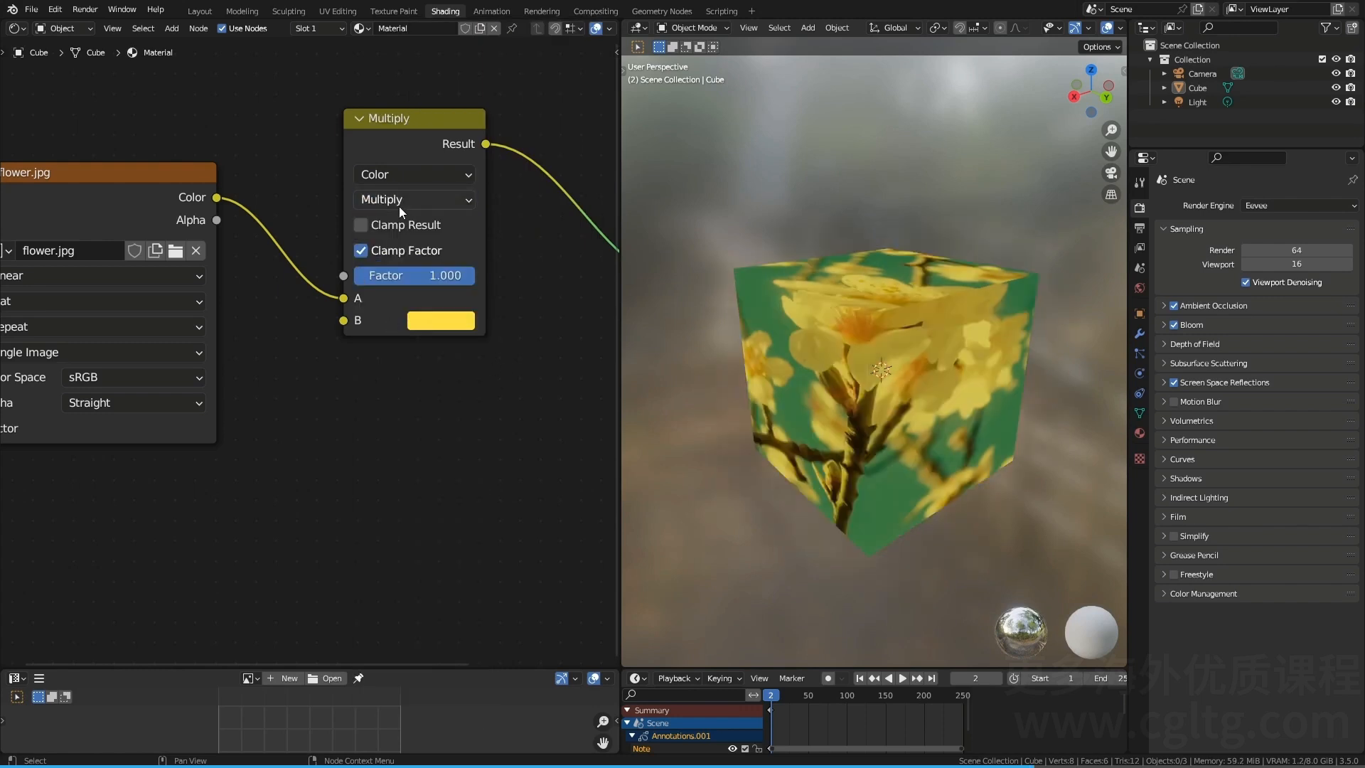
{"action": "left_click", "coordinate": [442, 318]}
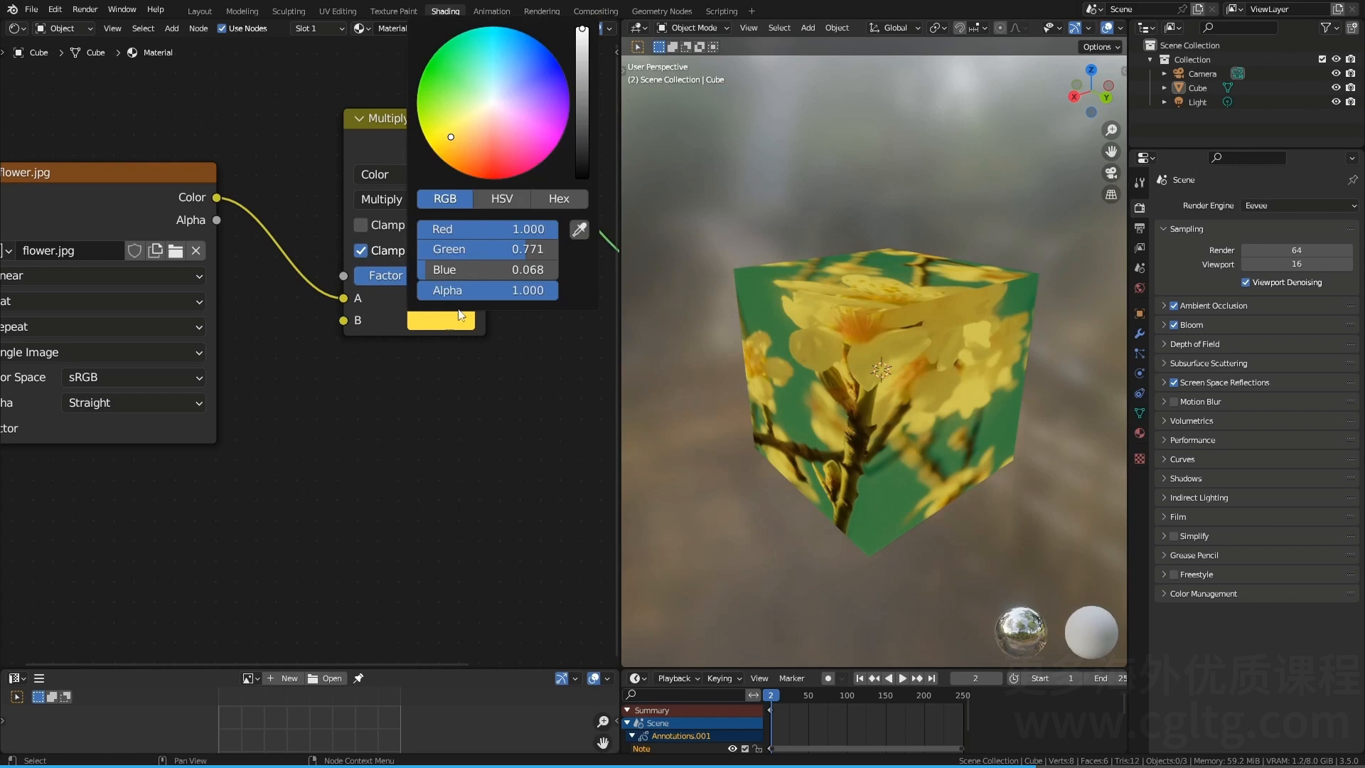
{"action": "left_click", "coordinate": [465, 156]}
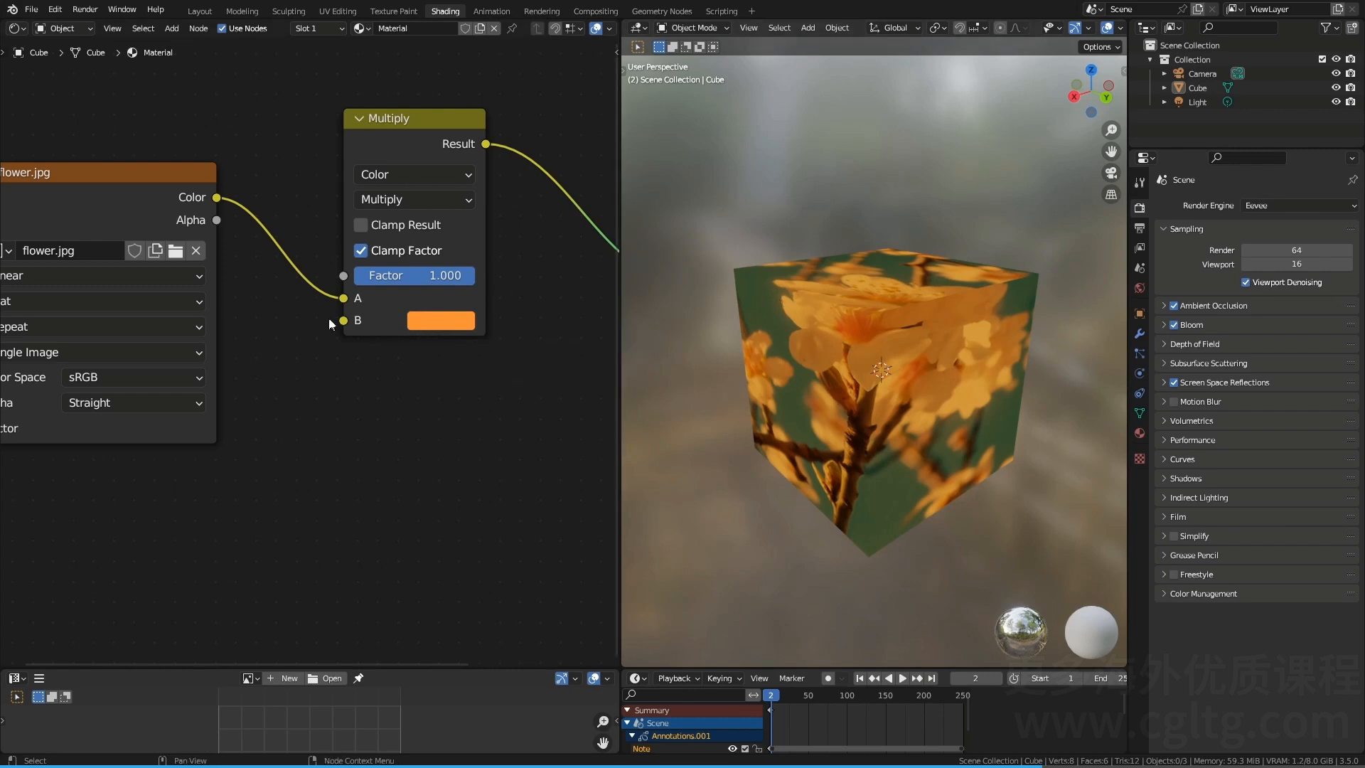
Step: Raise the red, green and blue of the Multiply node's B color to 2 each and test its Factor up to 1.000
{"action": "left_click", "coordinate": [434, 323]}
{"action": "left_click_drag", "start_coordinate": [448, 228], "coordinate": [558, 228]}
{"action": "left_click", "coordinate": [435, 321]}
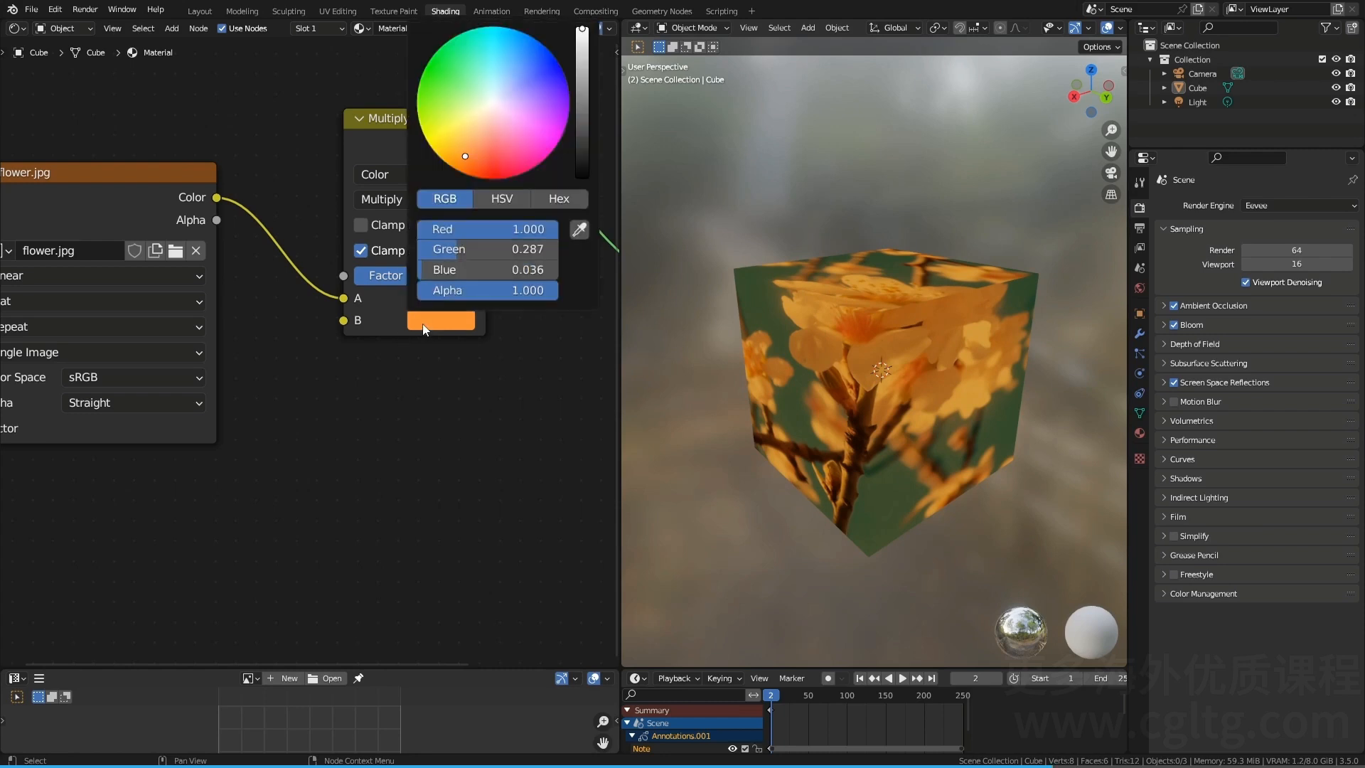
{"action": "left_click", "coordinate": [478, 229]}
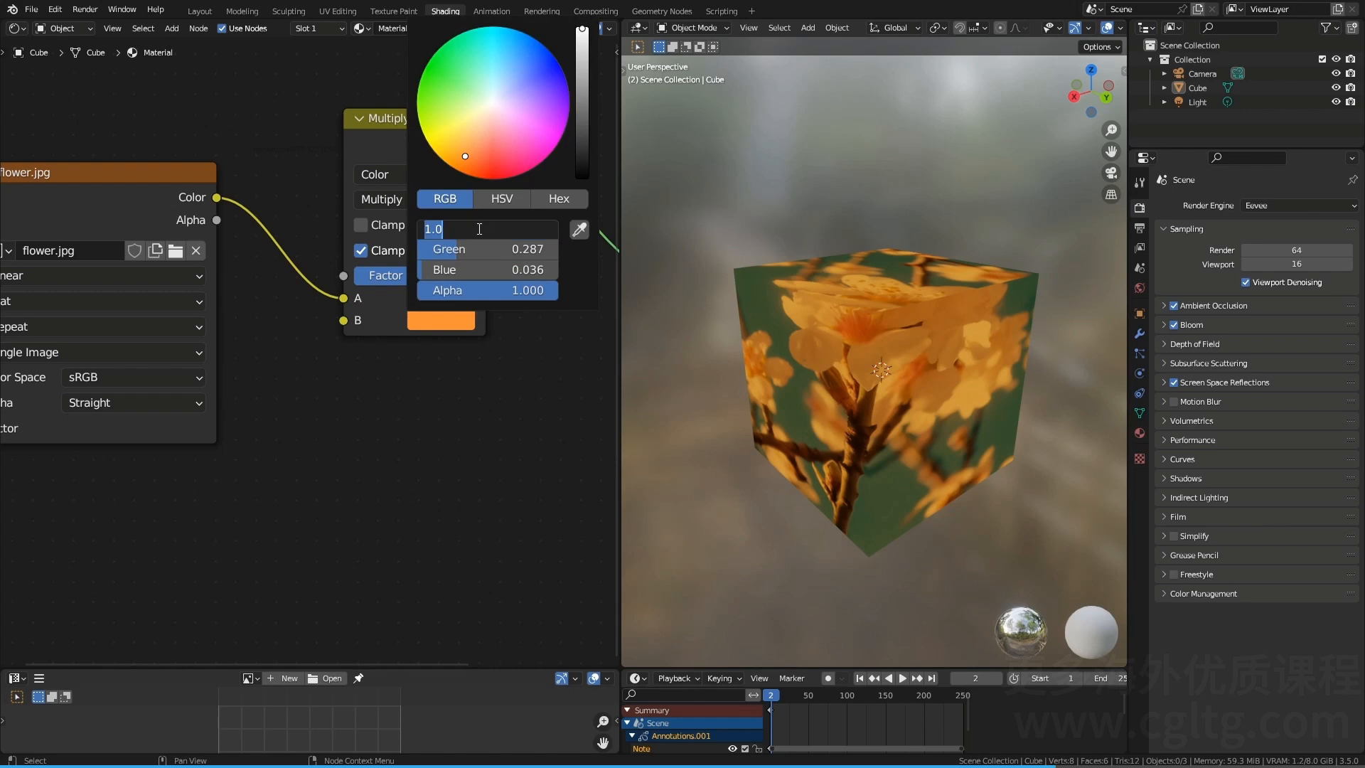
{"action": "type", "text": "2"}
{"action": "key", "text": "Tab"}
{"action": "type", "text": "2"}
{"action": "key", "text": "Tab"}
{"action": "type", "text": "2"}
{"action": "key", "text": "Return"}
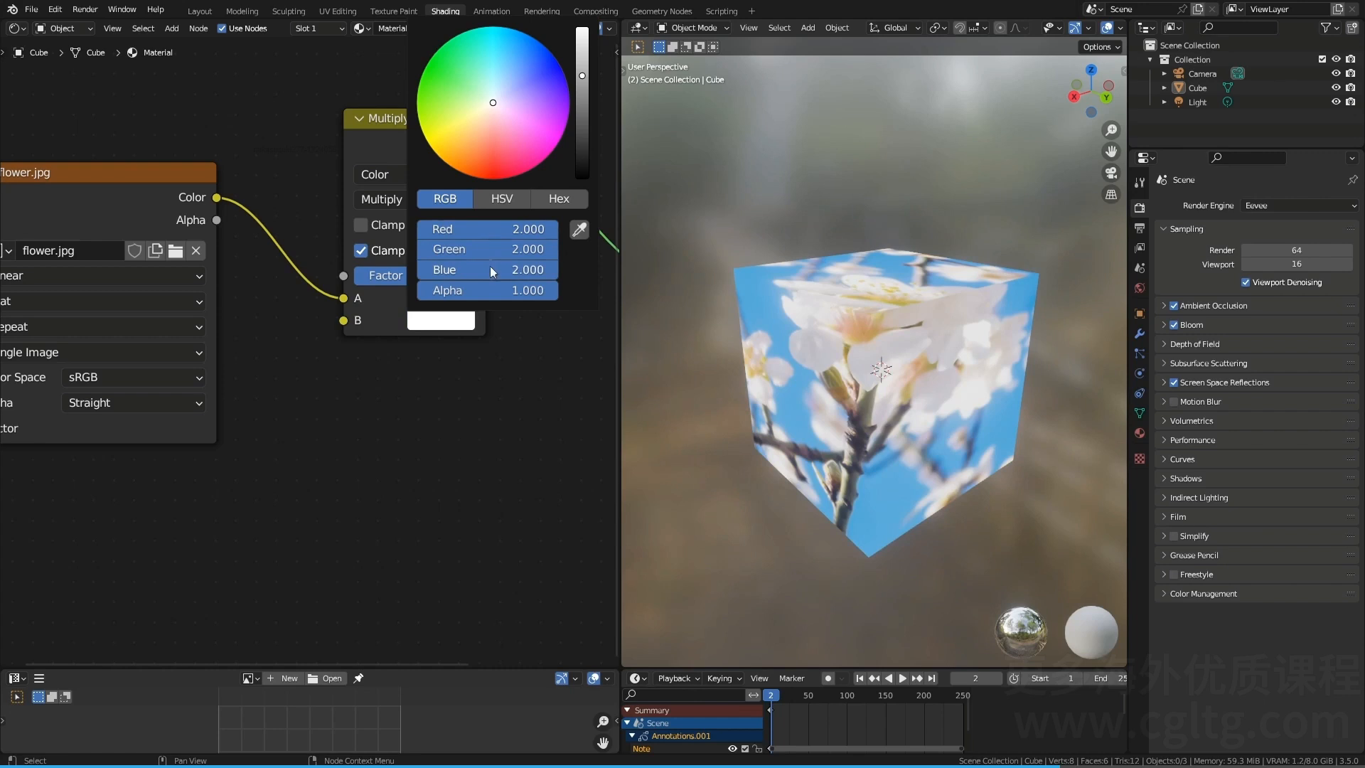
{"action": "left_click_drag", "start_coordinate": [370, 275], "coordinate": [475, 275]}
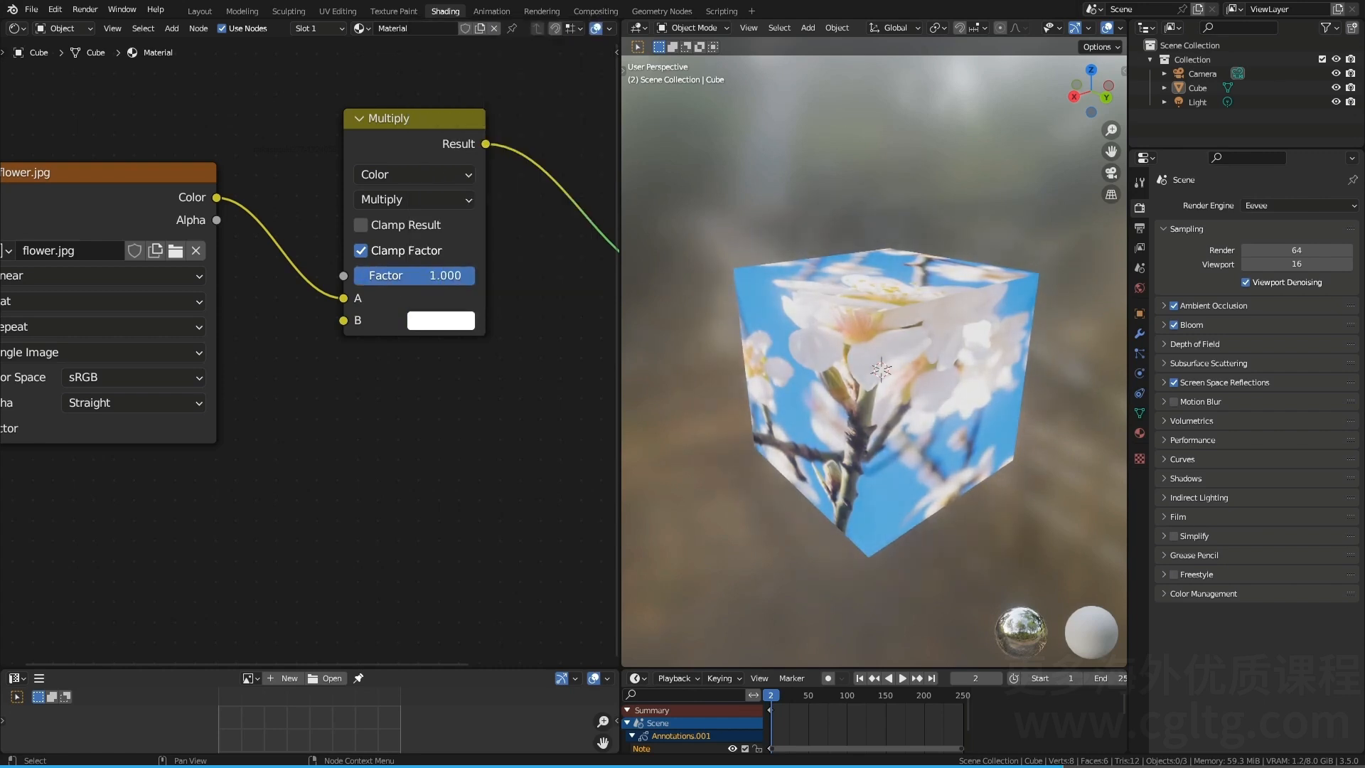
{"action": "left_click_drag", "start_coordinate": [441, 281], "coordinate": [476, 292]}
Step: Set the B color's red, green and blue to 1 each and switch the node's blending mode to Subtract
{"action": "left_click", "coordinate": [446, 324]}
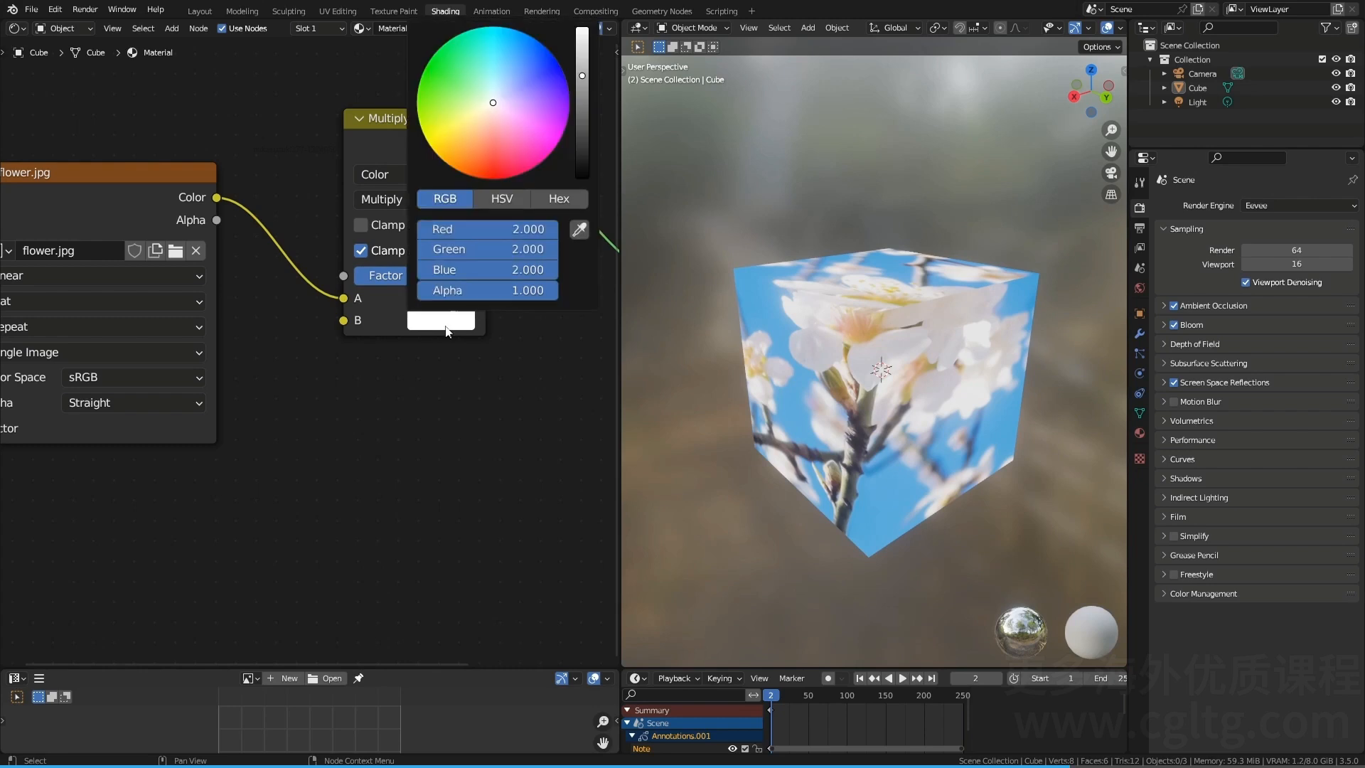
{"action": "left_click_drag", "start_coordinate": [484, 229], "coordinate": [485, 269]}
{"action": "type", "text": "1"}
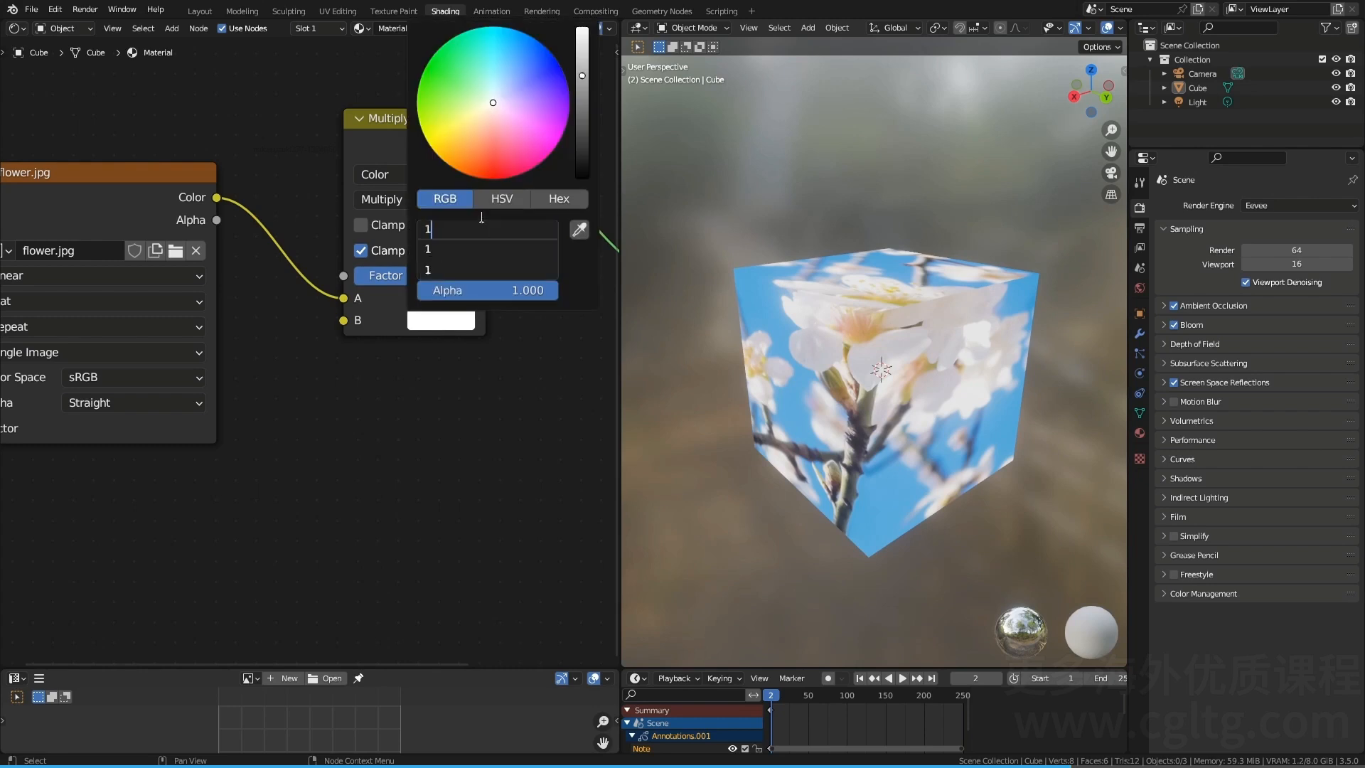
{"action": "key", "text": "Return"}
{"action": "left_click", "coordinate": [425, 202]}
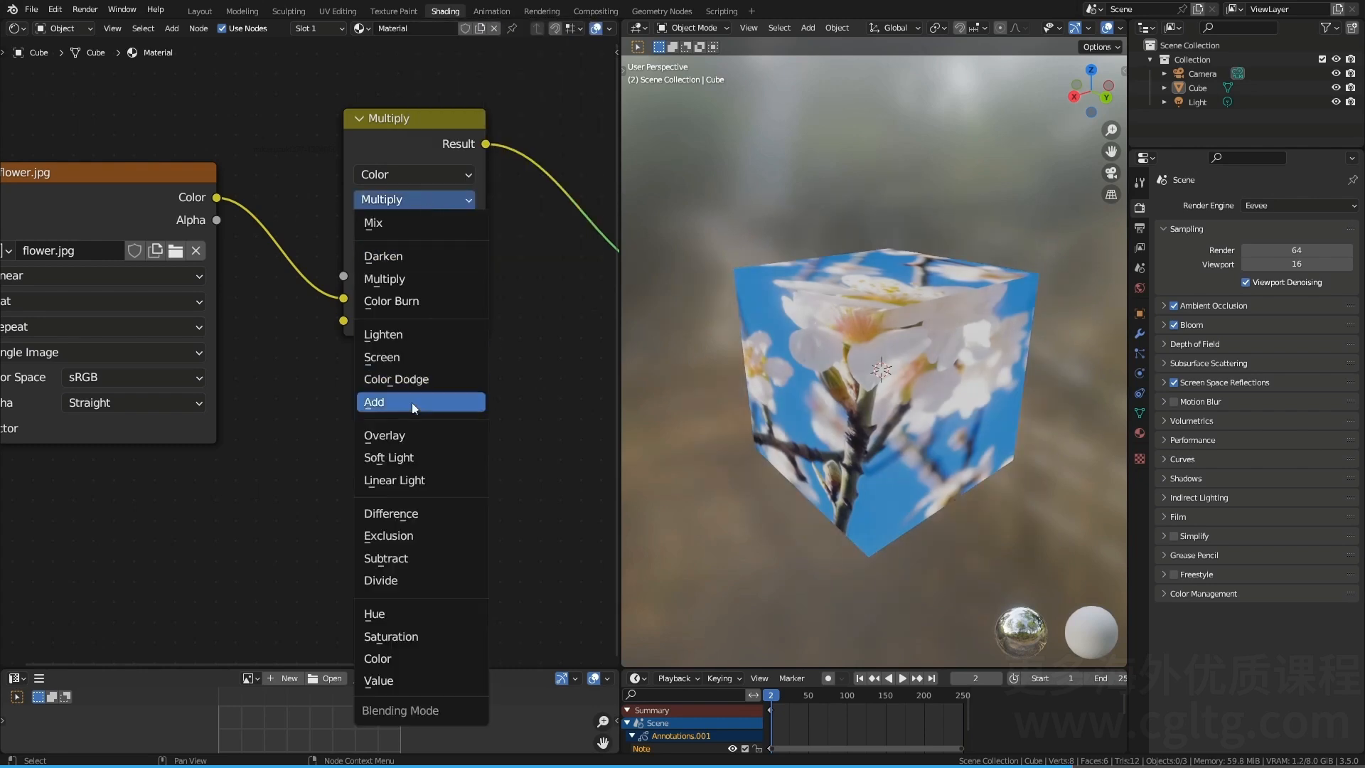
{"action": "left_click", "coordinate": [429, 556]}
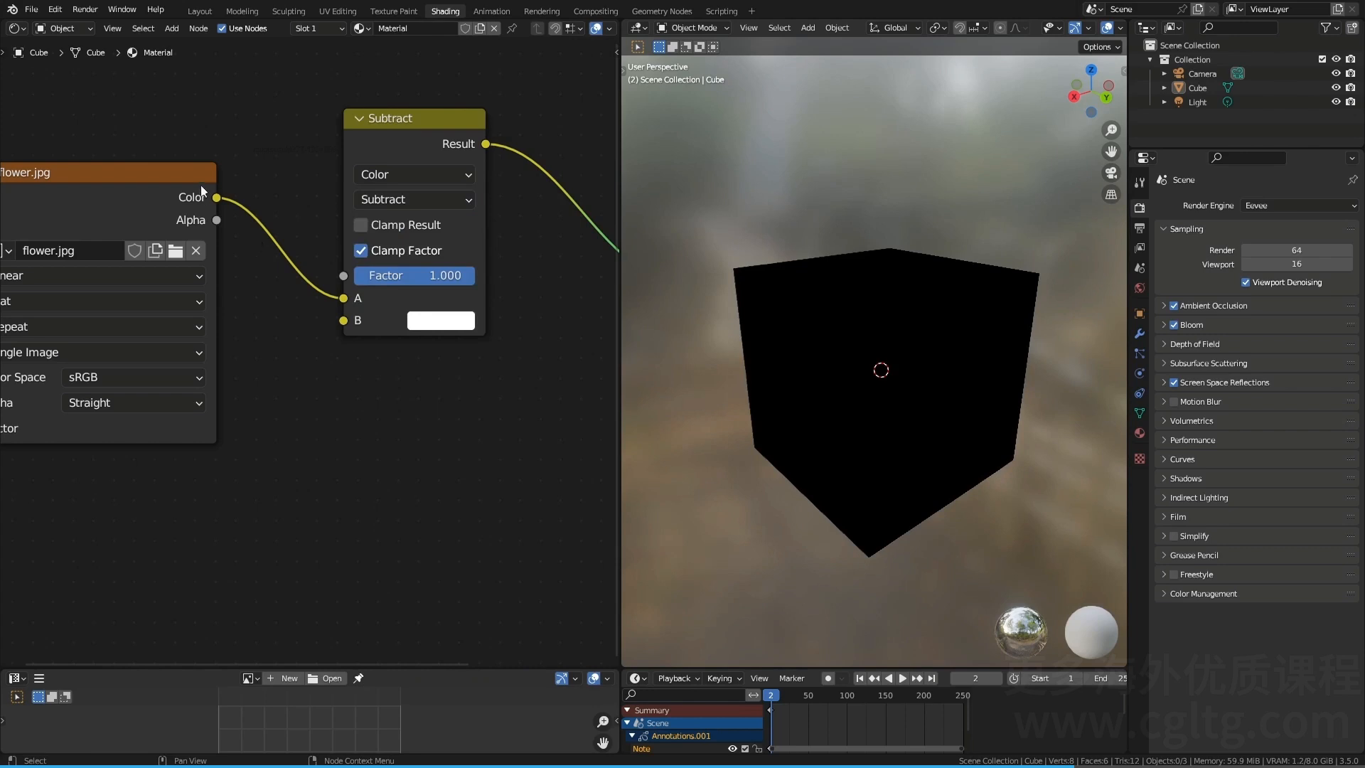
{"action": "left_click", "coordinate": [448, 328]}
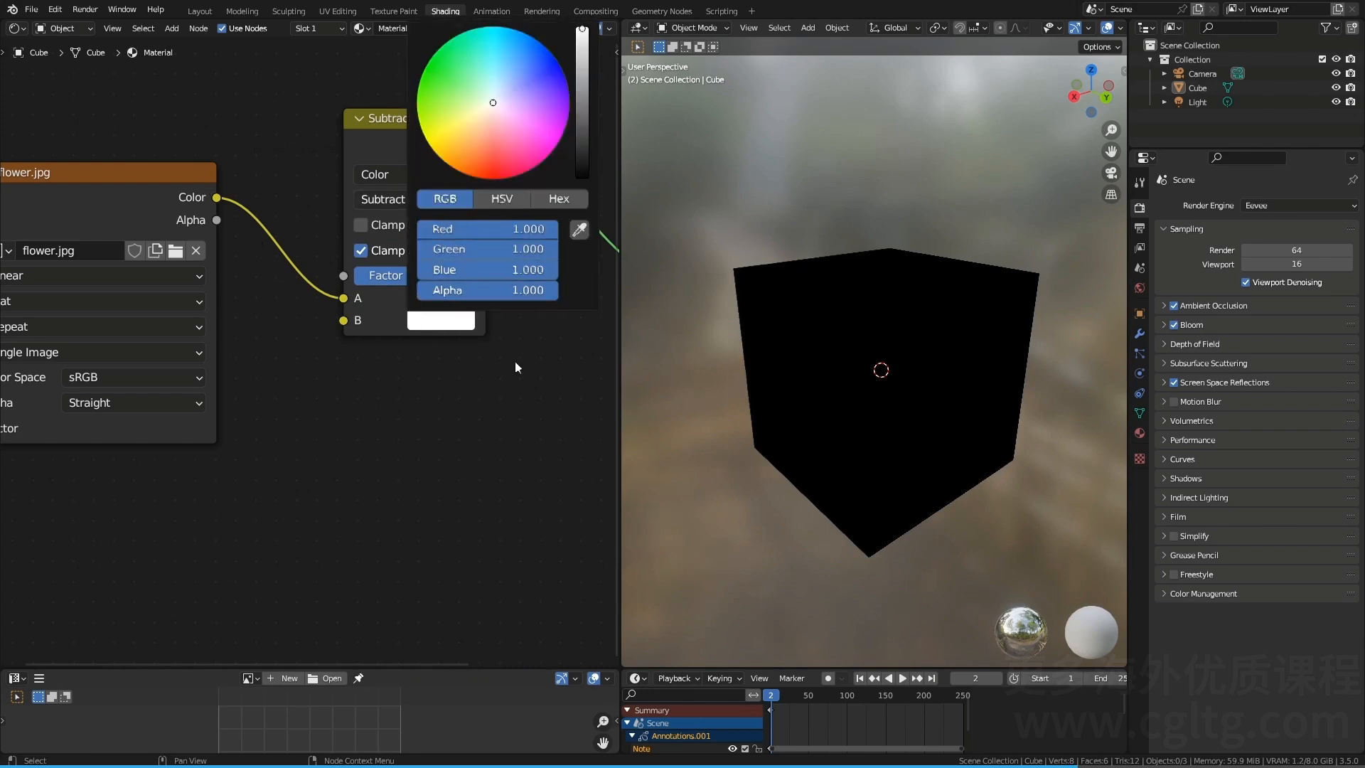
Step: Move the Subtract and Material Output nodes farther apart to make room for another node between them
{"action": "left_click_drag", "start_coordinate": [425, 129], "coordinate": [388, 168]}
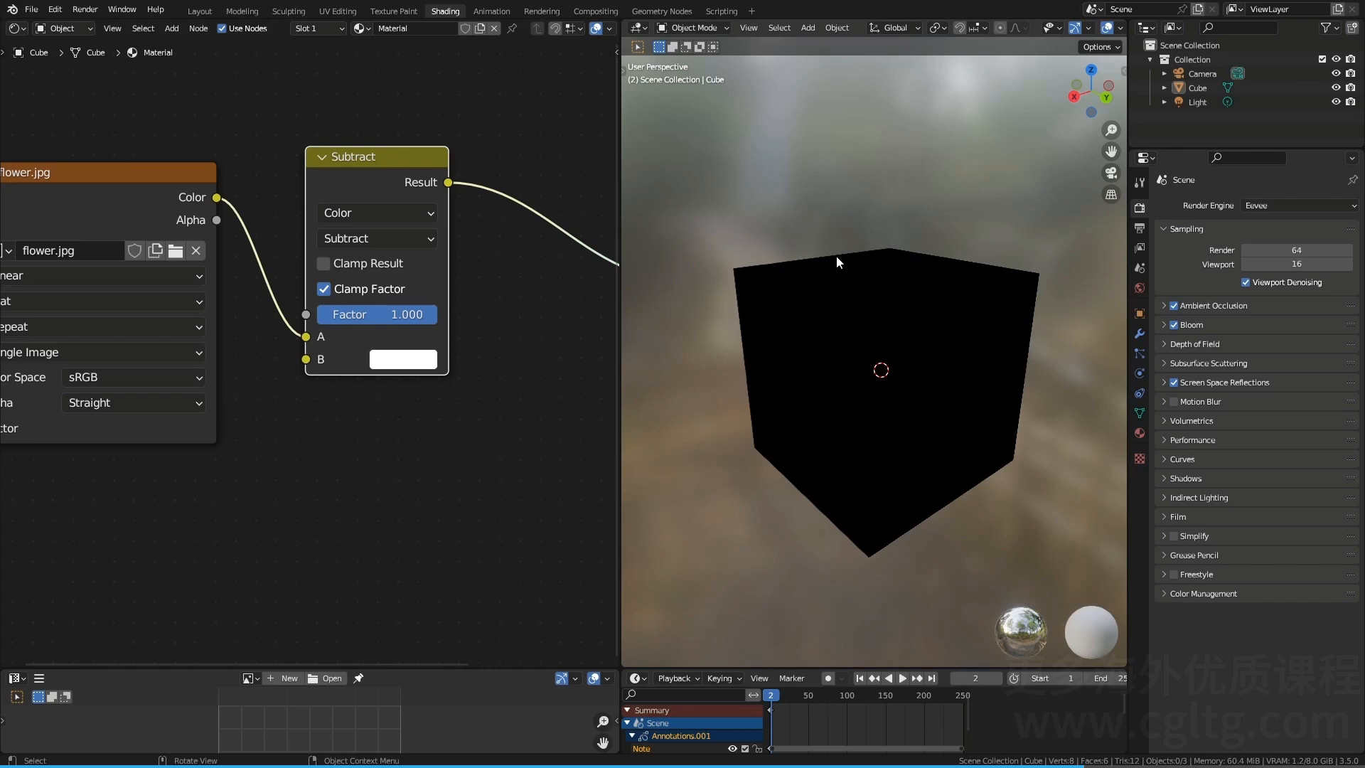
{"action": "middle_click_drag", "start_coordinate": [487, 299], "coordinate": [361, 253]}
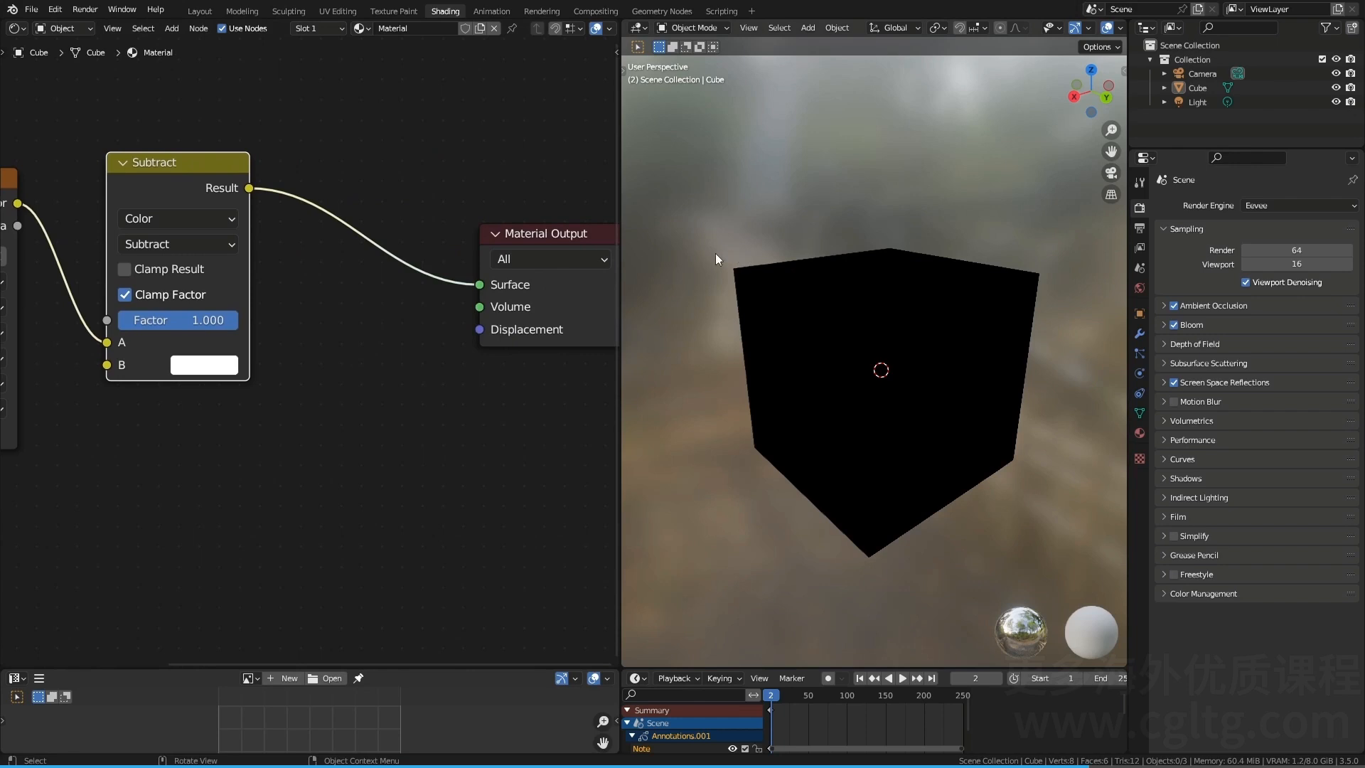
{"action": "left_click", "coordinate": [495, 234]}
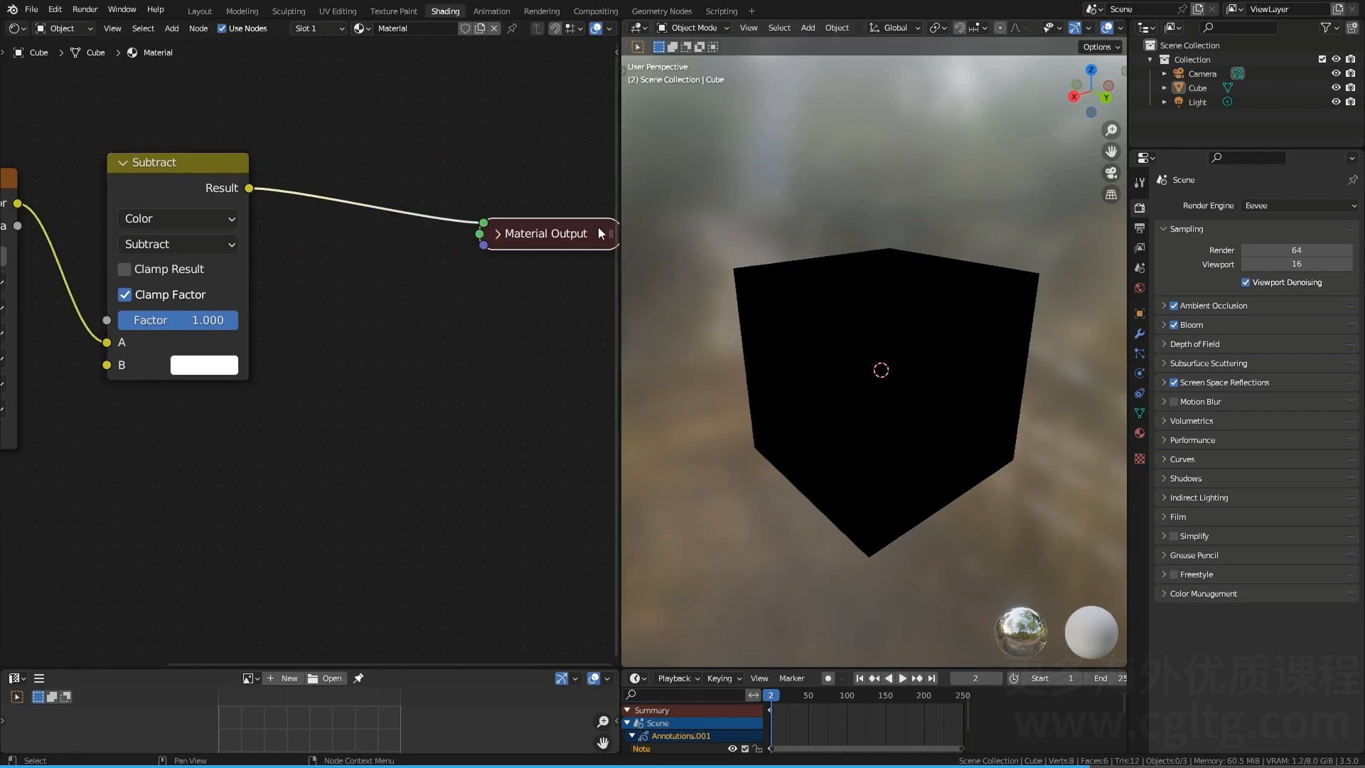
{"action": "left_click", "coordinate": [498, 234]}
{"action": "left_click_drag", "start_coordinate": [537, 235], "coordinate": [629, 206]}
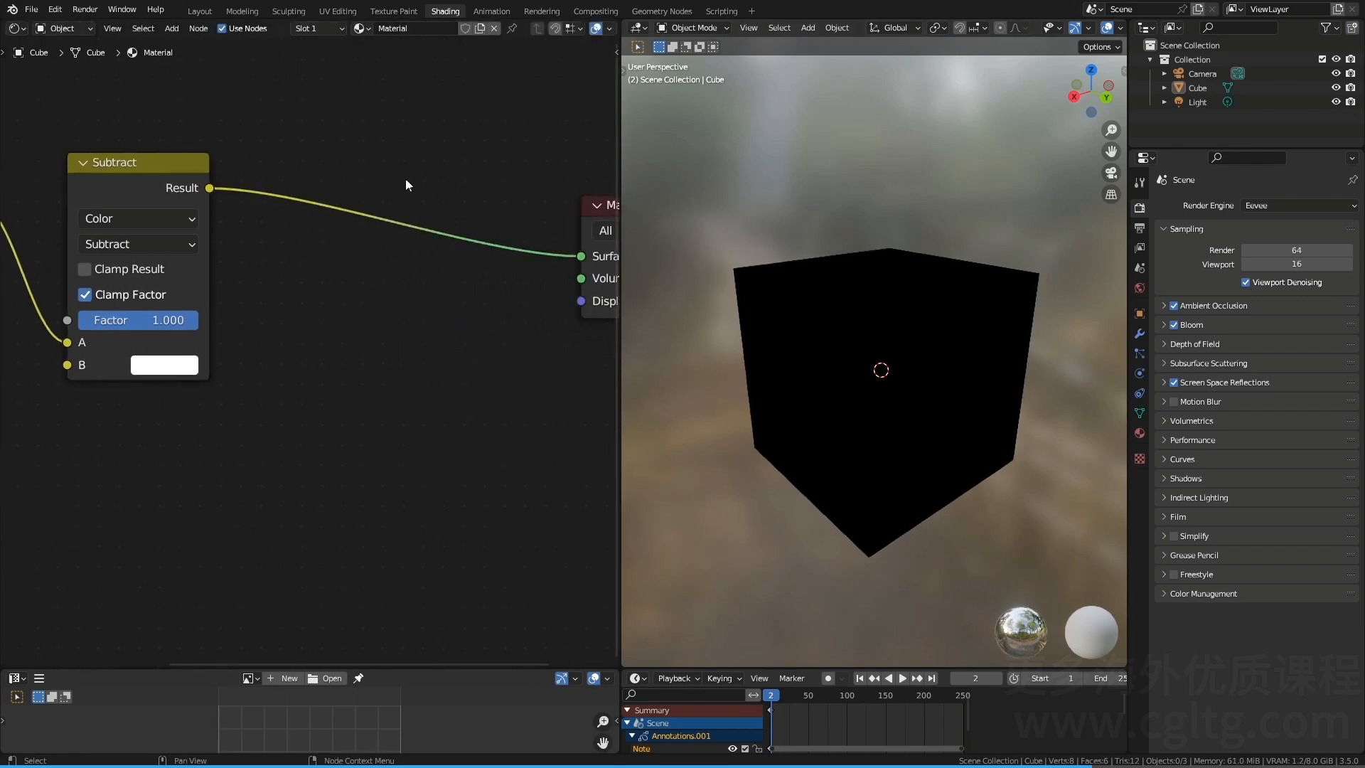
{"action": "middle_click_drag", "start_coordinate": [358, 192], "coordinate": [426, 199]}
Step: Insert a Mix Color node on the link between Subtract and Material Output and set its blending mode to Add
{"action": "key", "text": "q"}
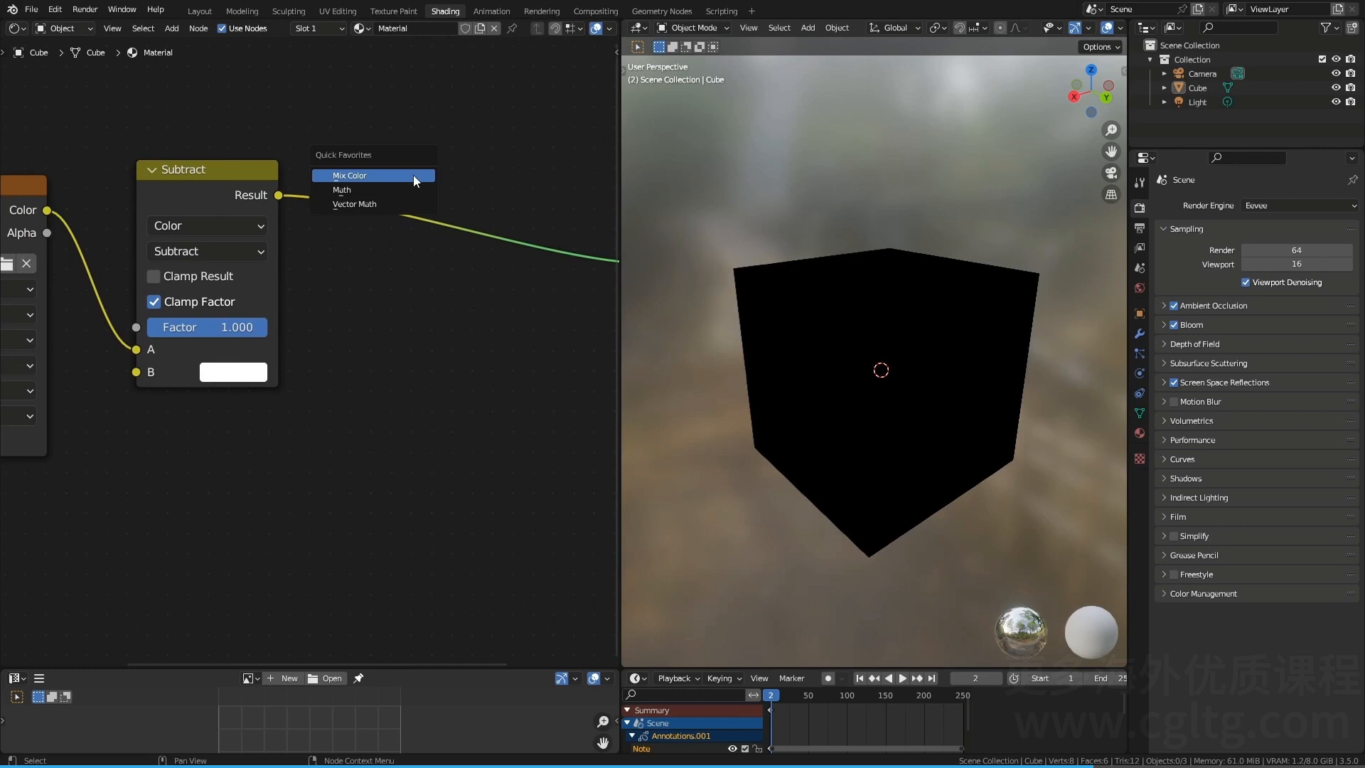
{"action": "left_click", "coordinate": [413, 175]}
{"action": "left_click", "coordinate": [385, 171]}
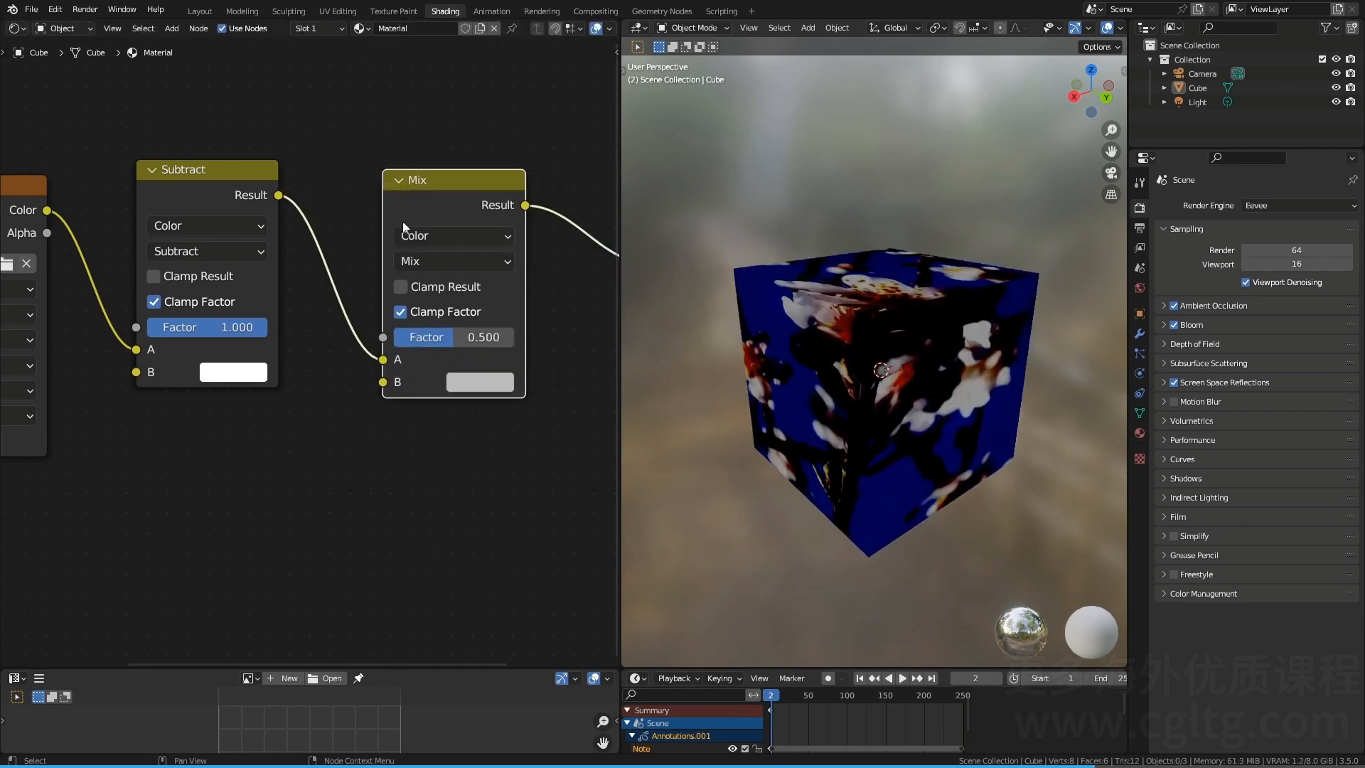
{"action": "left_click", "coordinate": [436, 263]}
{"action": "left_click", "coordinate": [446, 461]}
Step: Set the Add node's B color to full white, reposition the node slightly and set its Factor to 0.000
{"action": "left_click", "coordinate": [491, 382]}
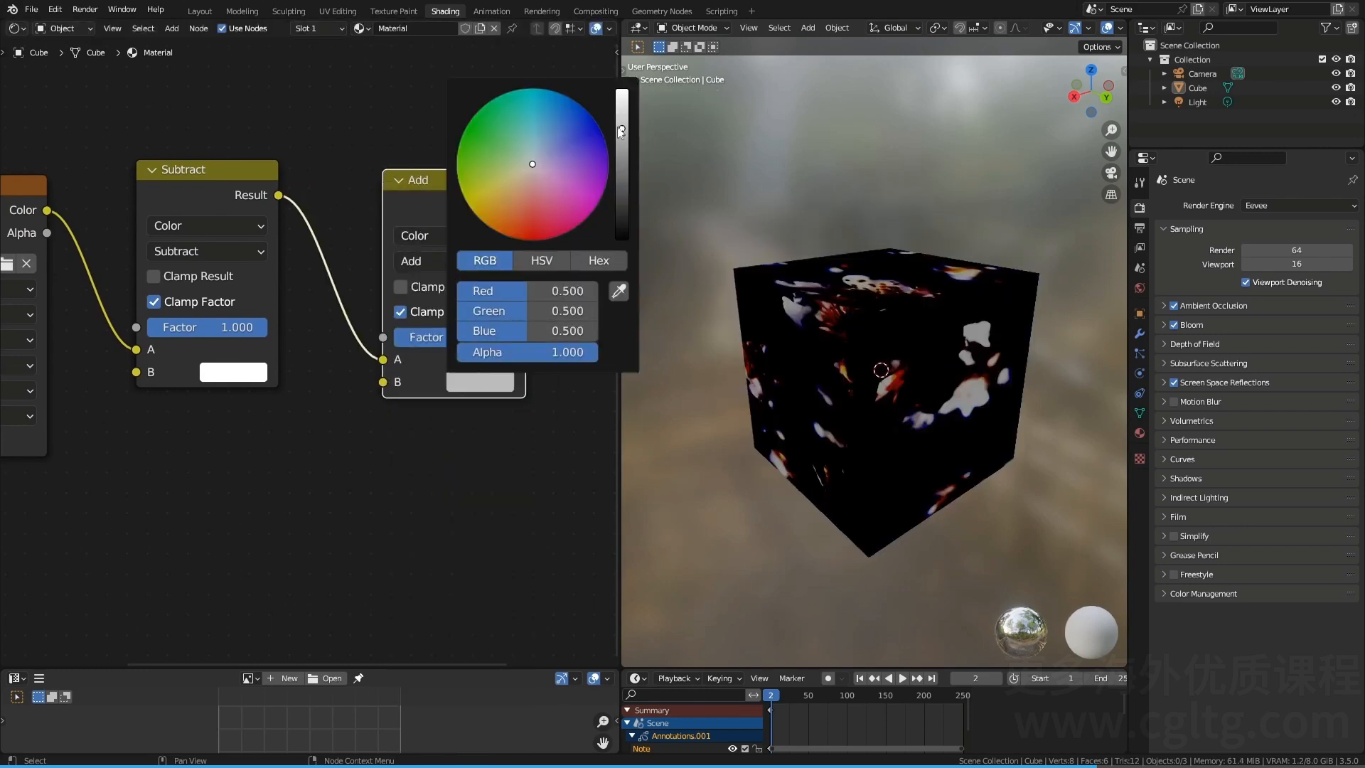
{"action": "left_click_drag", "start_coordinate": [621, 131], "coordinate": [621, 92]}
{"action": "left_click_drag", "start_coordinate": [478, 336], "coordinate": [522, 338]}
{"action": "left_click_drag", "start_coordinate": [472, 189], "coordinate": [458, 168]}
{"action": "left_click_drag", "start_coordinate": [459, 316], "coordinate": [395, 317]}
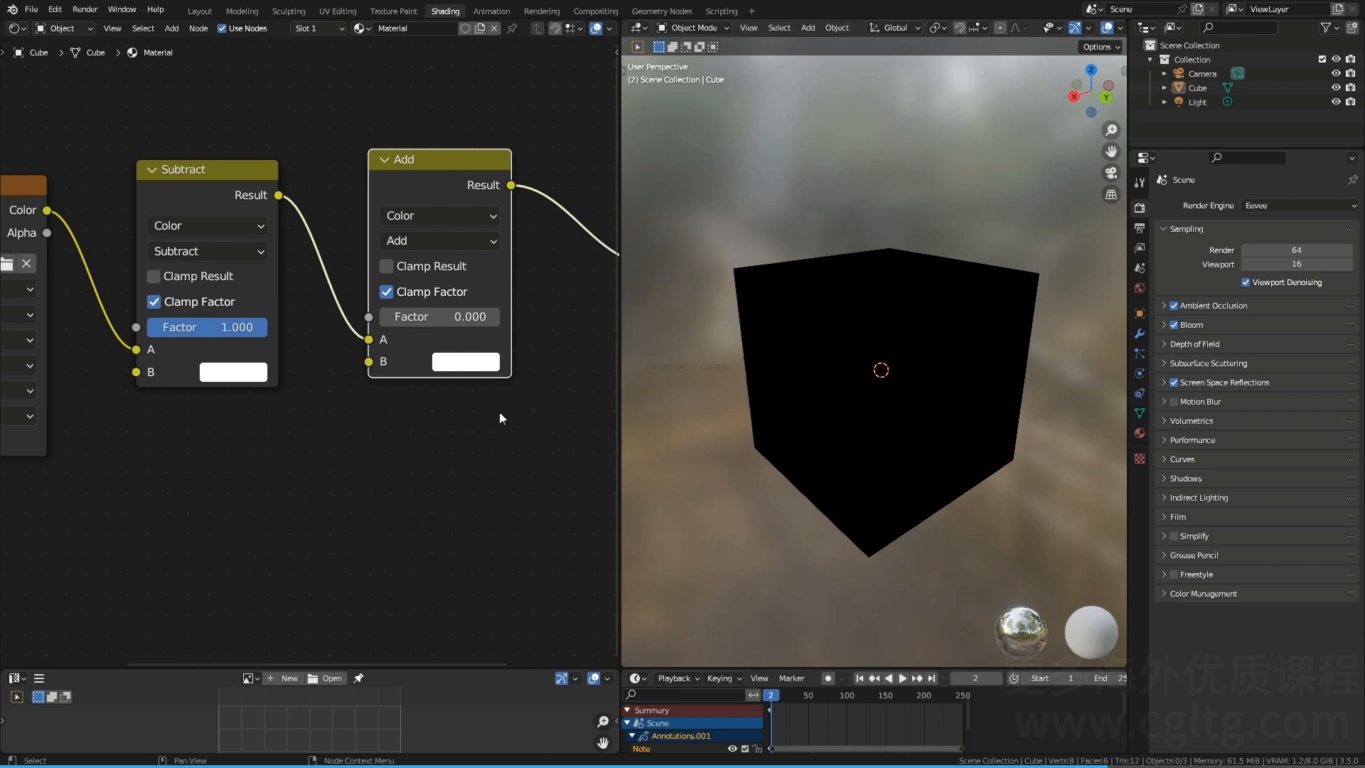
Step: Turn on Clamp Result for the Subtract node and raise the Add node's Factor to 1.000
{"action": "middle_click_drag", "start_coordinate": [373, 408], "coordinate": [406, 393]}
{"action": "scroll", "coordinate": [320, 391], "scroll_direction": "up", "scroll_amount": 1}
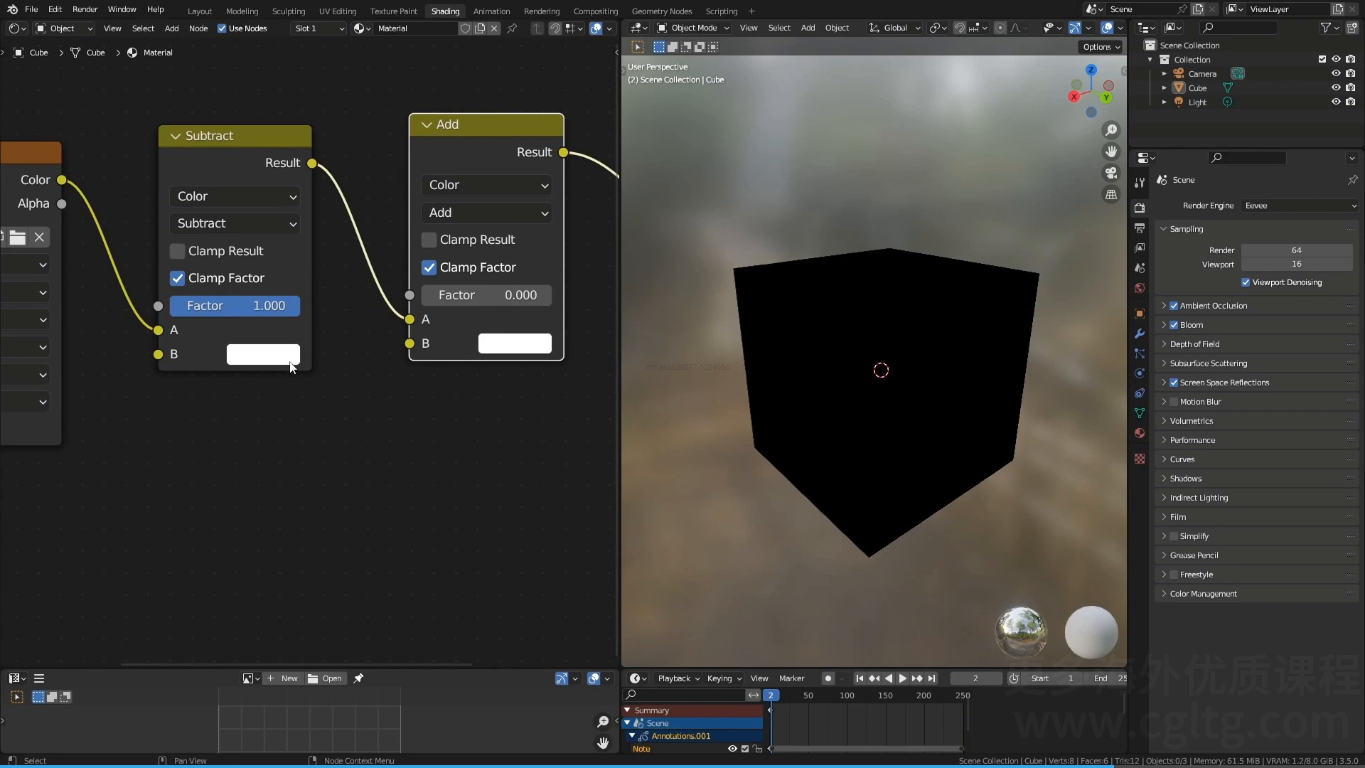
{"action": "middle_click_drag", "start_coordinate": [313, 374], "coordinate": [341, 374]}
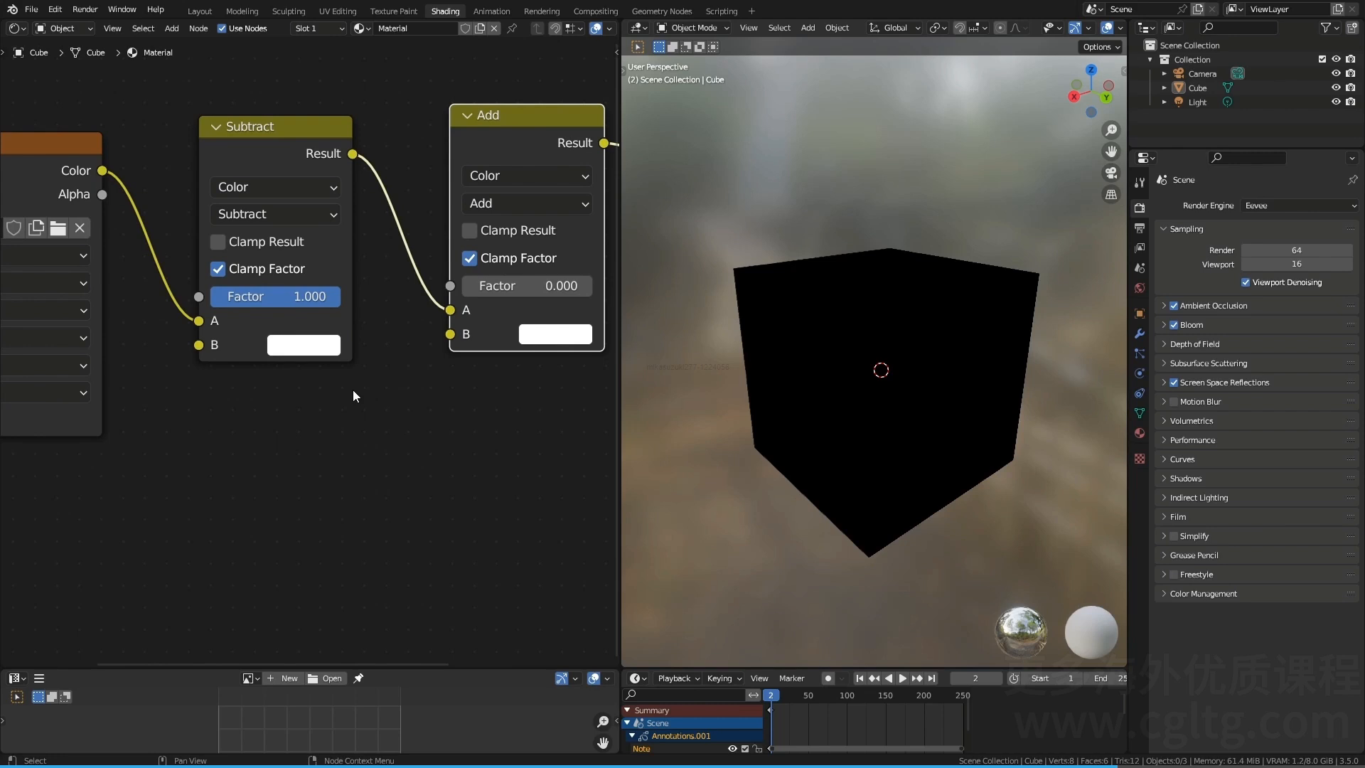
{"action": "middle_click_drag", "start_coordinate": [353, 390], "coordinate": [327, 393]}
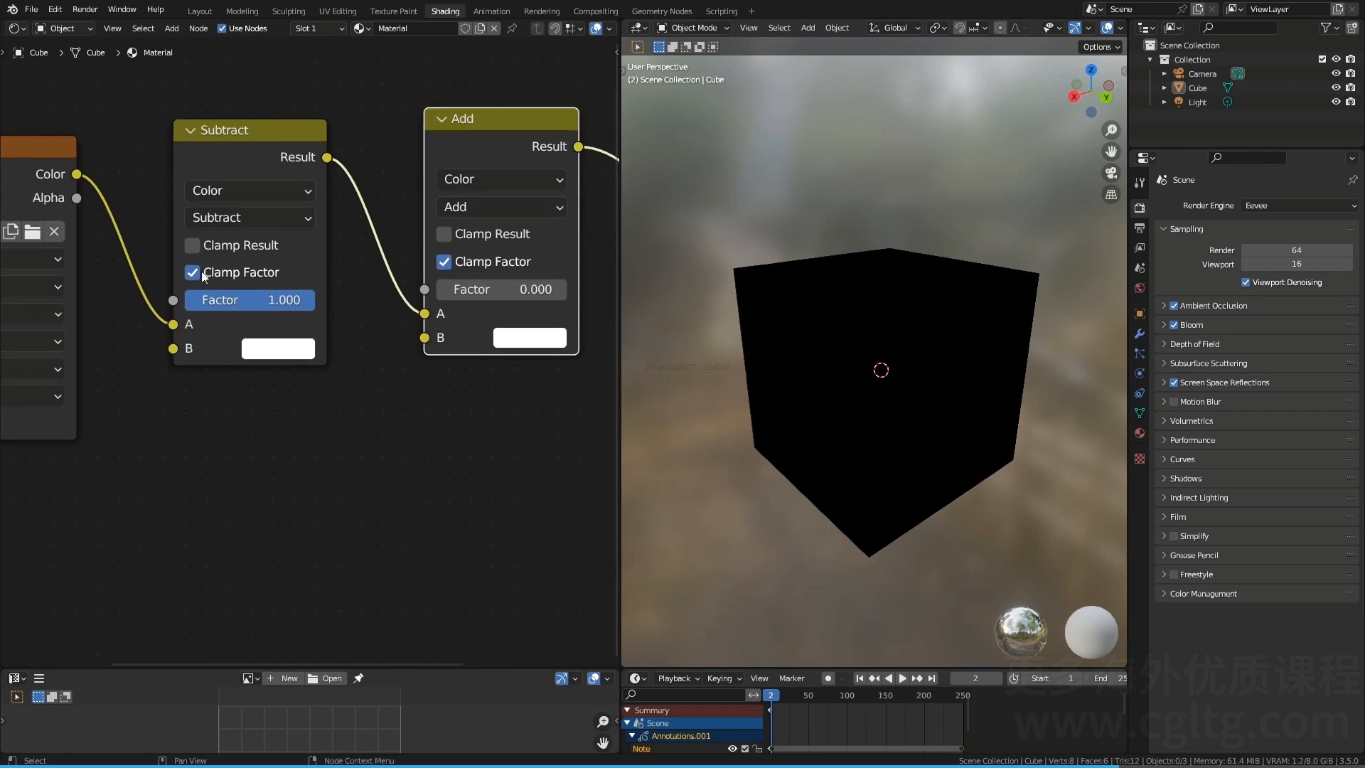
{"action": "left_click", "coordinate": [192, 245]}
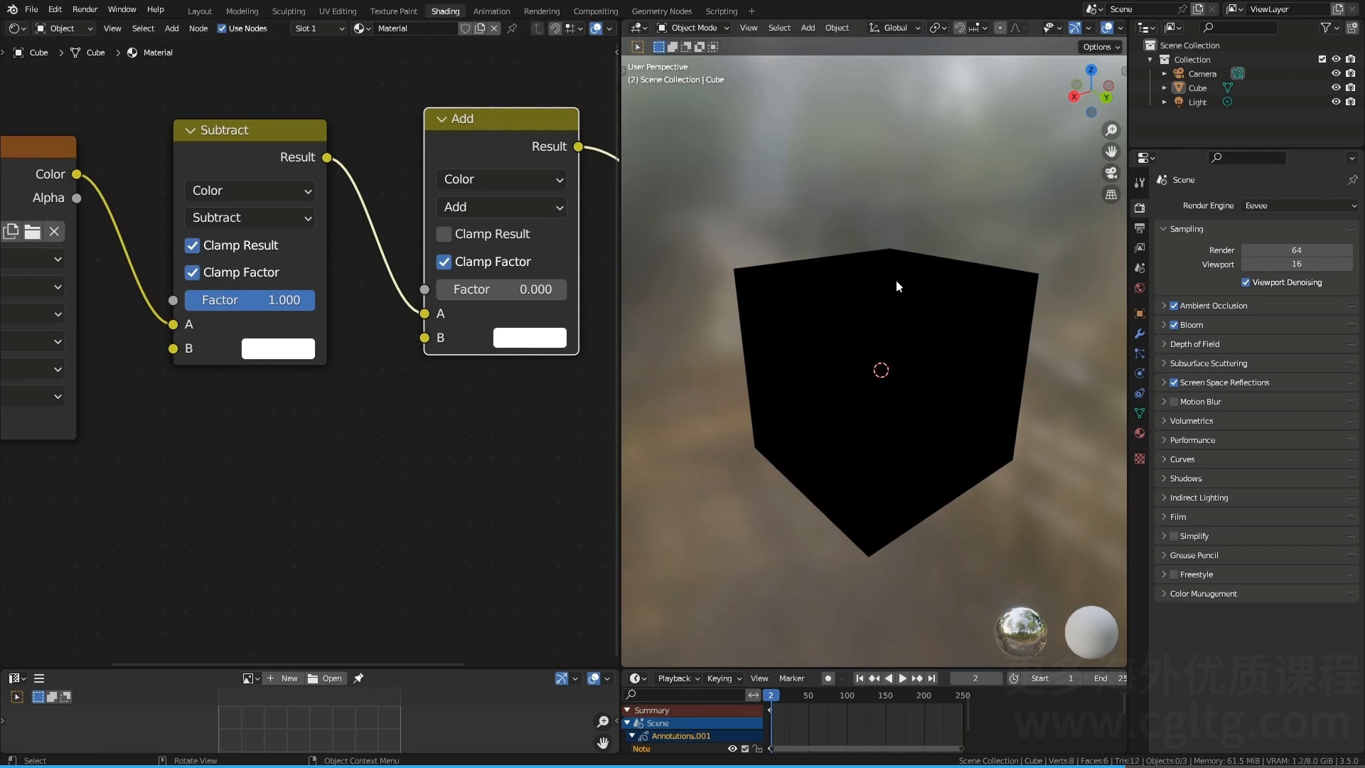
{"action": "left_click", "coordinate": [192, 245]}
{"action": "left_click", "coordinate": [193, 245]}
{"action": "middle_click_drag", "start_coordinate": [533, 377], "coordinate": [481, 382]}
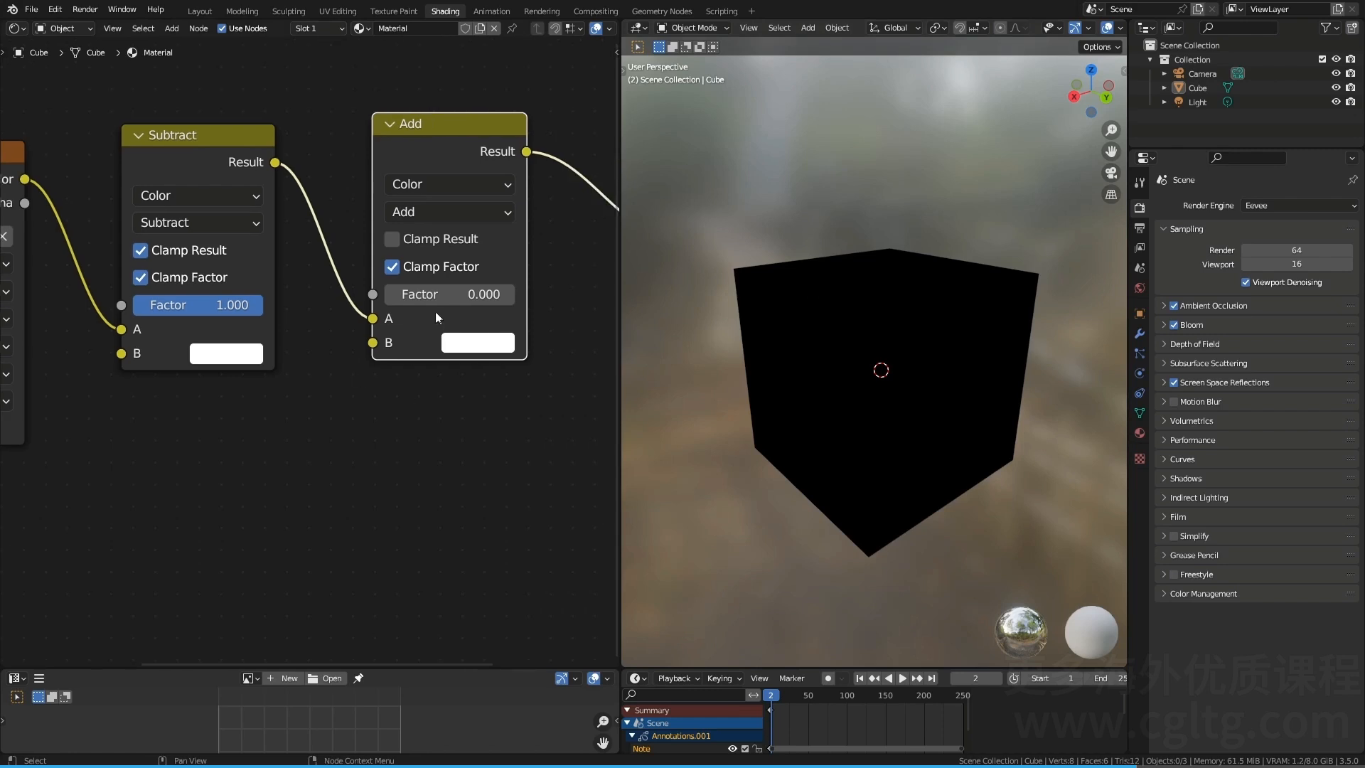
{"action": "left_click_drag", "start_coordinate": [395, 297], "coordinate": [464, 350]}
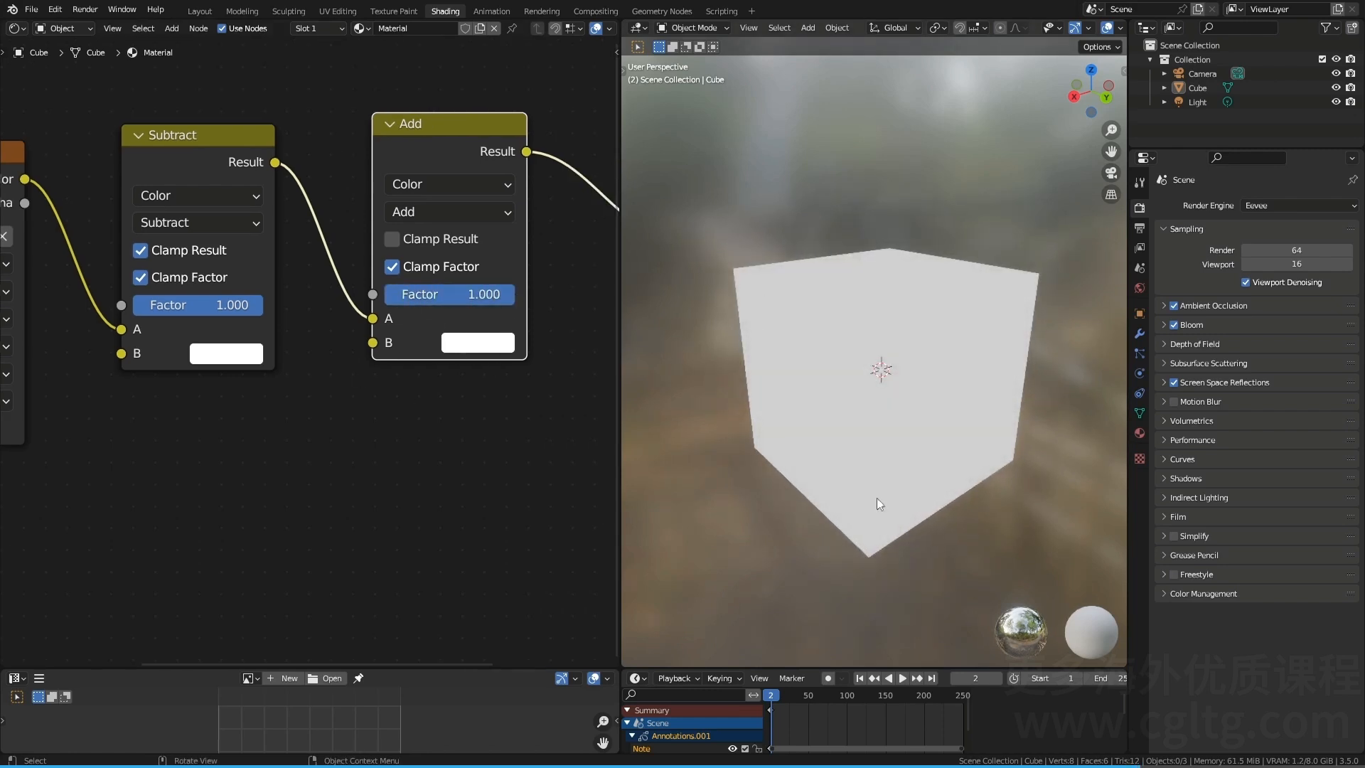
Step: Turn off Clamp Result on the Subtract node and compare the cube's texture
{"action": "middle_click_drag", "start_coordinate": [166, 266], "coordinate": [212, 271]}
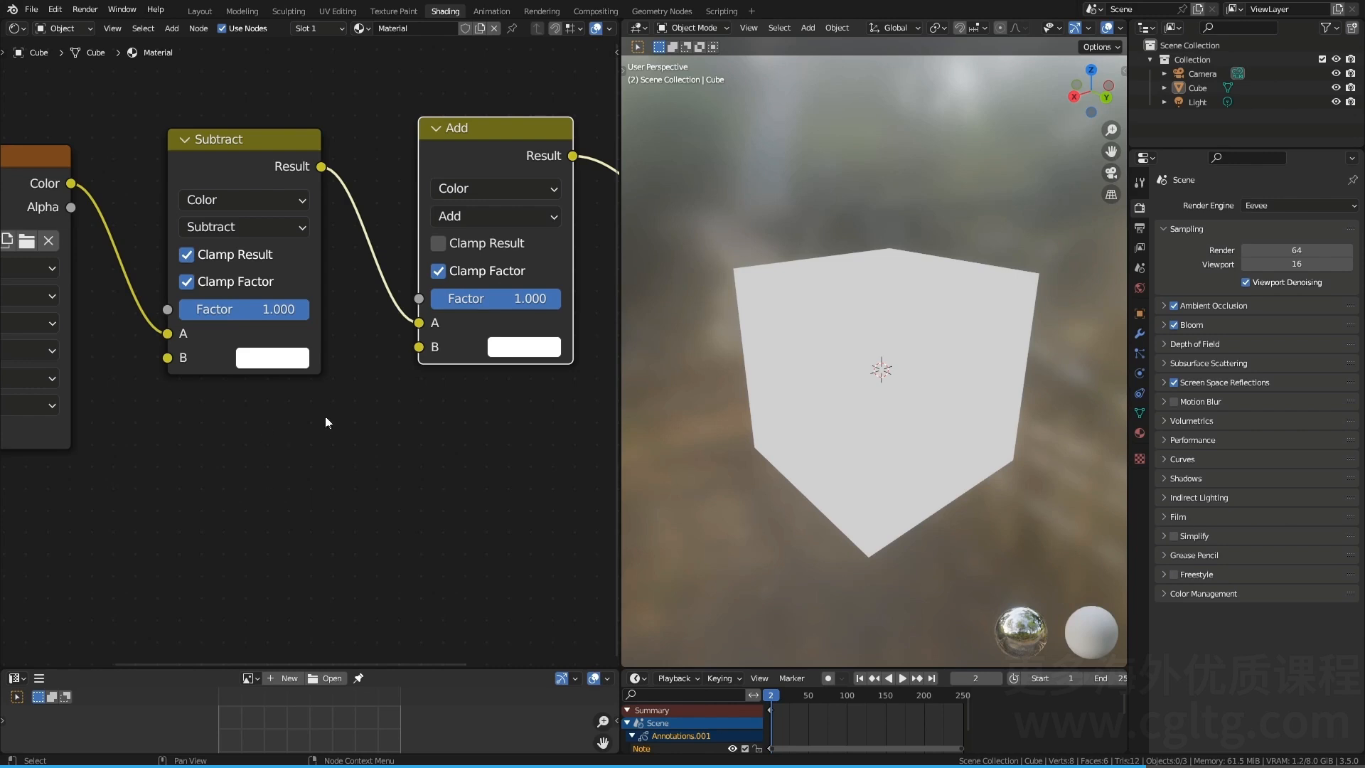
{"action": "left_click", "coordinate": [186, 254]}
{"action": "scroll", "coordinate": [496, 500], "scroll_direction": "down", "scroll_amount": 1}
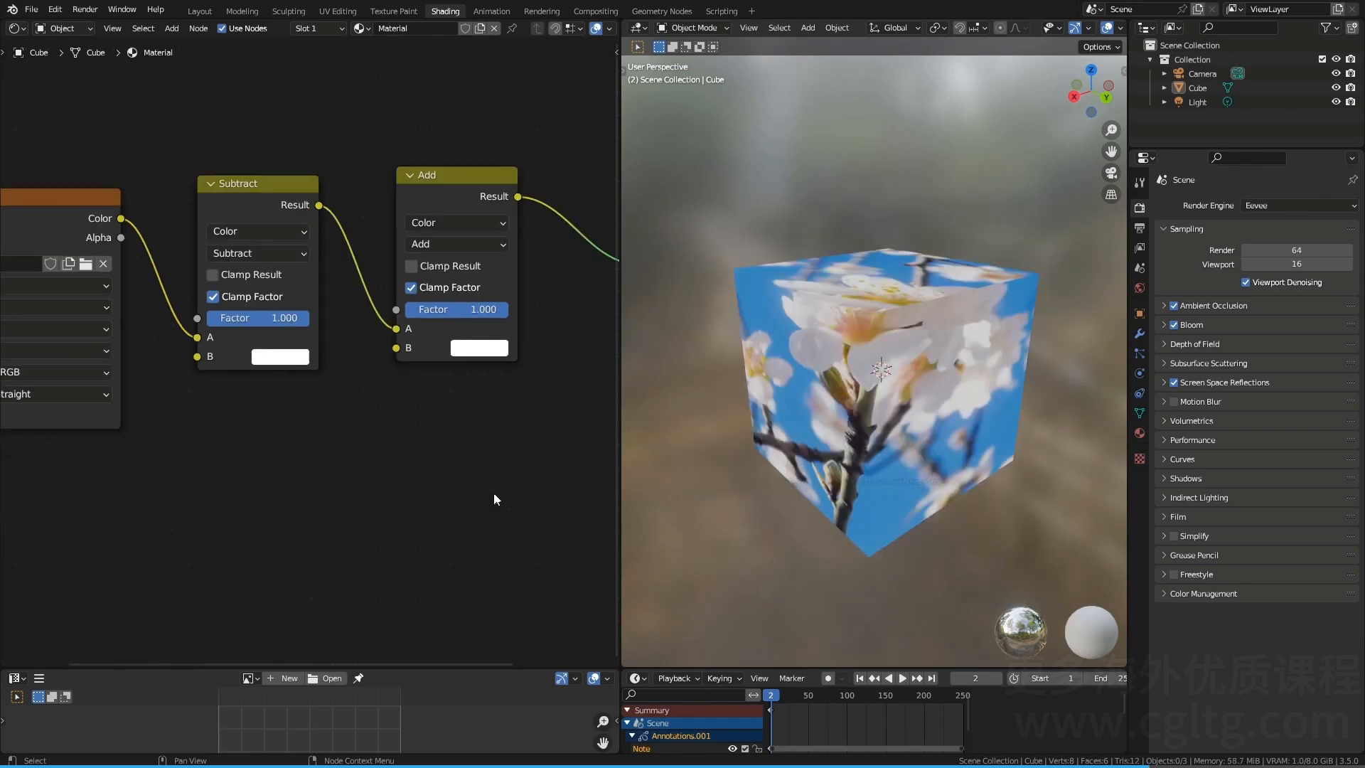
{"action": "scroll", "coordinate": [377, 444], "scroll_direction": "down", "scroll_amount": 1}
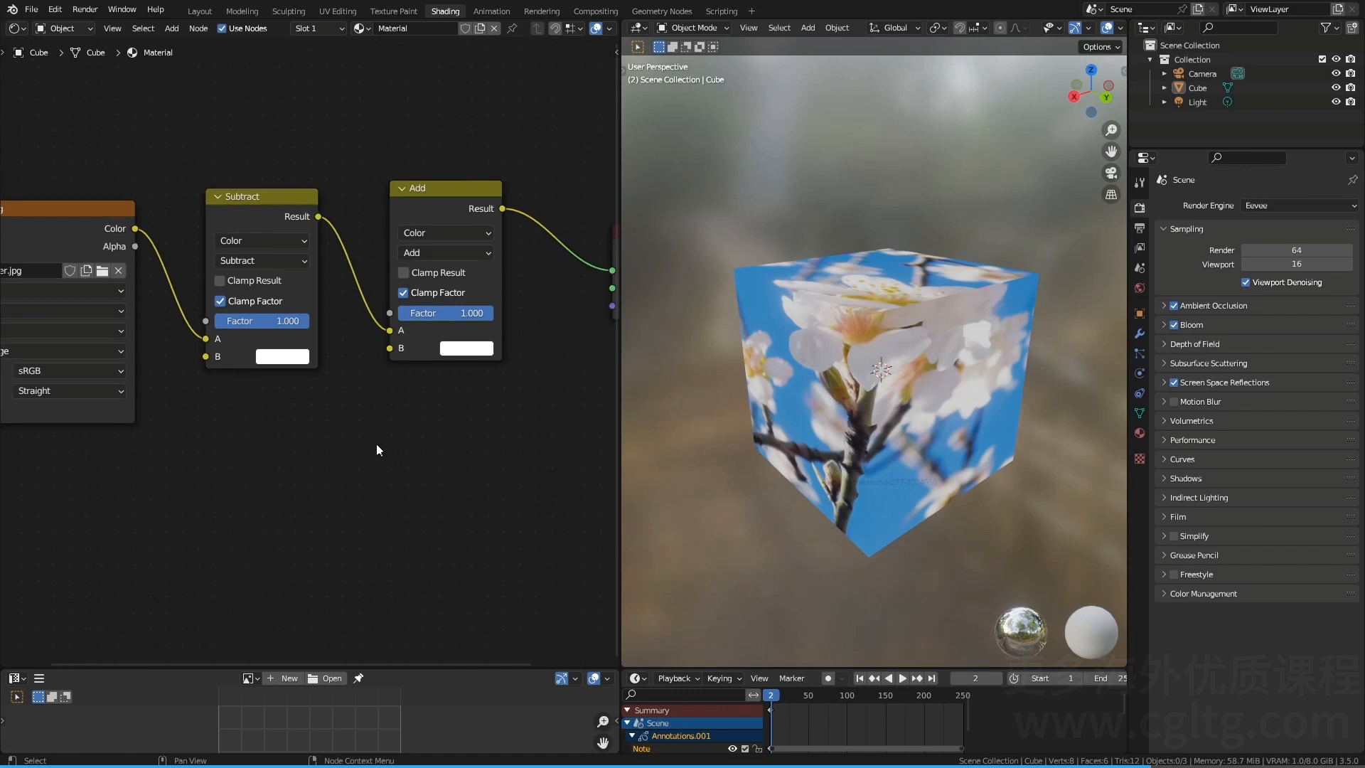
{"action": "middle_click_drag", "start_coordinate": [317, 436], "coordinate": [327, 437]}
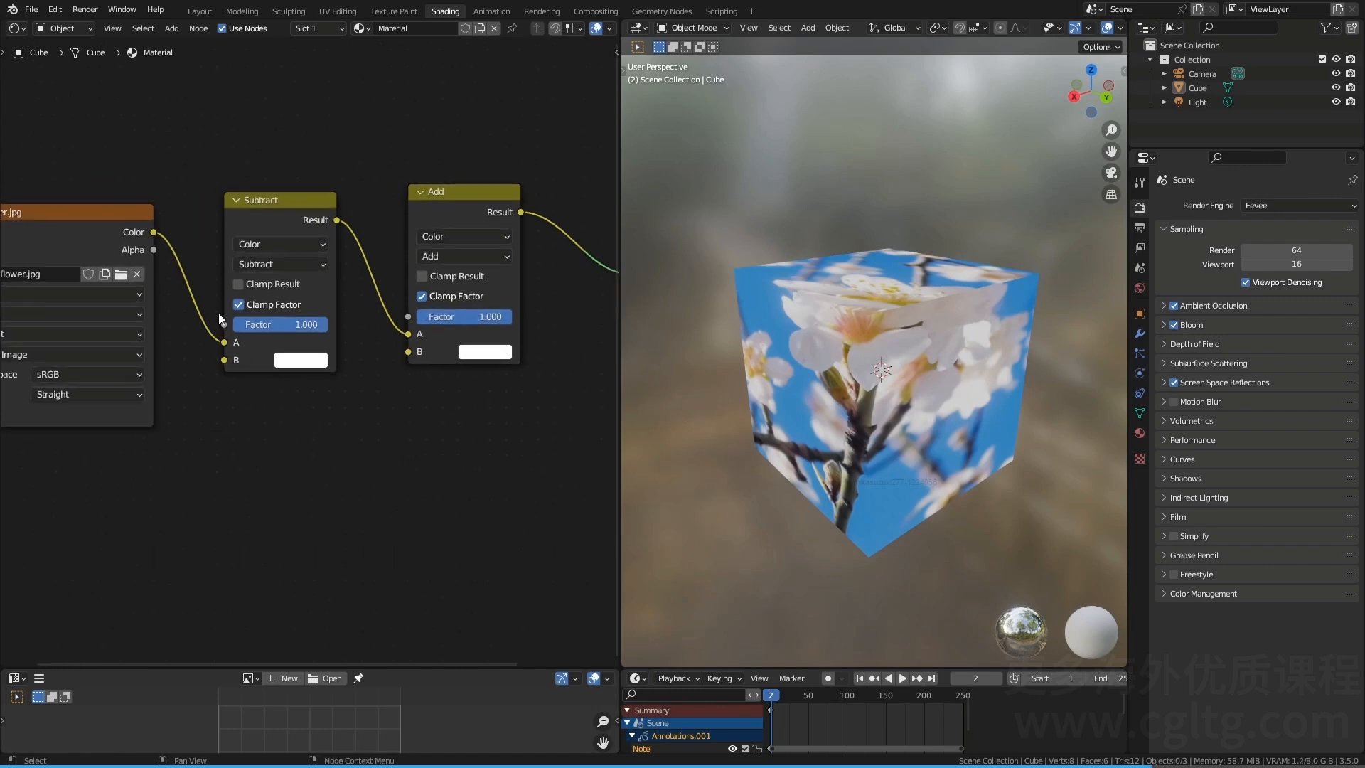
{"action": "scroll", "coordinate": [305, 363], "scroll_direction": "up", "scroll_amount": 1}
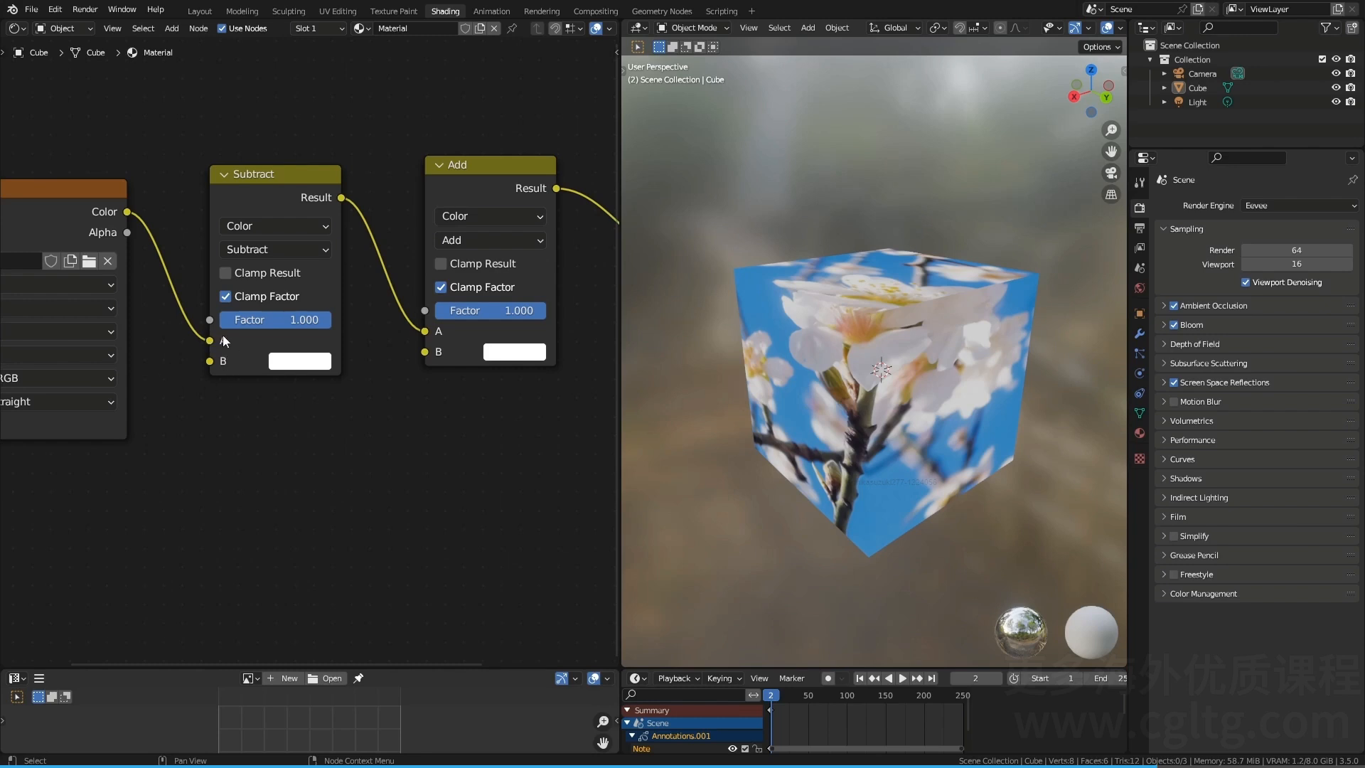
Step: Remove the Subtract and Add color nodes while keeping the flower.jpg link to Material Output, and move the flower.jpg node closer to the output
{"action": "scroll", "coordinate": [243, 323], "scroll_direction": "down", "scroll_amount": 3}
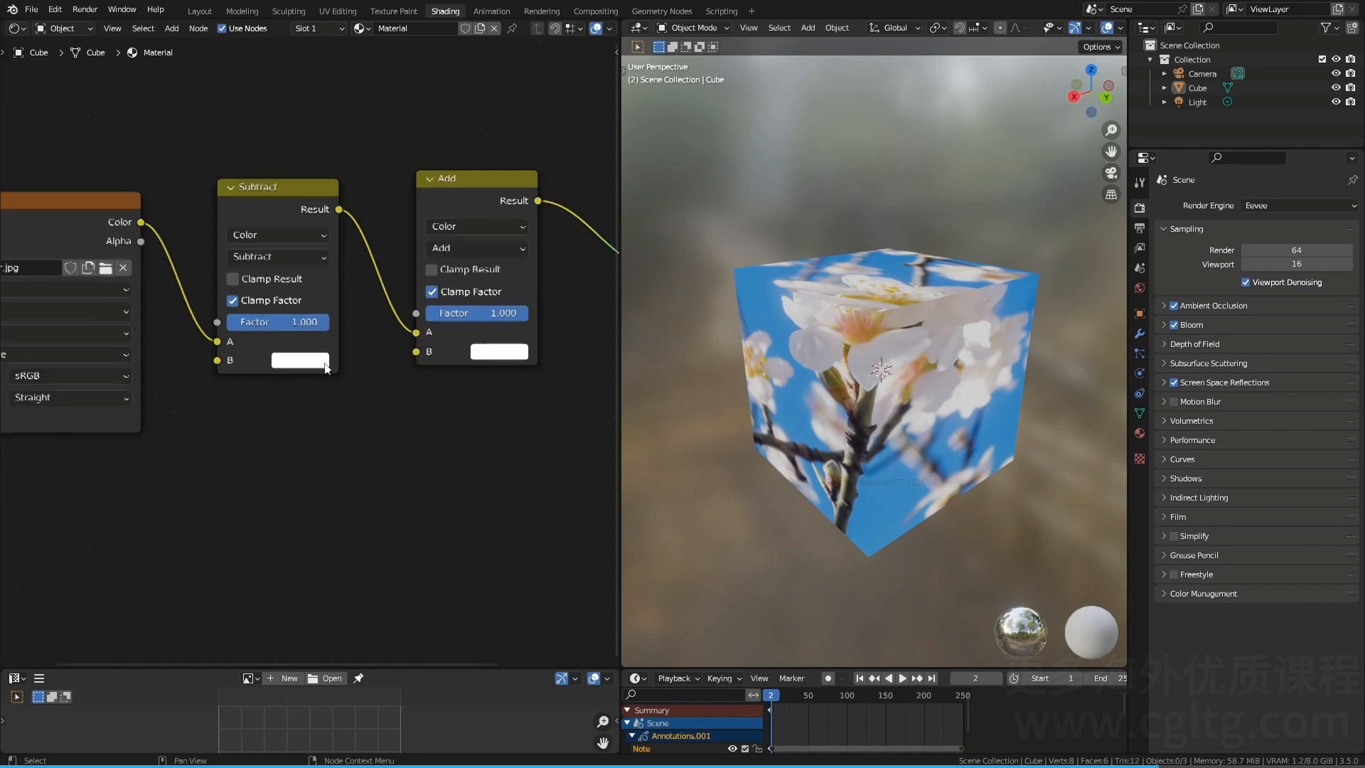
{"action": "middle_click_drag", "start_coordinate": [337, 407], "coordinate": [263, 354]}
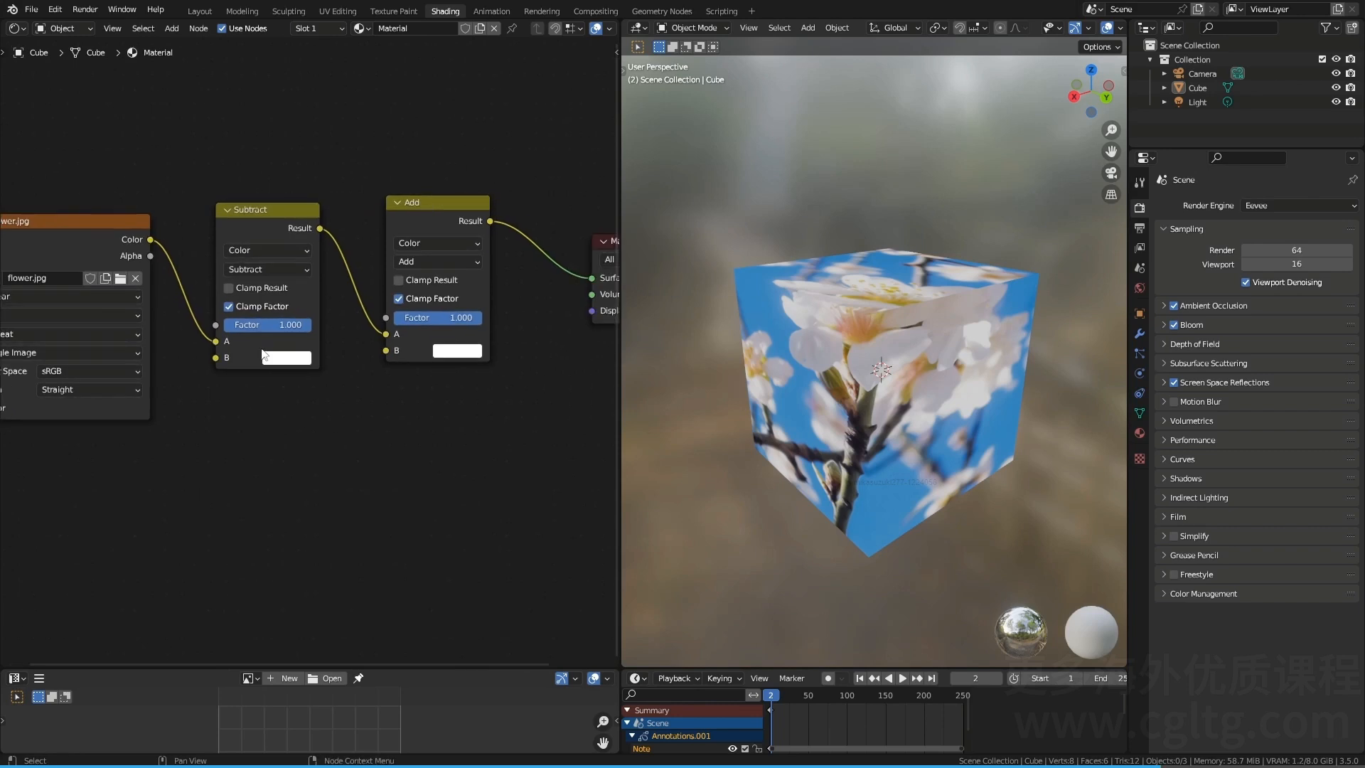
{"action": "left_click_drag", "start_coordinate": [265, 155], "coordinate": [425, 267]}
{"action": "key", "text": "ctrl+x"}
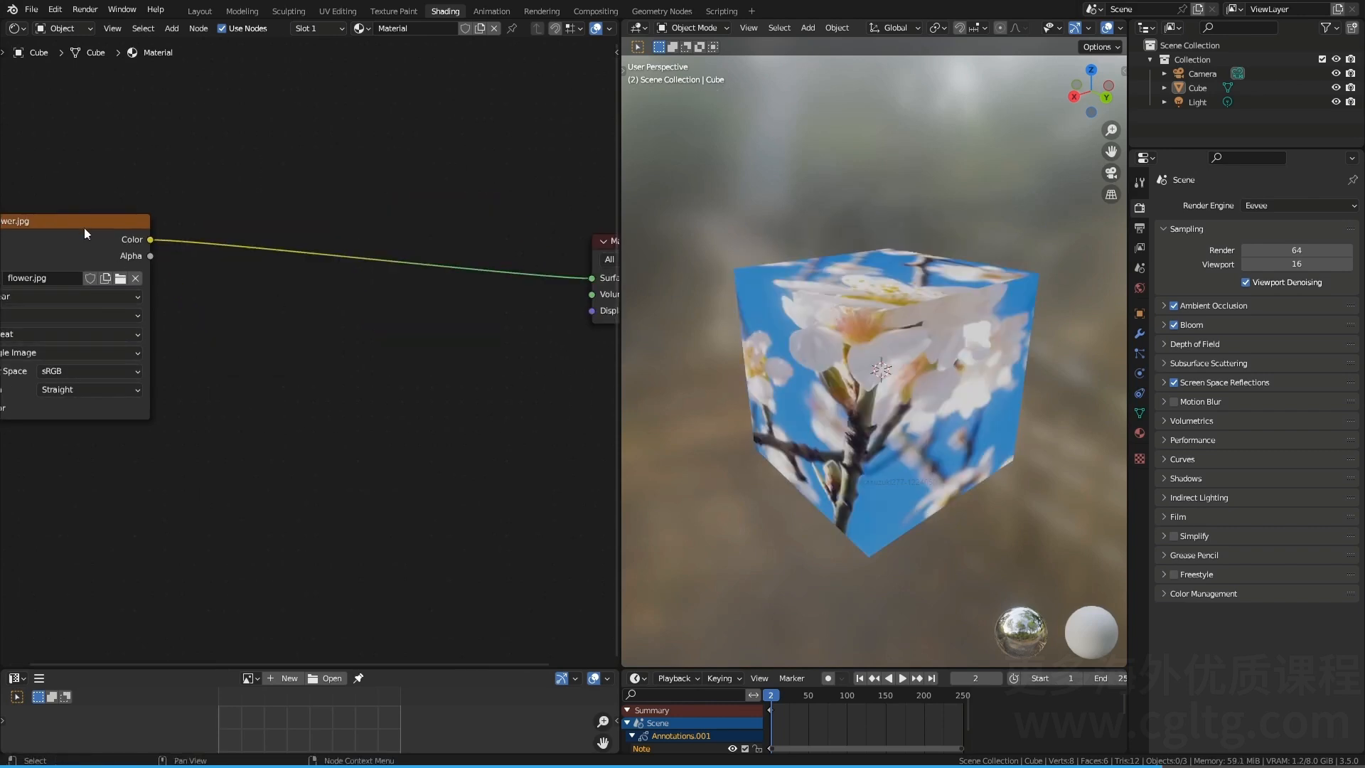
{"action": "left_click_drag", "start_coordinate": [84, 228], "coordinate": [420, 222]}
Step: Add a Texture Coordinate node before the flower.jpg image texture
{"action": "middle_click_drag", "start_coordinate": [164, 326], "coordinate": [302, 307]}
{"action": "scroll", "coordinate": [301, 308], "scroll_direction": "up", "scroll_amount": 4}
{"action": "key", "text": "shift+a"}
{"action": "left_click", "coordinate": [301, 307]}
{"action": "type", "text": "tc"}
{"action": "key", "text": "Return"}
{"action": "left_click", "coordinate": [116, 288]}
{"action": "left_click", "coordinate": [364, 294]}
Step: Add a Vector Math node set to Add and wire it between the UV output and the flower.jpg node's Vector input
{"action": "key", "text": "shift+a"}
{"action": "key", "text": "v"}
{"action": "left_click", "coordinate": [364, 295]}
{"action": "type", "text": "vec"}
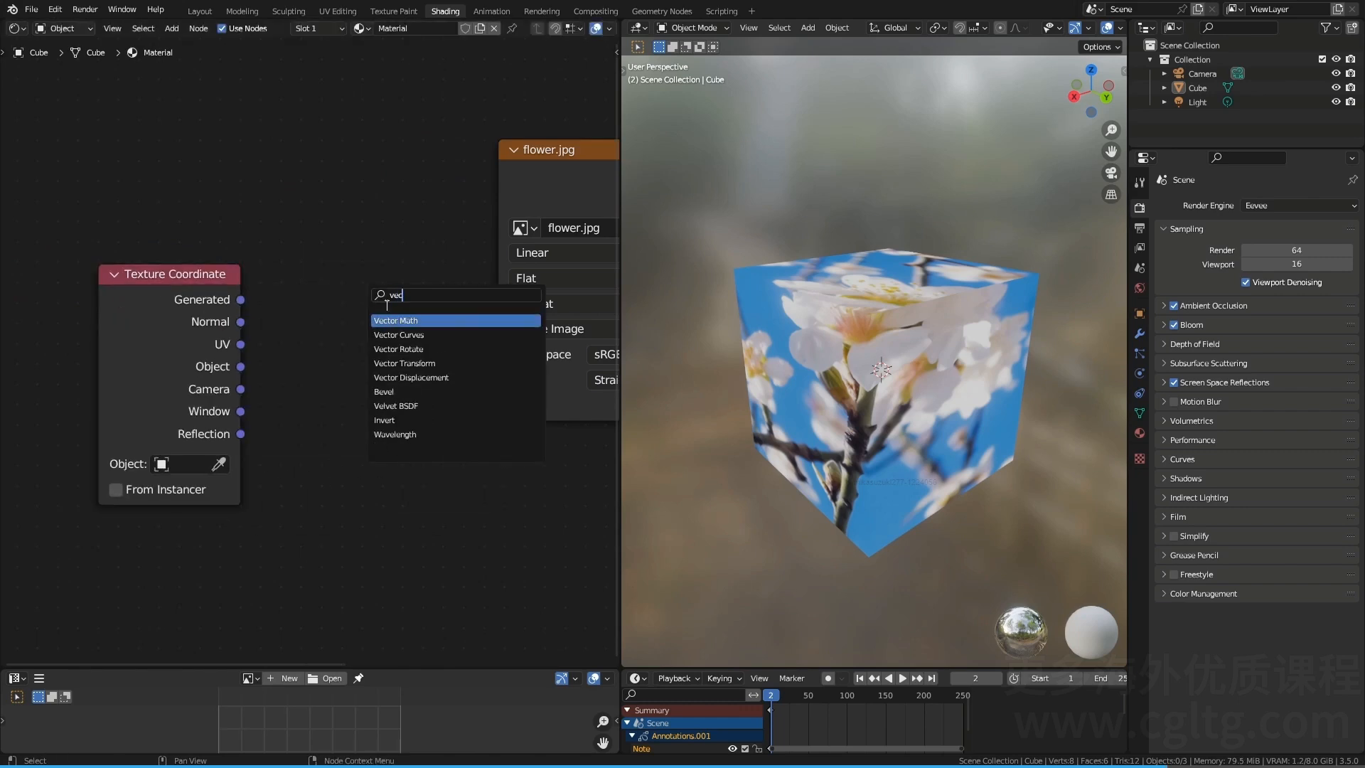
{"action": "key", "text": "Return"}
{"action": "left_click", "coordinate": [312, 295]}
{"action": "left_click_drag", "start_coordinate": [188, 319], "coordinate": [292, 347]}
{"action": "left_click_drag", "start_coordinate": [434, 289], "coordinate": [498, 405]}
{"action": "left_click_drag", "start_coordinate": [374, 273], "coordinate": [330, 251]}
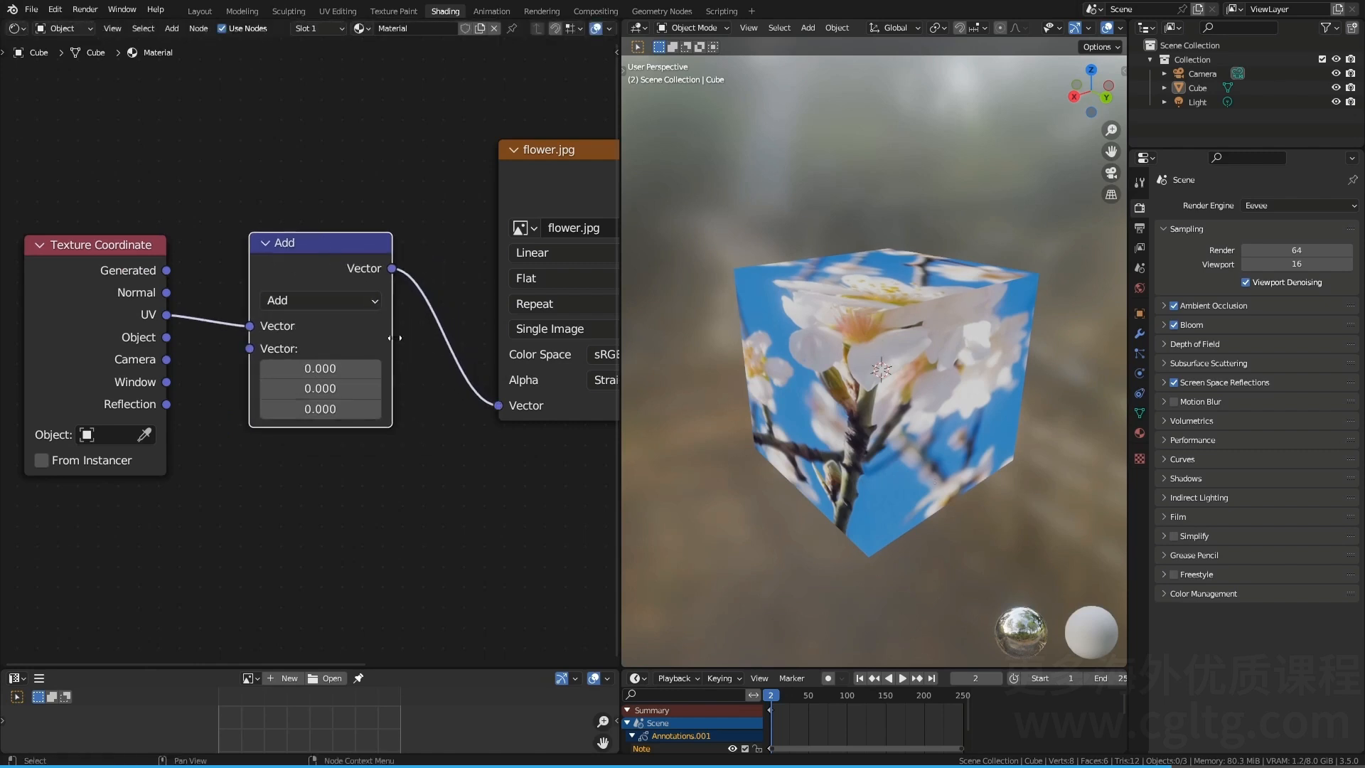
Step: Set the Add node's X value to 0.630 and spread the nodes apart to make room around it
{"action": "scroll", "coordinate": [310, 354], "scroll_direction": "up", "scroll_amount": 1}
{"action": "left_click_drag", "start_coordinate": [326, 371], "coordinate": [389, 371]}
{"action": "scroll", "coordinate": [223, 424], "scroll_direction": "down", "scroll_amount": 3}
{"action": "middle_click_drag", "start_coordinate": [225, 424], "coordinate": [355, 358]}
{"action": "left_click_drag", "start_coordinate": [197, 139], "coordinate": [273, 327]}
{"action": "left_click_drag", "start_coordinate": [96, 349], "coordinate": [70, 191]}
{"action": "left_click", "coordinate": [77, 276]}
{"action": "left_click_drag", "start_coordinate": [256, 247], "coordinate": [289, 311]}
{"action": "left_click_drag", "start_coordinate": [301, 425], "coordinate": [349, 424]}
{"action": "left_click_drag", "start_coordinate": [303, 328], "coordinate": [301, 356]}
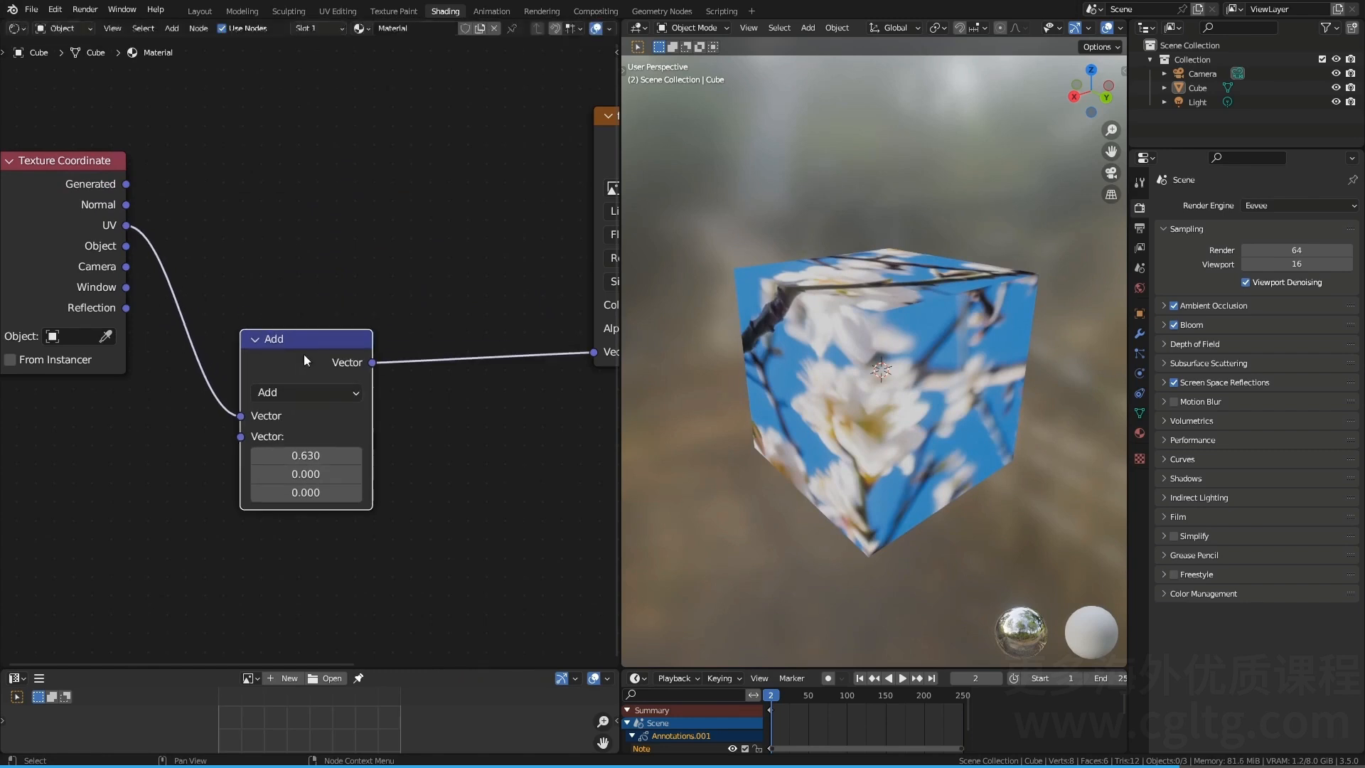
Step: Insert a Mix node between the Add node and the flower.jpg texture and set its data type to Vector
{"action": "left_click_drag", "start_coordinate": [126, 225], "coordinate": [351, 245]}
{"action": "key", "text": "shift+a"}
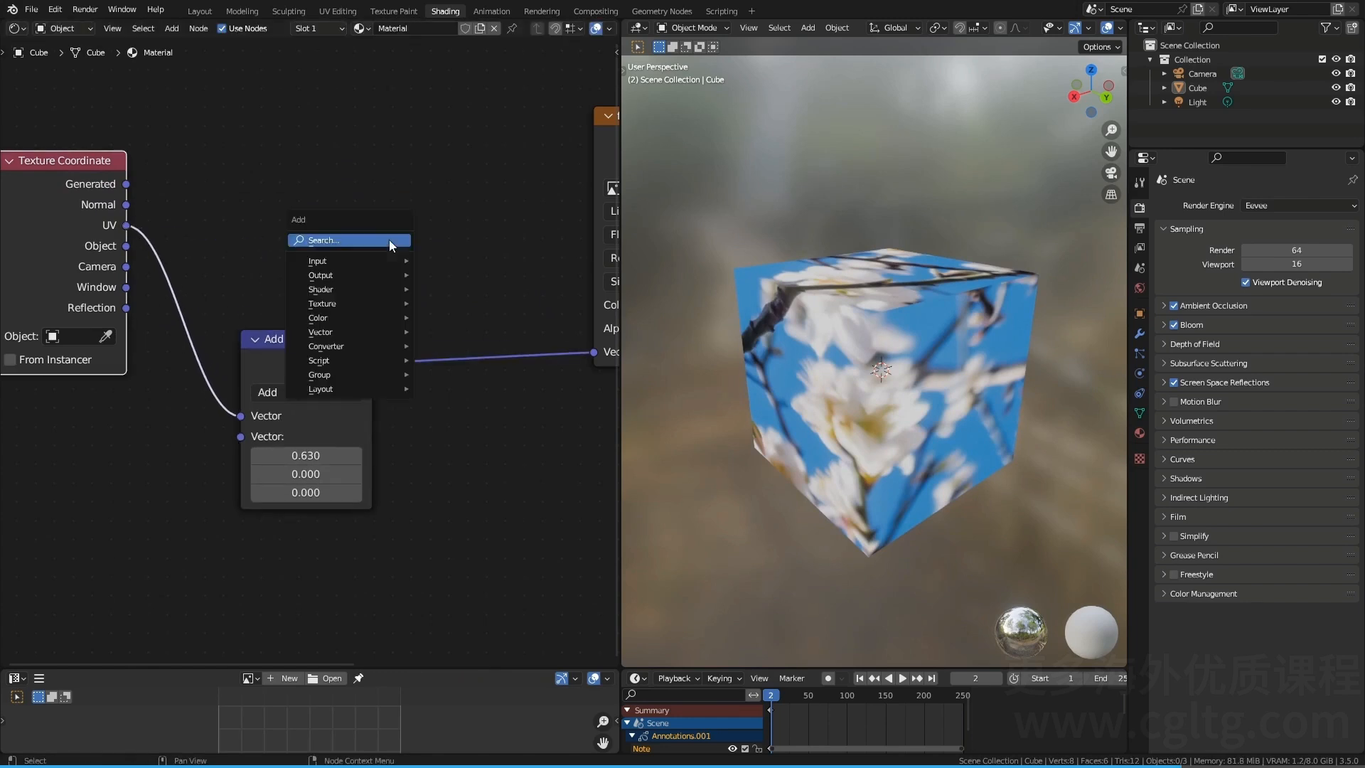
{"action": "type", "text": "mix"}
{"action": "key", "text": "Return"}
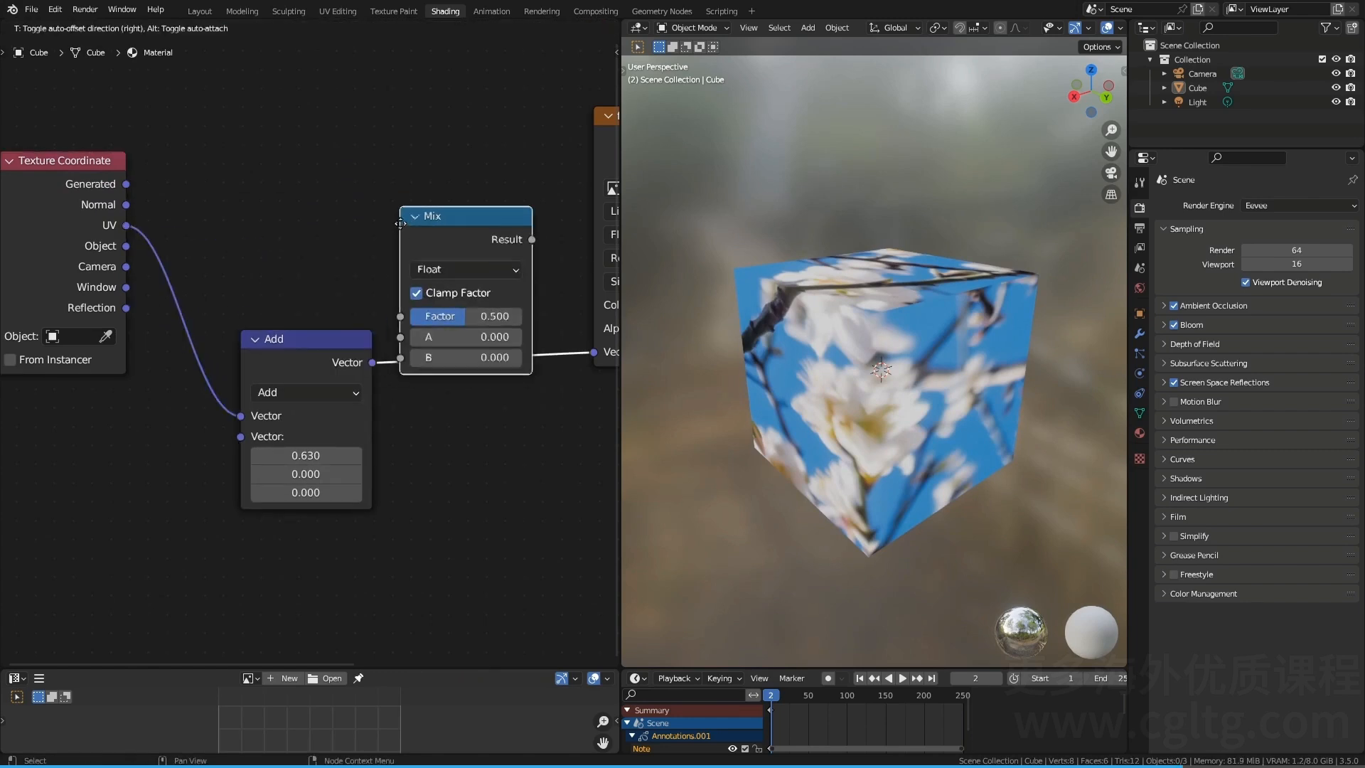
{"action": "left_click", "coordinate": [397, 176]}
{"action": "left_click", "coordinate": [463, 220]}
{"action": "left_click", "coordinate": [449, 267]}
{"action": "left_click_drag", "start_coordinate": [459, 173], "coordinate": [484, 186]}
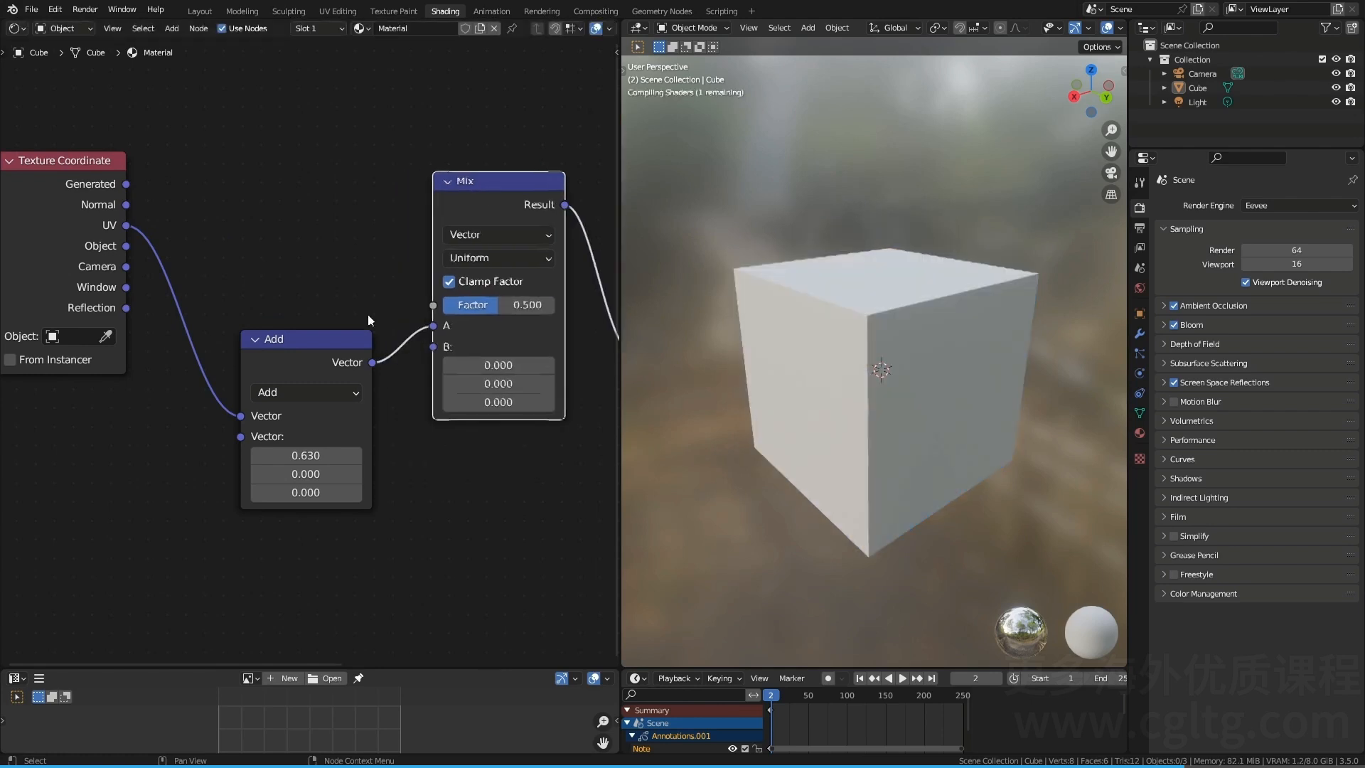
Step: Connect UV to the Mix node's A input and the Add result to B, and raise its Factor to 1.000
{"action": "left_click_drag", "start_coordinate": [447, 327], "coordinate": [435, 347]}
{"action": "left_click_drag", "start_coordinate": [126, 225], "coordinate": [454, 327]}
{"action": "mouse_move", "coordinate": [283, 354]}
{"action": "left_mouse_down"}
{"action": "mouse_move", "coordinate": [246, 383]}
{"action": "mouse_move", "coordinate": [305, 351]}
{"action": "left_mouse_up"}
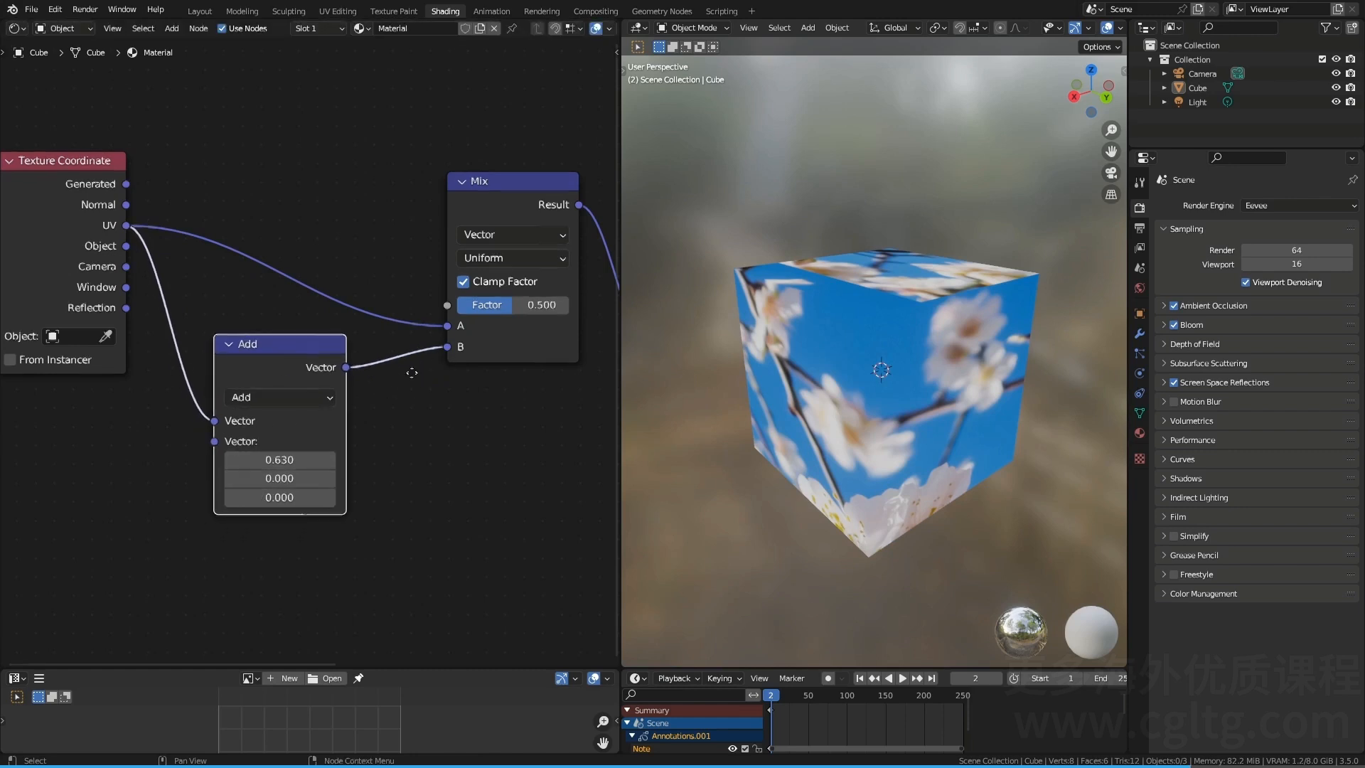
{"action": "middle_click_drag", "start_coordinate": [447, 353], "coordinate": [322, 348]}
{"action": "left_click_drag", "start_coordinate": [341, 309], "coordinate": [427, 311]}
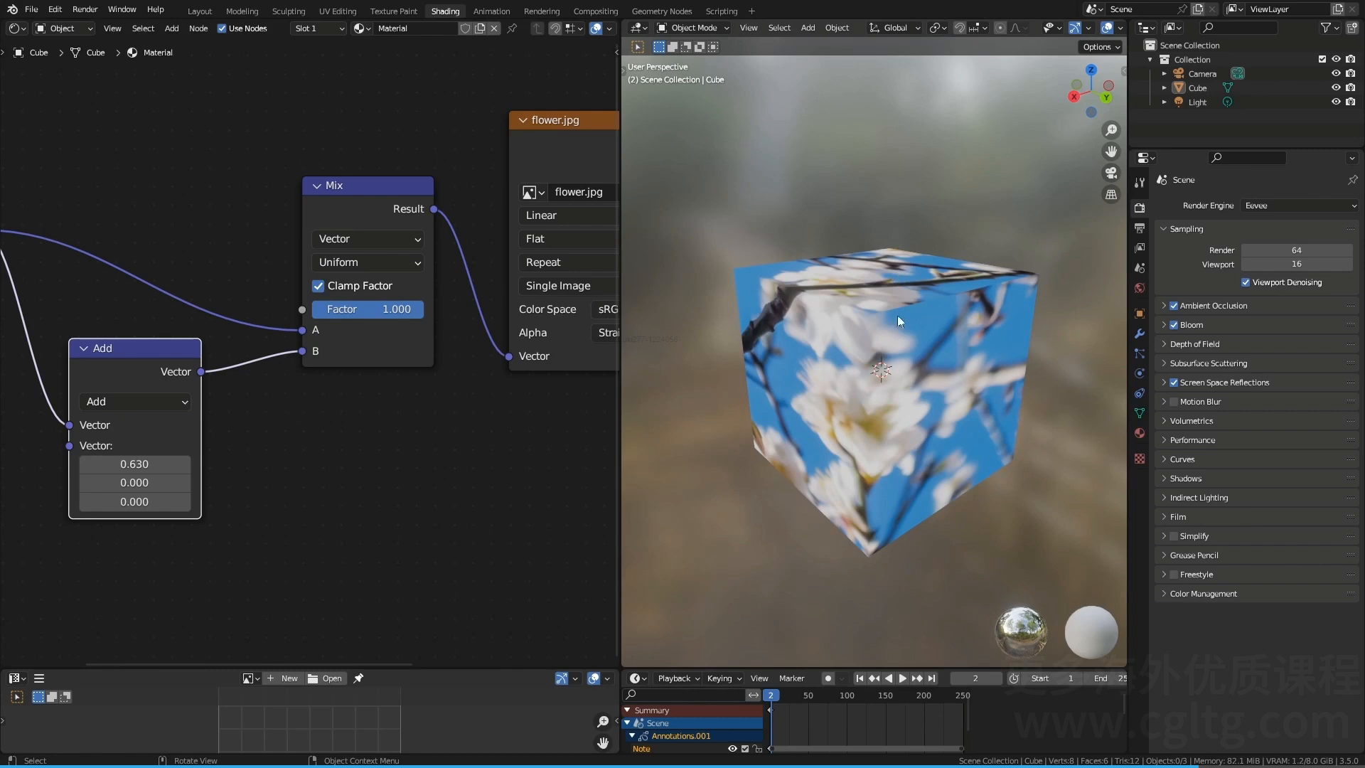
Step: Lower the Mix node's Factor to 0.000 and compare the texture on the cube
{"action": "mouse_move", "coordinate": [881, 323]}
{"action": "middle_mouse_down"}
{"action": "mouse_move", "coordinate": [851, 341]}
{"action": "mouse_move", "coordinate": [886, 347]}
{"action": "middle_mouse_up"}
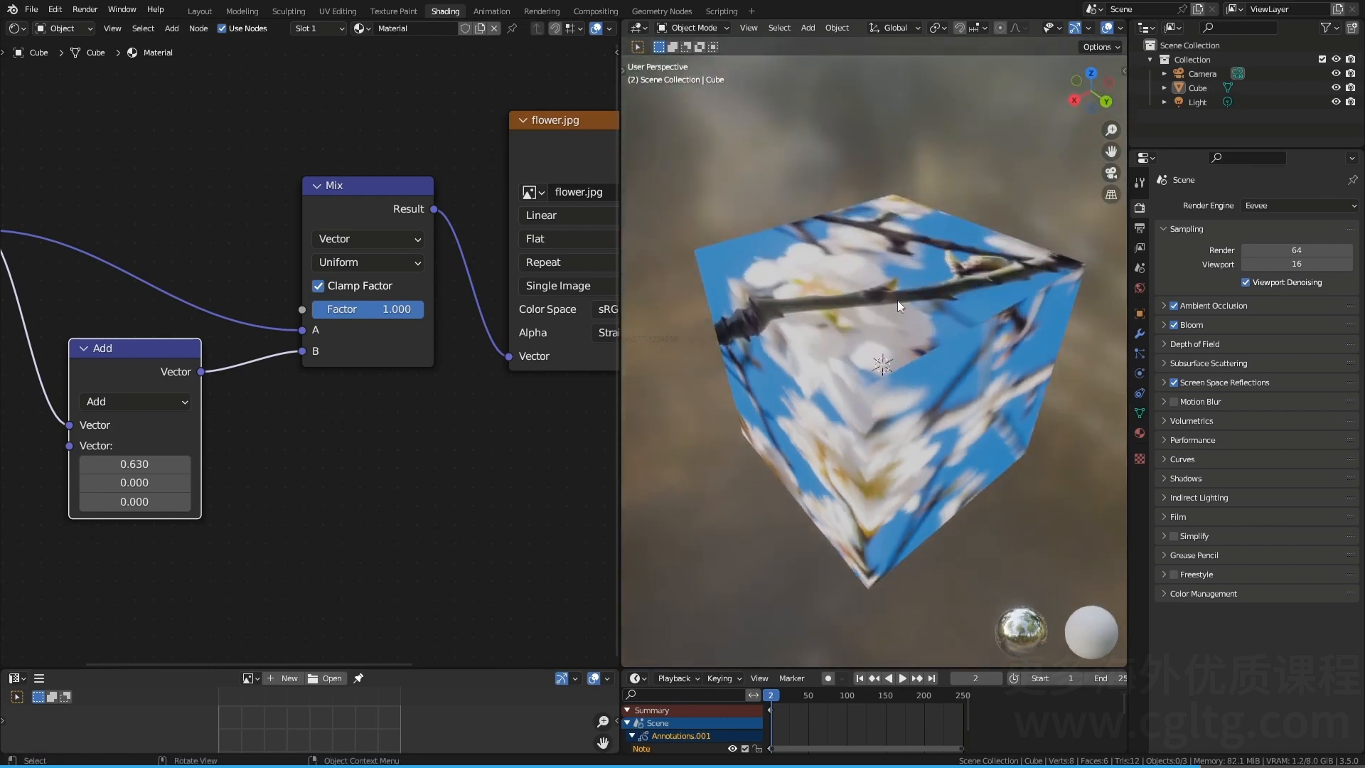
{"action": "left_click_drag", "start_coordinate": [360, 215], "coordinate": [337, 228]}
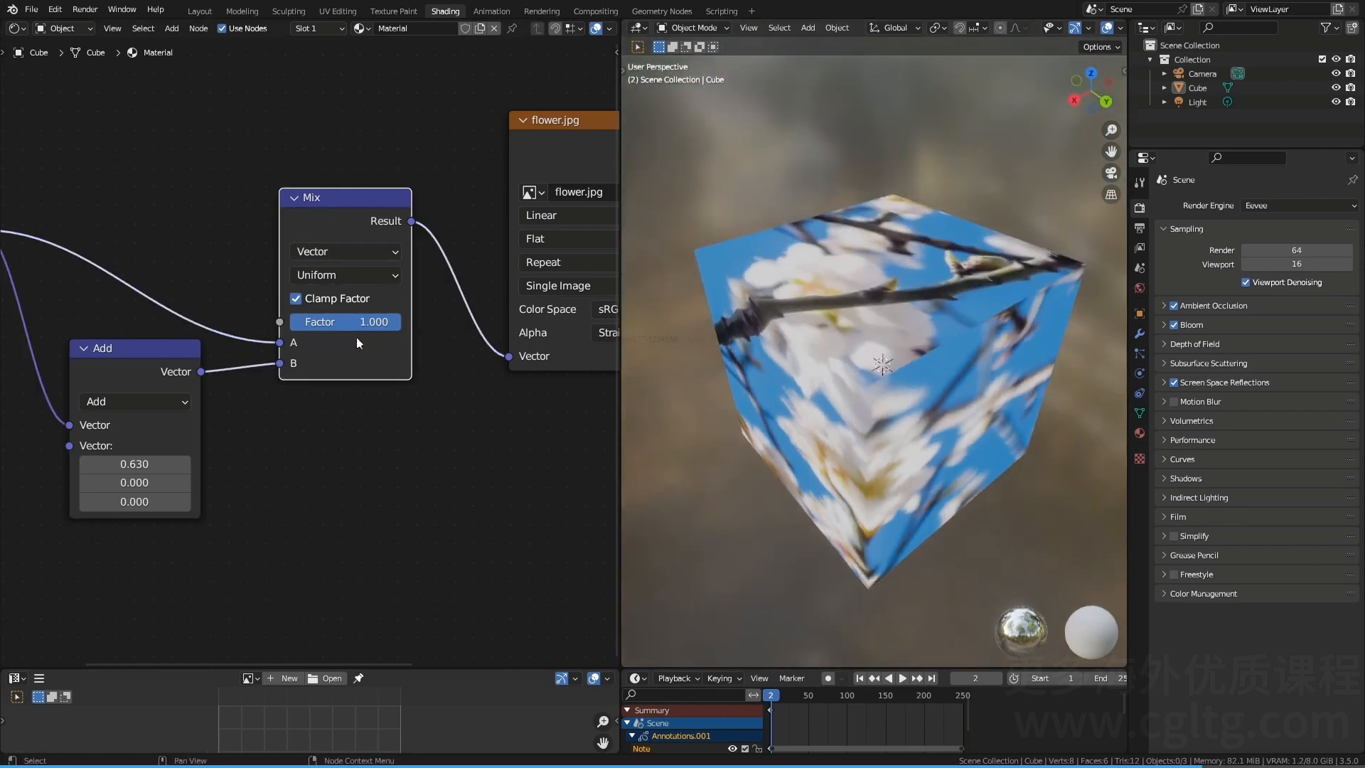
{"action": "left_click_drag", "start_coordinate": [391, 321], "coordinate": [301, 326]}
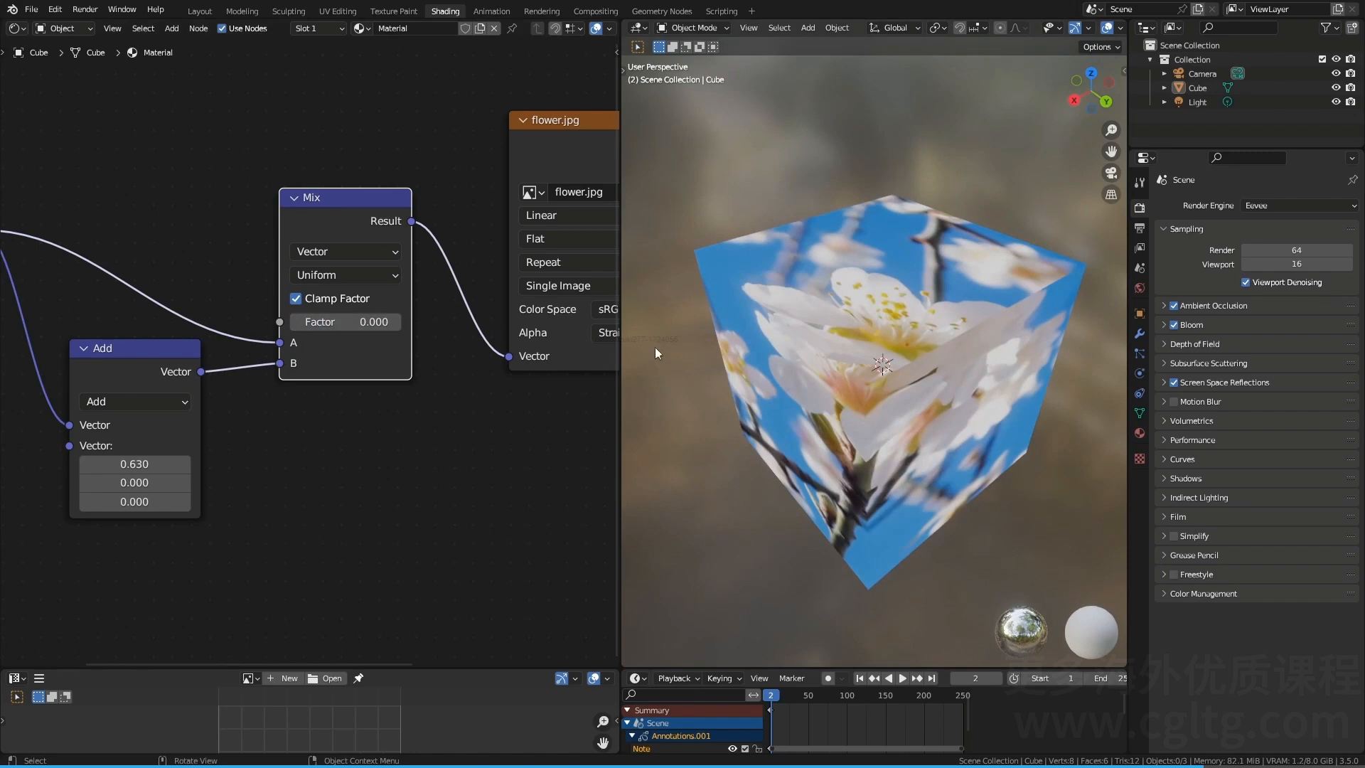
{"action": "scroll", "coordinate": [887, 393], "scroll_direction": "down", "scroll_amount": 1}
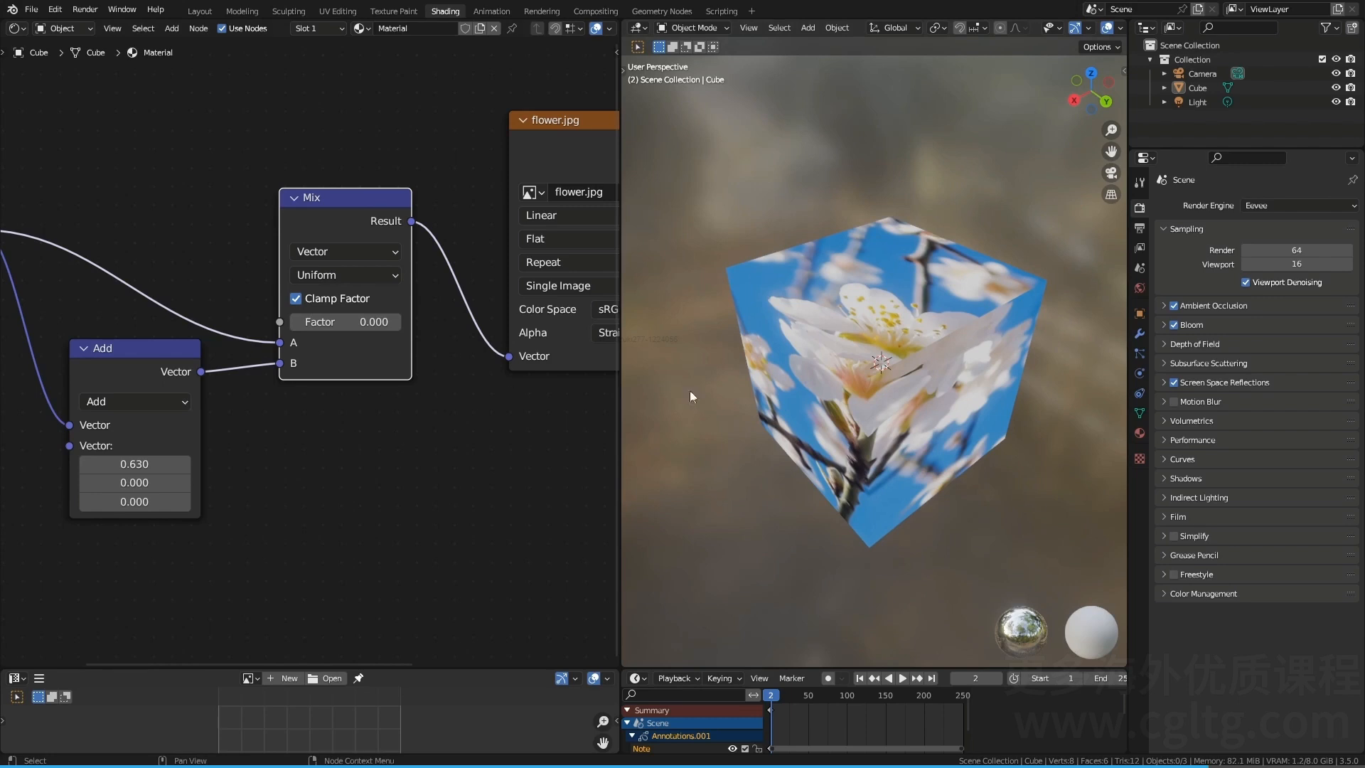
Step: Space out the Texture Coordinate and Add nodes and delete the Mix node
{"action": "scroll", "coordinate": [361, 391], "scroll_direction": "down", "scroll_amount": 2}
{"action": "middle_click_drag", "start_coordinate": [261, 451], "coordinate": [480, 405]}
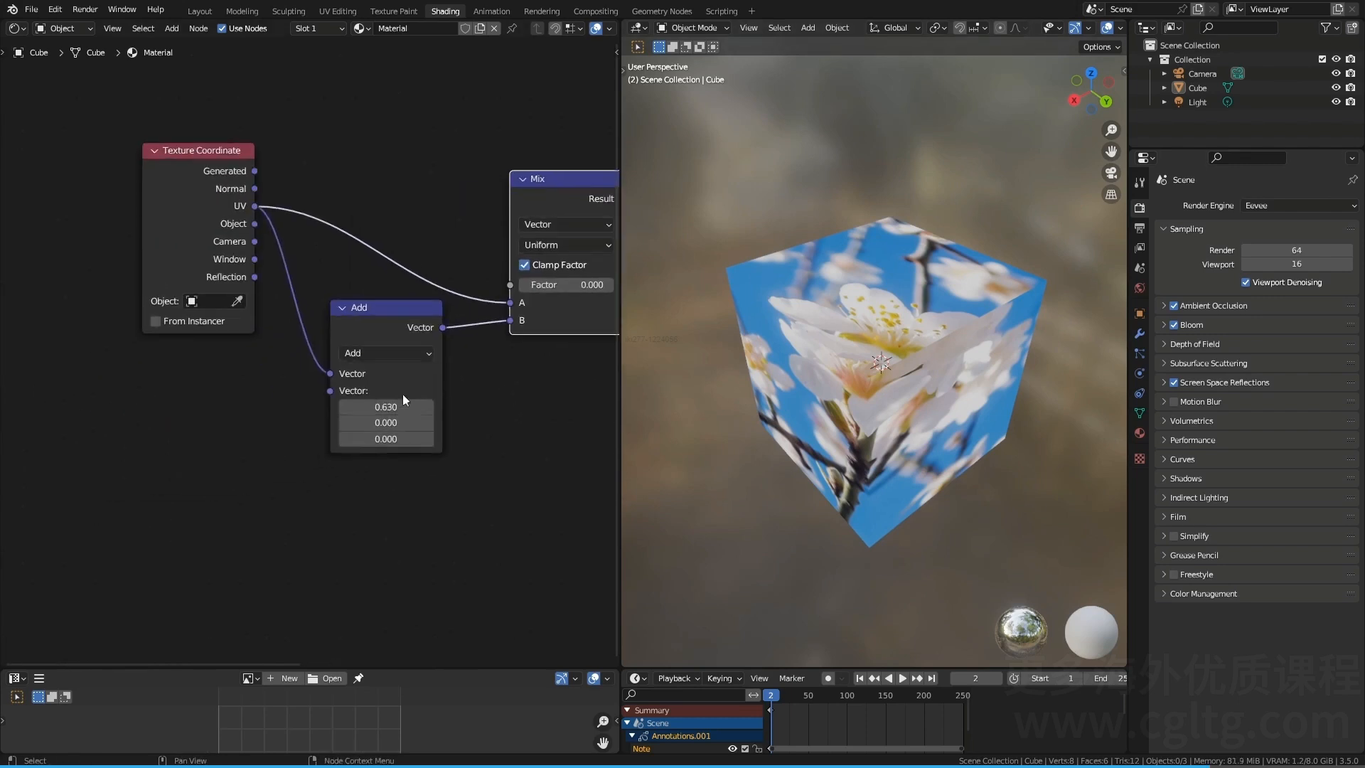
{"action": "left_click_drag", "start_coordinate": [195, 221], "coordinate": [85, 218]}
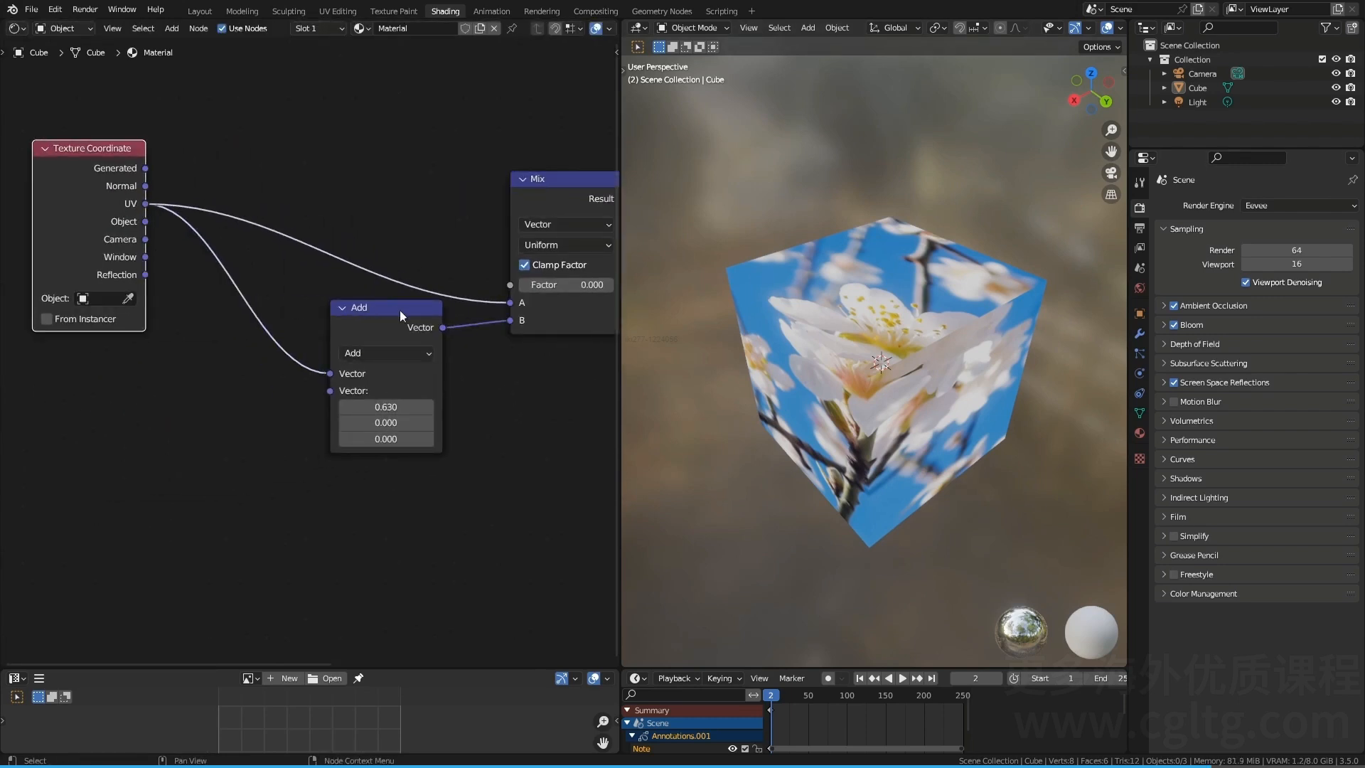
{"action": "left_click_drag", "start_coordinate": [399, 310], "coordinate": [318, 315]}
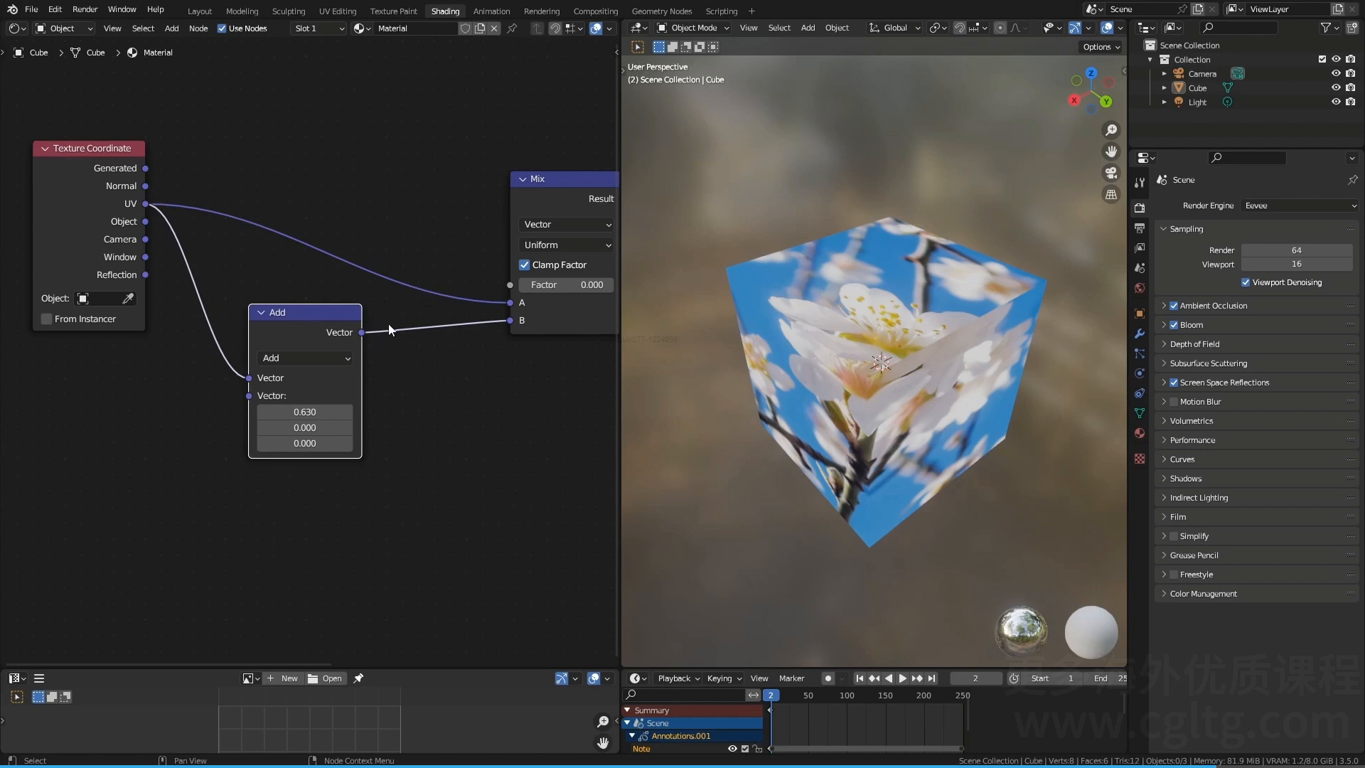
{"action": "middle_click_drag", "start_coordinate": [374, 353], "coordinate": [294, 348]}
{"action": "left_click", "coordinate": [478, 187]}
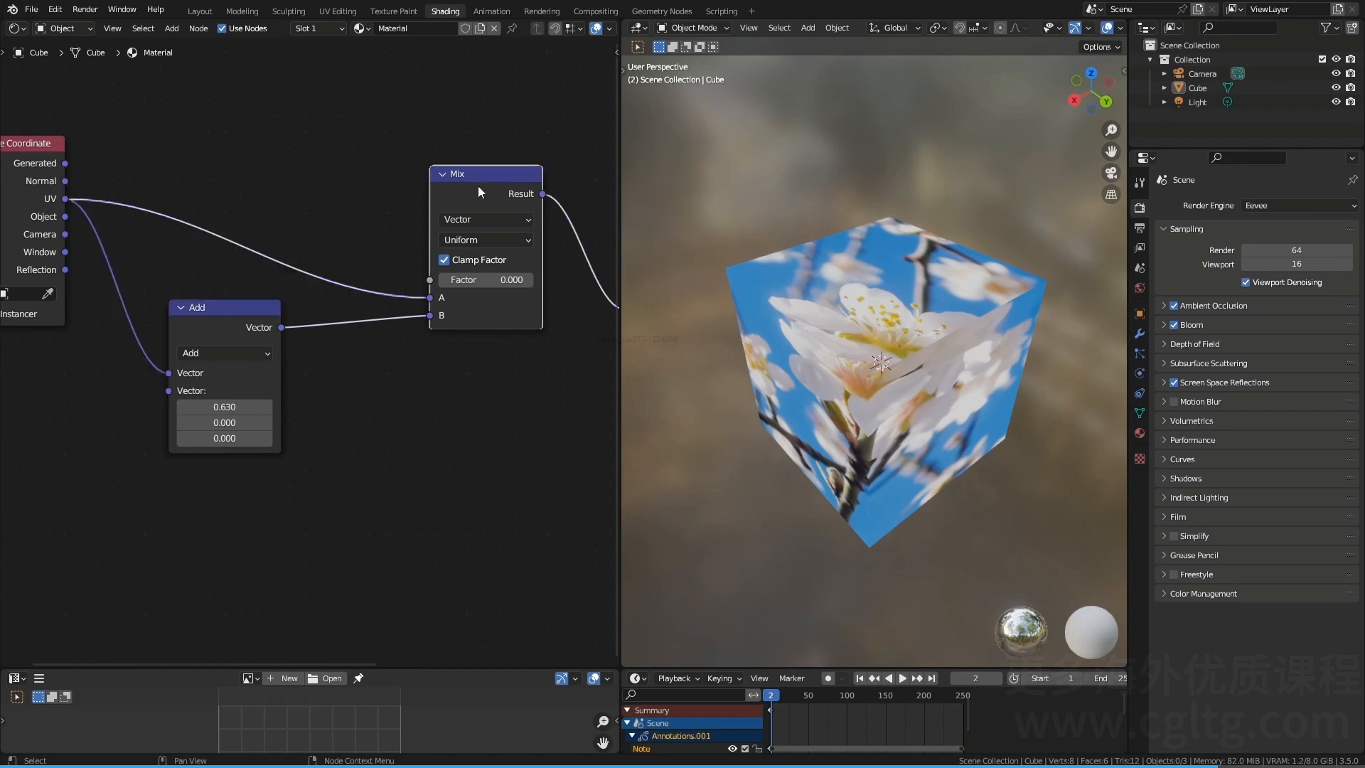
{"action": "key", "text": "x"}
Step: Move the Add node up slightly and set all three of its vector values to 1.000
{"action": "middle_click_drag", "start_coordinate": [216, 331], "coordinate": [335, 311]}
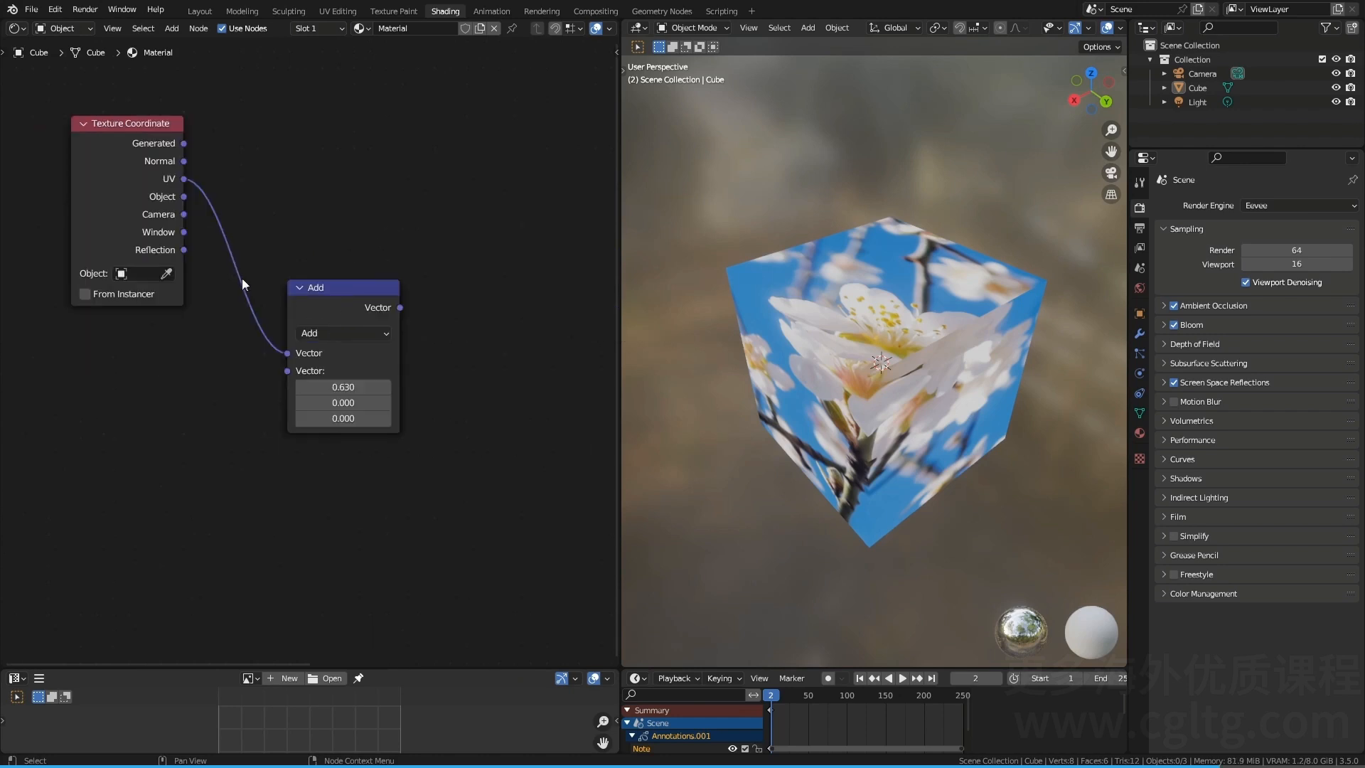
{"action": "left_click_drag", "start_coordinate": [328, 288], "coordinate": [342, 240]}
{"action": "scroll", "coordinate": [398, 339], "scroll_direction": "up", "scroll_amount": 2}
{"action": "left_click", "coordinate": [391, 340]}
{"action": "type", "text": "1"}
{"action": "left_click", "coordinate": [385, 358]}
{"action": "left_click", "coordinate": [384, 358]}
{"action": "type", "text": "1"}
{"action": "left_click", "coordinate": [382, 378]}
{"action": "left_click", "coordinate": [382, 379]}
{"action": "type", "text": "1"}
{"action": "key", "text": "Return"}
{"action": "middle_click_drag", "start_coordinate": [420, 434], "coordinate": [329, 449]}
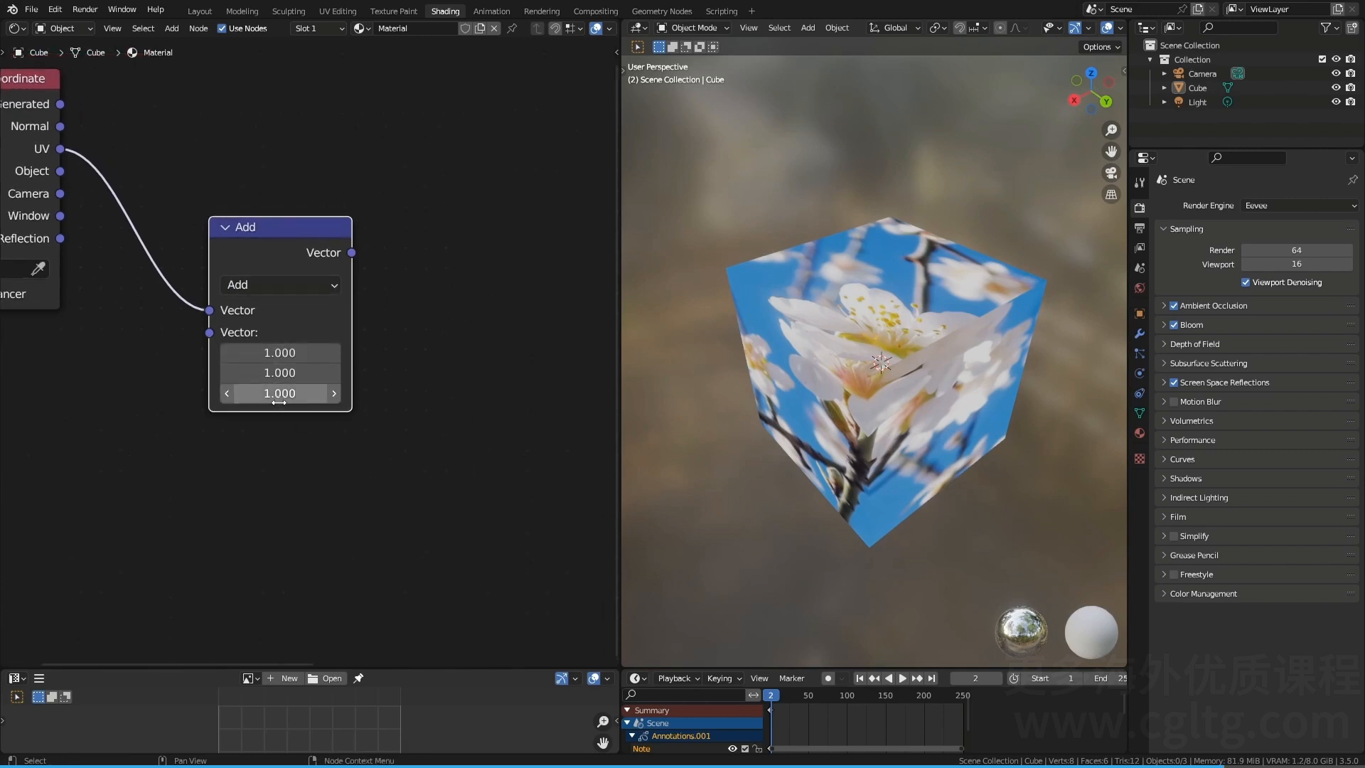
Step: Connect the Add node's Vector output to the flower.jpg node's Vector input
{"action": "scroll", "coordinate": [361, 365], "scroll_direction": "down", "scroll_amount": 1}
{"action": "middle_click_drag", "start_coordinate": [361, 365], "coordinate": [168, 395], "text": "shift"}
{"action": "left_click_drag", "start_coordinate": [158, 291], "coordinate": [544, 325]}
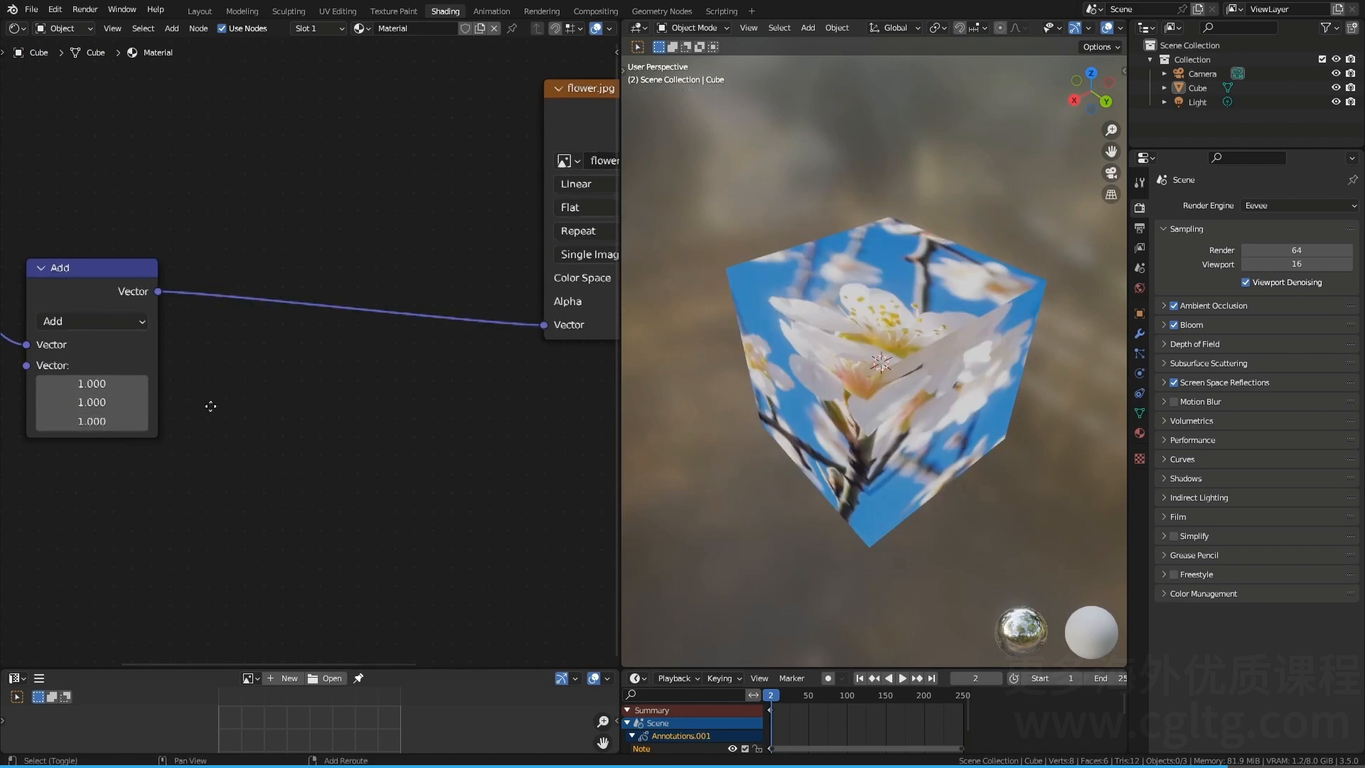
Step: Add a Noise Texture node and place it below the Texture Coordinate node
{"action": "middle_click_drag", "start_coordinate": [210, 406], "coordinate": [307, 350]}
{"action": "key", "text": "shift+a"}
{"action": "type", "text": "noise"}
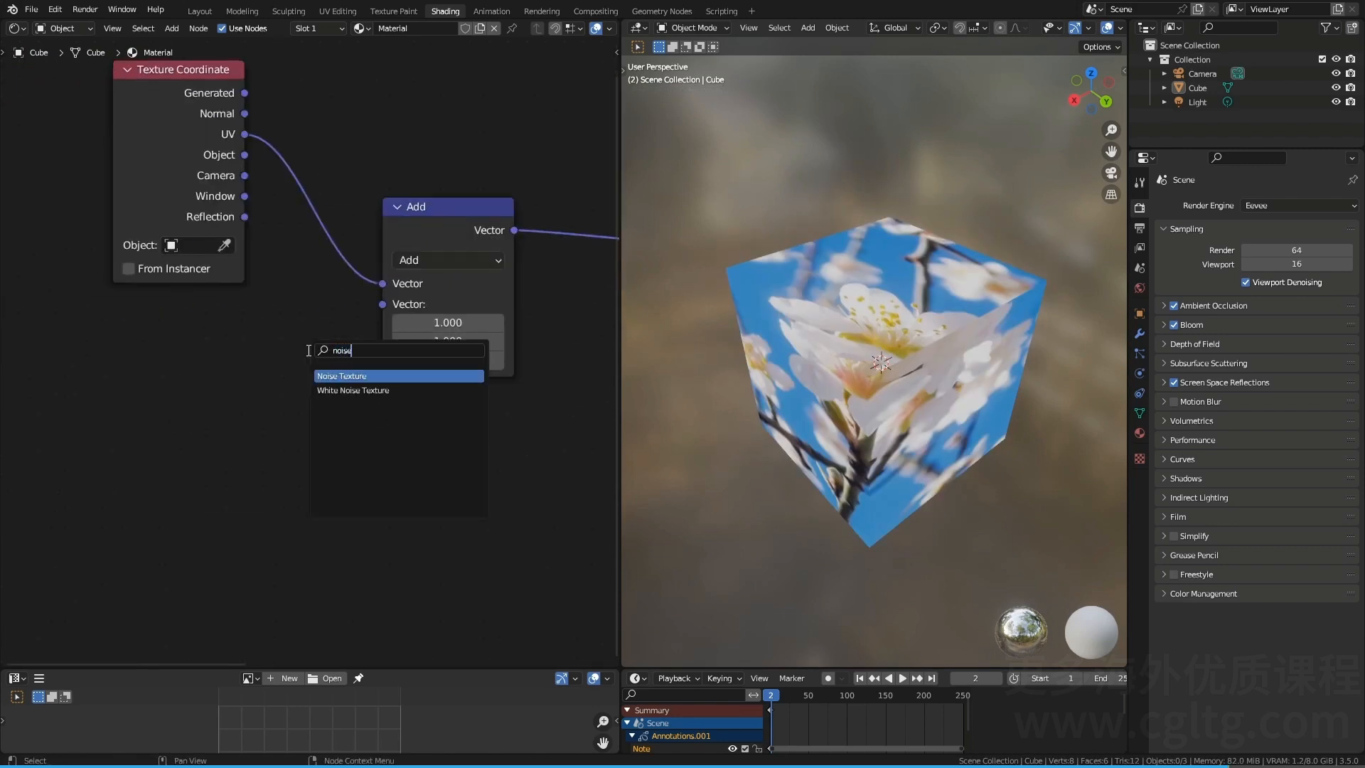
{"action": "left_click", "coordinate": [333, 374]}
{"action": "left_click", "coordinate": [171, 348]}
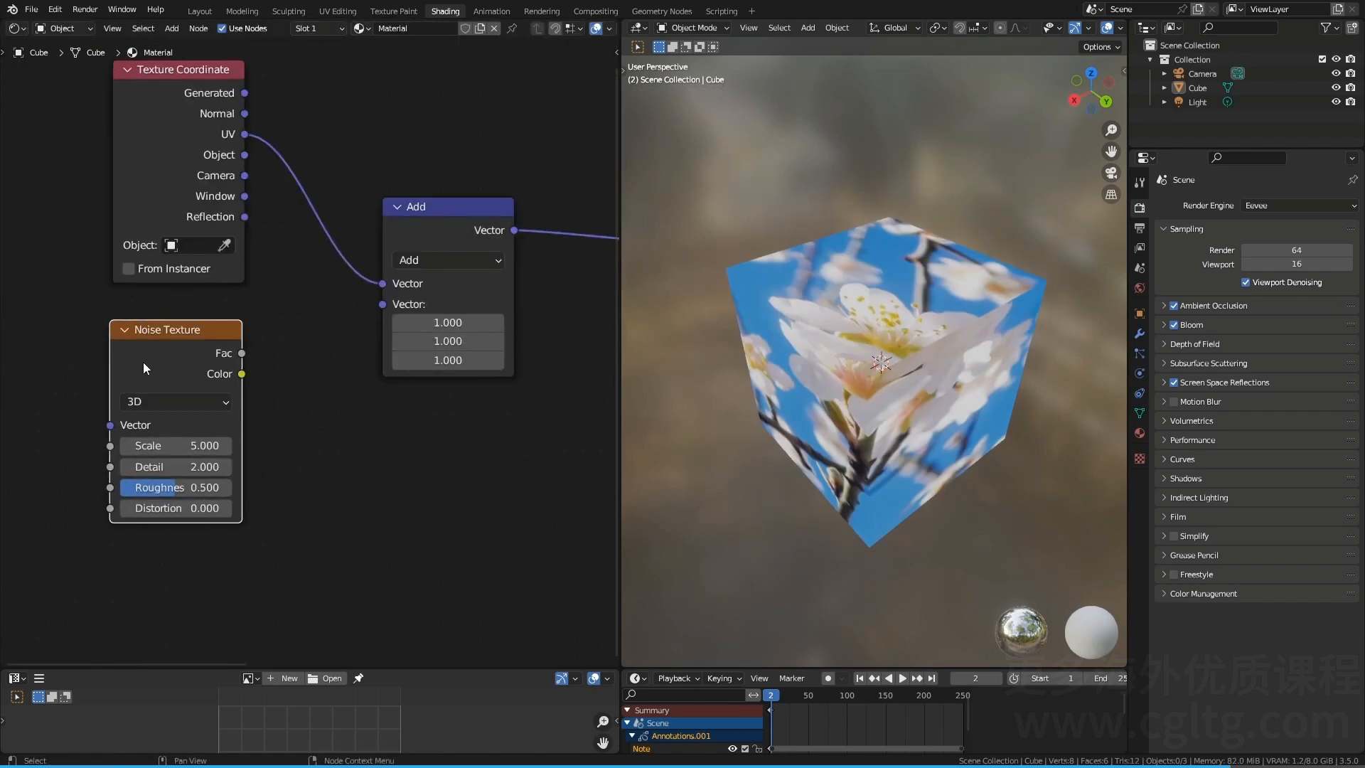
Step: Preview the Noise Texture's Fac and Color outputs on the cube
{"action": "left_click", "coordinate": [174, 339], "text": "ctrl+shift"}
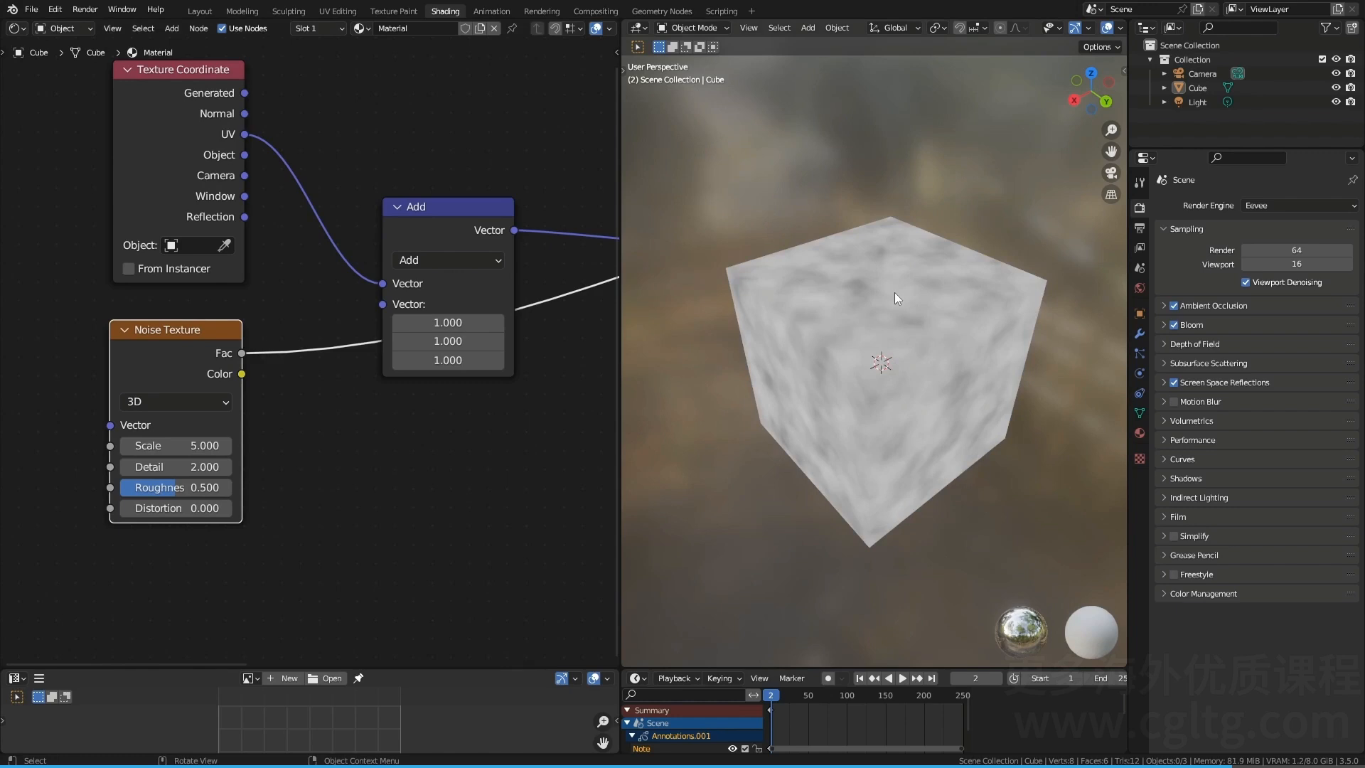
{"action": "left_click", "coordinate": [176, 346], "text": "ctrl+shift"}
{"action": "scroll", "coordinate": [344, 400], "scroll_direction": "up", "scroll_amount": 1}
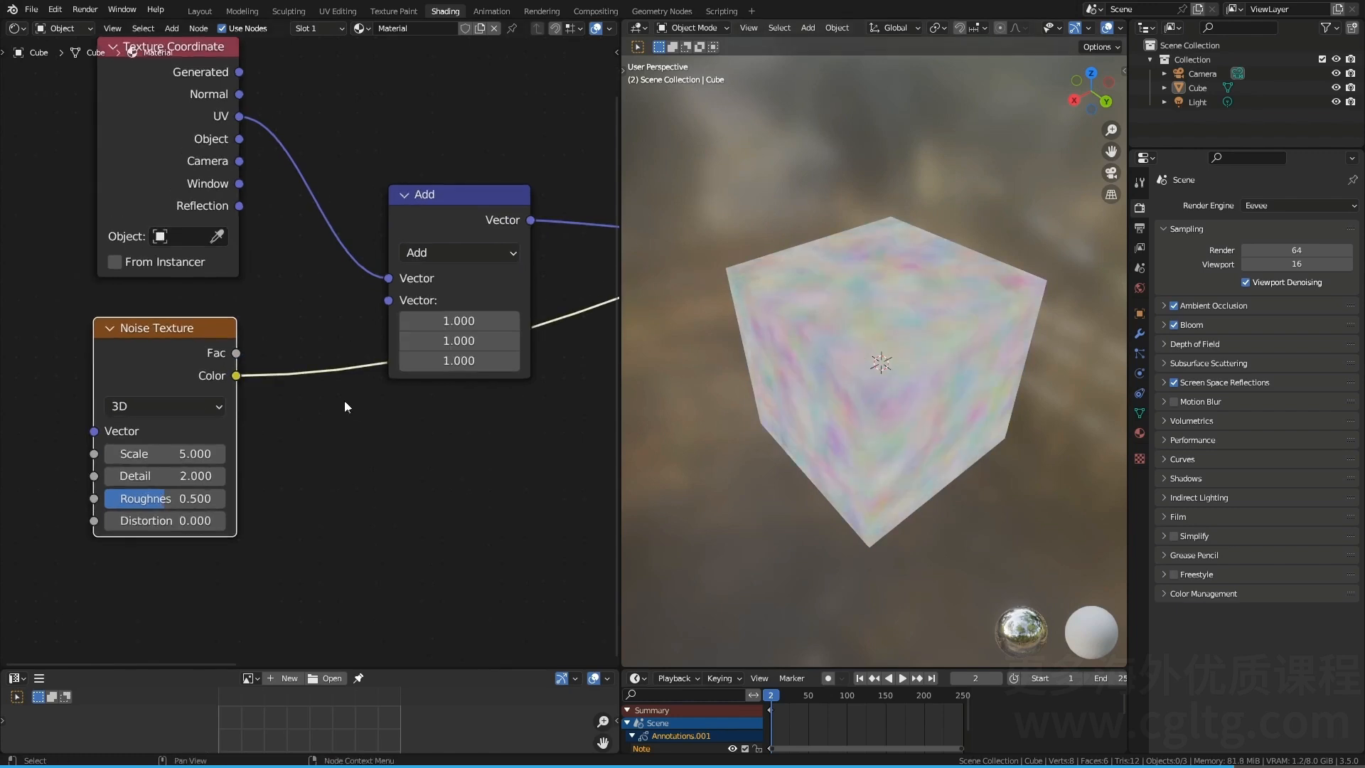
{"action": "middle_click_drag", "start_coordinate": [262, 384], "coordinate": [267, 356]}
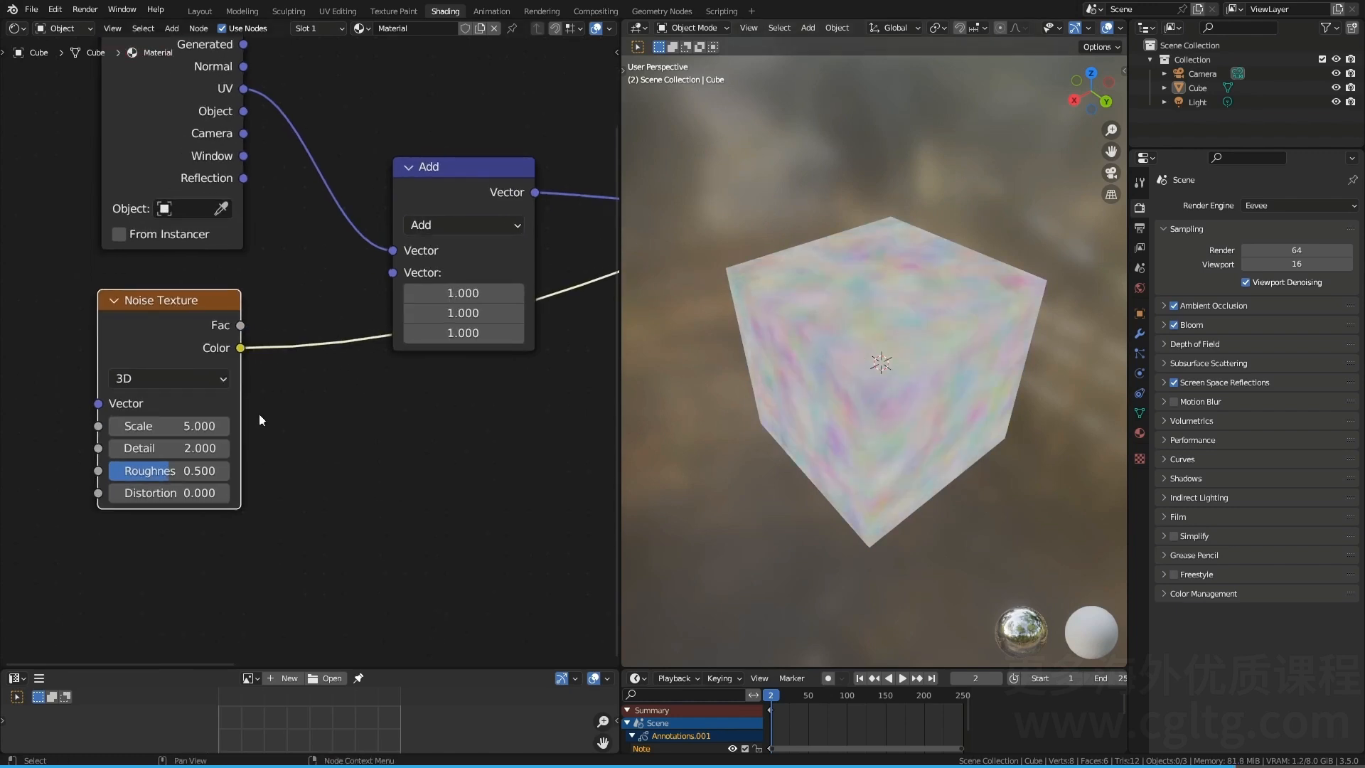
Step: Connect the Noise Texture's Color to the Add node's second Vector input and preview the flower.jpg texture on the cube
{"action": "scroll", "coordinate": [307, 404], "scroll_direction": "down", "scroll_amount": 1}
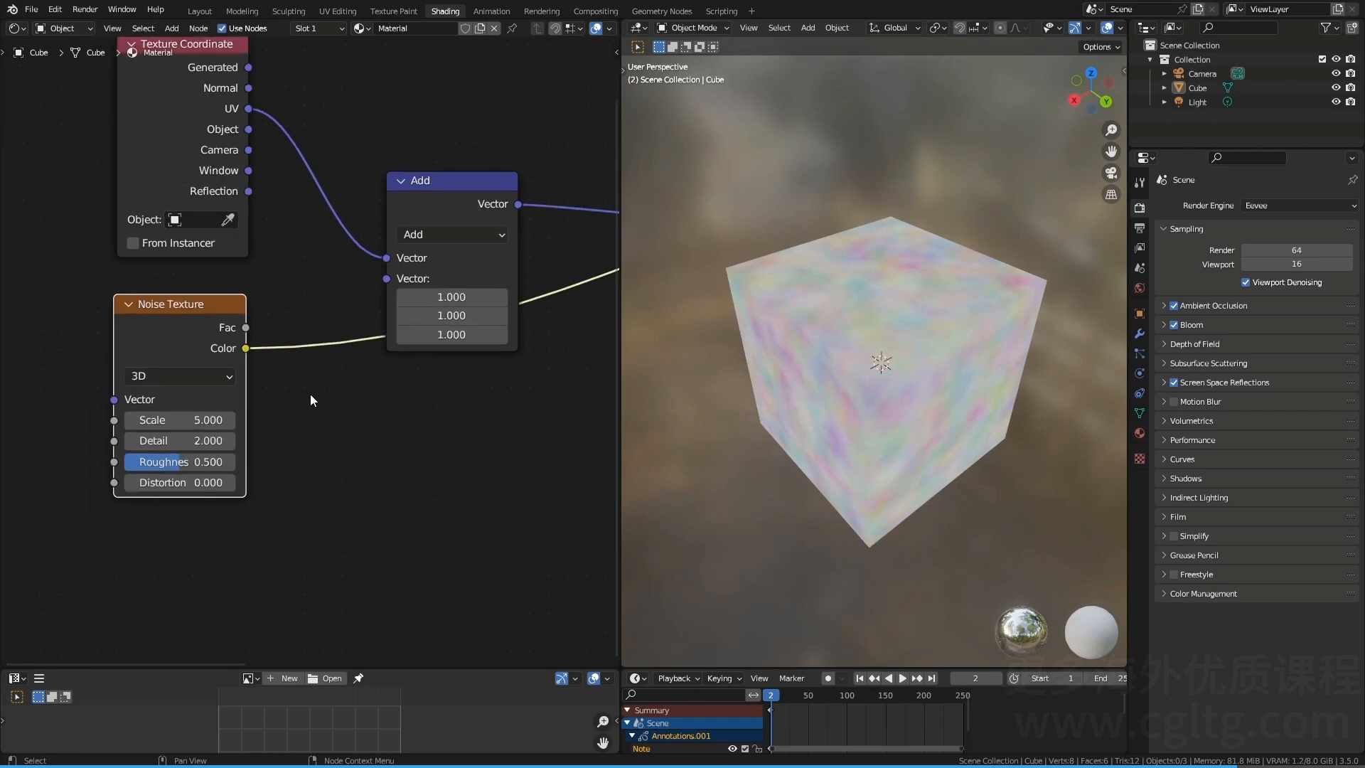
{"action": "left_click_drag", "start_coordinate": [246, 348], "coordinate": [391, 280]}
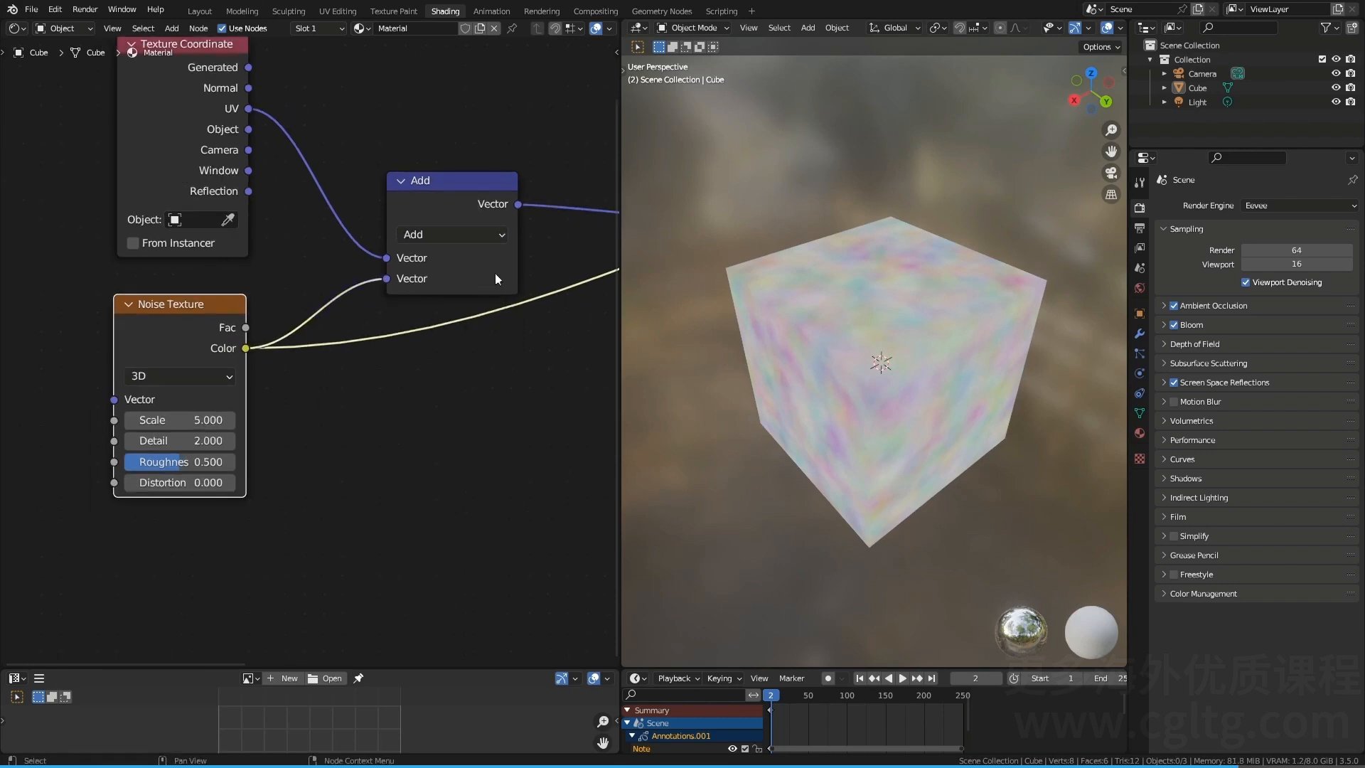
{"action": "scroll", "coordinate": [519, 213], "scroll_direction": "down", "scroll_amount": 3}
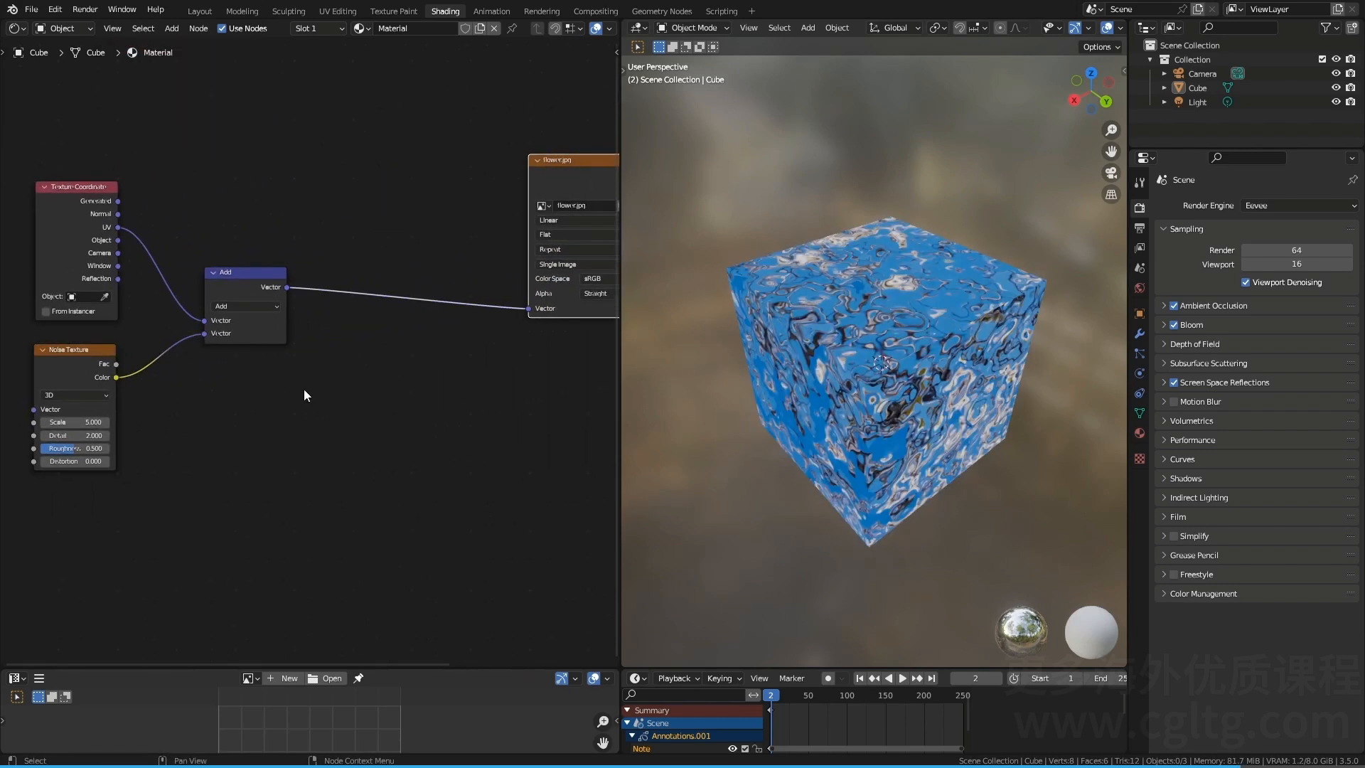
Step: Examine the noise-distorted flower texture on the cube up close and shift the Add node slightly
{"action": "scroll", "coordinate": [884, 473], "scroll_direction": "up", "scroll_amount": 2}
{"action": "middle_click_drag", "start_coordinate": [884, 473], "coordinate": [889, 411]}
{"action": "scroll", "coordinate": [854, 358], "scroll_direction": "up", "scroll_amount": 1}
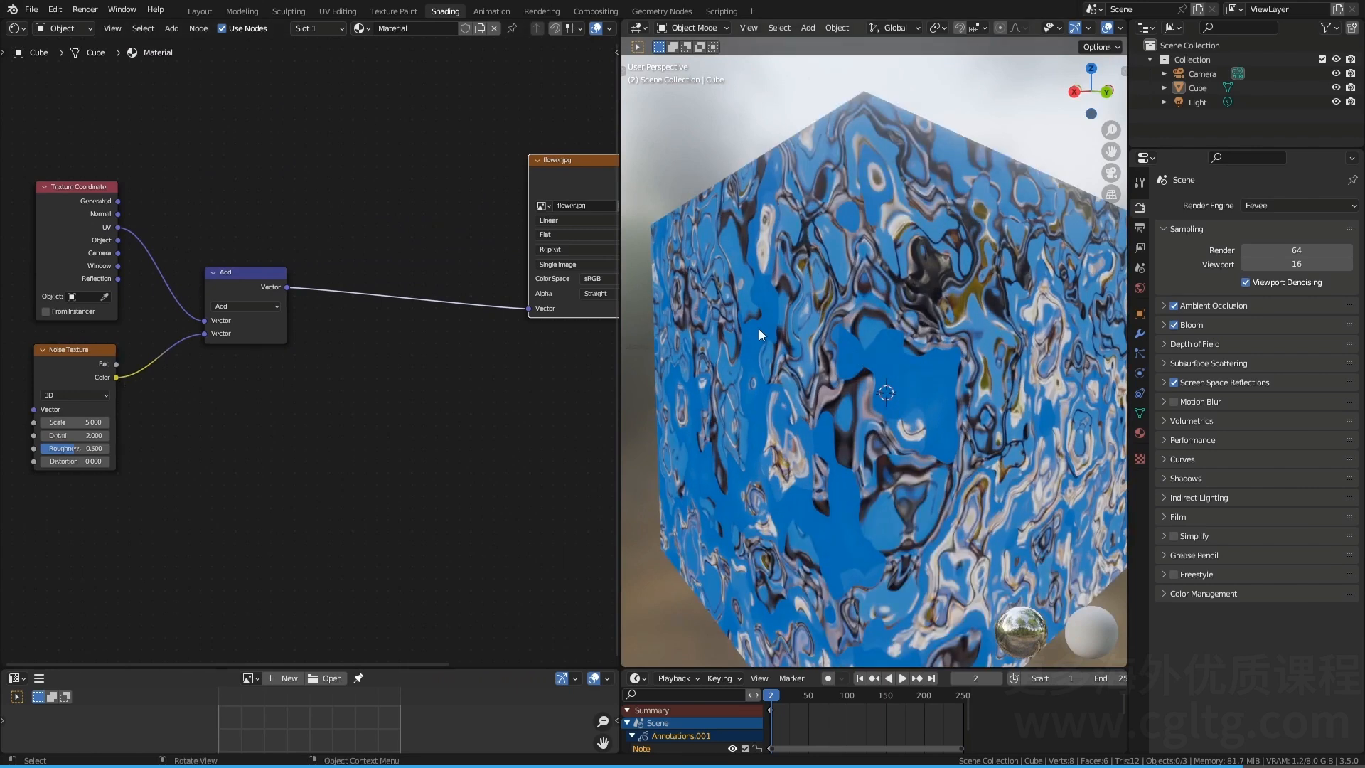
{"action": "scroll", "coordinate": [844, 331], "scroll_direction": "down", "scroll_amount": 1}
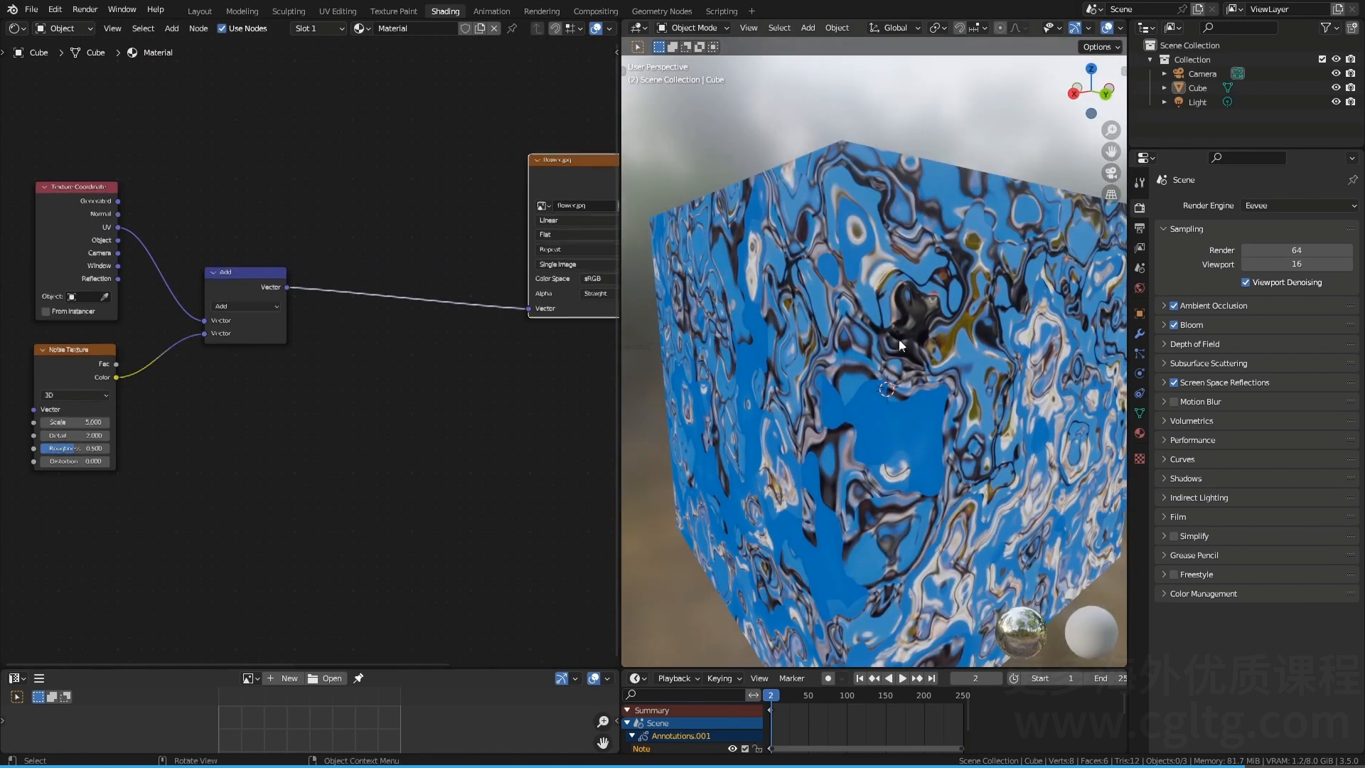
{"action": "scroll", "coordinate": [227, 391], "scroll_direction": "up", "scroll_amount": 2}
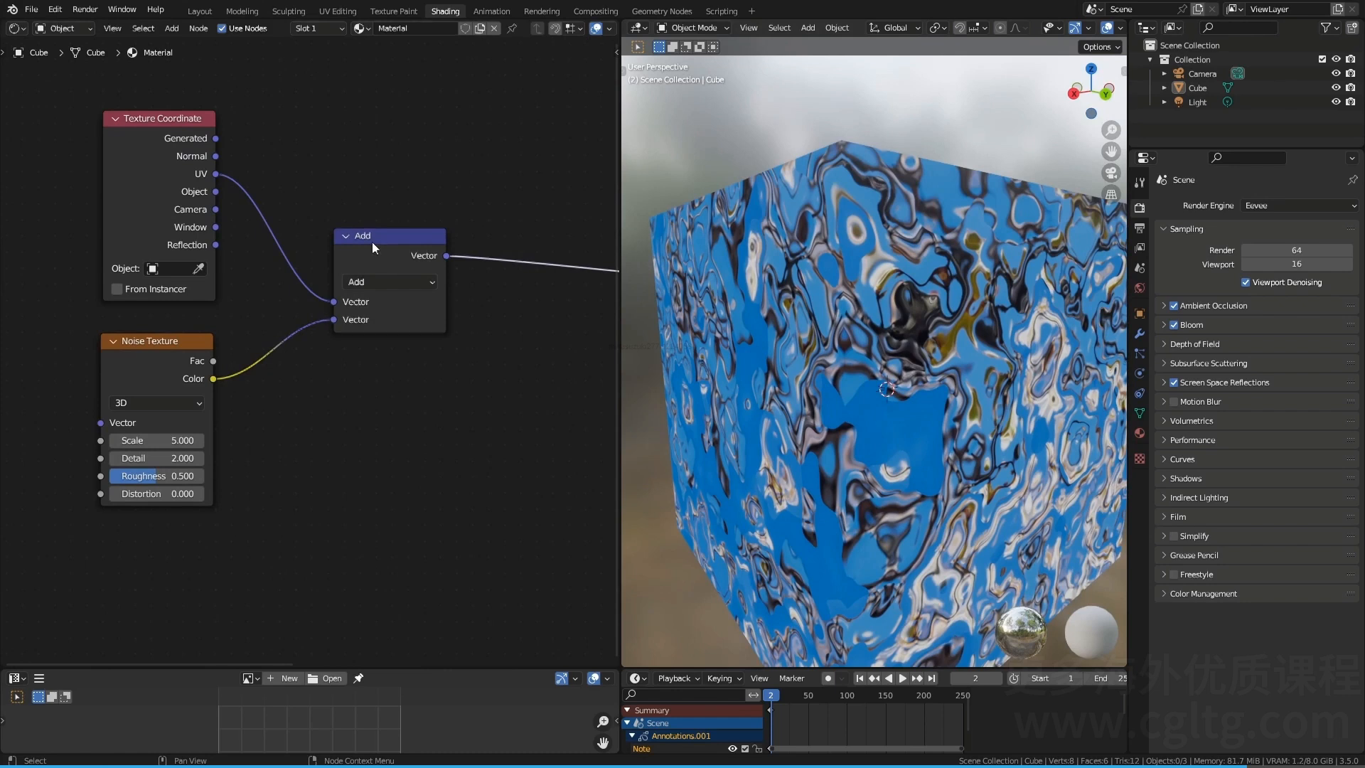
{"action": "left_click_drag", "start_coordinate": [372, 240], "coordinate": [391, 241]}
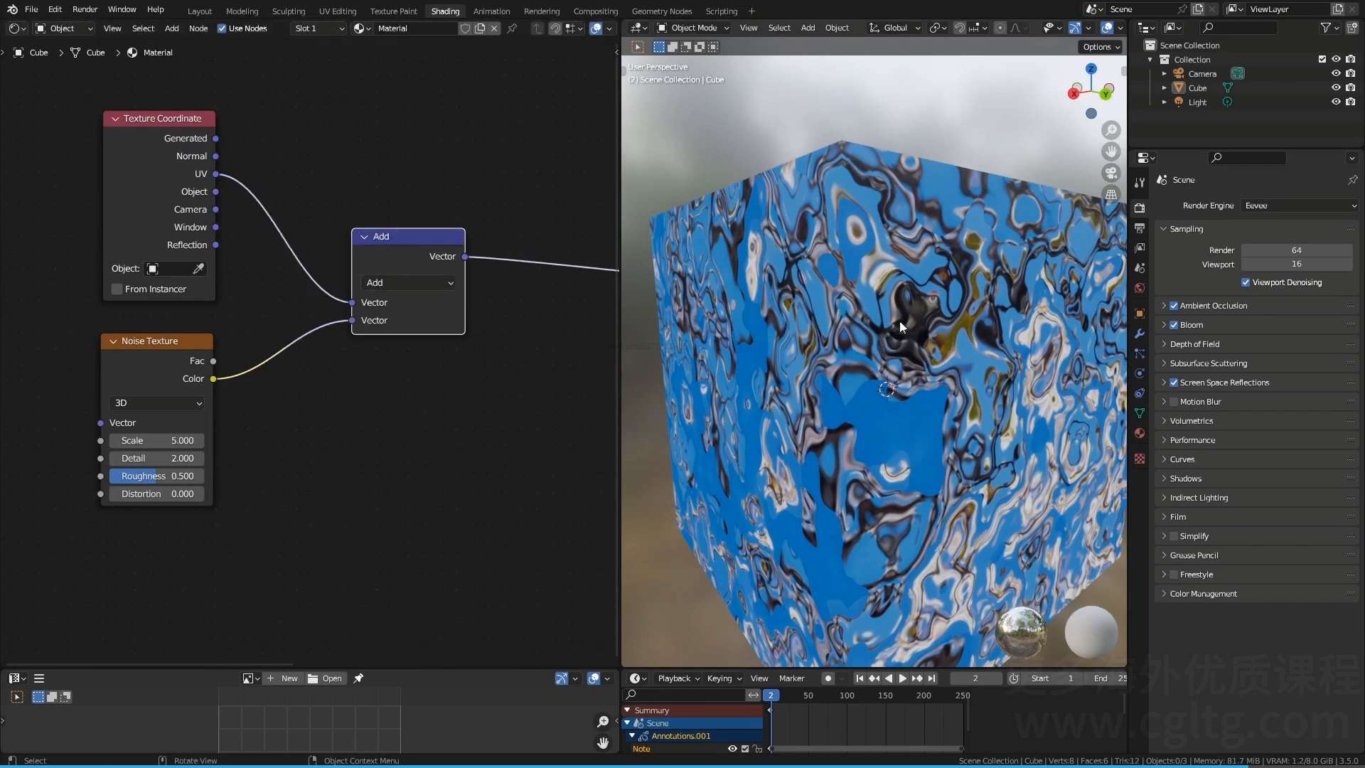
{"action": "scroll", "coordinate": [360, 425], "scroll_direction": "up", "scroll_amount": 1}
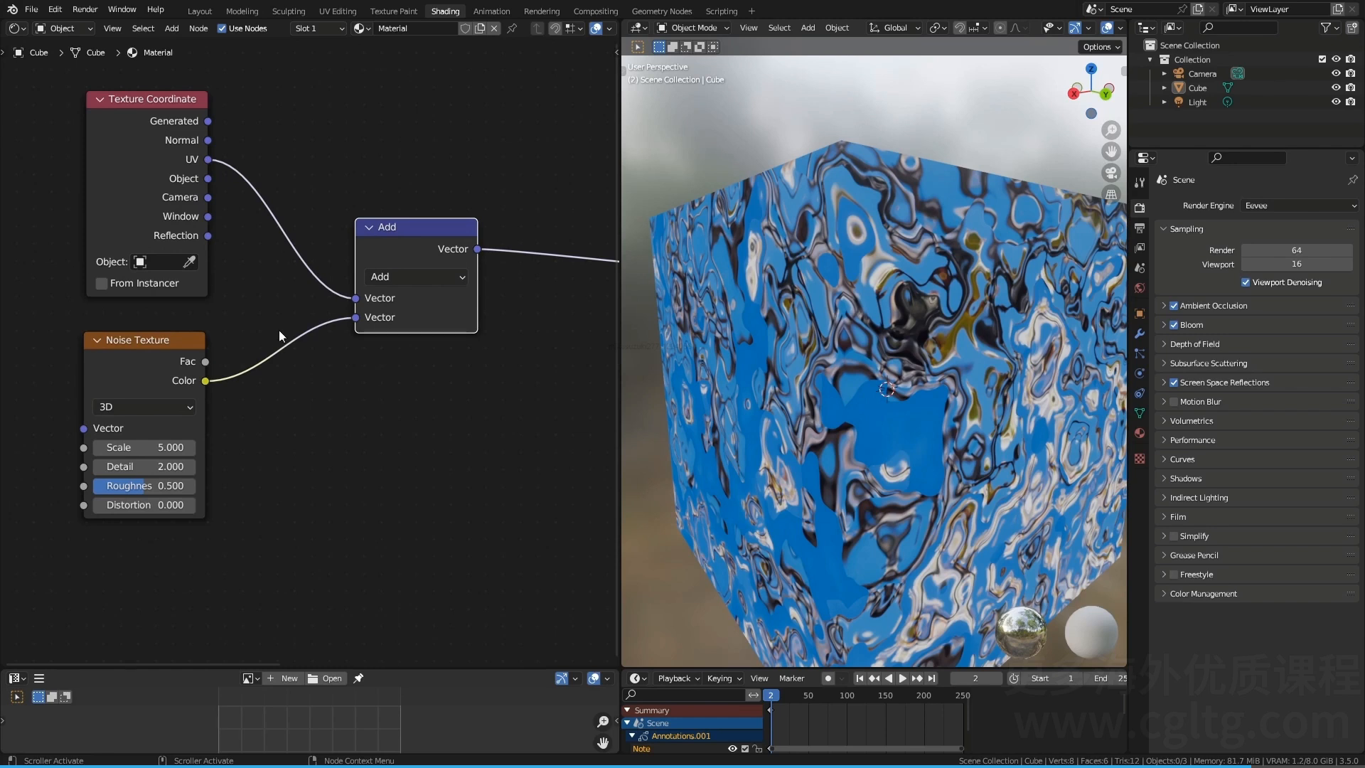
Step: Add a Mix Color node below the vector Add node, connecting UV to A and the Noise Texture's Color to B
{"action": "middle_click_drag", "start_coordinate": [295, 390], "coordinate": [265, 405]}
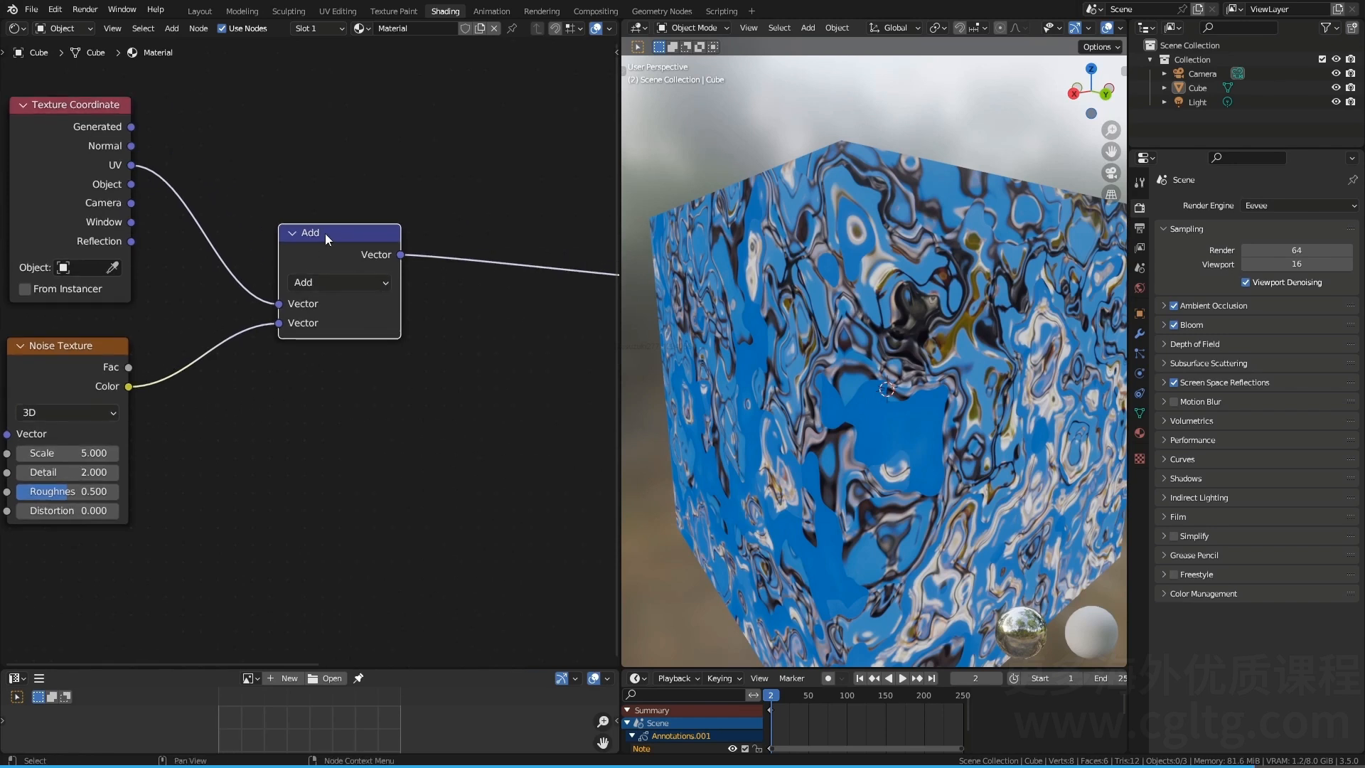
{"action": "key", "text": "q"}
{"action": "left_click", "coordinate": [437, 380]}
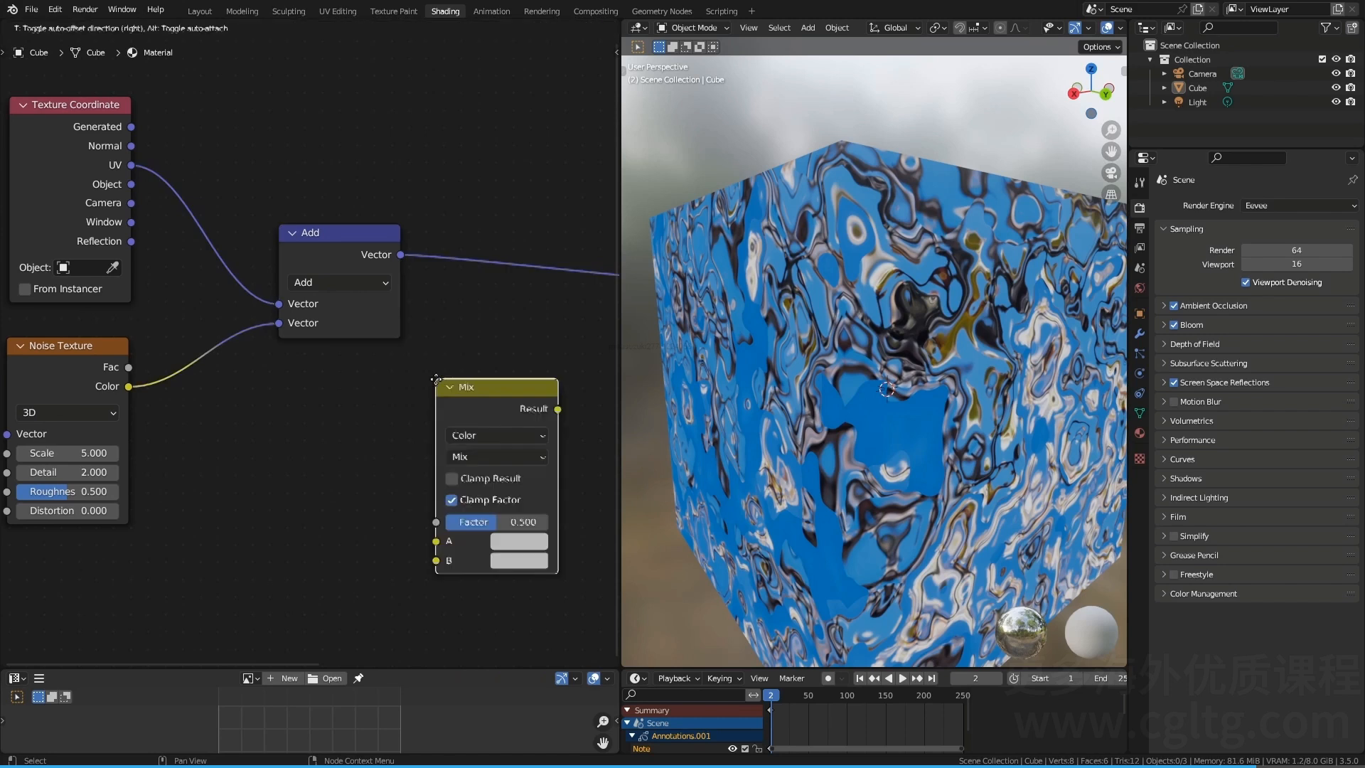
{"action": "left_click", "coordinate": [307, 372]}
{"action": "left_click_drag", "start_coordinate": [131, 165], "coordinate": [308, 533]}
{"action": "left_click_drag", "start_coordinate": [128, 386], "coordinate": [307, 552]}
{"action": "middle_click_drag", "start_coordinate": [372, 389], "coordinate": [331, 379]}
{"action": "mouse_move", "coordinate": [332, 378]}
{"action": "left_mouse_down"}
{"action": "mouse_move", "coordinate": [285, 362]}
{"action": "mouse_move", "coordinate": [293, 377]}
{"action": "left_mouse_up"}
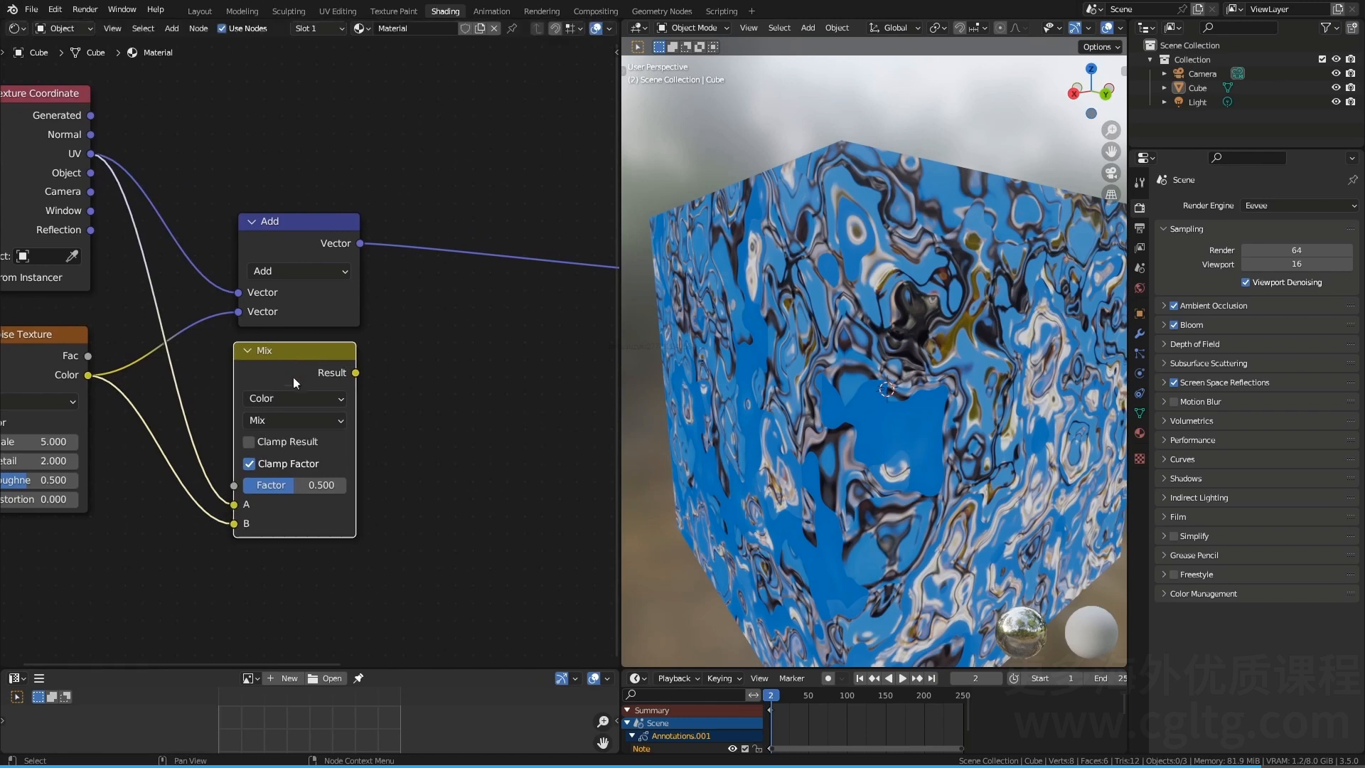
Step: Set the Mix node's blend mode to Add, connect its Result to flower.jpg's Vector input, and set Factor to 1.000
{"action": "left_click", "coordinate": [289, 419]}
{"action": "left_click", "coordinate": [283, 249]}
{"action": "middle_click_drag", "start_coordinate": [413, 453], "coordinate": [442, 439]}
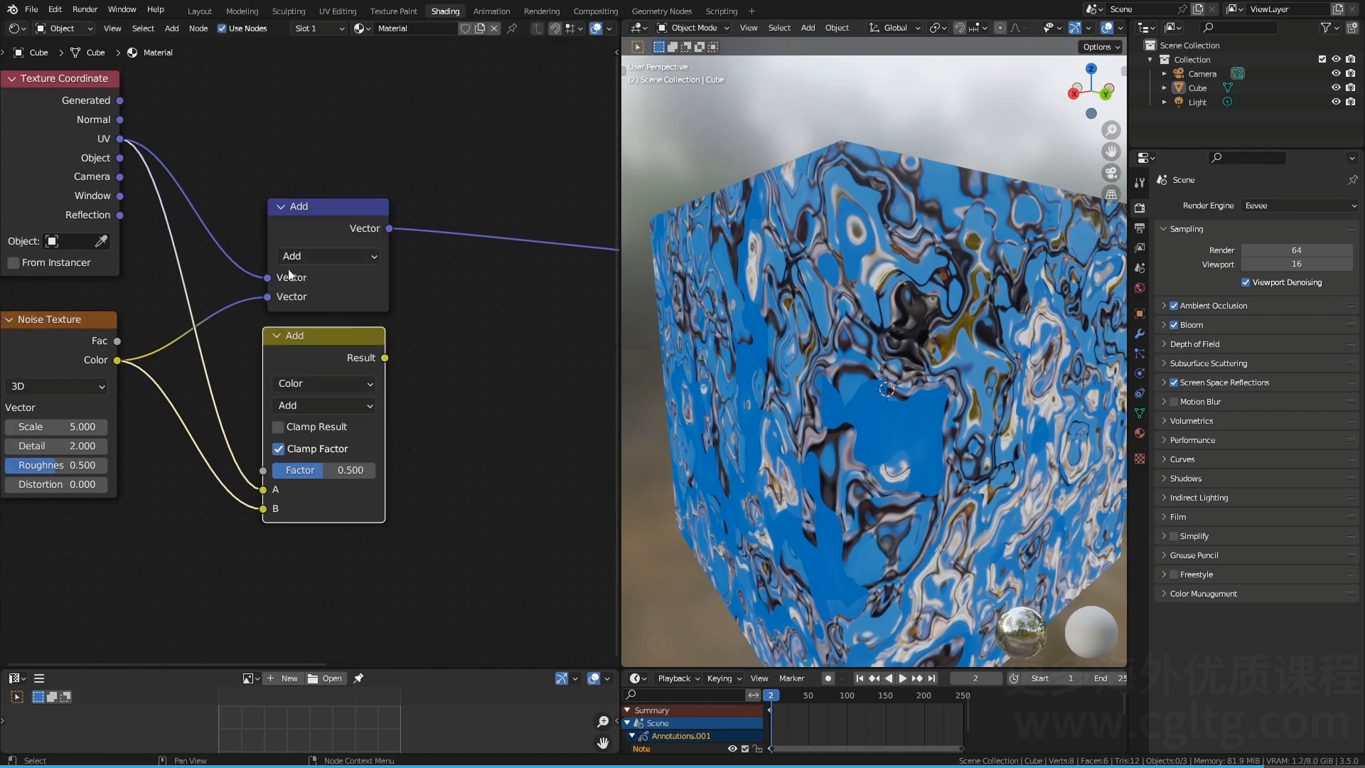
{"action": "scroll", "coordinate": [245, 359], "scroll_direction": "down", "scroll_amount": 1}
{"action": "left_click_drag", "start_coordinate": [237, 360], "coordinate": [508, 282]}
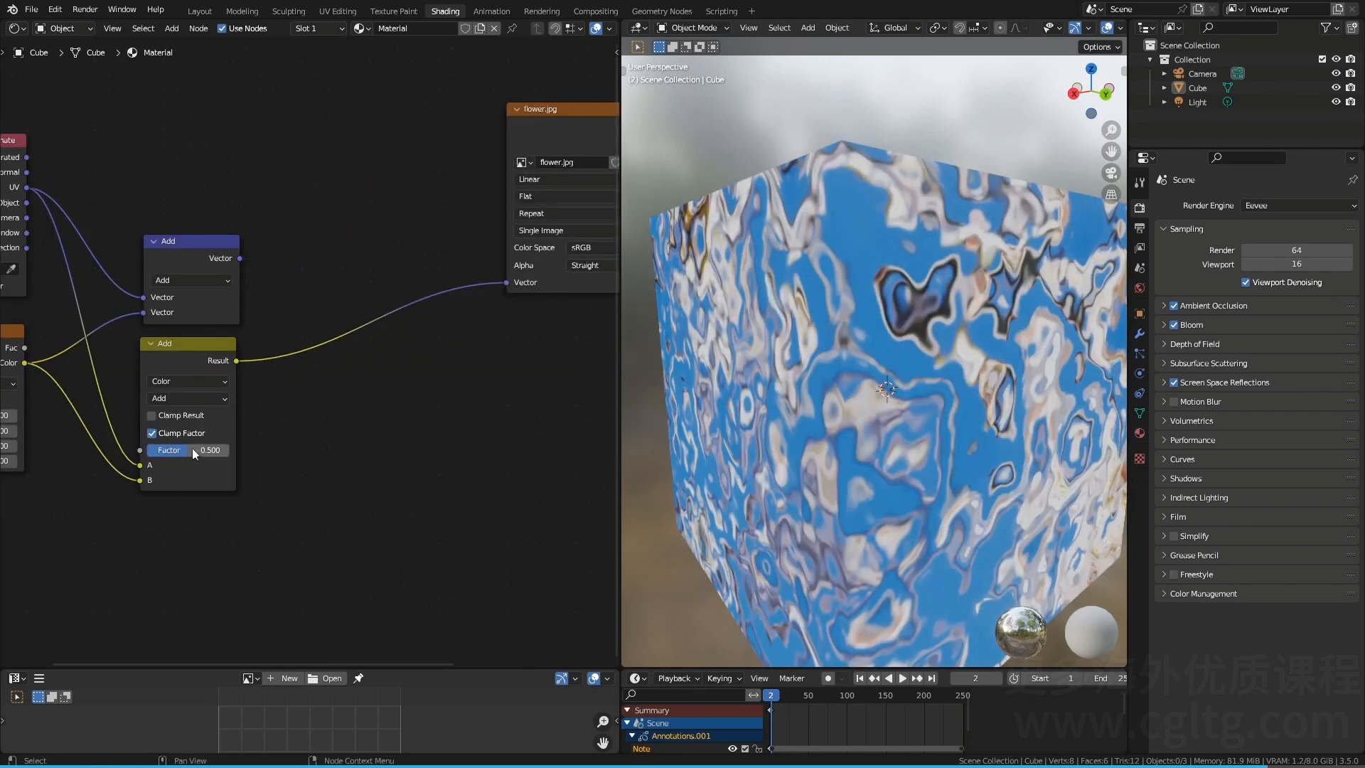
{"action": "left_click_drag", "start_coordinate": [192, 451], "coordinate": [229, 450]}
Step: Connect the vector Add node to flower.jpg's Vector input for comparison, and switch back to the color Add node's Result
{"action": "middle_click_drag", "start_coordinate": [210, 417], "coordinate": [326, 381]}
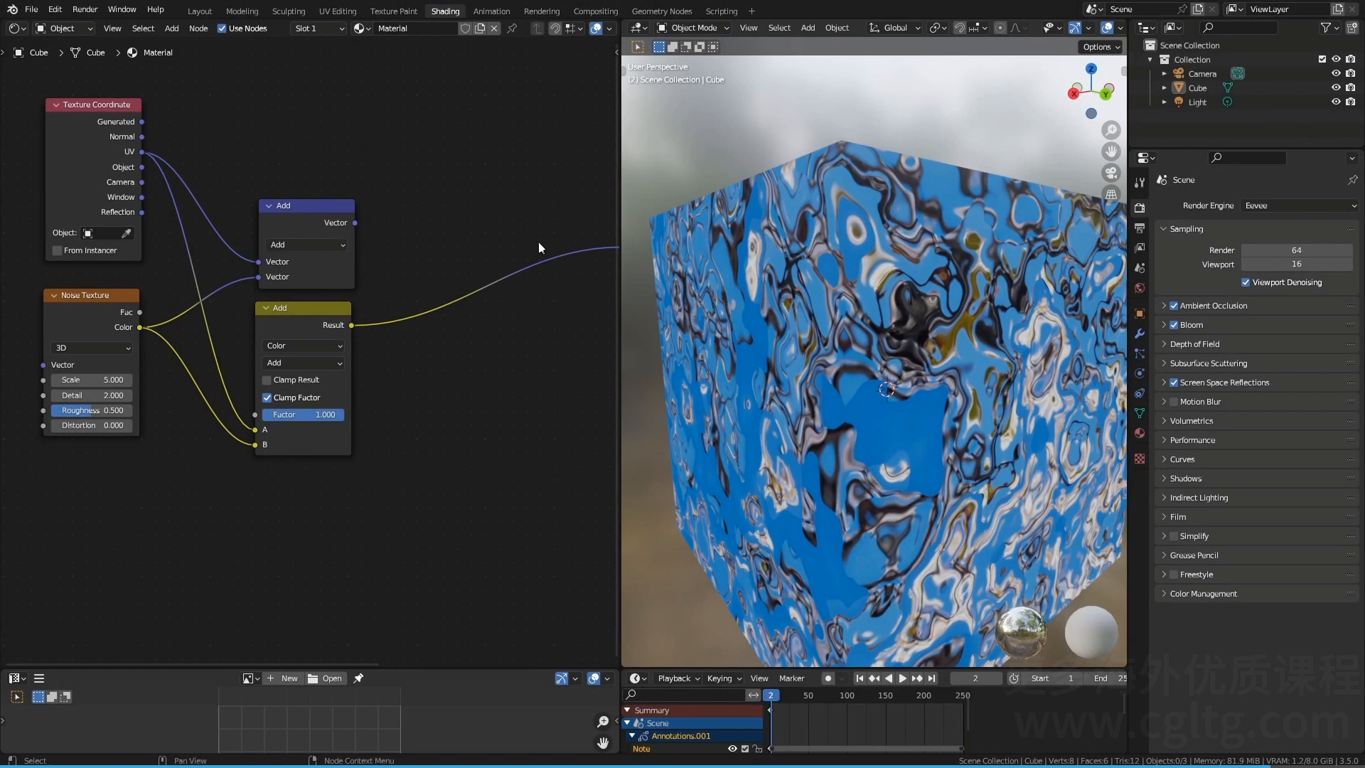
{"action": "scroll", "coordinate": [542, 245], "scroll_direction": "down", "scroll_amount": 1}
{"action": "left_click_drag", "start_coordinate": [353, 232], "coordinate": [598, 254]}
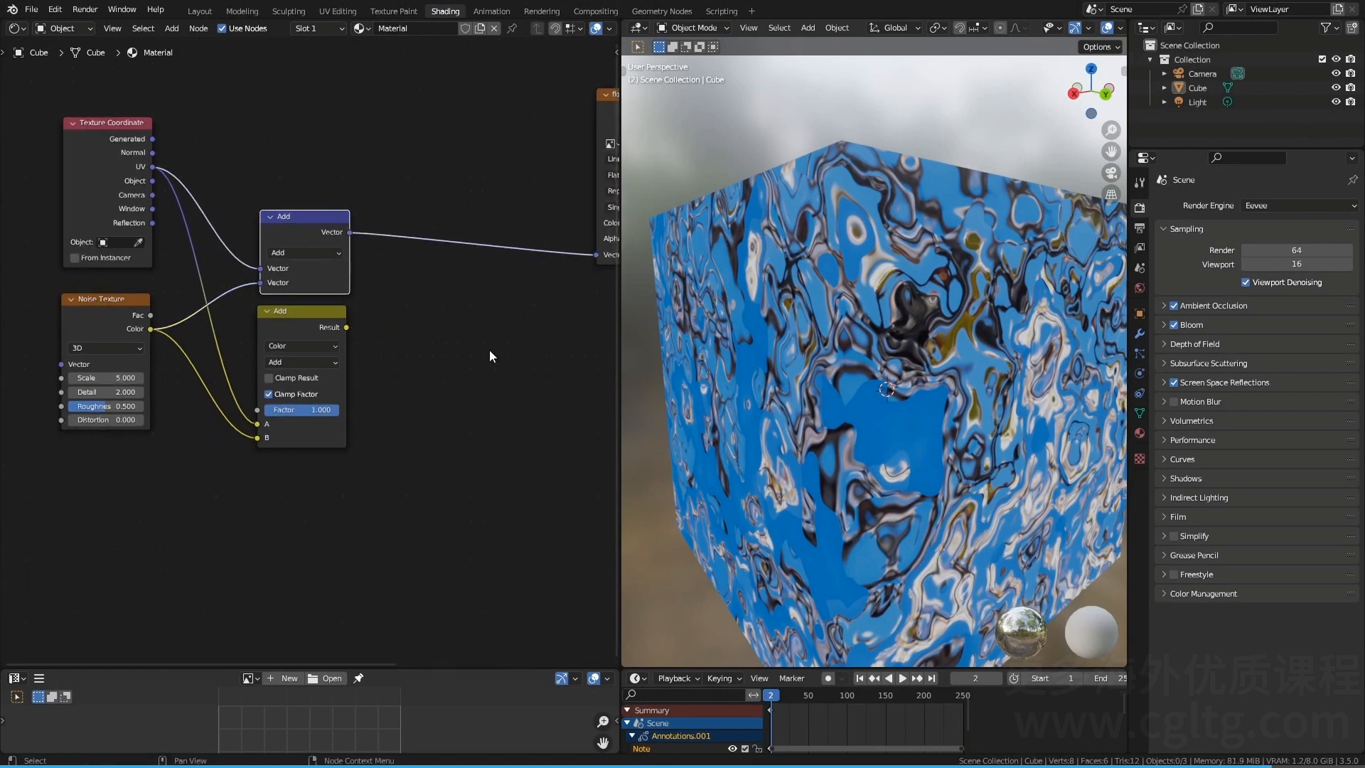
{"action": "left_click_drag", "start_coordinate": [346, 327], "coordinate": [596, 254]}
{"action": "scroll", "coordinate": [316, 355], "scroll_direction": "up", "scroll_amount": 3}
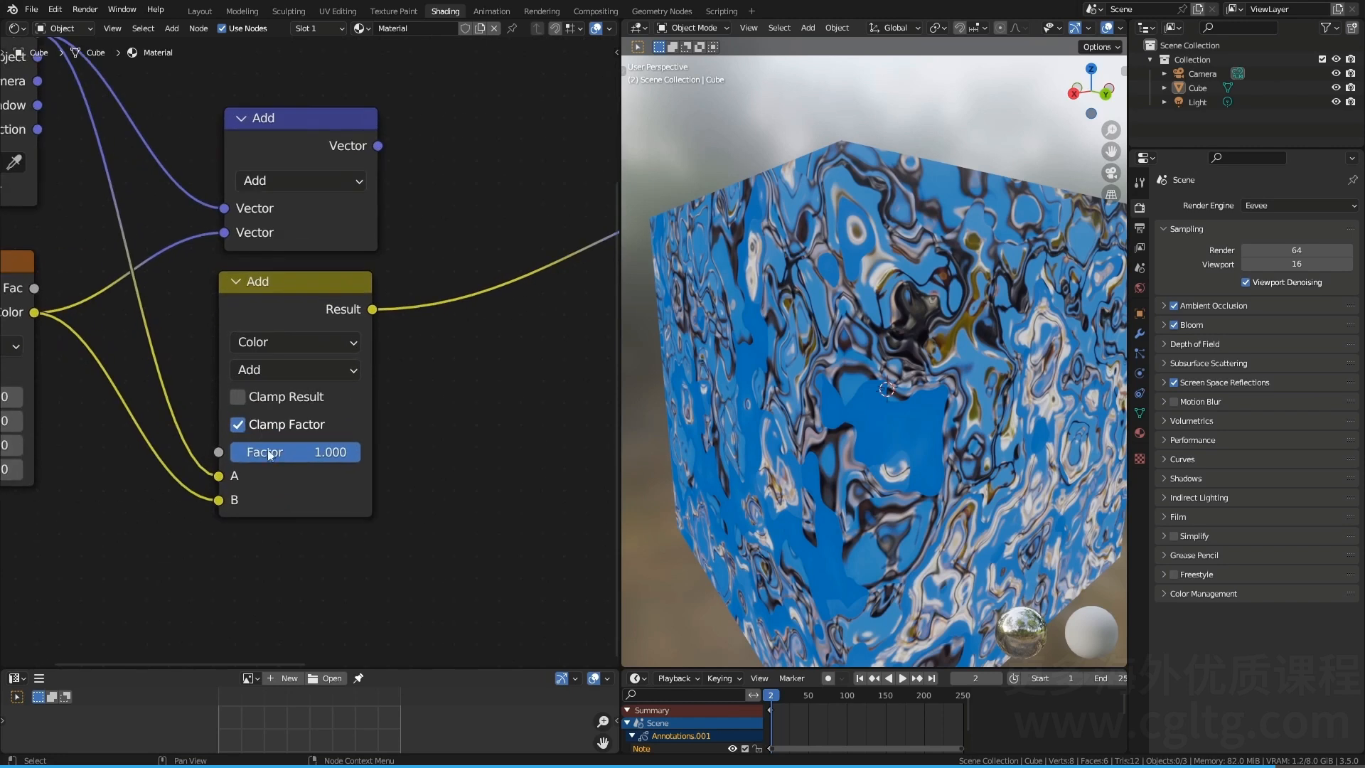
Step: Try different Factor values on the color Add node, including 0.062, and reduce the Factor to 0
{"action": "left_click_drag", "start_coordinate": [313, 452], "coordinate": [182, 453]}
{"action": "left_click_drag", "start_coordinate": [273, 453], "coordinate": [416, 452]}
{"action": "left_click_drag", "start_coordinate": [323, 457], "coordinate": [466, 460]}
{"action": "scroll", "coordinate": [398, 466], "scroll_direction": "down", "scroll_amount": 2}
{"action": "middle_click_drag", "start_coordinate": [377, 471], "coordinate": [406, 419]}
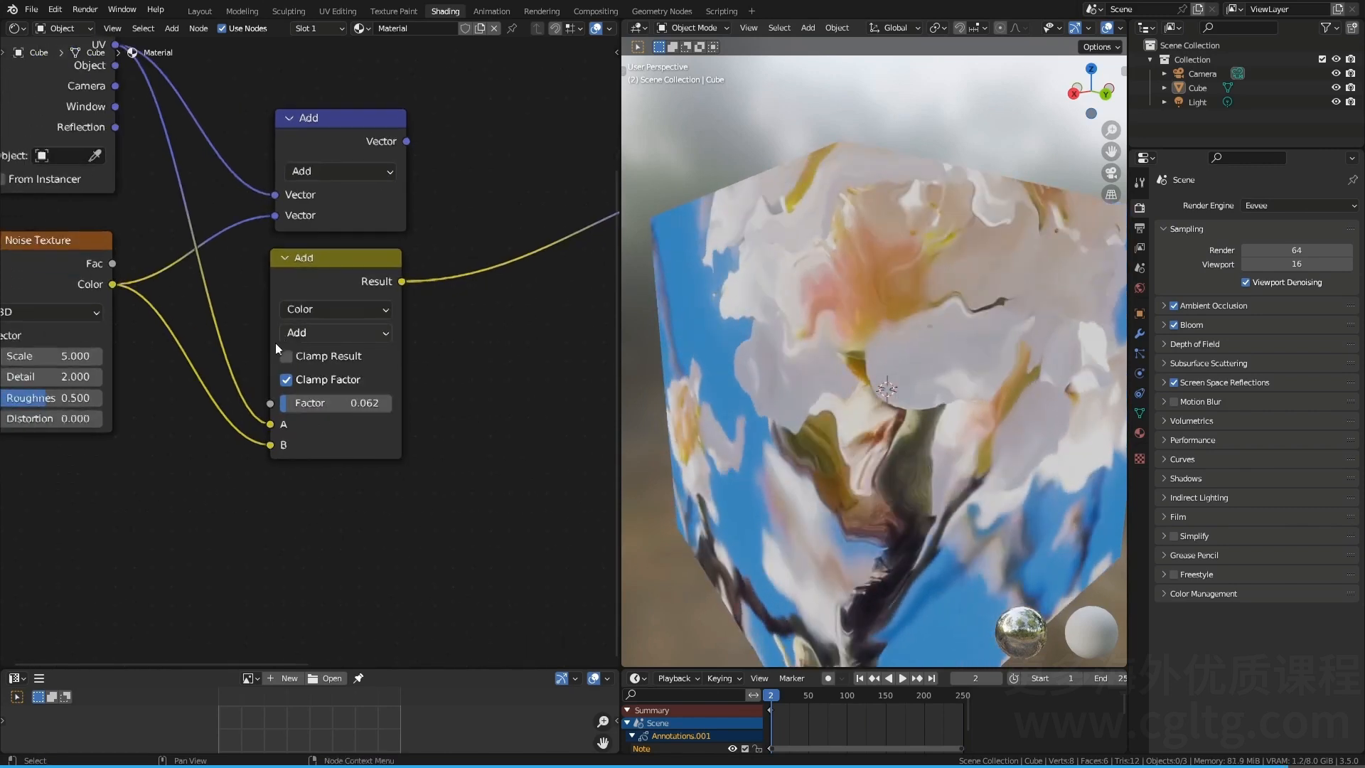
{"action": "middle_click_drag", "start_coordinate": [275, 343], "coordinate": [307, 316]}
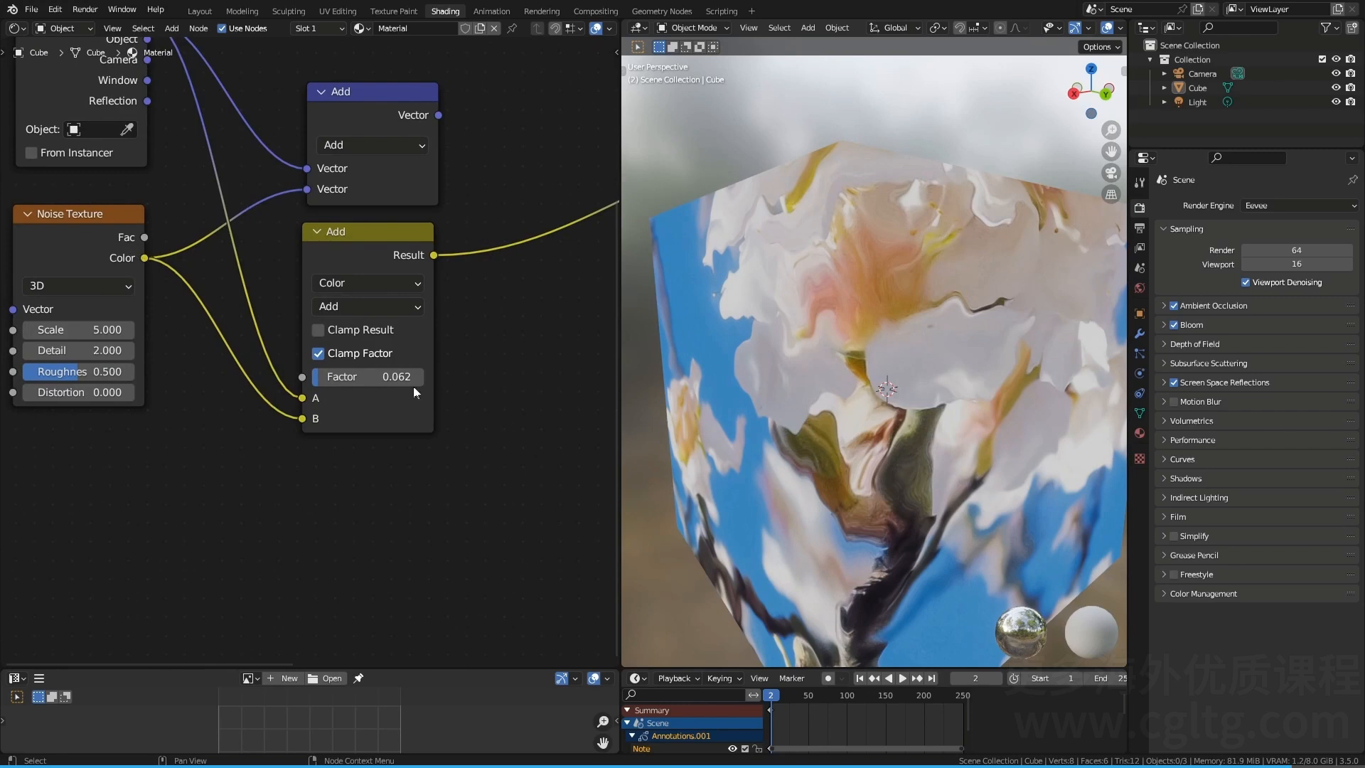
{"action": "mouse_move", "coordinate": [362, 373]}
{"action": "left_mouse_down"}
{"action": "mouse_move", "coordinate": [320, 374]}
{"action": "mouse_move", "coordinate": [390, 376]}
{"action": "mouse_move", "coordinate": [354, 377]}
{"action": "left_mouse_up"}
{"action": "scroll", "coordinate": [789, 331], "scroll_direction": "down", "scroll_amount": 2}
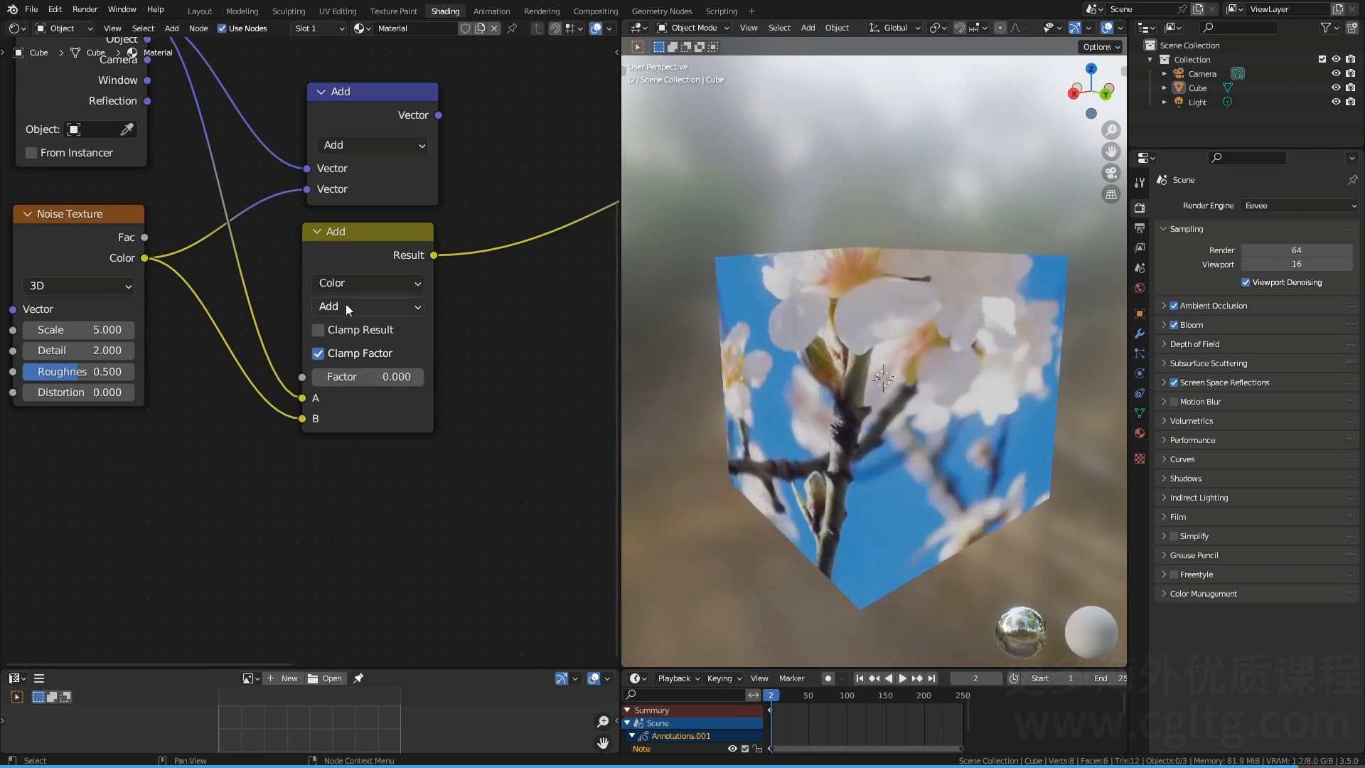
Step: Switch the color node's blend mode to Subtract and try small Factor values such as 0.008
{"action": "left_click", "coordinate": [348, 308]}
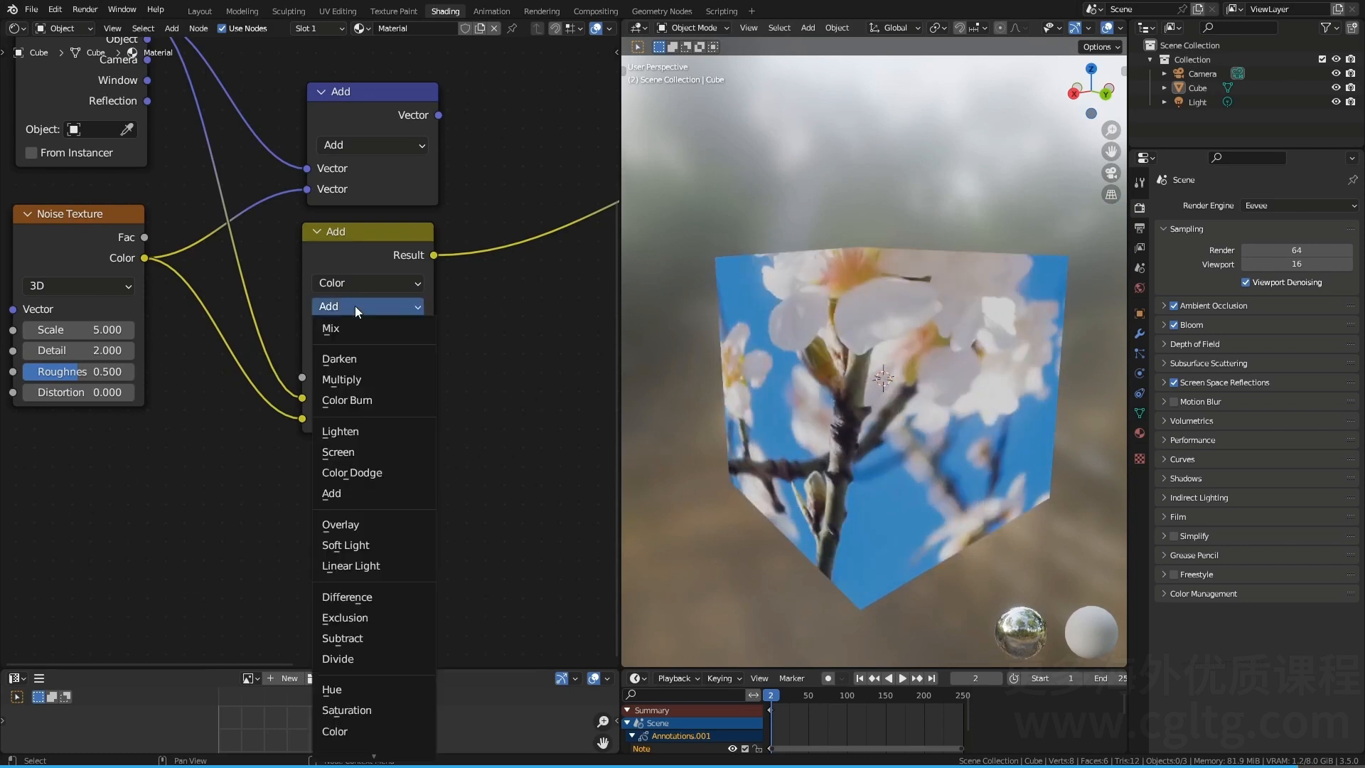
{"action": "left_click", "coordinate": [364, 639]}
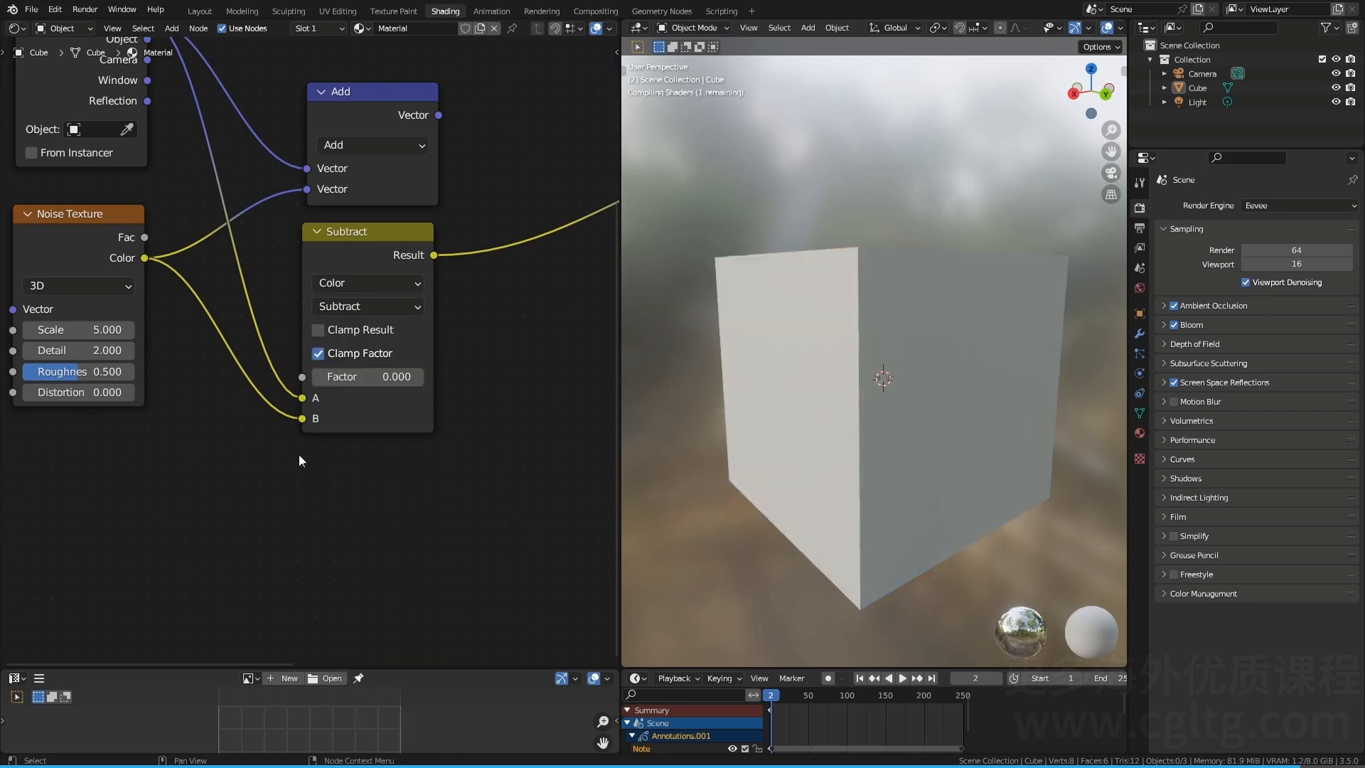
{"action": "left_click_drag", "start_coordinate": [340, 380], "coordinate": [374, 378], "text": "shift"}
{"action": "right_click", "coordinate": [356, 375]}
{"action": "right_click", "coordinate": [343, 378]}
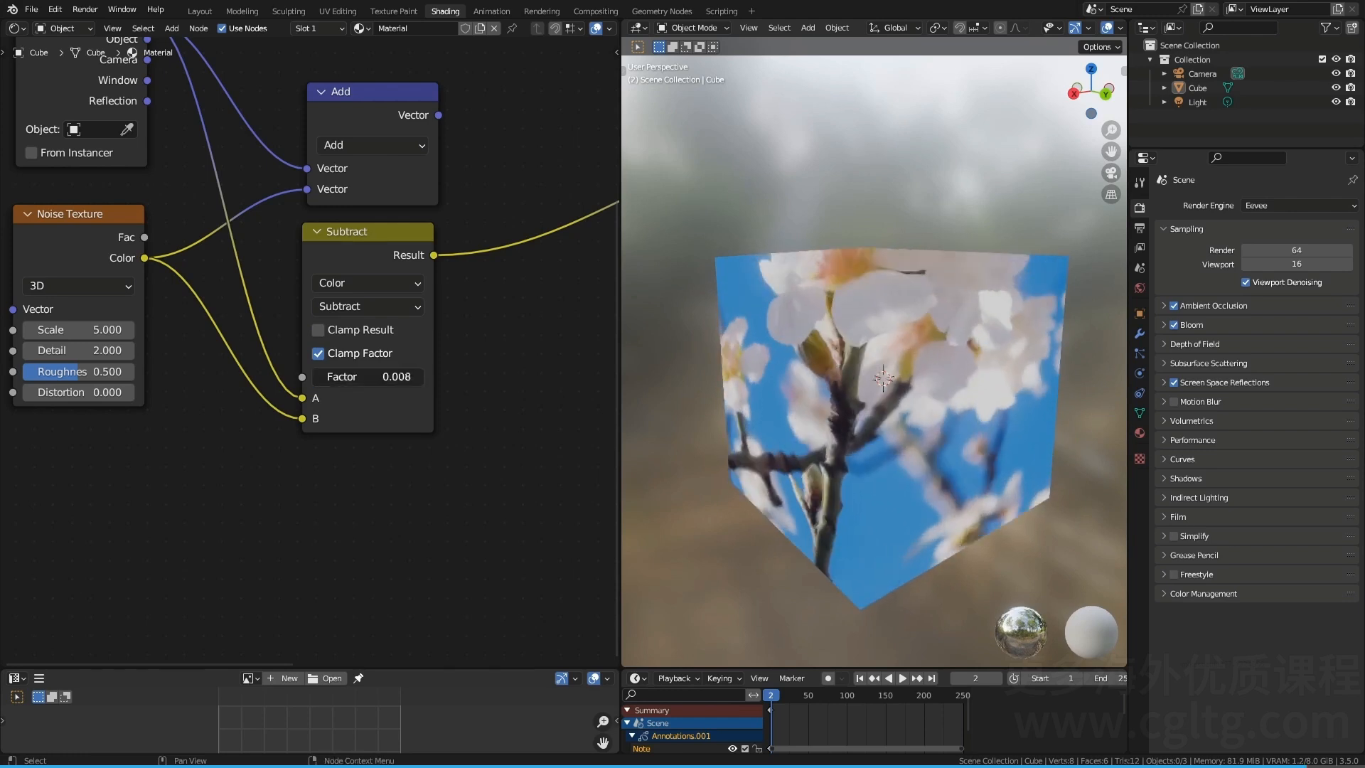
Step: Set the color node's blend mode to Linear Light and raise its Factor to 0.018
{"action": "left_click", "coordinate": [359, 305]}
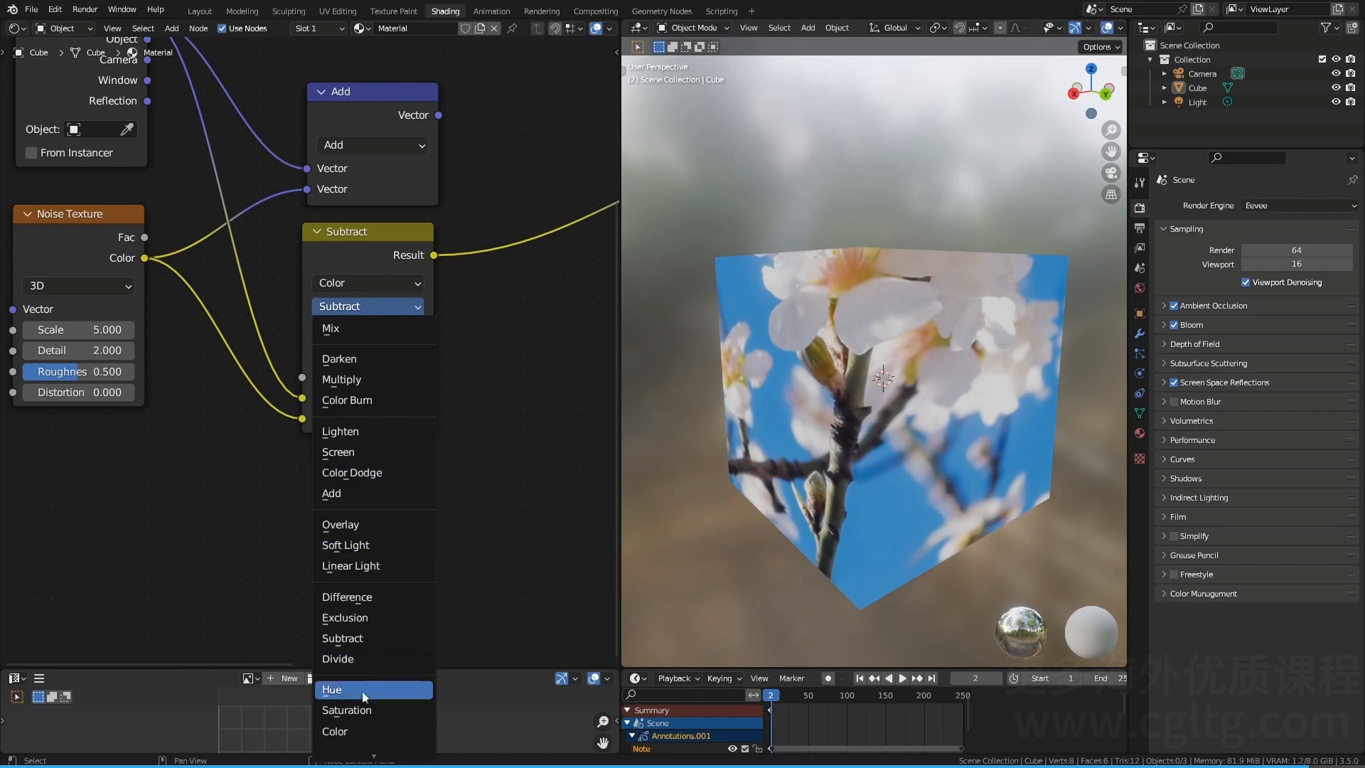
{"action": "left_click", "coordinate": [382, 566]}
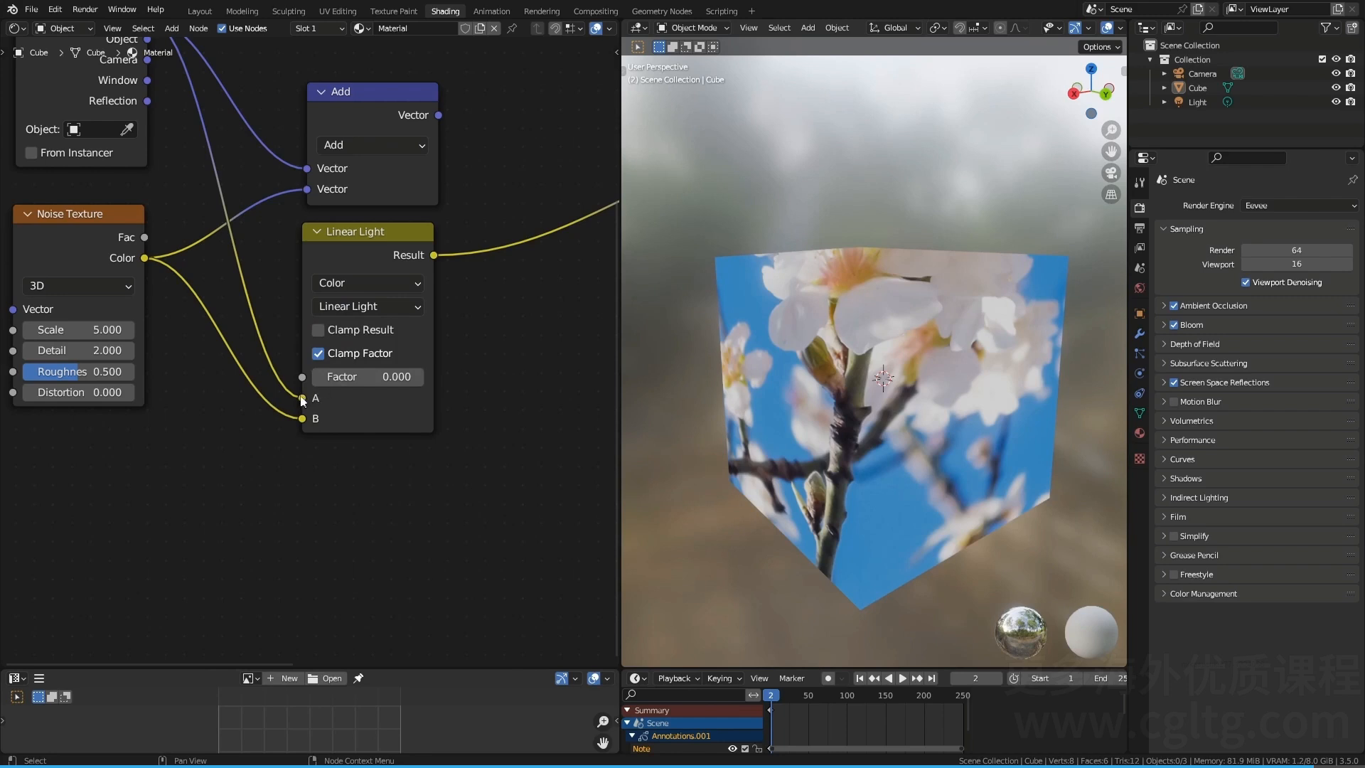
{"action": "left_click_drag", "start_coordinate": [343, 374], "coordinate": [383, 371], "text": "shift"}
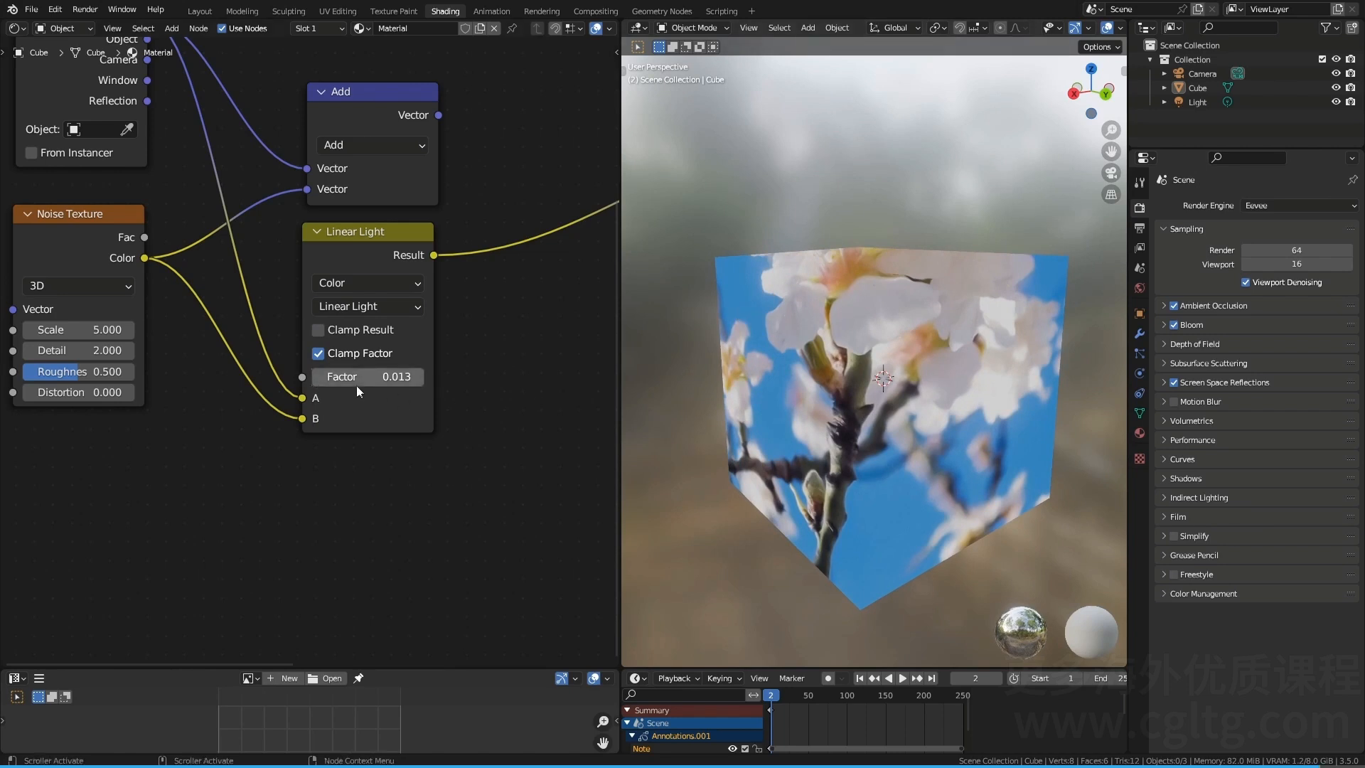
{"action": "mouse_move", "coordinate": [345, 381]}
{"action": "left_mouse_down", "text": "shift"}
{"action": "mouse_move", "coordinate": [398, 381]}
{"action": "mouse_move", "coordinate": [348, 381]}
{"action": "left_mouse_up", "text": "shift"}
Step: Move the Noise Texture node away from the mixing nodes and annotate its Color output with the range 0~1
{"action": "middle_click_drag", "start_coordinate": [188, 423], "coordinate": [245, 404]}
{"action": "left_click_drag", "start_coordinate": [147, 228], "coordinate": [79, 224]}
{"action": "left_click", "coordinate": [178, 308]}
{"action": "key", "text": "d"}
{"action": "mouse_move", "coordinate": [165, 299]}
{"action": "left_mouse_down"}
{"action": "mouse_move", "coordinate": [171, 317]}
{"action": "mouse_move", "coordinate": [169, 299]}
{"action": "mouse_move", "coordinate": [213, 307]}
{"action": "left_mouse_up"}
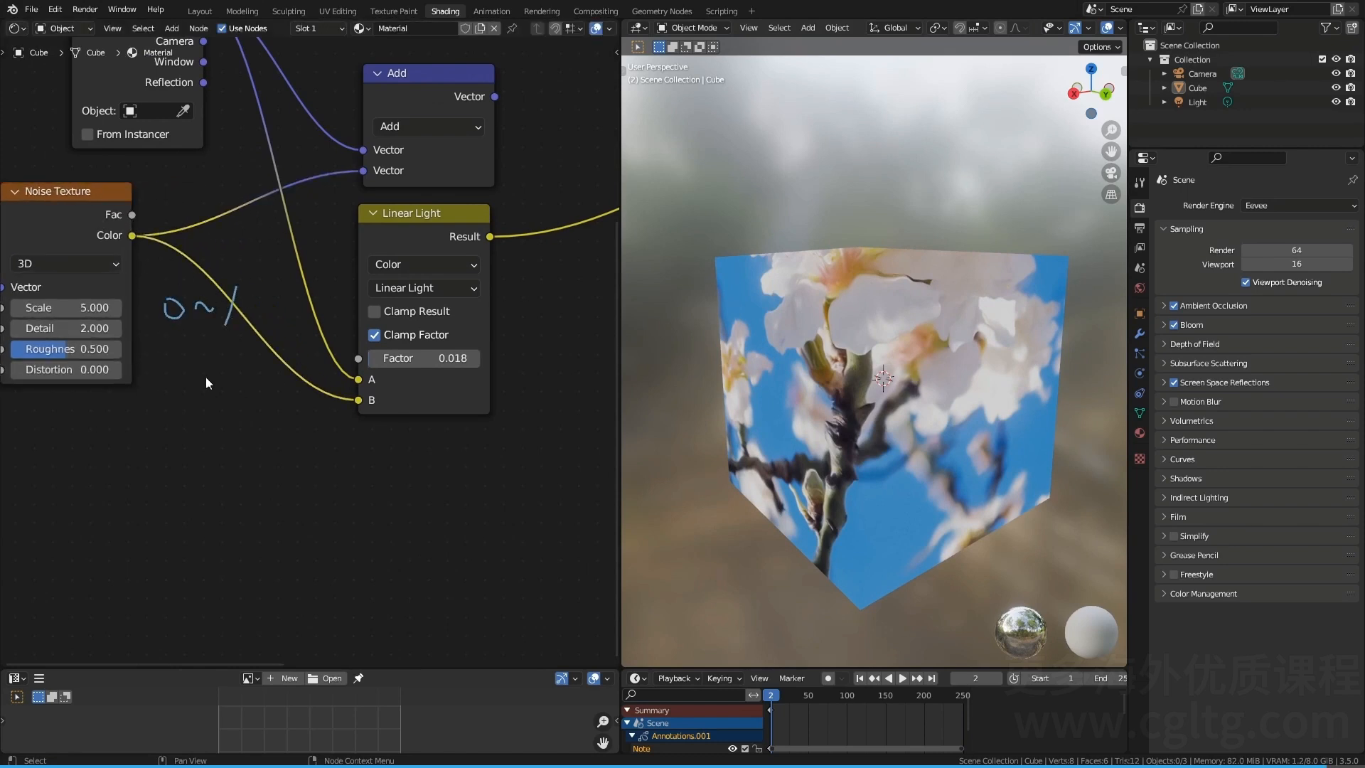
{"action": "middle_click_drag", "start_coordinate": [365, 333], "coordinate": [335, 335]}
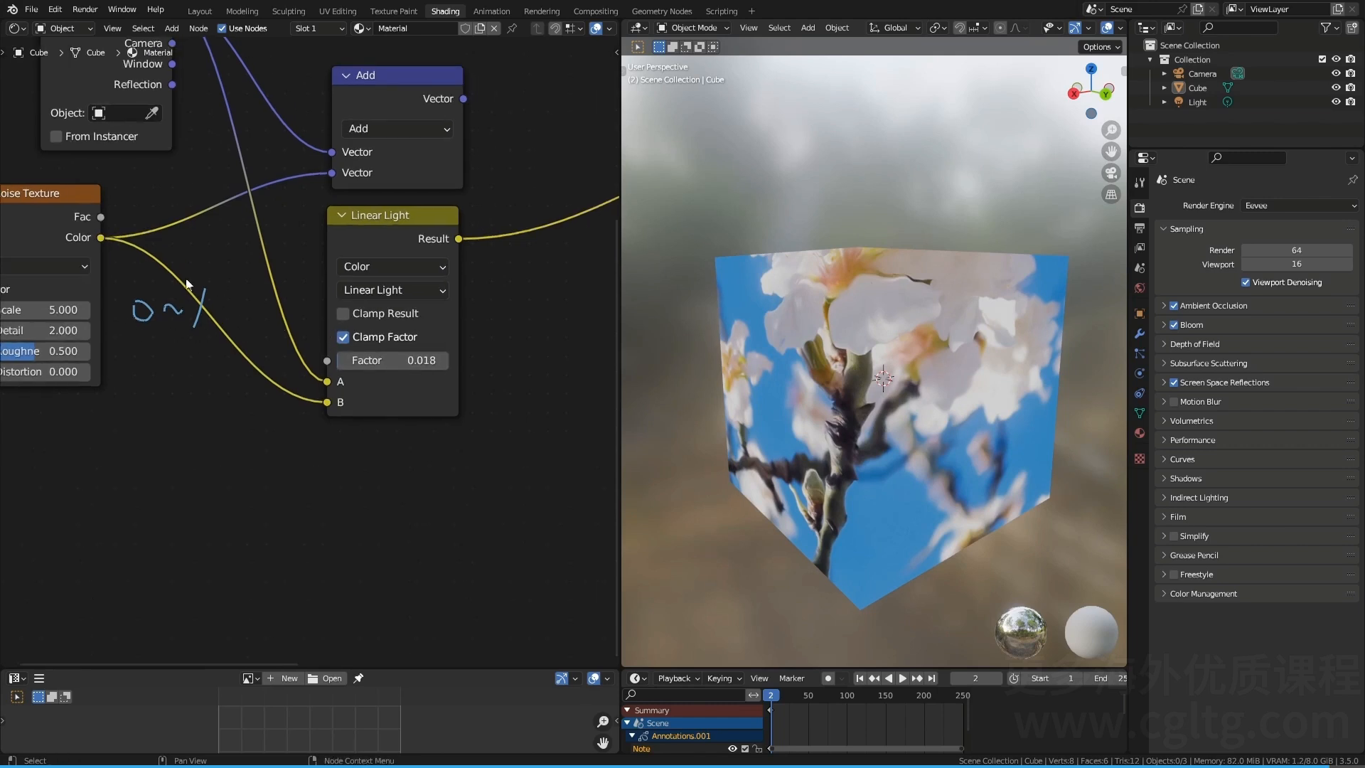
Step: Switch the blend mode to Add and lower the Factor to compare the texture shift, and return to Linear Light
{"action": "left_click", "coordinate": [386, 289]}
{"action": "left_click", "coordinate": [387, 478]}
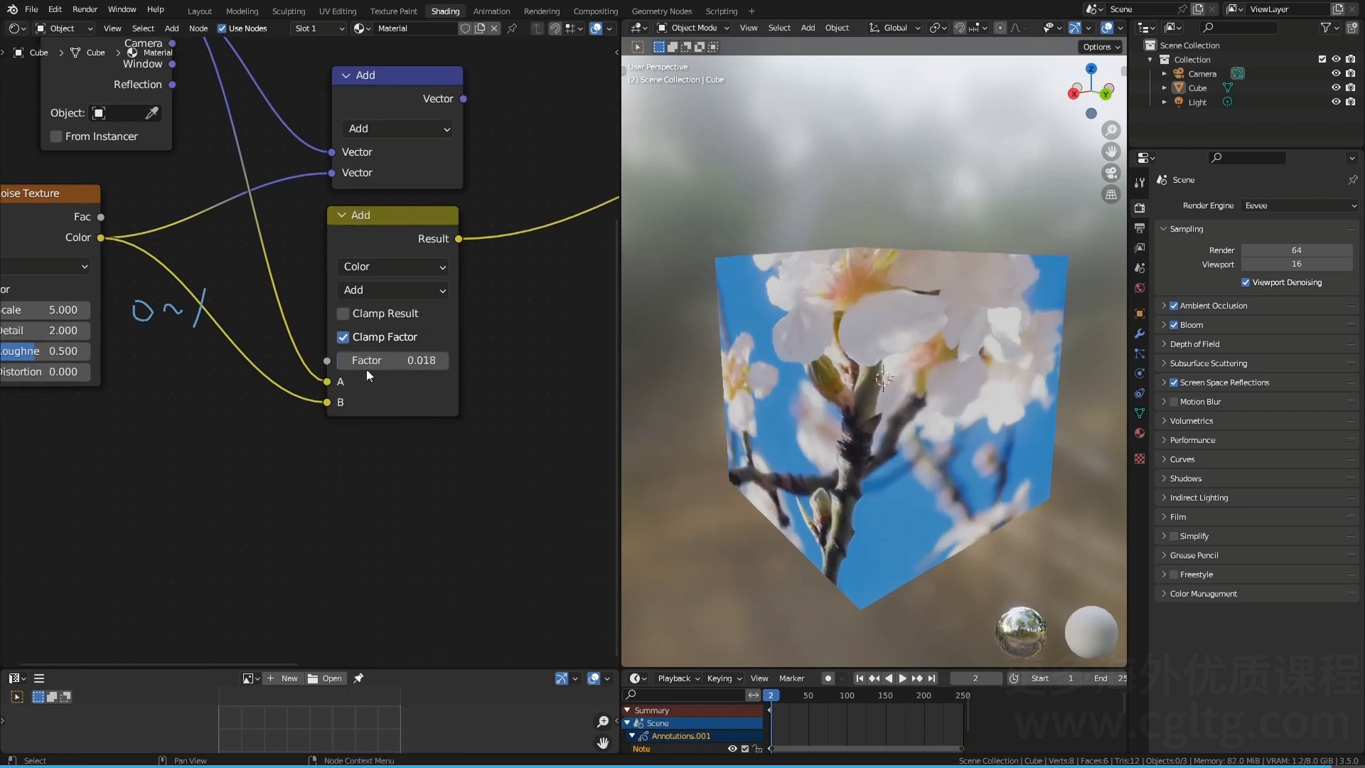
{"action": "left_click_drag", "start_coordinate": [416, 361], "coordinate": [413, 360]}
{"action": "left_click", "coordinate": [361, 290]}
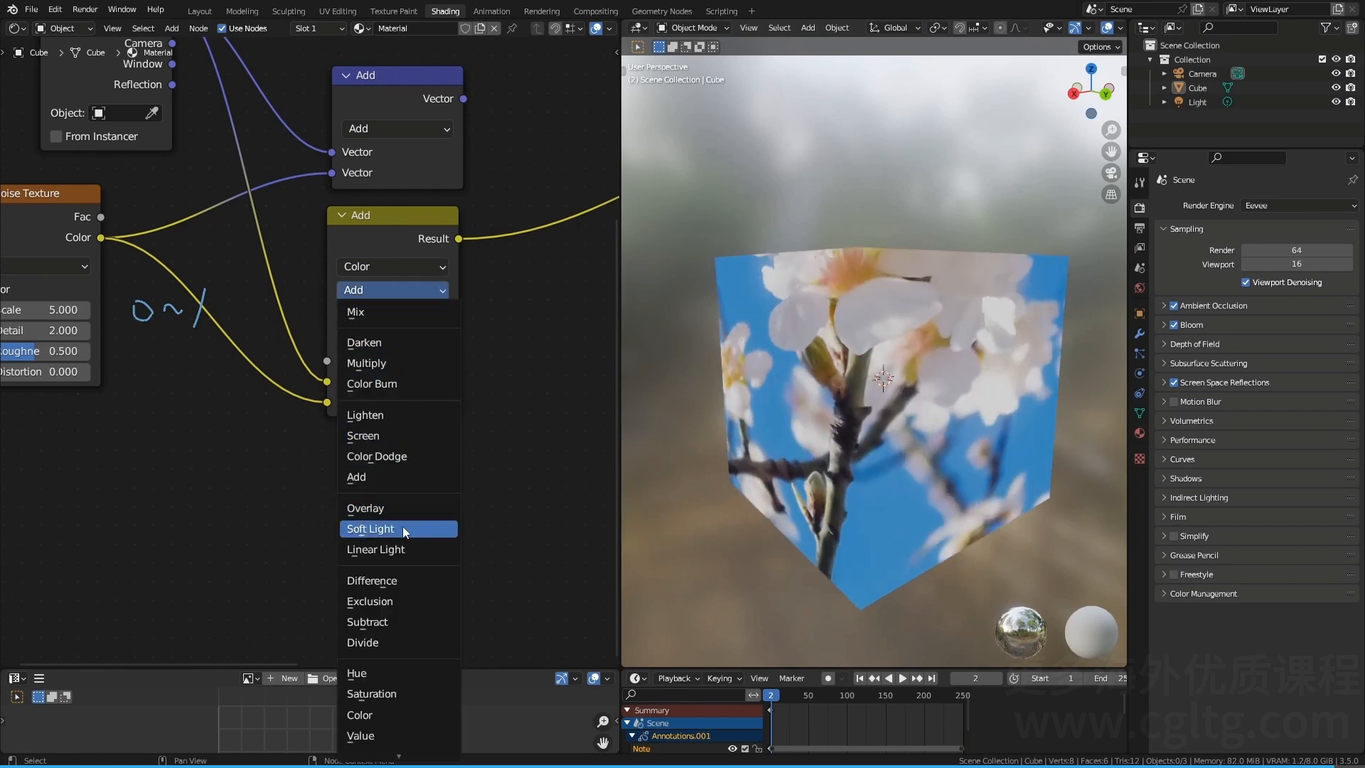
{"action": "left_click", "coordinate": [408, 549]}
Step: Circle the 0 and the 1 in the annotation and set the Linear Light node's Factor to 0.039
{"action": "mouse_move", "coordinate": [135, 323]}
{"action": "left_mouse_down"}
{"action": "mouse_move", "coordinate": [142, 274]}
{"action": "mouse_move", "coordinate": [153, 316]}
{"action": "mouse_move", "coordinate": [132, 333]}
{"action": "mouse_move", "coordinate": [206, 276]}
{"action": "mouse_move", "coordinate": [211, 333]}
{"action": "left_mouse_up"}
{"action": "left_click_drag", "start_coordinate": [390, 356], "coordinate": [427, 356], "text": "shift"}
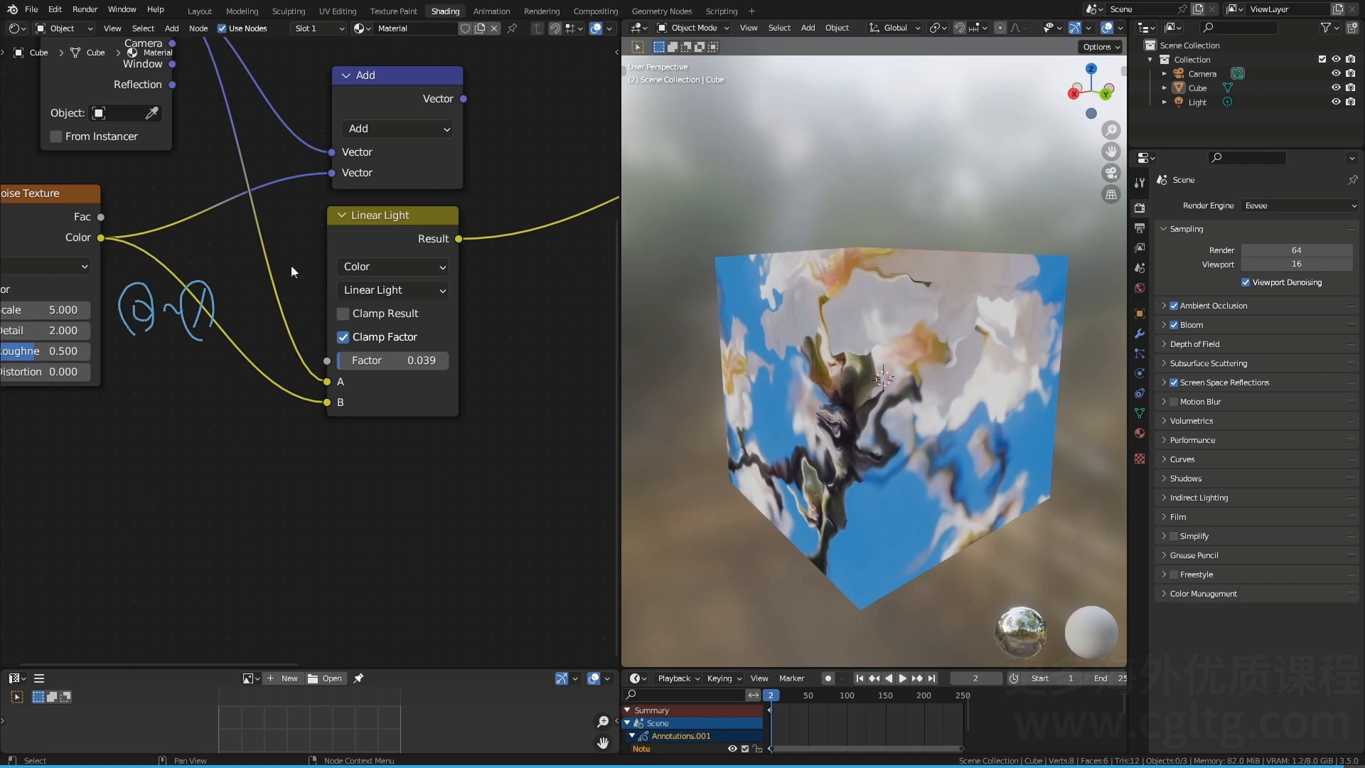
Step: Erase the 0~1 annotation beside the Noise Texture node
{"action": "middle_click_drag", "start_coordinate": [241, 196], "coordinate": [259, 319]}
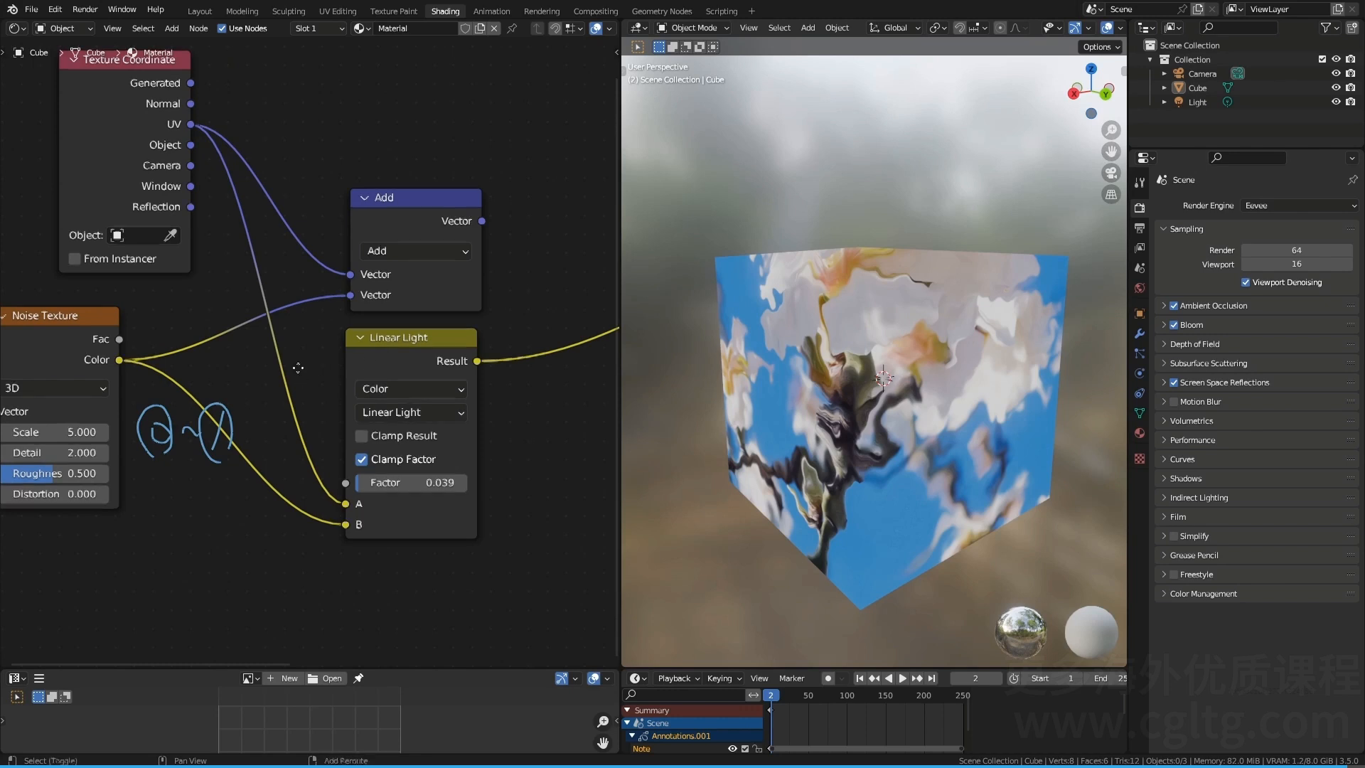
{"action": "middle_click_drag", "start_coordinate": [377, 359], "coordinate": [409, 311]}
{"action": "scroll", "coordinate": [232, 399], "scroll_direction": "down", "scroll_amount": 1}
{"action": "right_click_drag", "start_coordinate": [240, 348], "coordinate": [172, 367]}
{"action": "middle_click_drag", "start_coordinate": [283, 351], "coordinate": [210, 330]}
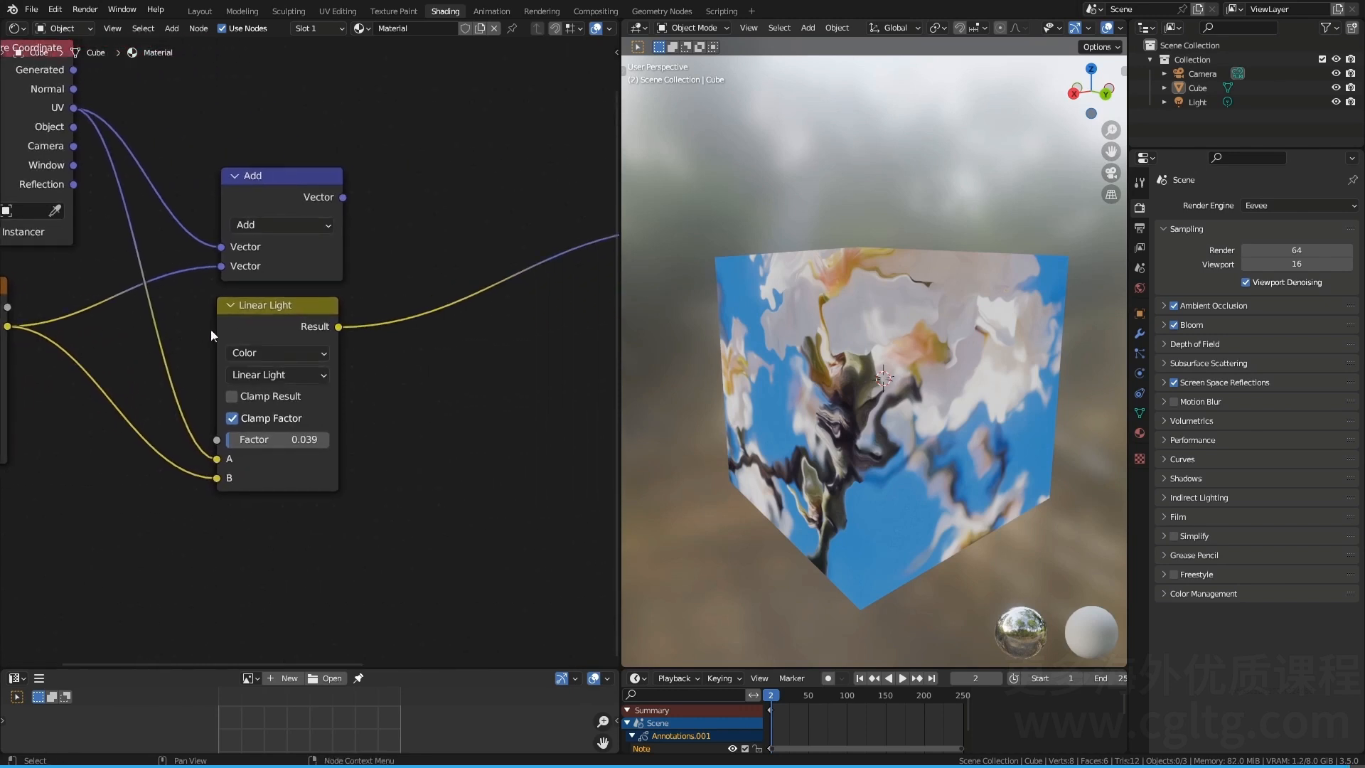
{"action": "scroll", "coordinate": [345, 305], "scroll_direction": "down", "scroll_amount": 1}
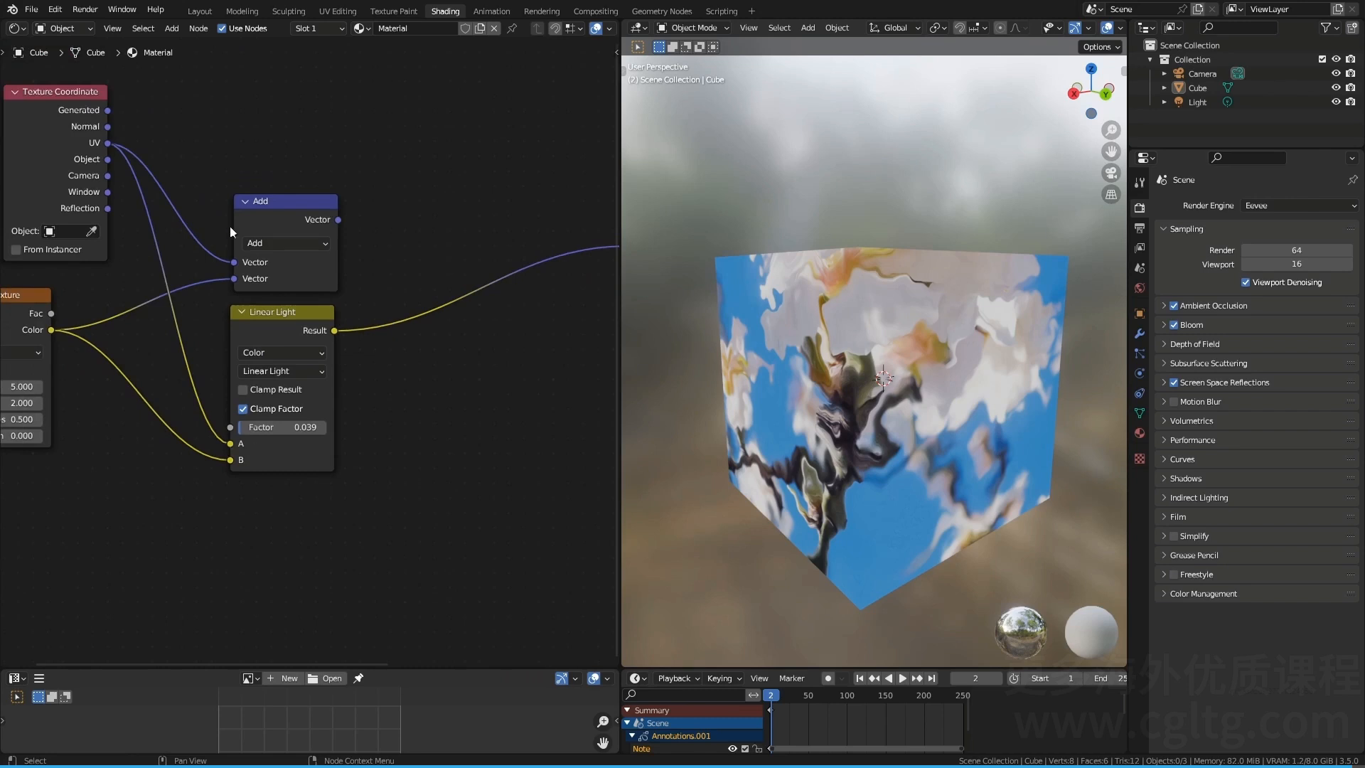
{"action": "scroll", "coordinate": [331, 314], "scroll_direction": "down", "scroll_amount": 1}
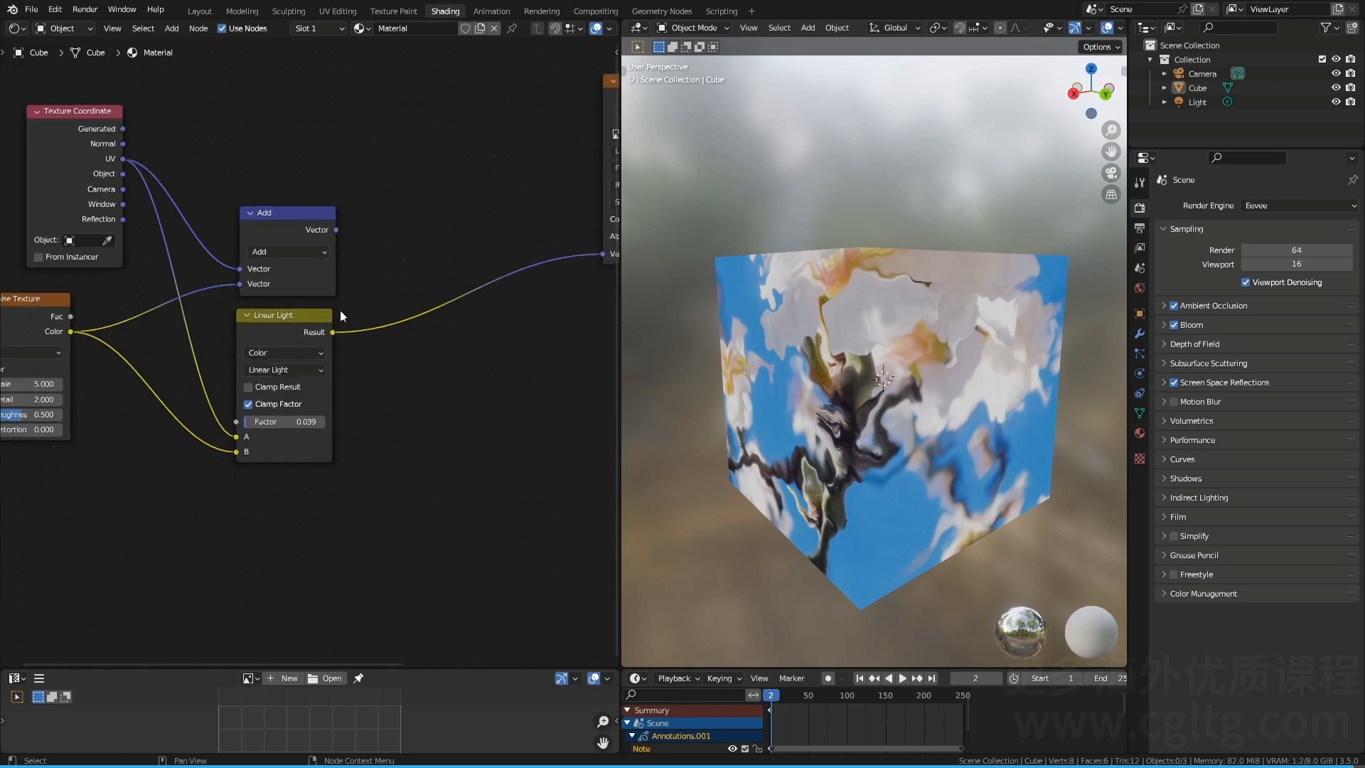
Step: Select the Texture Coordinate, Noise Texture, Add and Linear Light nodes and move them closer to the flower.jpg node
{"action": "left_click_drag", "start_coordinate": [371, 405], "coordinate": [55, 227]}
{"action": "left_click_drag", "start_coordinate": [272, 317], "coordinate": [406, 248]}
{"action": "left_click", "coordinate": [497, 296]}
{"action": "middle_click_drag", "start_coordinate": [498, 297], "coordinate": [380, 301]}
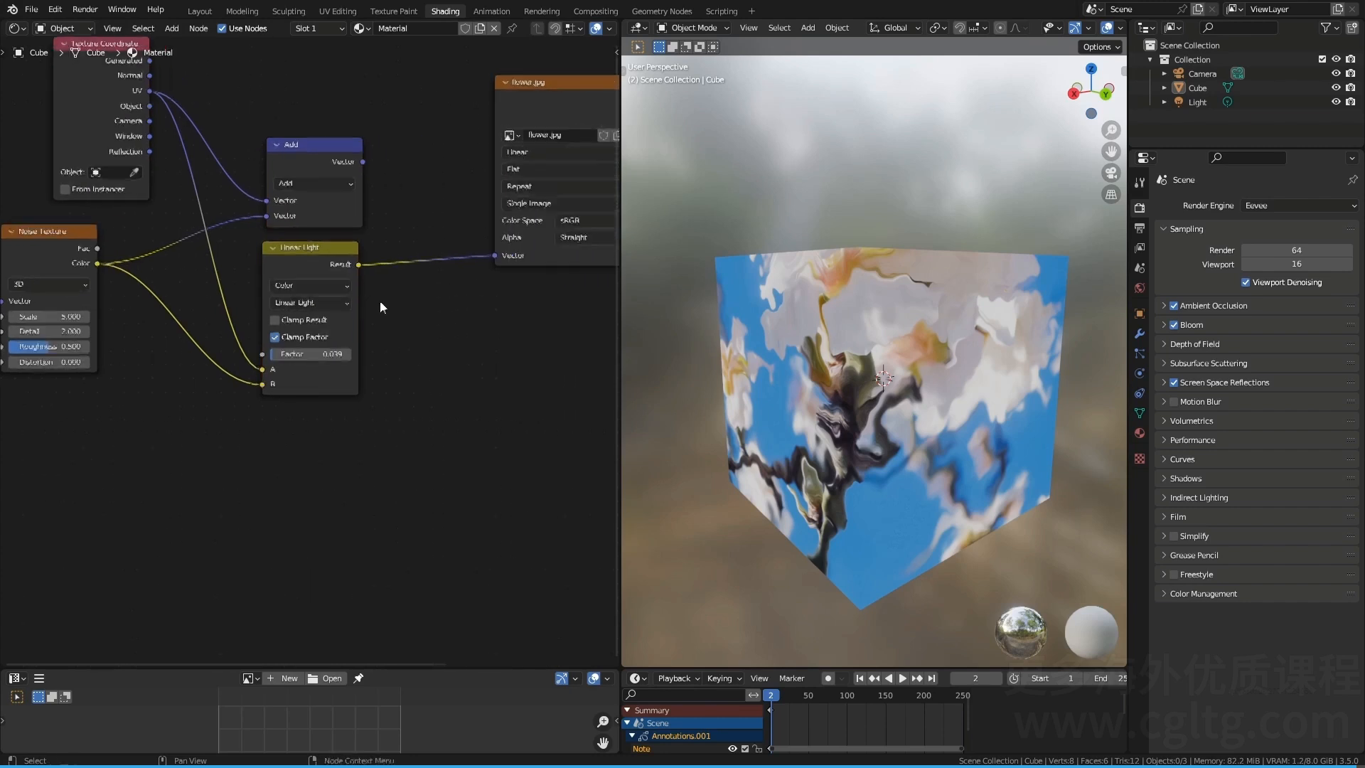
{"action": "scroll", "coordinate": [373, 297], "scroll_direction": "up", "scroll_amount": 1}
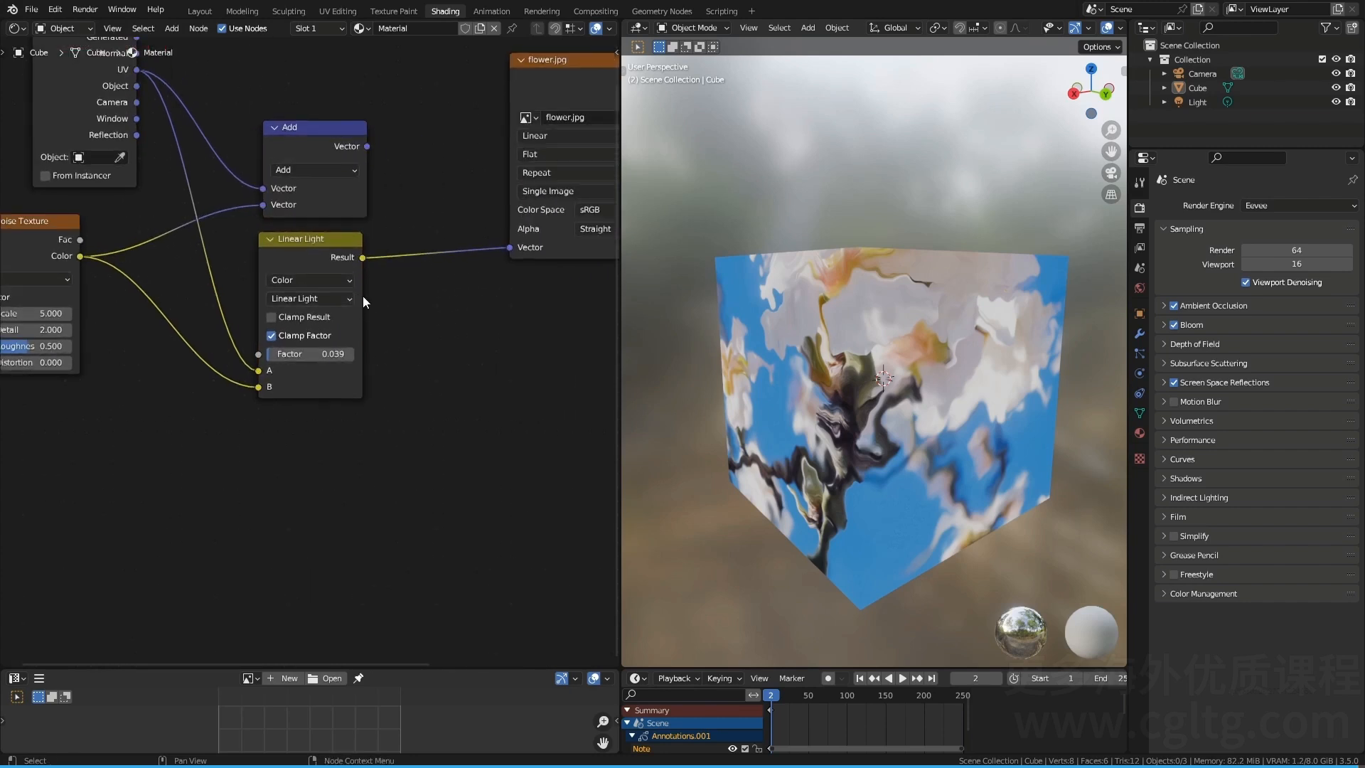